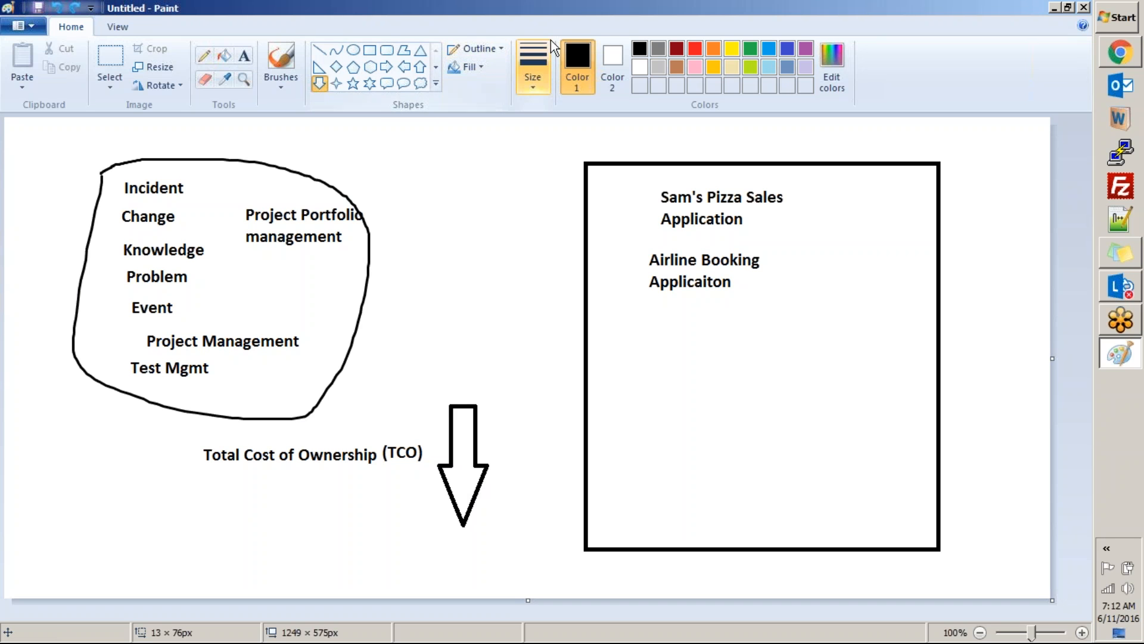
click(610, 30)
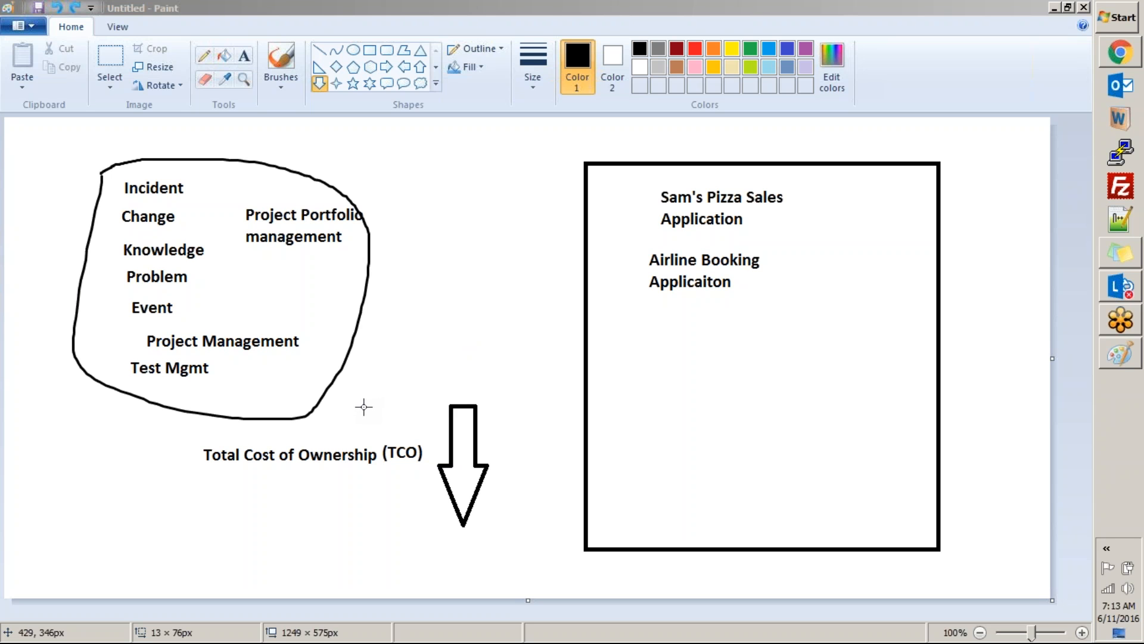
drag(33, 184, 281, 310)
key(ctrl+z)
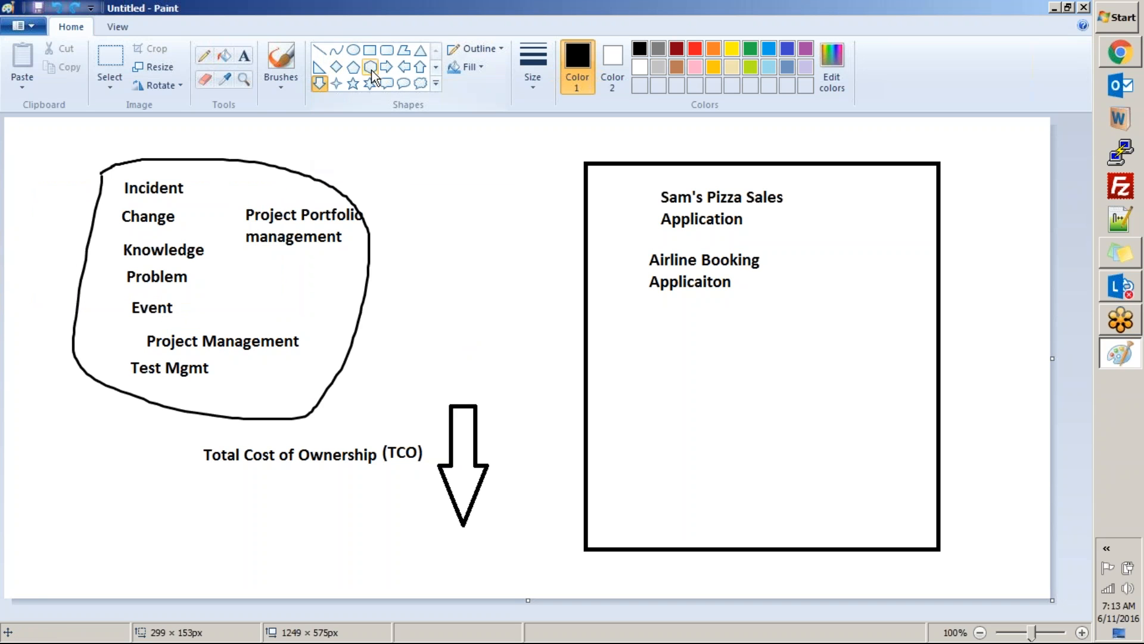
click(320, 50)
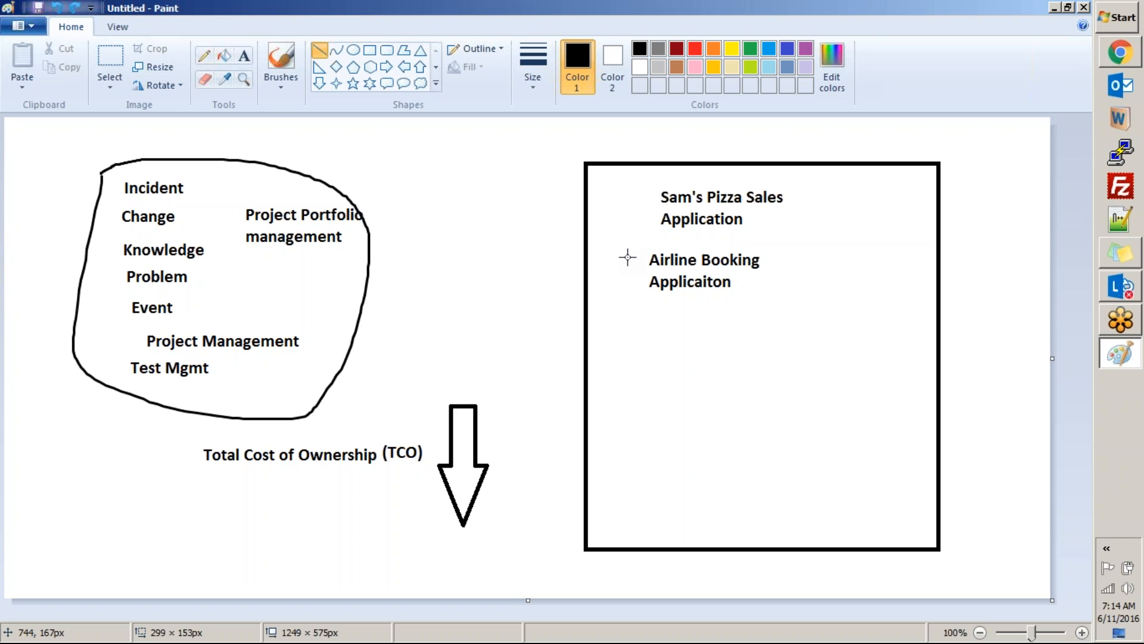
Step: Close the untitled drawing without saving it and return to the ServiceNow instance in the browser
click(1086, 8)
click(589, 338)
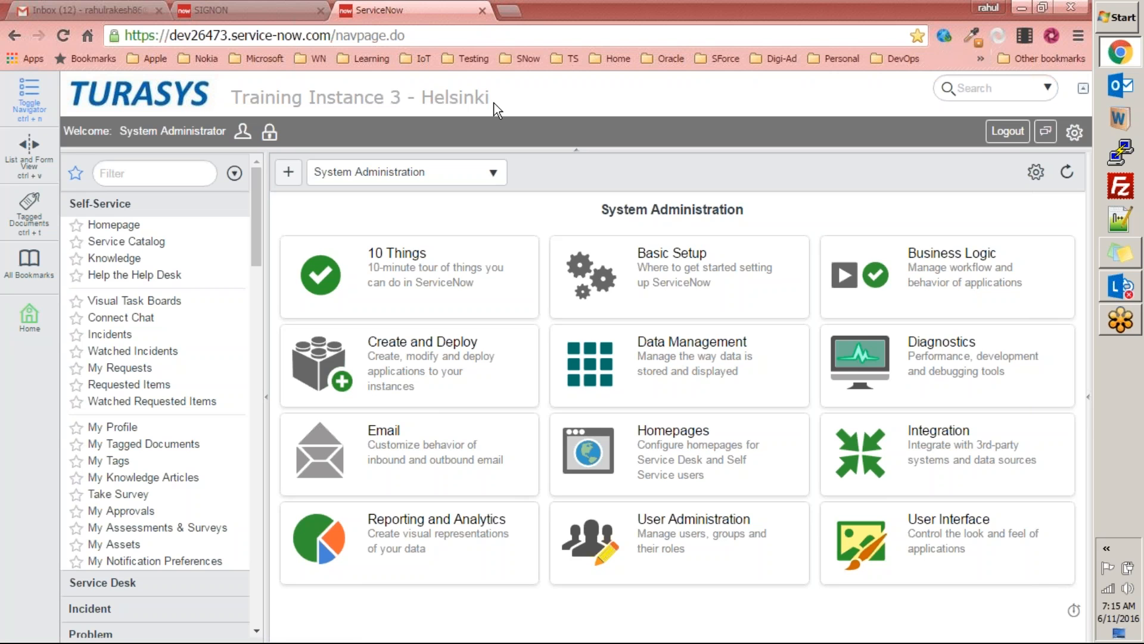
Step: Collapse the Self-Service application in the navigator and look through the list of available applications
click(173, 173)
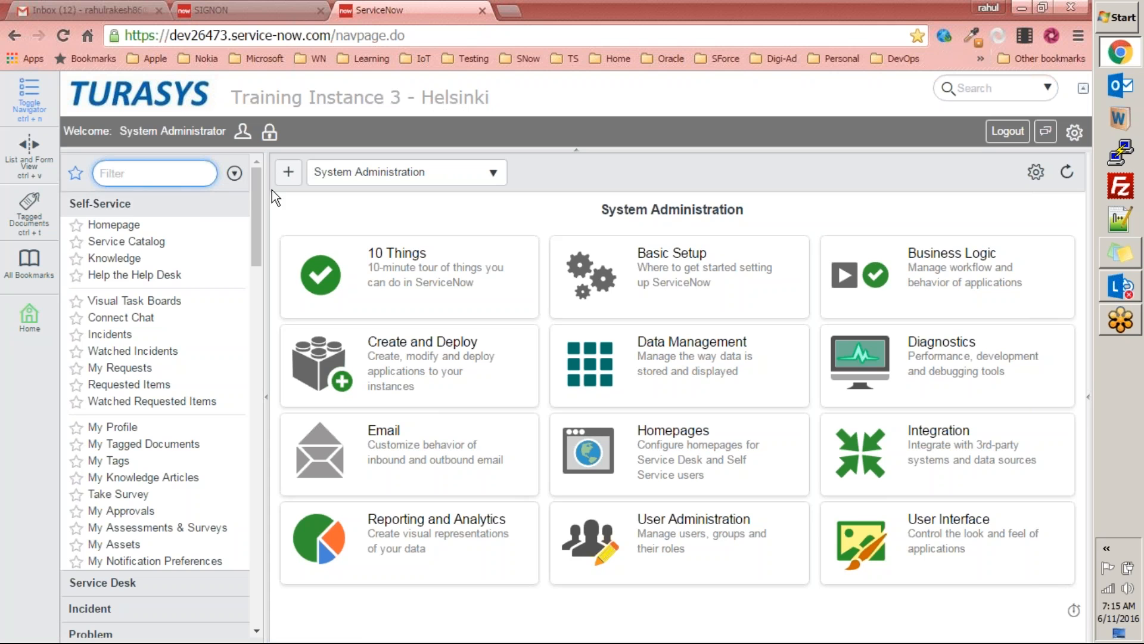
click(98, 205)
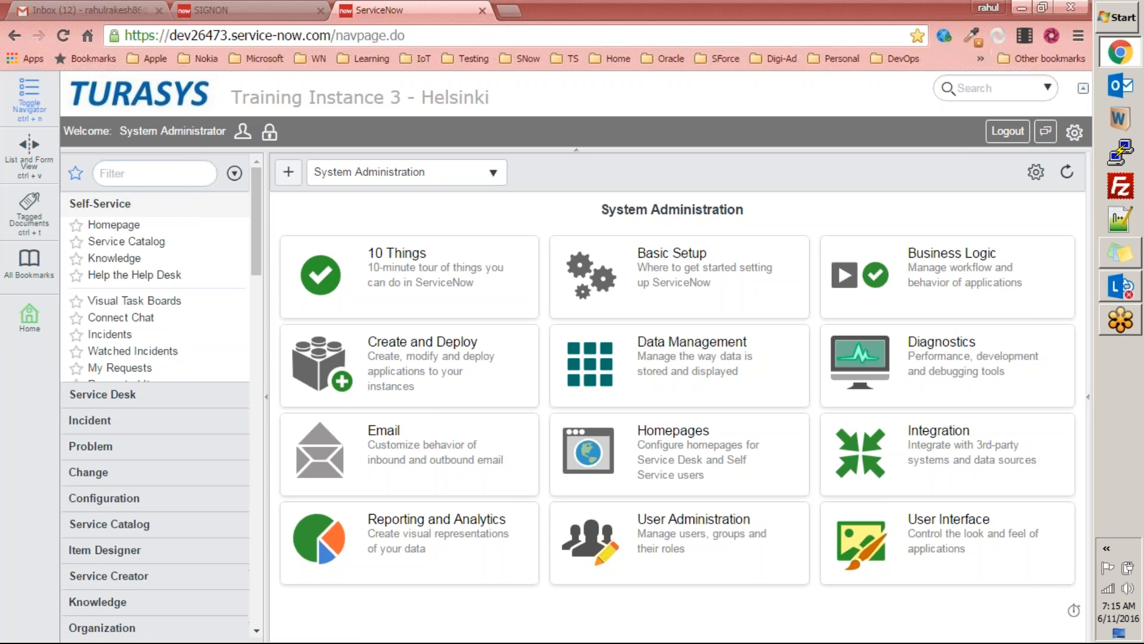
scroll(119, 417, down, 10)
scroll(141, 477, up, 12)
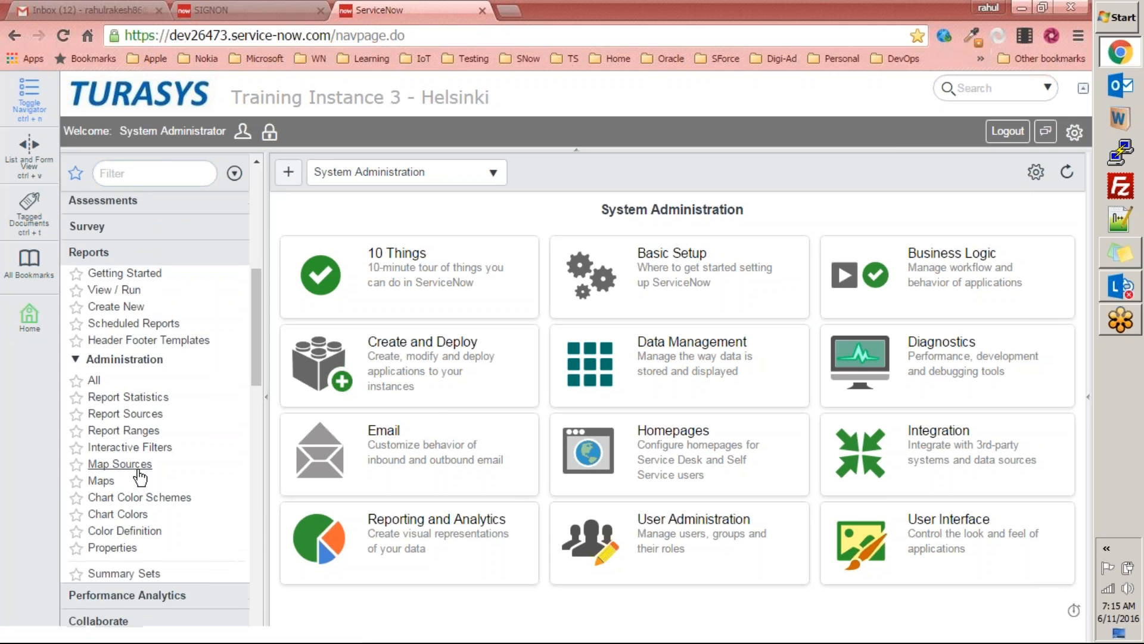
scroll(115, 465, down, 1)
scroll(115, 482, down, 5)
scroll(98, 441, up, 1)
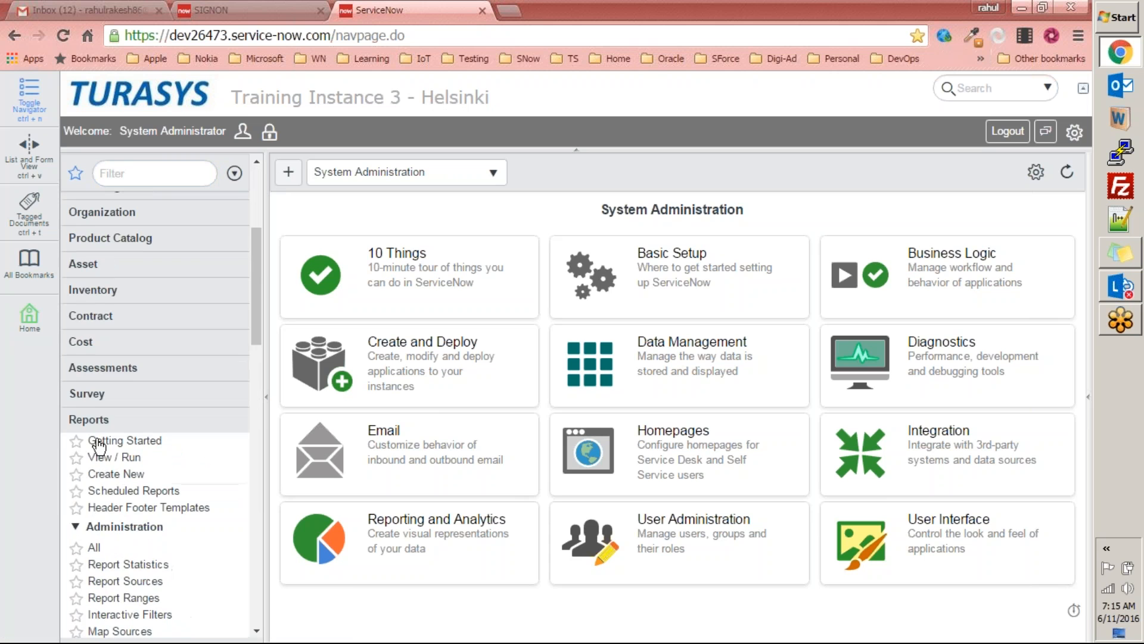
drag(256, 329, 264, 198)
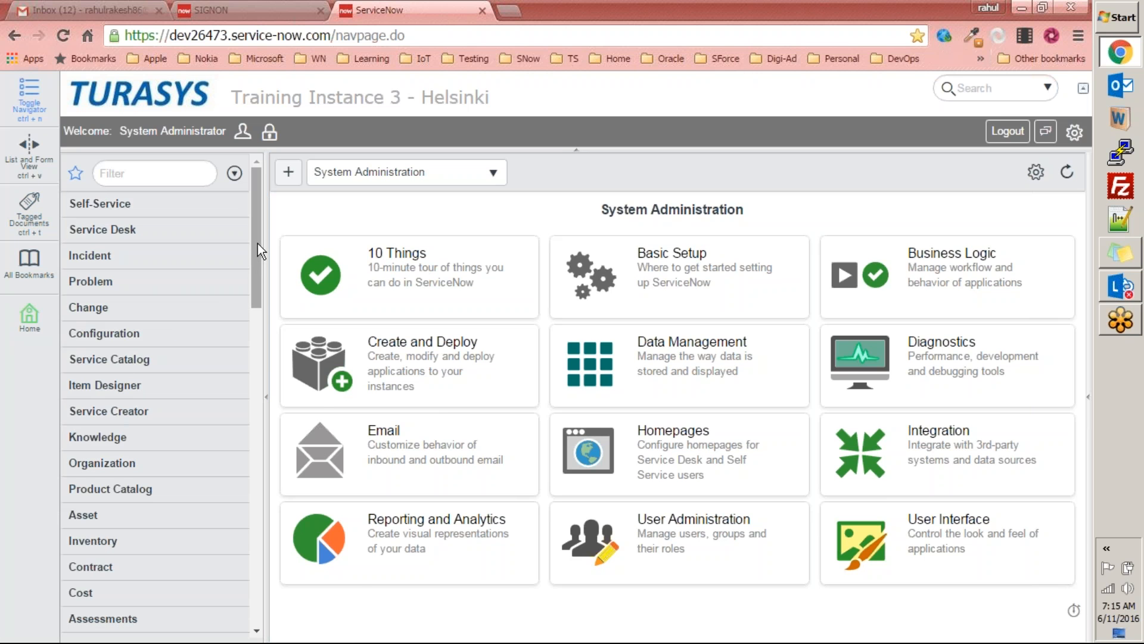
Step: Expand the Incident application in the navigator and open a blank form for a new incident
click(109, 290)
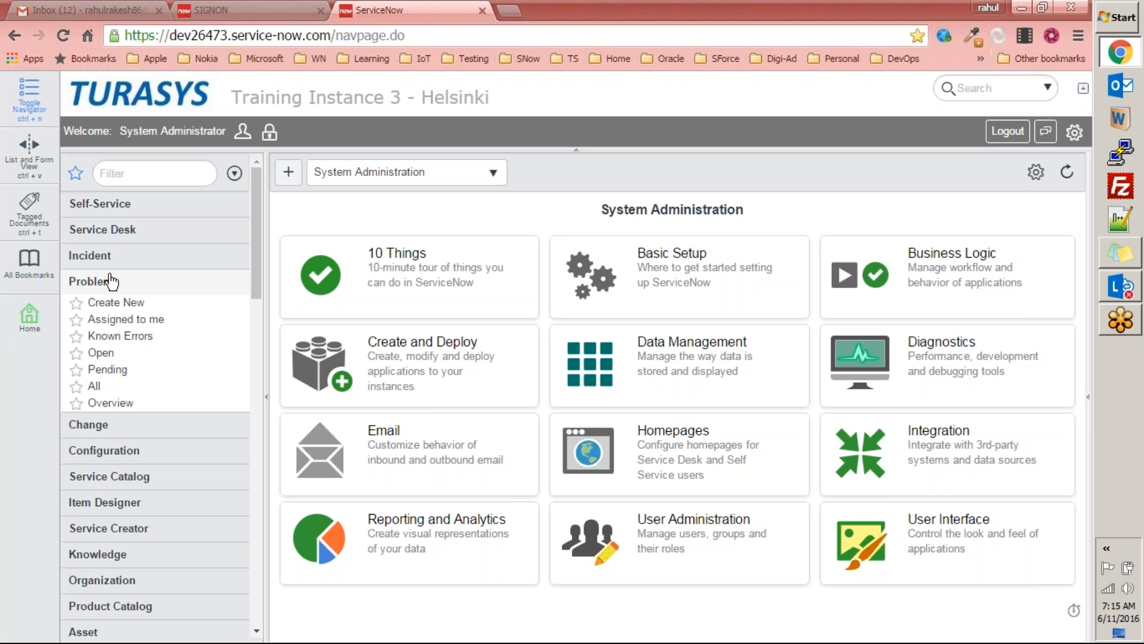
click(107, 258)
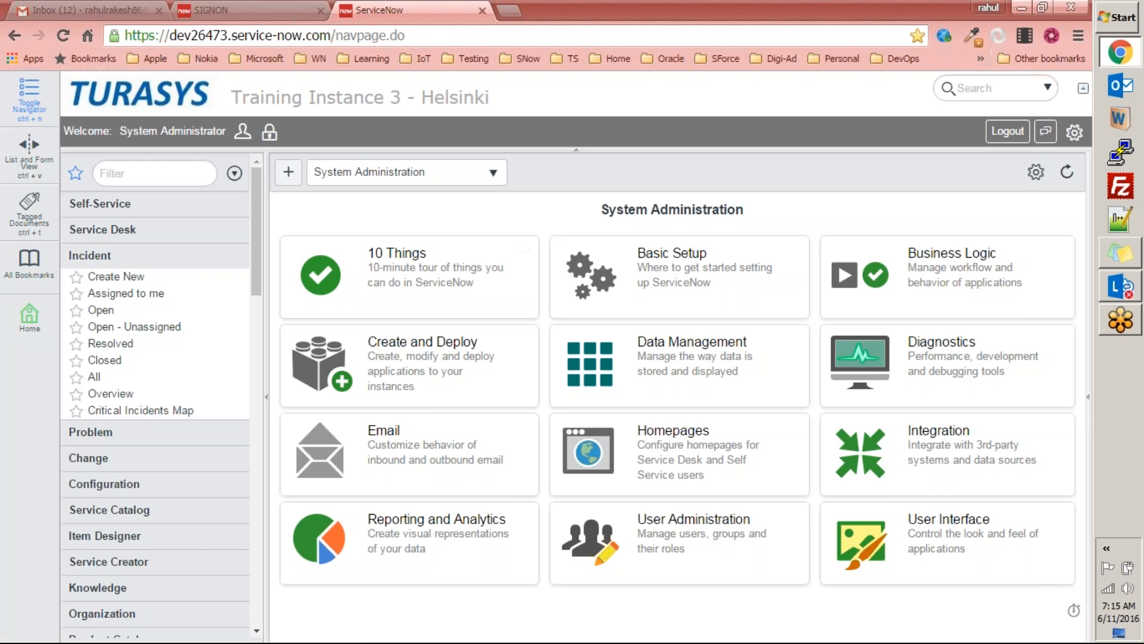
click(121, 279)
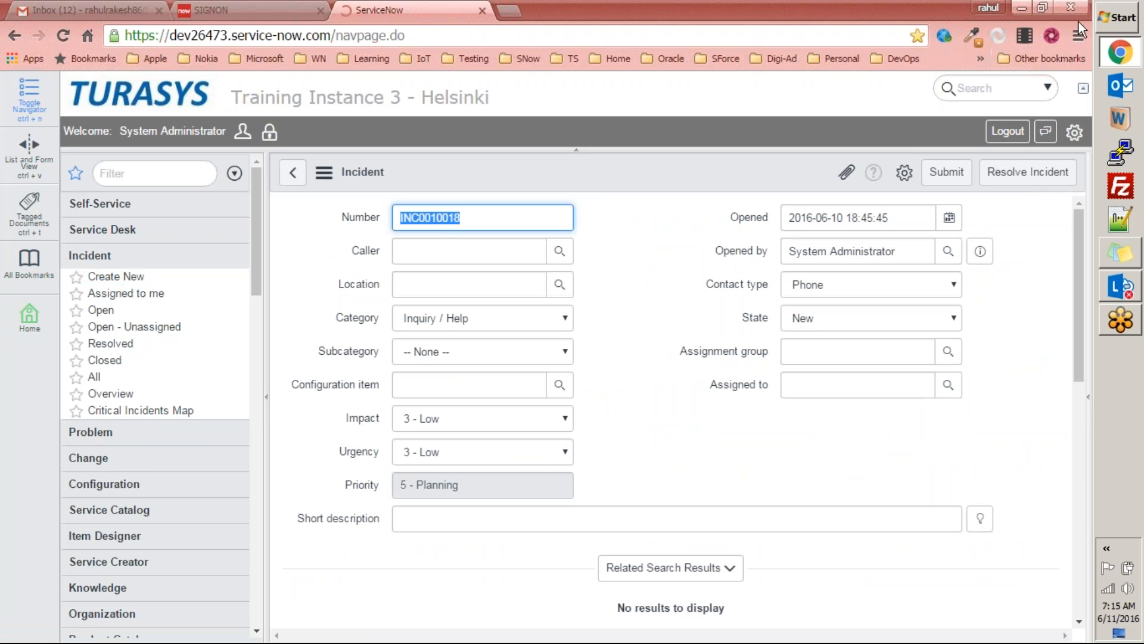
click(1035, 368)
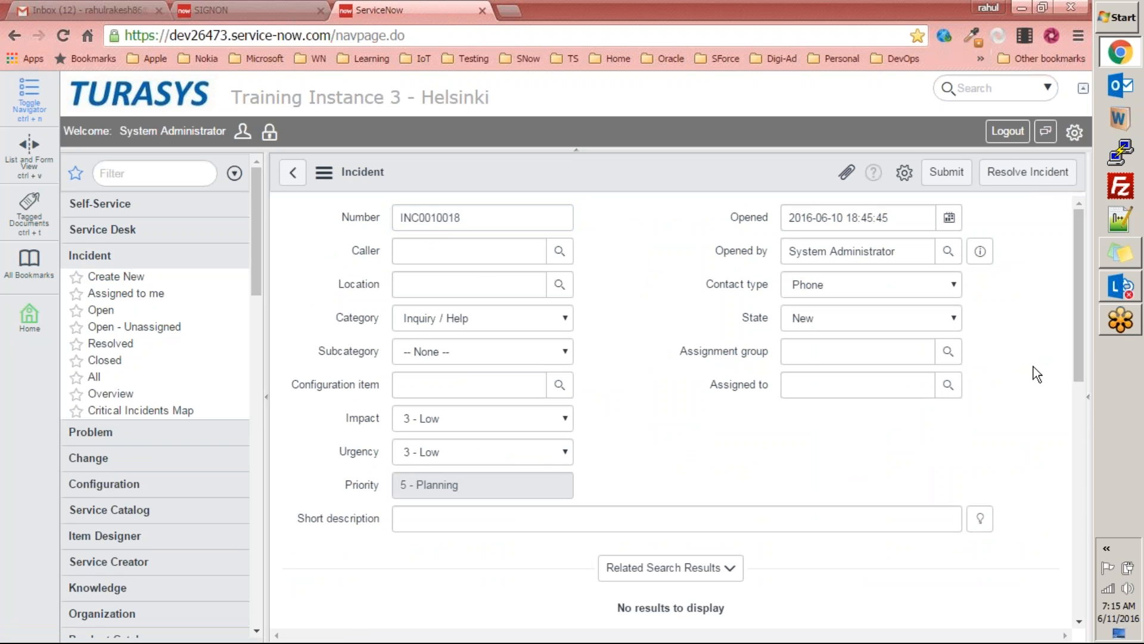
drag(1079, 361, 1078, 263)
Step: Launch Paint and brush a large freehand loop in the canvas's upper-left area with a small underlined cross-like mark inside
key(super+r)
key(Return)
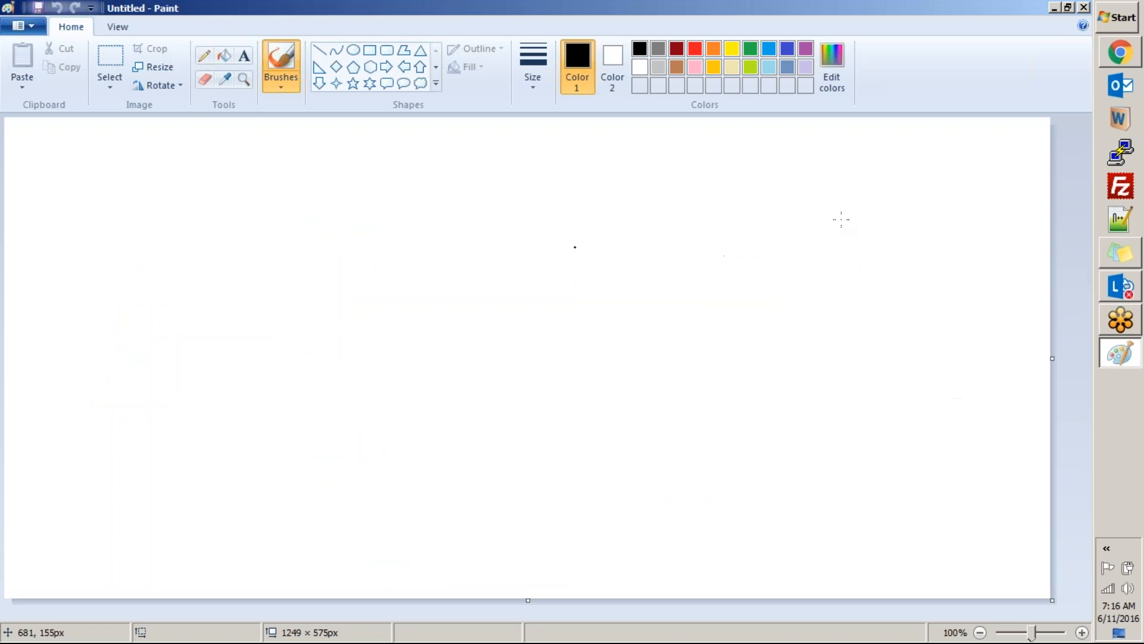
mouse_move(128, 156)
mouse_down()
mouse_move(145, 334)
mouse_move(286, 164)
mouse_move(128, 158)
mouse_up()
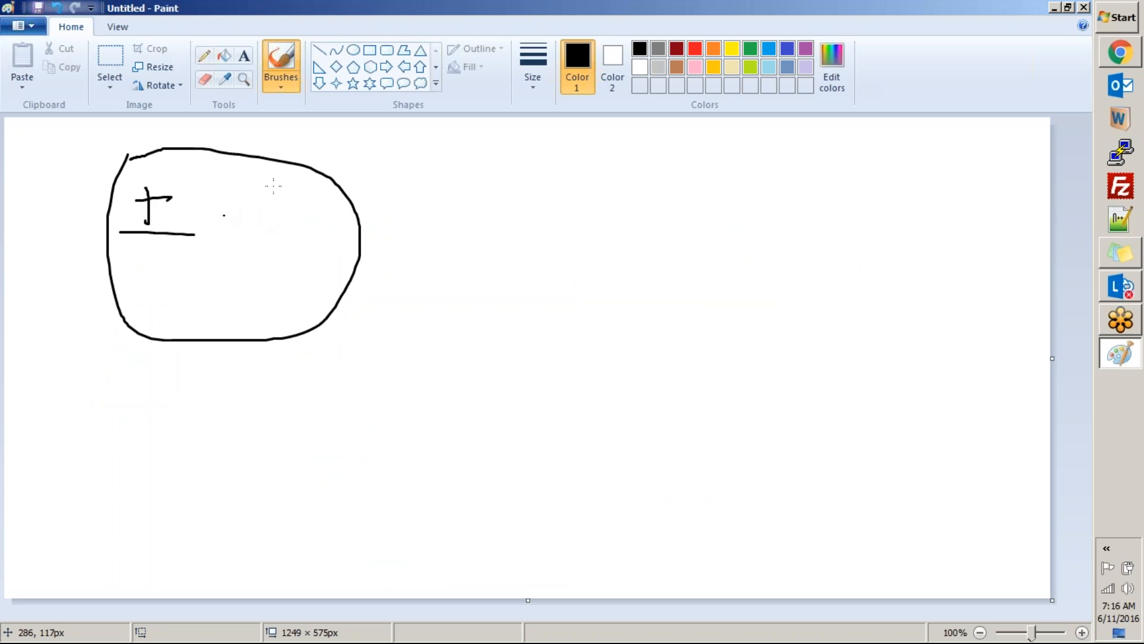
Step: Draw a rounded rectangle of about 214 × 210 px on the right half of the canvas
click(387, 50)
drag(727, 255, 904, 427)
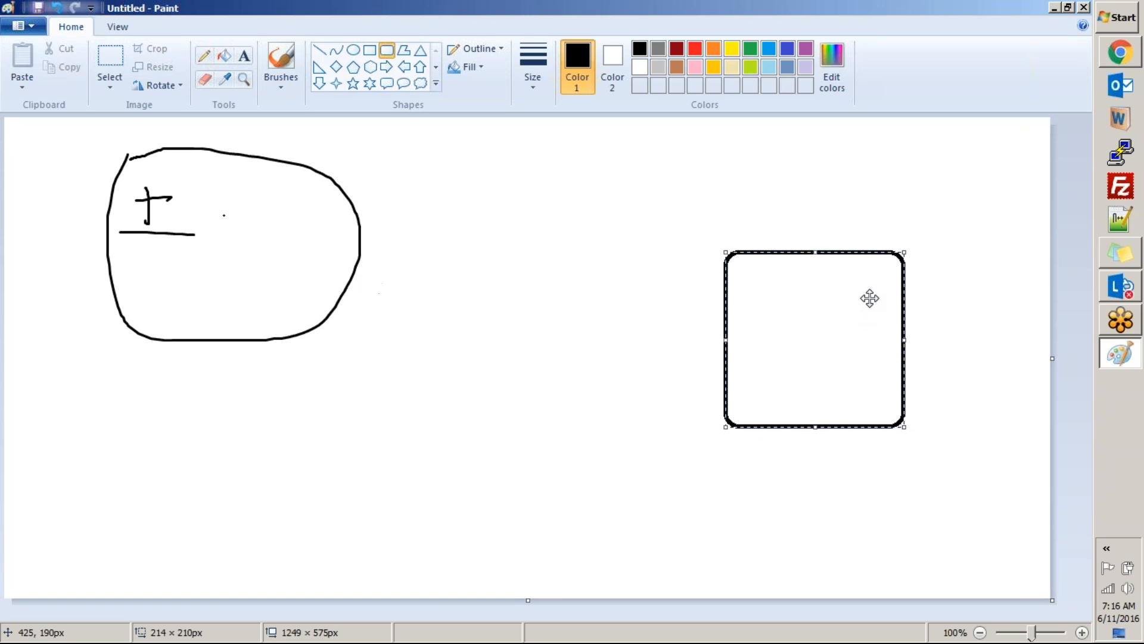
click(639, 300)
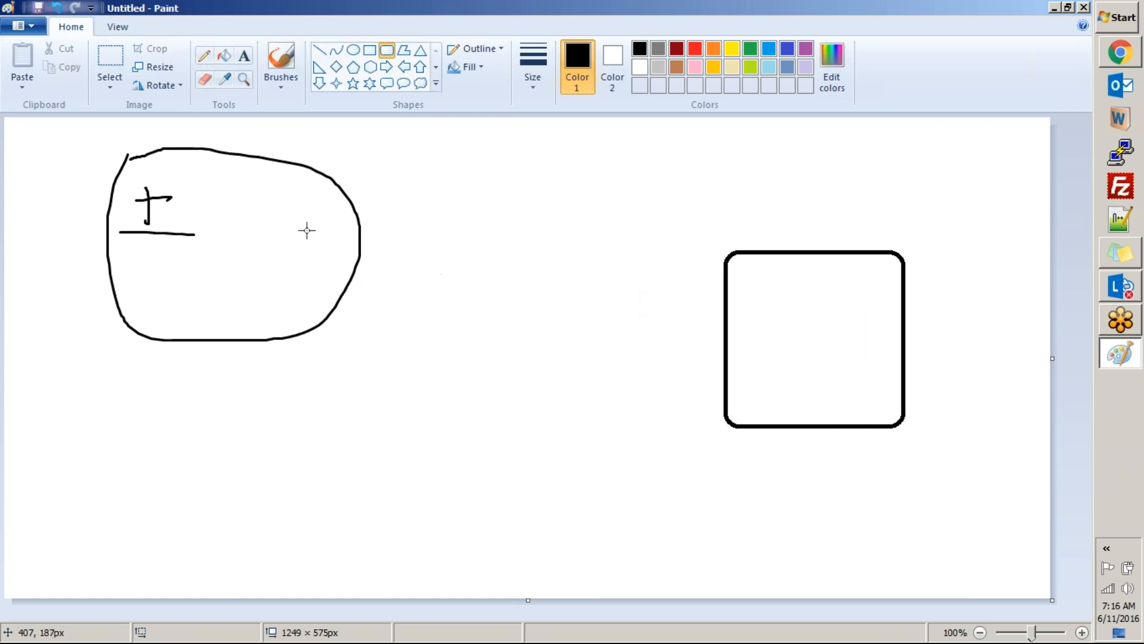
Step: Undo a stray shape inside the freehand loop and pencil a curved arrow from the loop into the rounded rectangle
drag(191, 248, 260, 266)
key(ctrl+z)
click(204, 55)
mouse_move(241, 227)
mouse_down()
mouse_move(484, 170)
mouse_move(787, 315)
mouse_move(773, 293)
mouse_move(776, 318)
mouse_move(798, 292)
mouse_up()
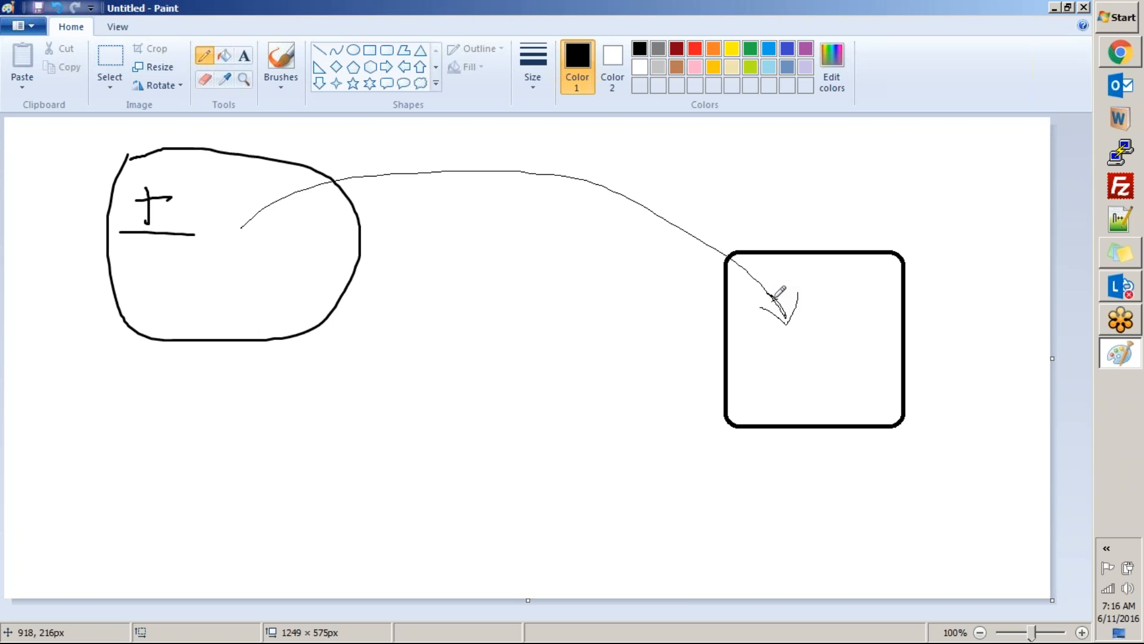
Step: Switch back to ServiceNow and view the list of active incidents assigned to the logged-in account
key(alt)
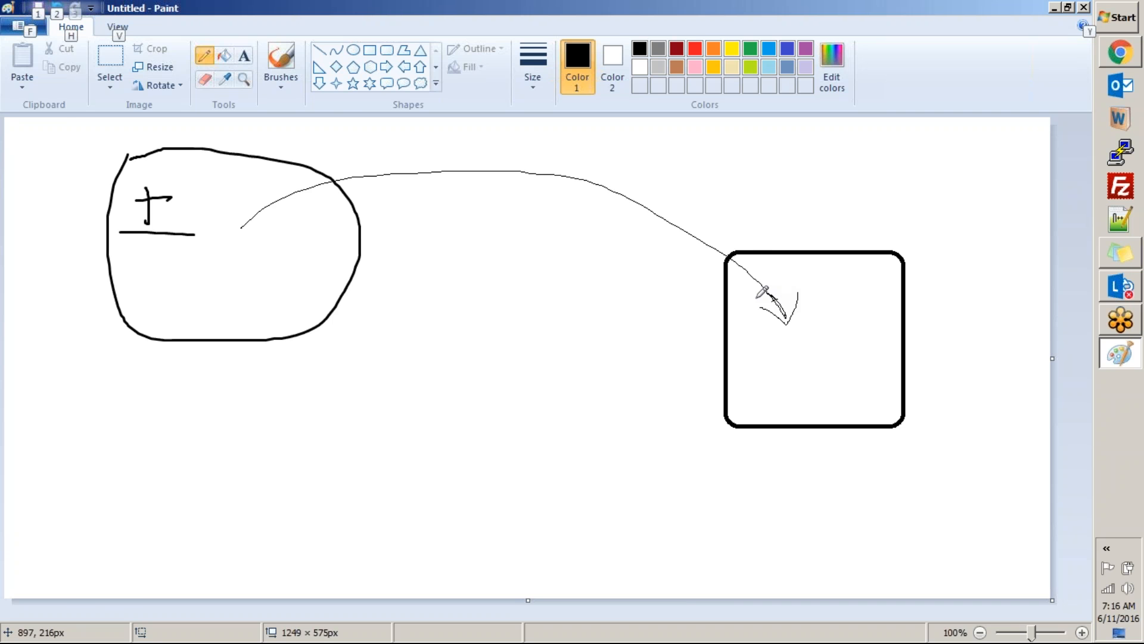
key(alt+Tab)
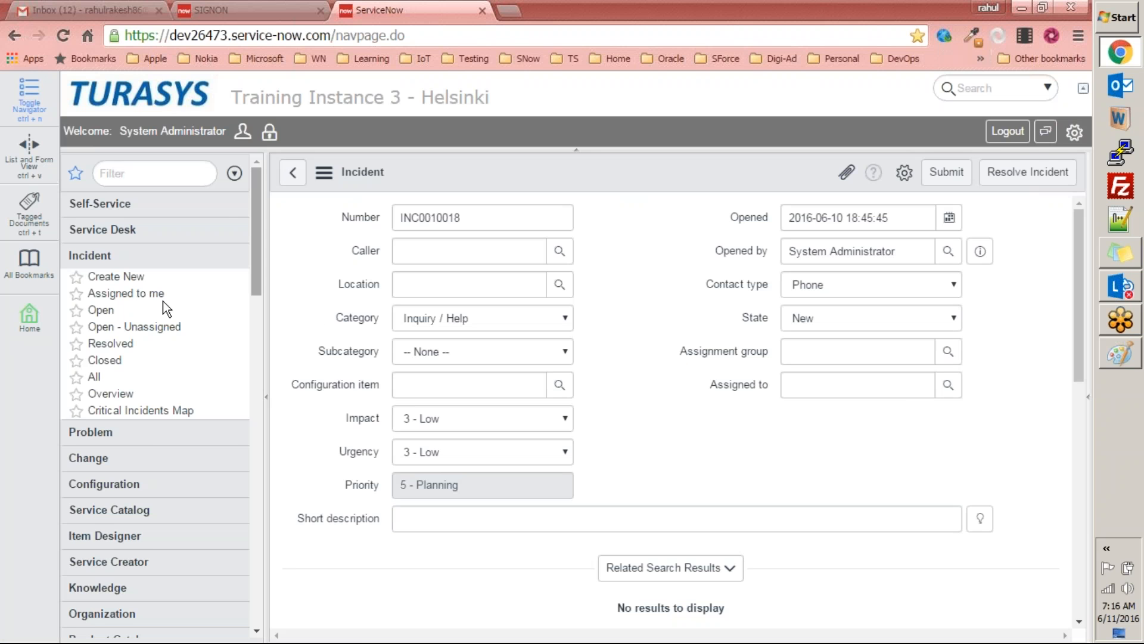
click(115, 297)
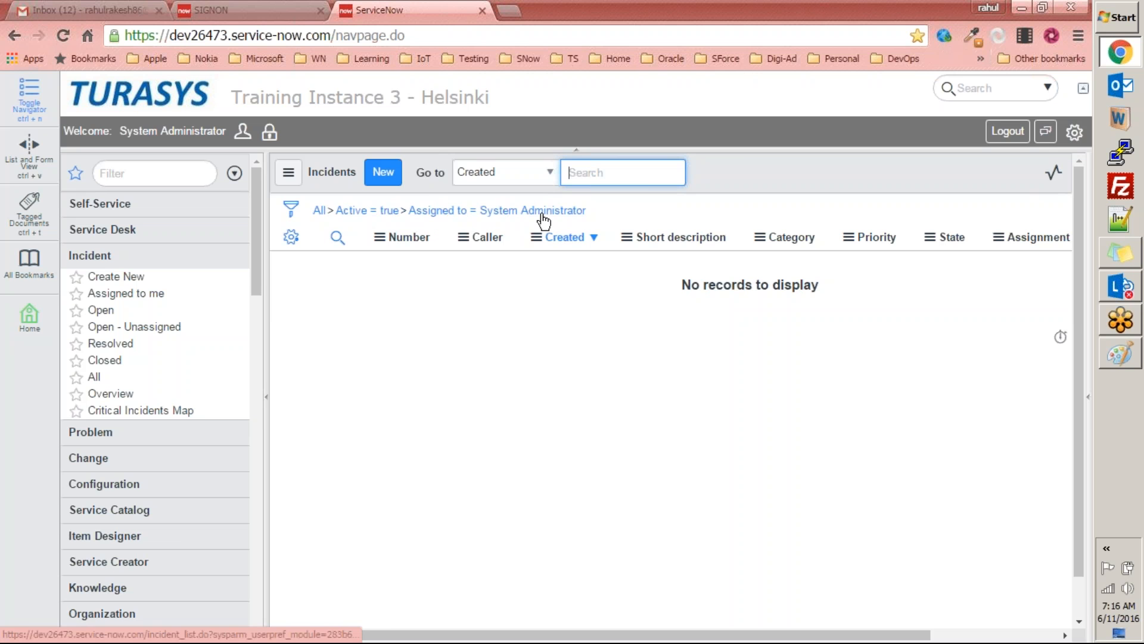
click(599, 218)
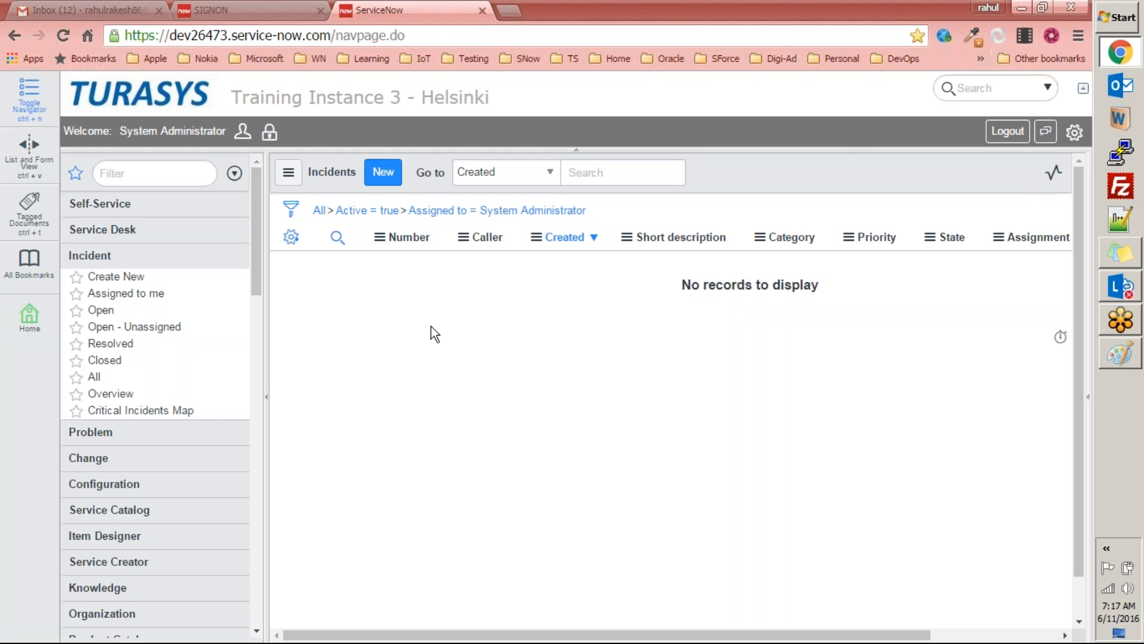
key(alt+Tab)
key(alt+Tab)
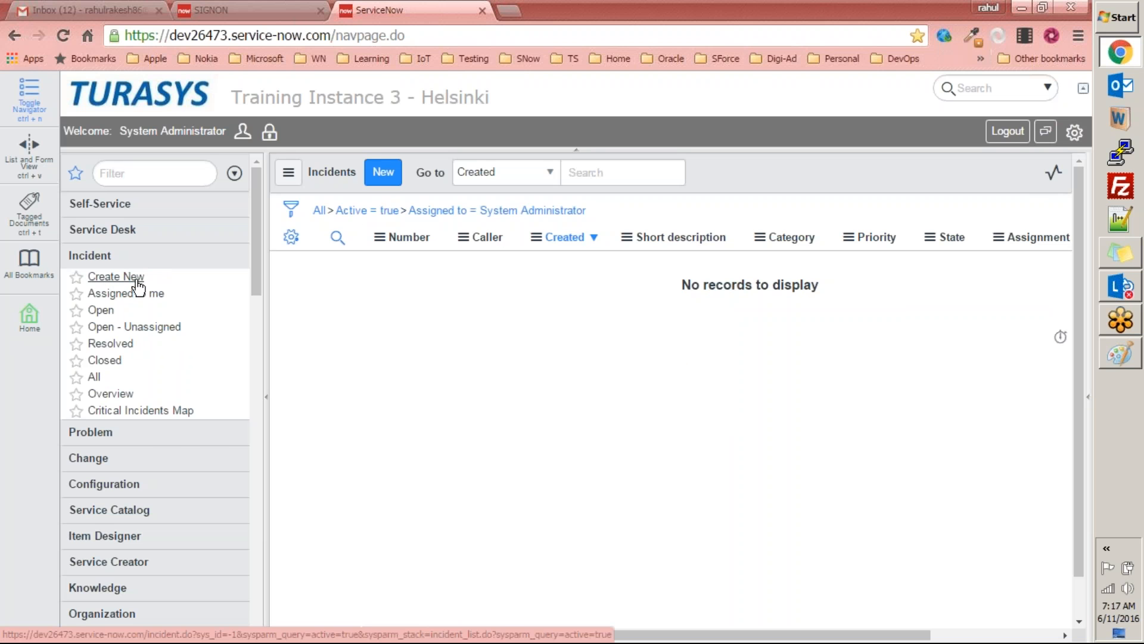
Step: View the Open, Open - Unassigned, Resolved, Closed and All incident lists, followed by the incident Overview dashboard
click(103, 314)
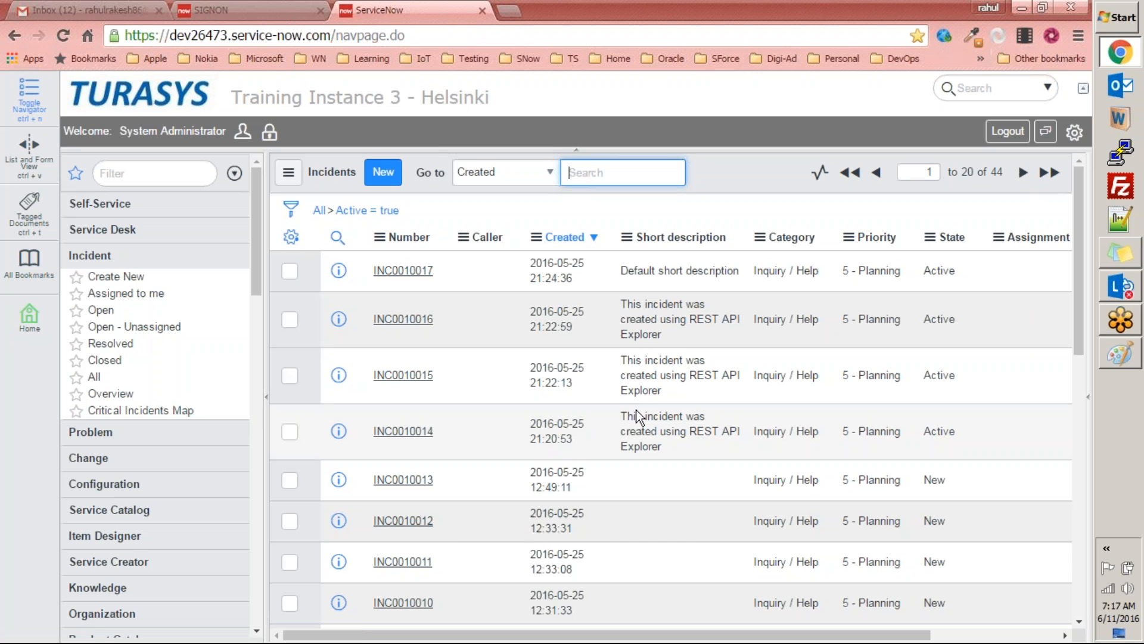
click(153, 328)
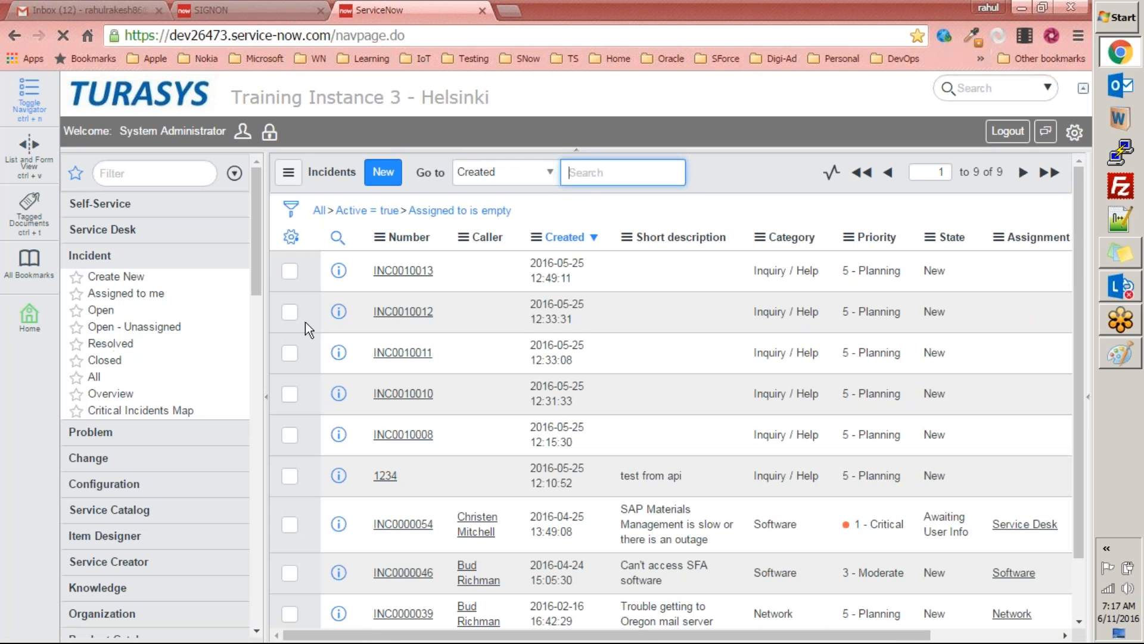
click(112, 344)
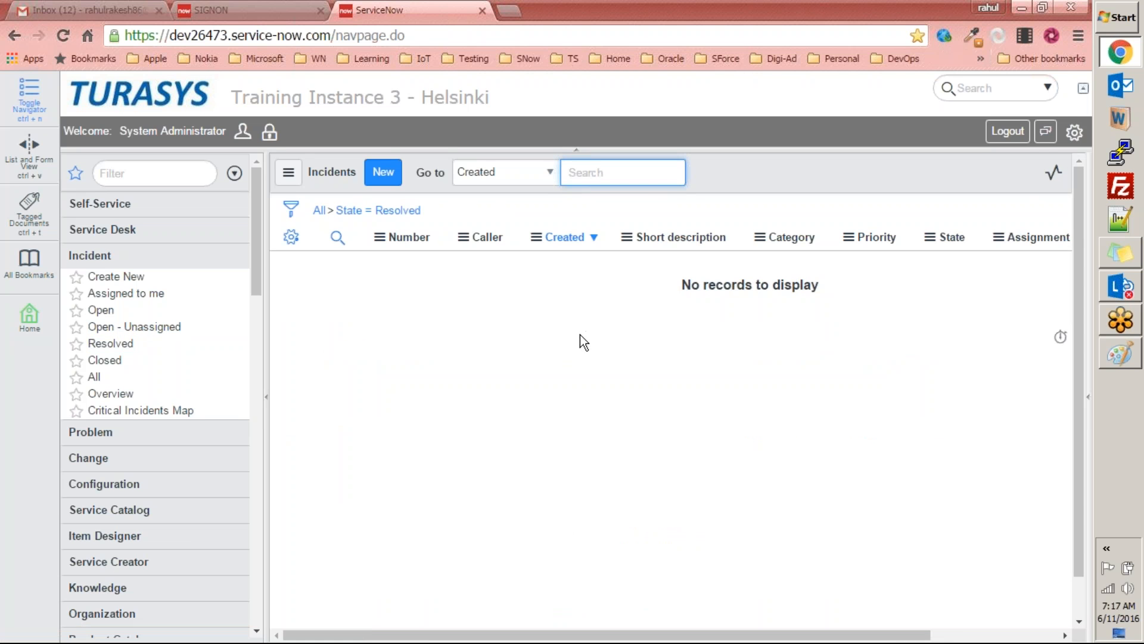
click(107, 361)
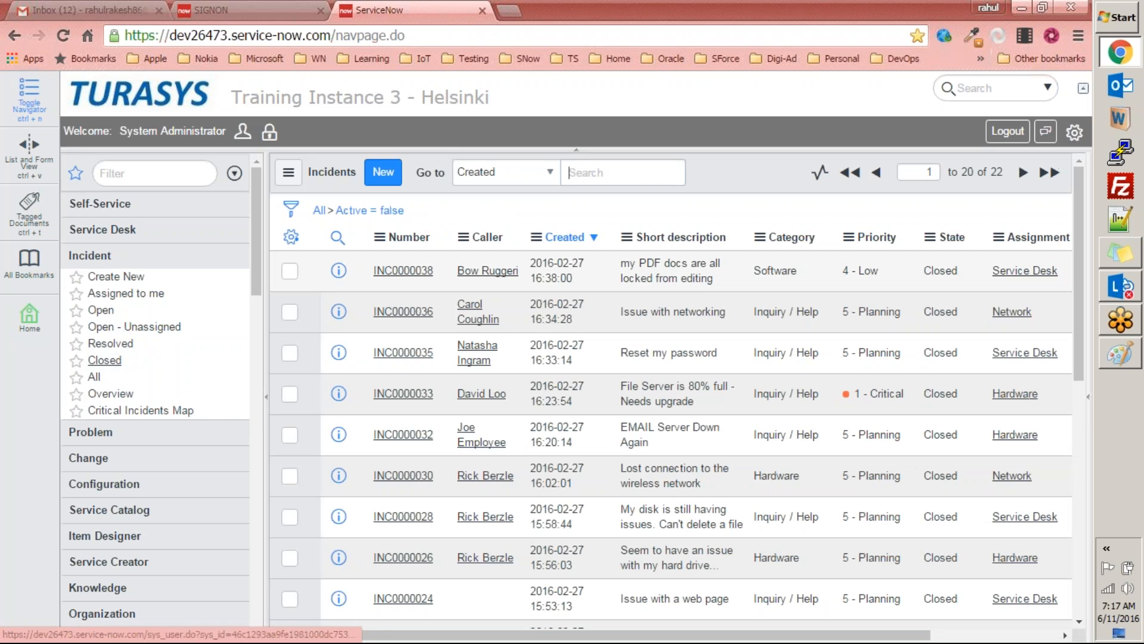
click(92, 379)
click(119, 394)
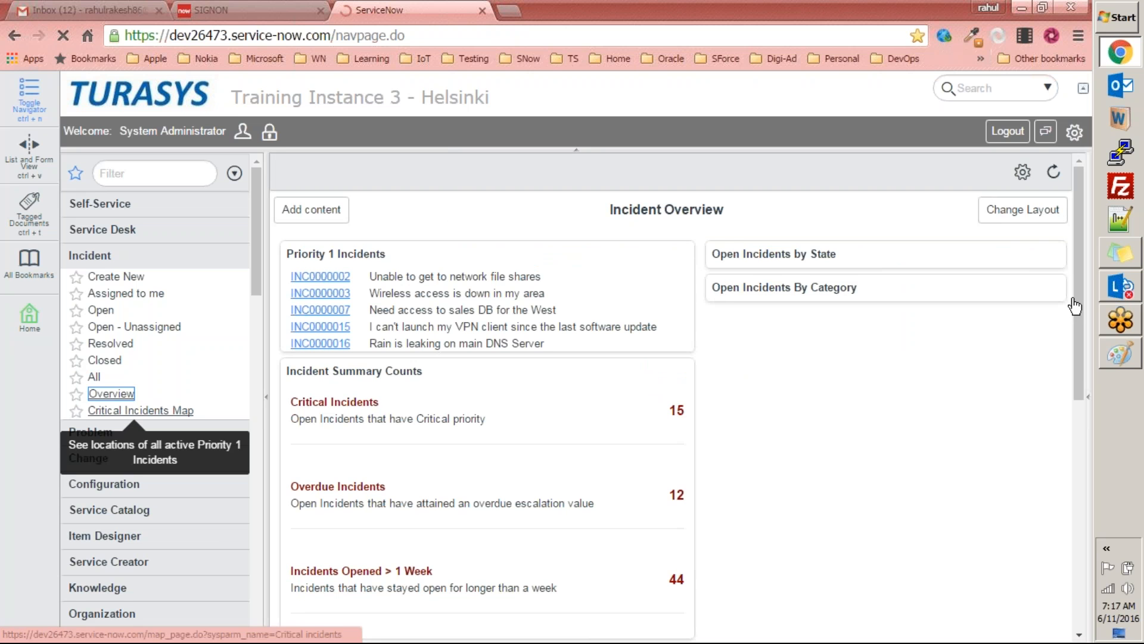
drag(1083, 304, 1062, 231)
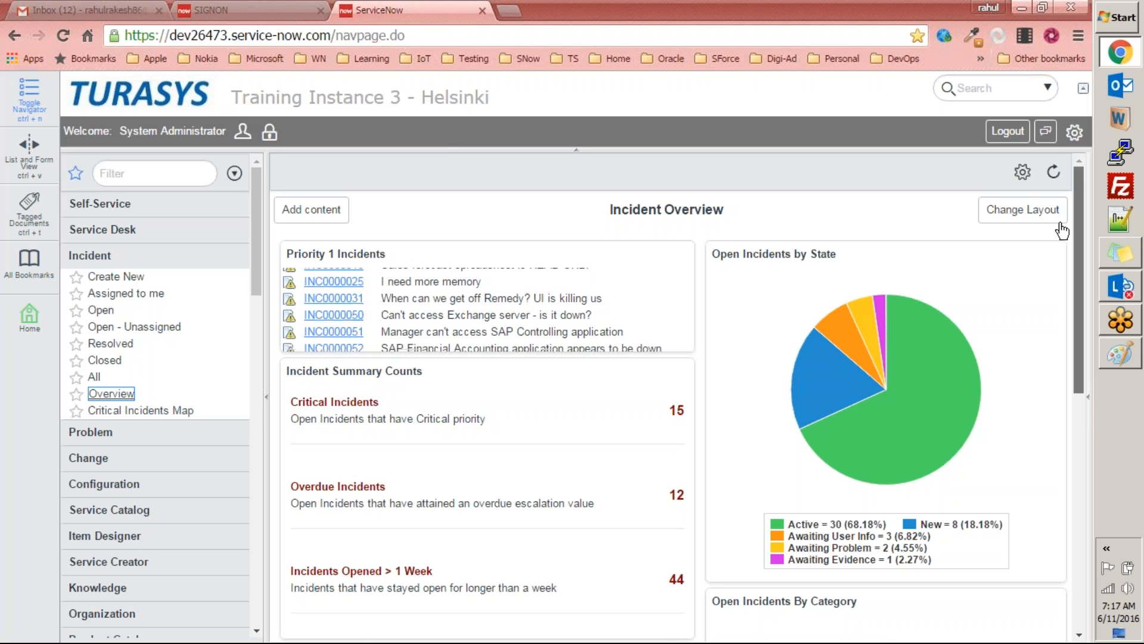
Step: Open the Critical Incidents Map and position it to show North America and western Europe
click(160, 410)
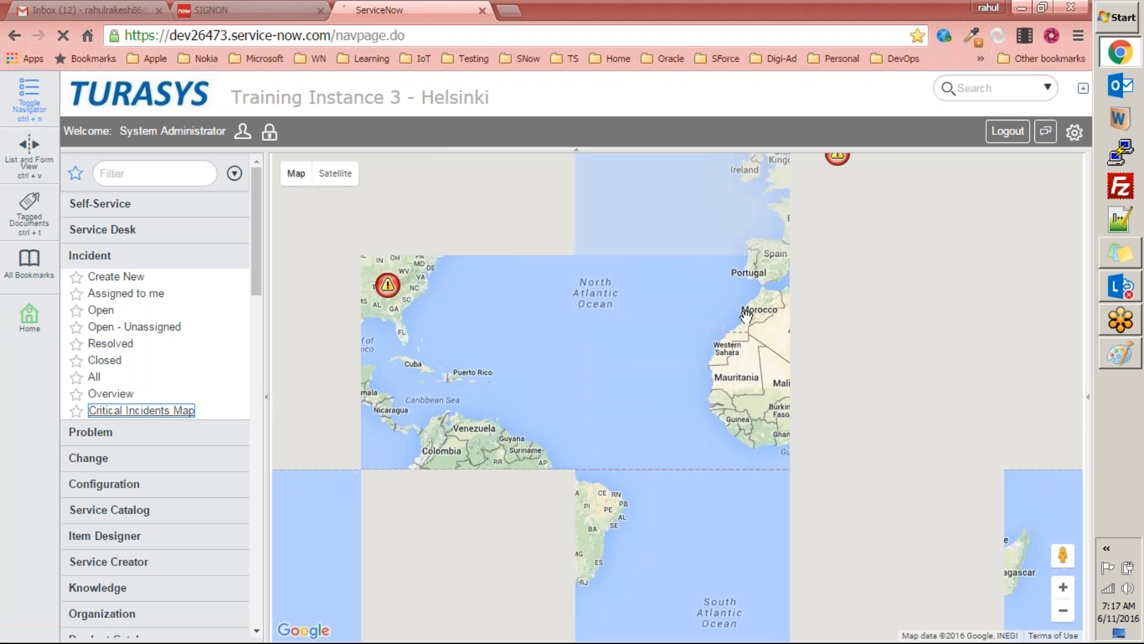
drag(624, 339, 723, 448)
drag(975, 383, 868, 332)
drag(677, 330, 862, 381)
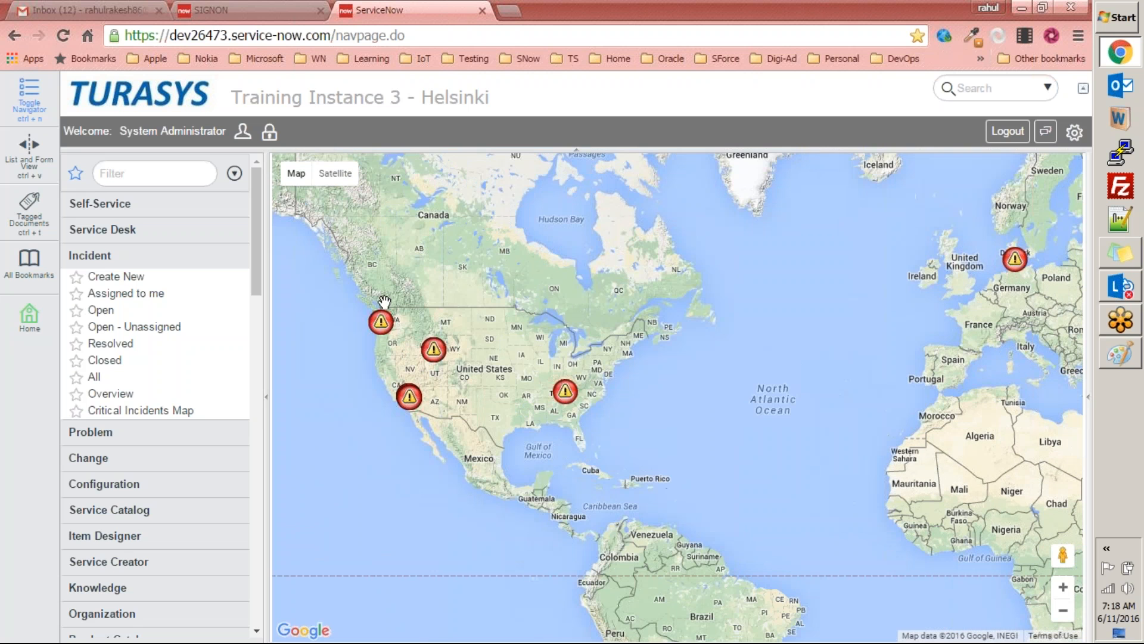
Step: Inspect the critical incident record behind the marker in the southeastern United States, viewing it twice and closing it each time
click(565, 393)
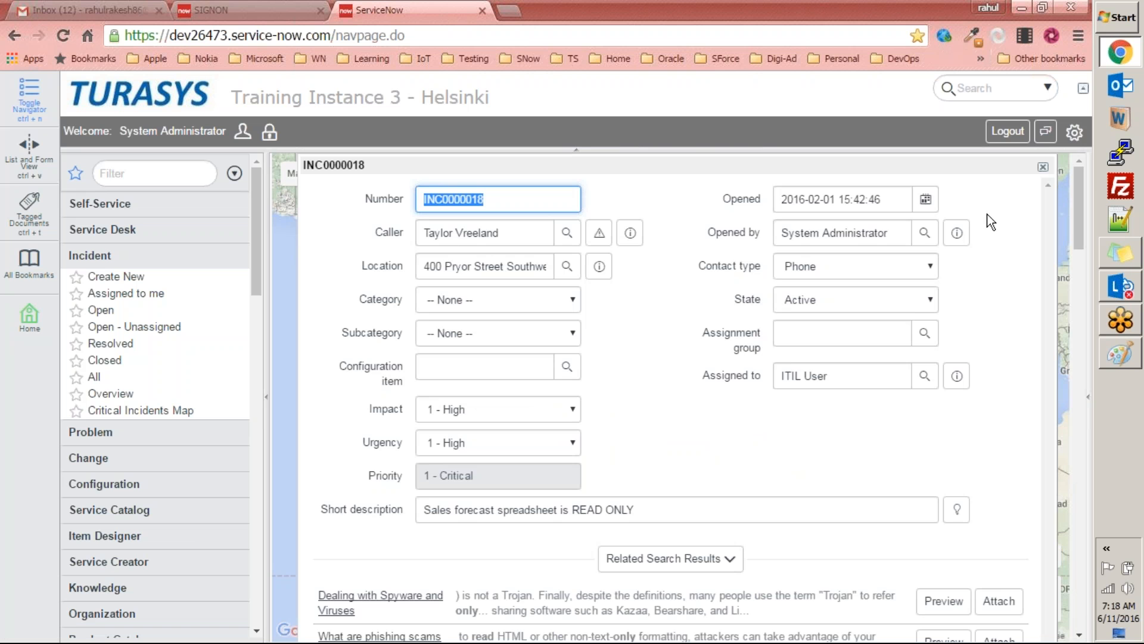
click(1043, 167)
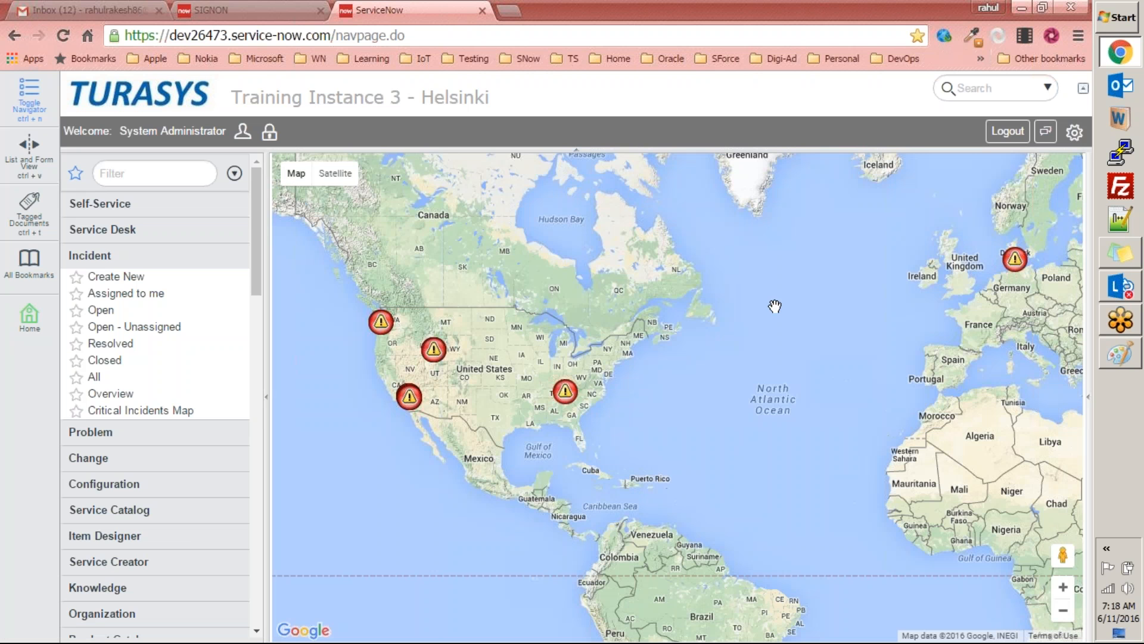
click(565, 393)
click(745, 335)
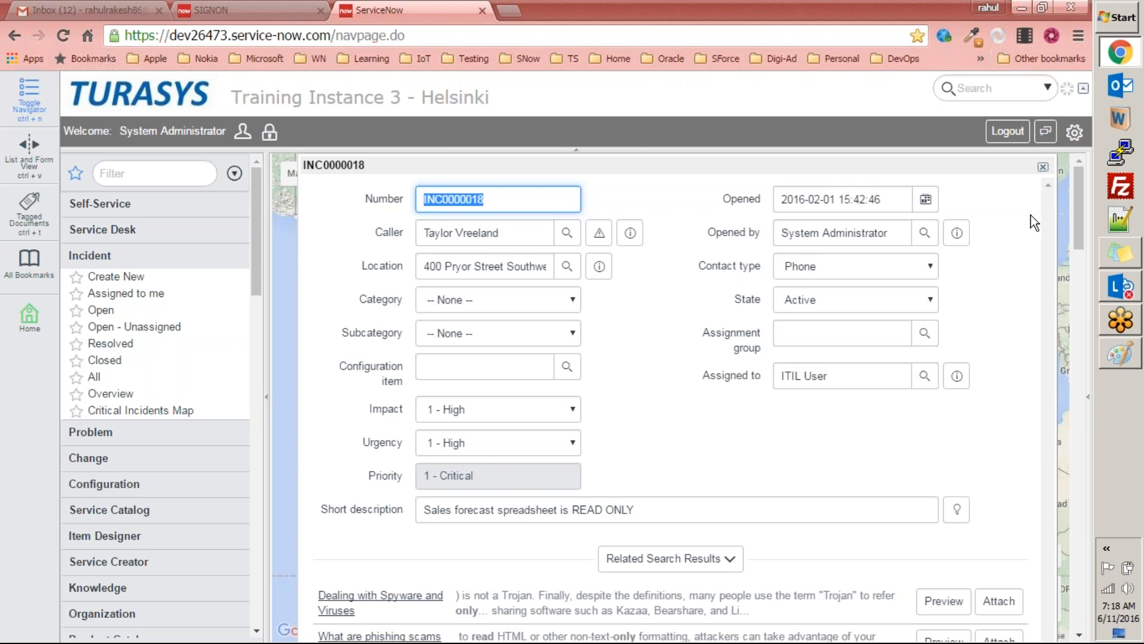
click(1044, 170)
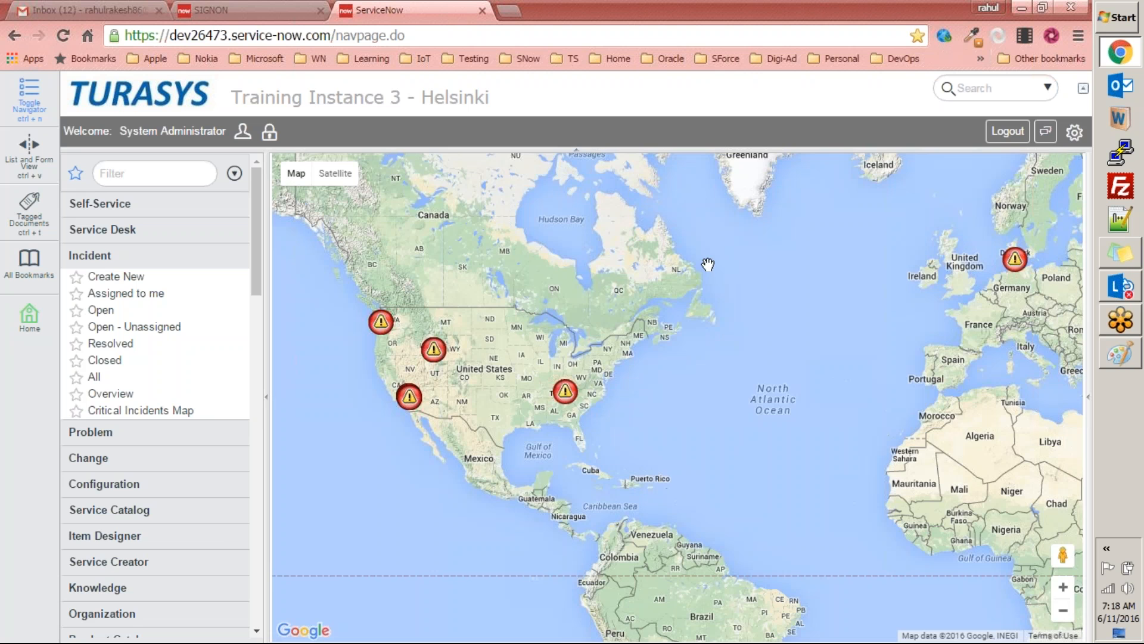
Step: Inspect the critical incident behind the marker in the southwestern United States, close it, and view the incident markers on a world-scale map
click(409, 397)
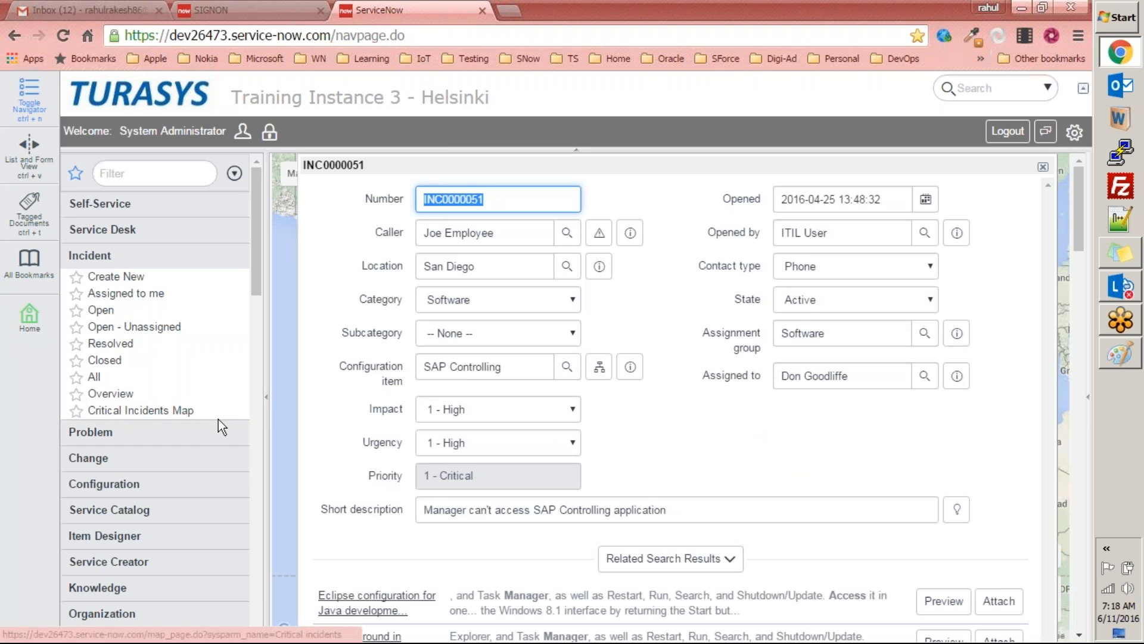
click(1044, 168)
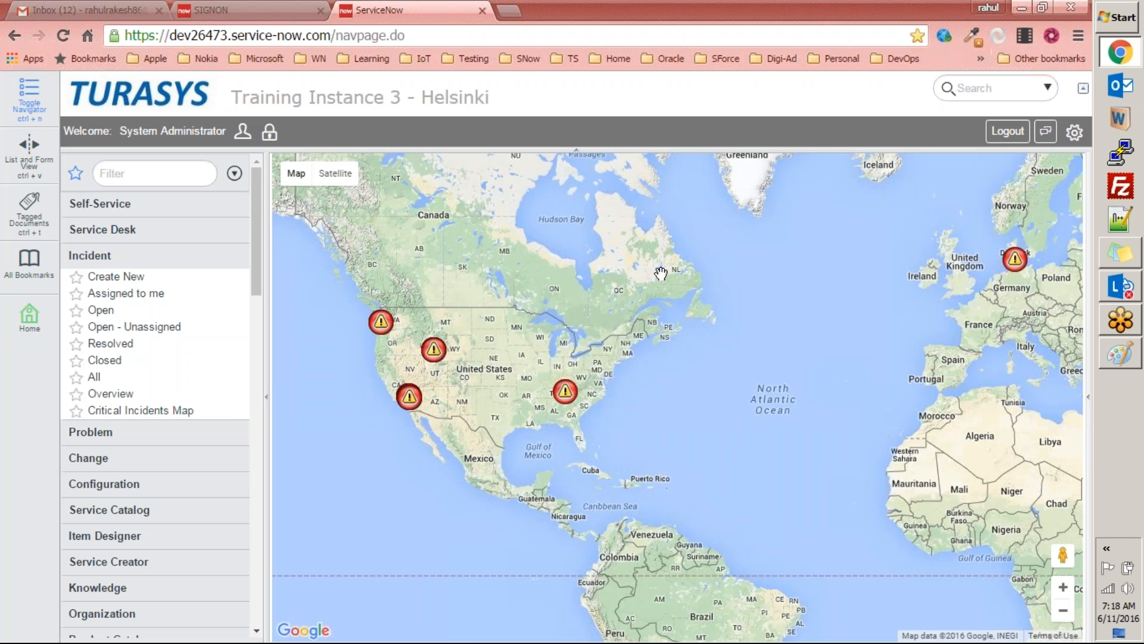
drag(773, 337, 604, 436)
scroll(604, 437, down, 2)
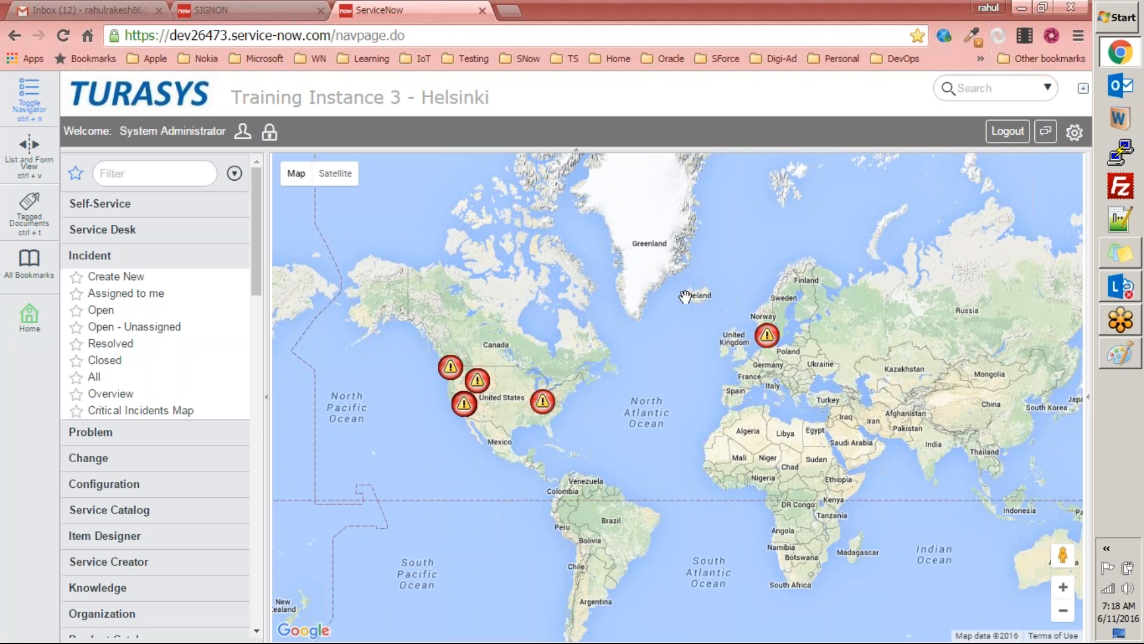
double_click(455, 98)
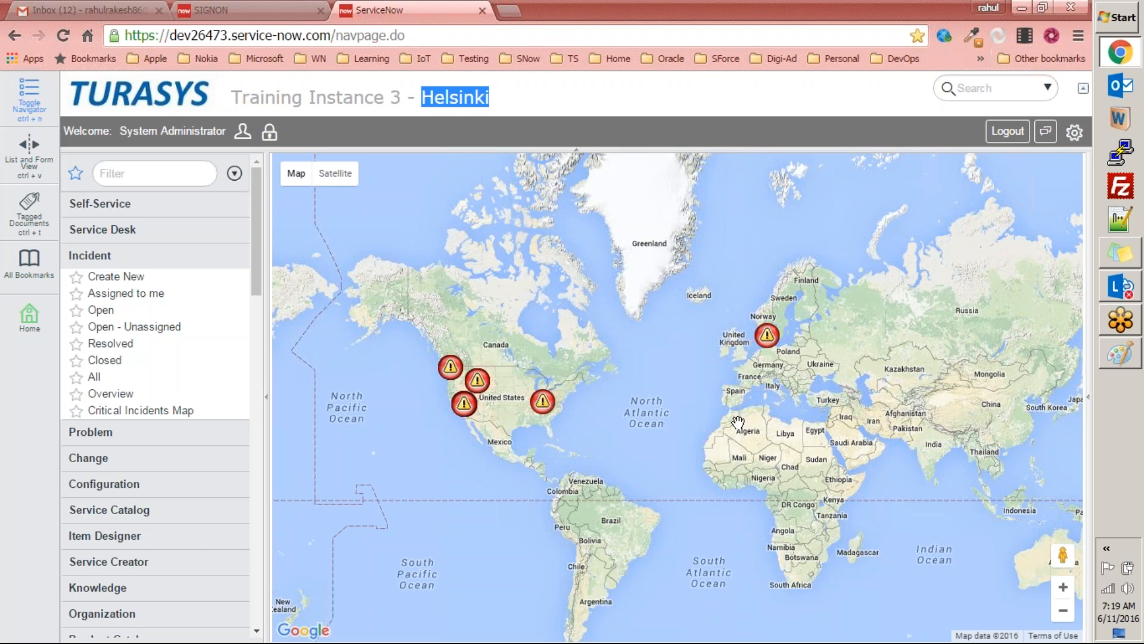
Step: Switch to Paint and undo the existing sketch strokes until the canvas is blank
click(1128, 358)
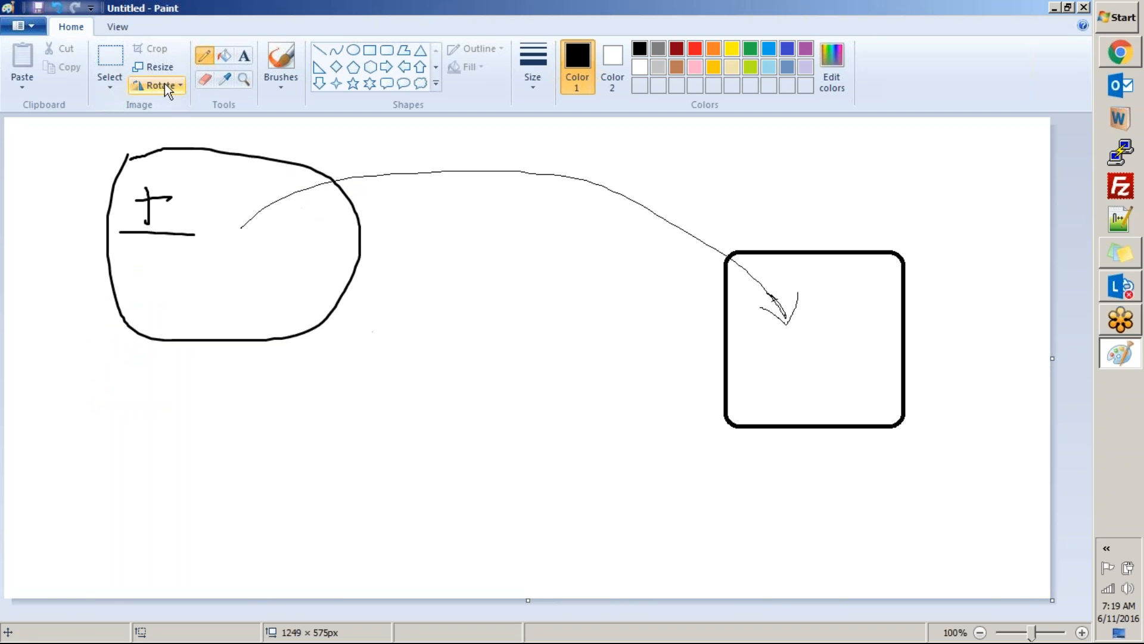
key(ctrl+z)
key(ctrl+z)
key(ctrl+z)
key(ctrl+z)
key(ctrl+z)
key(ctrl+z)
key(ctrl+z)
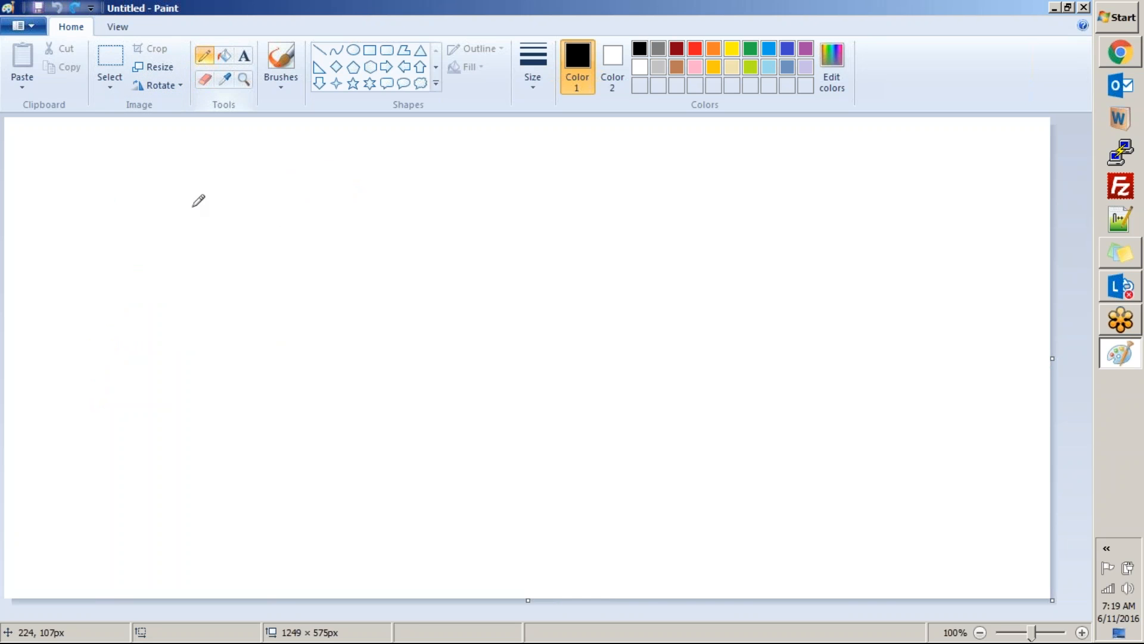
Step: Add the text "Input Form" in the upper-left area of the canvas and draw a thin freehand line extending rightward from it
click(243, 56)
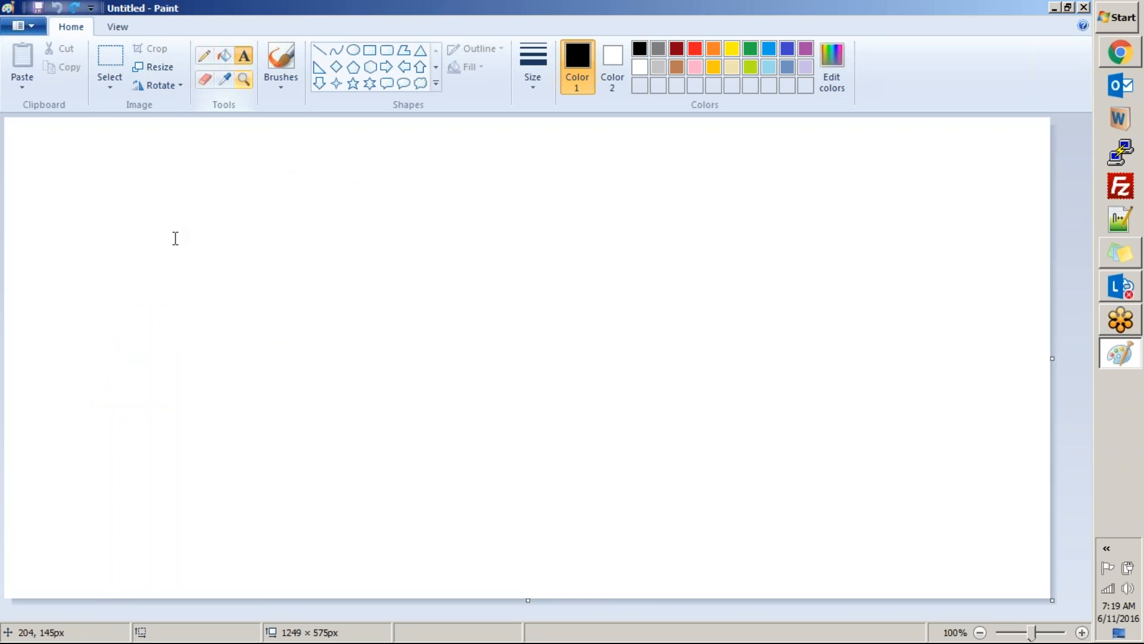
click(170, 182)
text(Input Form)
click(314, 247)
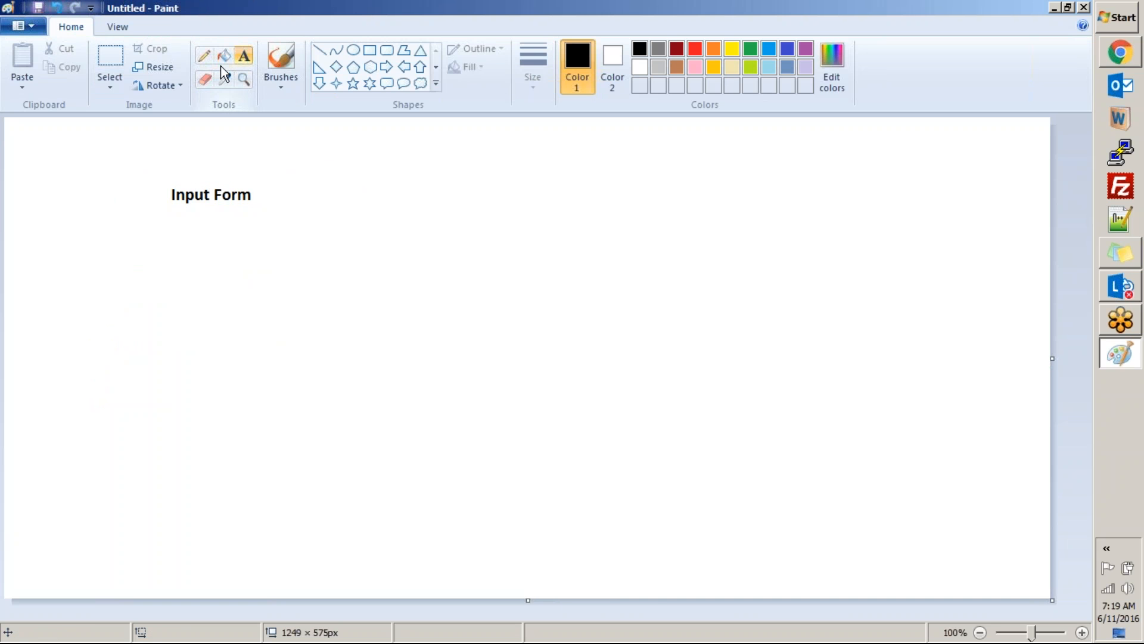
click(204, 55)
drag(289, 196, 540, 213)
Step: Draw a rounded rectangle about 159 × 132 px beyond the line's end and label it "Incidnent tables"
click(387, 50)
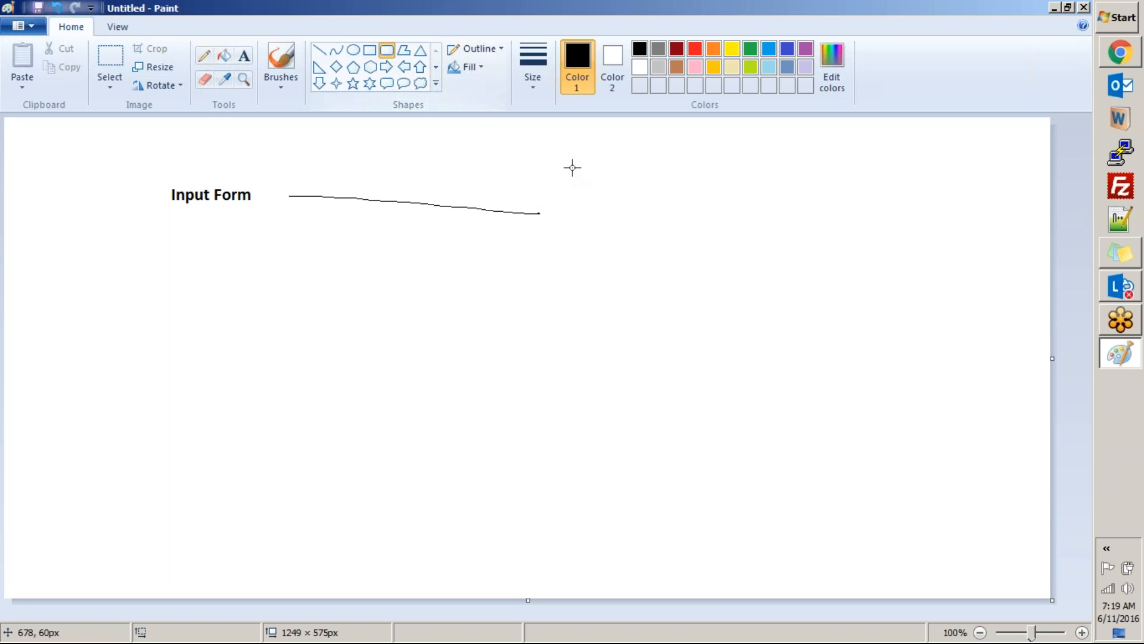
drag(571, 166, 704, 275)
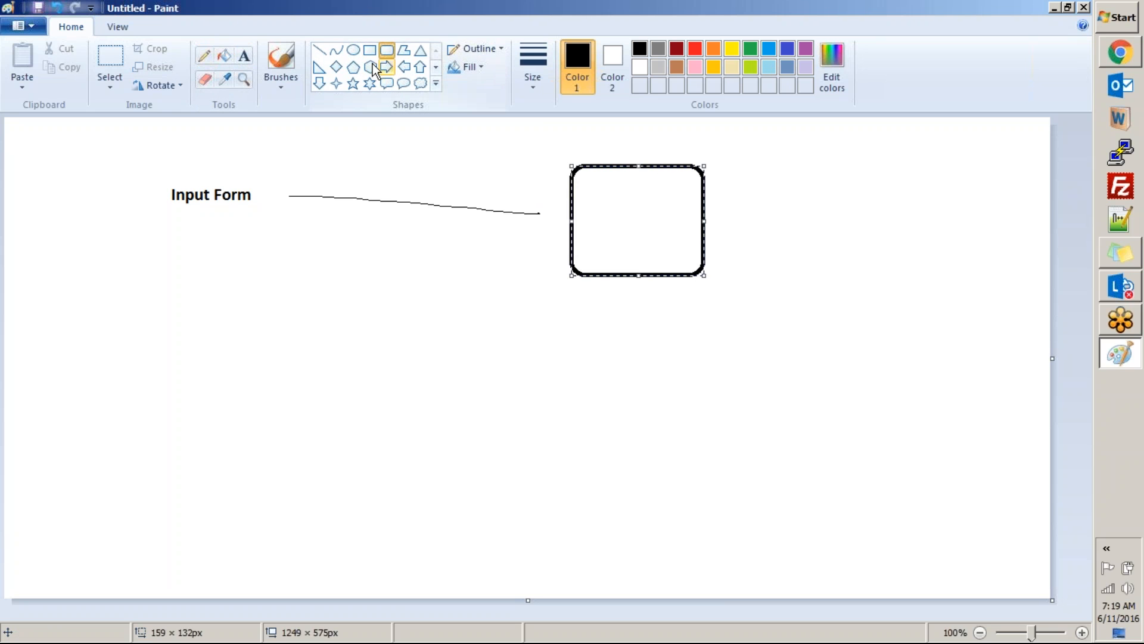
click(244, 56)
click(616, 169)
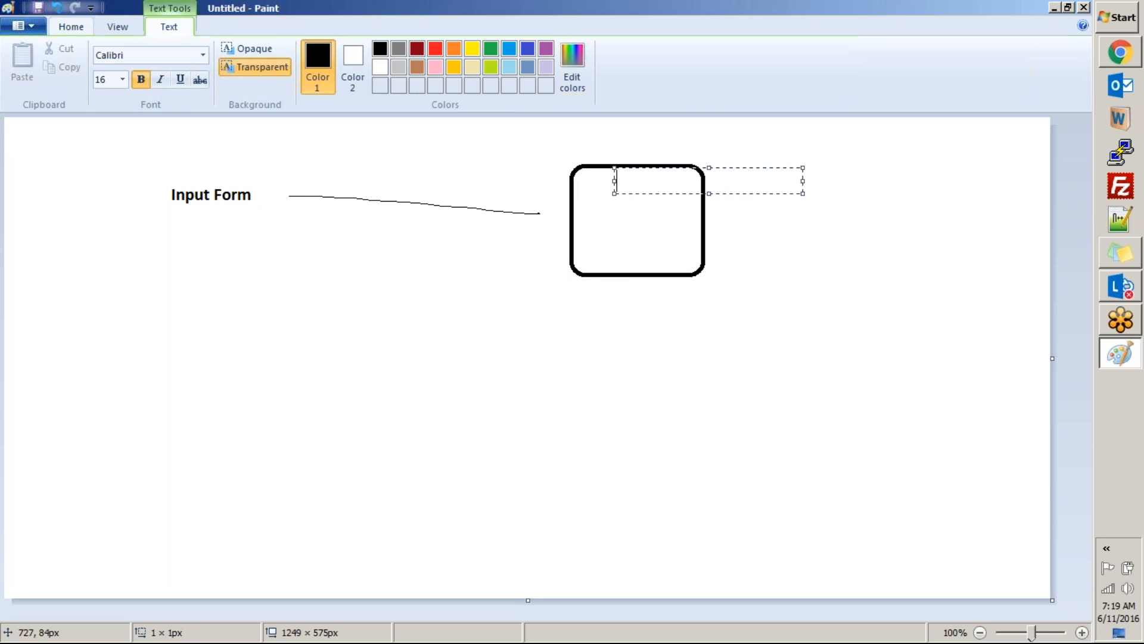
text(Incidnen)
text(t de)
key(BackSpace)
key(BackSpace)
key(BackSpace)
text(tables)
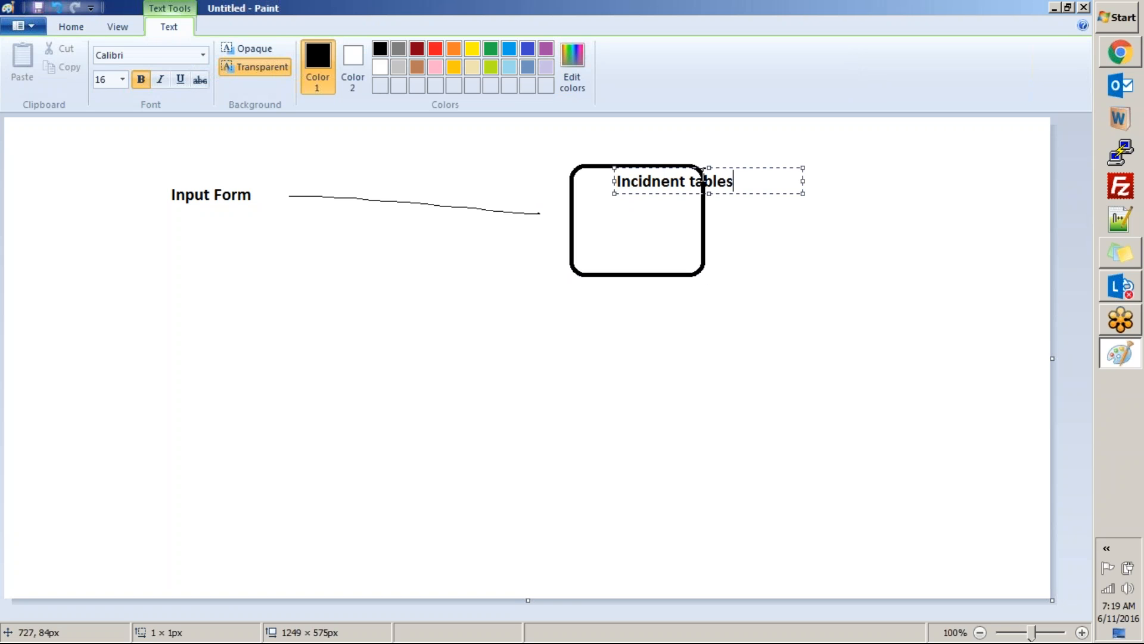
click(646, 216)
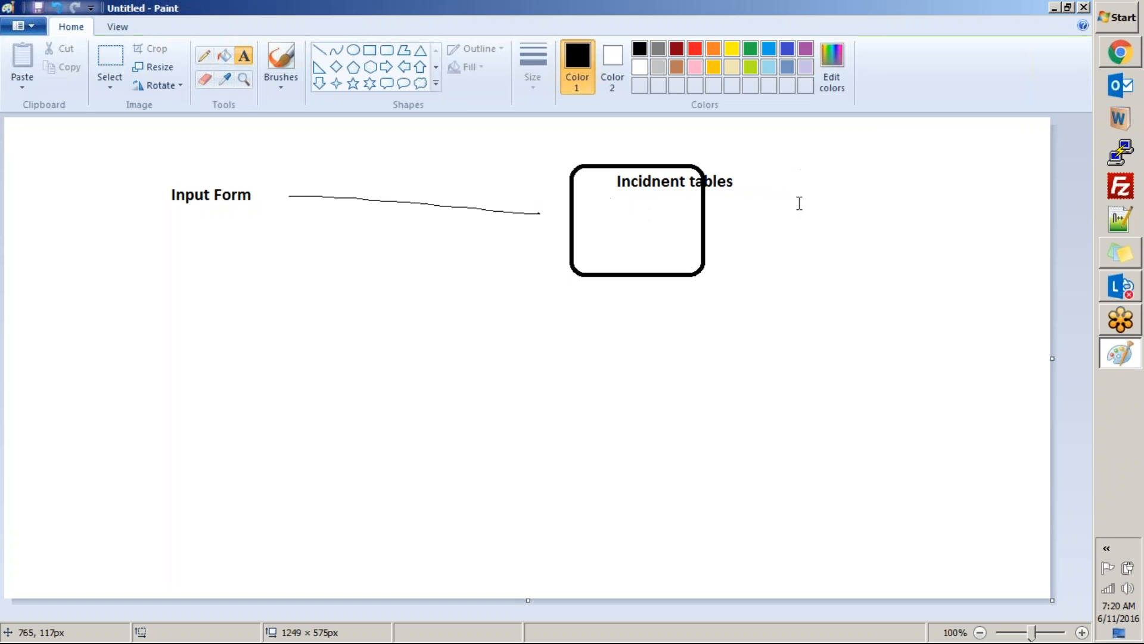
click(705, 202)
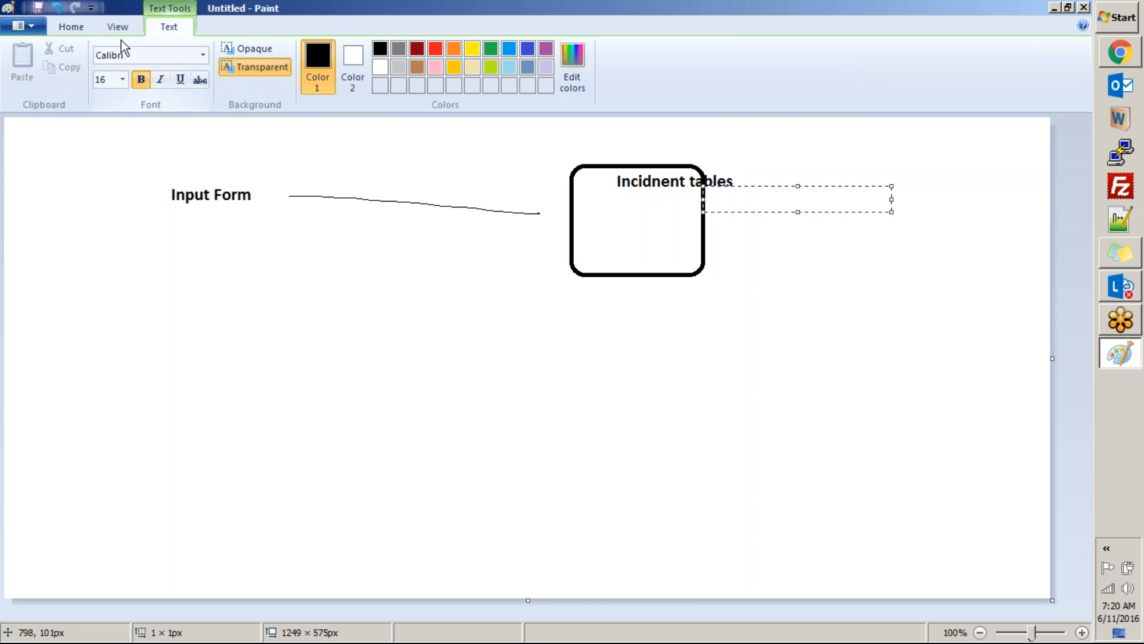
click(71, 27)
click(658, 286)
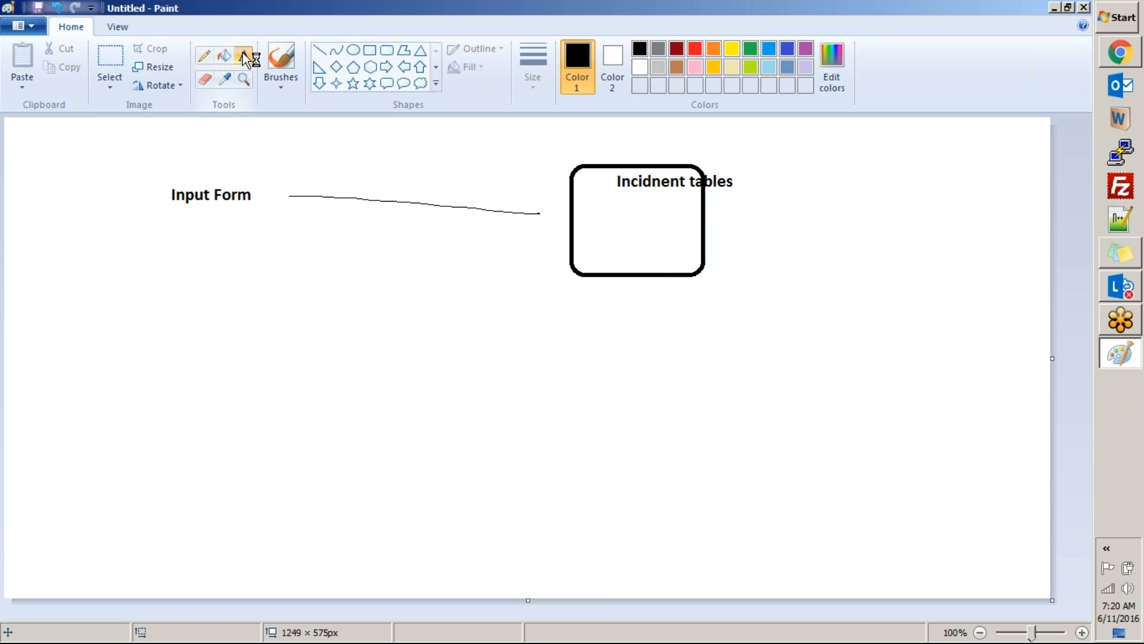
Step: Add the text "Report" below "Input Form" and draw a left block arrow about 357 × 76 px from the rectangle toward it
drag(174, 297, 304, 334)
text(Reports)
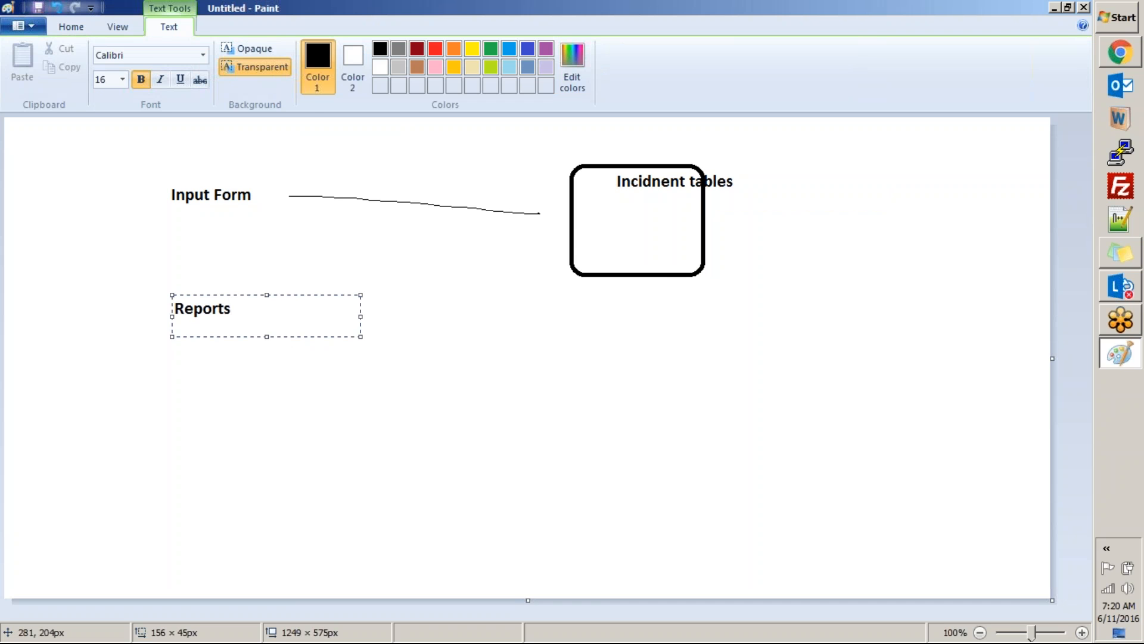
key(BackSpace)
click(462, 393)
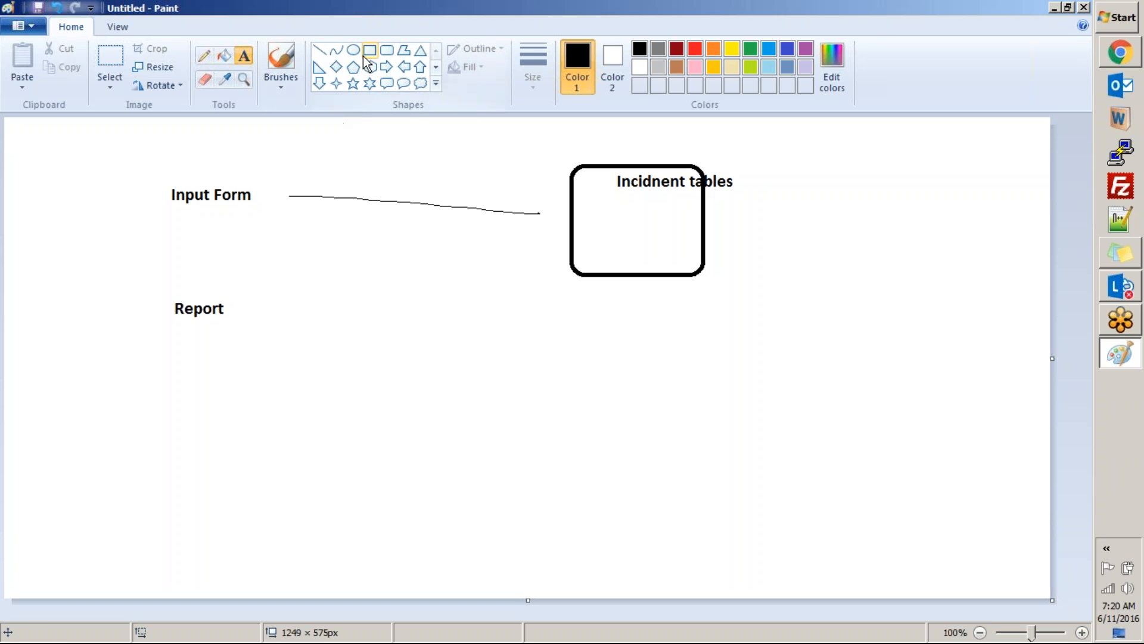
click(406, 69)
drag(568, 263, 269, 327)
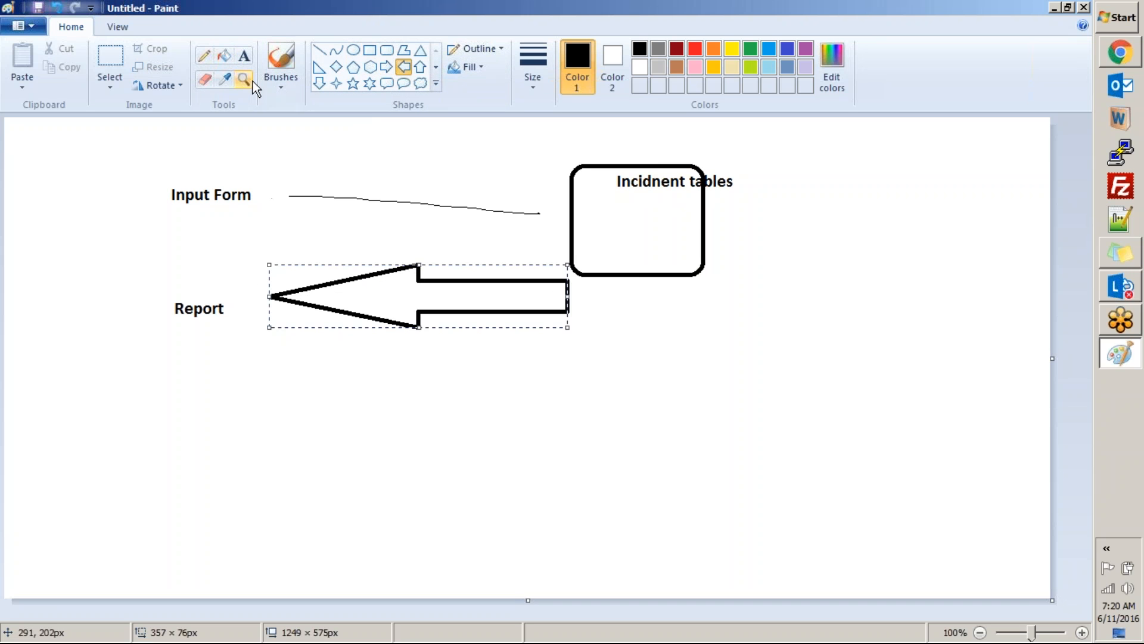
Step: Add the text "Report of map type" below the "Report" label
click(242, 55)
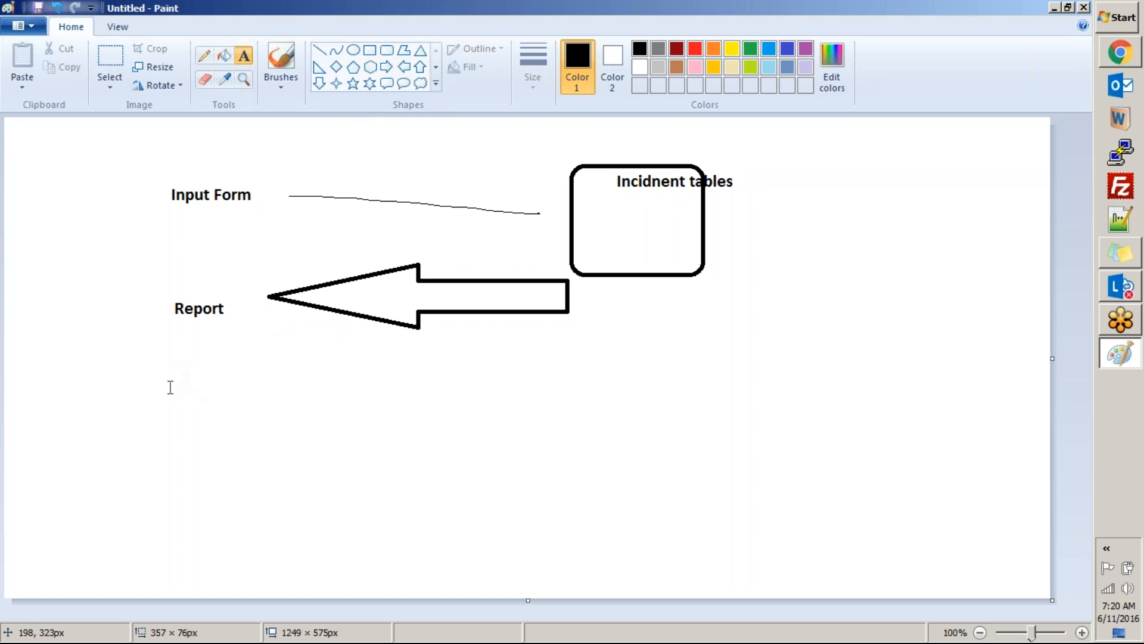
drag(172, 389, 361, 441)
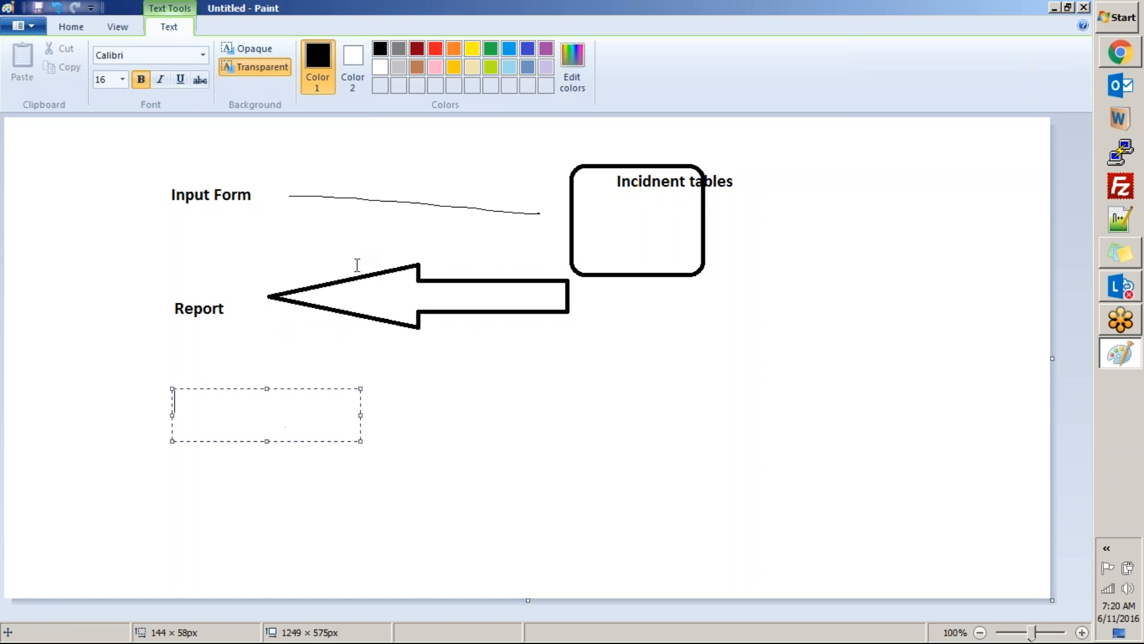
text(Mapping Report)
key(ctrl+a)
text(Report of map)
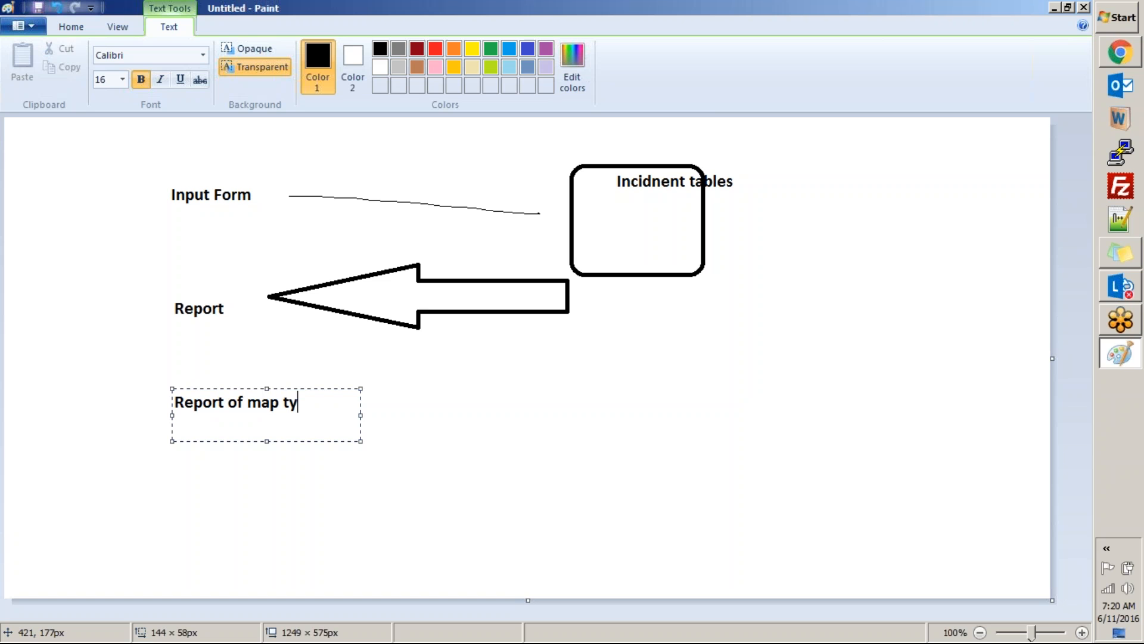
click(535, 355)
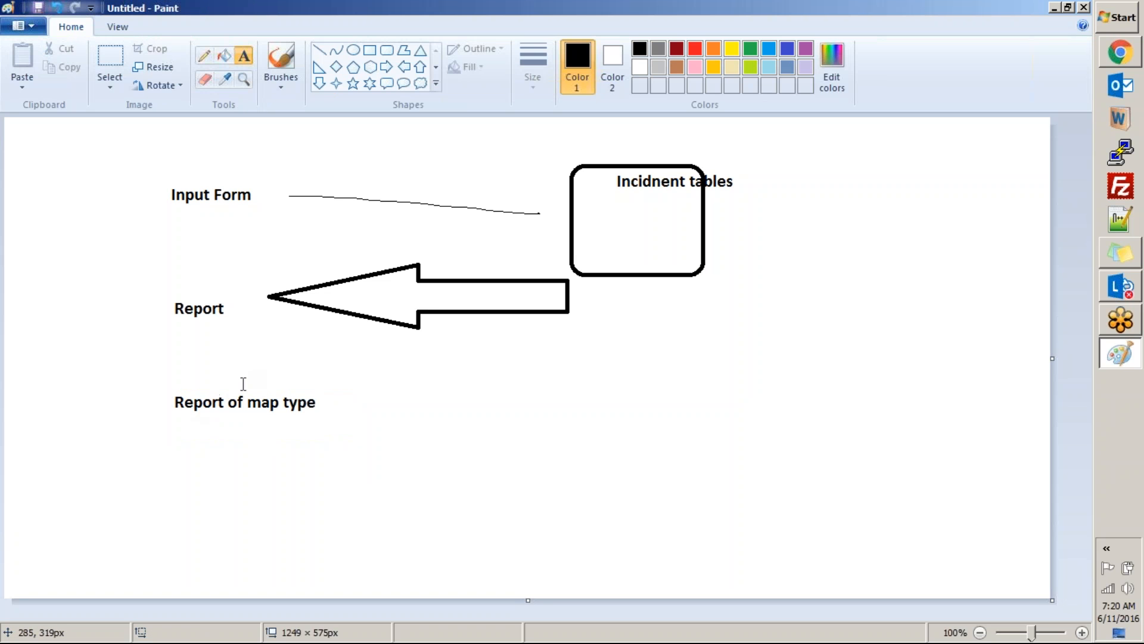
Step: Switch to ServiceNow to view the Open incidents list, and return to Paint
key(alt+Tab)
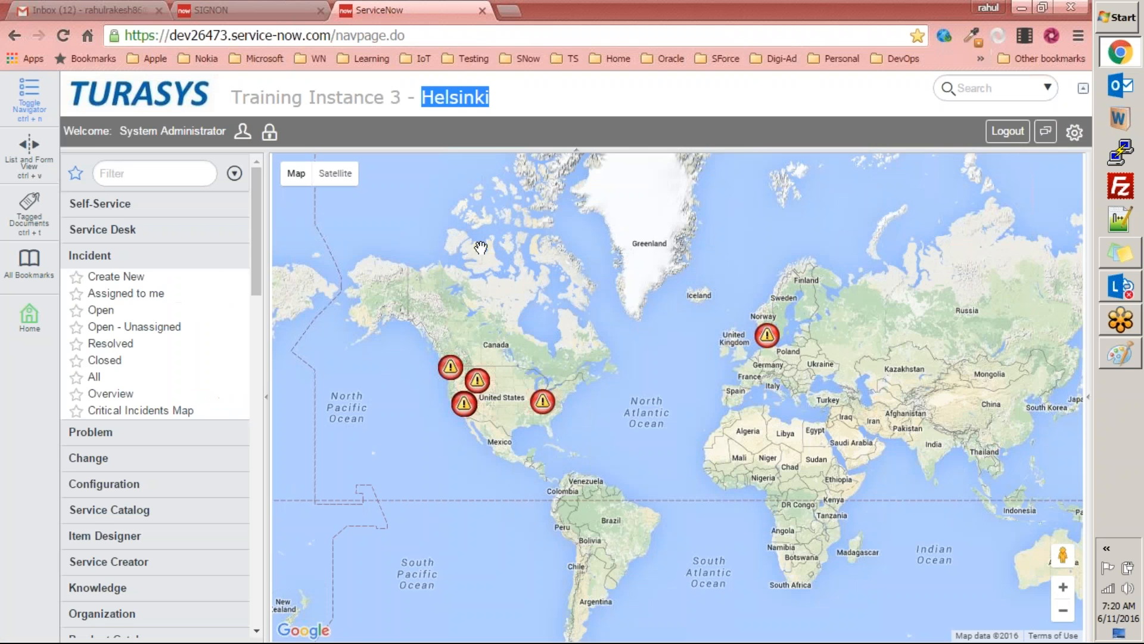
click(103, 312)
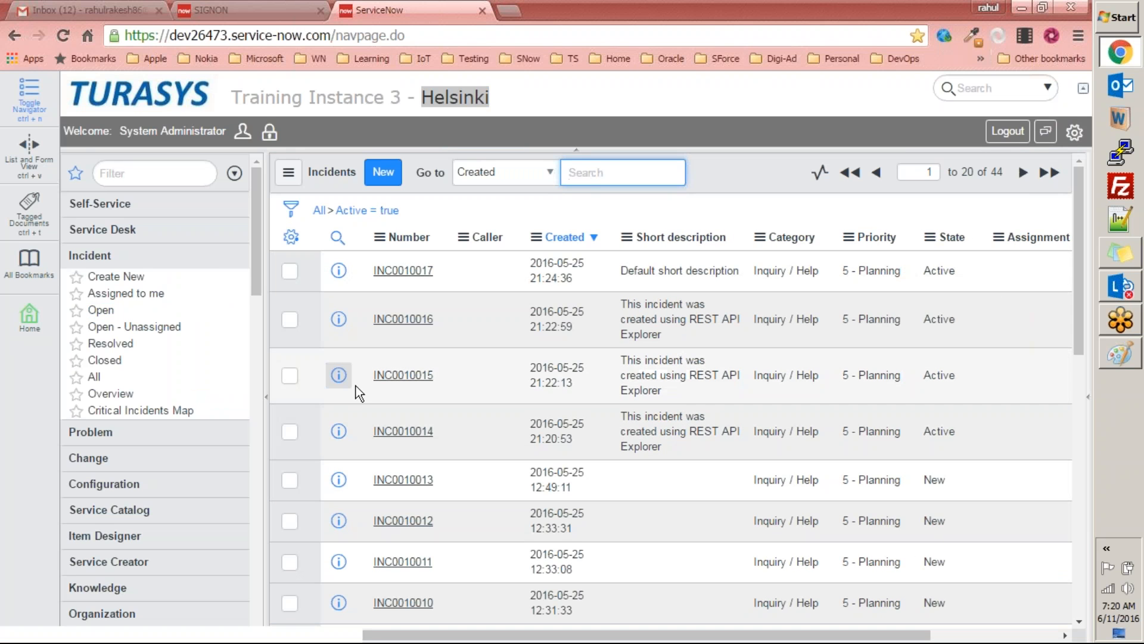
click(1119, 354)
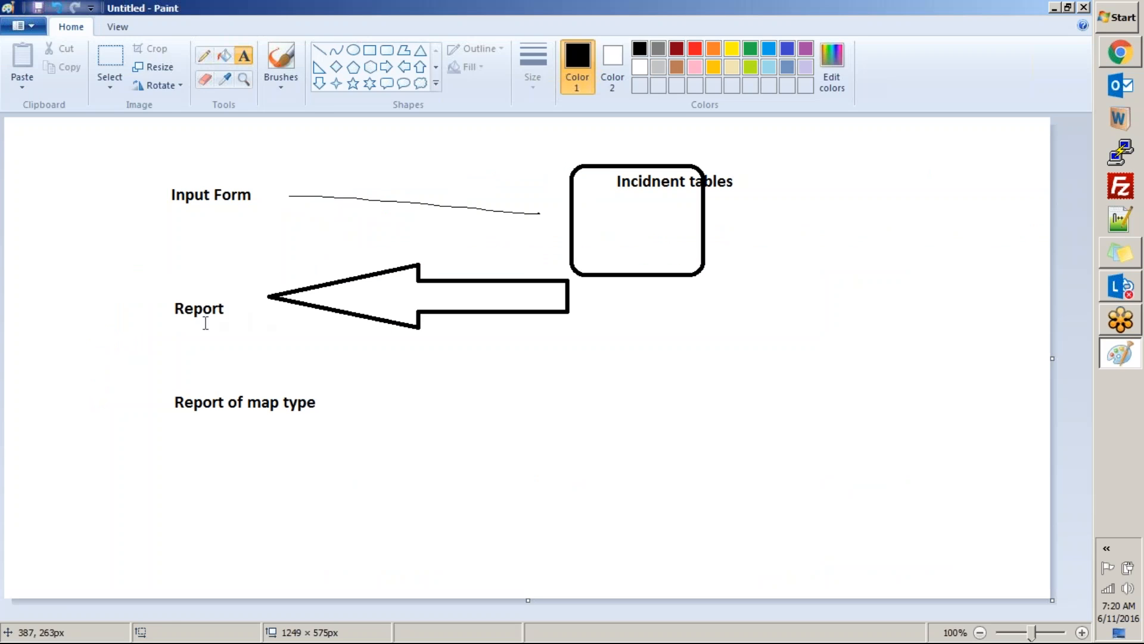
Step: Add the text "List of Records" directly beneath the "Report" label
click(175, 320)
text(L)
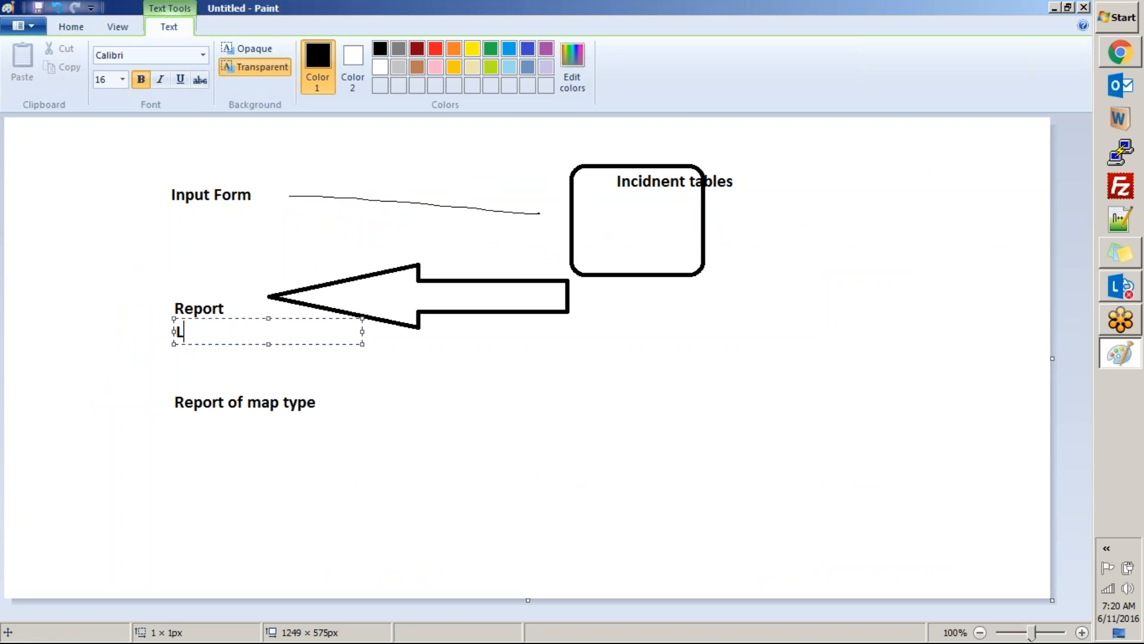
text(ist of Records)
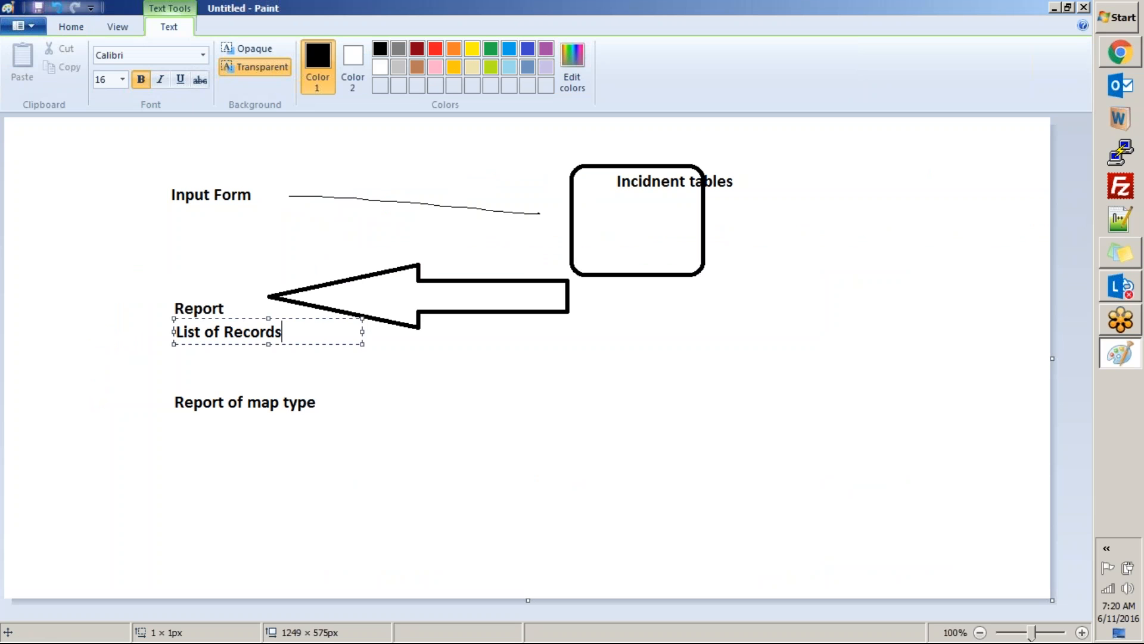
text(. ( A prepor)
Step: Append ". ( A report having list of records on certain qualifying criteria)" to that text and widen its box to fit one line
key(BackSpace)
key(BackSpace)
key(BackSpace)
key(BackSpace)
key(BackSpace)
key(BackSpace)
text(report having list of)
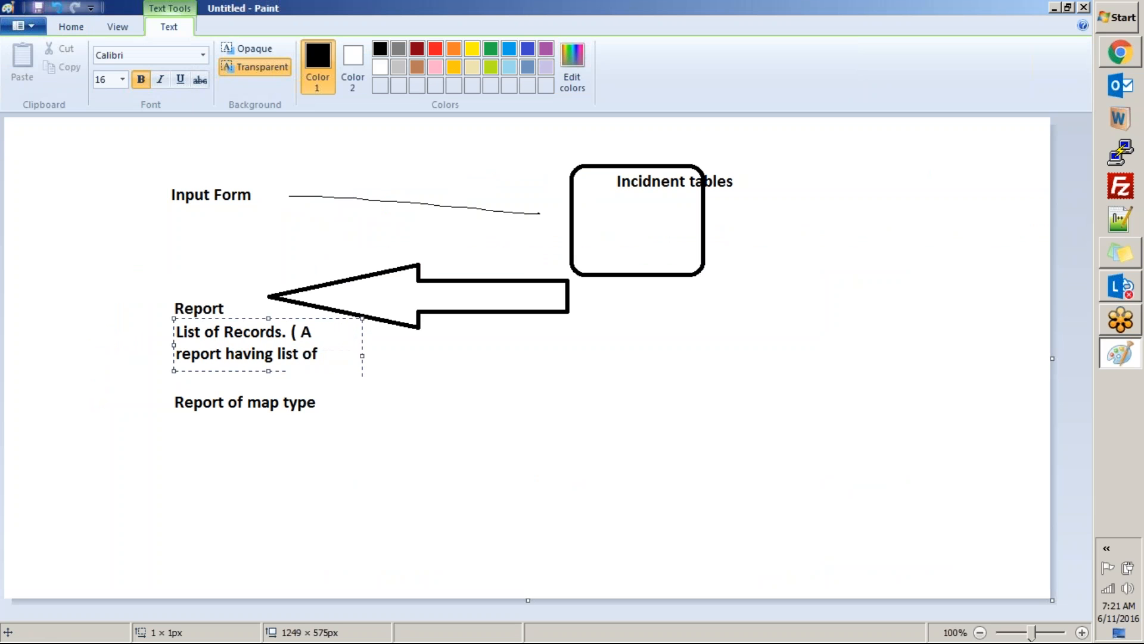
text( records on serti)
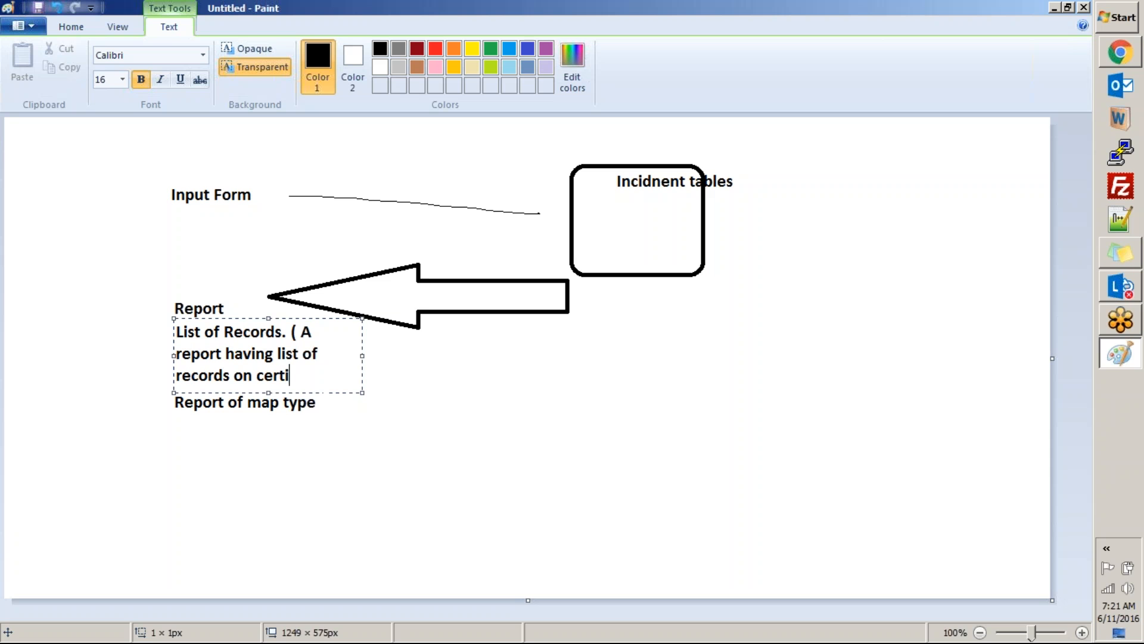
text(cin)
key(BackSpace)
key(BackSpace)
key(BackSpace)
text(in qualifying criteria)
drag(361, 367, 875, 378)
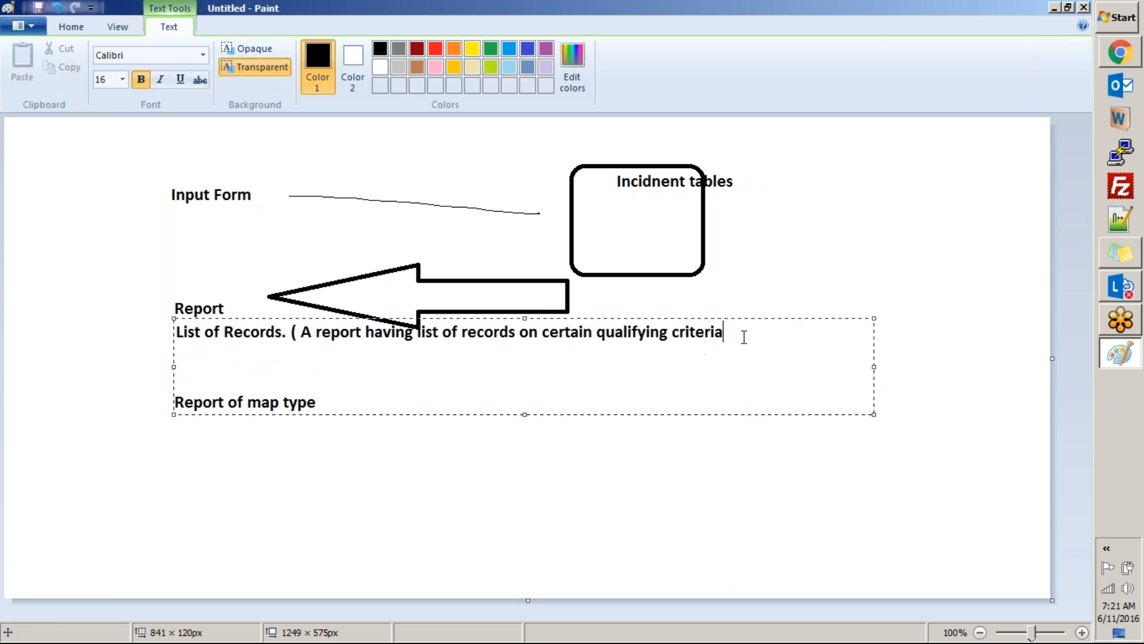
text())
Step: Switch to ServiceNow, view the Open and Assigned to me incident lists, and collapse the Incident application
key(alt+Tab)
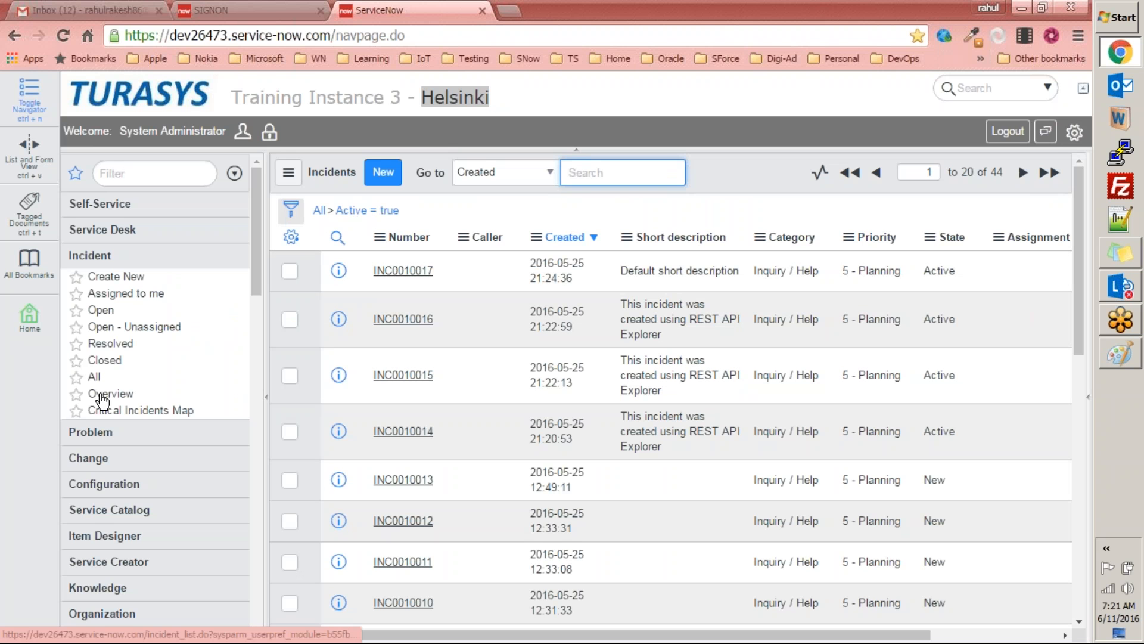
click(101, 311)
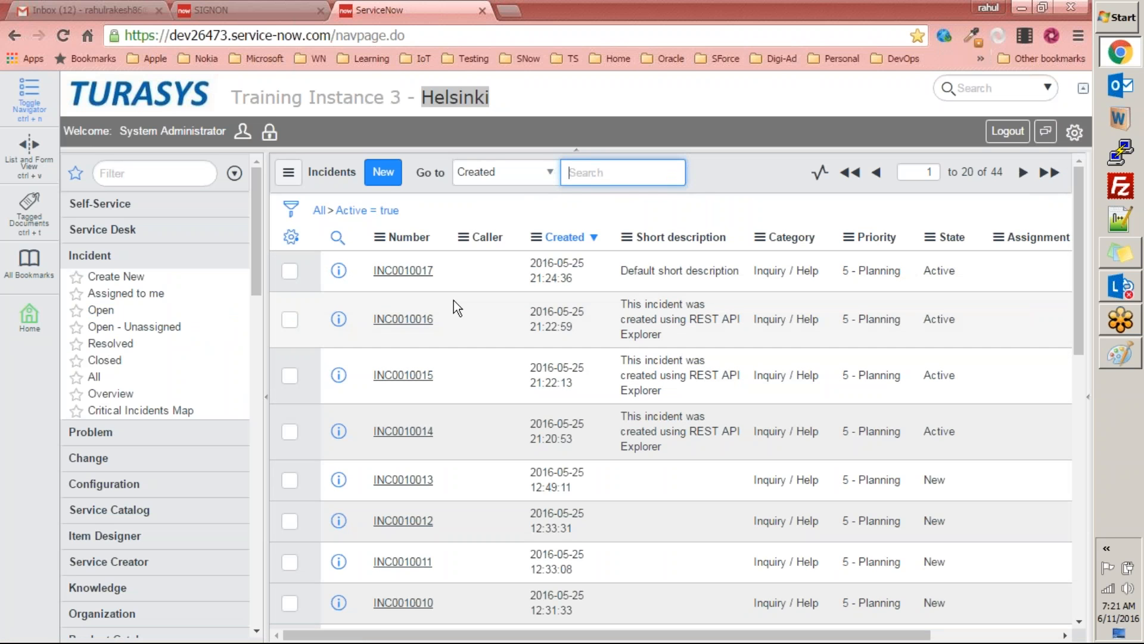
click(122, 293)
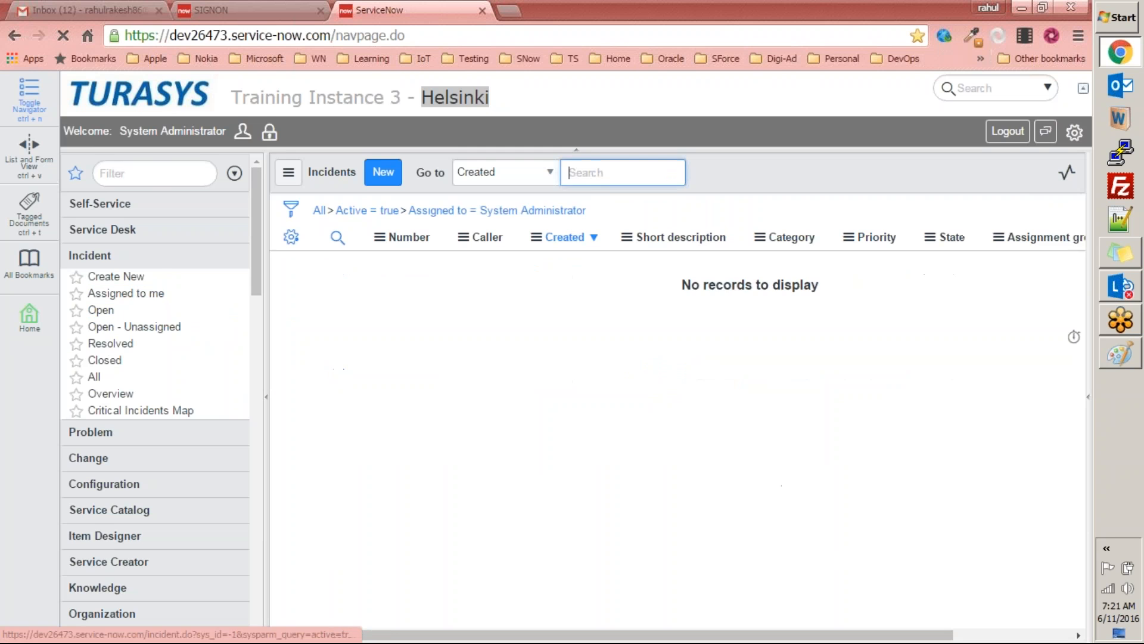
click(99, 257)
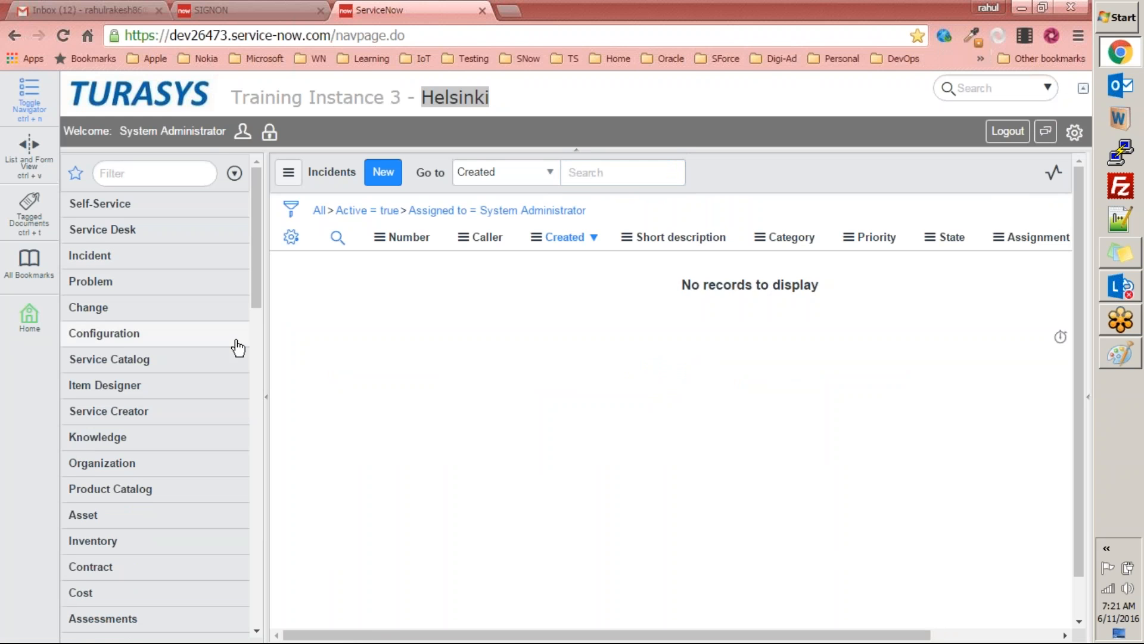
Step: Switch back to Paint and finish editing the list-of-records text
key(alt+Tab)
click(365, 484)
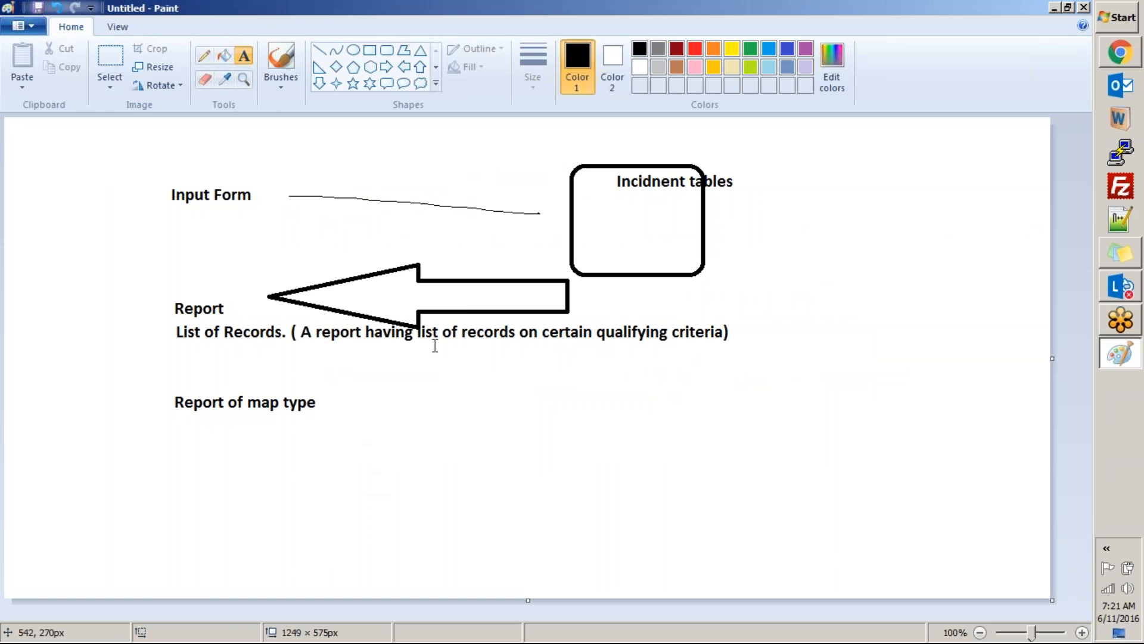
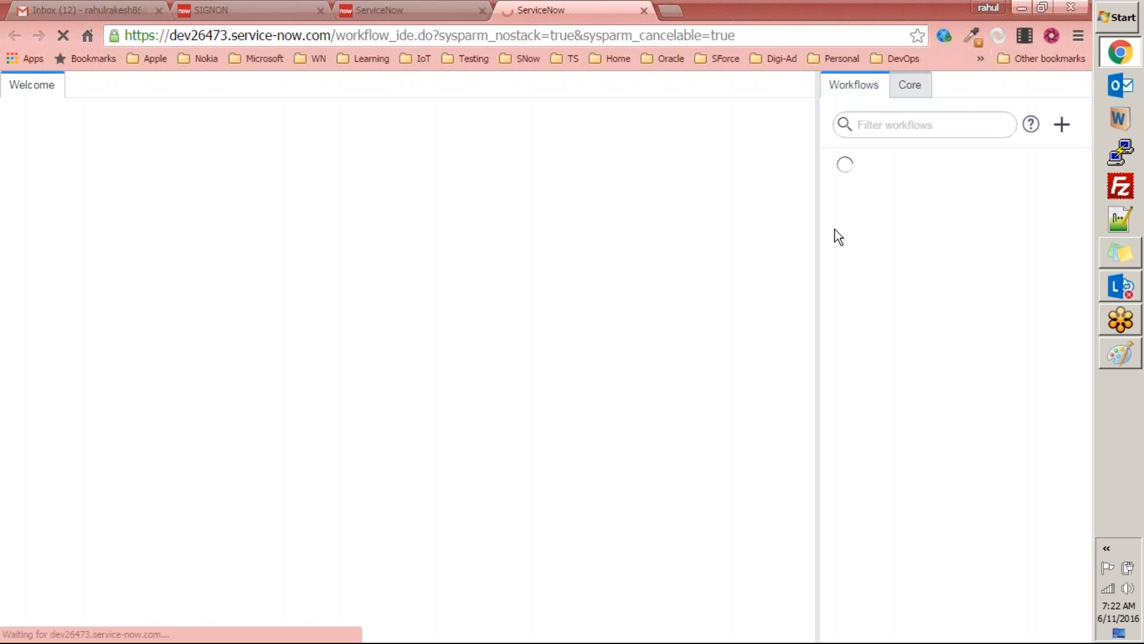
click(882, 126)
text(incide)
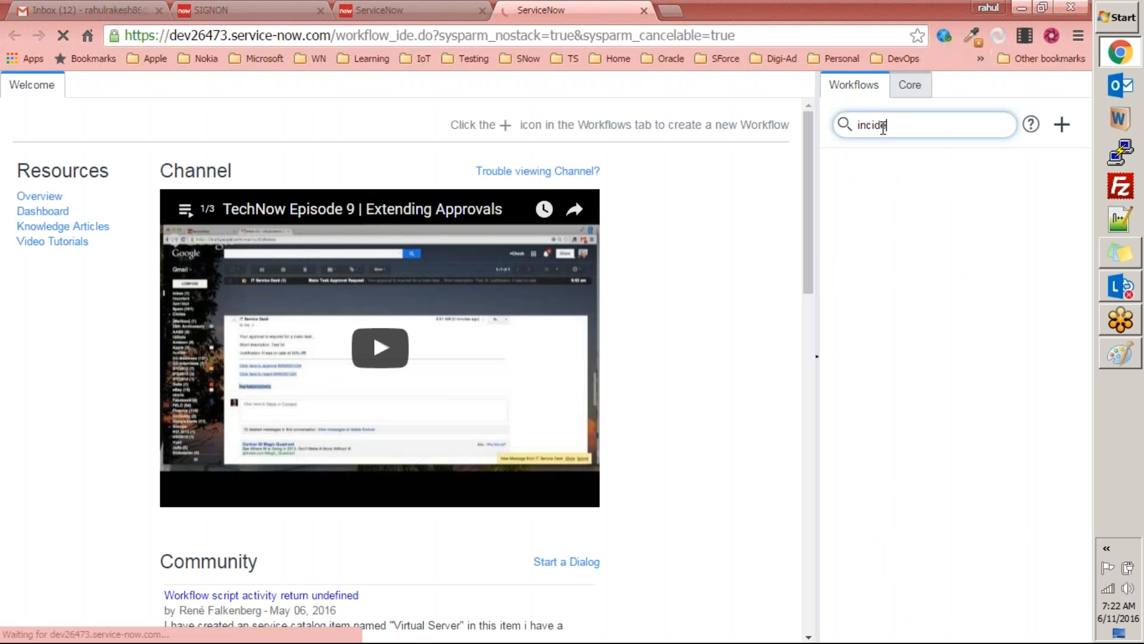
key(BackSpace)
key(BackSpace)
key(BackSpace)
key(BackSpace)
key(BackSpace)
key(BackSpace)
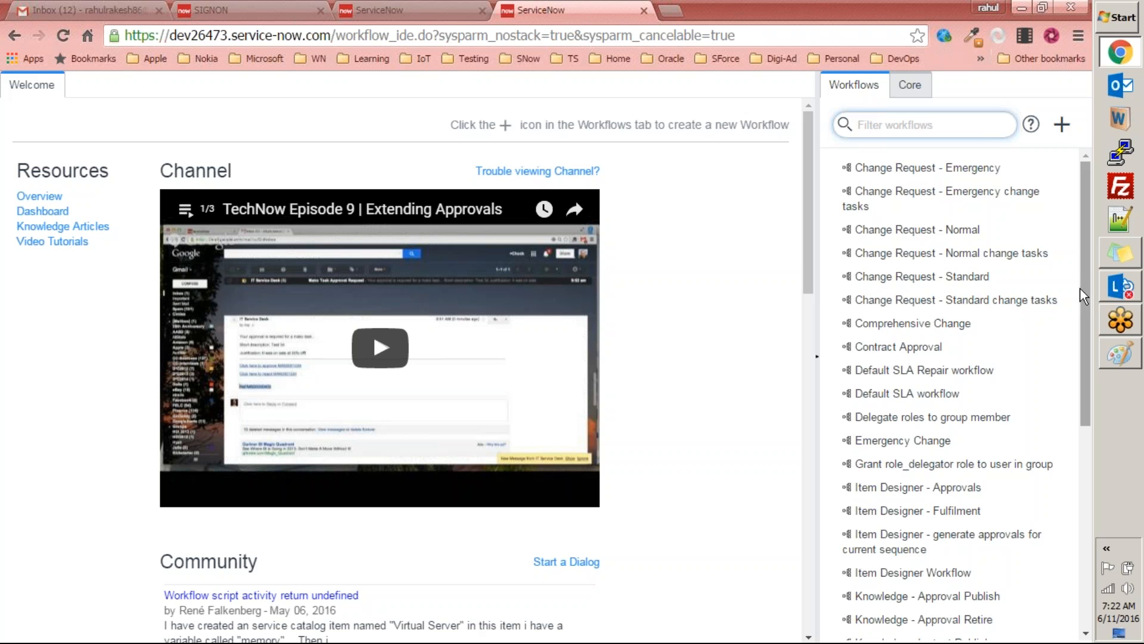
Step: Open the Comprehensive Change workflow and look through its diagram down to the End activity
drag(1086, 268, 1073, 247)
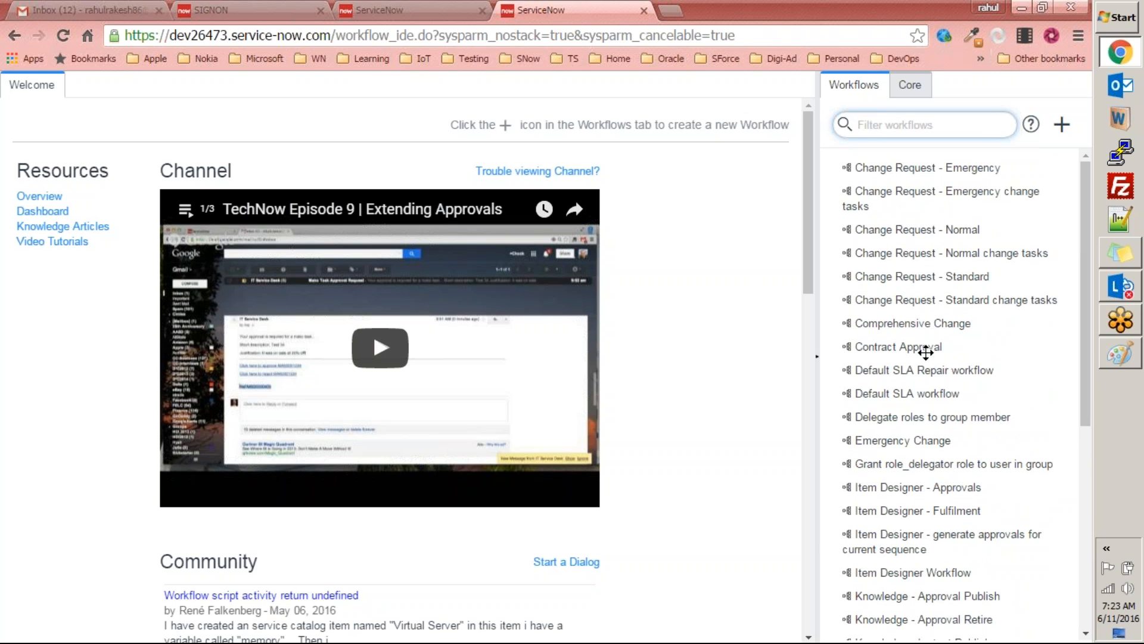
click(908, 324)
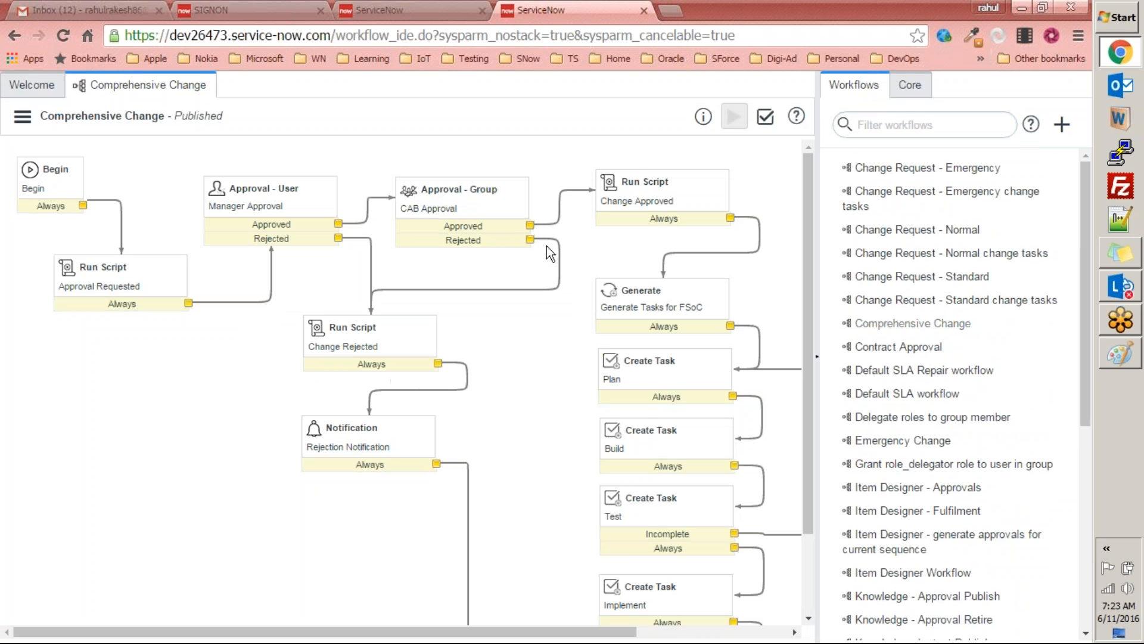
drag(807, 181, 799, 315)
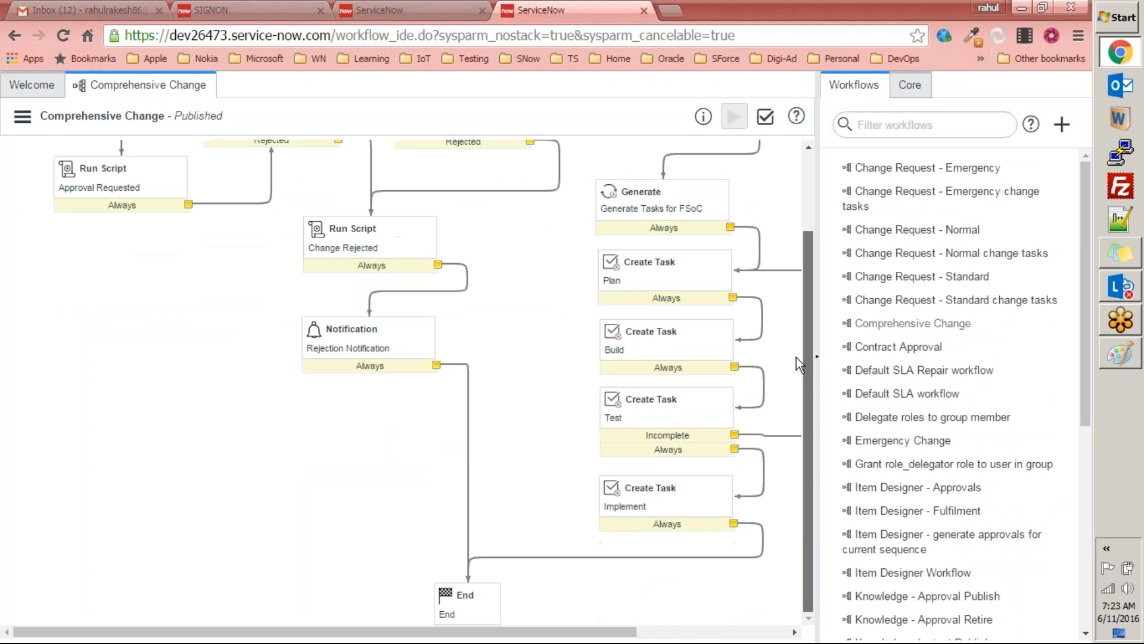
key(alt+Tab)
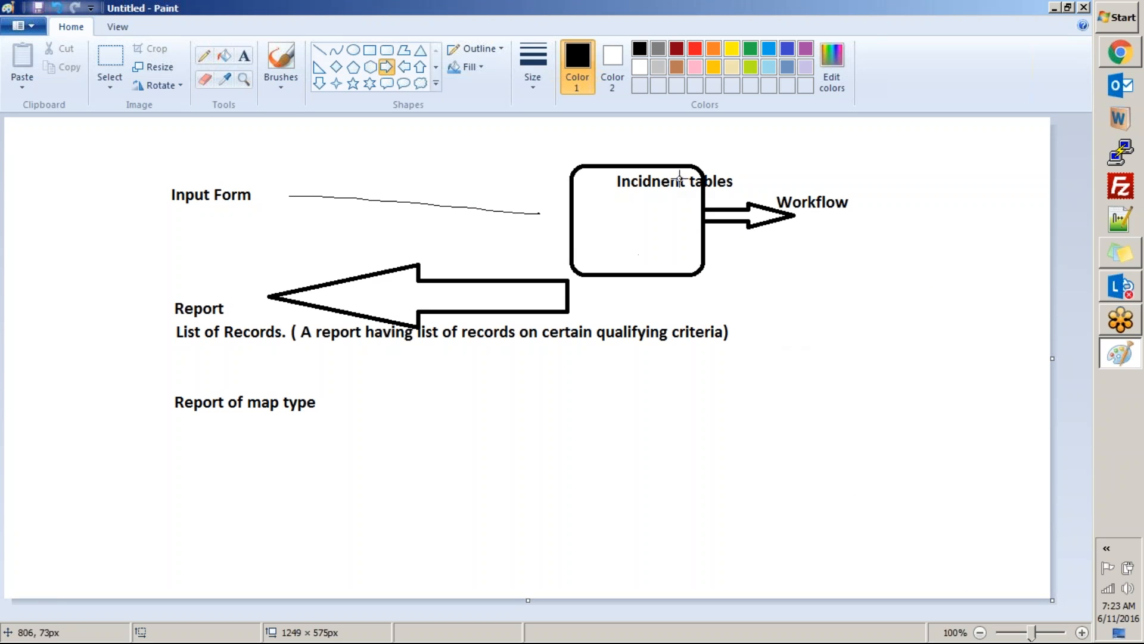
mouse_move(783, 168)
mouse_down()
mouse_move(856, 258)
mouse_move(882, 260)
mouse_up()
key(Delete)
key(alt+Tab)
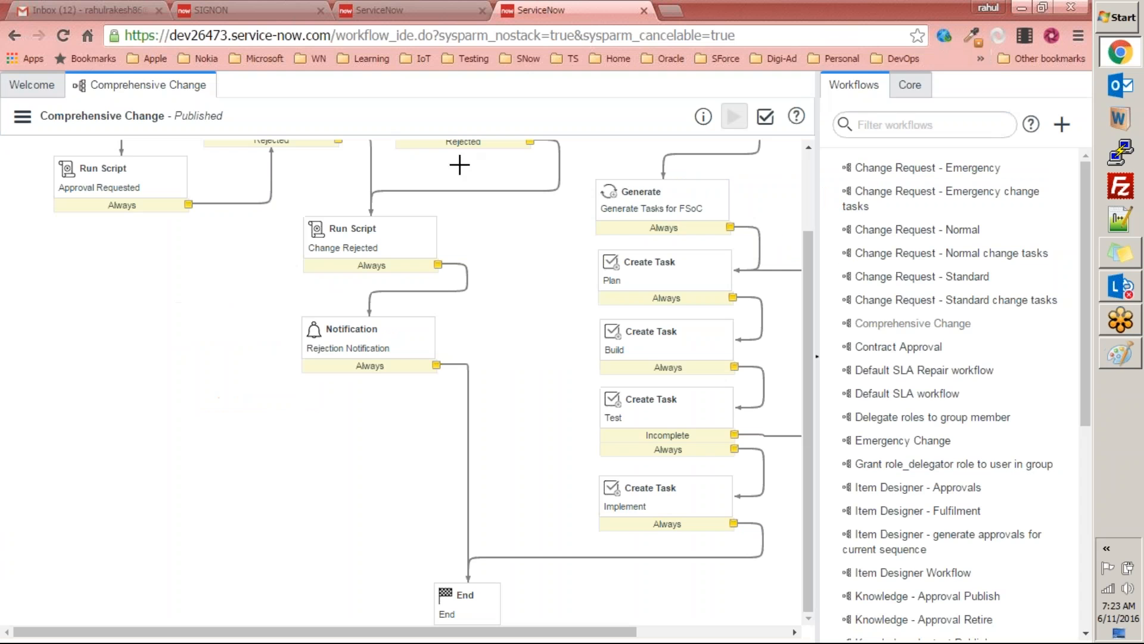
drag(806, 261, 810, 180)
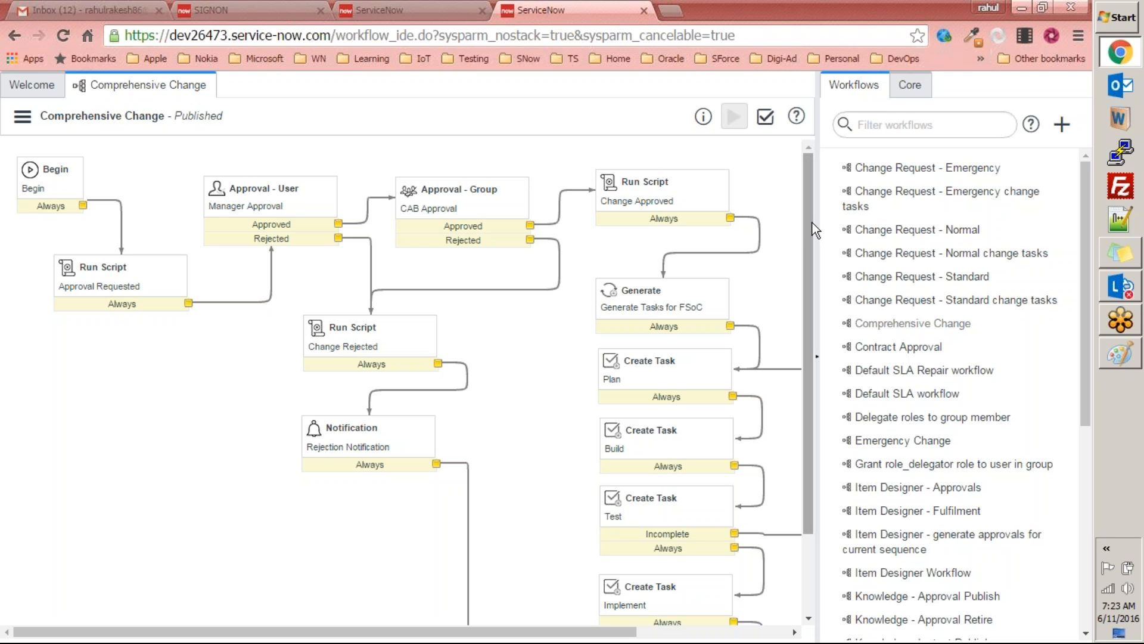
Step: Switch to Paint and circle the "Workflow" label with a freehand pencil loop
key(alt+Tab)
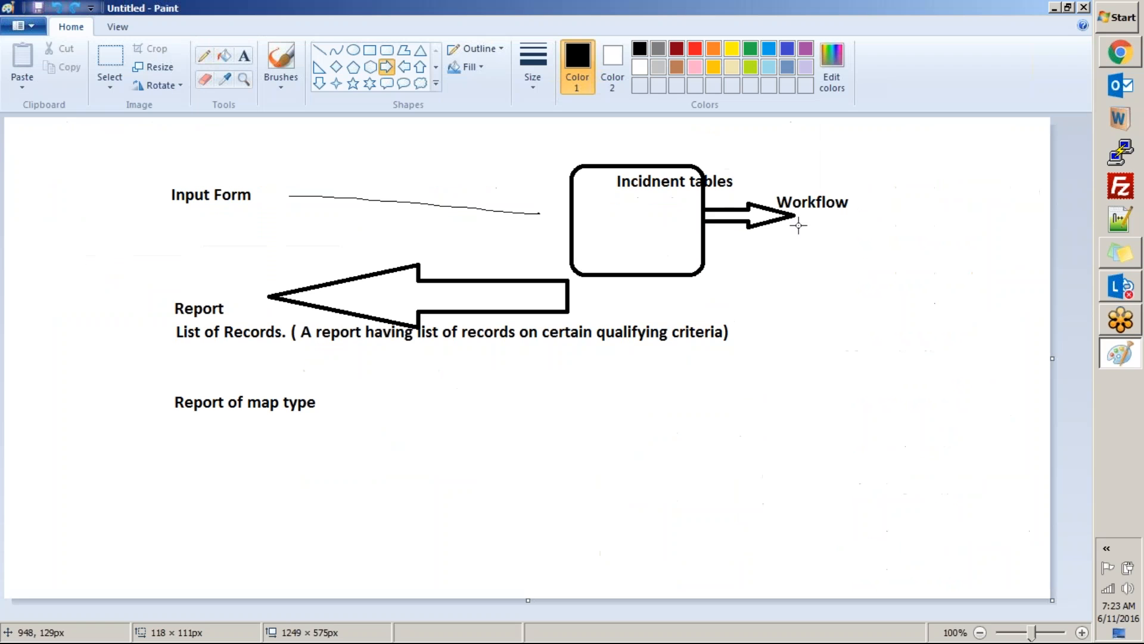
drag(851, 181, 859, 236)
key(ctrl+z)
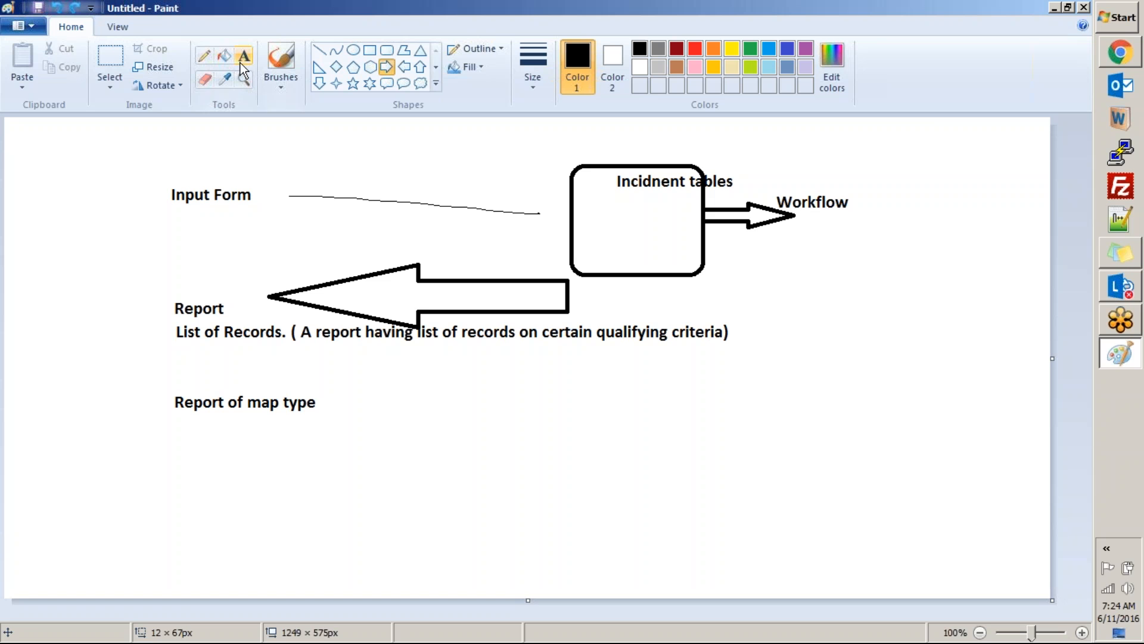
click(206, 57)
mouse_move(863, 183)
mouse_down()
mouse_move(771, 161)
mouse_move(928, 212)
mouse_move(871, 161)
mouse_move(798, 175)
mouse_up()
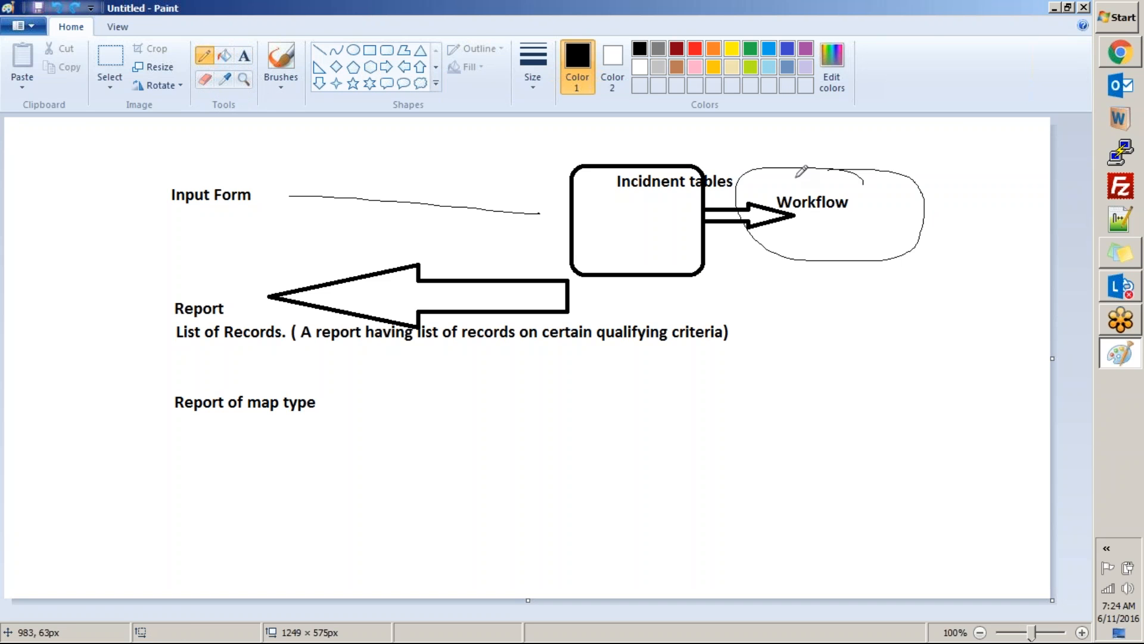
Step: Switch to the browser, close the workflow editor page, and return to the ServiceNow training instance
key(alt+Tab)
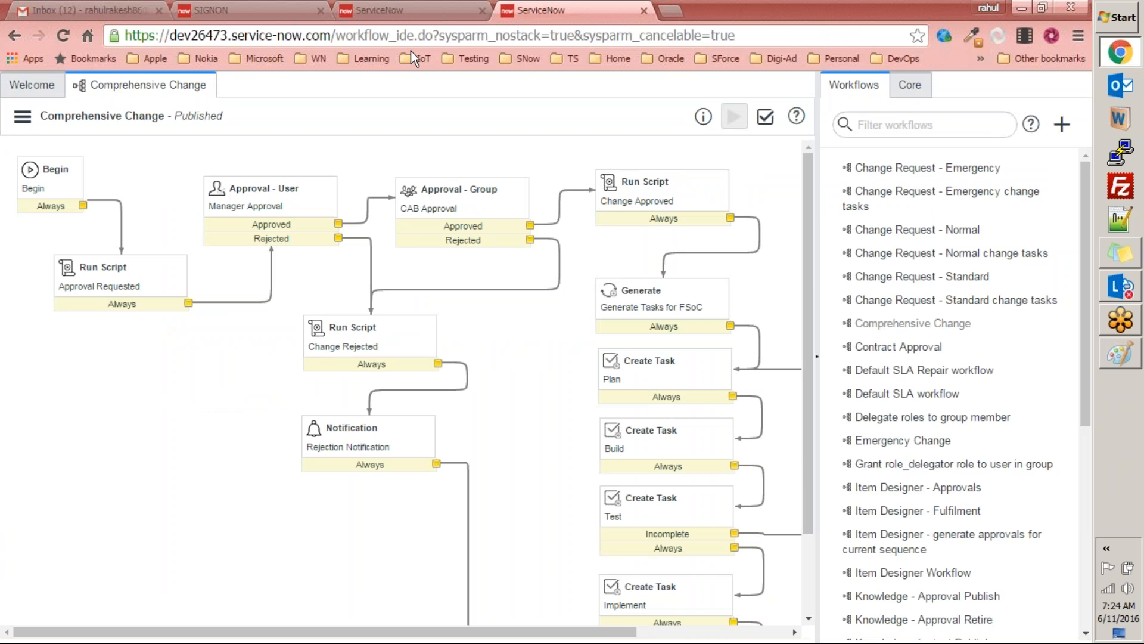
key(ctrl+w)
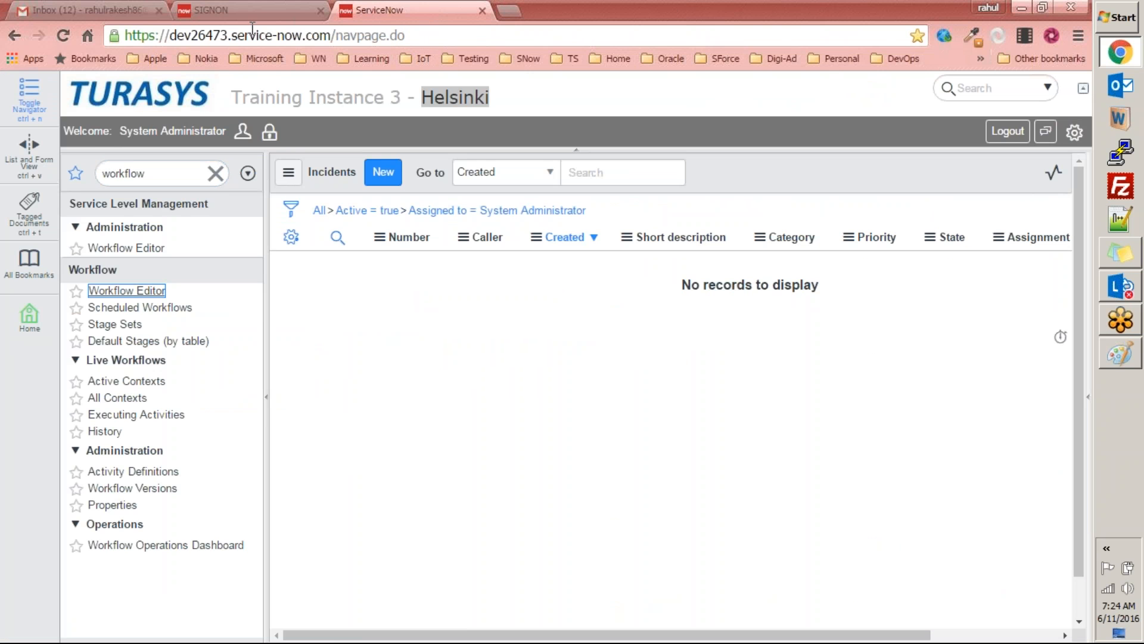
click(264, 10)
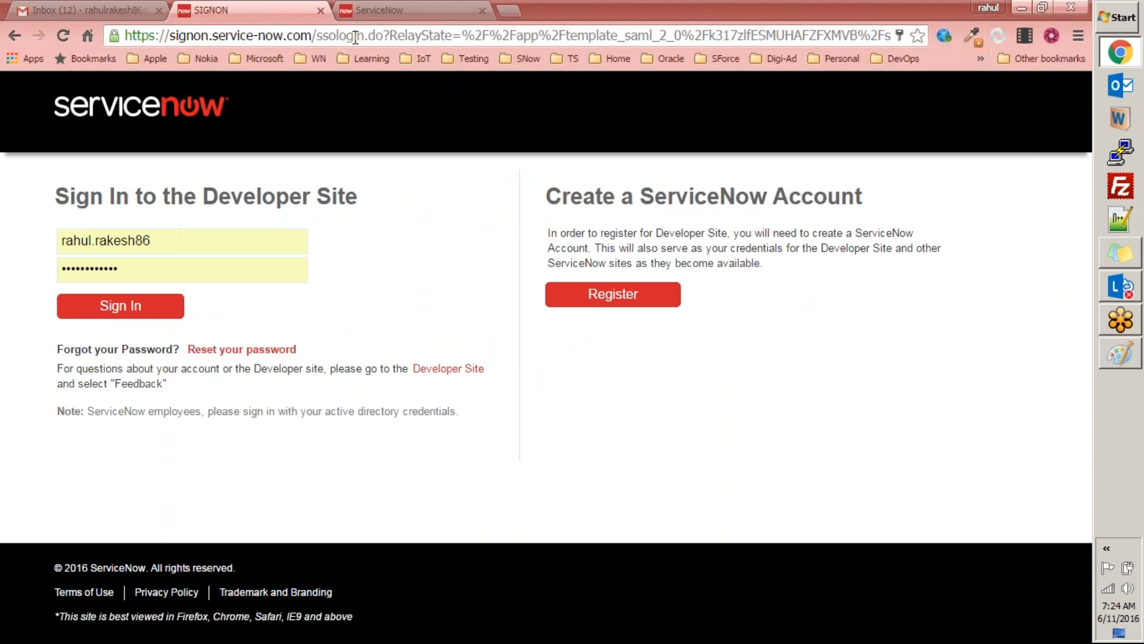
click(154, 239)
click(377, 9)
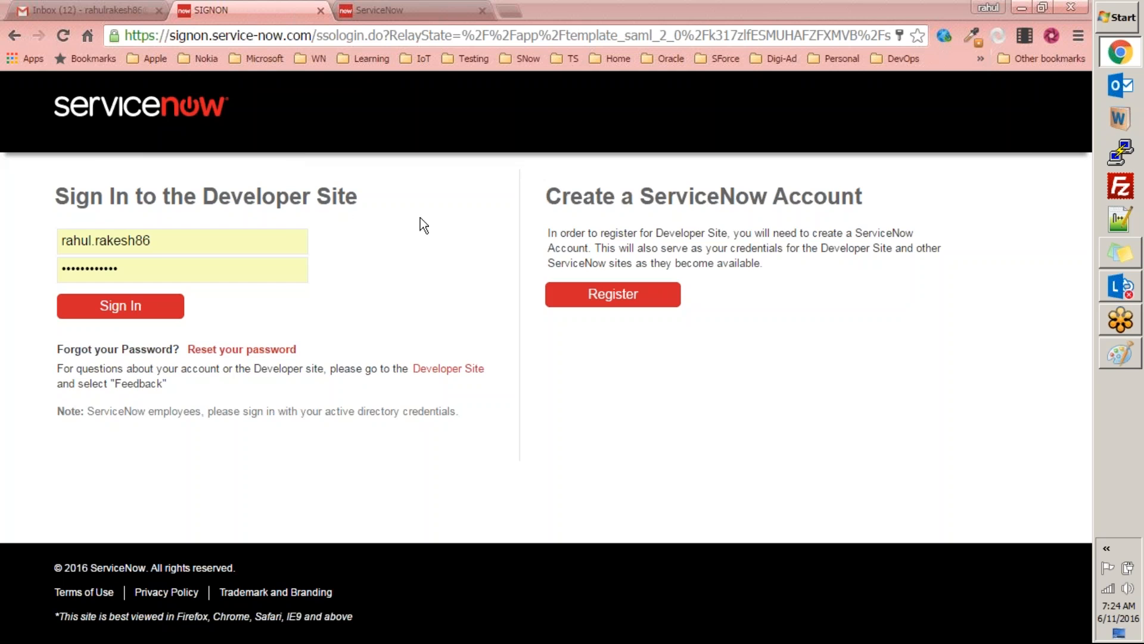
click(421, 217)
click(381, 10)
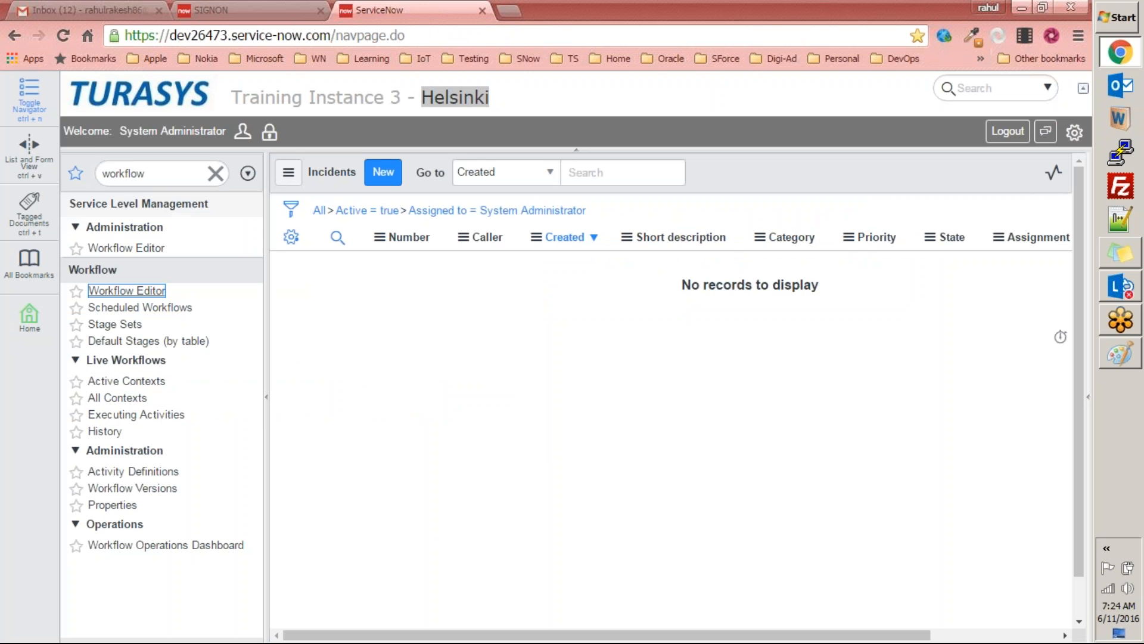
Step: Filter the navigator for "incident" and open a blank form for creating a new incident
double_click(147, 178)
text(icn)
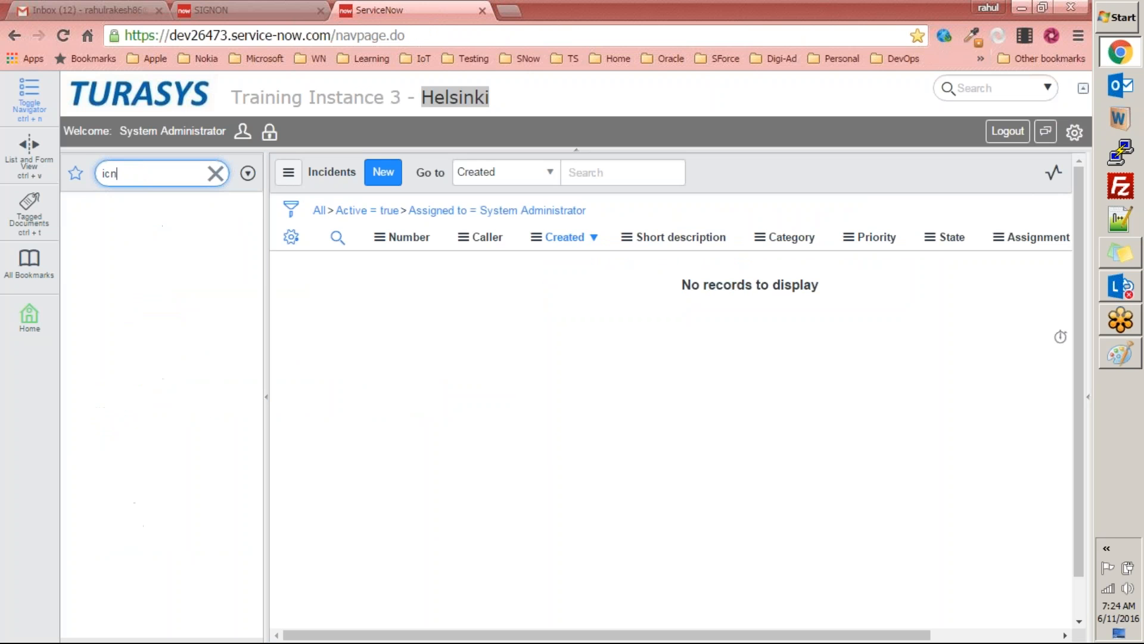
key(BackSpace)
text(ncident)
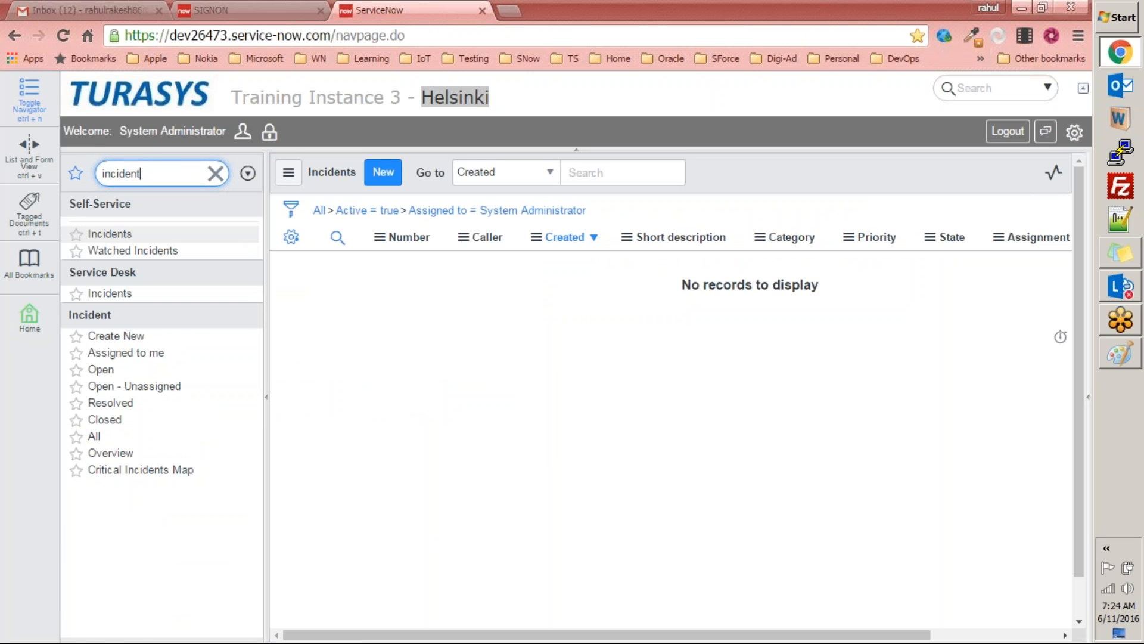
click(127, 337)
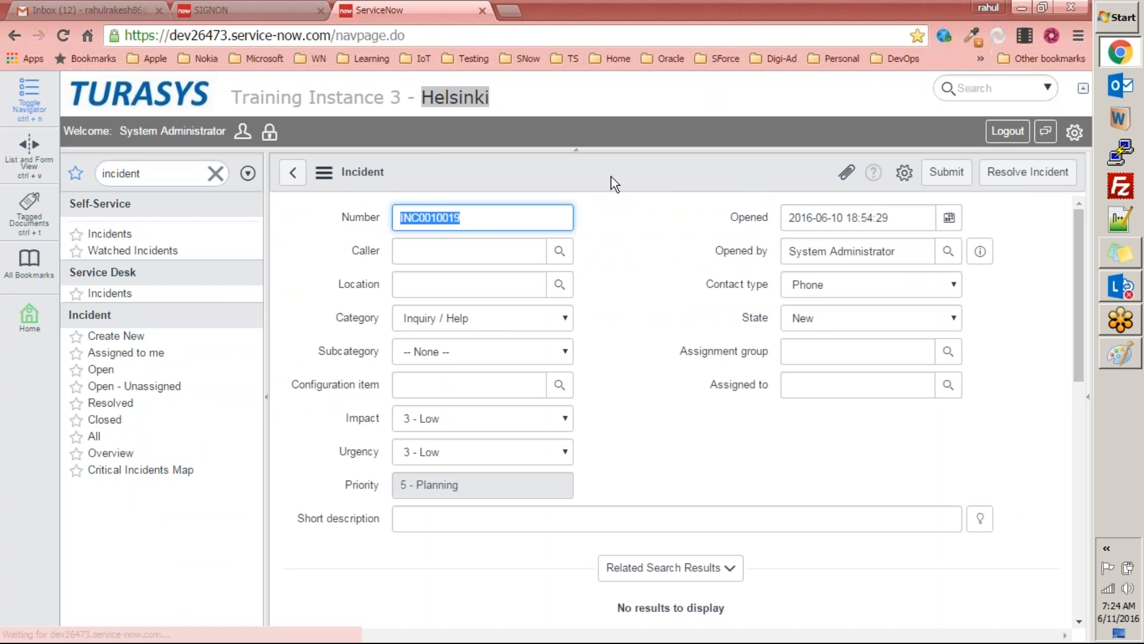
Step: Review the options in the new incident form's header context menu, including Configure, and dismiss it
right_click(587, 169)
mouse_move(635, 207)
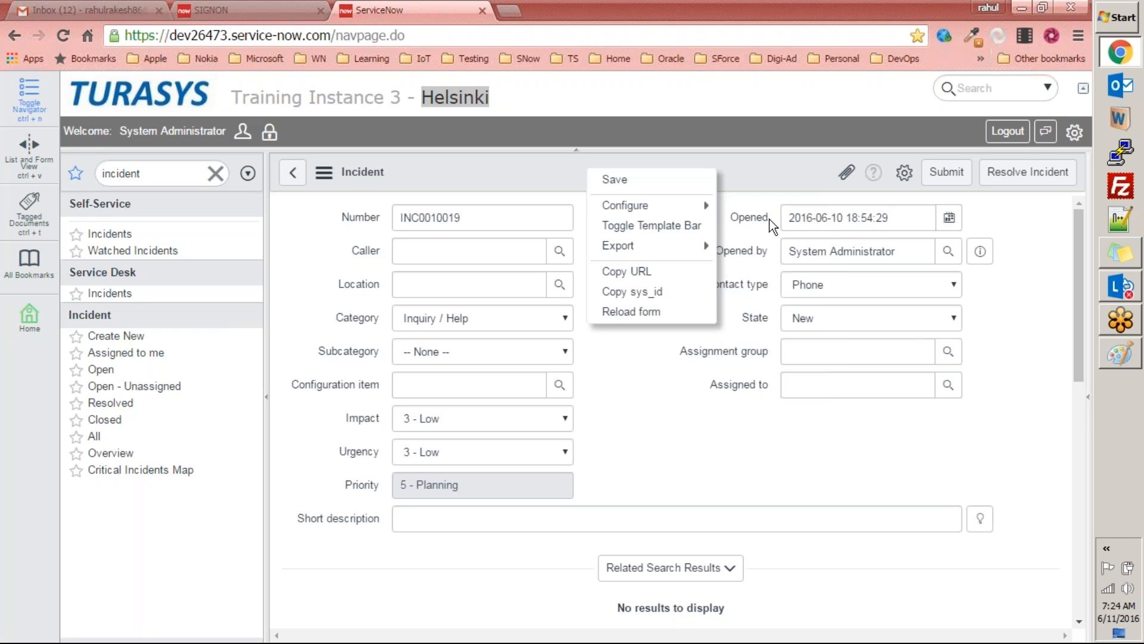
click(745, 165)
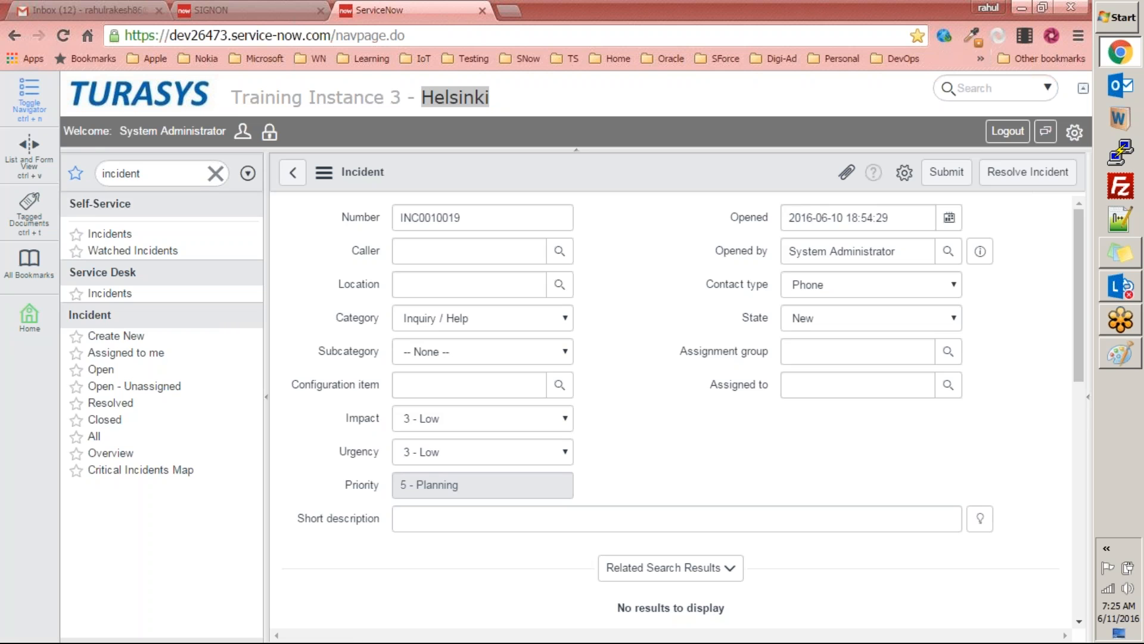
Step: Clear the navigator filter, return to the System Administration homepage, and collapse the Incident application
click(216, 174)
click(121, 95)
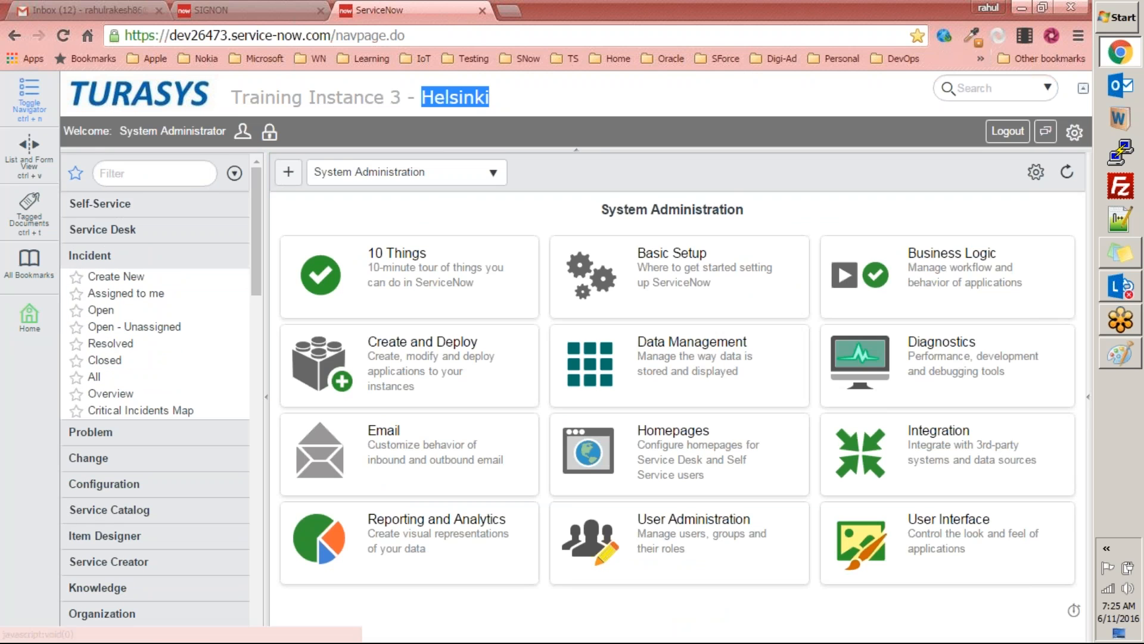
click(155, 259)
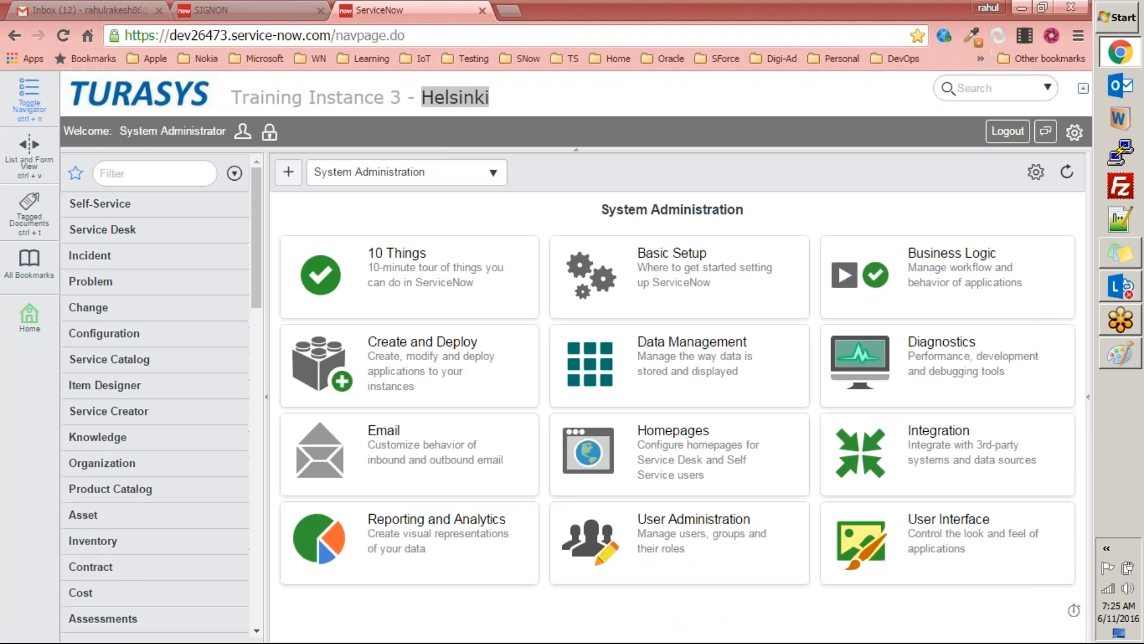
Step: Filter the navigator for "applications" and open the Applications module under System Applications
click(159, 175)
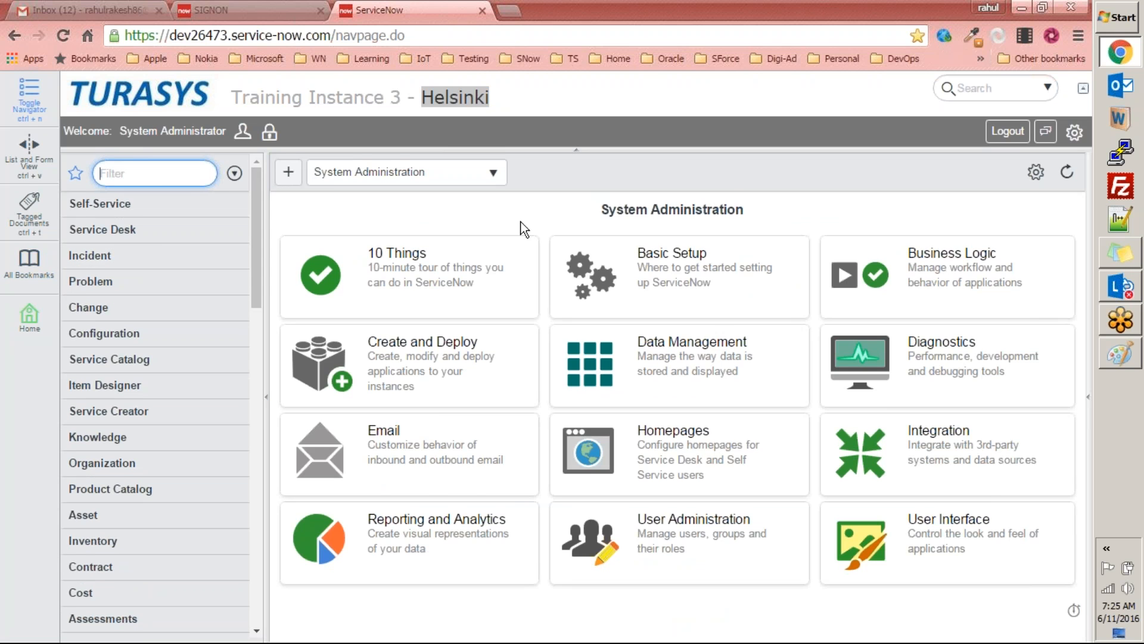
text(a)
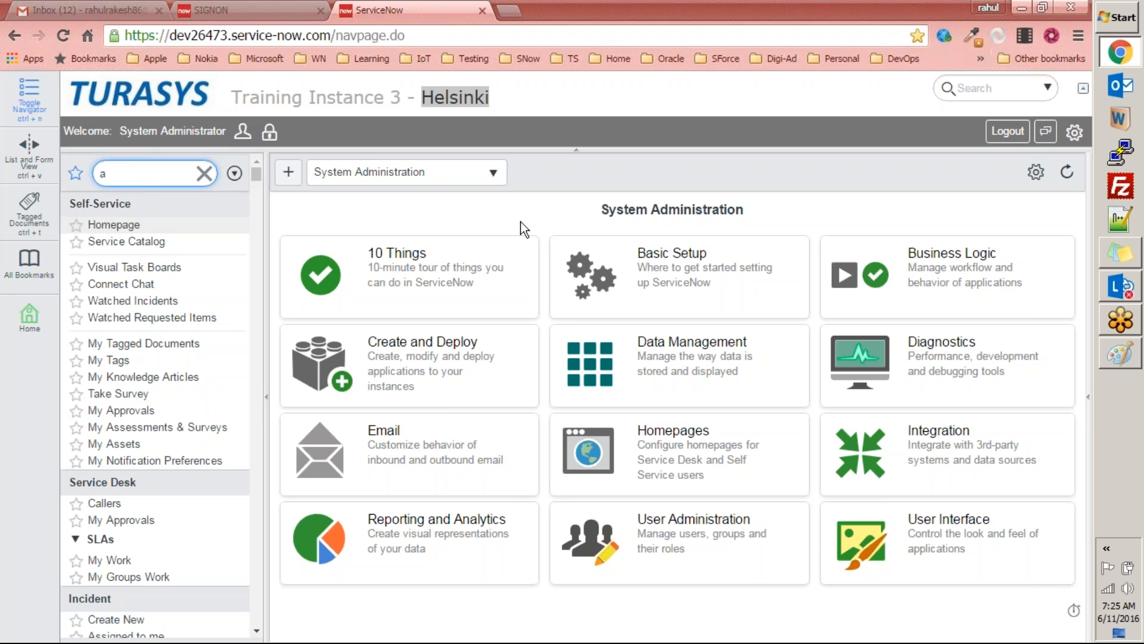
text(pplicat)
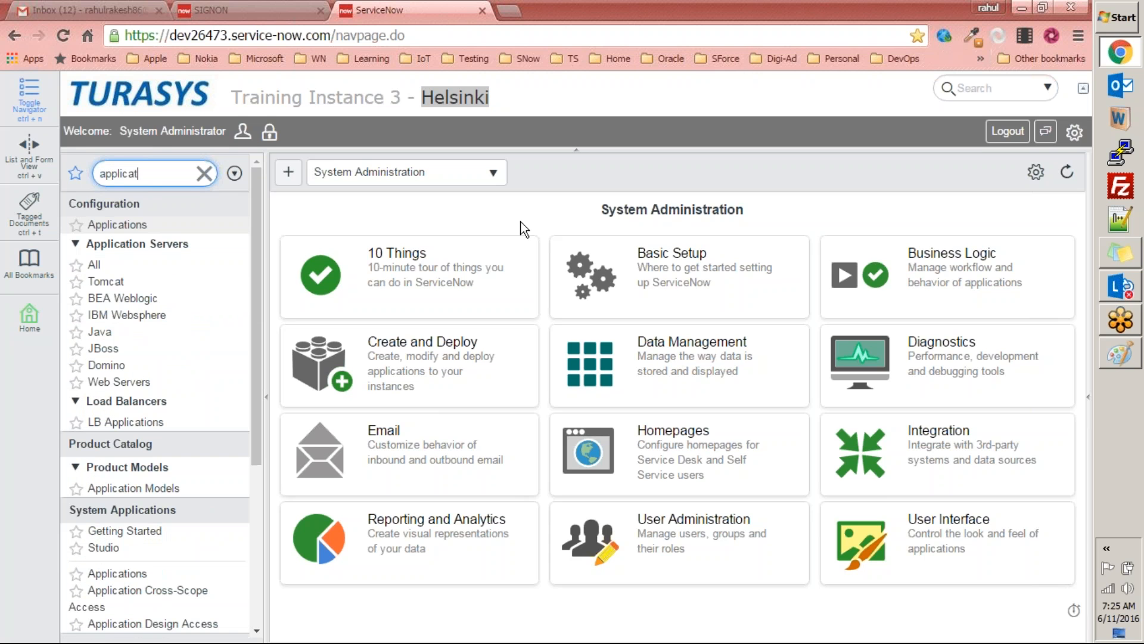
text(ions)
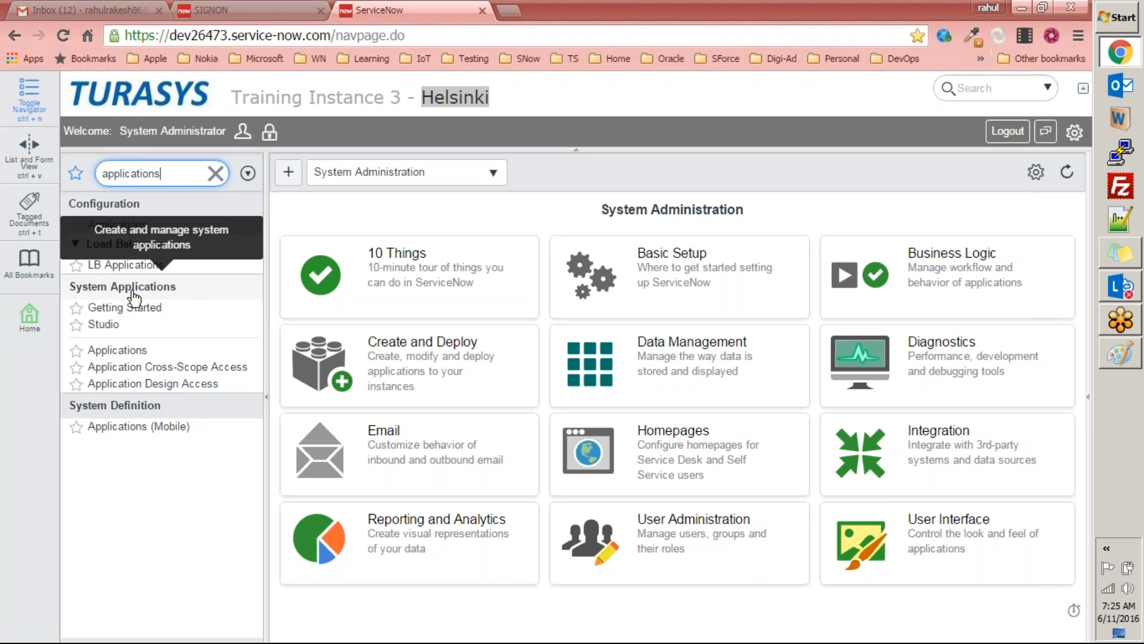
click(126, 353)
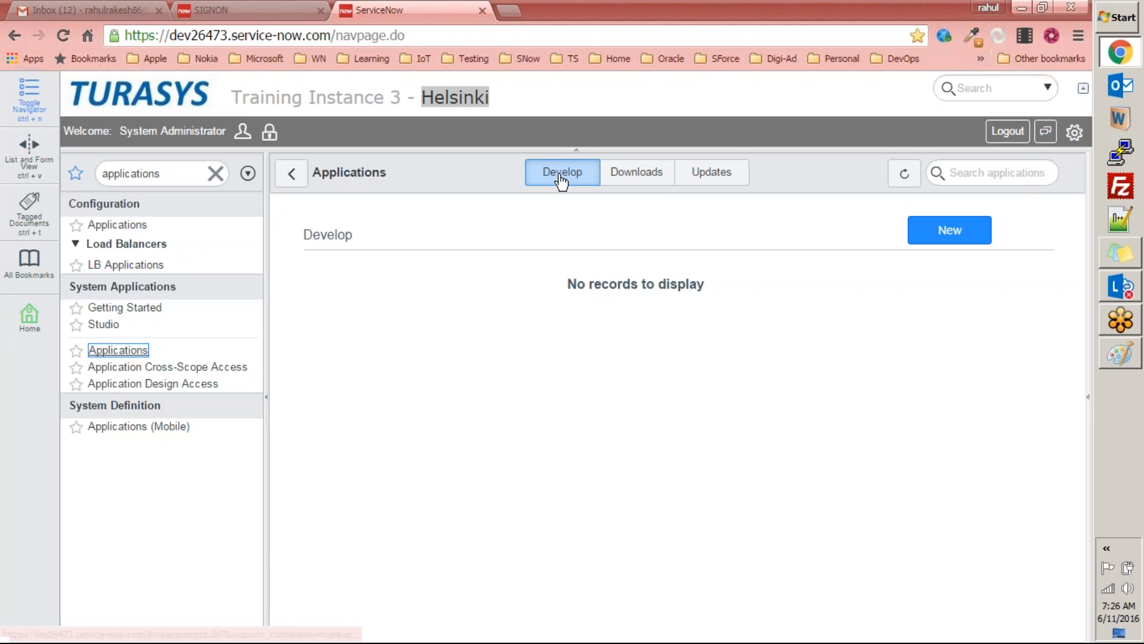
Step: Examine the list of downloaded applications and the available application updates
click(655, 175)
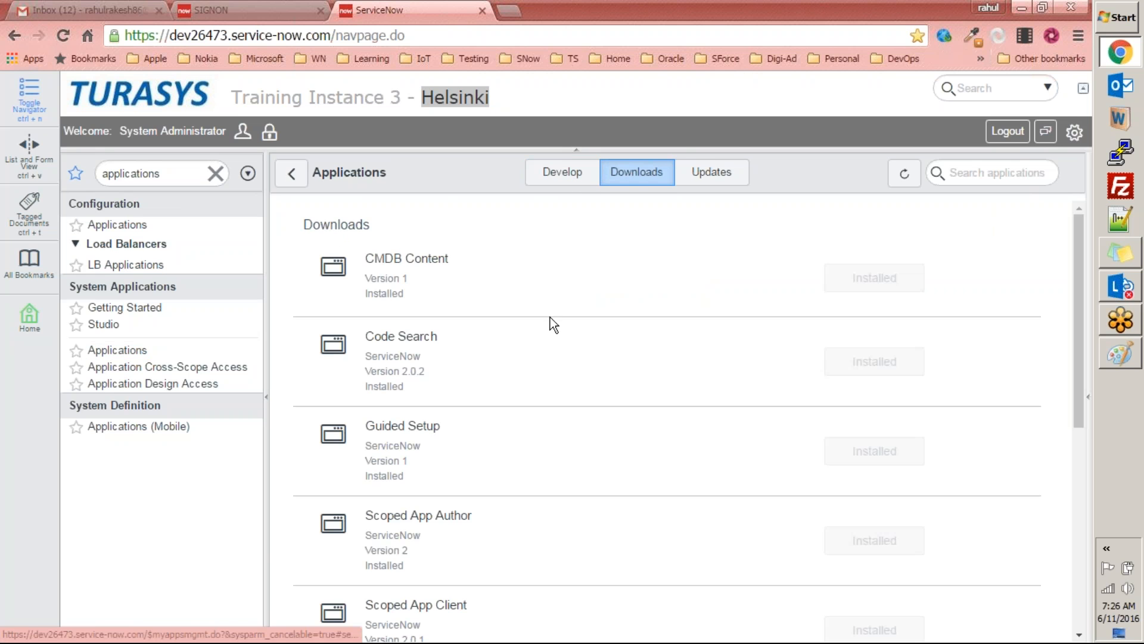
scroll(563, 322, down, 7)
scroll(563, 322, up, 7)
scroll(563, 322, down, 7)
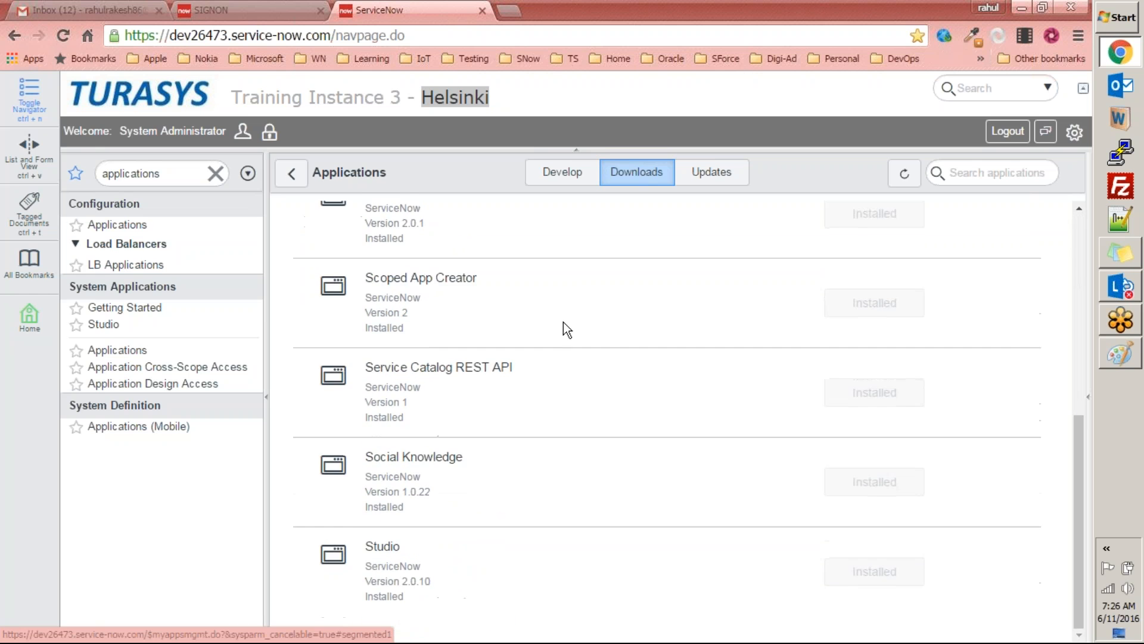
scroll(564, 322, up, 7)
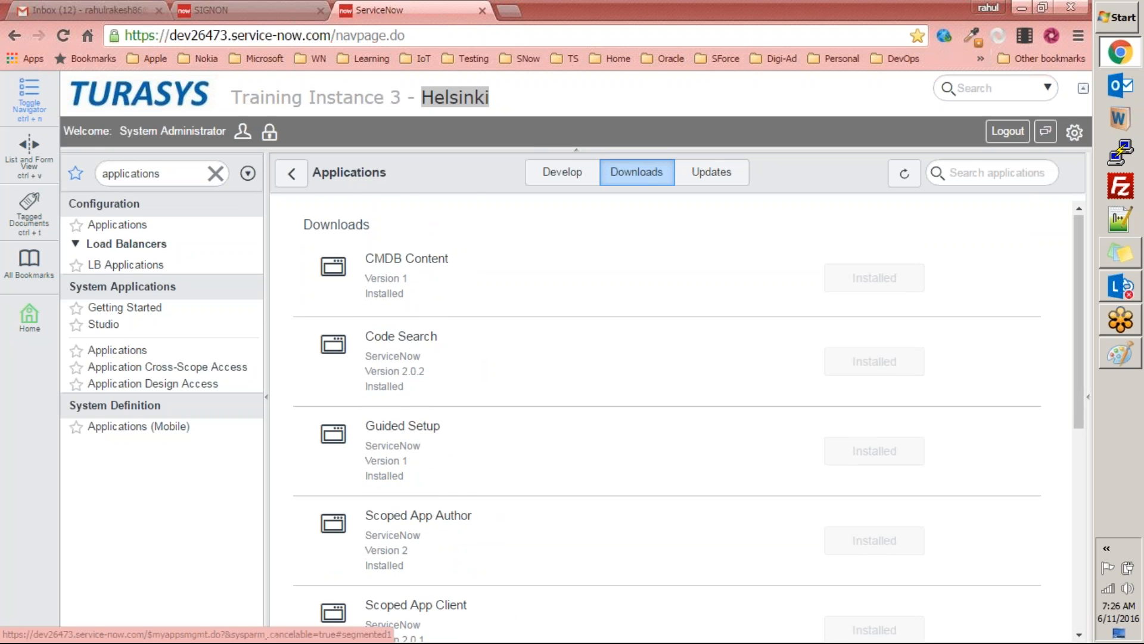
scroll(525, 367, down, 7)
scroll(522, 364, up, 7)
scroll(789, 393, down, 8)
scroll(789, 394, up, 5)
scroll(789, 395, up, 3)
click(711, 172)
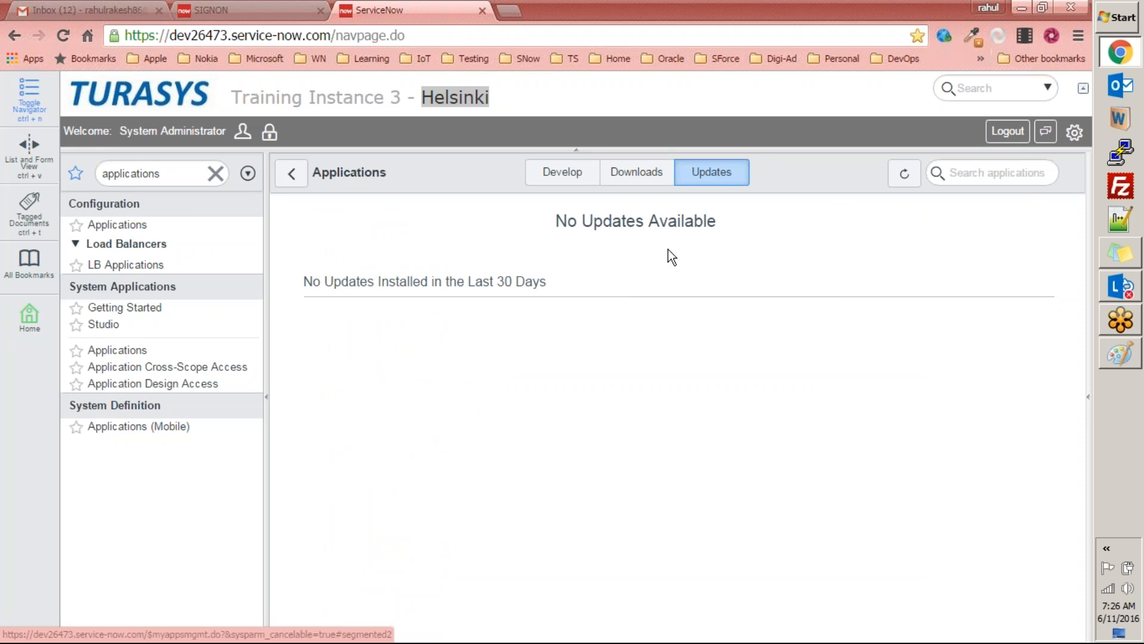
Step: Return to the applications in development and start building a new application
click(652, 183)
click(560, 185)
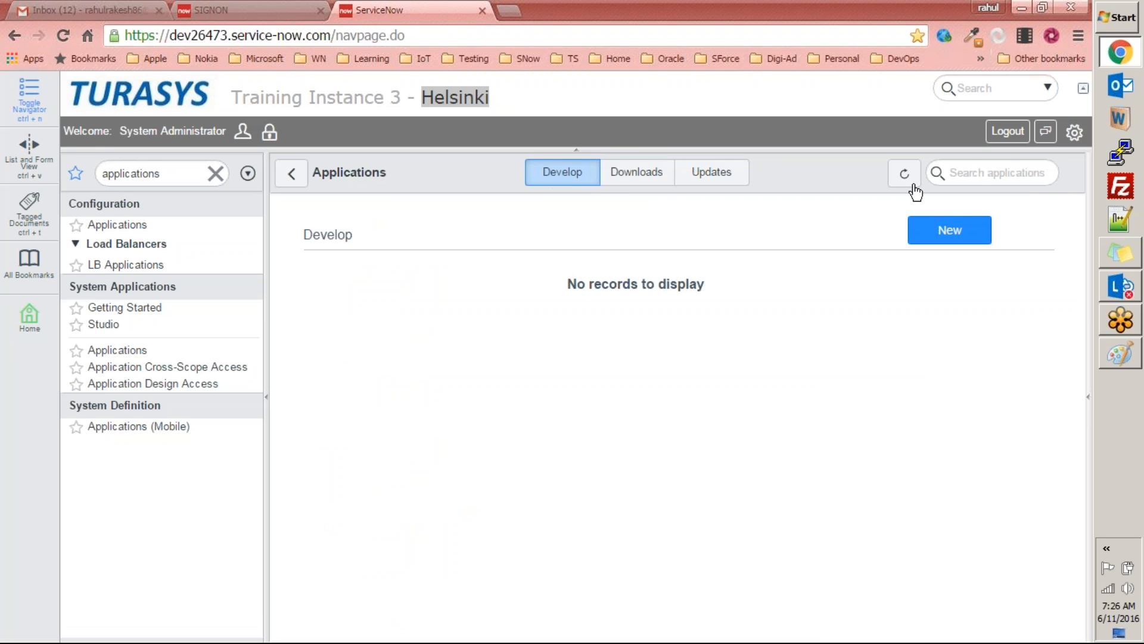
click(976, 180)
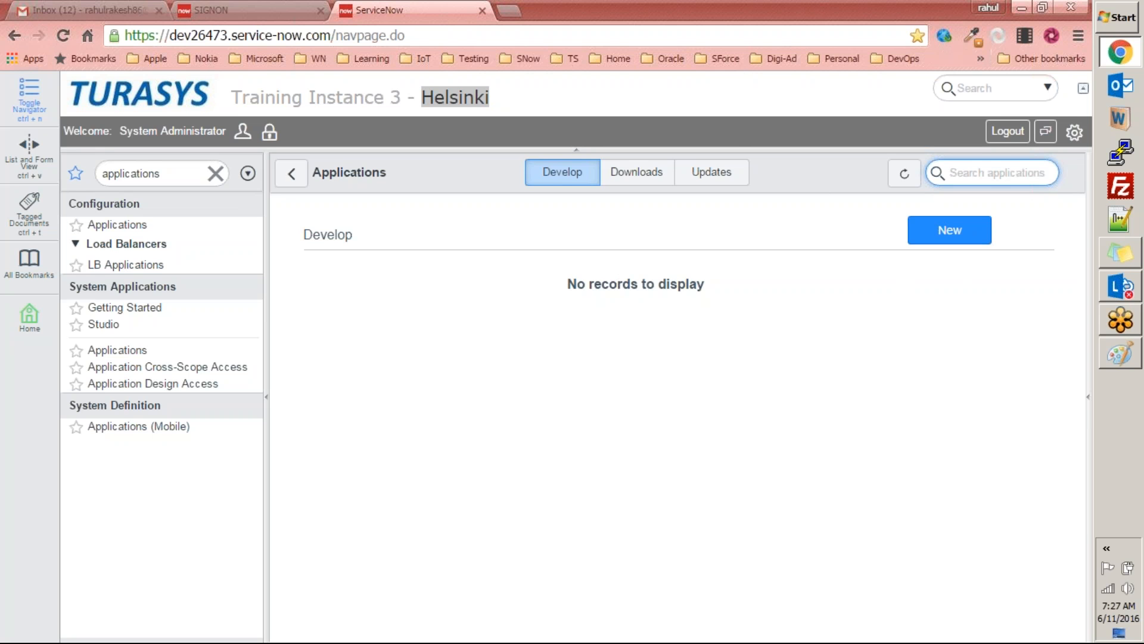
click(978, 235)
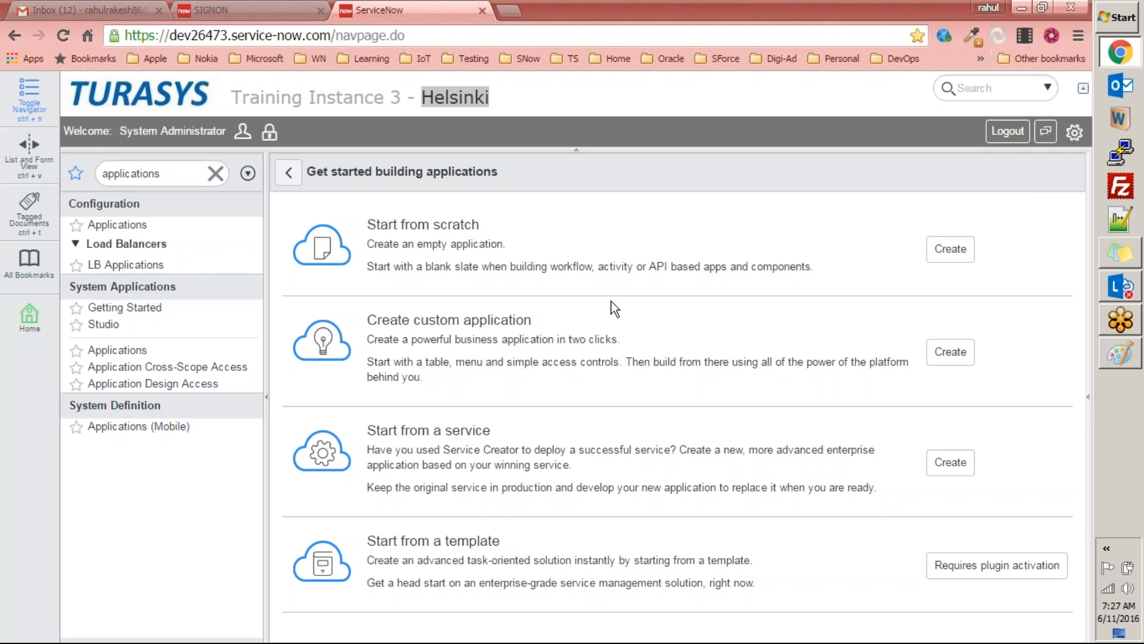
Step: Examine the description of the Create custom application option, including its starting table, menu and access controls
drag(370, 318, 476, 381)
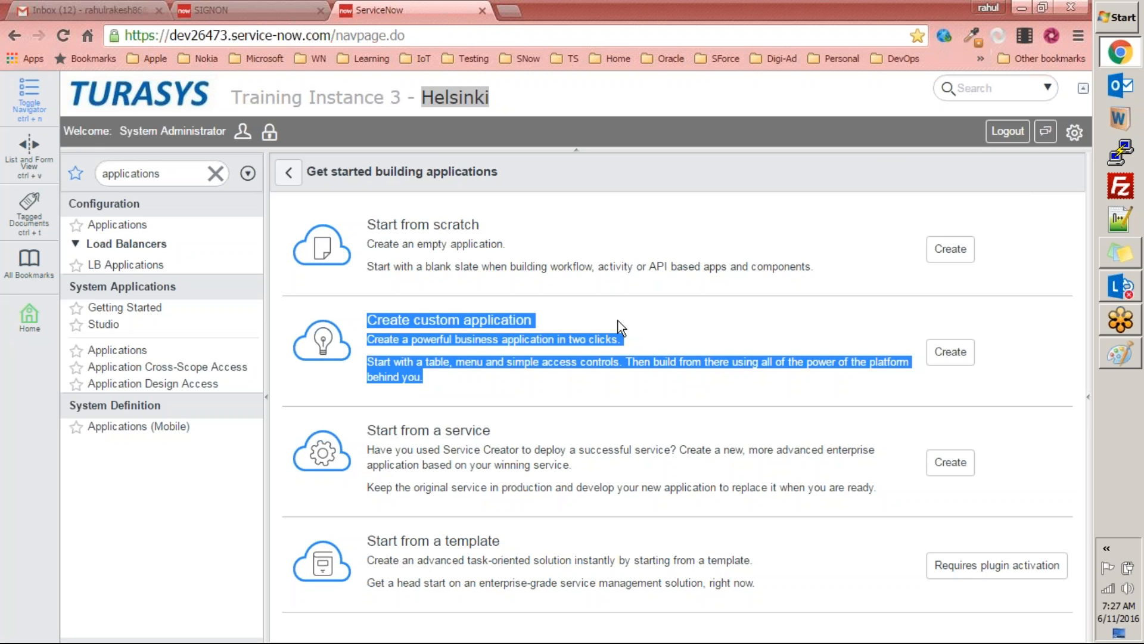
click(403, 353)
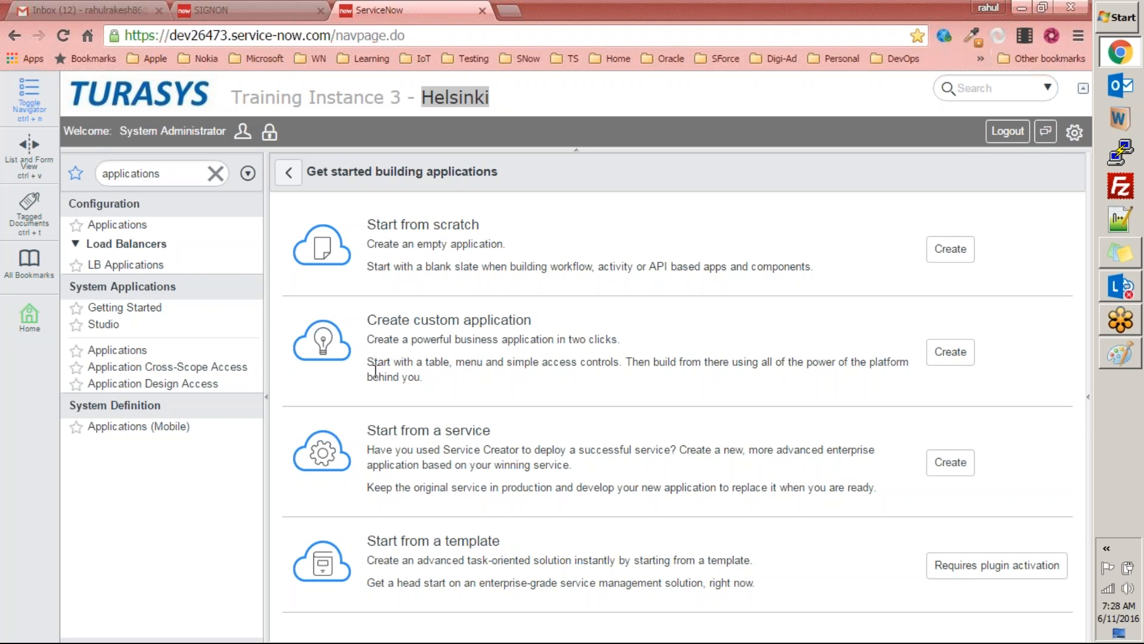
drag(632, 365, 491, 364)
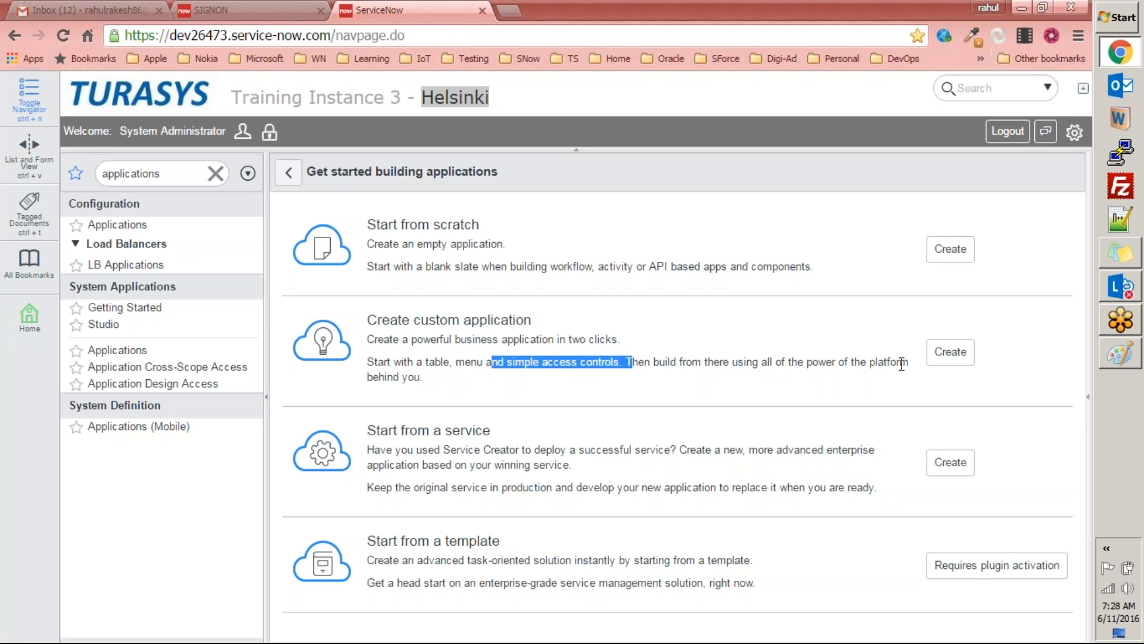
drag(449, 377, 362, 314)
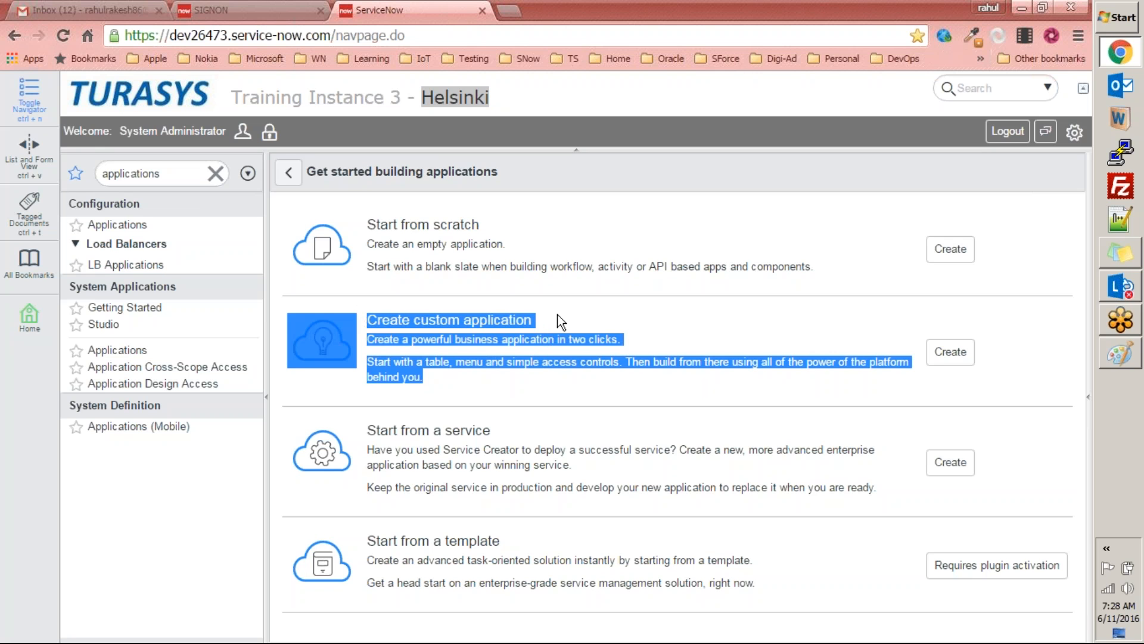
click(555, 358)
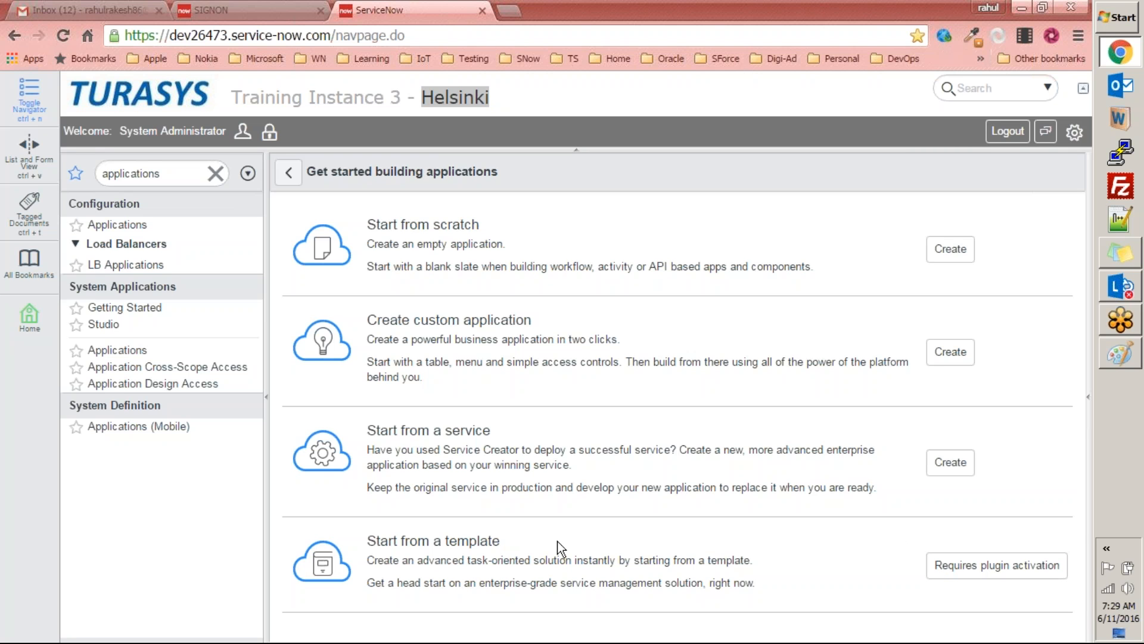
Step: Filter the navigator for "plugi", open the System Plugins list, and view the Activity formatter plugin record
double_click(172, 176)
text(plugi)
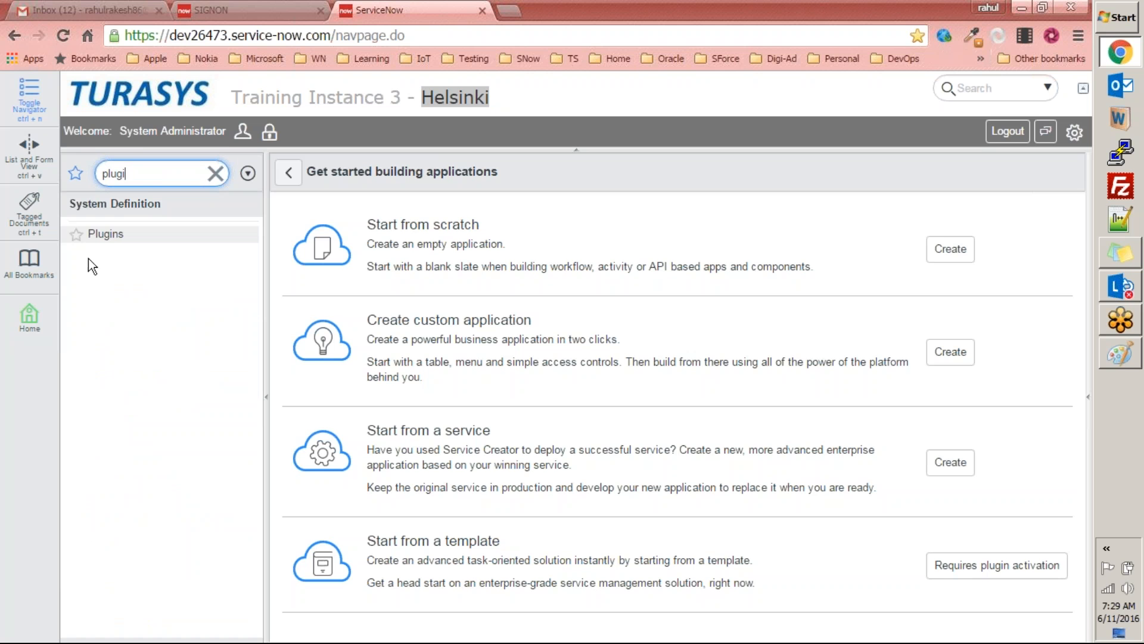
click(107, 235)
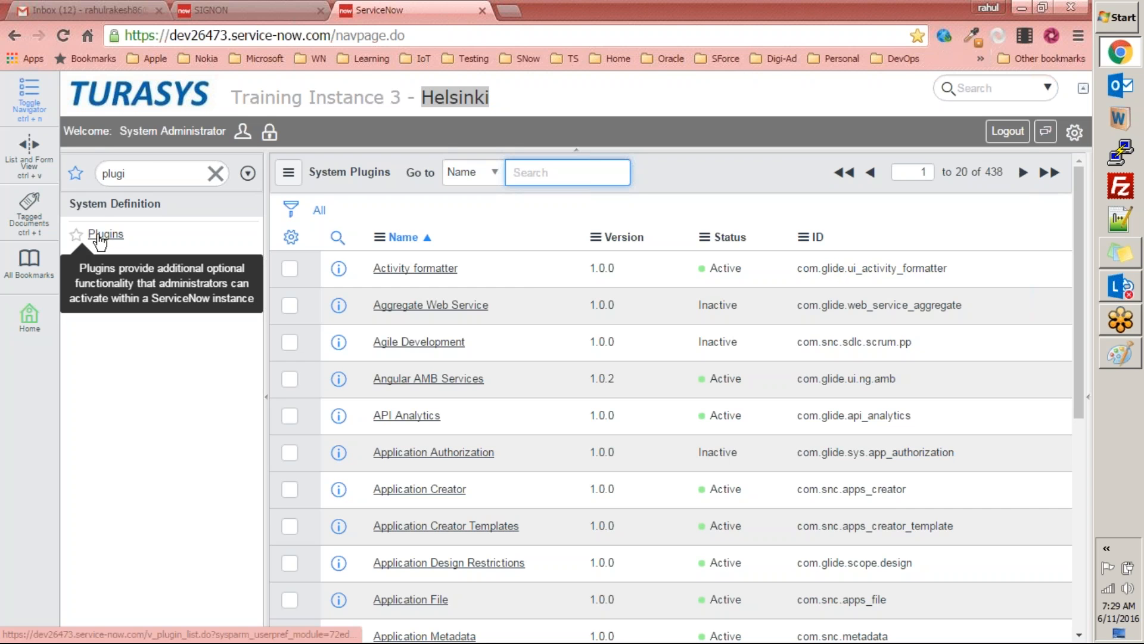
scroll(569, 321, down, 6)
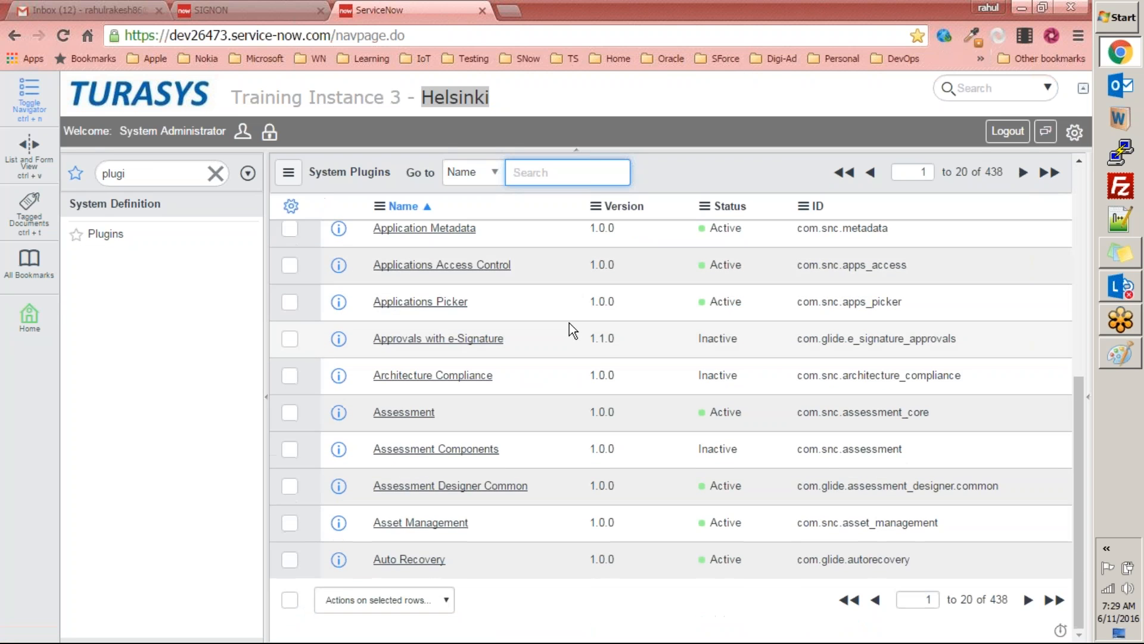
scroll(570, 323, up, 6)
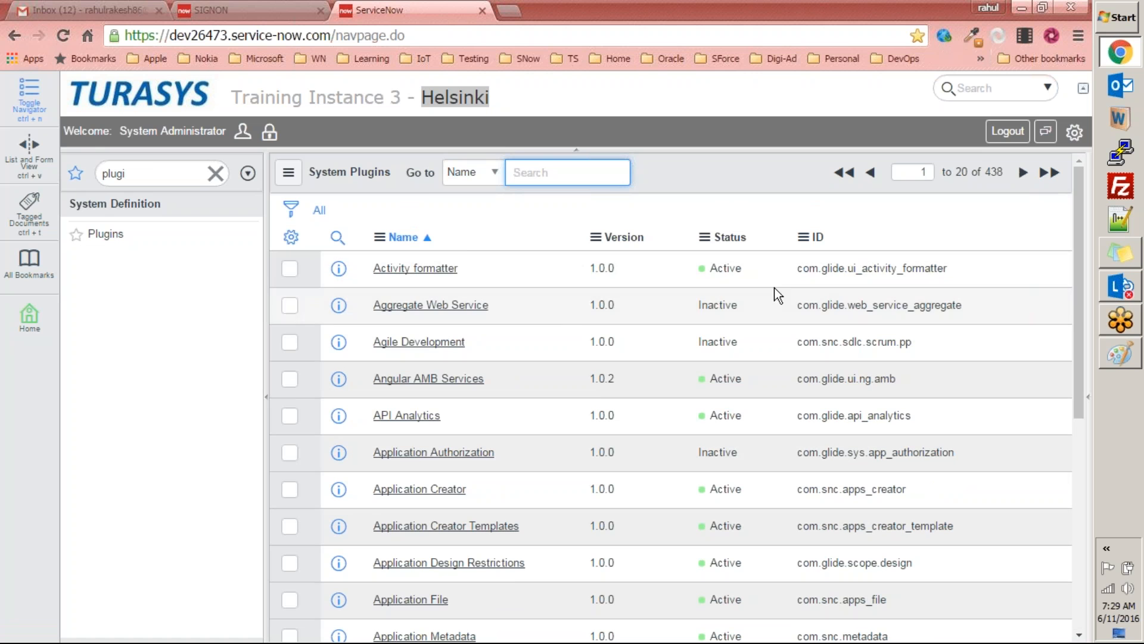
click(437, 270)
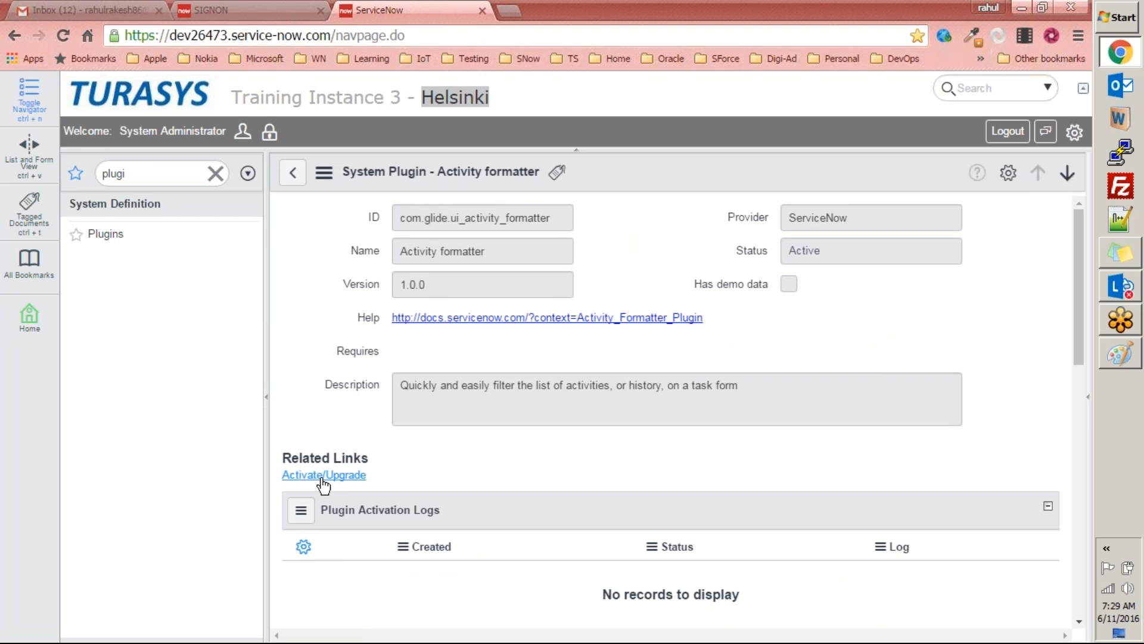
Step: Replace the navigator filter with "test" to check for existing test management modules
click(216, 174)
click(149, 177)
text(test)
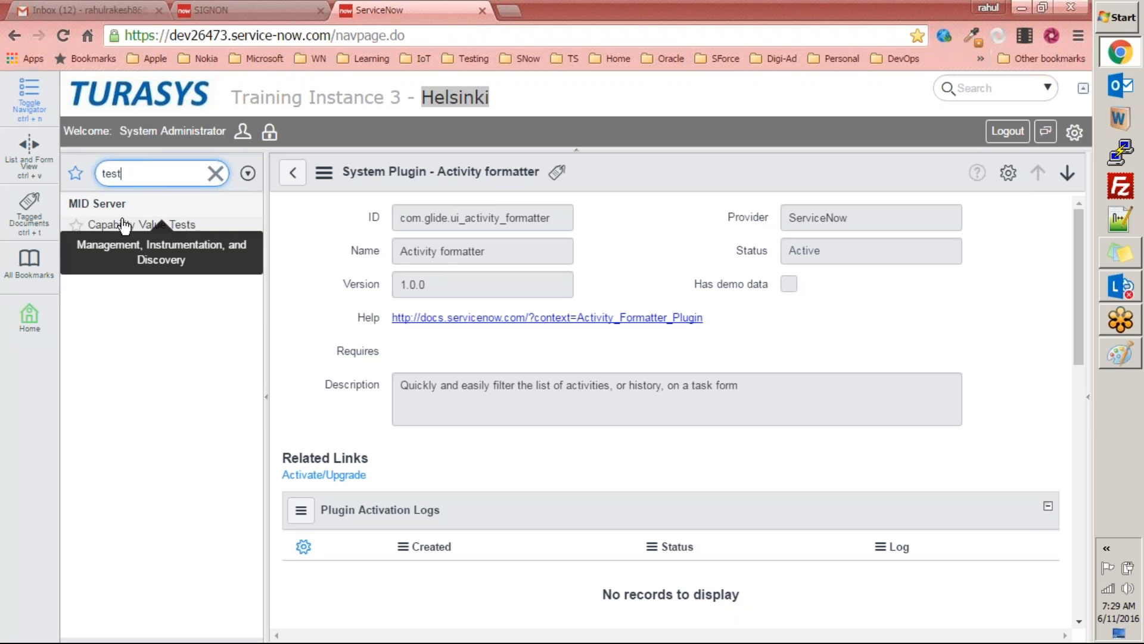
Step: Reopen the Plugins list through the navigator, search plugin names for "Test", and open the Test Management plugin record
click(216, 174)
text(plug)
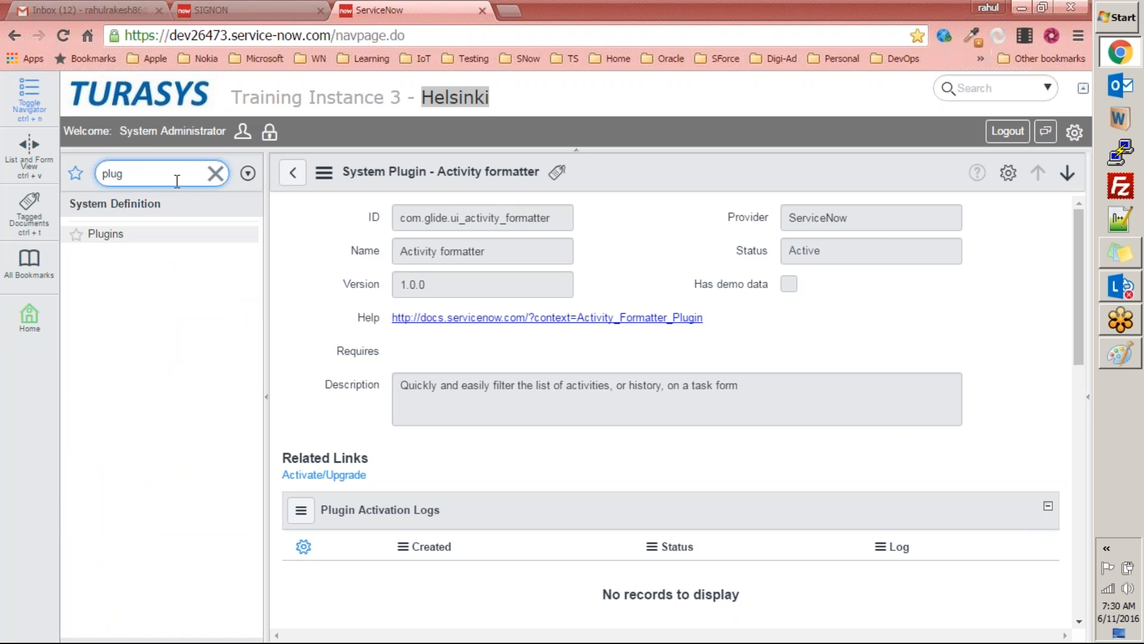
click(105, 237)
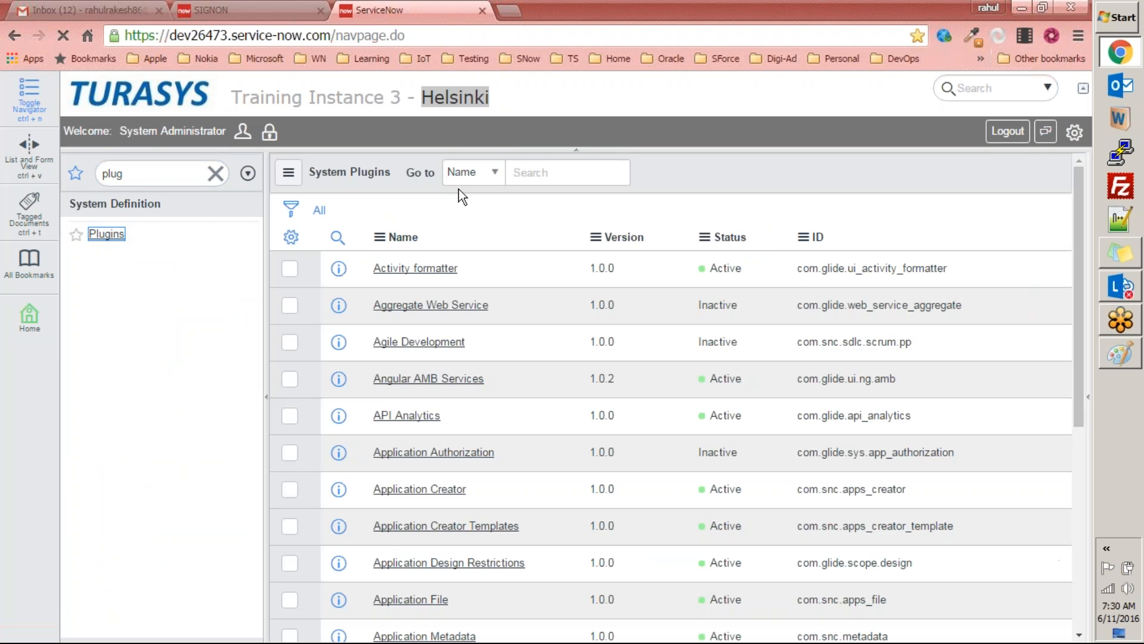
click(539, 174)
text(Test)
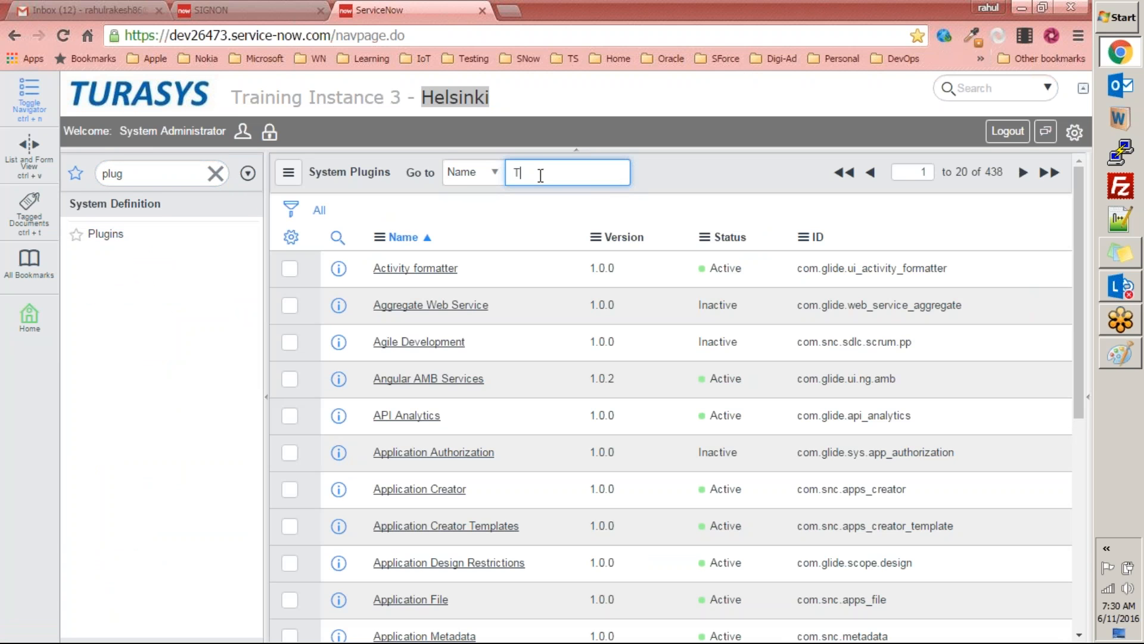
key(Return)
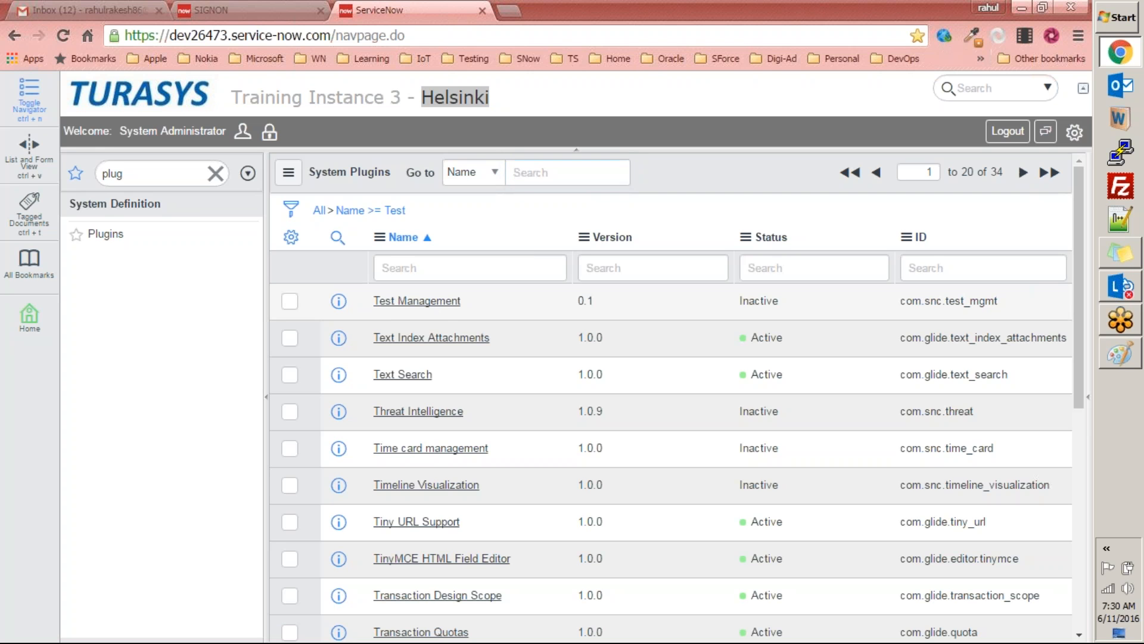
click(432, 306)
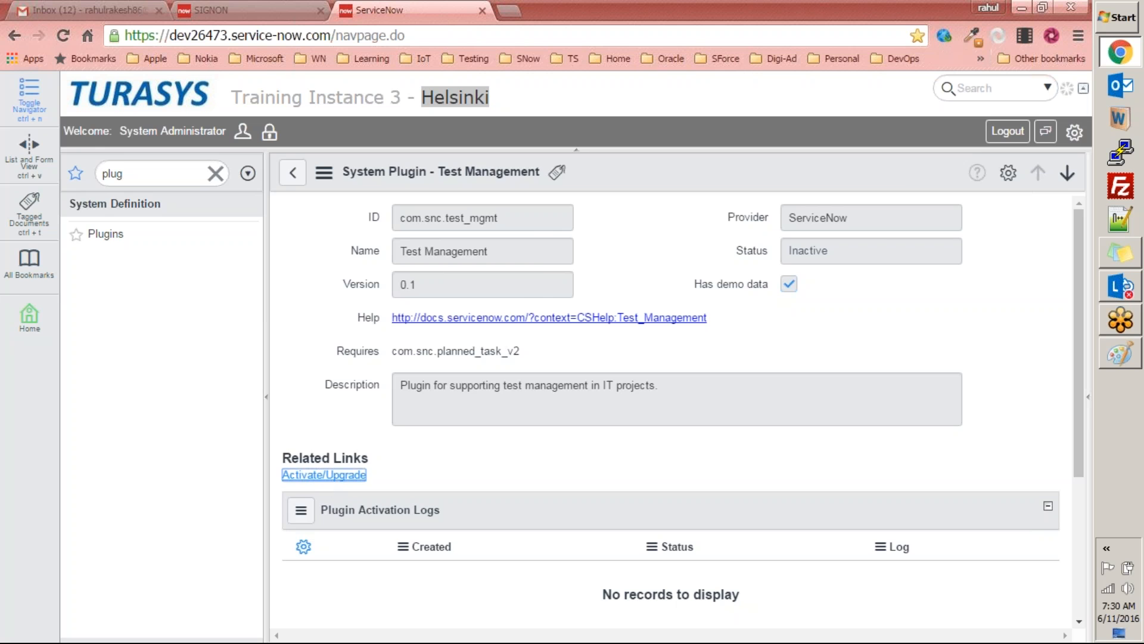
Step: Activate the Test Management plugin with its demo data loaded, and return to the plugin list
click(324, 475)
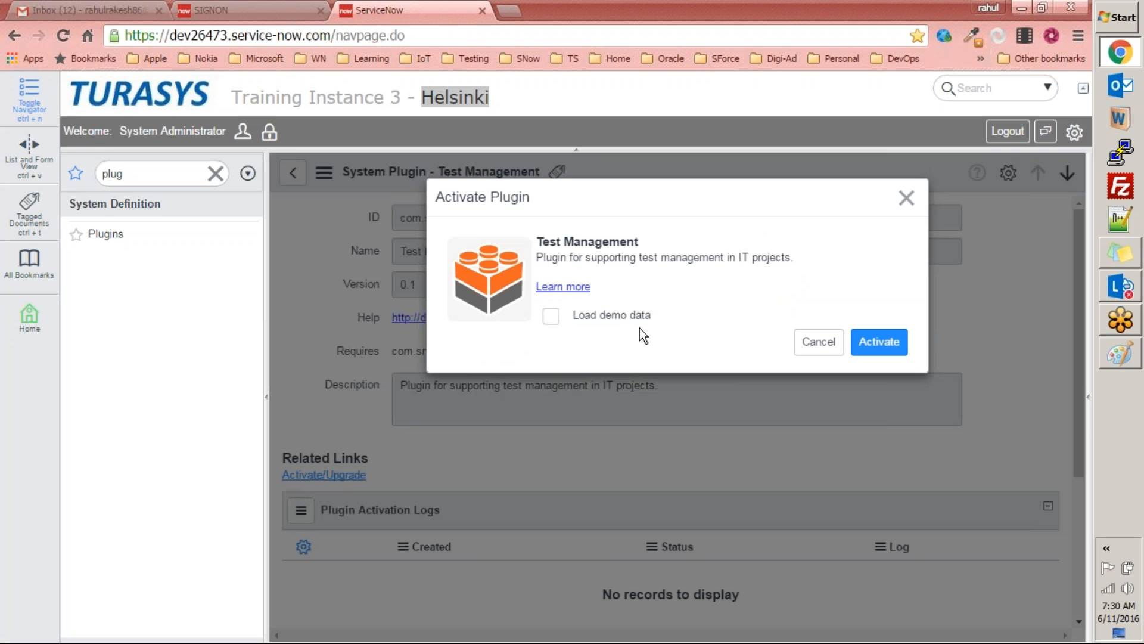
click(550, 317)
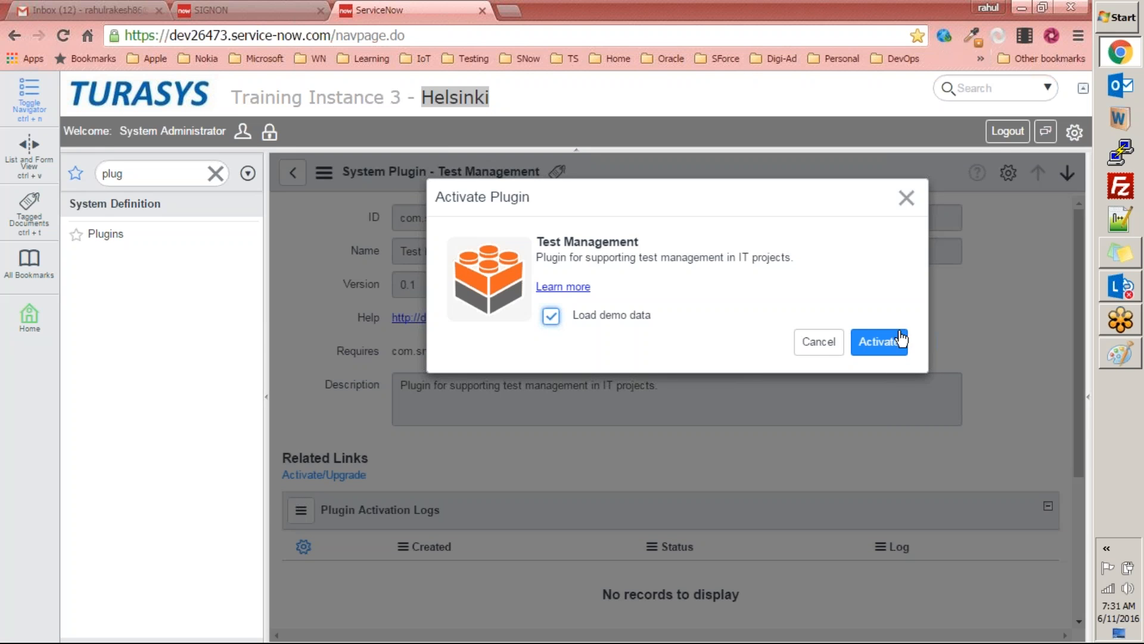
click(887, 345)
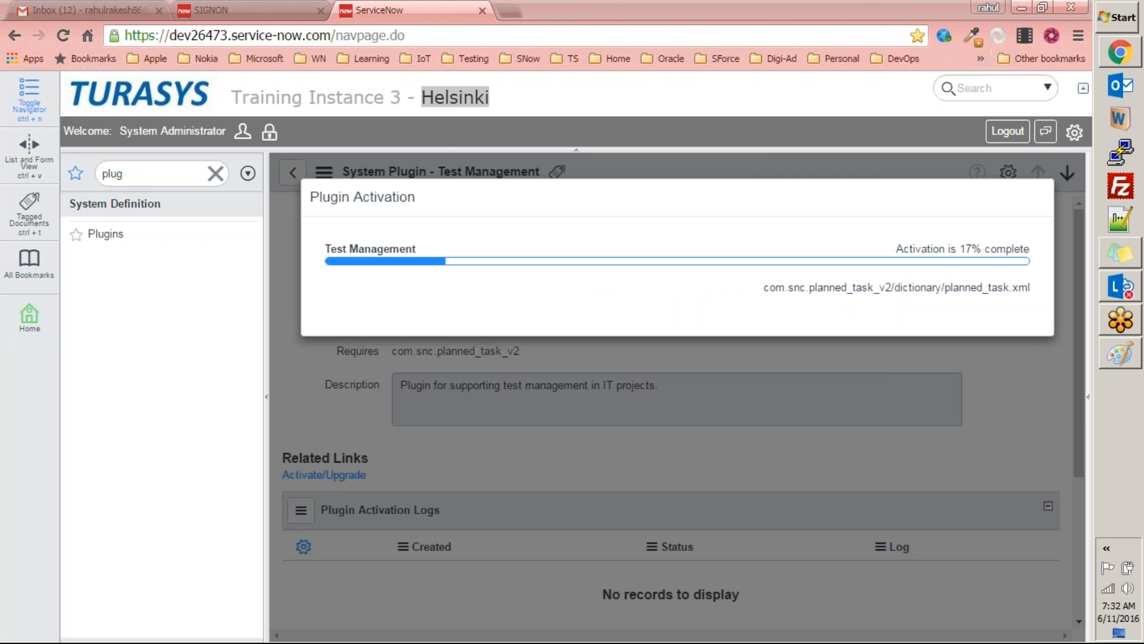
drag(914, 294, 1046, 296)
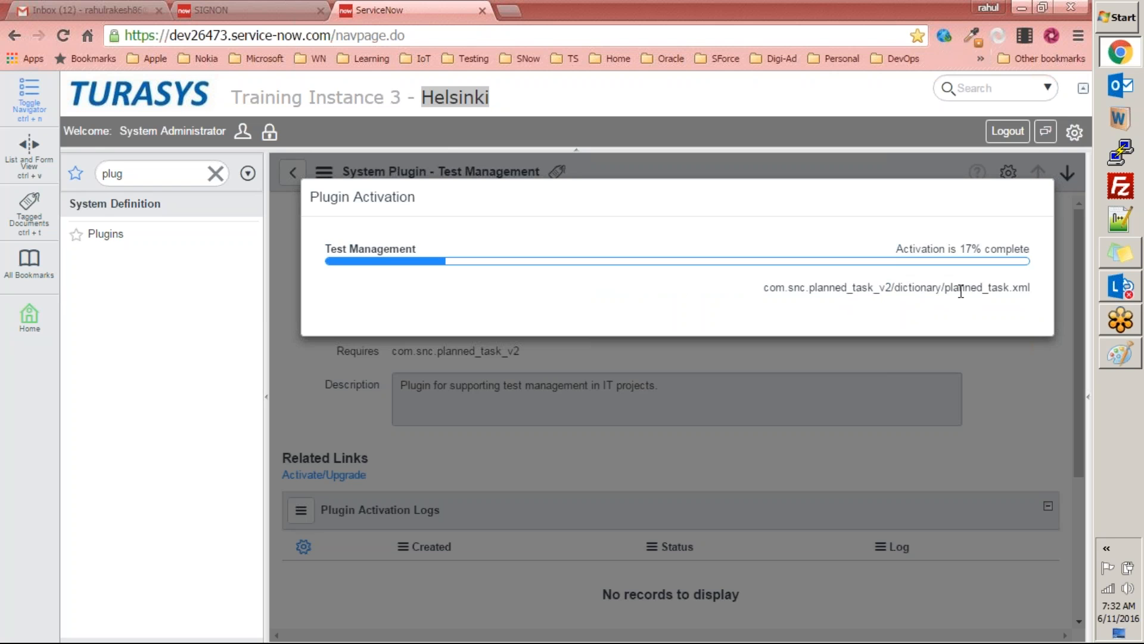
drag(1032, 291, 784, 291)
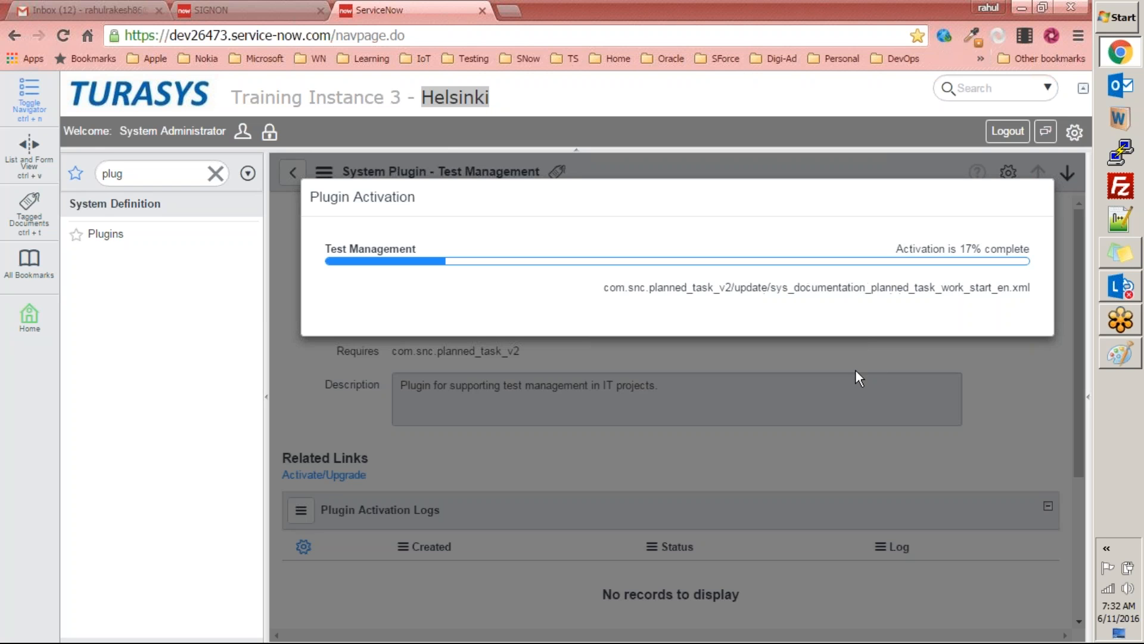
mouse_move(991, 292)
mouse_down()
mouse_move(933, 292)
mouse_move(1010, 294)
mouse_up()
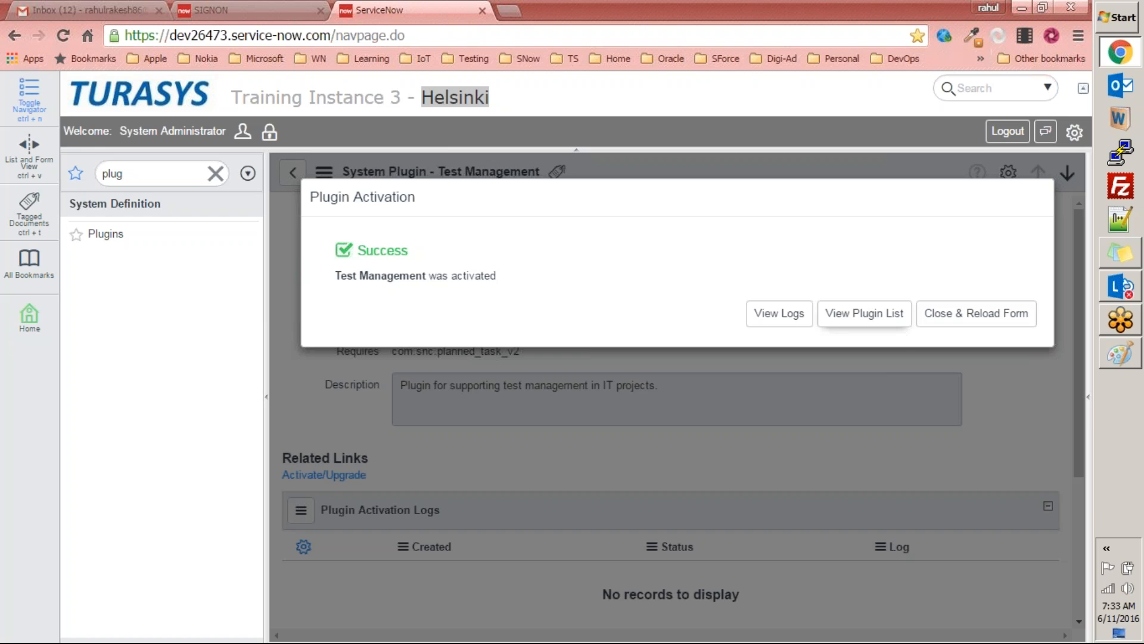
click(864, 328)
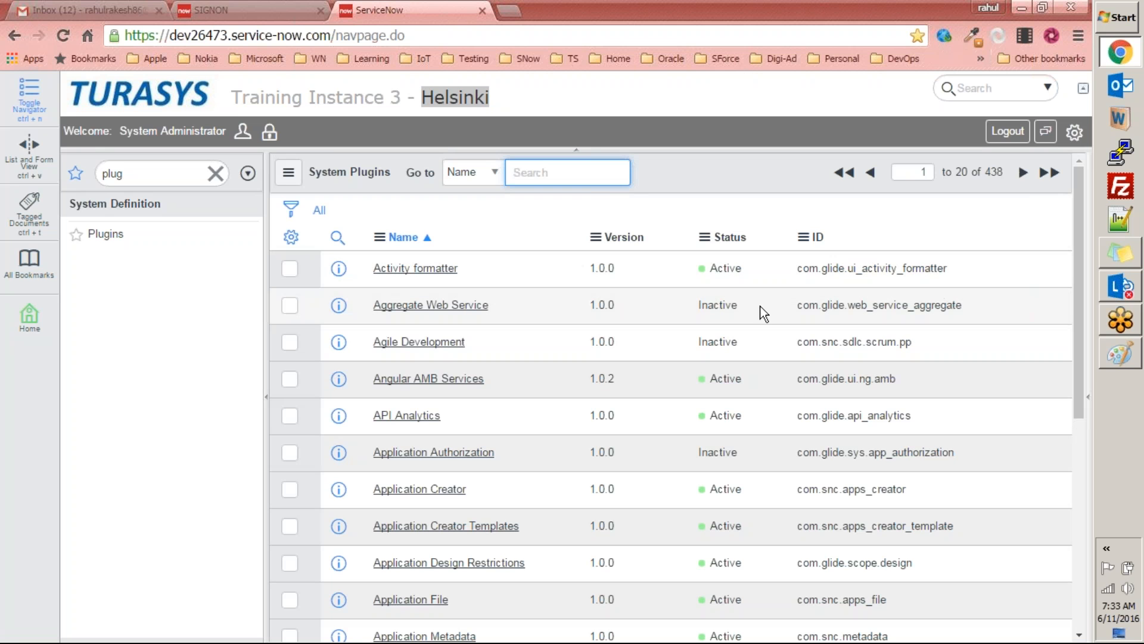
Step: Filter the navigator for "test" to look for the Test Management application, and clear the filter
click(138, 172)
text(test)
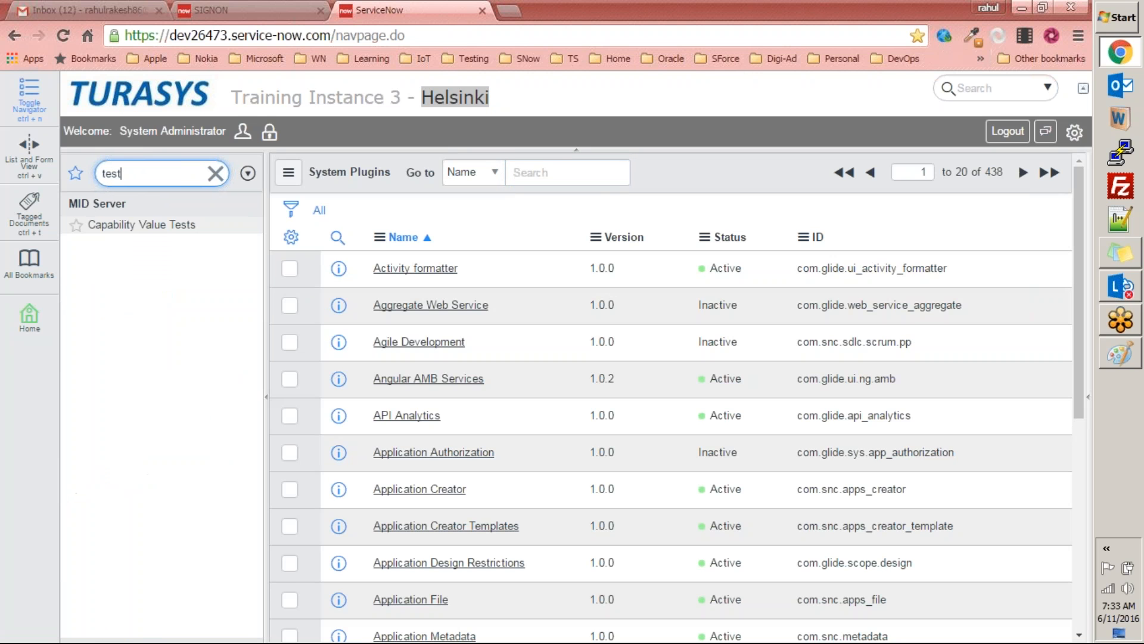
key(BackSpace)
key(BackSpace)
key(BackSpace)
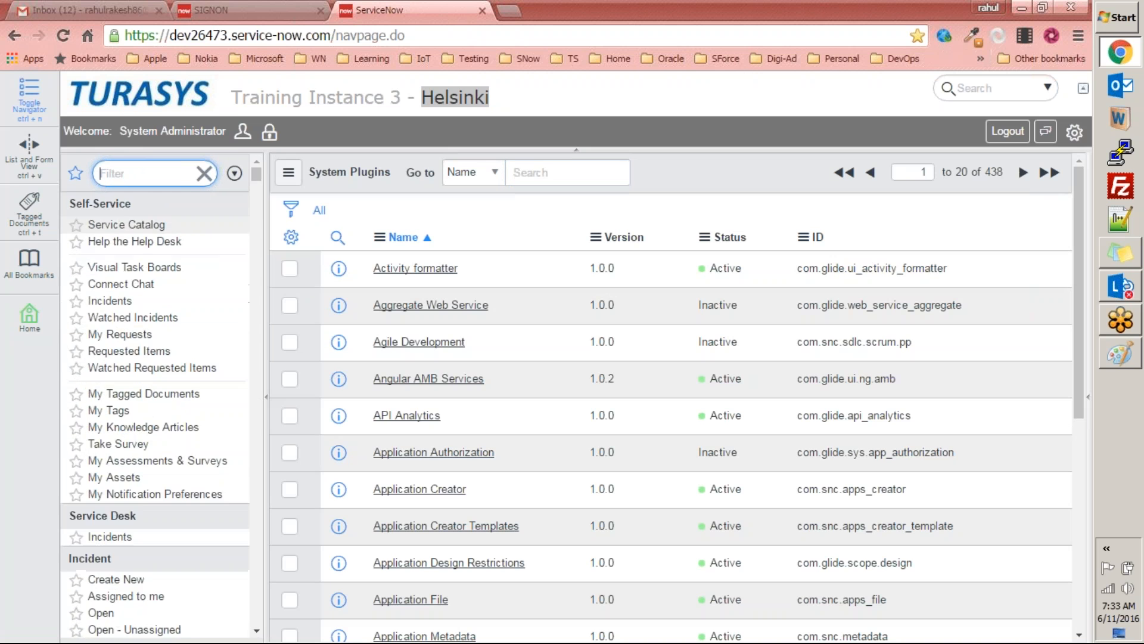
Step: Return to the System Administration homepage, check the navigator for "test" again, and clear the filter
click(143, 100)
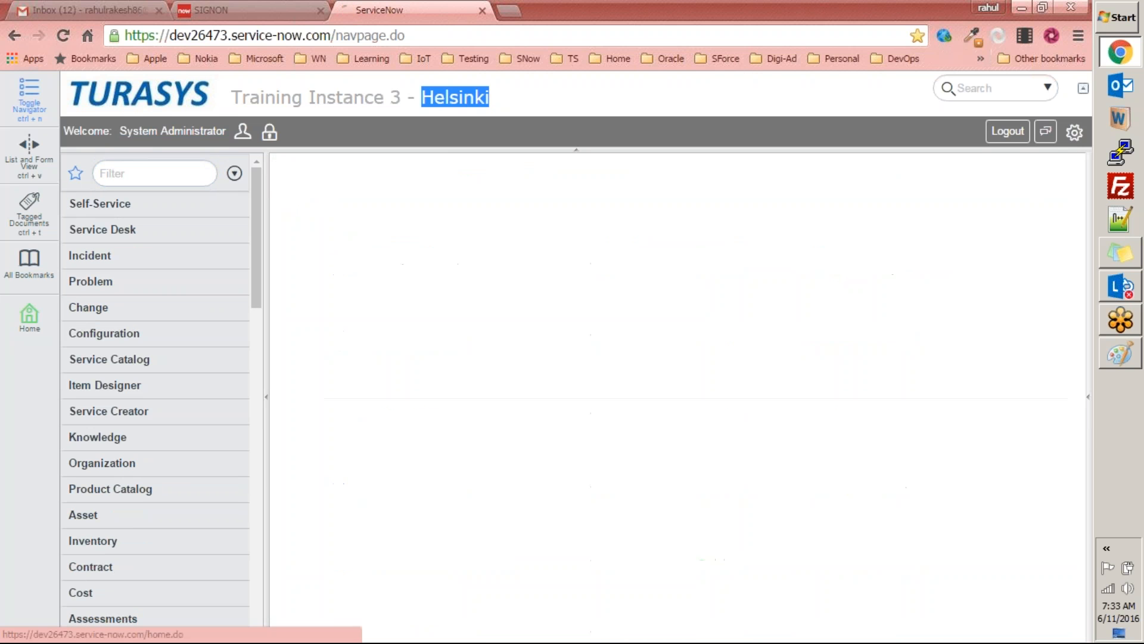
click(204, 169)
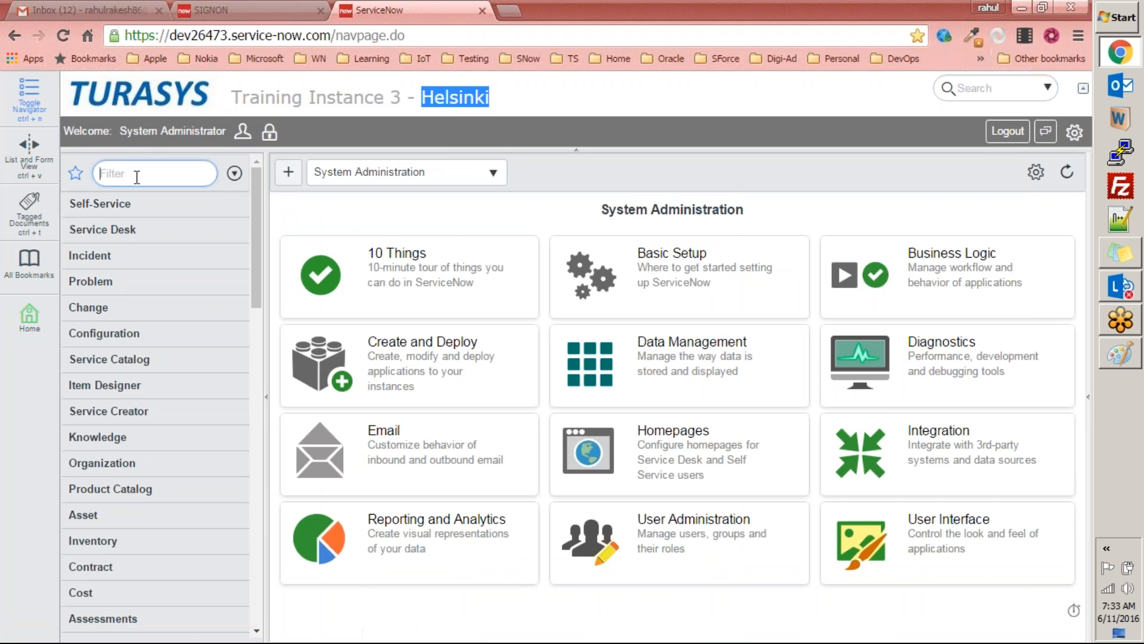
text(tes)
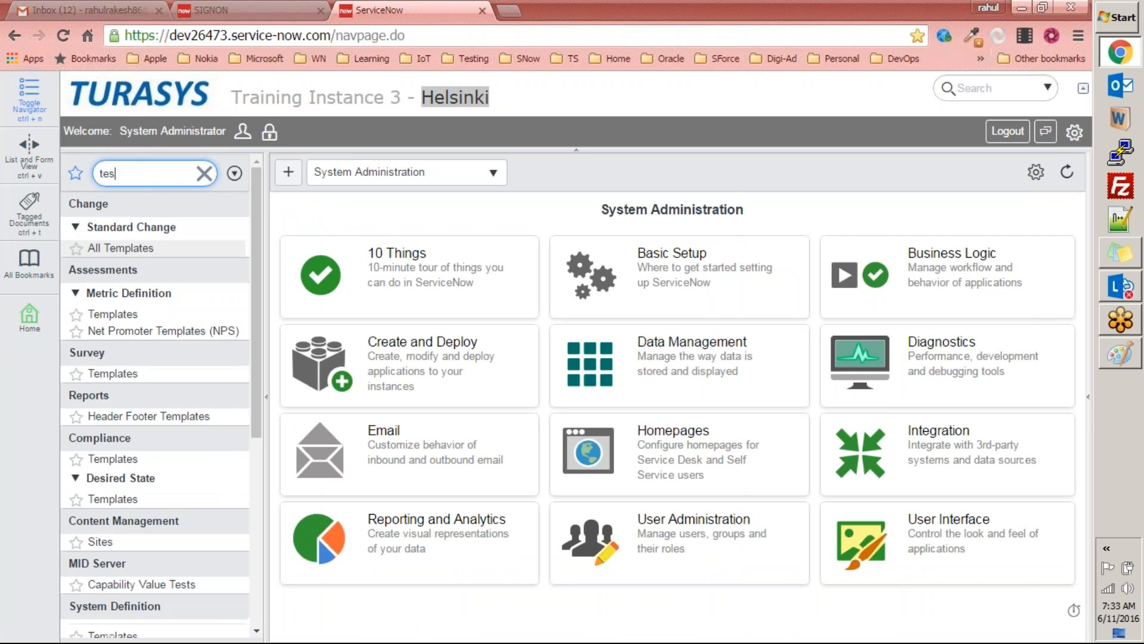
text(t)
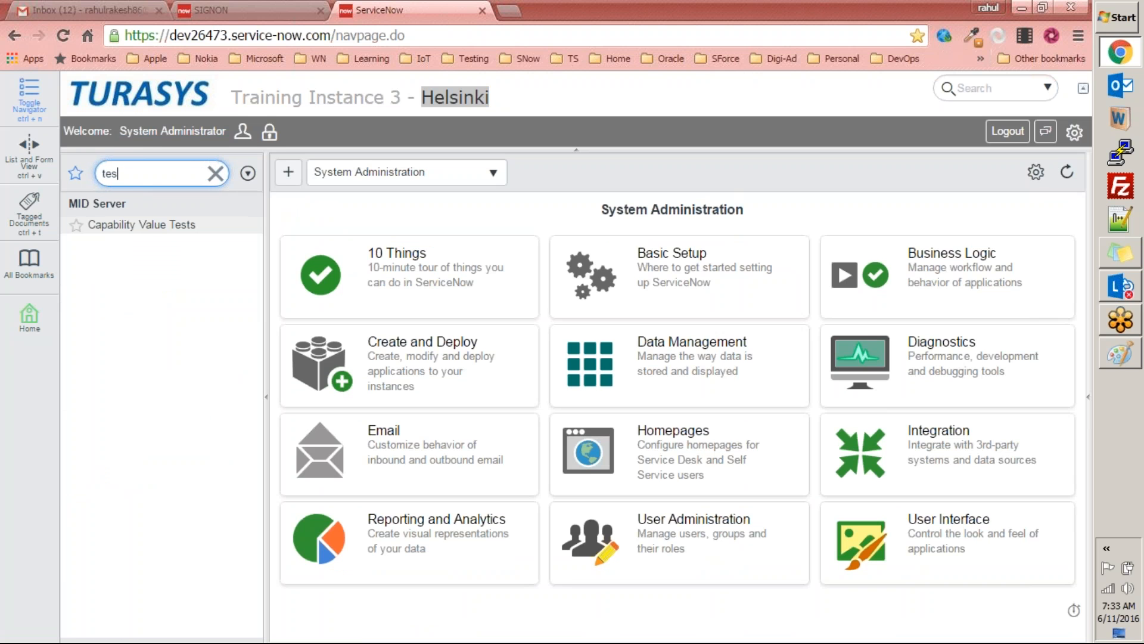
key(BackSpace)
key(BackSpace)
key(BackSpace)
key(BackSpace)
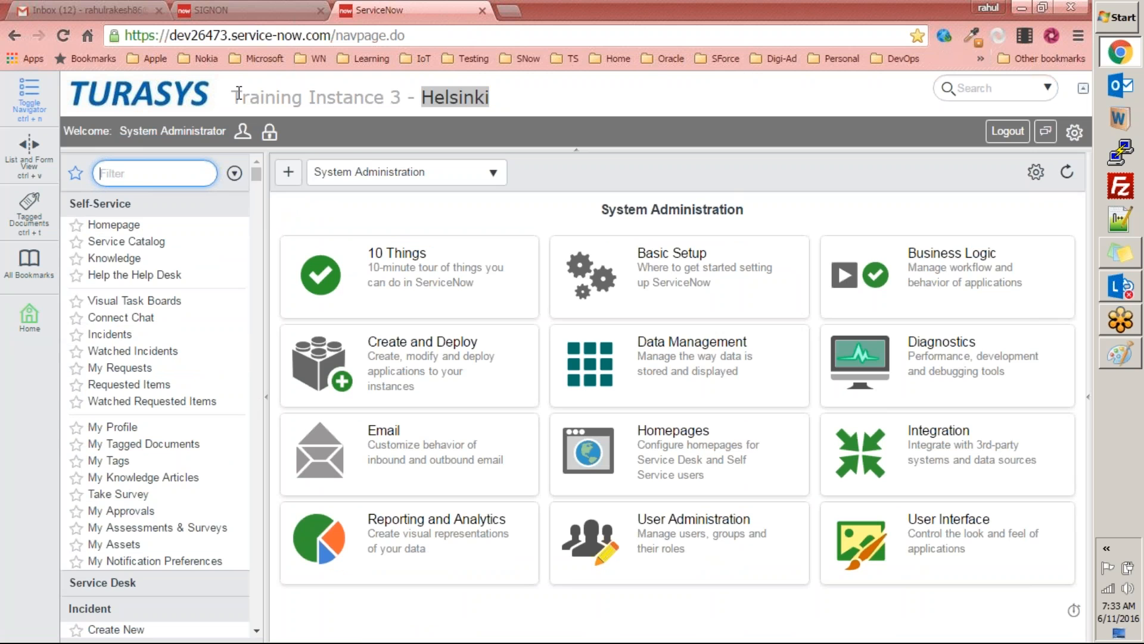
Step: Reload the instance page, filter the navigator for "test", and collapse the Test Management application
key(F5)
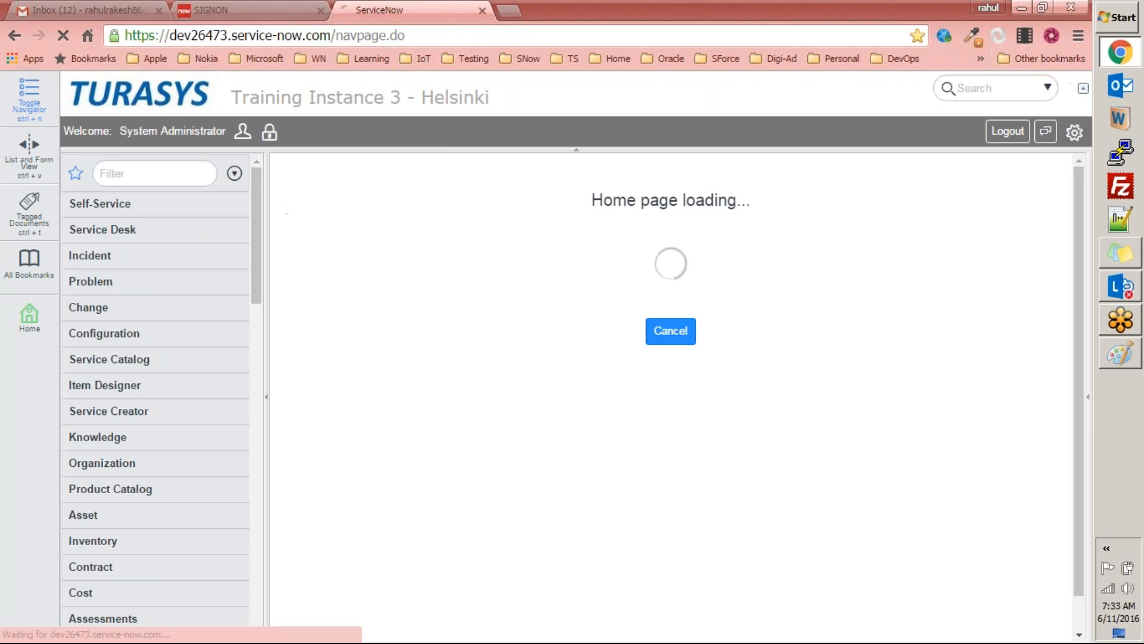
click(141, 175)
text(t)
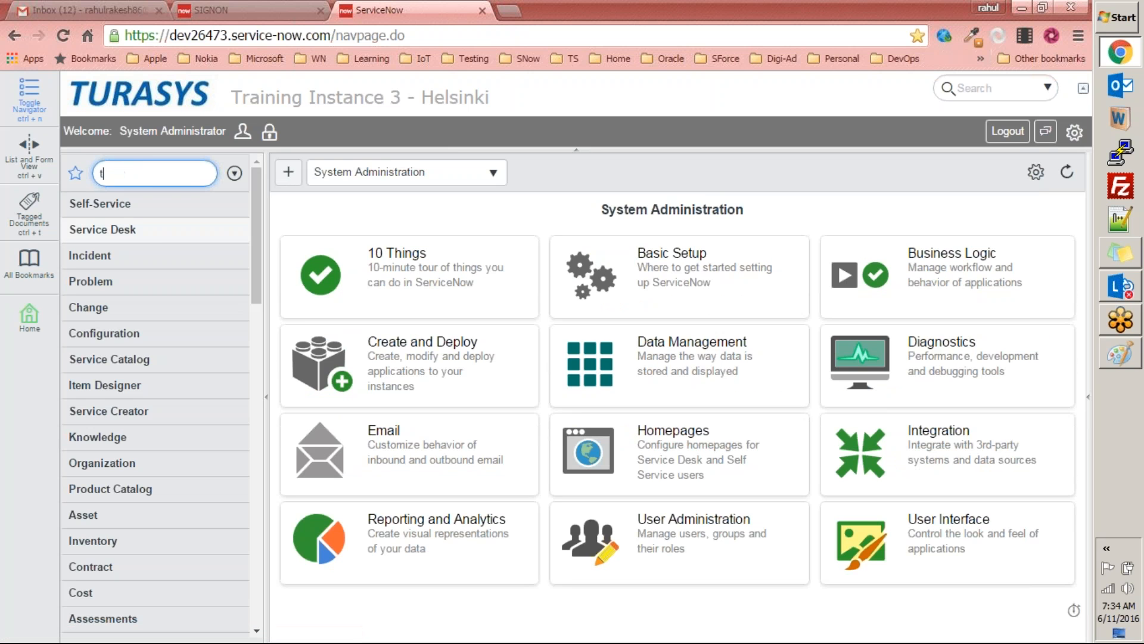
text(est)
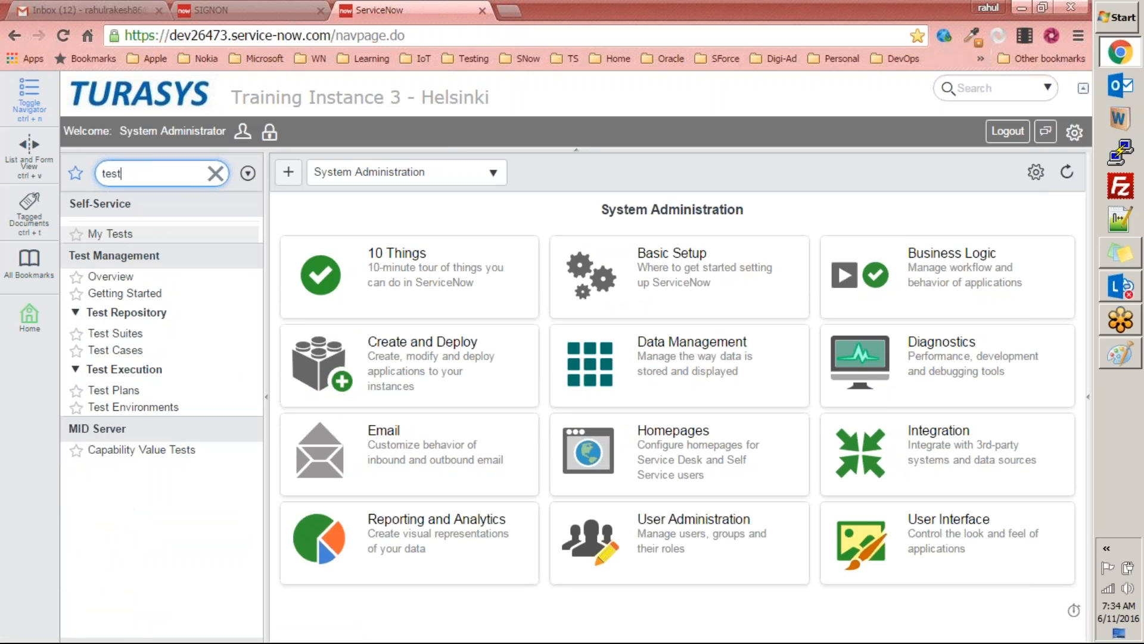
drag(101, 259, 160, 259)
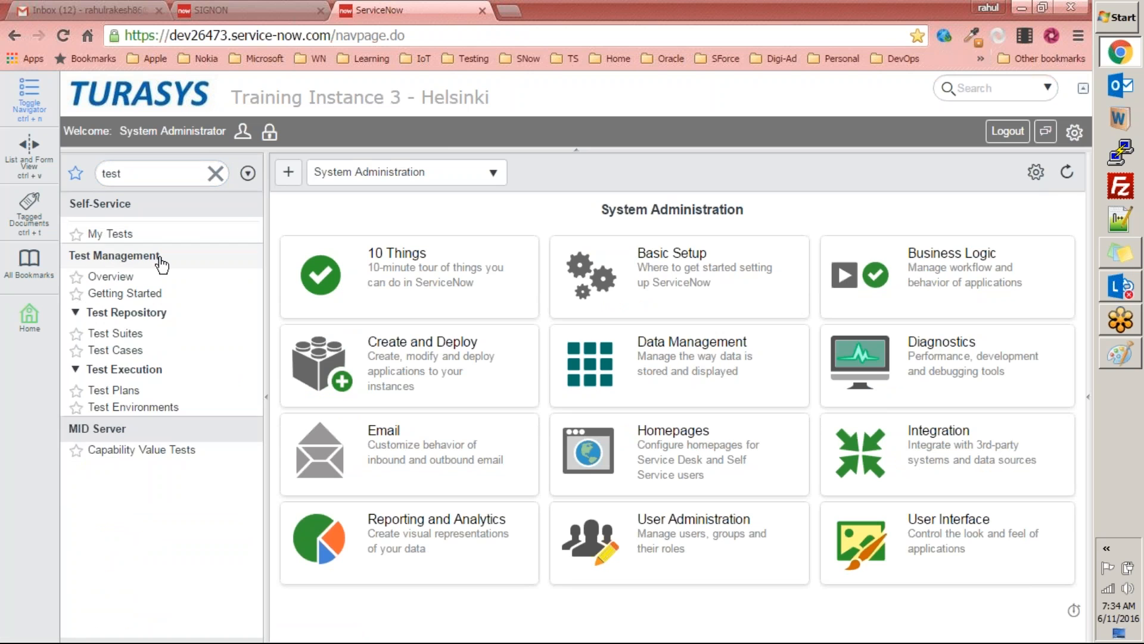
click(160, 259)
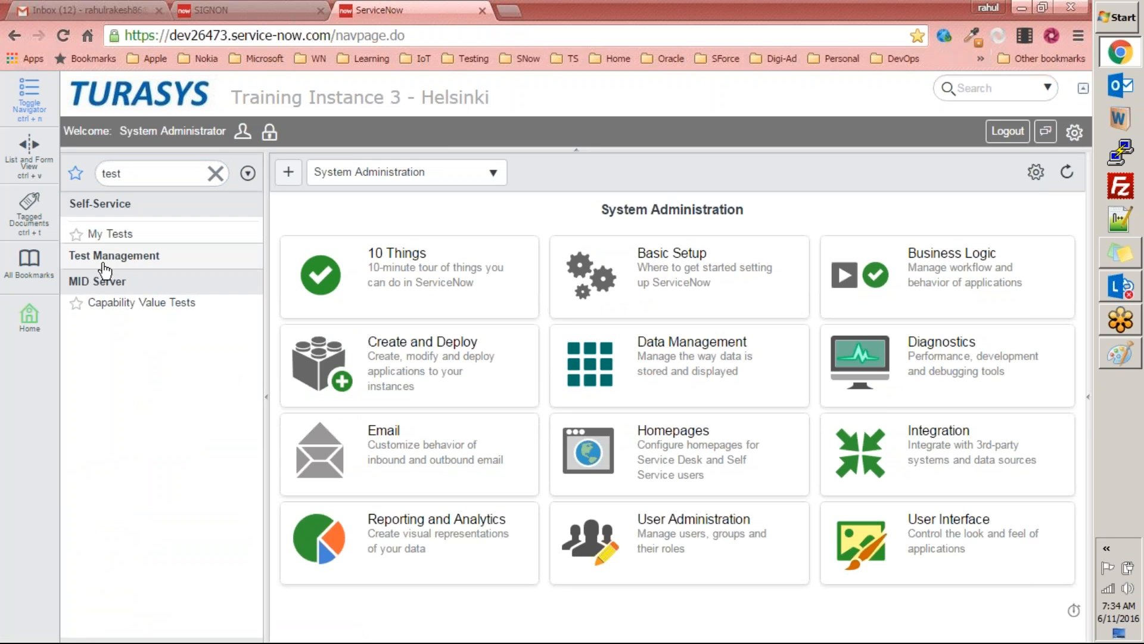
Step: Expand the Test Management application and look through its Getting Started page, Test Suites and Test Cases lists
click(104, 263)
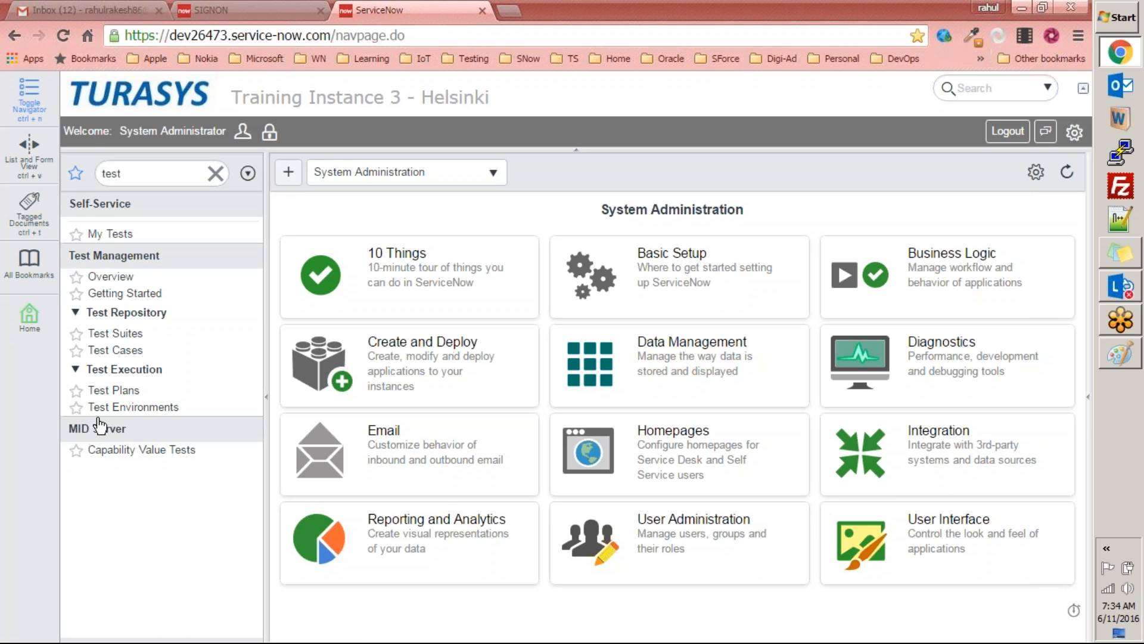
click(121, 294)
click(382, 11)
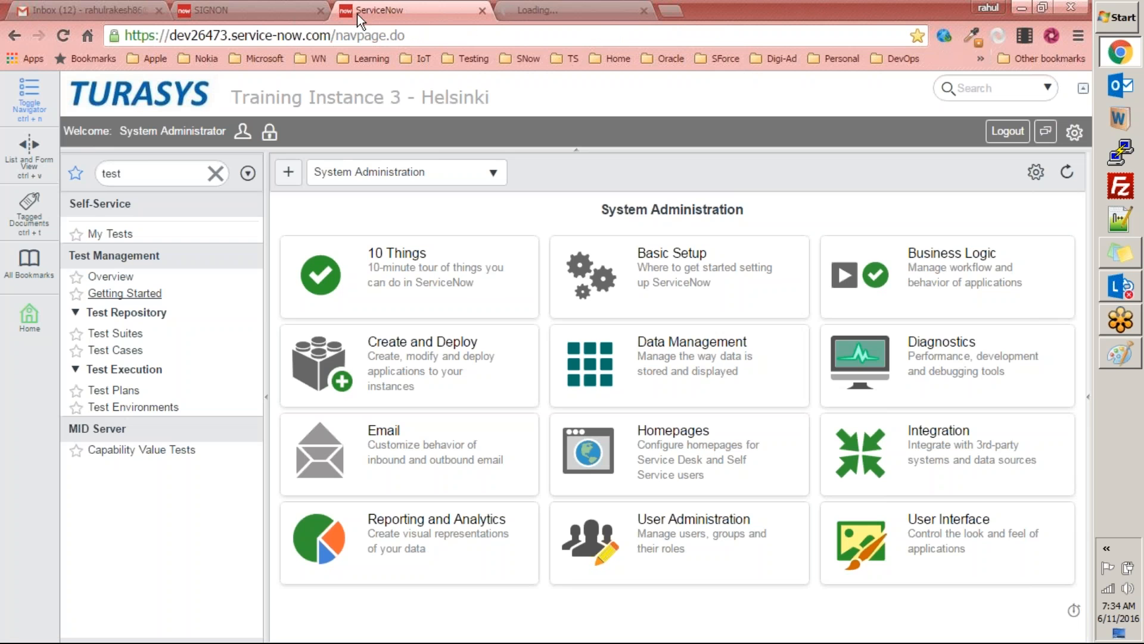
click(99, 333)
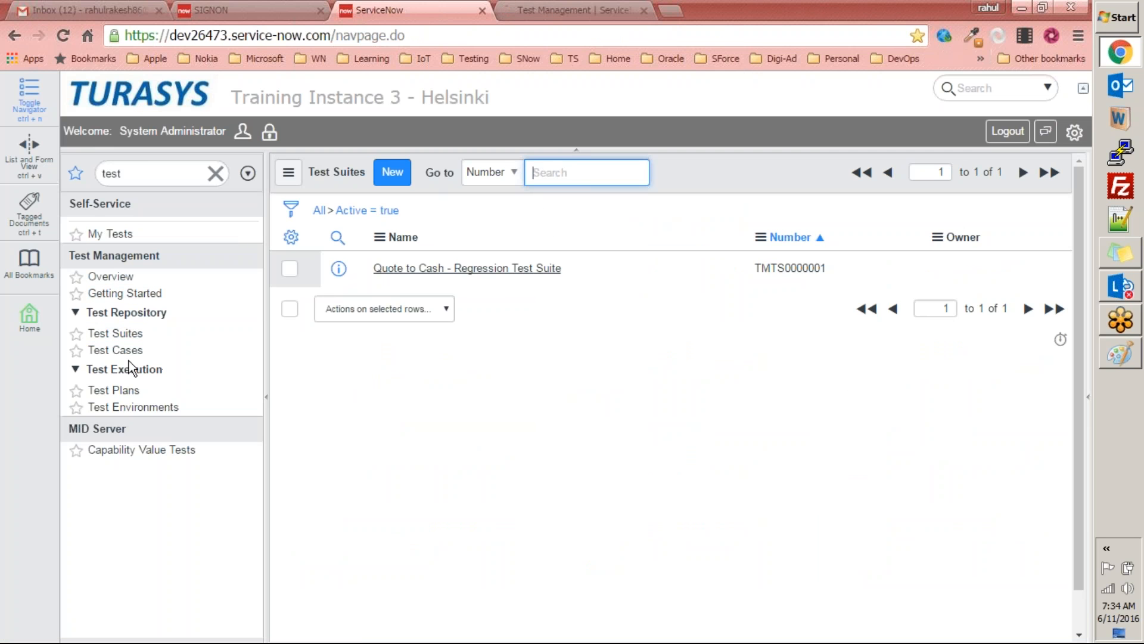
click(120, 351)
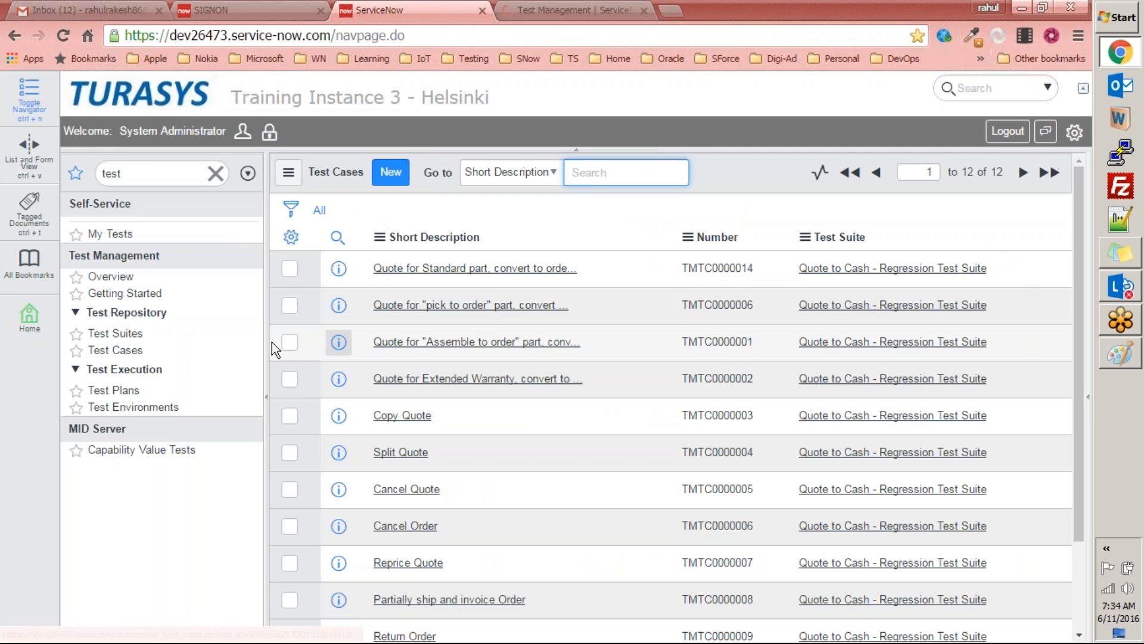
Step: Open the Quote to Cash UAT Plan from the test plans and review its related test cases
click(114, 391)
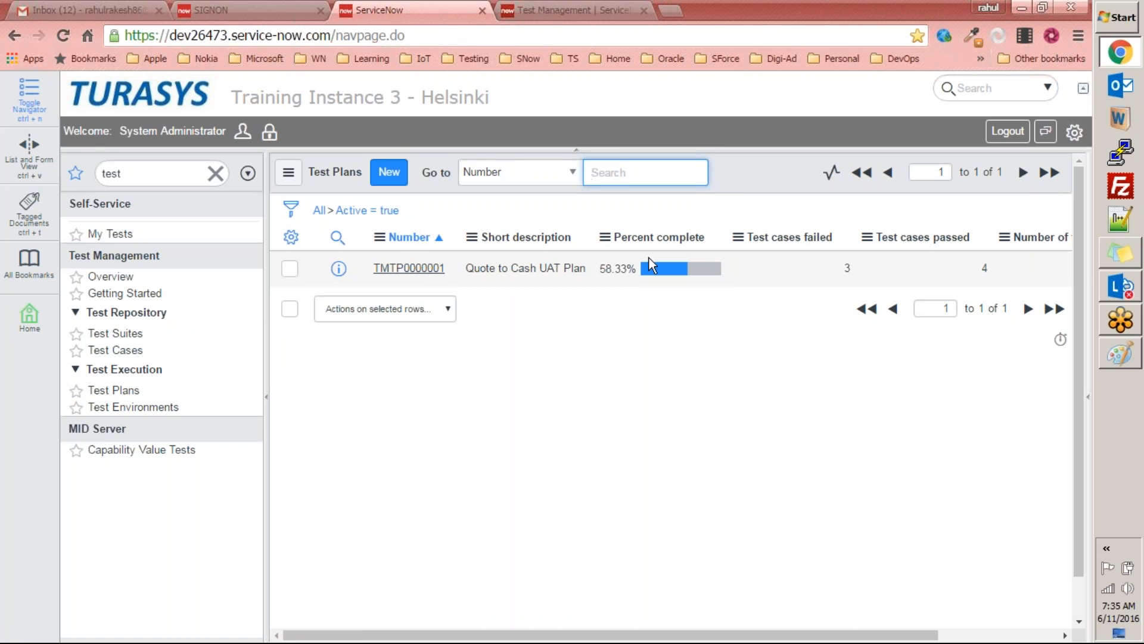
click(404, 269)
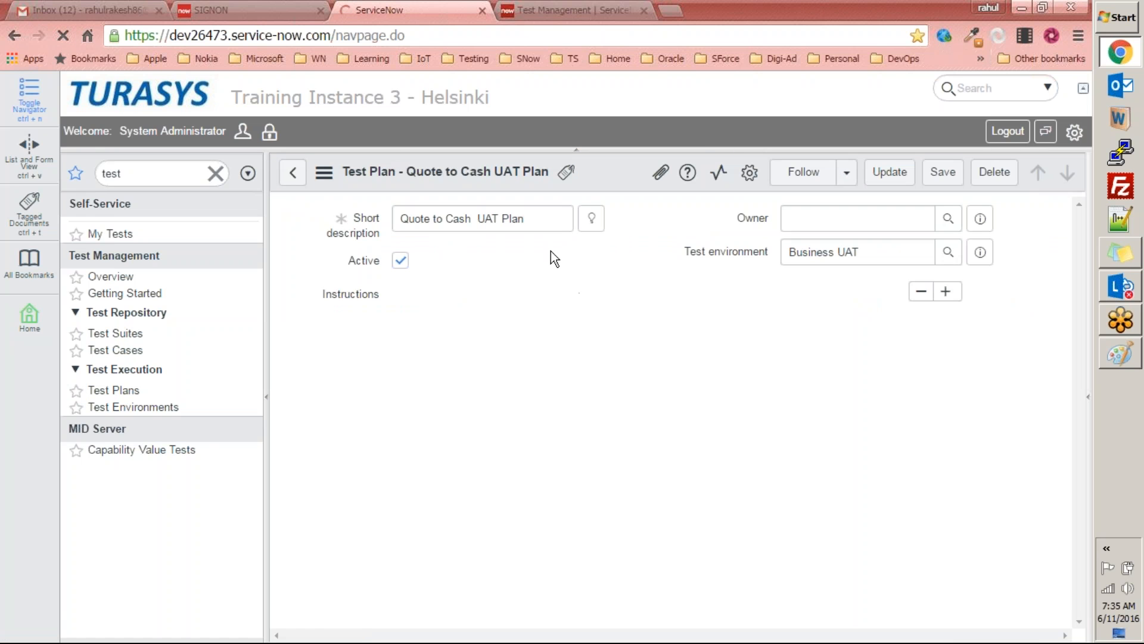
scroll(642, 346, down, 7)
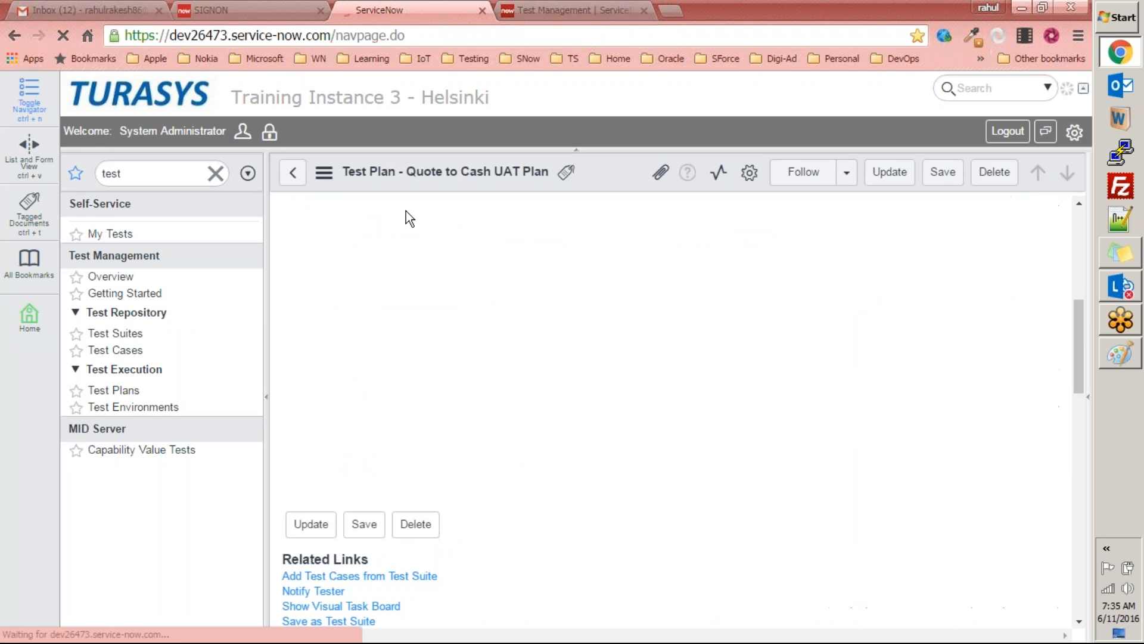
scroll(433, 440, down, 10)
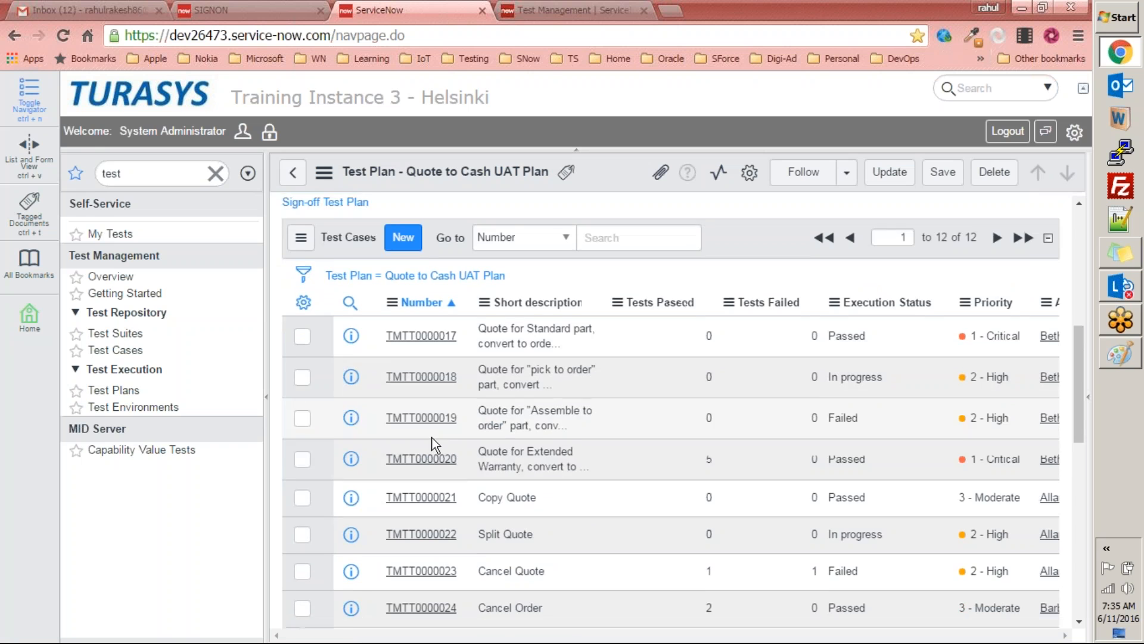
scroll(433, 440, up, 8)
Step: Examine the plan's test case for quoting a standard part and its tests, and return to the Test Suites list
click(422, 263)
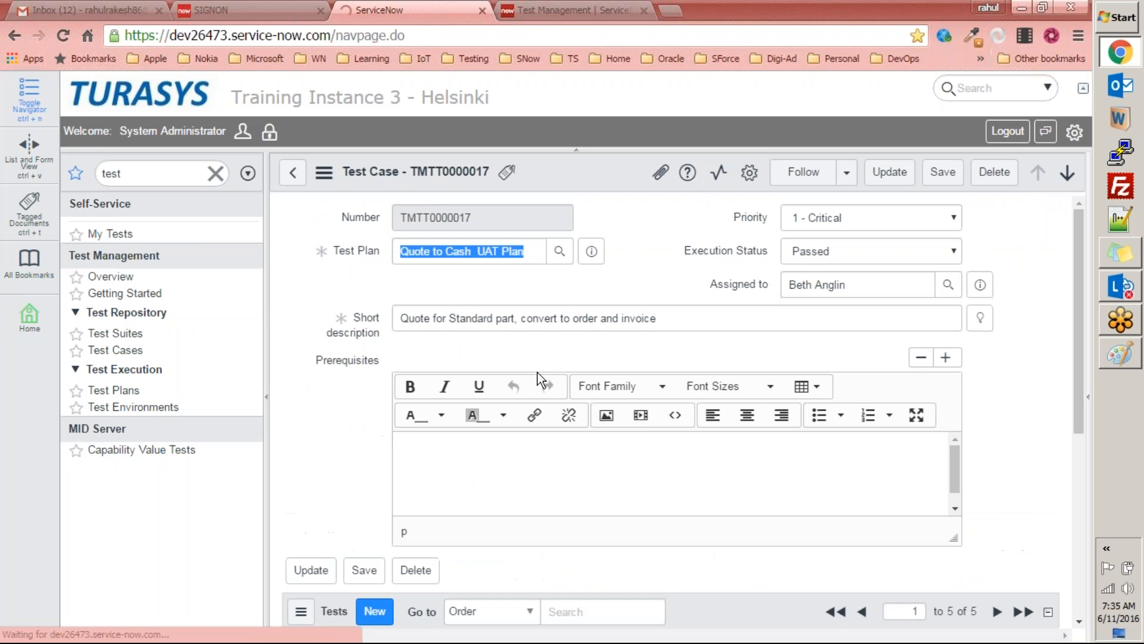
scroll(344, 412, down, 7)
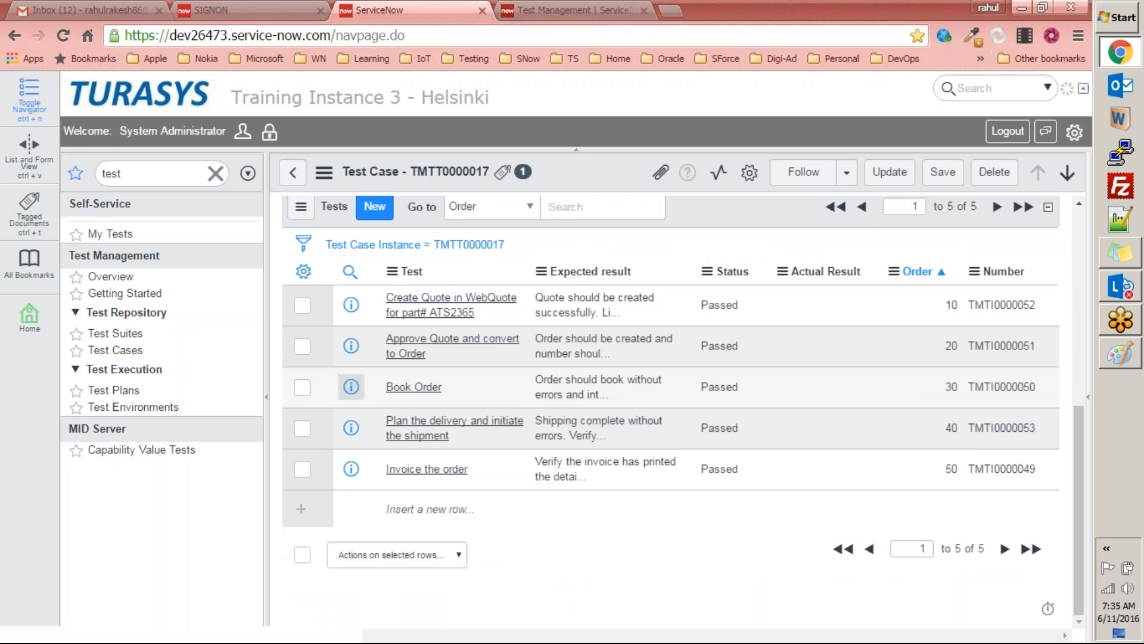
scroll(345, 412, up, 3)
scroll(345, 412, down, 3)
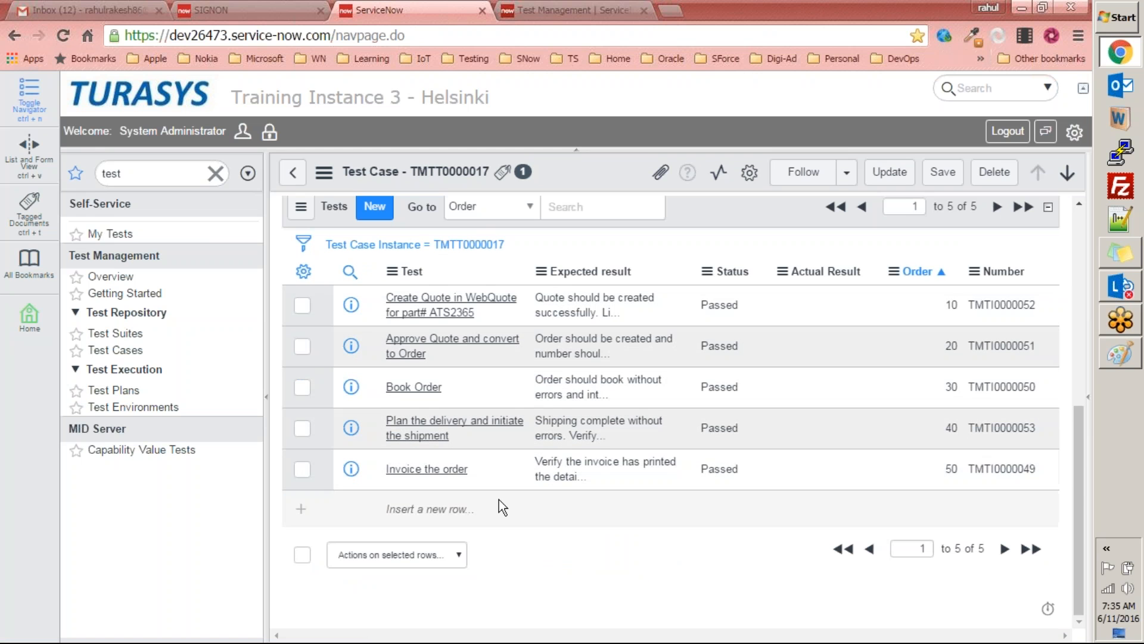
scroll(499, 503, up, 7)
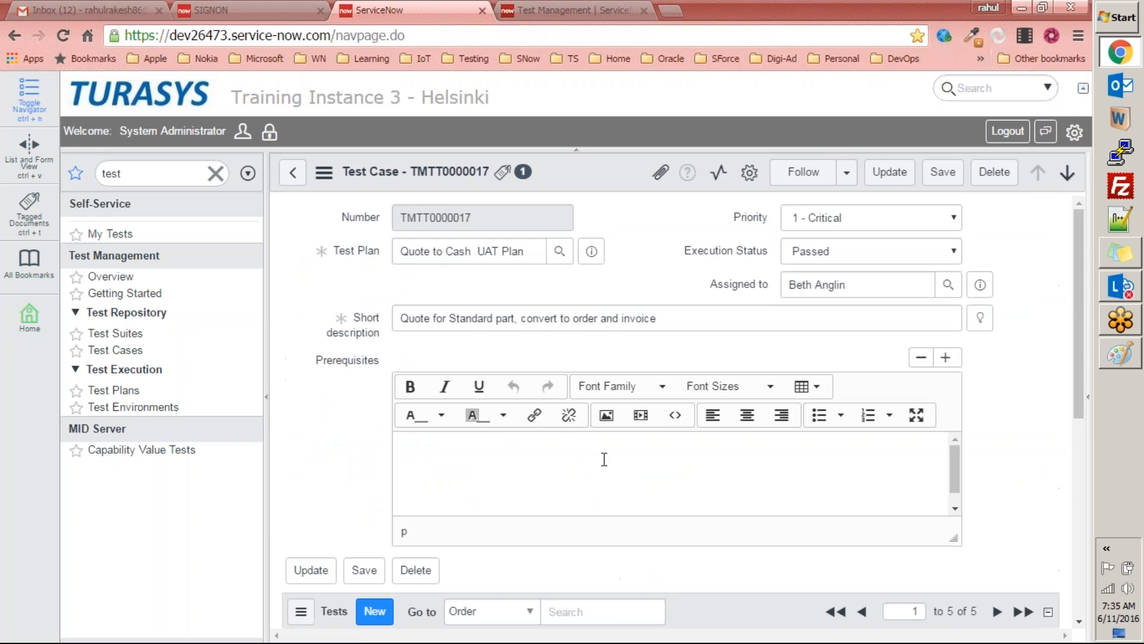
click(115, 332)
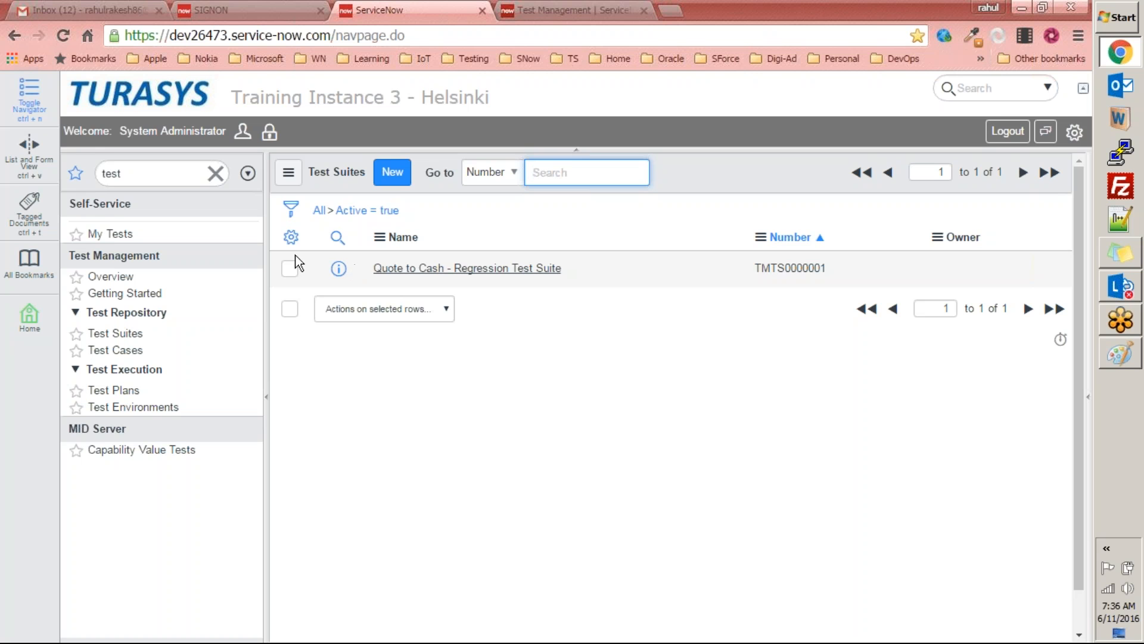
Step: Filter the navigator for "applications" and start a new custom application from System Applications
click(215, 173)
click(187, 179)
text(applications)
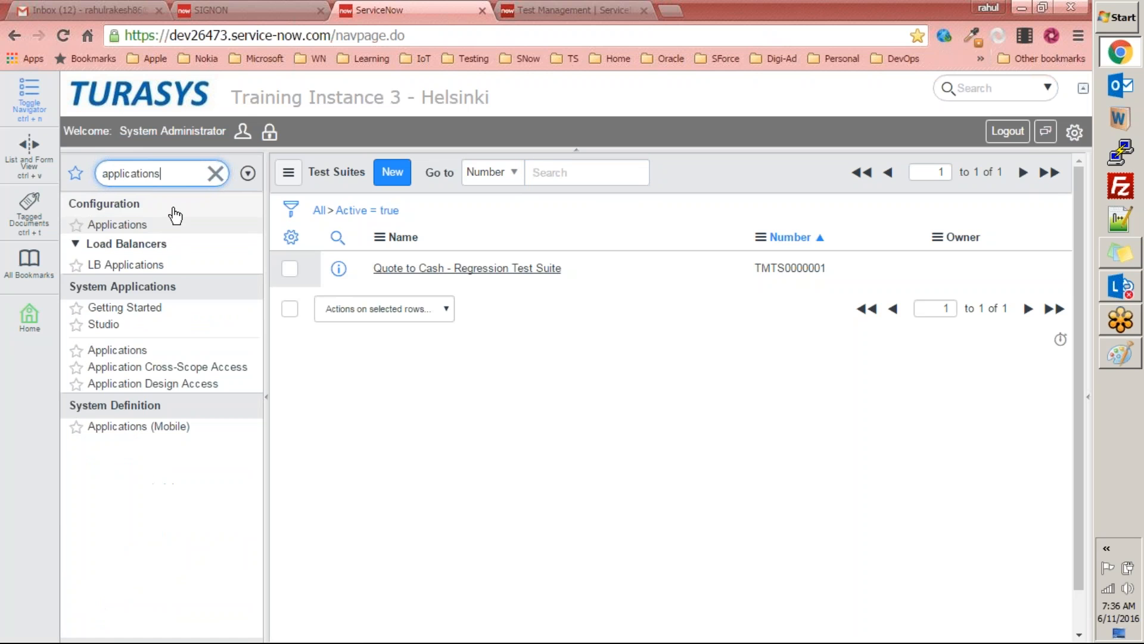
click(118, 350)
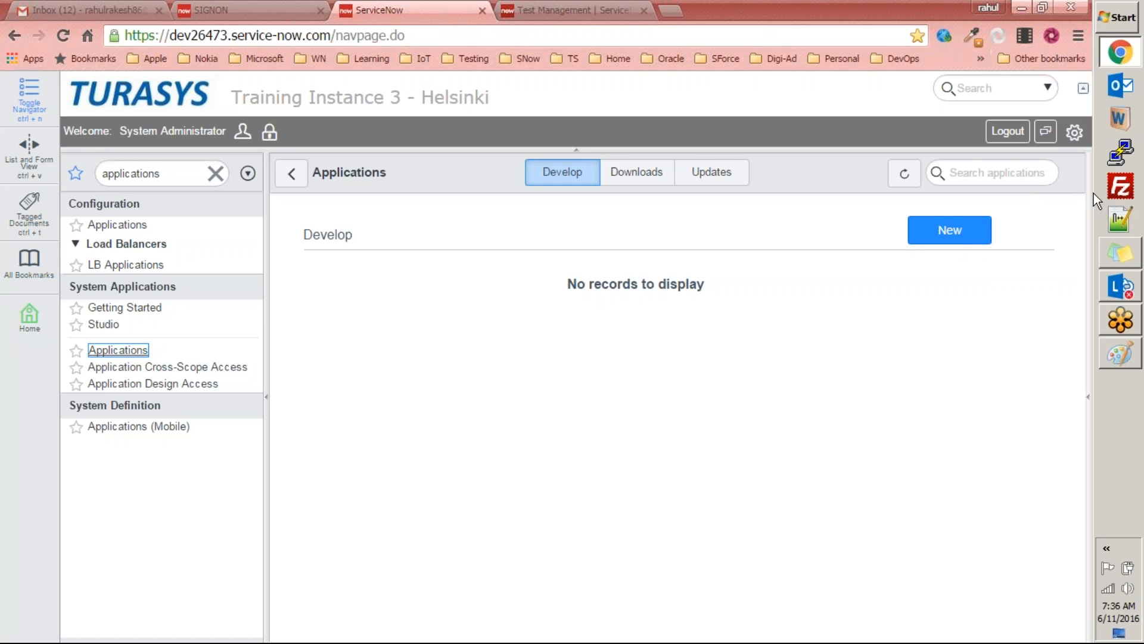
click(966, 235)
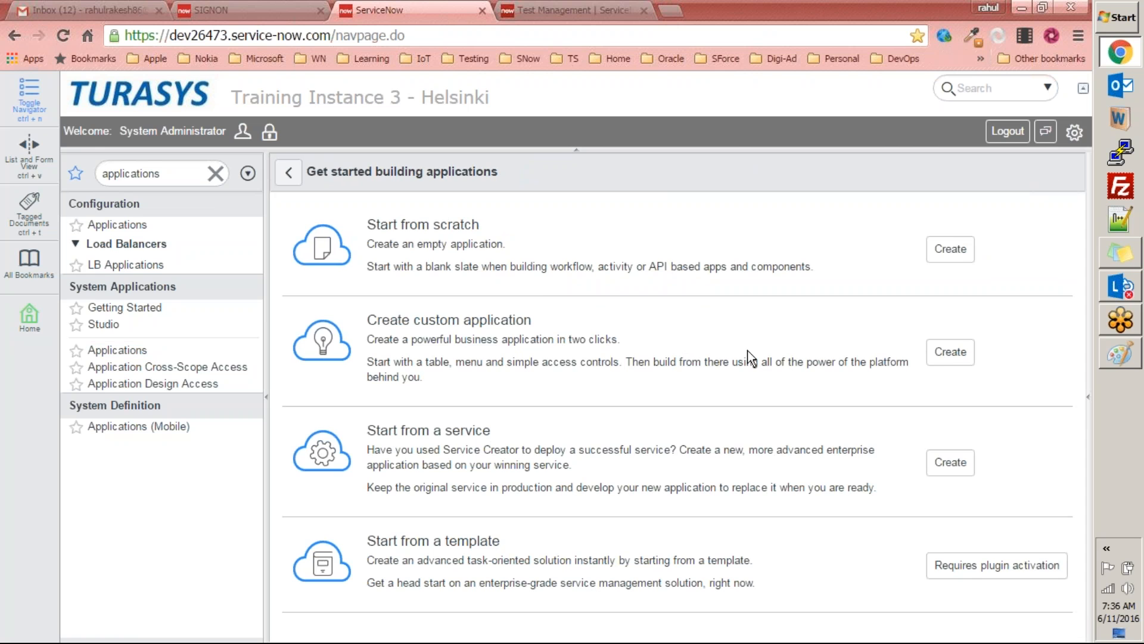
click(948, 354)
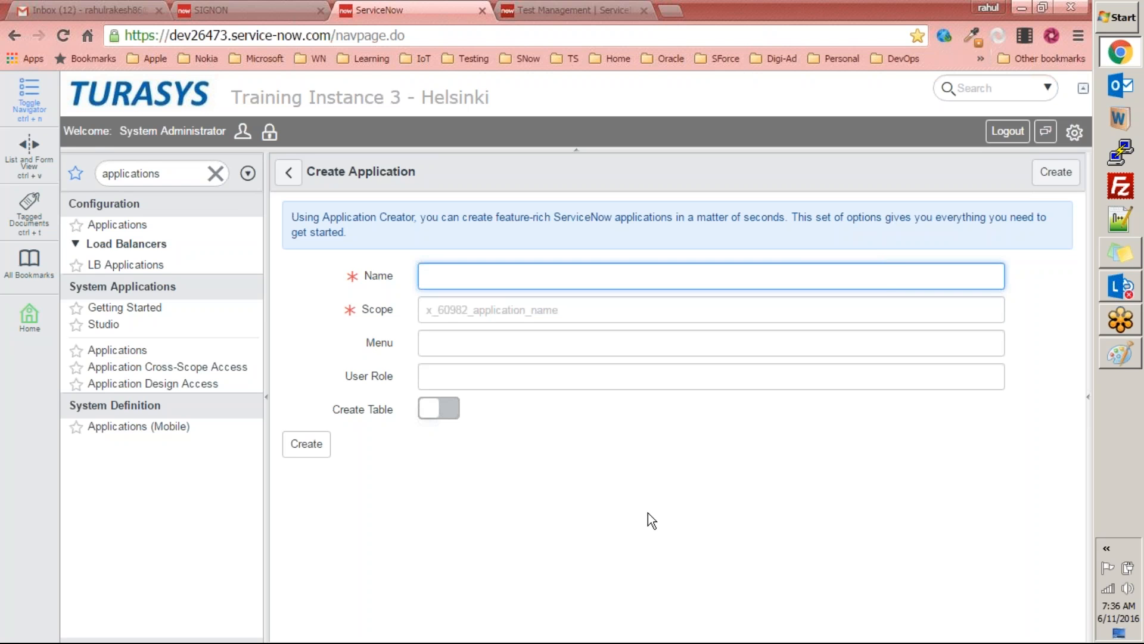
Step: Switch to Gmail, refresh the inbox, search the mail for "virtusapolaris" and open the Exercise conversation
click(120, 10)
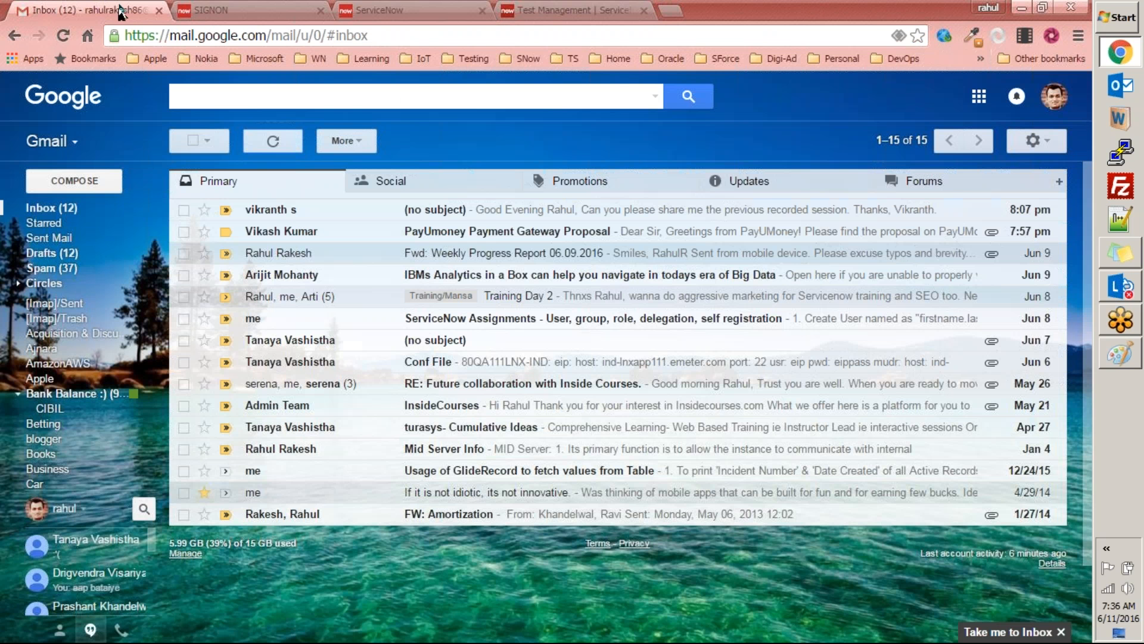
click(274, 142)
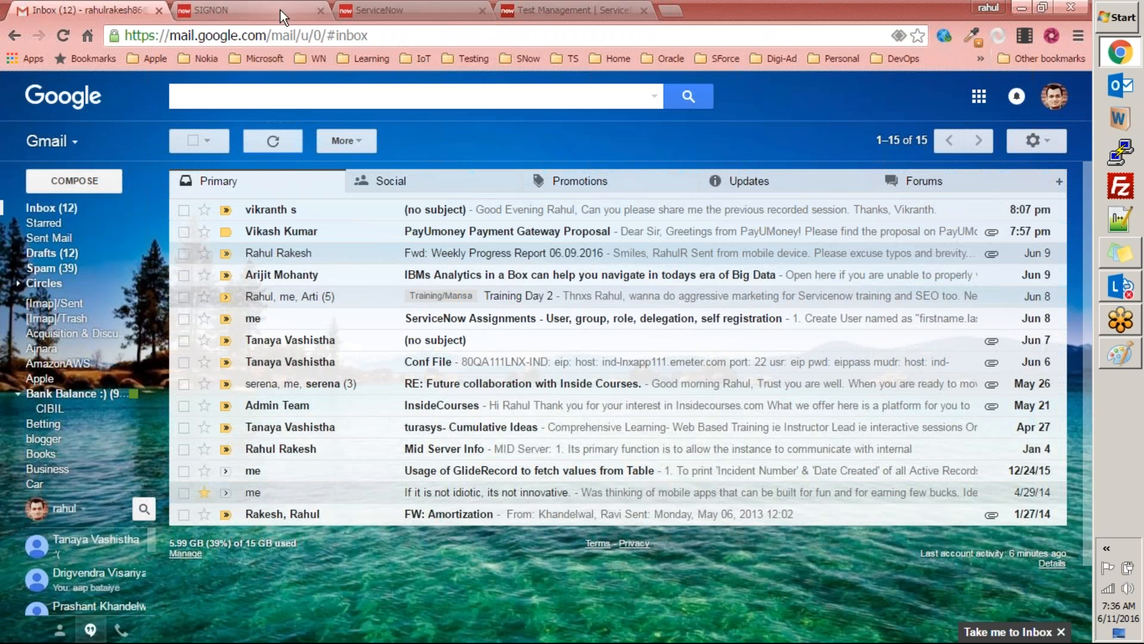
click(315, 98)
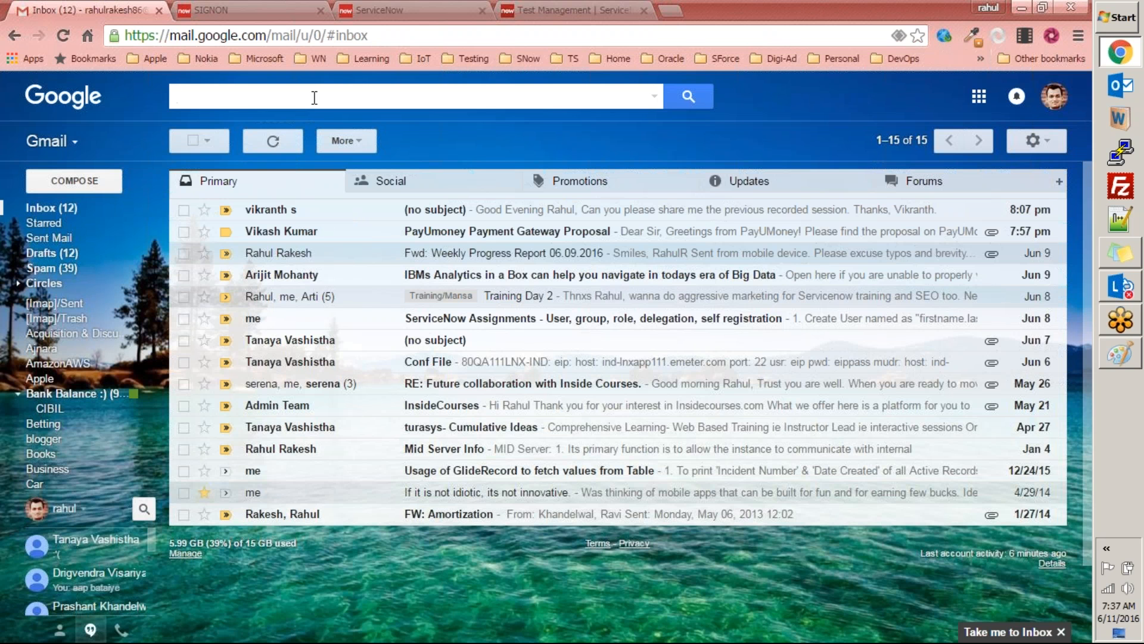
text(virtu)
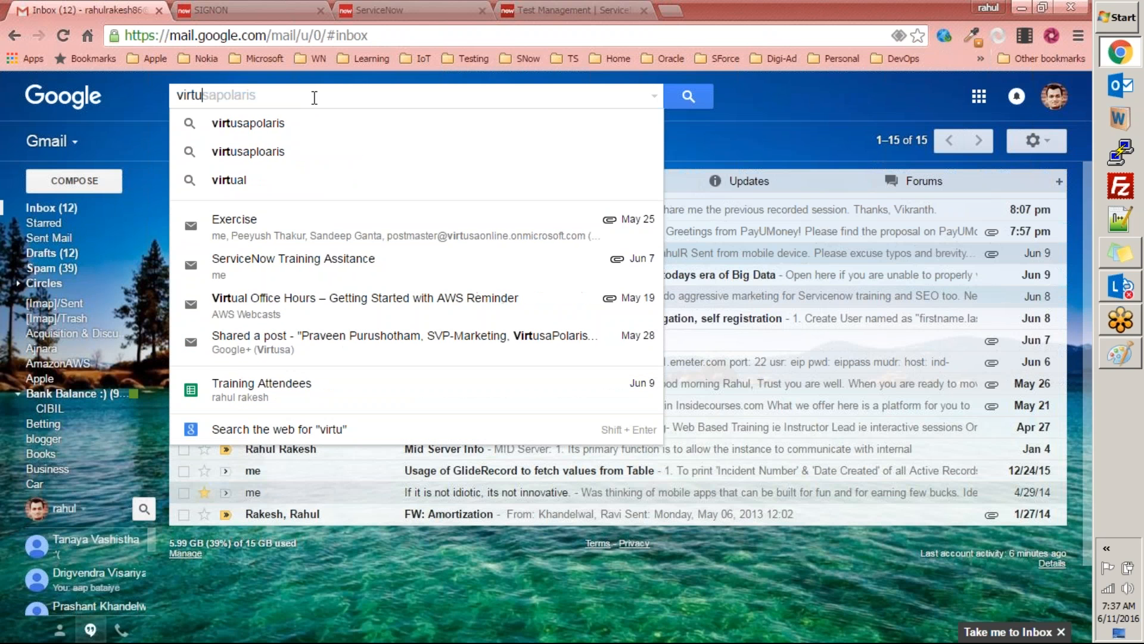
key(Return)
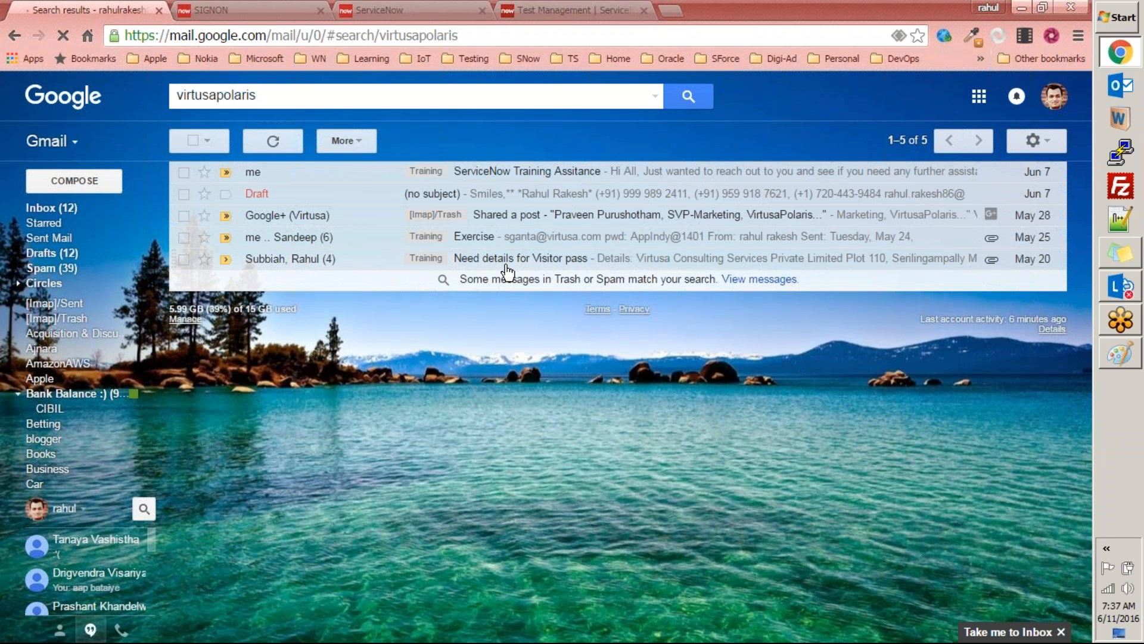
click(474, 238)
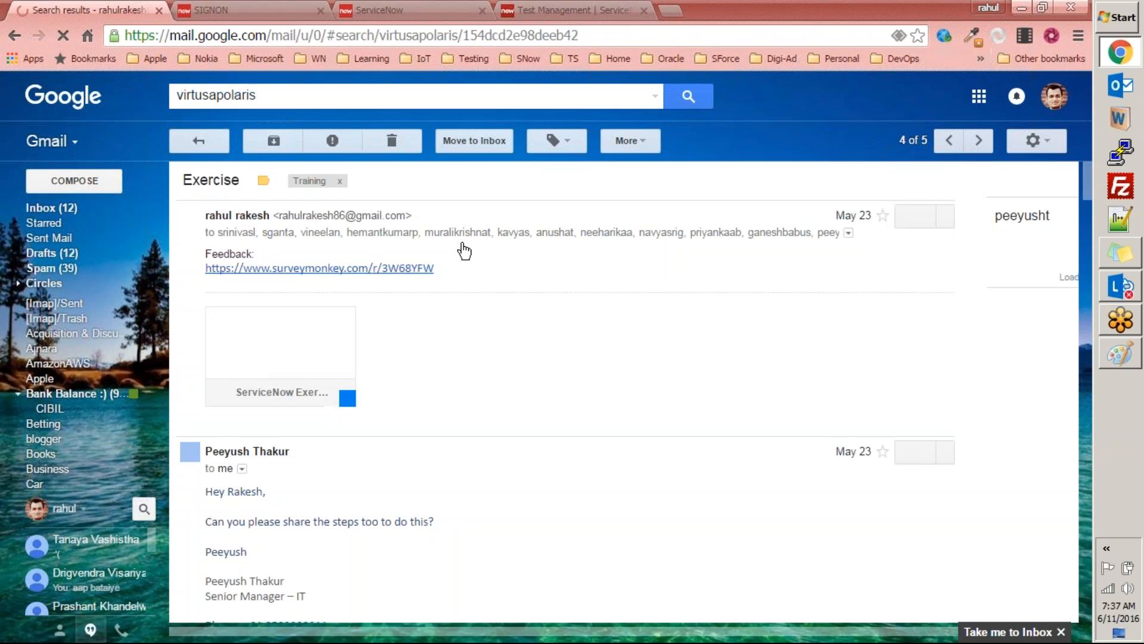
Step: Download the ServiceNow Exercises.docx attachment from the conversation, and return through the inbox to the Create Application form in ServiceNow
scroll(475, 308, down, 15)
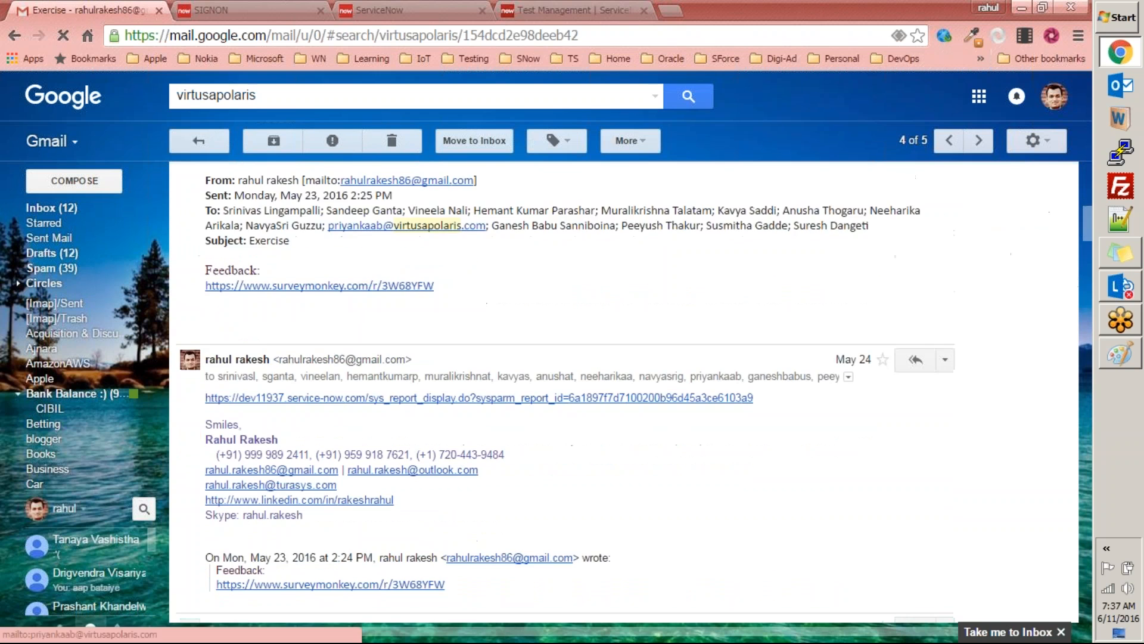
scroll(475, 308, down, 20)
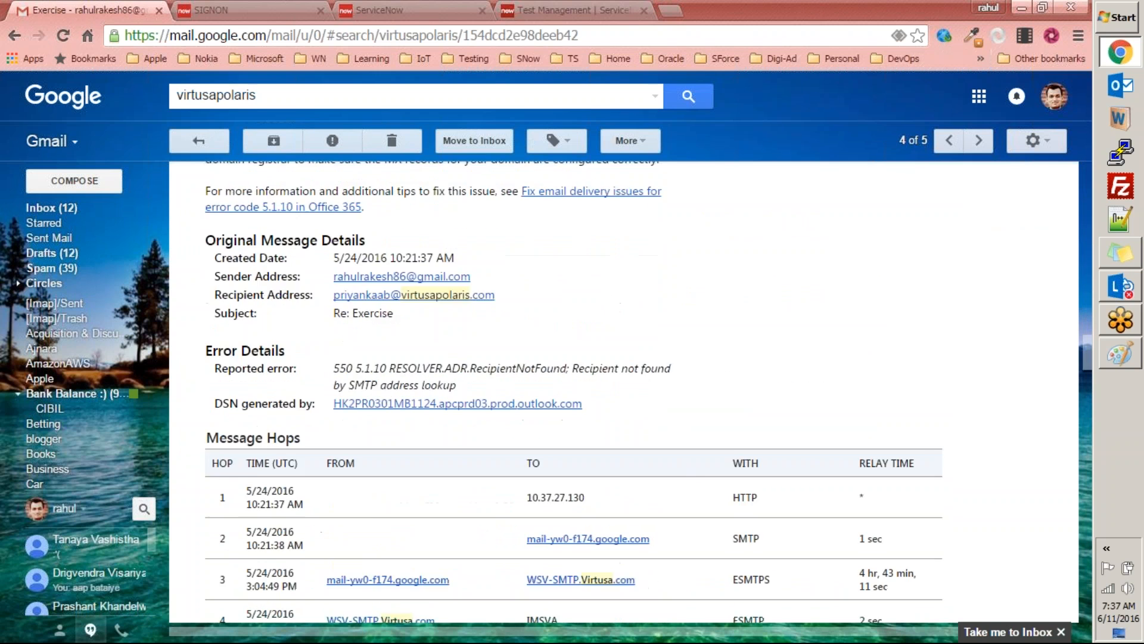
scroll(475, 309, down, 15)
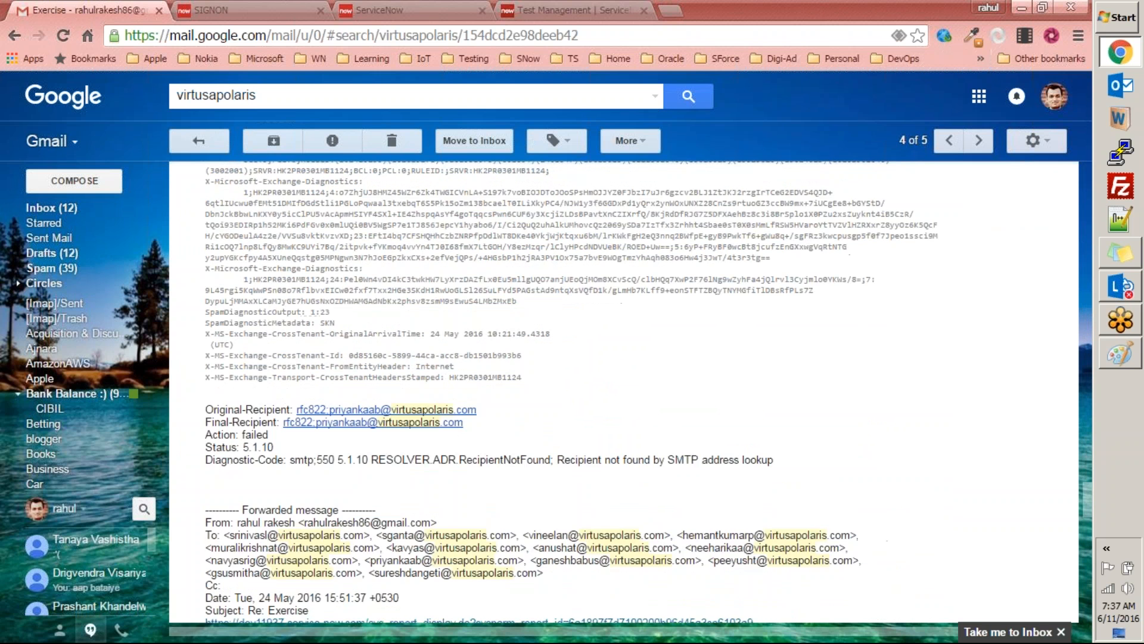
scroll(432, 294, up, 20)
scroll(429, 293, down, 12)
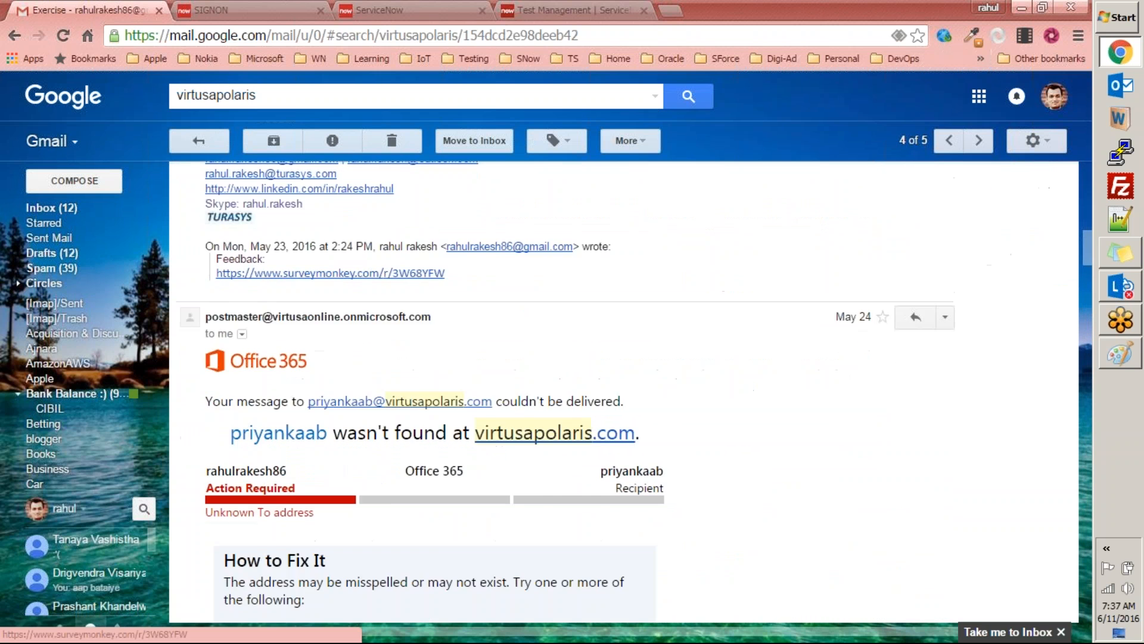
scroll(420, 293, up, 11)
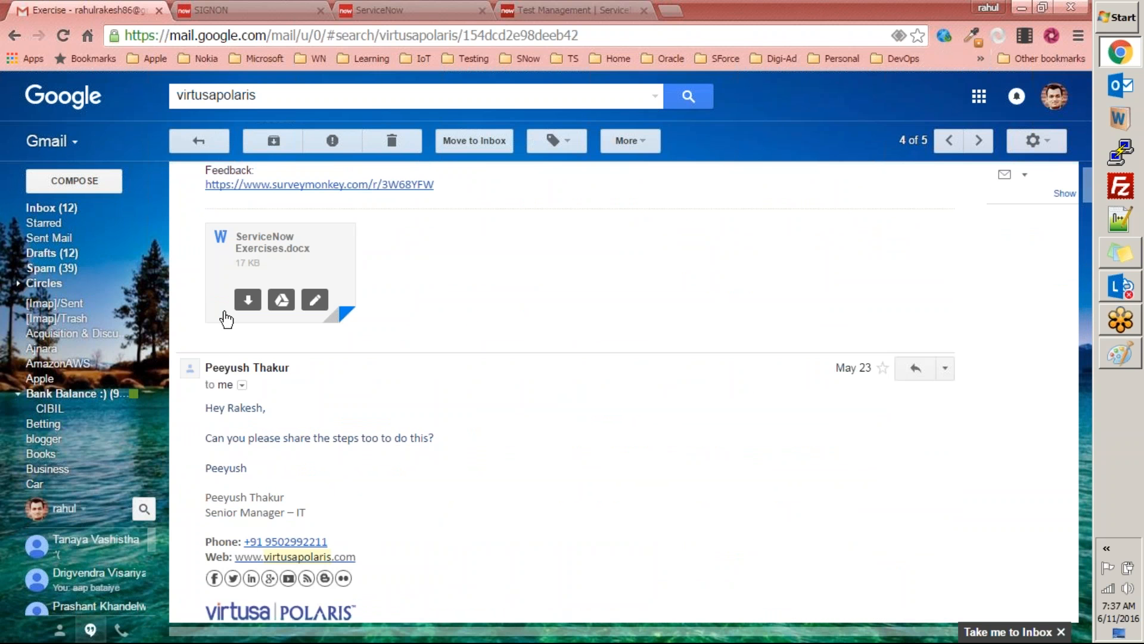
click(248, 307)
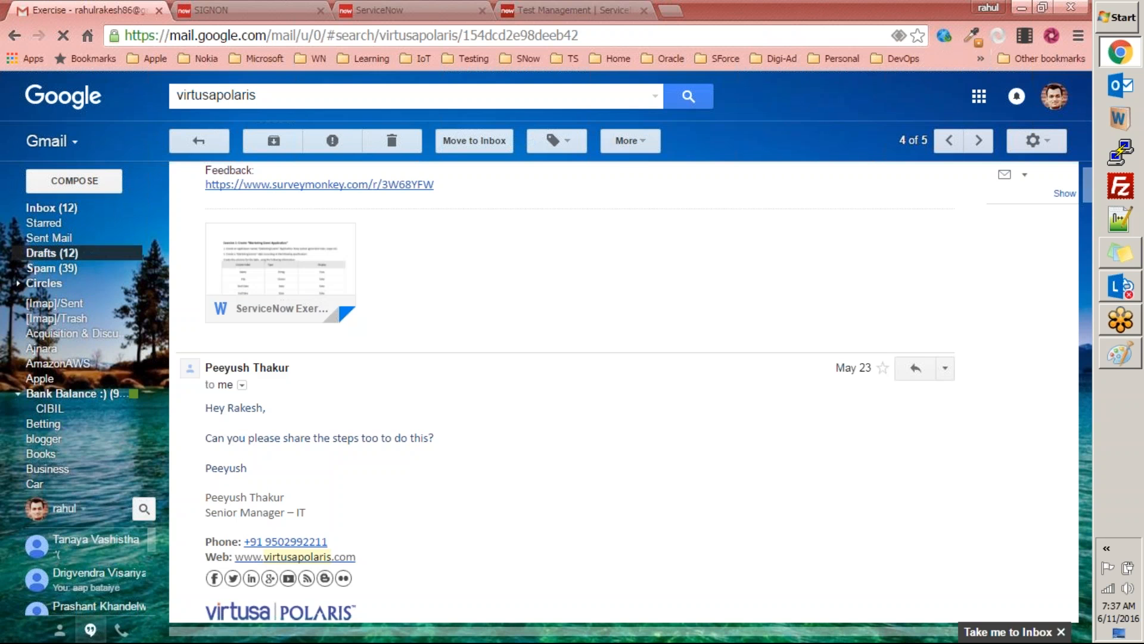
click(60, 208)
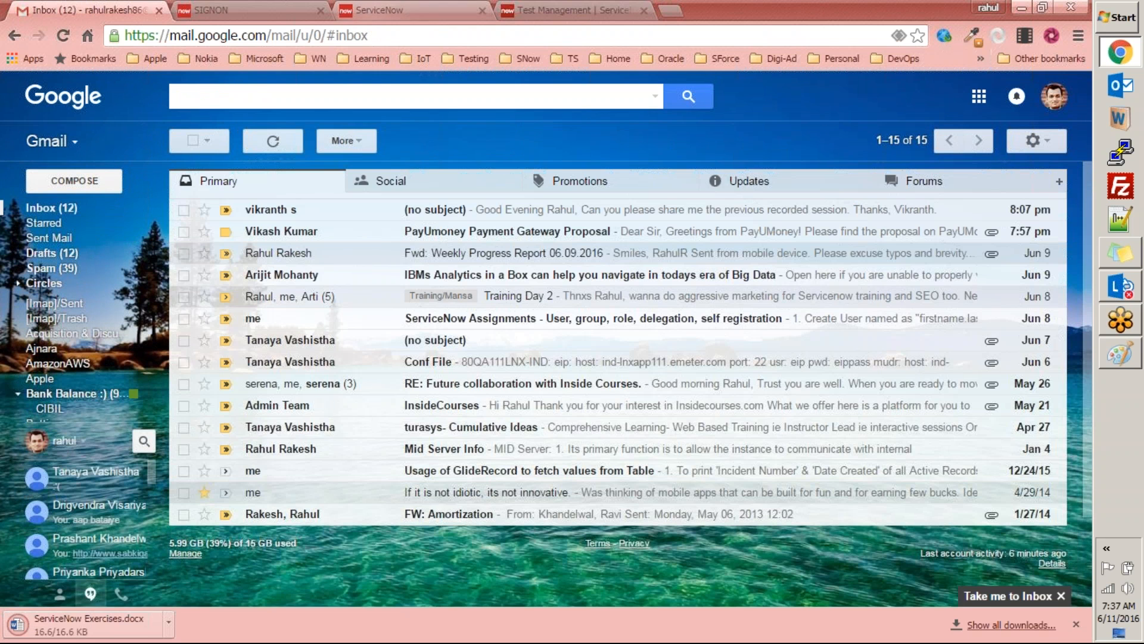
click(381, 10)
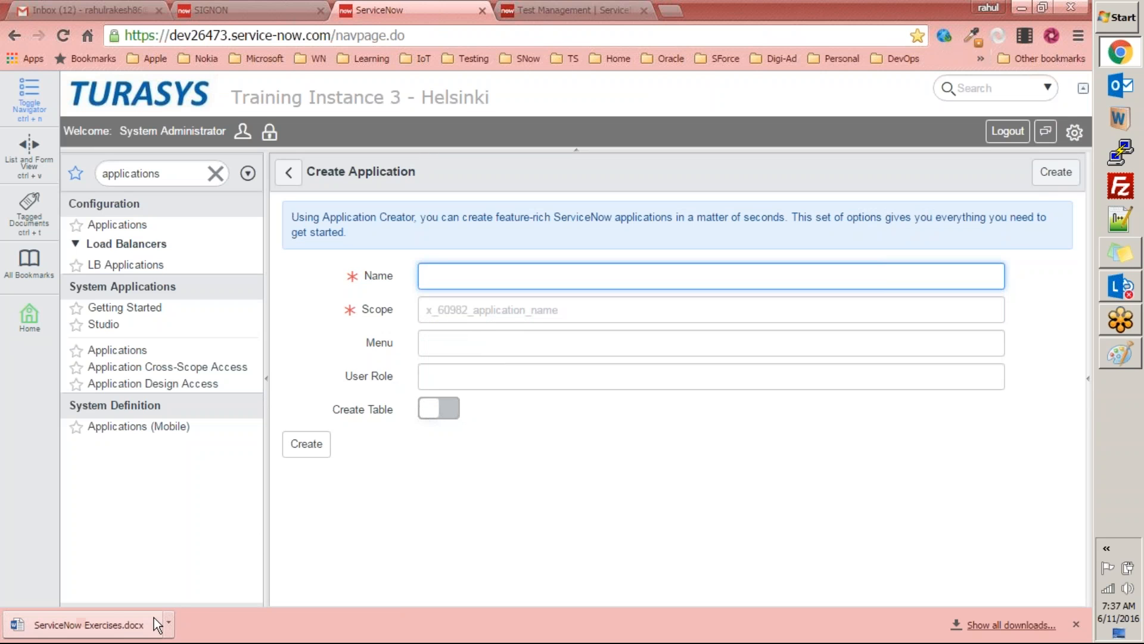
Step: Open the downloaded ServiceNow Exercises.docx in Word, enable editing, and read through the "Marketing Event Application" exercise
click(122, 623)
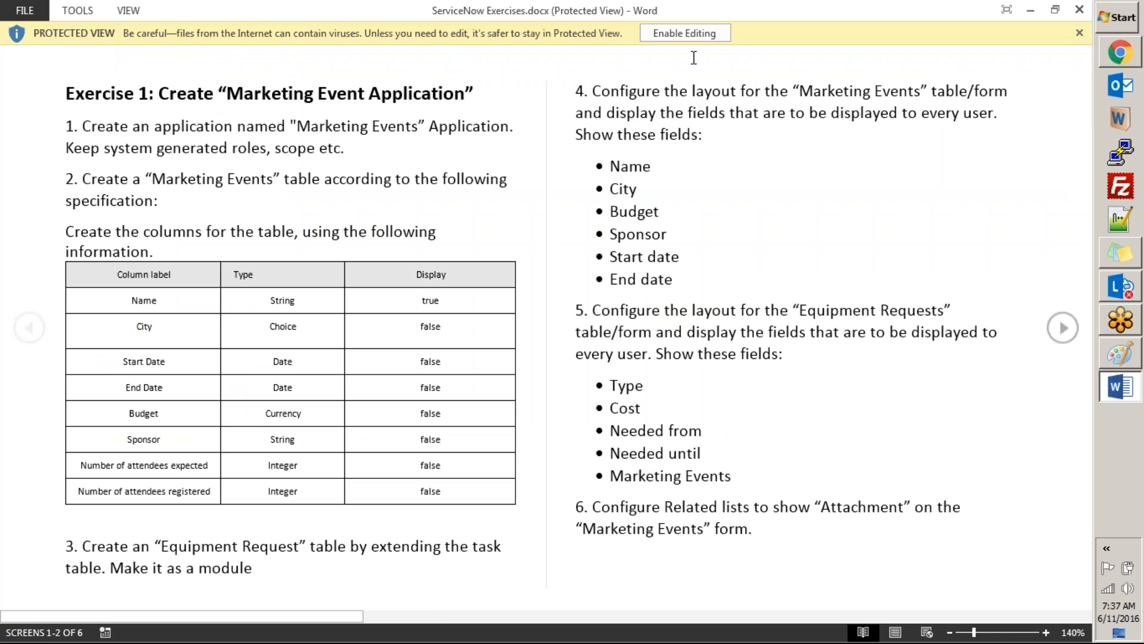
click(689, 32)
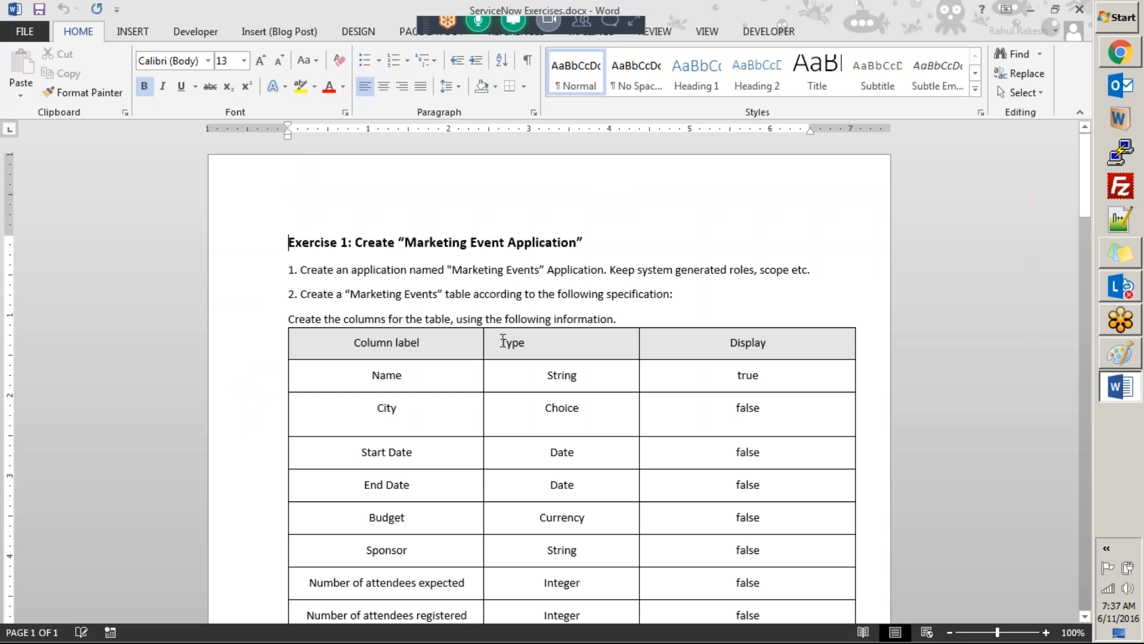
click(503, 363)
scroll(503, 365, down, 7)
scroll(510, 374, down, 7)
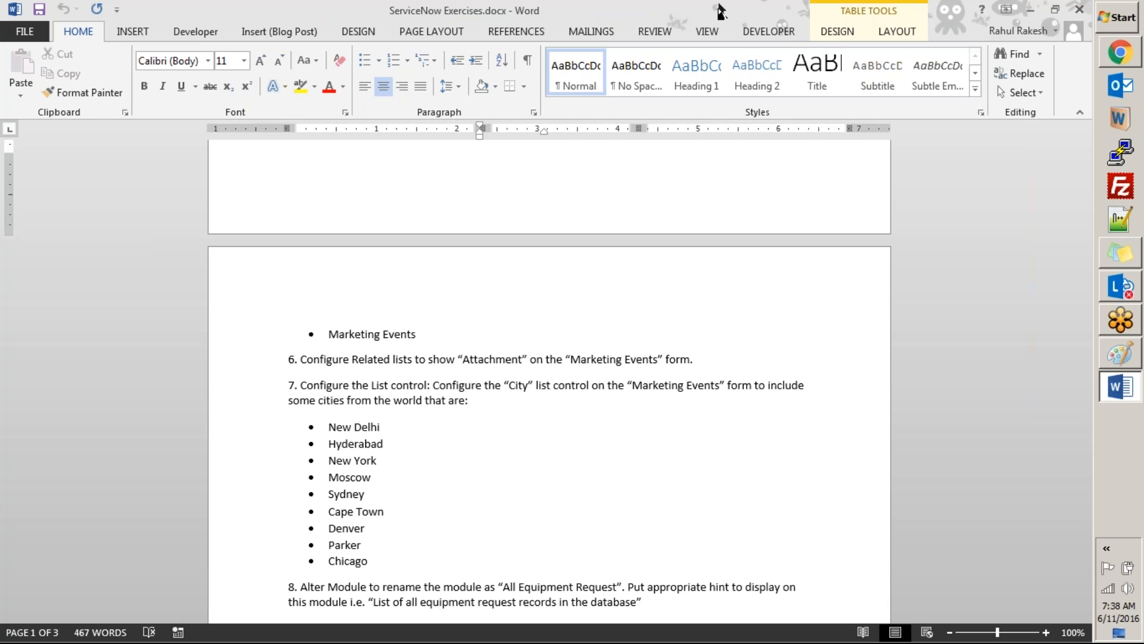
scroll(548, 381, up, 10)
scroll(548, 381, up, 6)
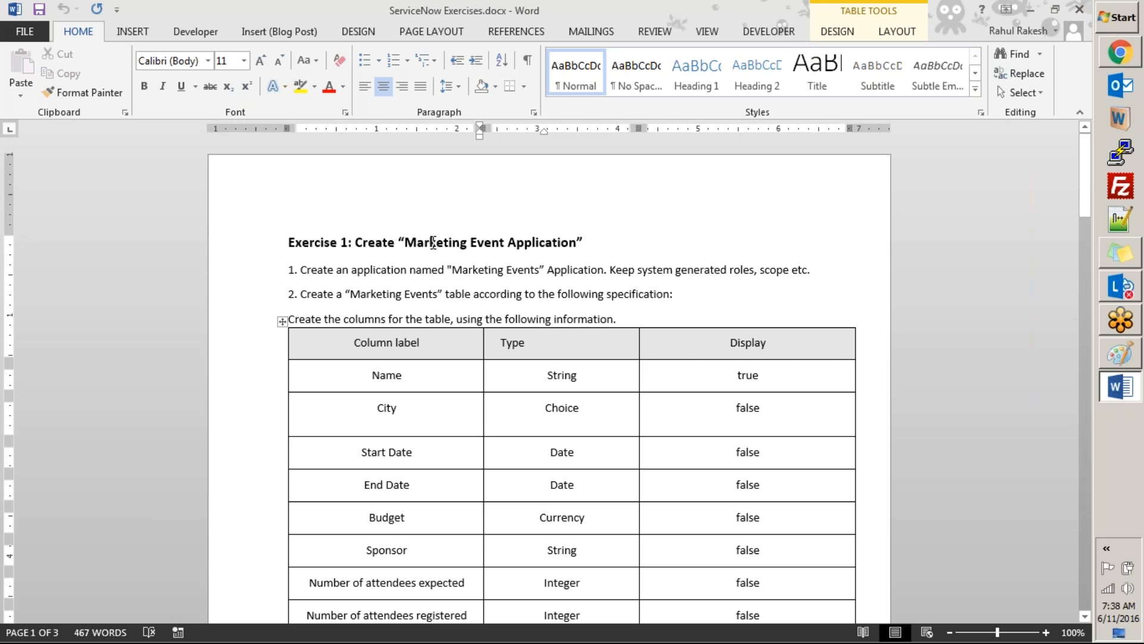
Step: Review the Exercise 1 requirements, from the Marketing Events table columns to the form layout fields, and return to the exercise heading
click(505, 293)
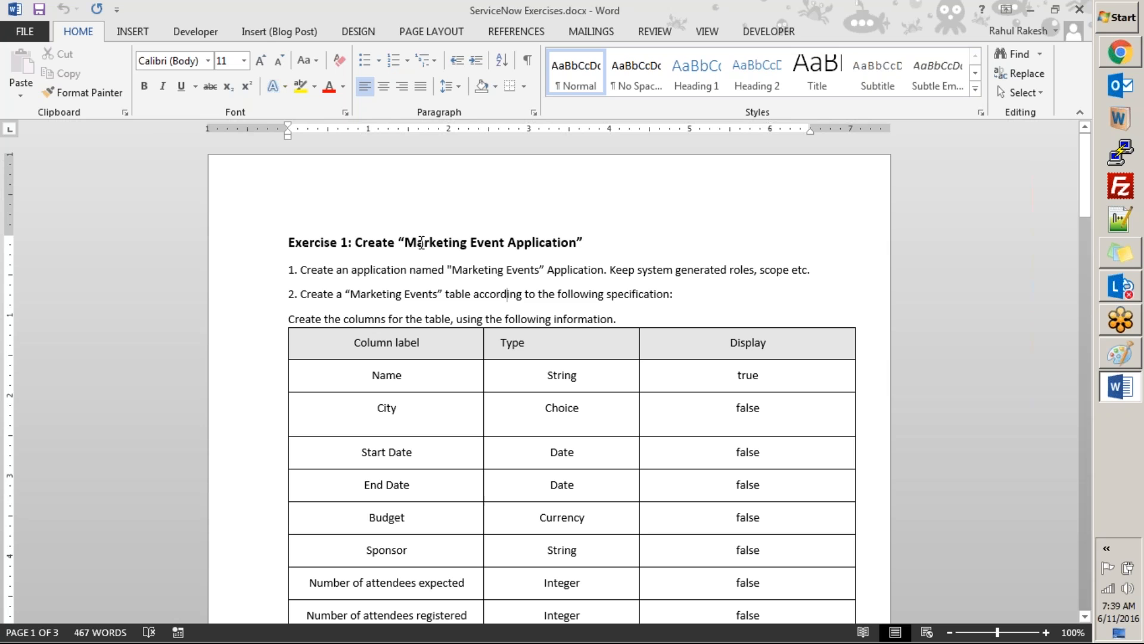
click(548, 228)
scroll(549, 228, down, 7)
scroll(549, 382, down, 8)
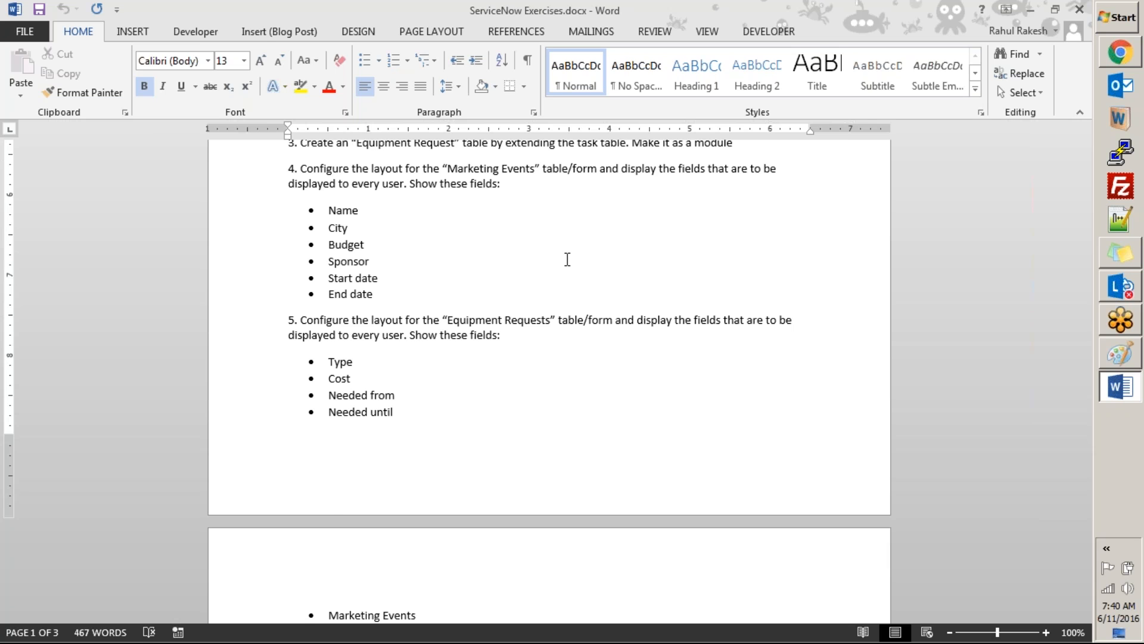
click(567, 260)
scroll(568, 259, up, 10)
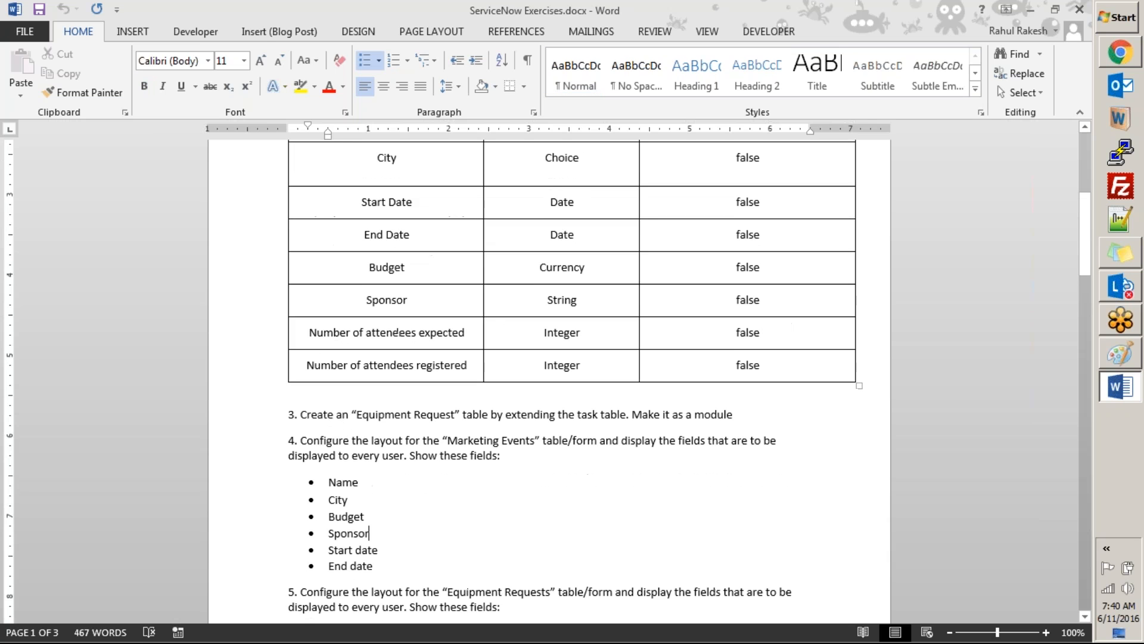
scroll(568, 259, up, 4)
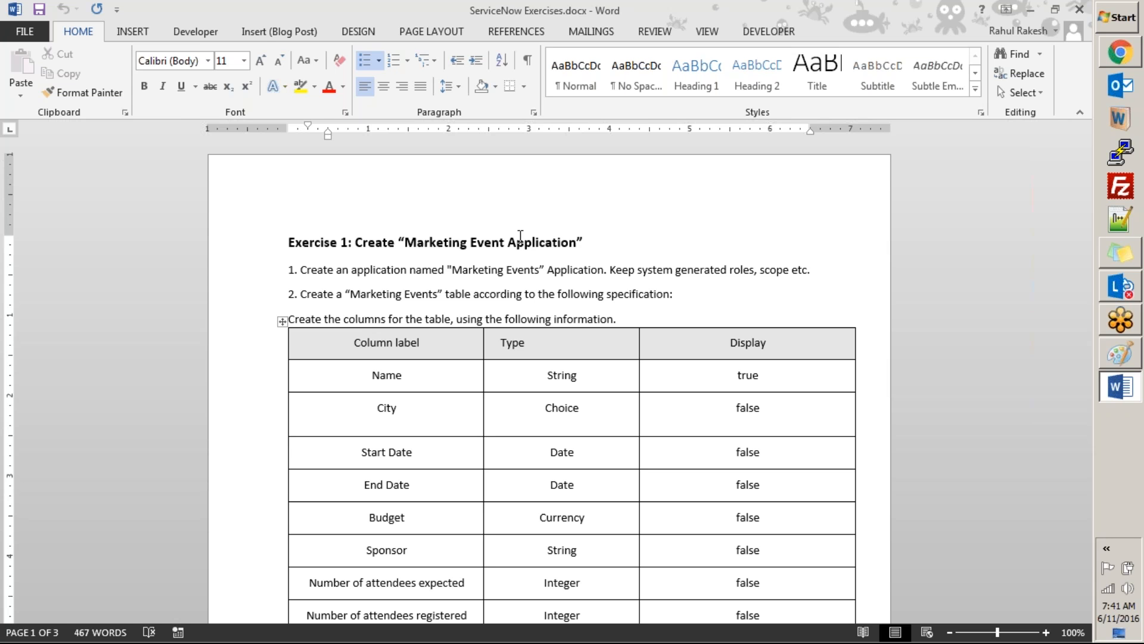
Step: Read exercise tasks 1 to 3 on the Marketing Events application, its table columns and the Equipment Request table
click(790, 302)
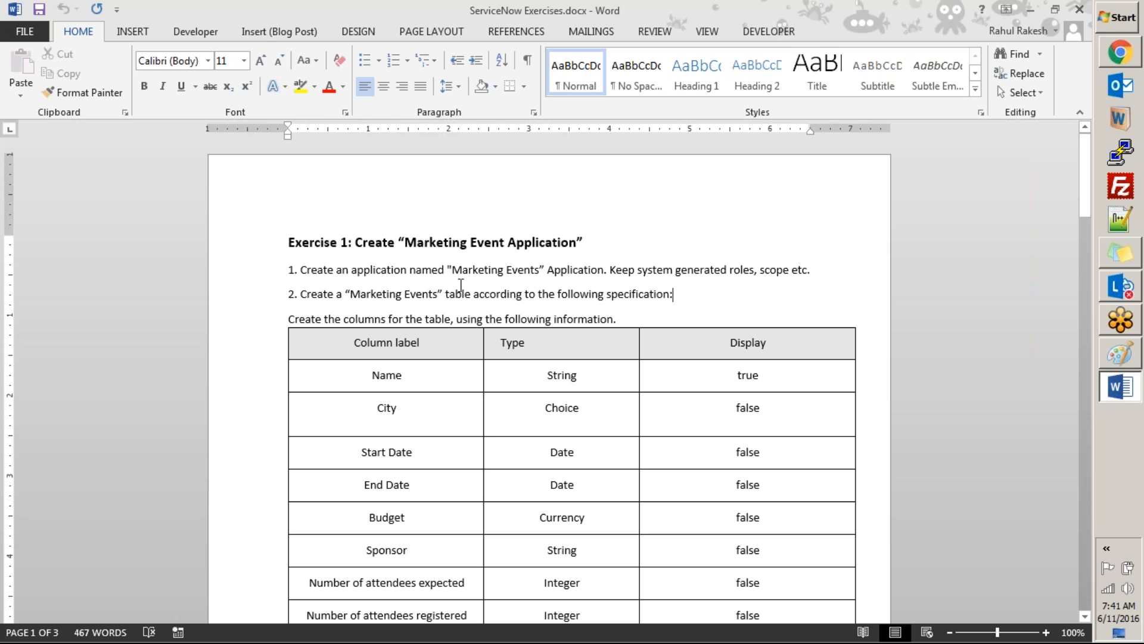
click(447, 269)
click(527, 258)
scroll(506, 370, down, 6)
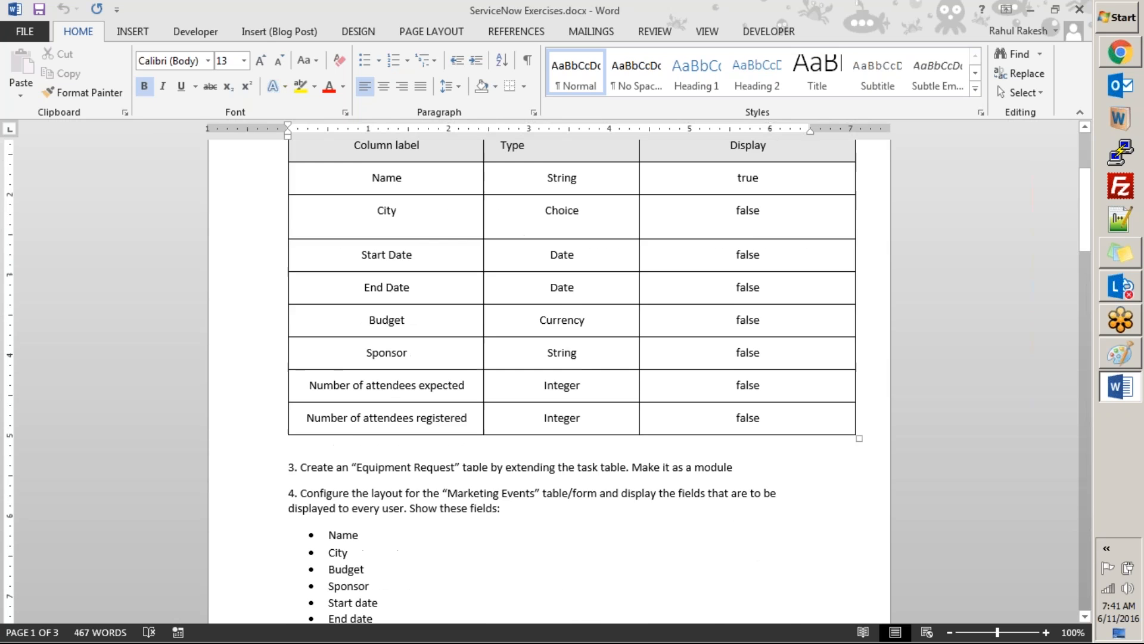
scroll(306, 403, down, 3)
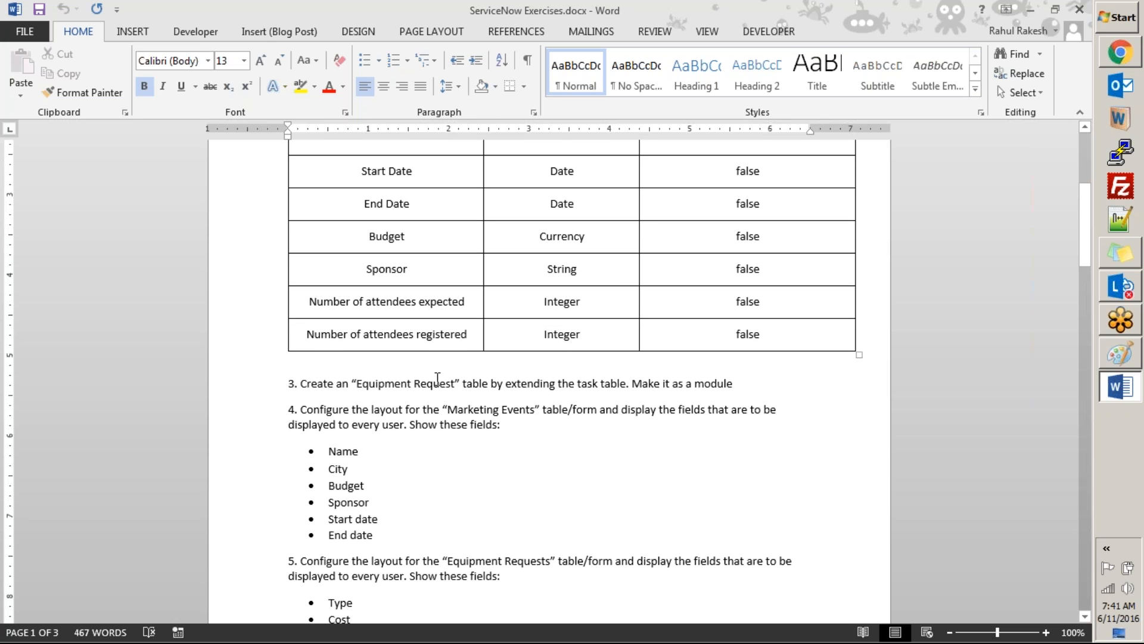
click(434, 382)
drag(683, 384, 687, 384)
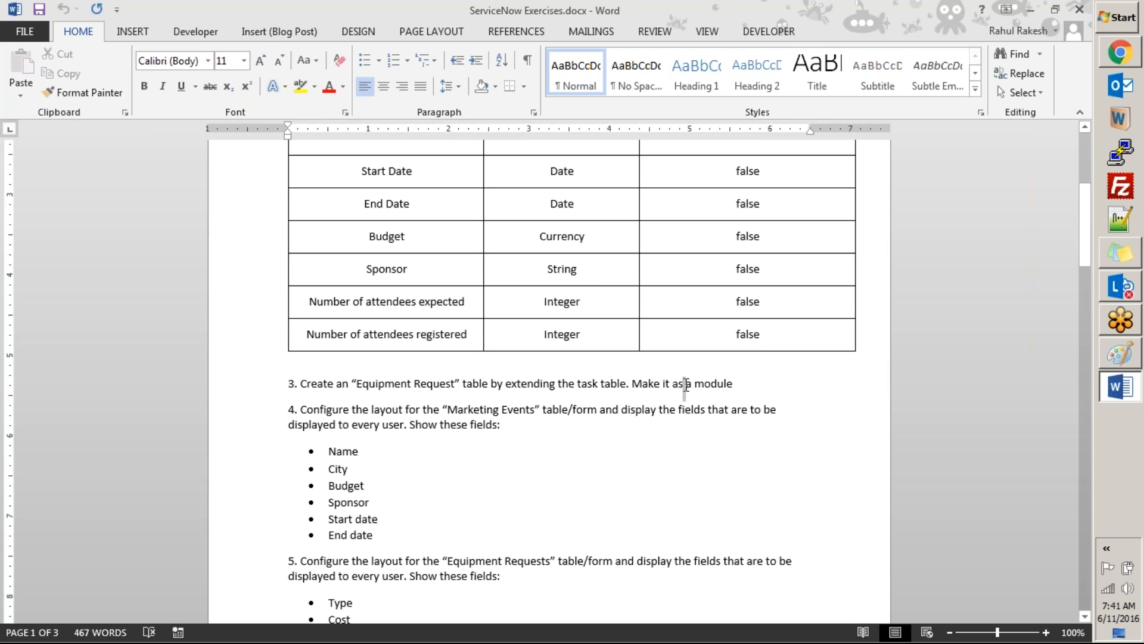
click(756, 391)
scroll(644, 401, down, 3)
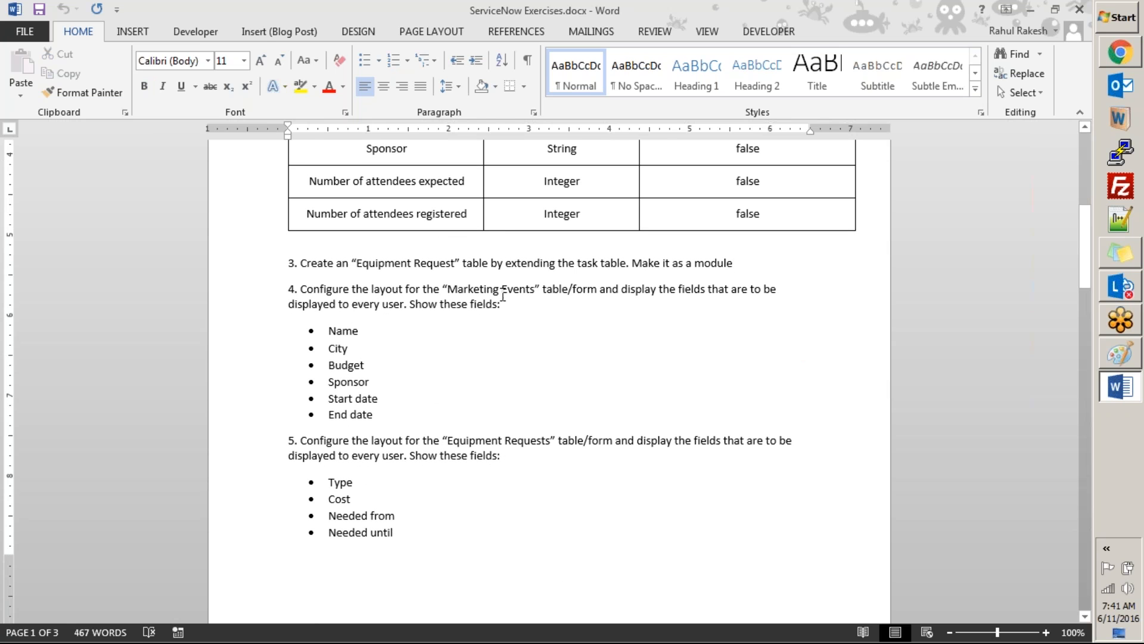
Step: Read the remaining exercise tasks, from the form layouts in task 4 to publishing in task 15, and return to the document's start
scroll(421, 430, down, 2)
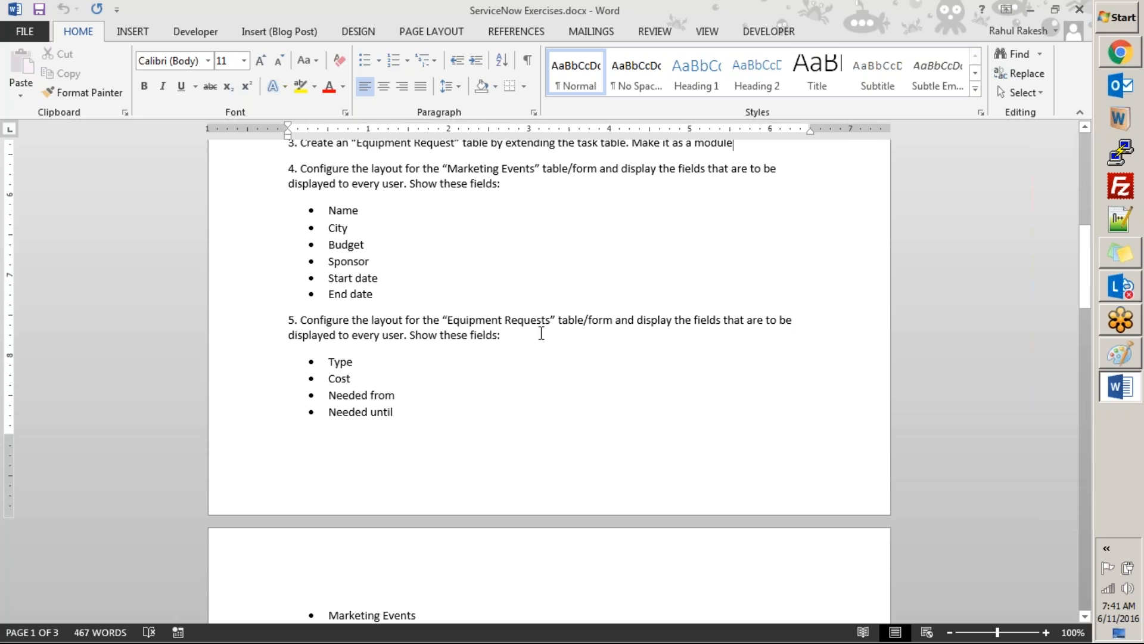
scroll(503, 376, down, 9)
click(328, 317)
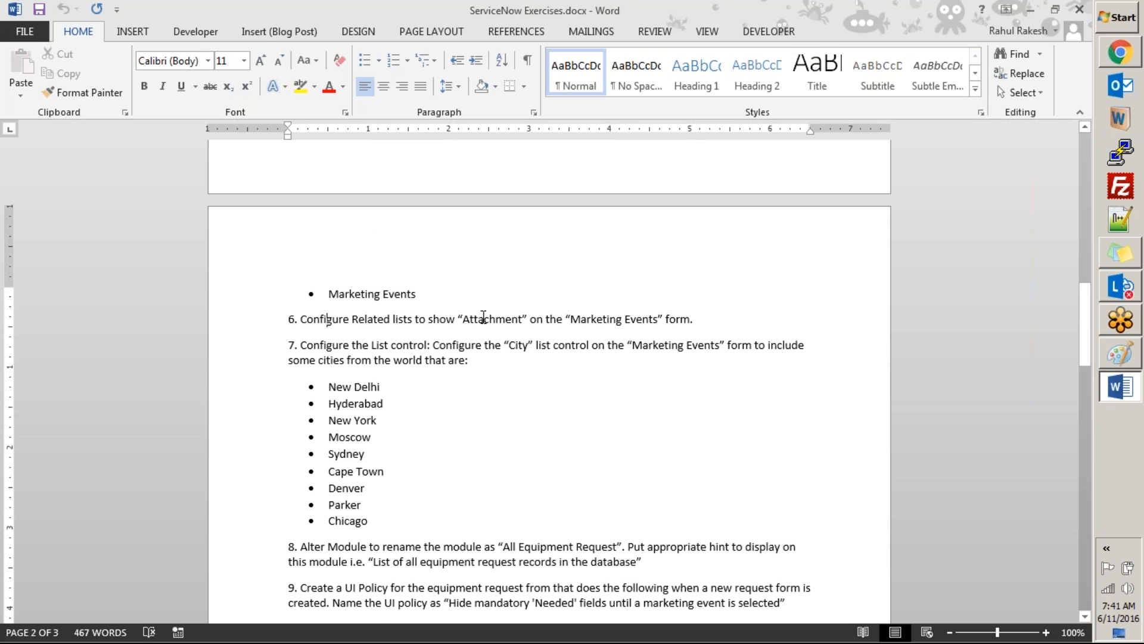
click(705, 323)
scroll(396, 428, down, 2)
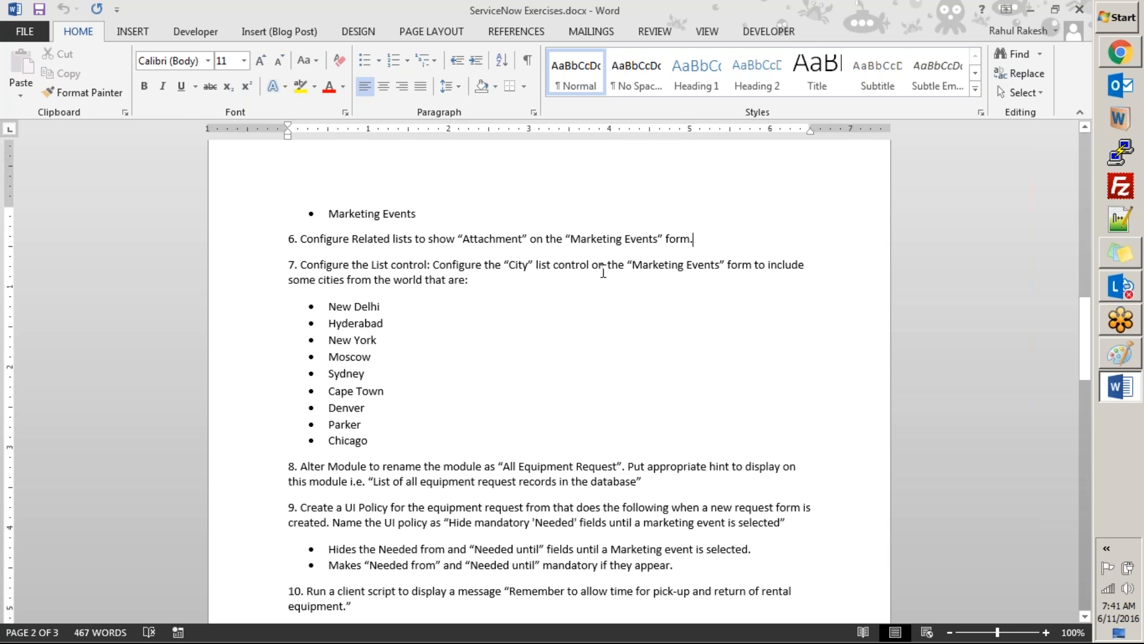
scroll(370, 426, down, 3)
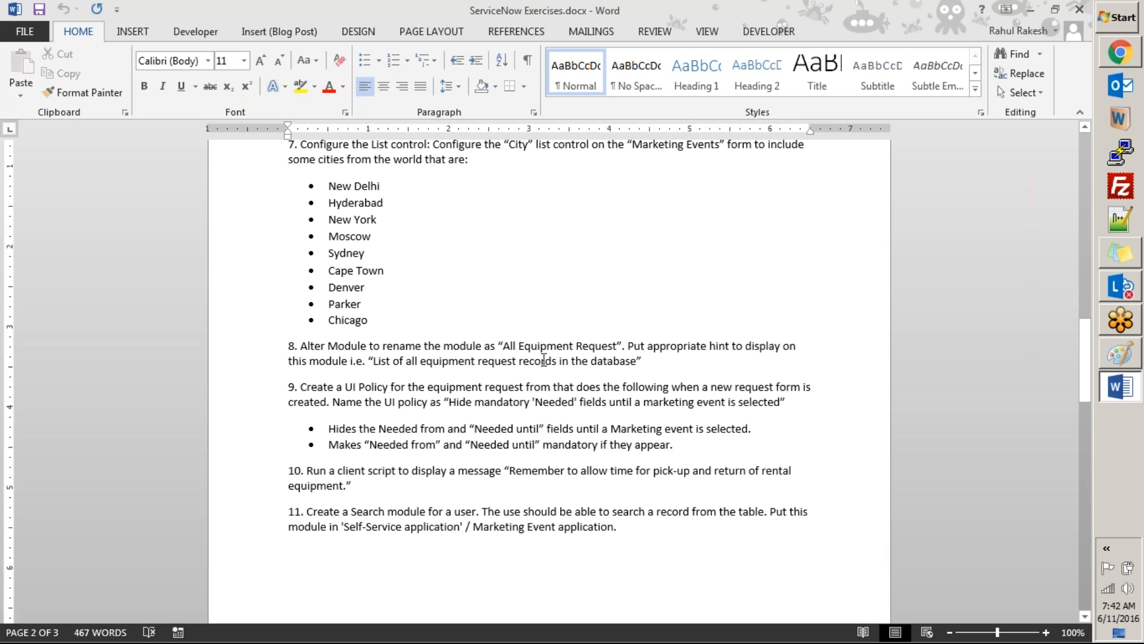
scroll(544, 596, down, 15)
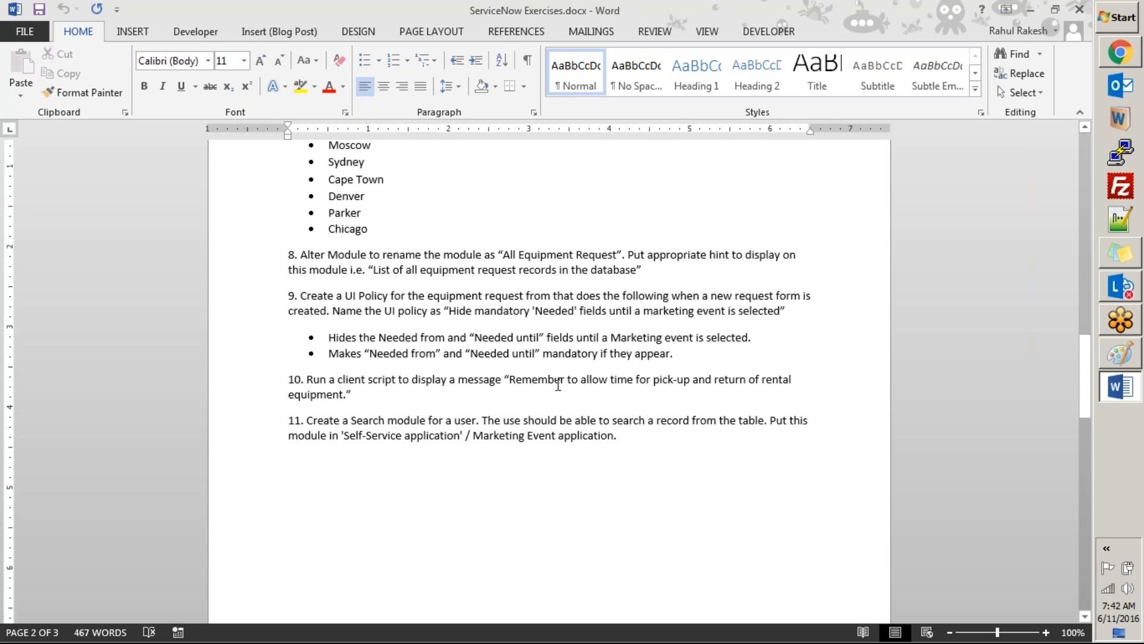
scroll(531, 564, down, 5)
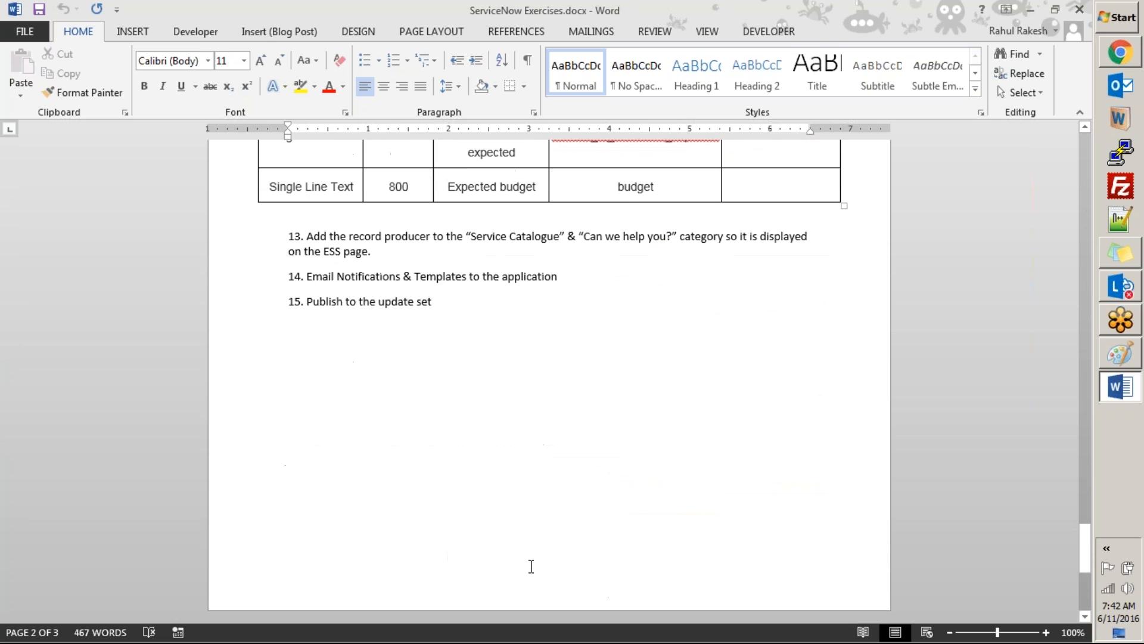
scroll(531, 565, up, 6)
scroll(549, 381, up, 3)
key(ctrl+Home)
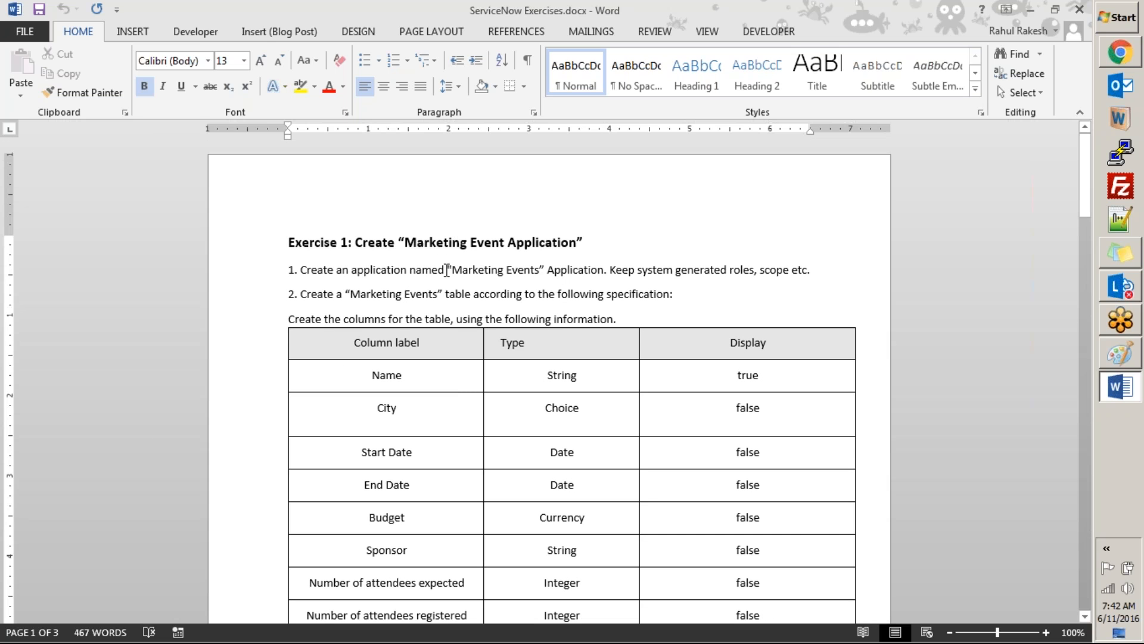
Step: Switch to the Create Application form in ServiceNow, enter "Marketing Events" as the application name, and copy that name
key(alt+Tab)
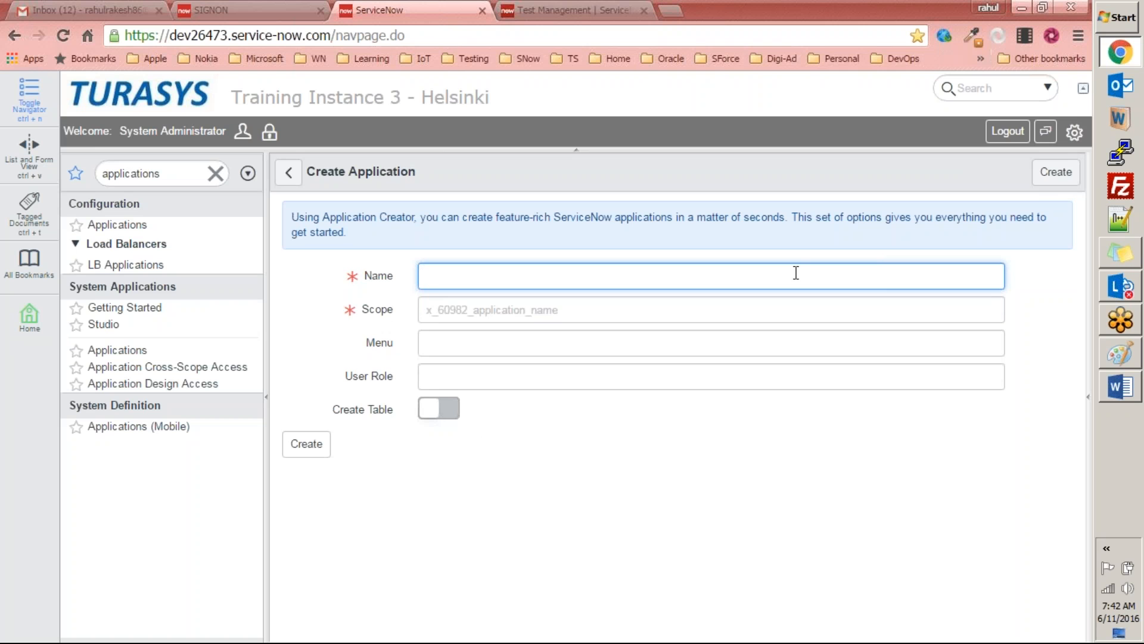
text(Marketing Events)
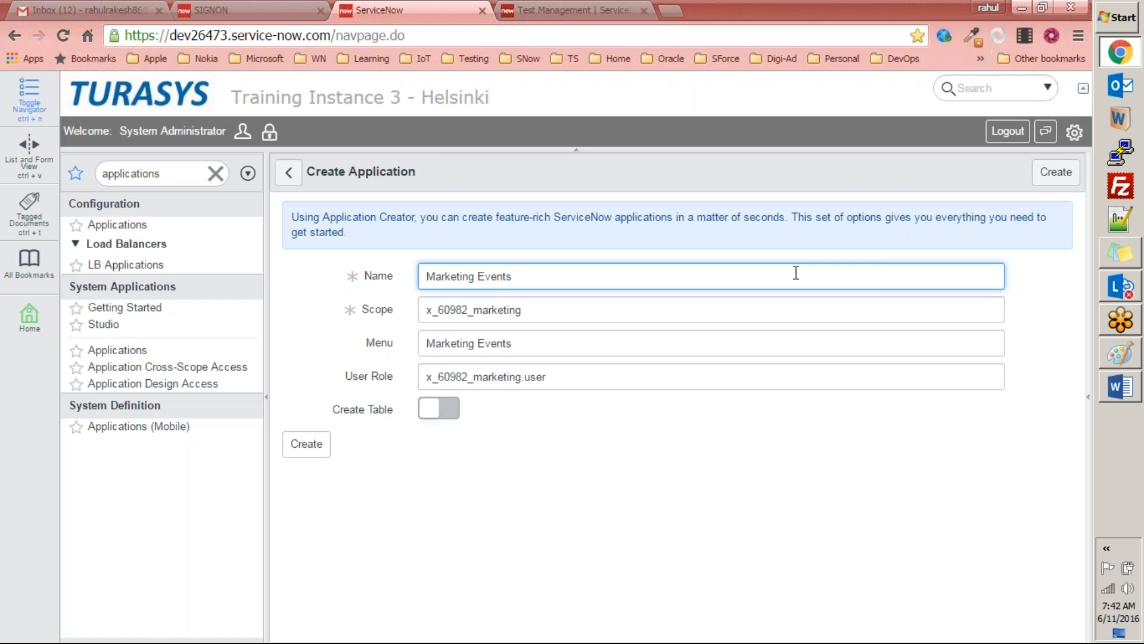
drag(583, 278, 424, 280)
key(ctrl+c)
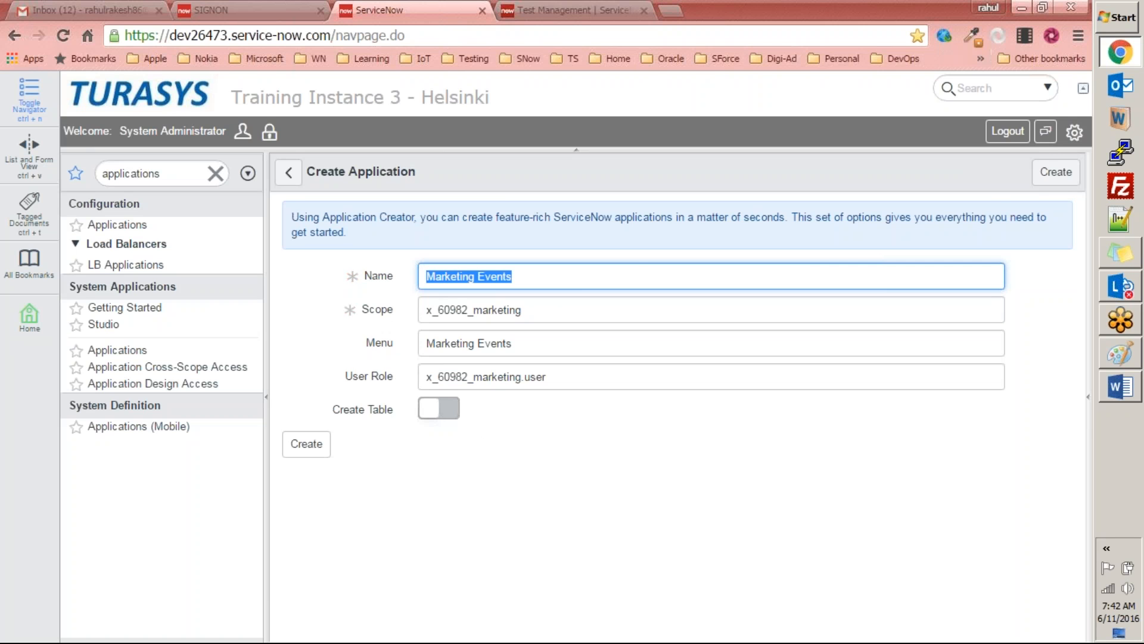
click(1026, 163)
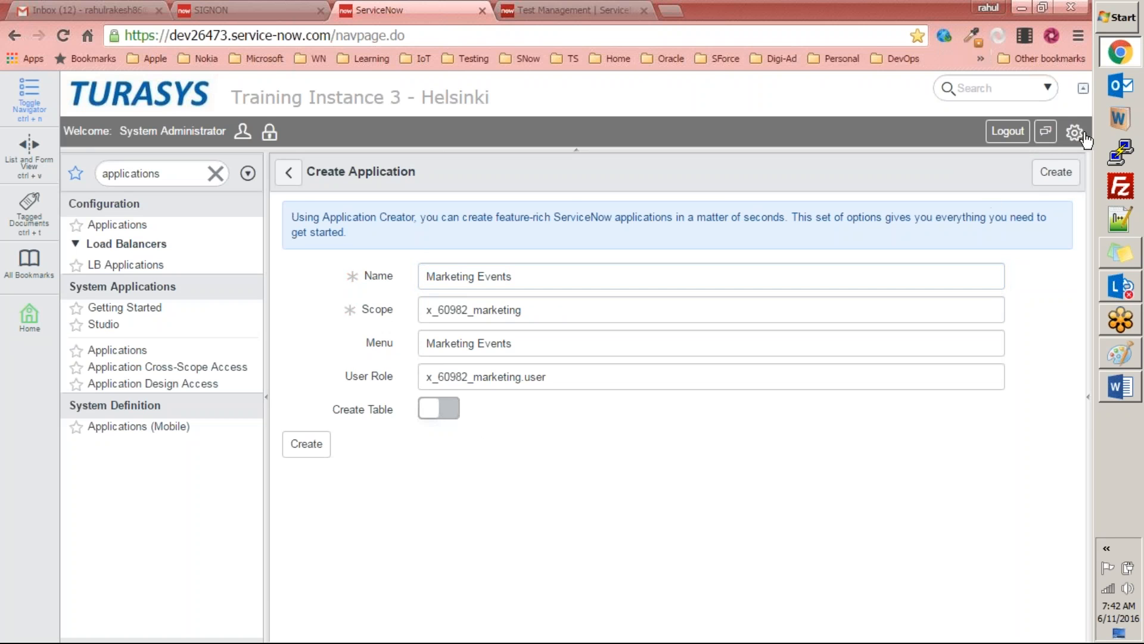
Step: Open the system settings and check which application and update set are selected, looking through the available choices for both
click(1074, 137)
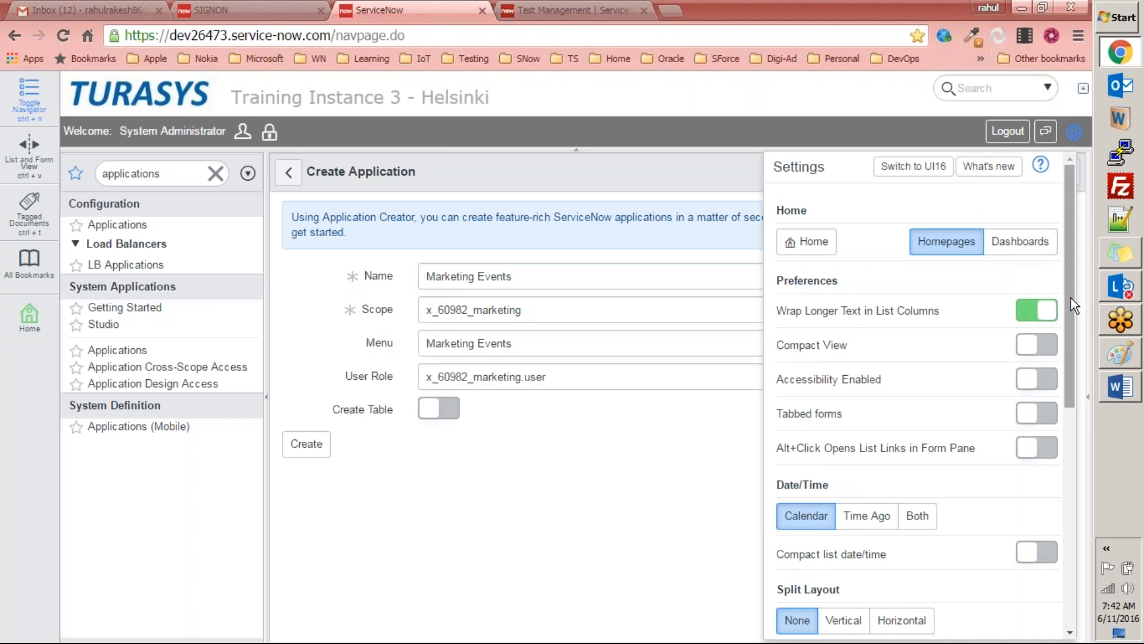
scroll(1071, 298, down, 1)
drag(1067, 310, 1056, 536)
click(838, 322)
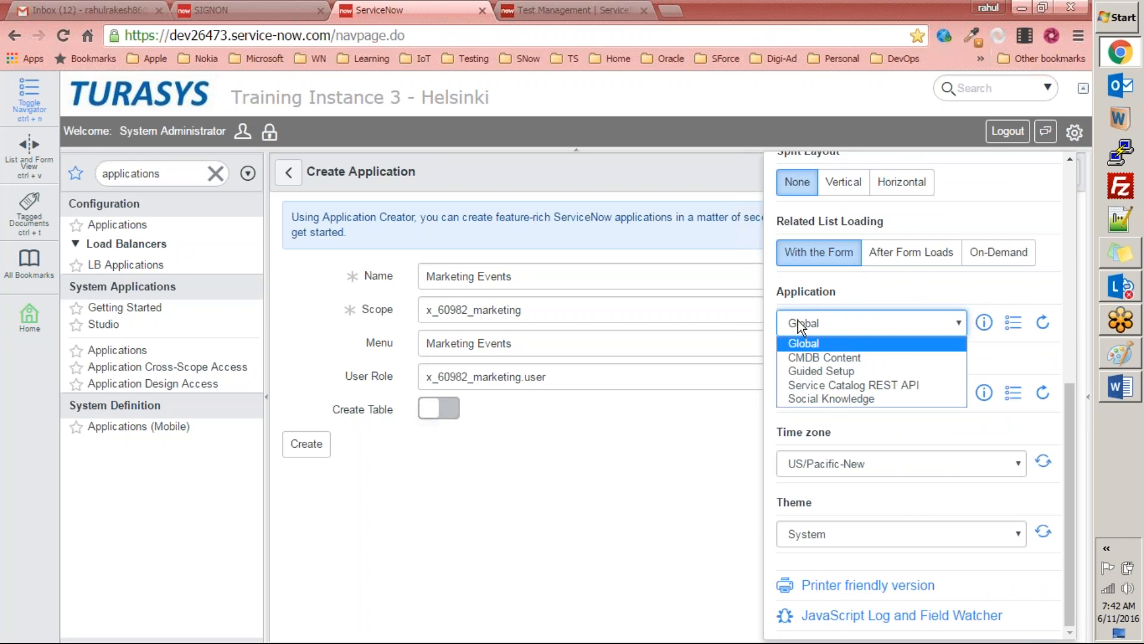
click(810, 344)
click(828, 396)
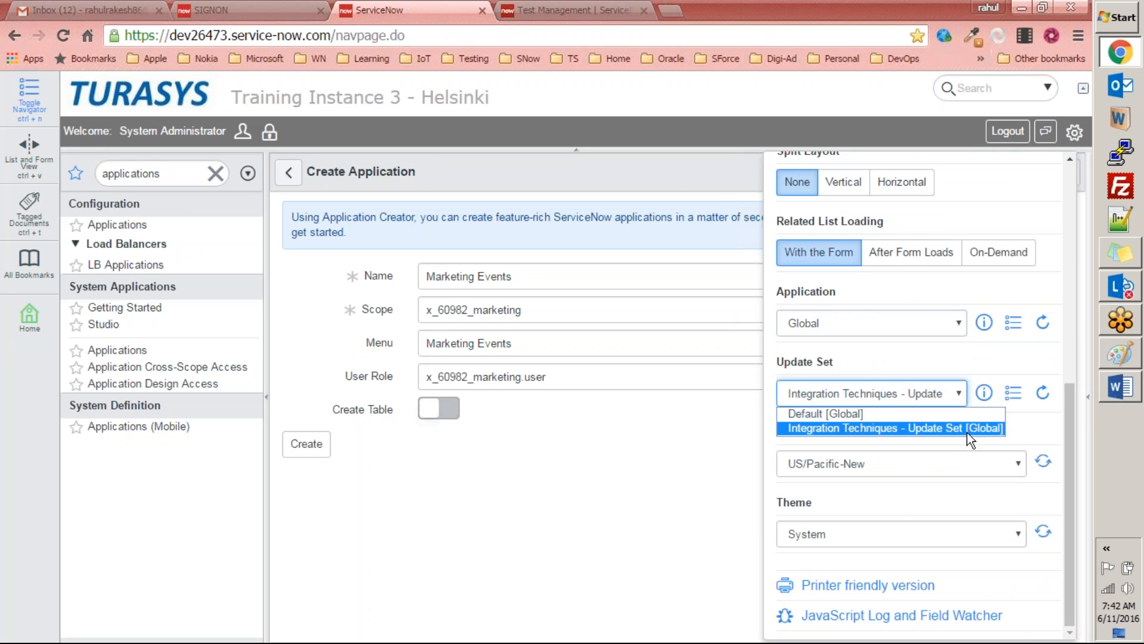
click(864, 355)
click(853, 395)
click(863, 366)
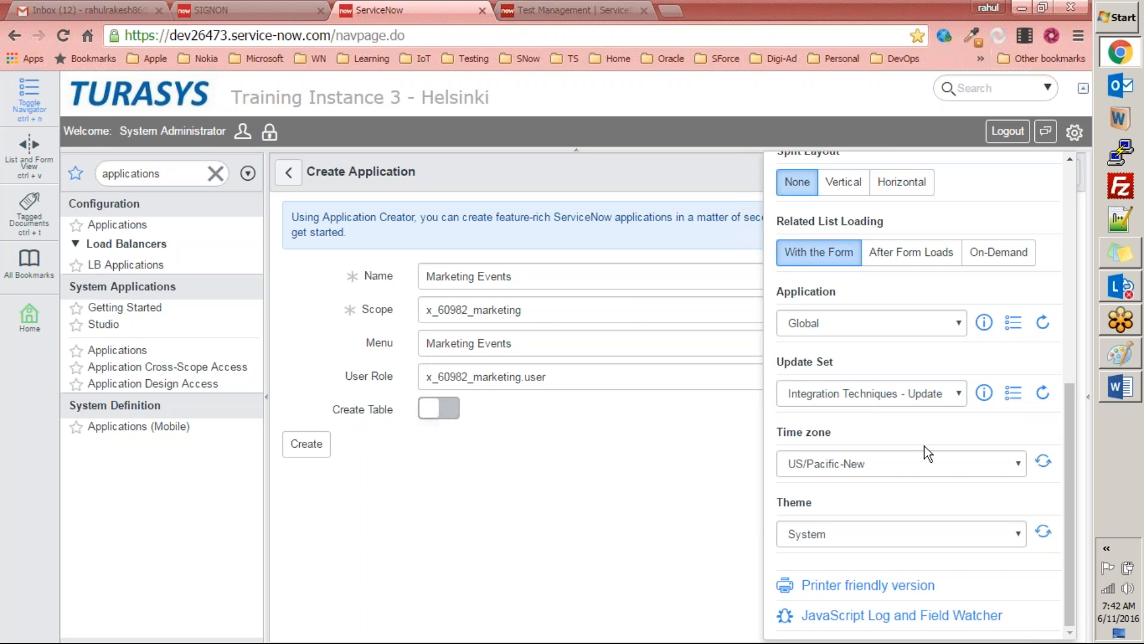
Step: Filter the navigator for "update", open Local Update Sets, leaving the unsaved application form, and start a new update set
click(193, 172)
text(up)
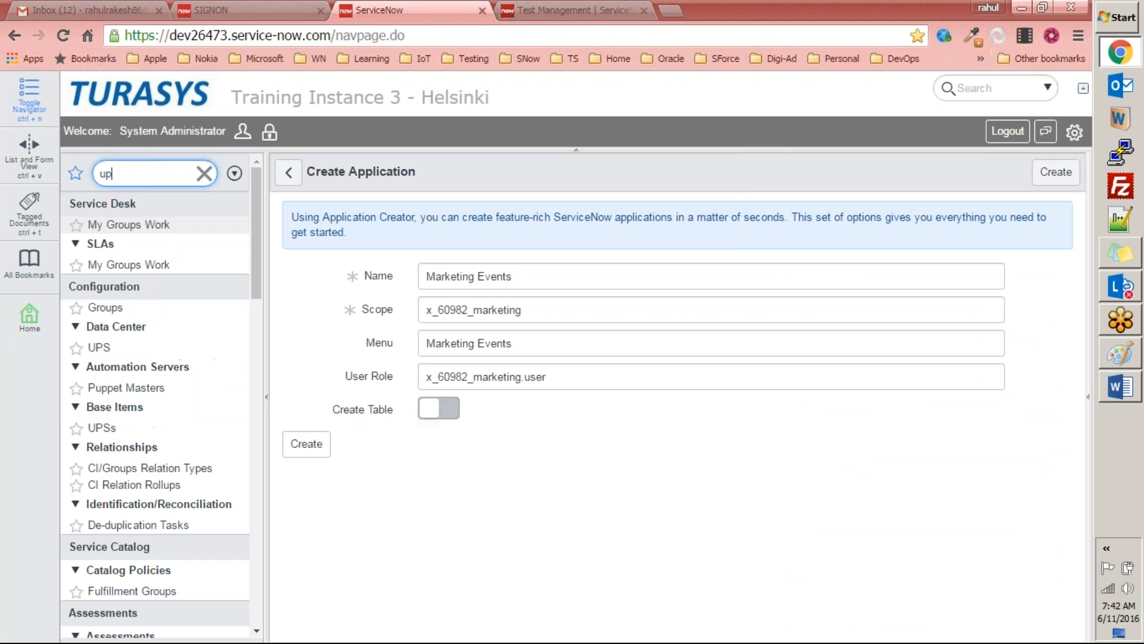
text(date)
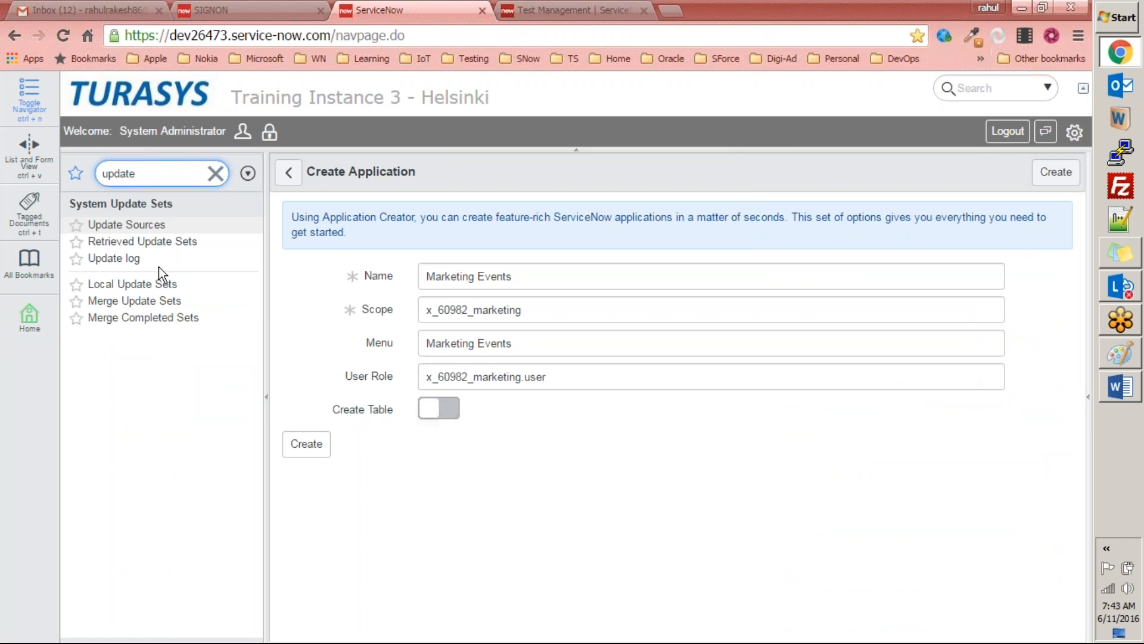
click(122, 283)
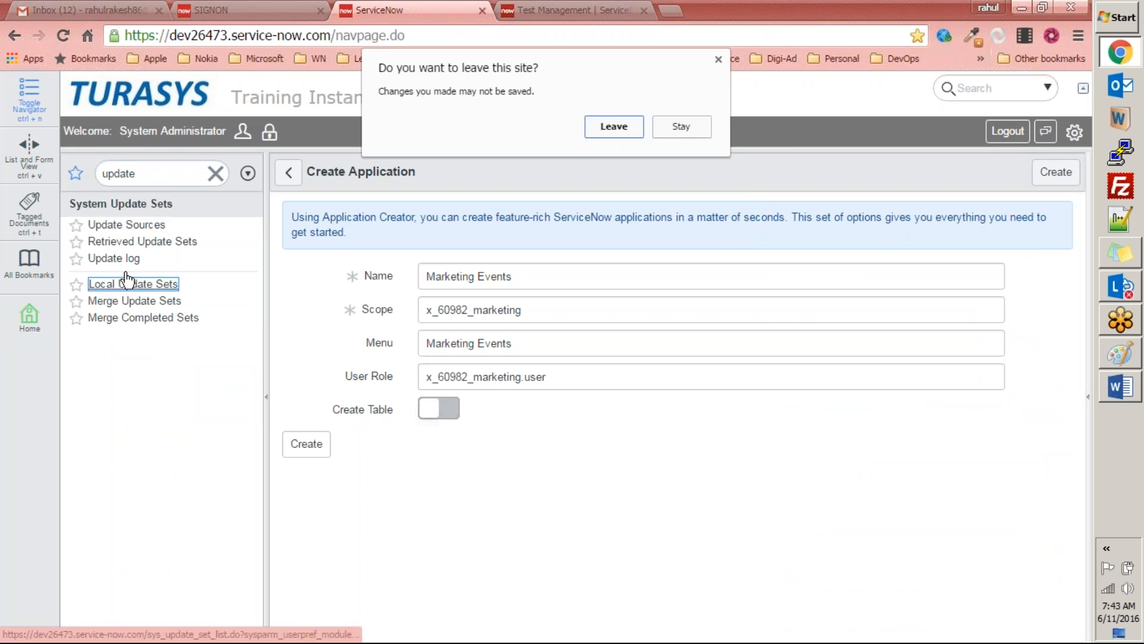
click(607, 125)
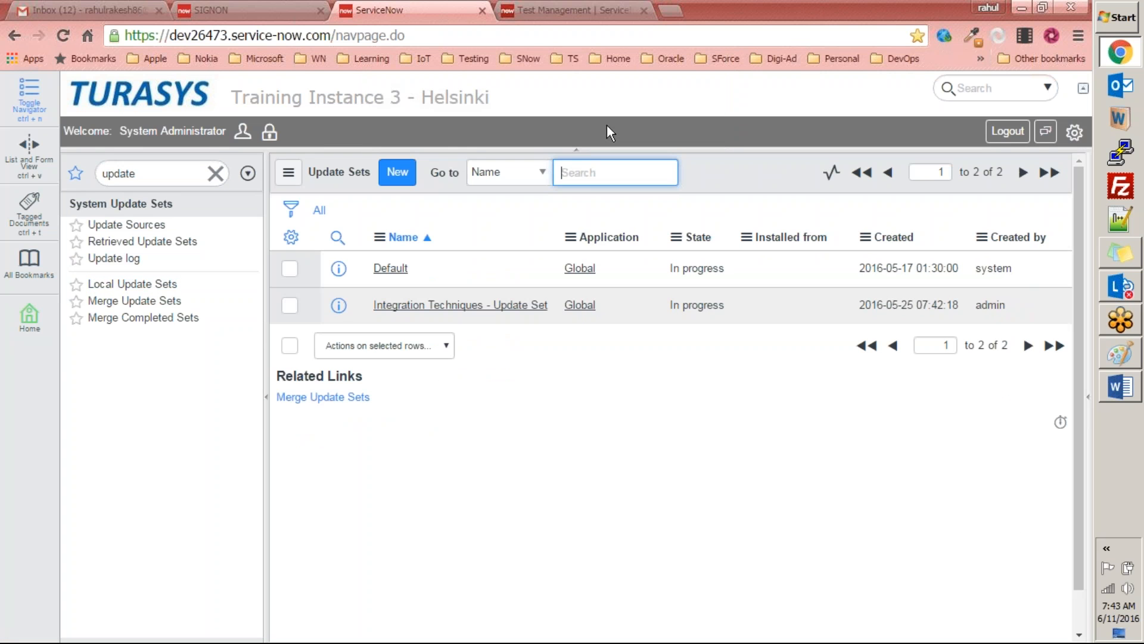
click(397, 172)
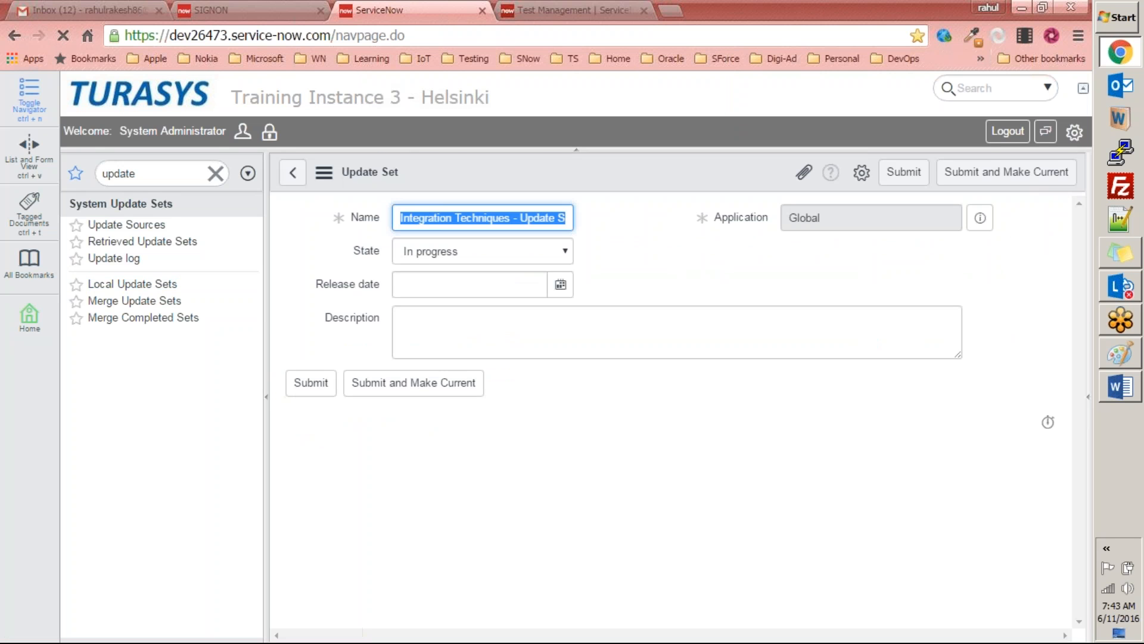
Step: Name the new update set "Marketing Events App - Update Set", reusing the copied application name
text(M)
key(BackSpace)
key(ctrl+v)
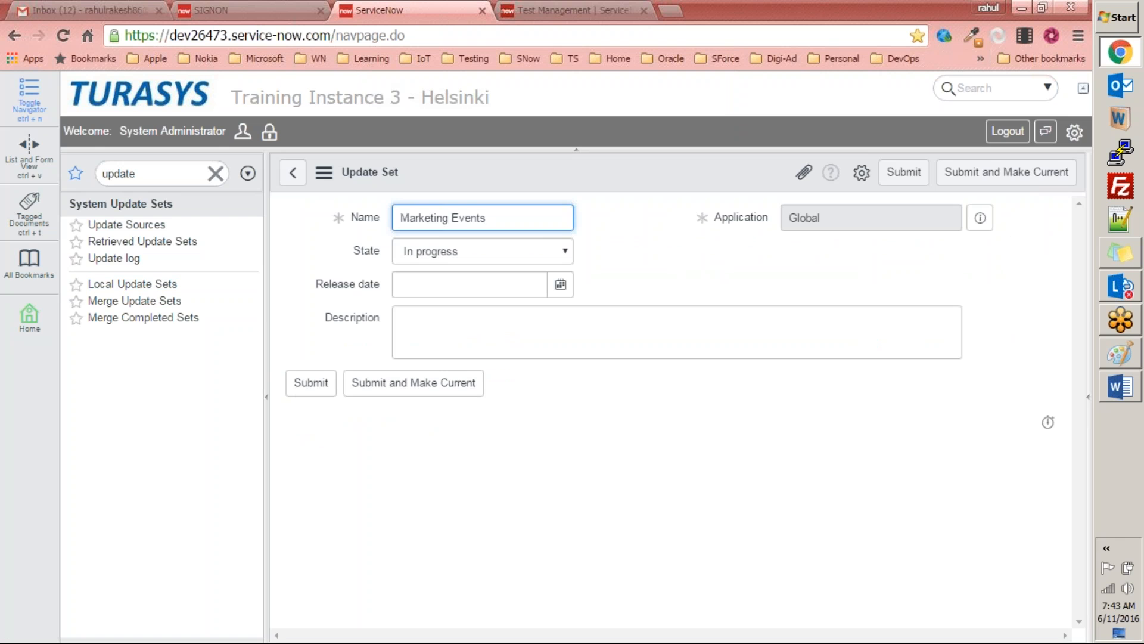
text(App -Update Set)
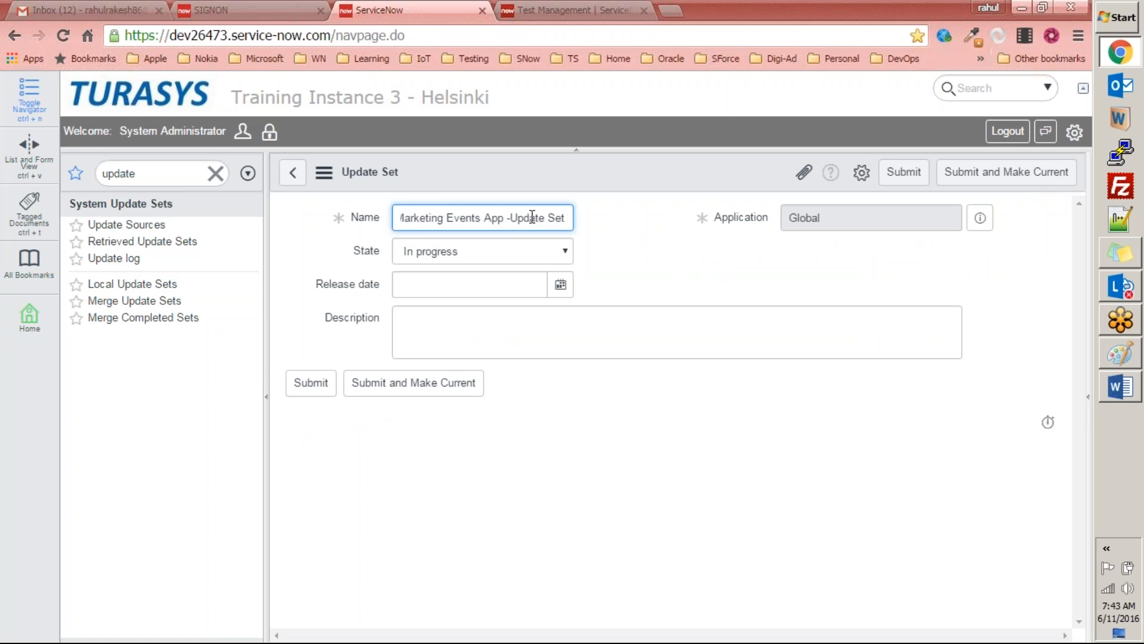
click(511, 221)
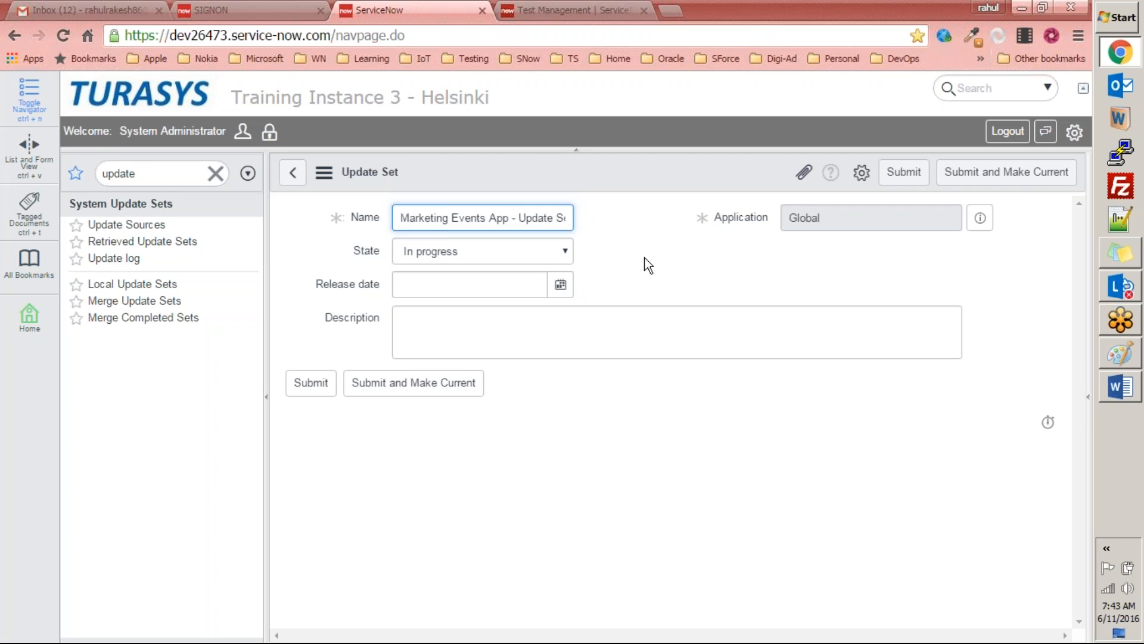
Step: Enter the update set description "Use this update set to keep all the changes related to Marketing event application at one place"
click(570, 334)
text(To use)
key(ctrl+a)
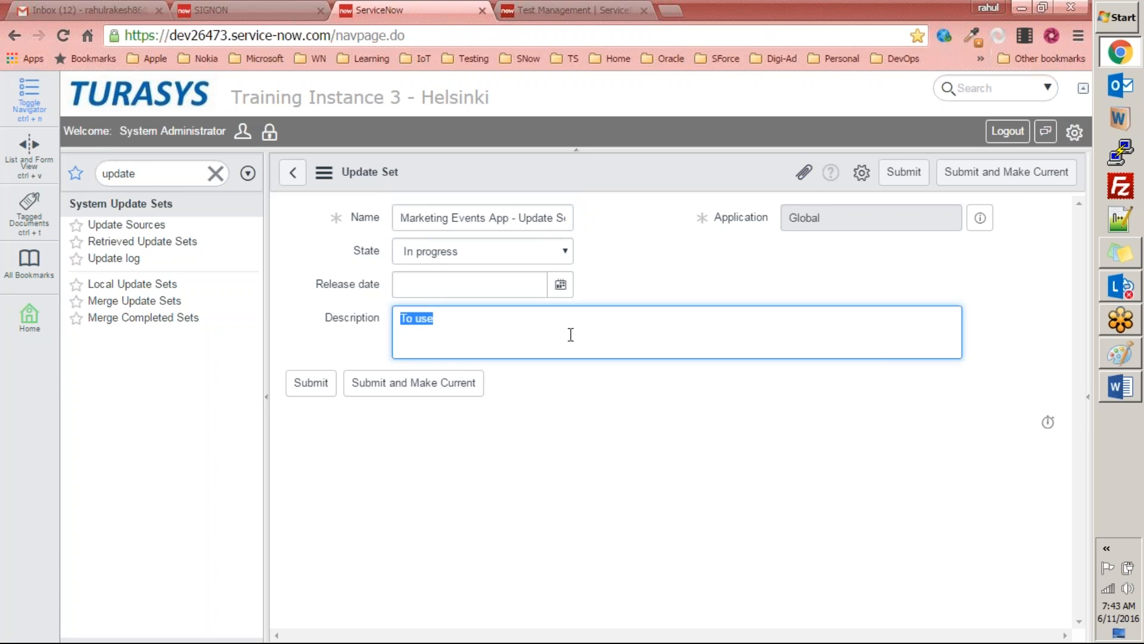
text(Use this update set to )
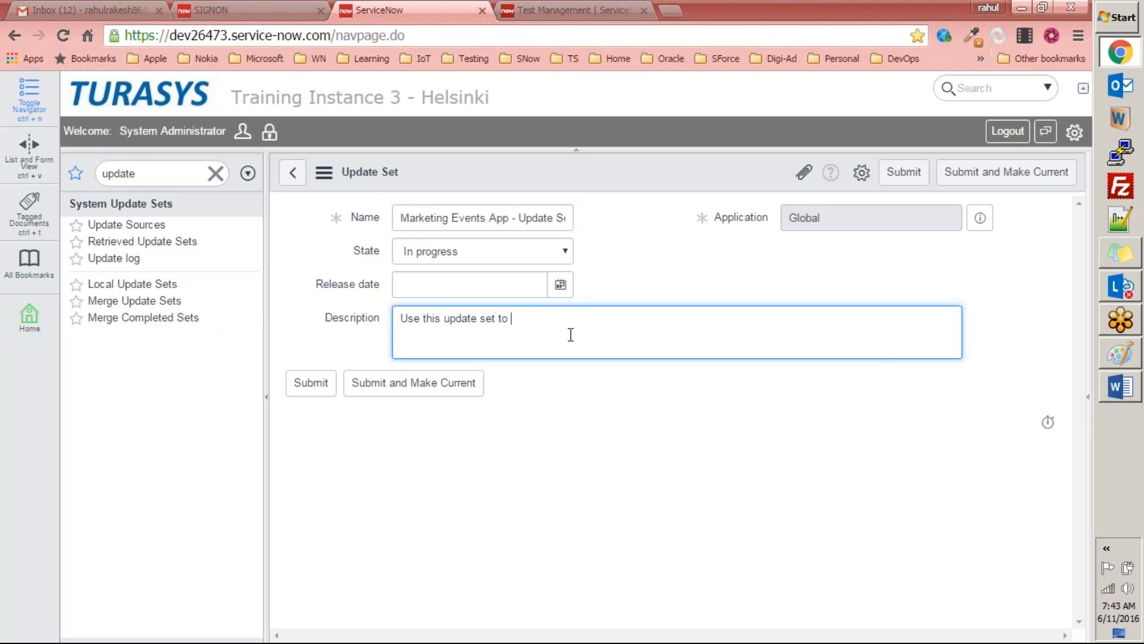
text(keep all the changes related to )
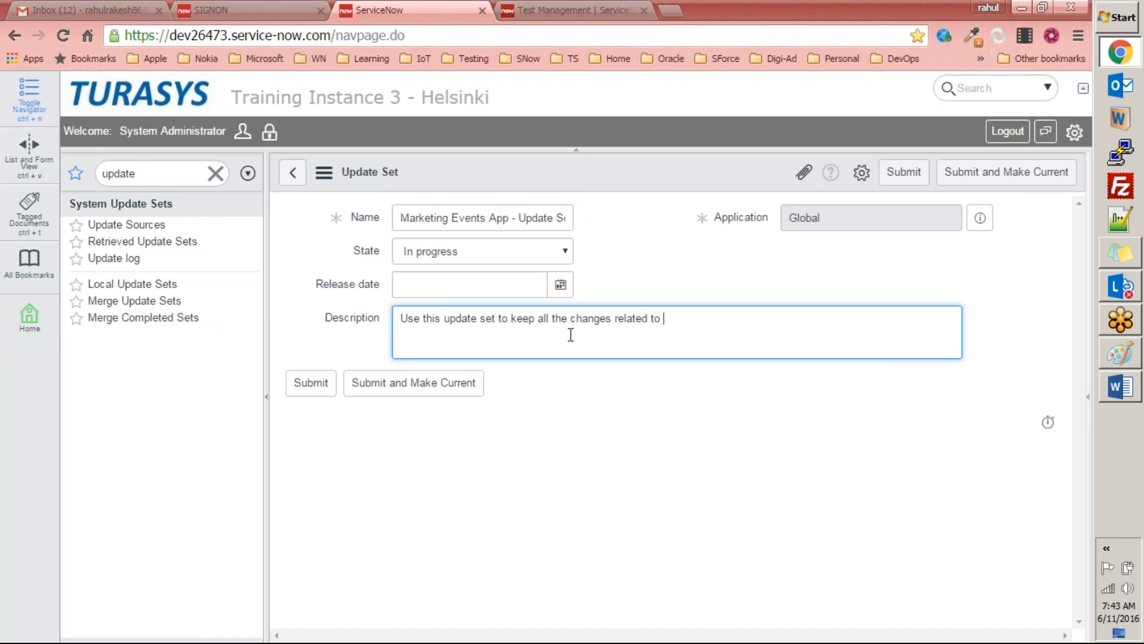
text(Marketing event applic)
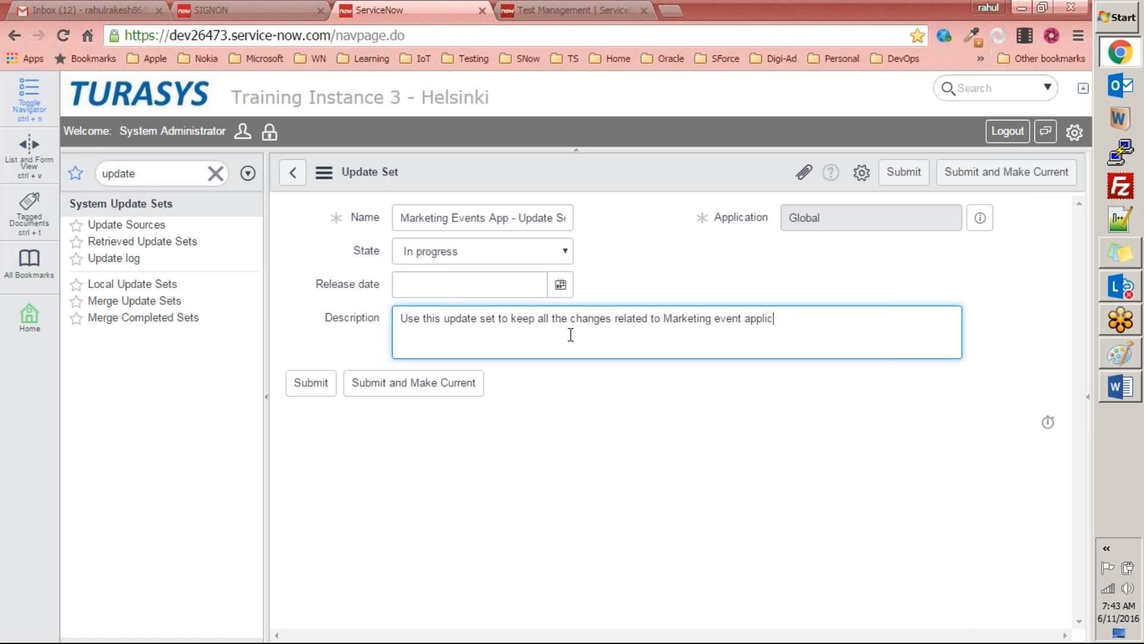
text(ation at one place)
Step: Submit the update set as the current one and check the selected update set in the system settings
click(418, 388)
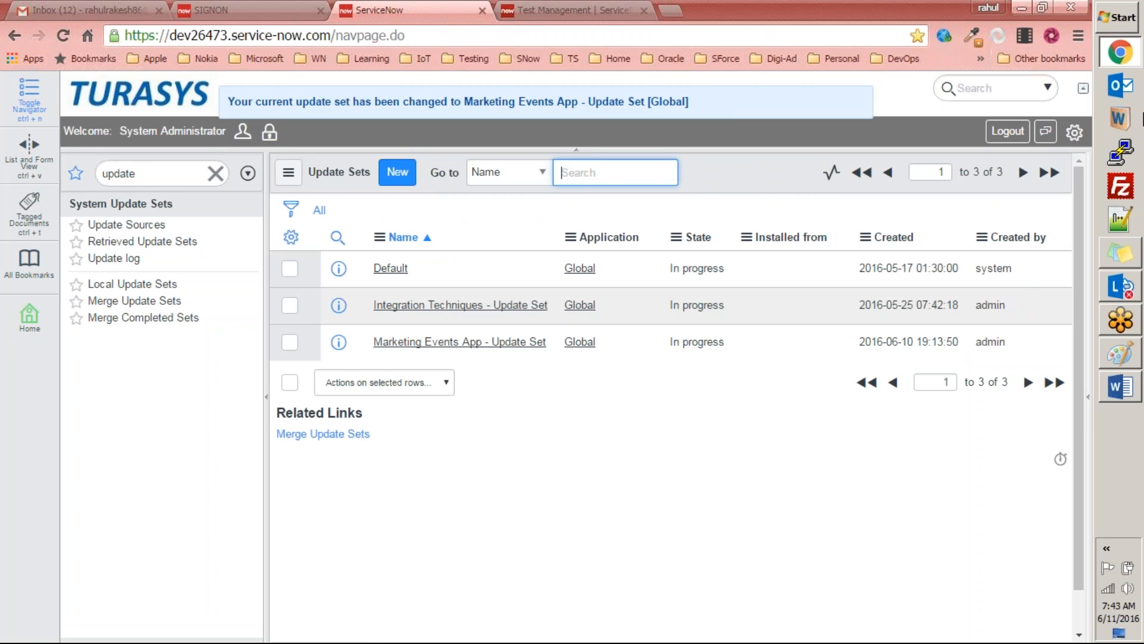
click(1075, 132)
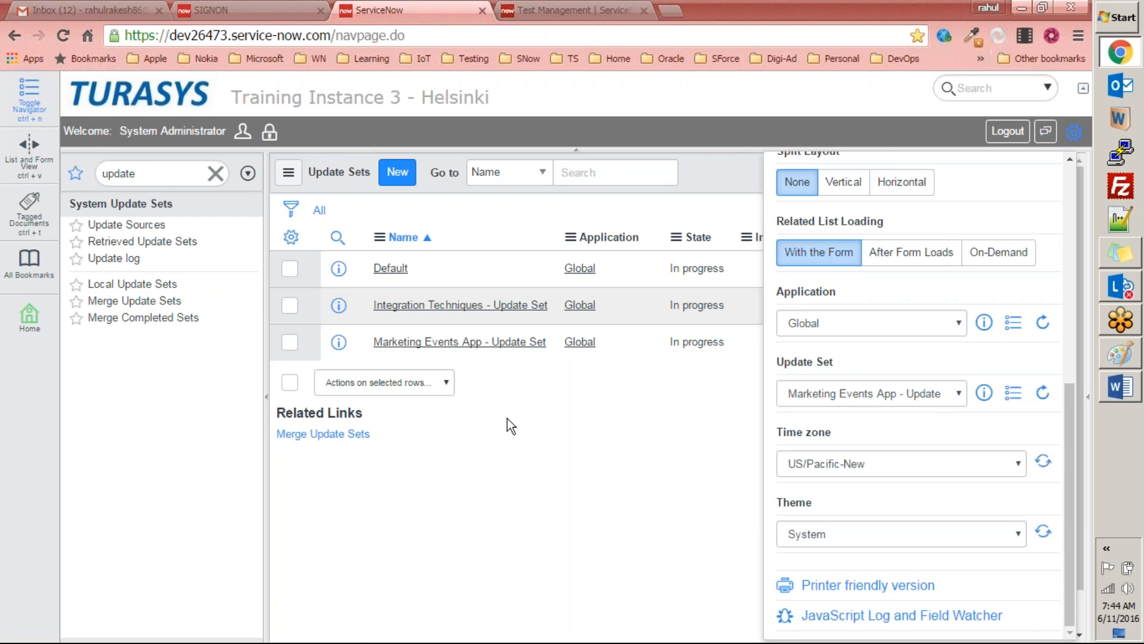
Step: Filter the navigator for "applications", open Applications under System Applications, and start creating a new custom application
double_click(176, 179)
text(appli)
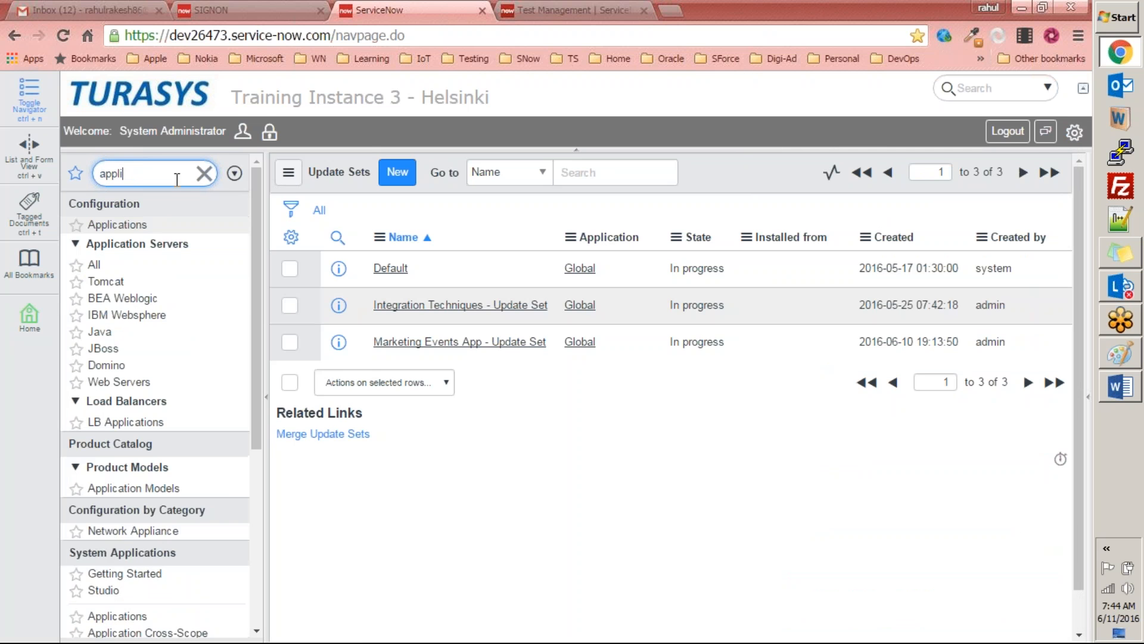
text(cations)
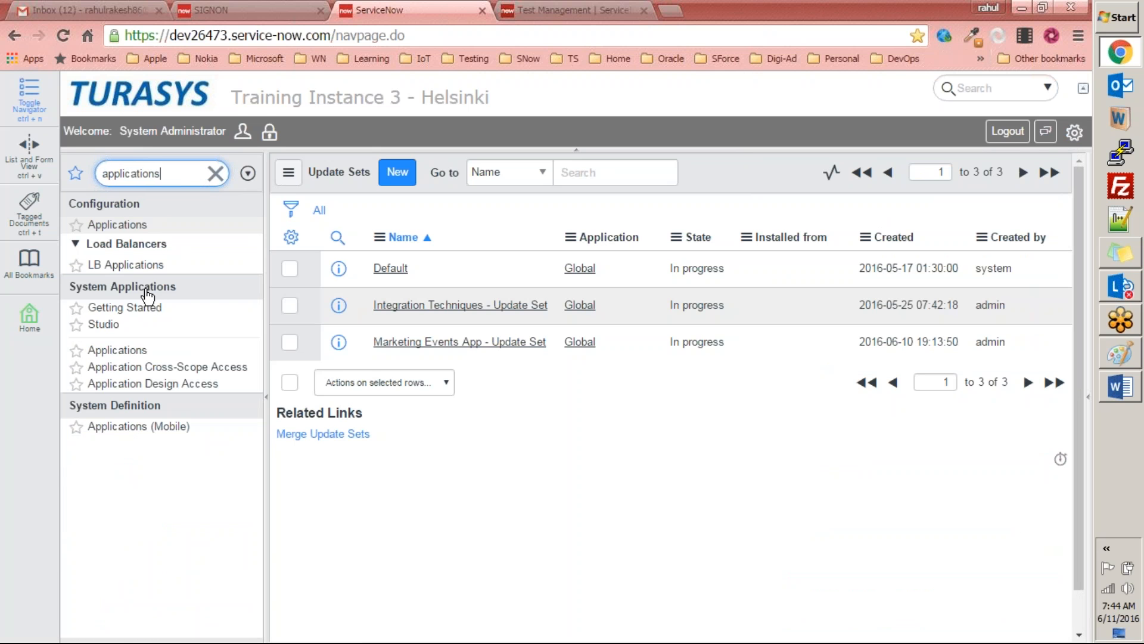
click(117, 351)
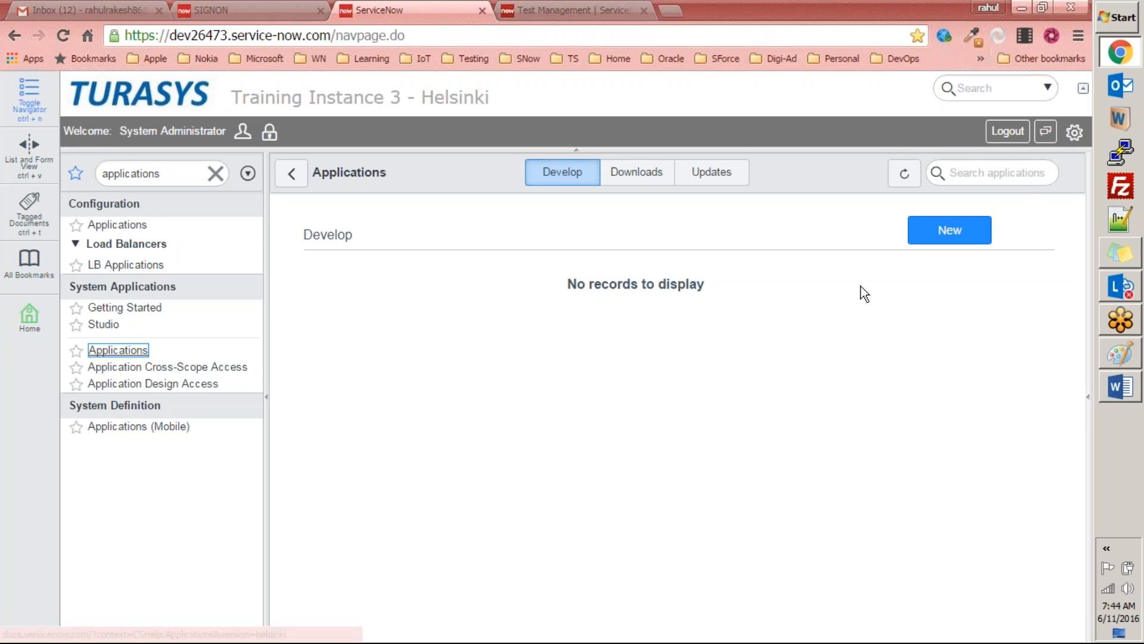
click(949, 230)
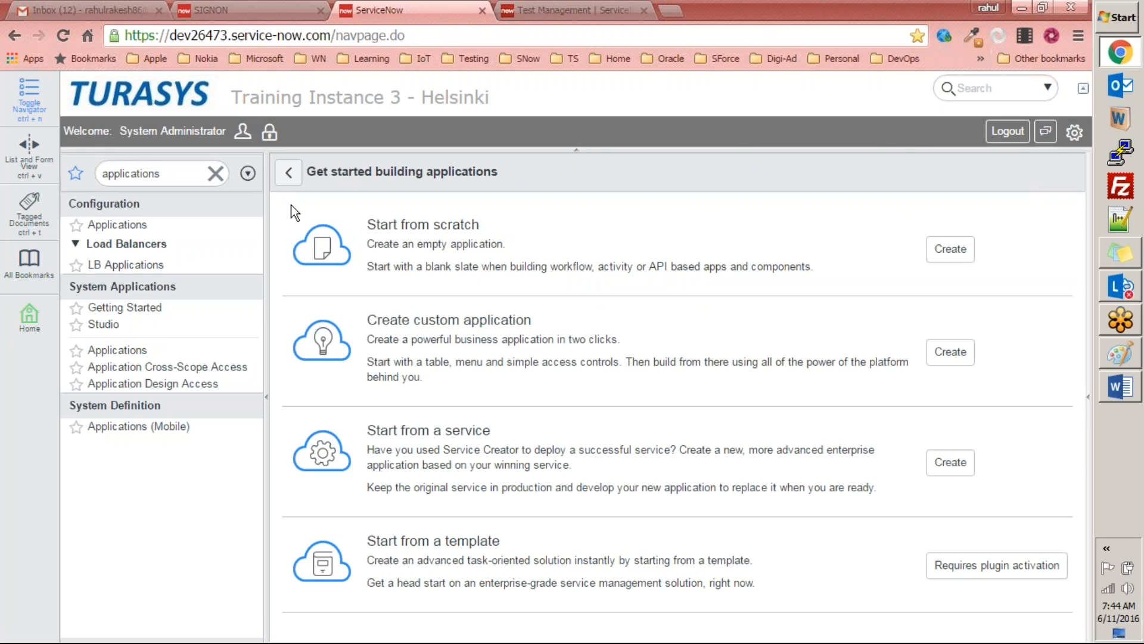
click(950, 357)
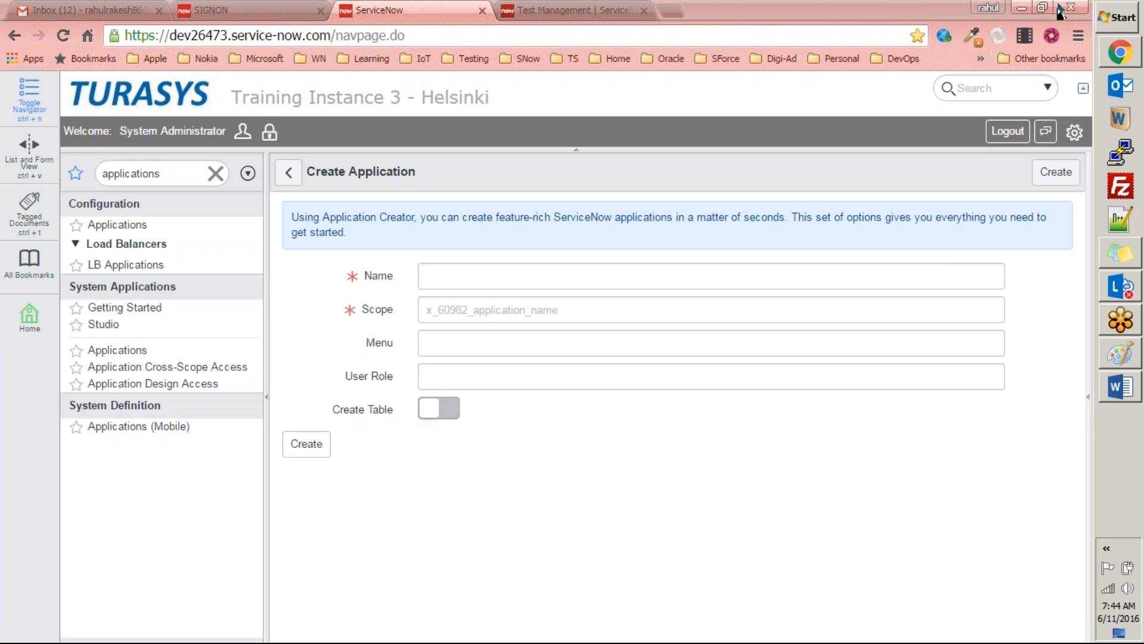
Step: Fill in "Marketing Events" as the application name, clear it, and paste the same name again
click(587, 278)
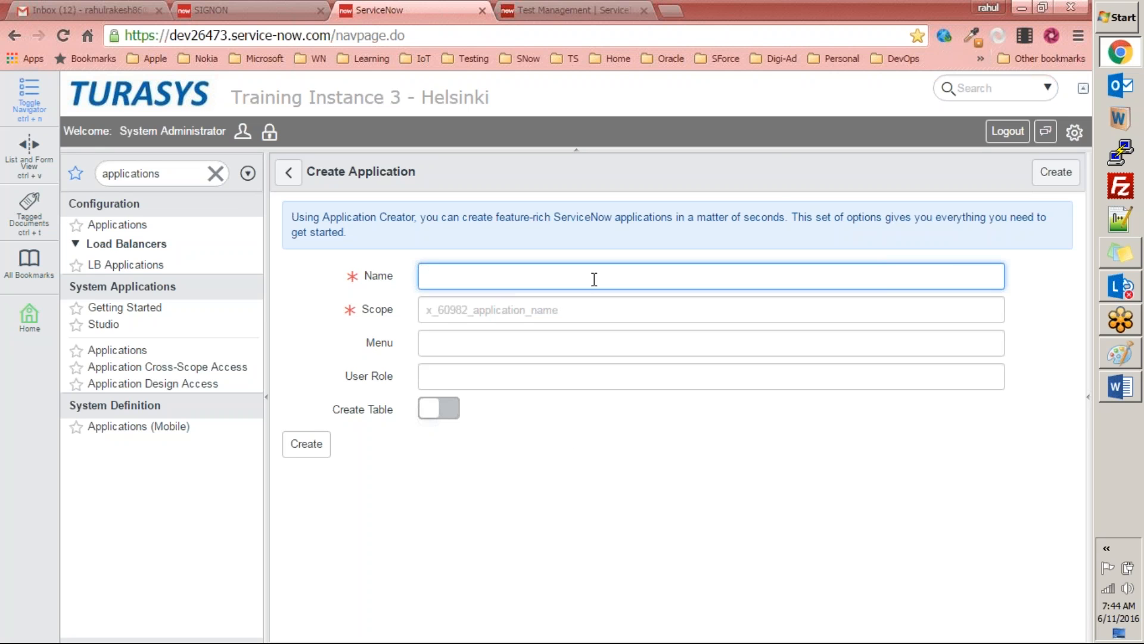
text(Marketing Events)
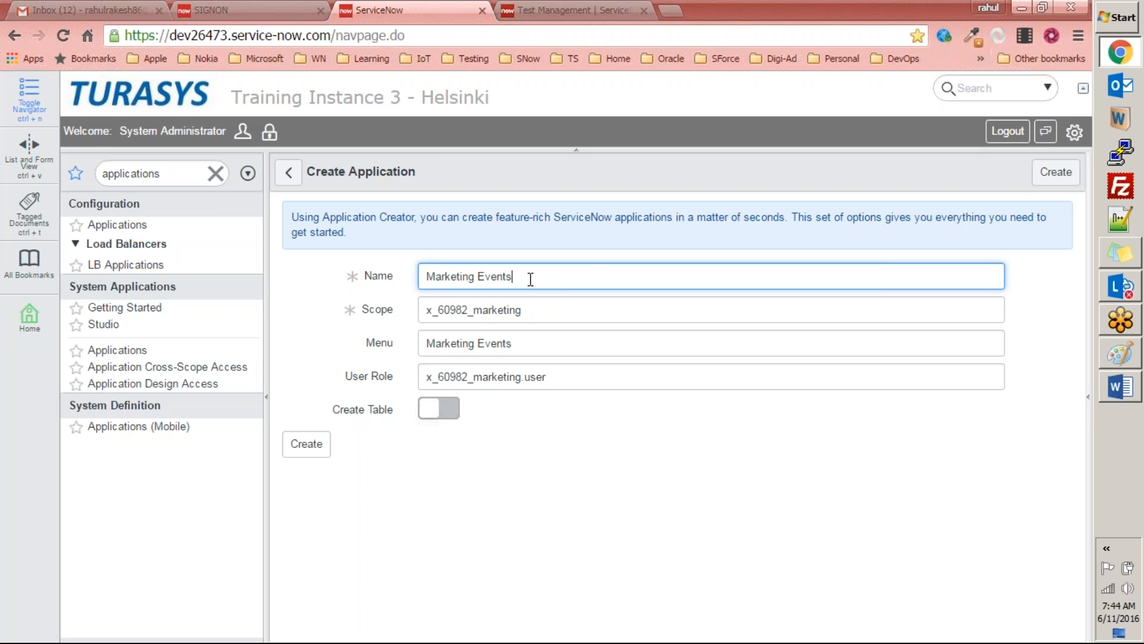
key(ctrl+a)
key(BackSpace)
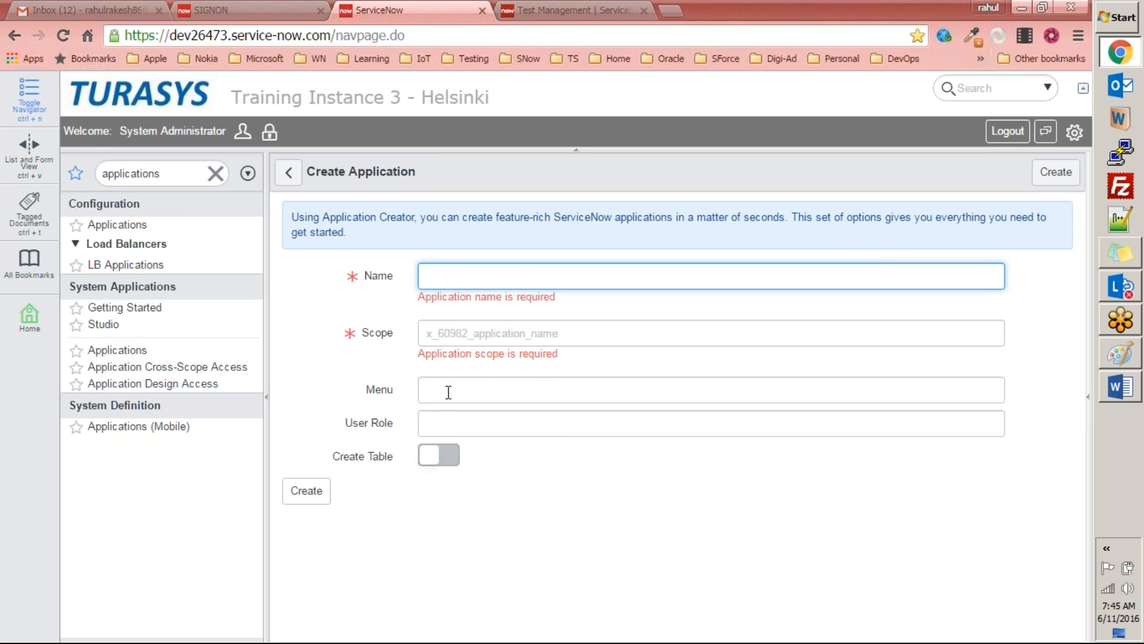
text(Marketing Events)
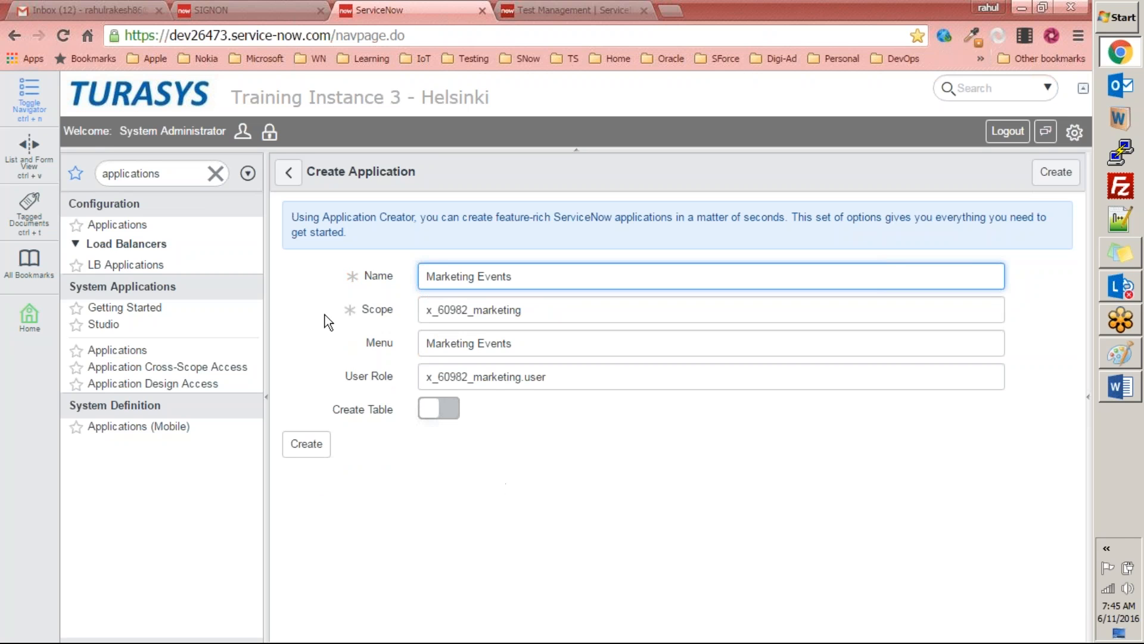
Step: Compare the application's Name with the Scope value generated from it
click(369, 310)
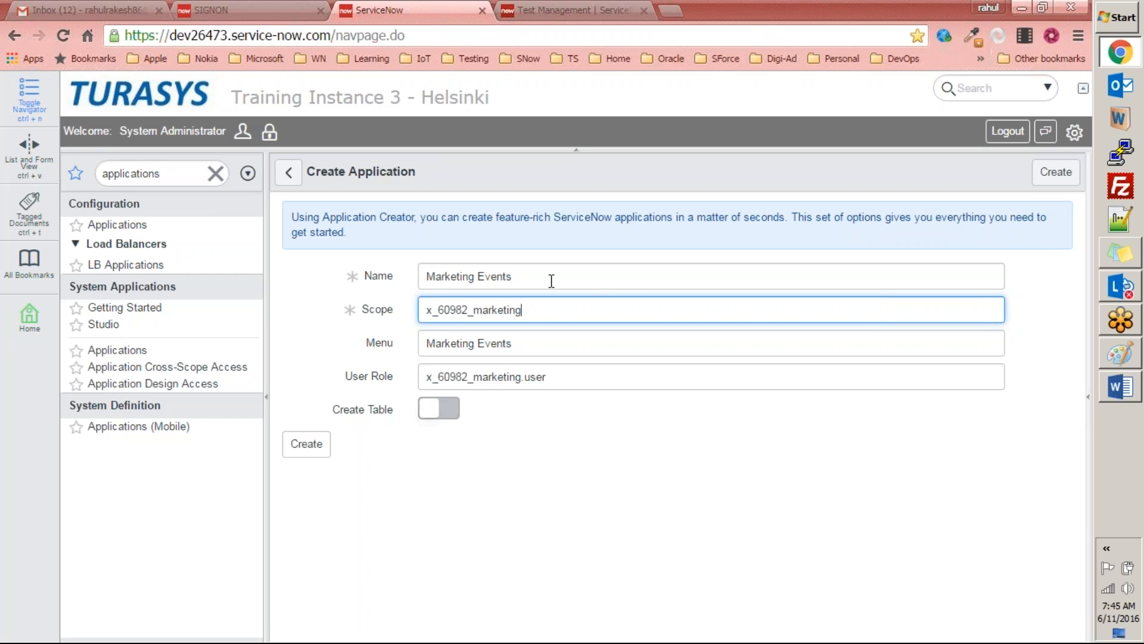
drag(527, 275, 418, 278)
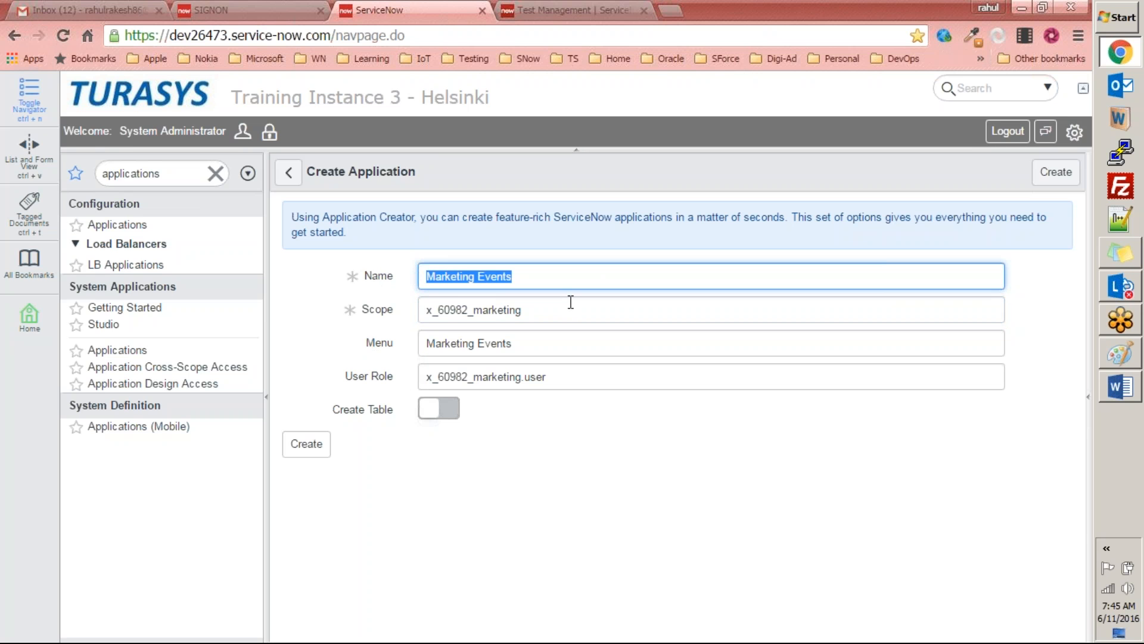
drag(567, 309, 355, 309)
drag(545, 280, 323, 271)
key(Tab)
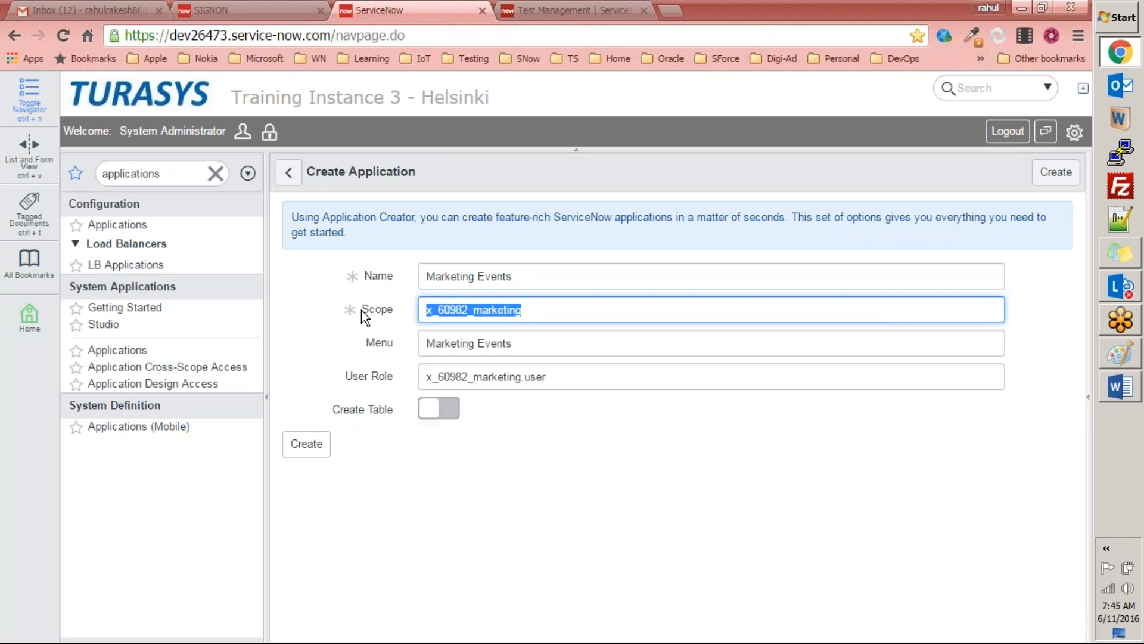
double_click(448, 280)
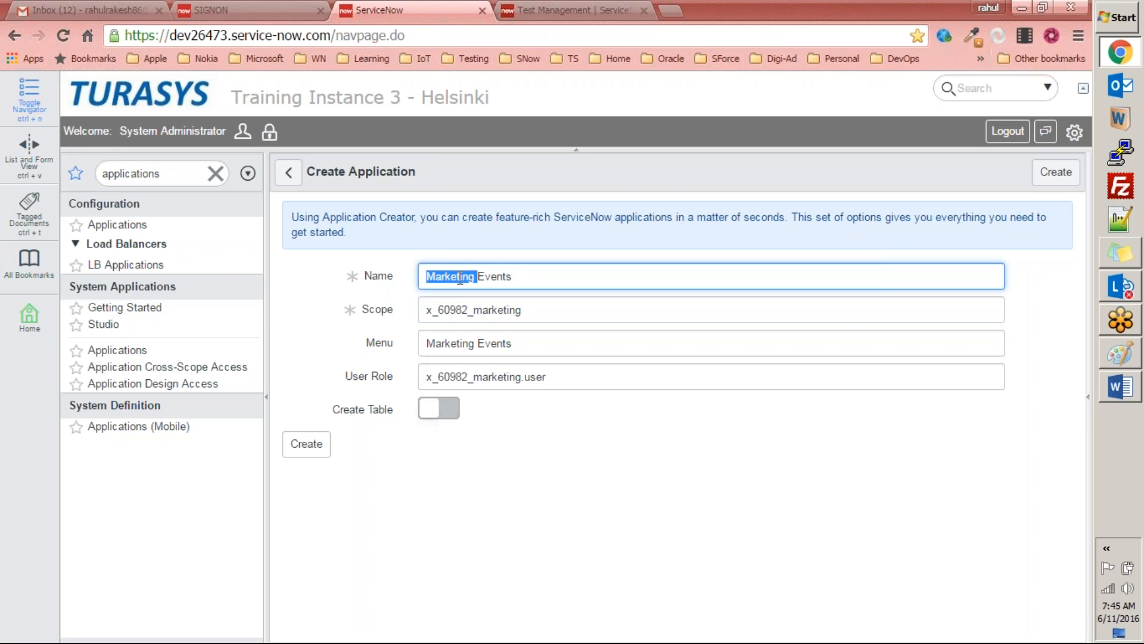
click(541, 312)
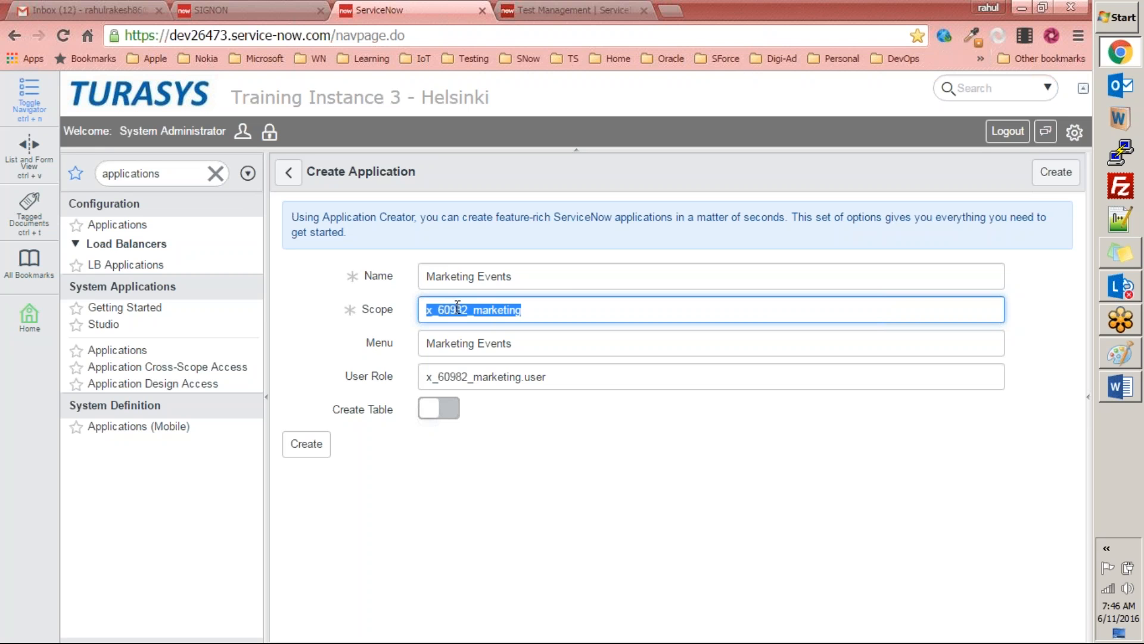
Step: Examine the parts of the Scope value, highlighting the prefix before the application name
click(472, 311)
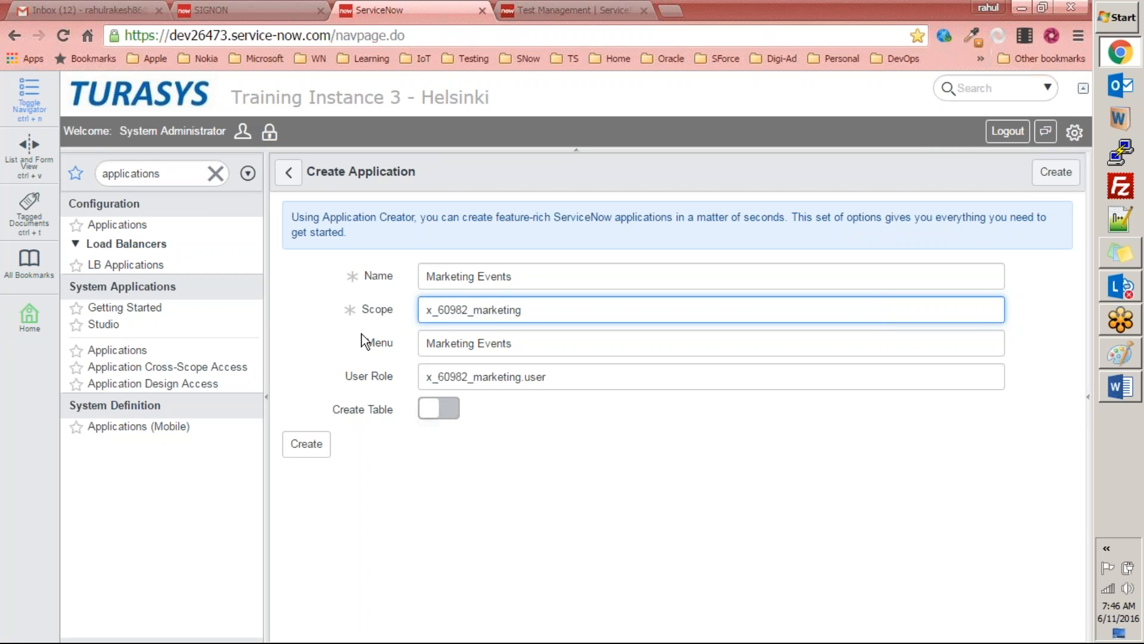
double_click(447, 309)
click(475, 312)
drag(475, 312, 425, 311)
click(564, 316)
double_click(464, 316)
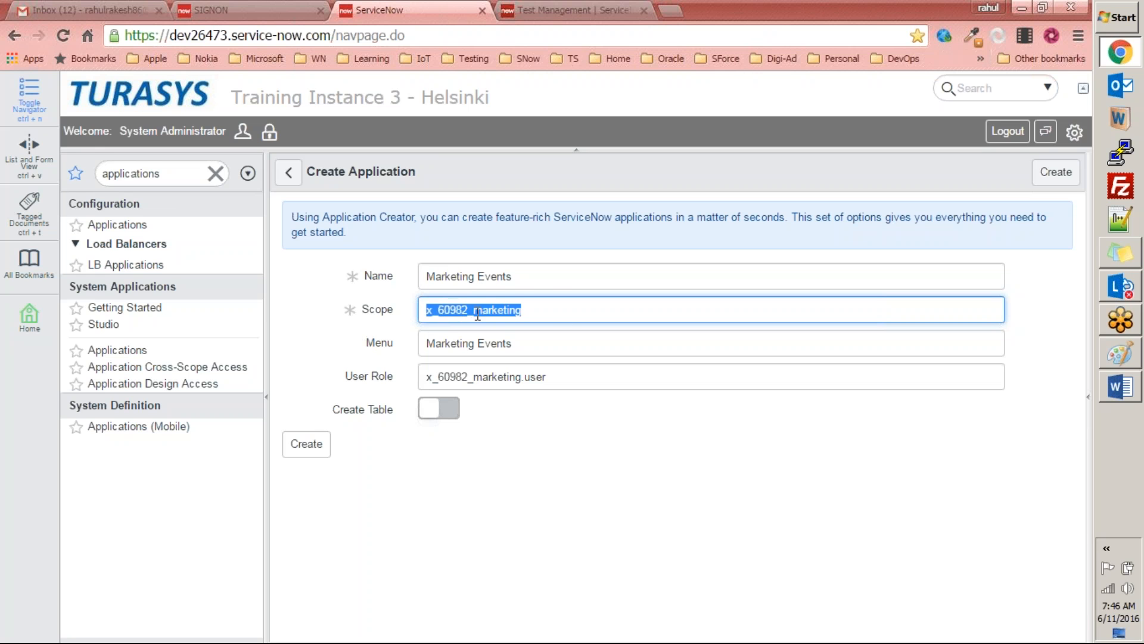
drag(471, 316, 411, 311)
click(458, 312)
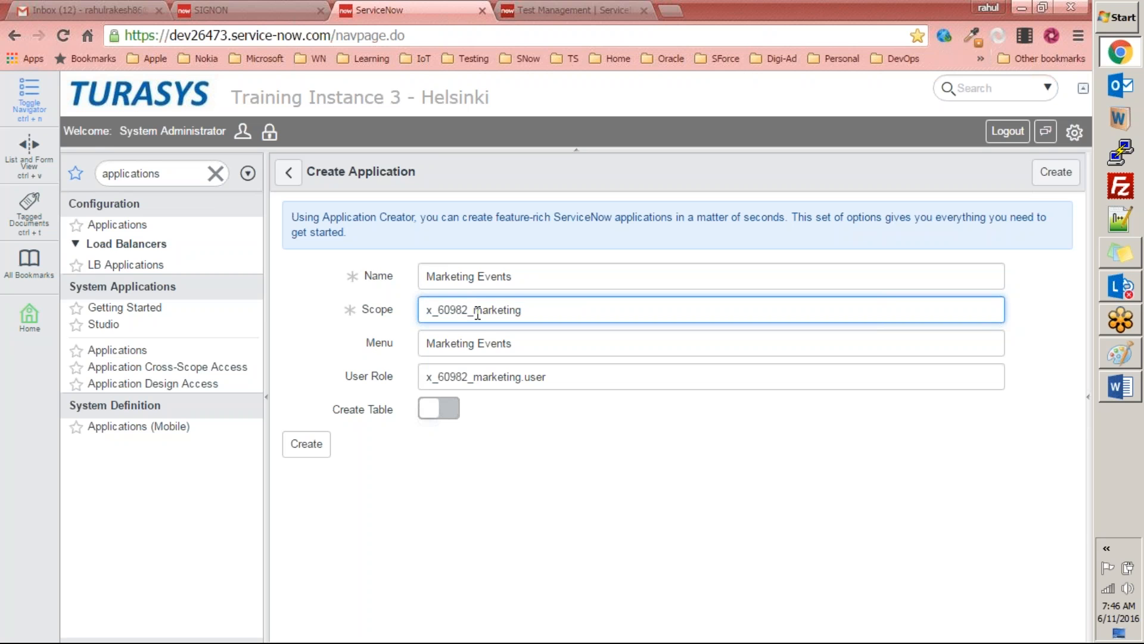
click(474, 314)
drag(474, 314, 378, 309)
click(558, 305)
double_click(462, 316)
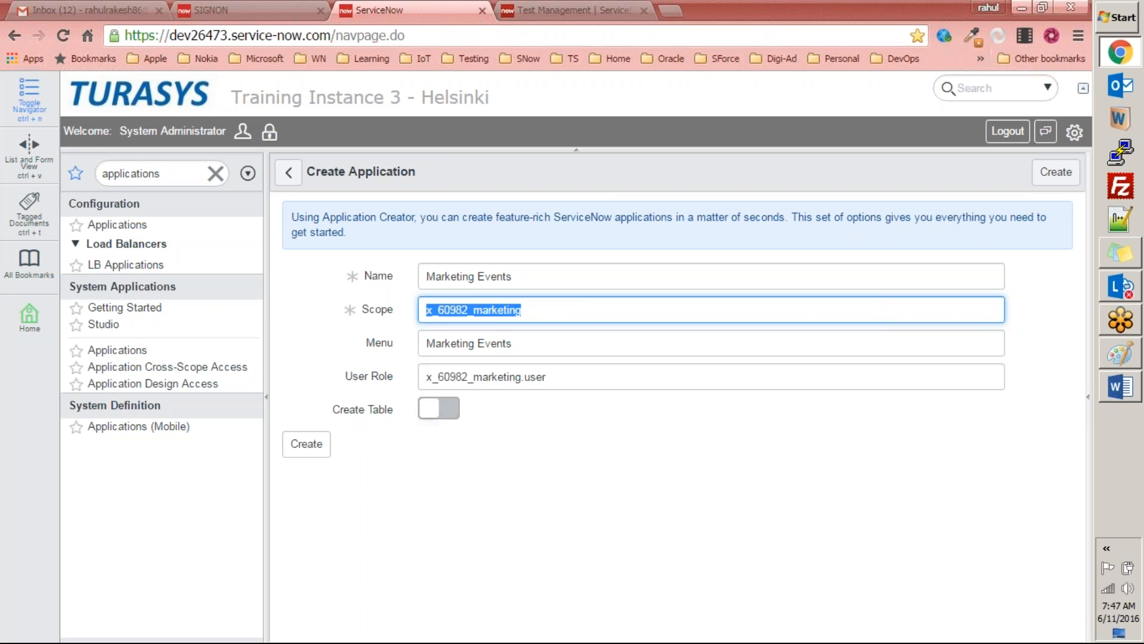
Step: Switch to Notepad++ and add the line "Marketing Event" below the Record line, with two blank lines between them
click(1133, 225)
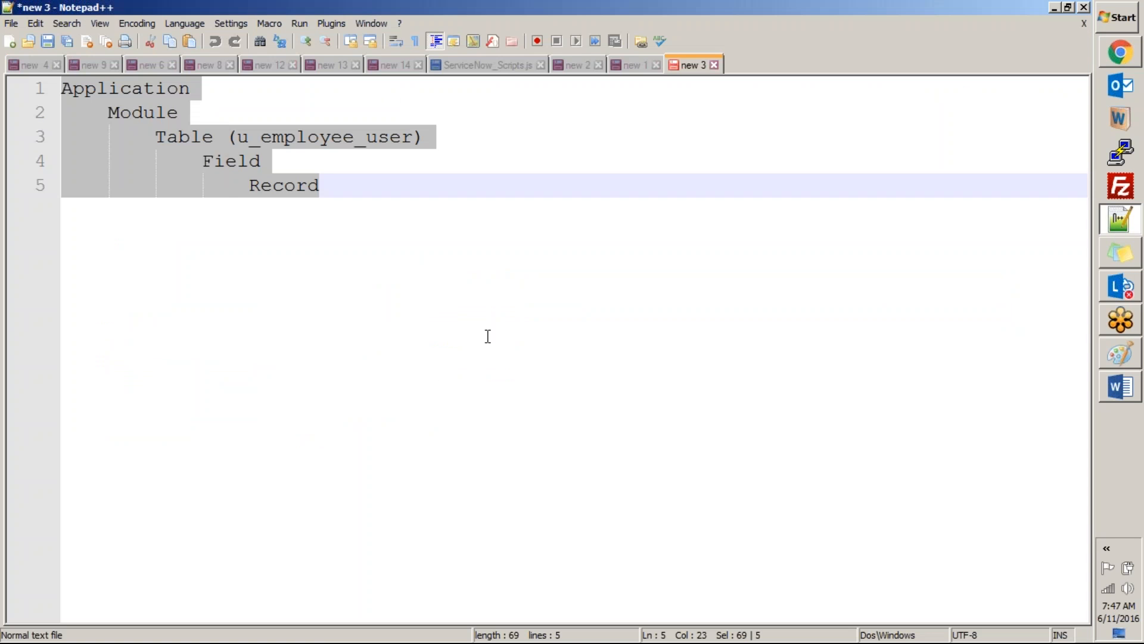
click(488, 333)
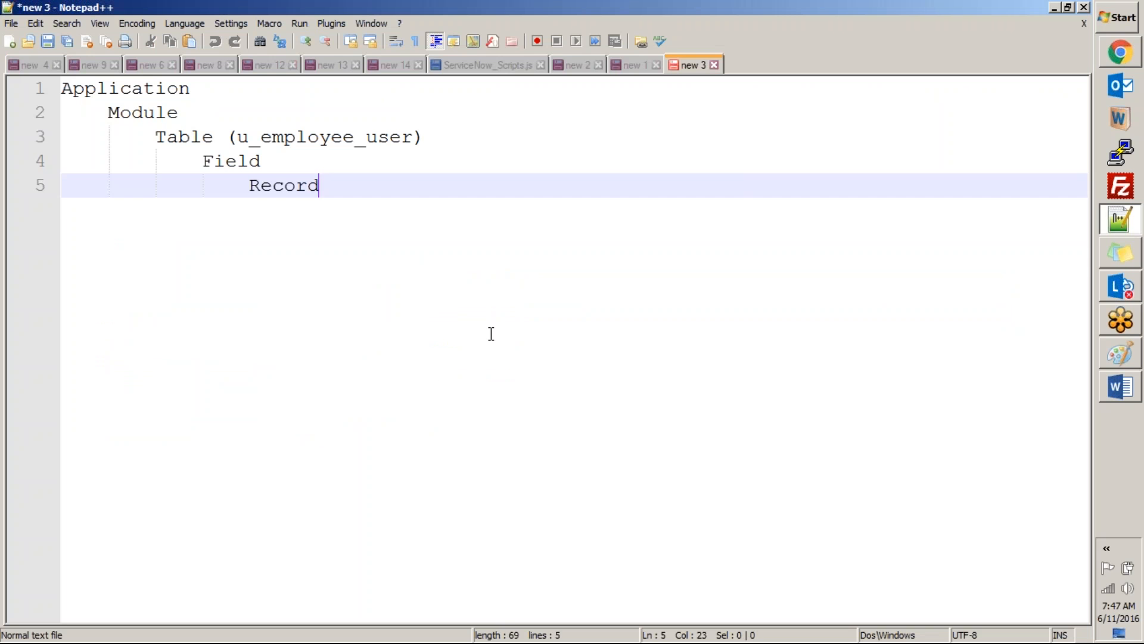
key(Return)
key(Return)
key(Return)
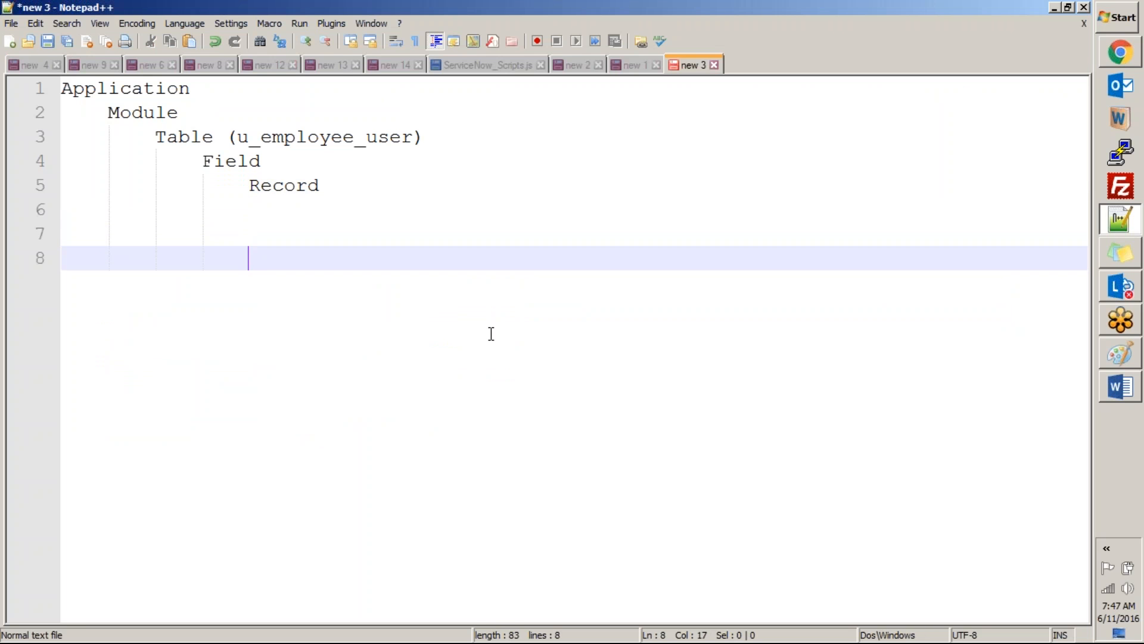
text(Marketin)
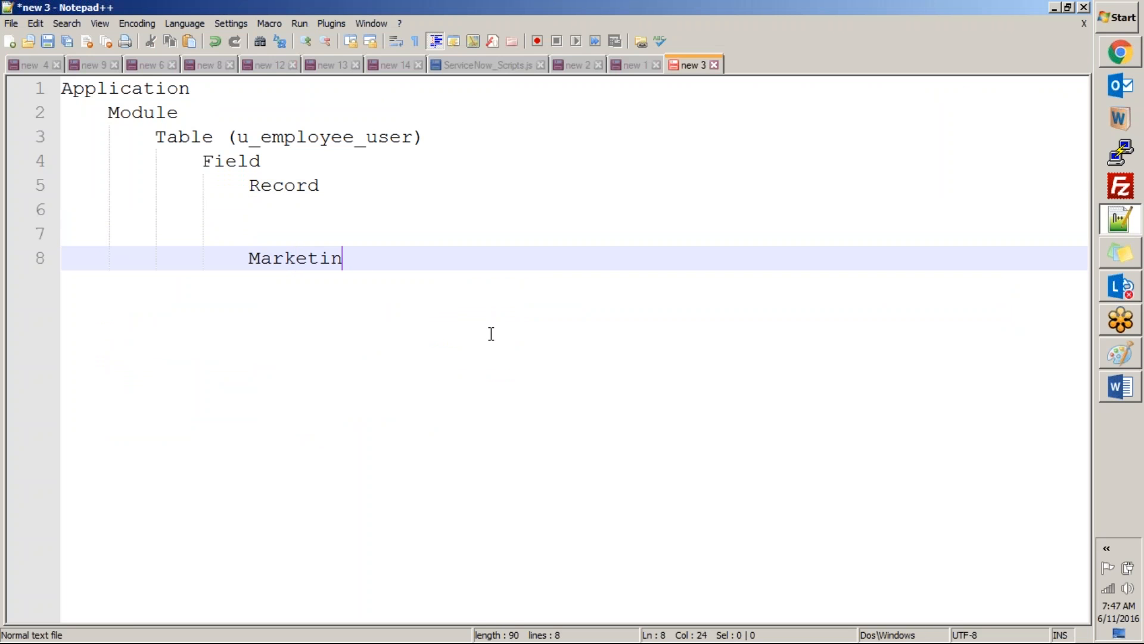
text(g Event)
key(Return)
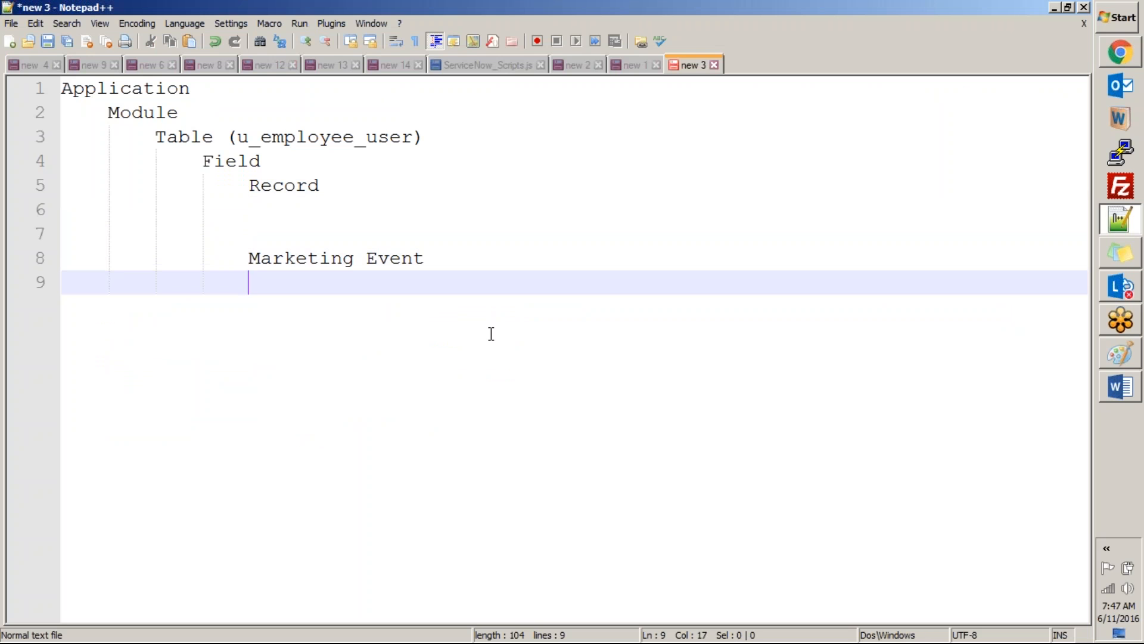
Step: Write the example scope name "x_60865_marketing_event" beneath "Marketing Event" and highlight it
text(x_60865_)
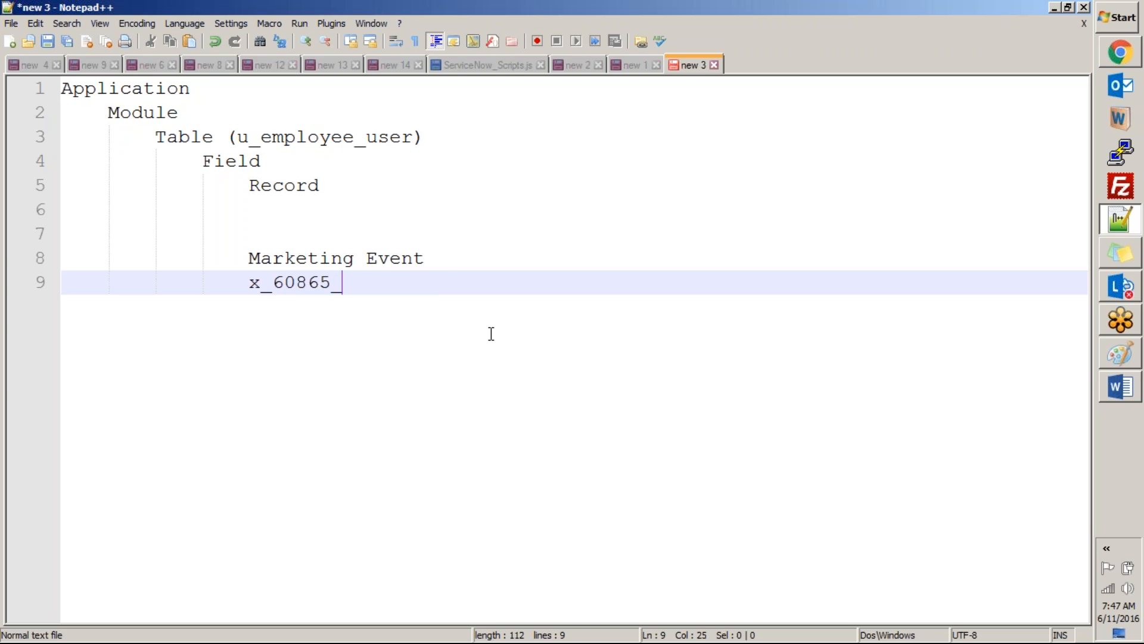
text(marketing_evetn)
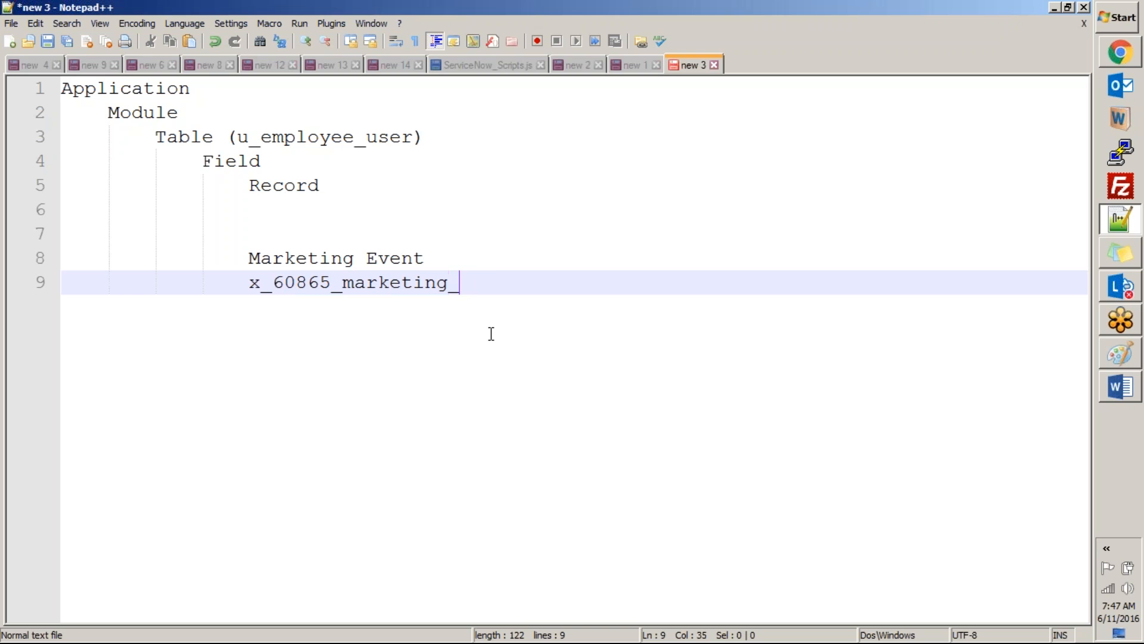
key(BackSpace)
key(BackSpace)
text(nt)
key(shift+Home)
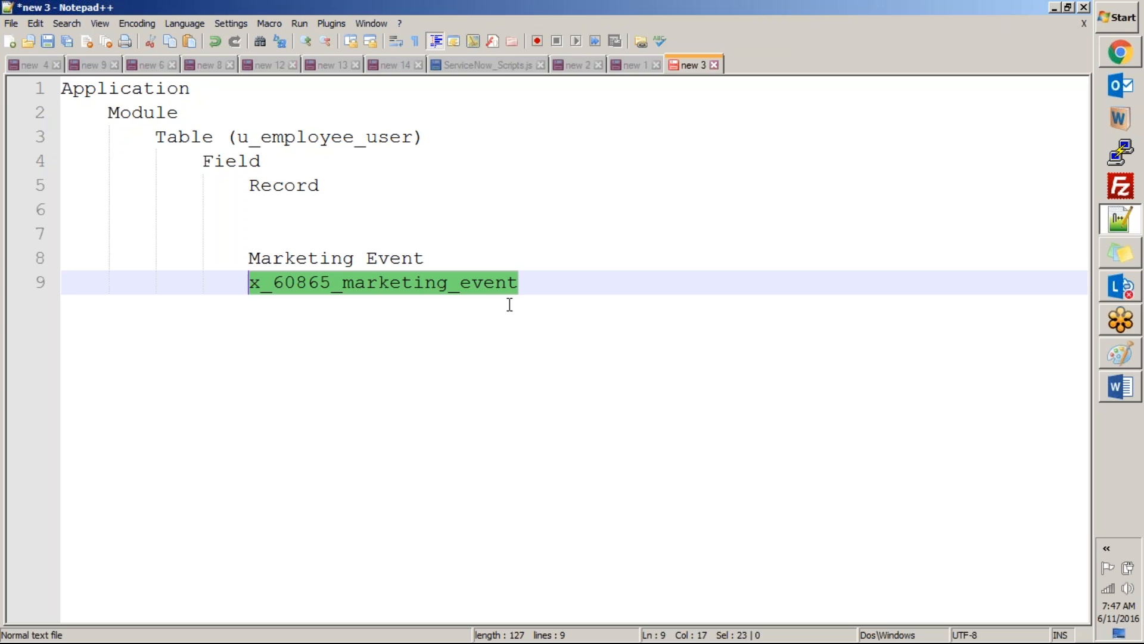
Step: Return to the Create Application form in ServiceNow and review the Name against the Scope once more
key(alt+Tab)
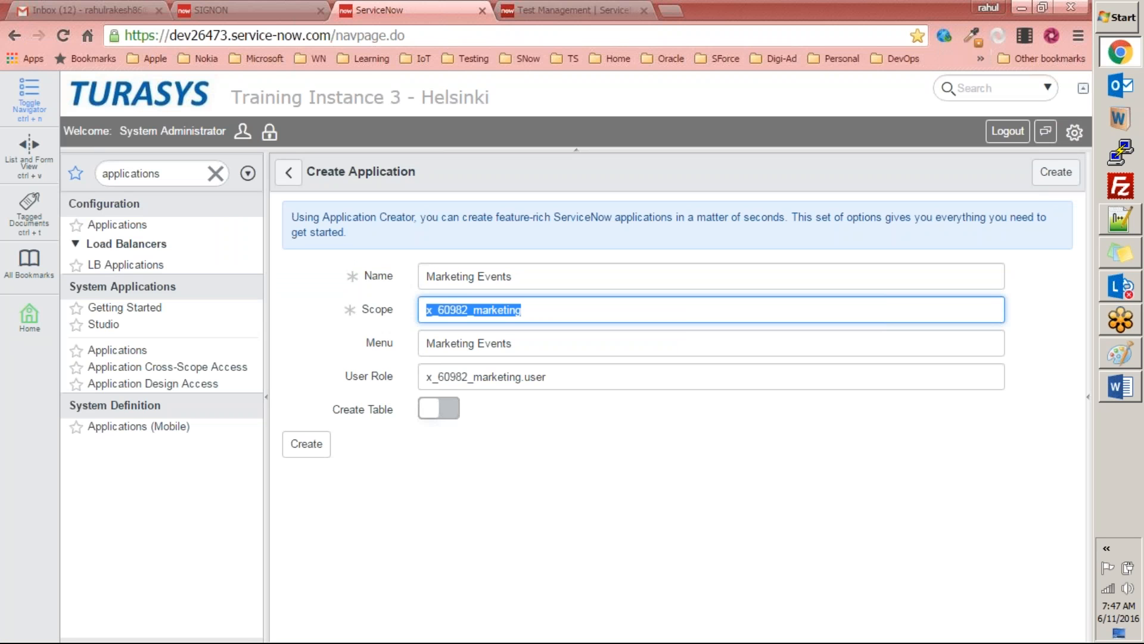
click(565, 311)
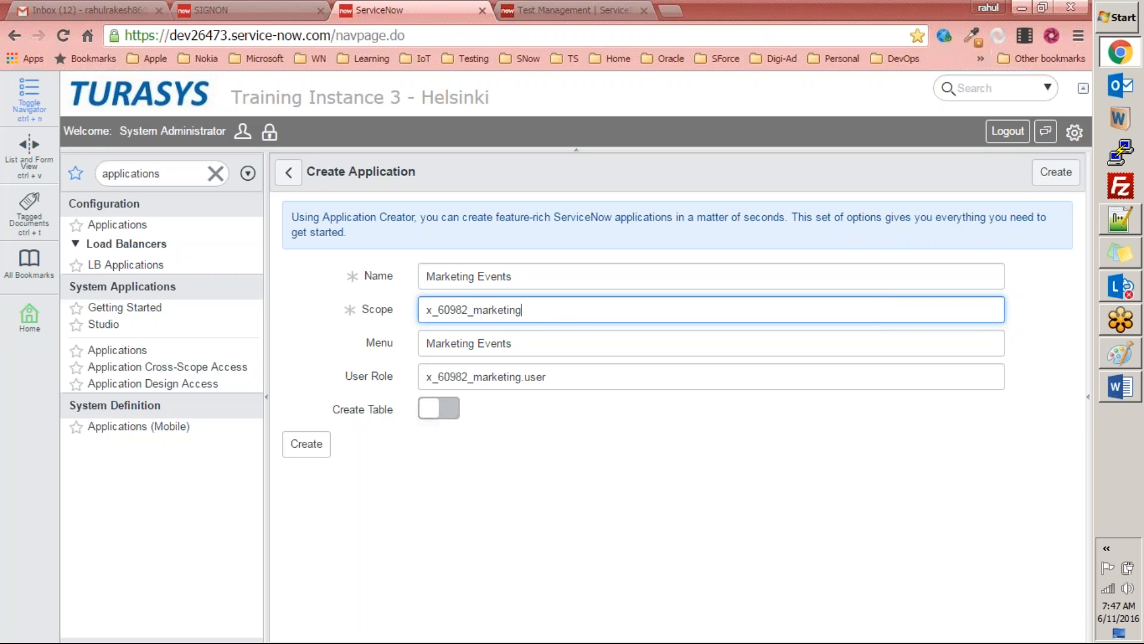
drag(542, 282, 322, 255)
double_click(553, 310)
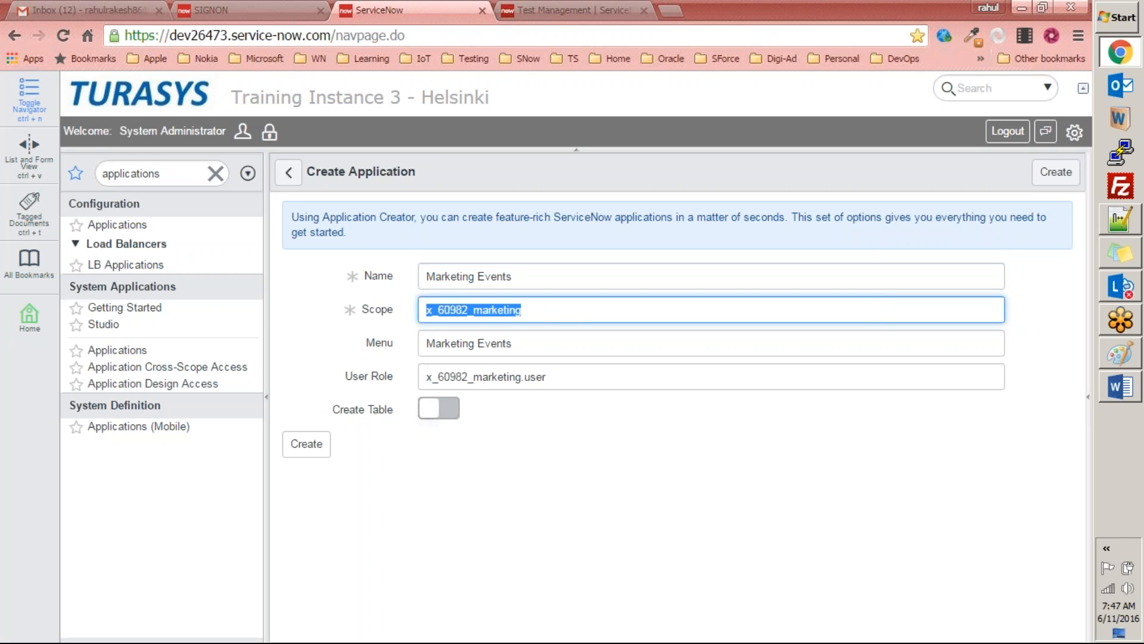
Step: Extend the application's Menu name to "Marketing Events Application" and highlight the User Role value for review
click(554, 345)
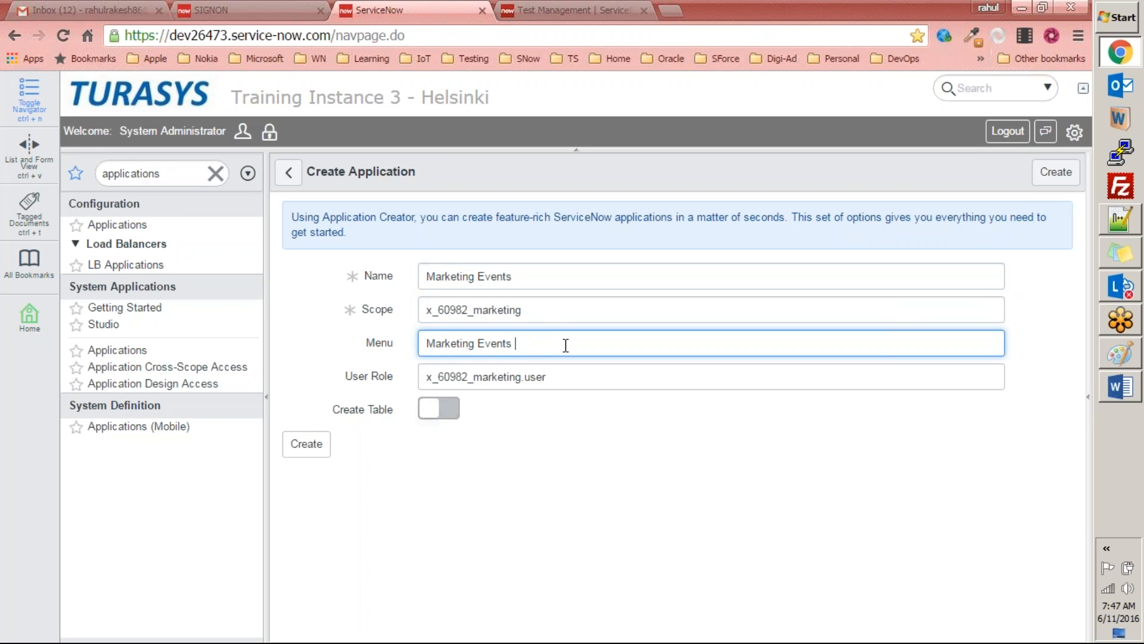
text(Application)
click(562, 377)
click(360, 375)
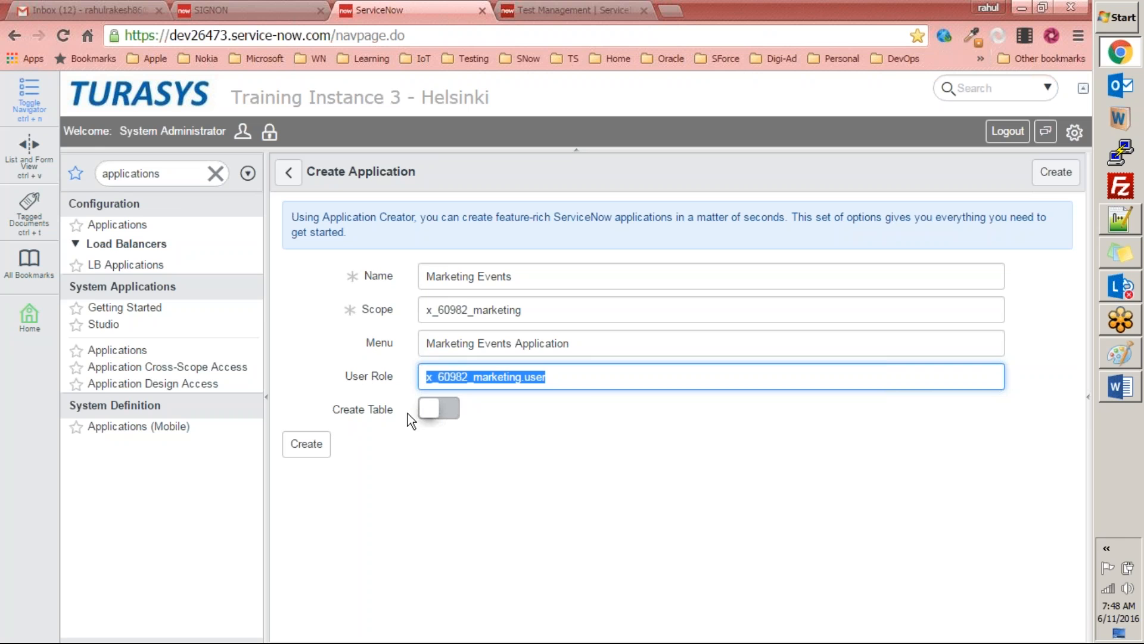
Step: Enable Create Table to examine the table settings and highlight the table's Name, leaving the option switched off at the end
click(441, 409)
scroll(488, 420, down, 1)
scroll(489, 419, down, 1)
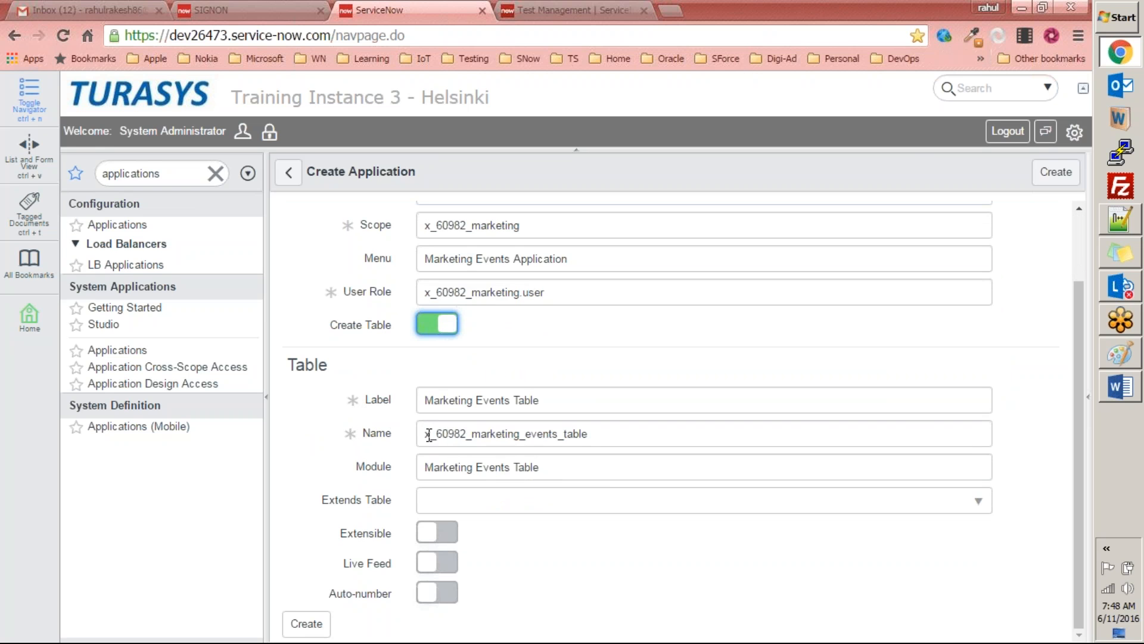
drag(420, 434, 602, 434)
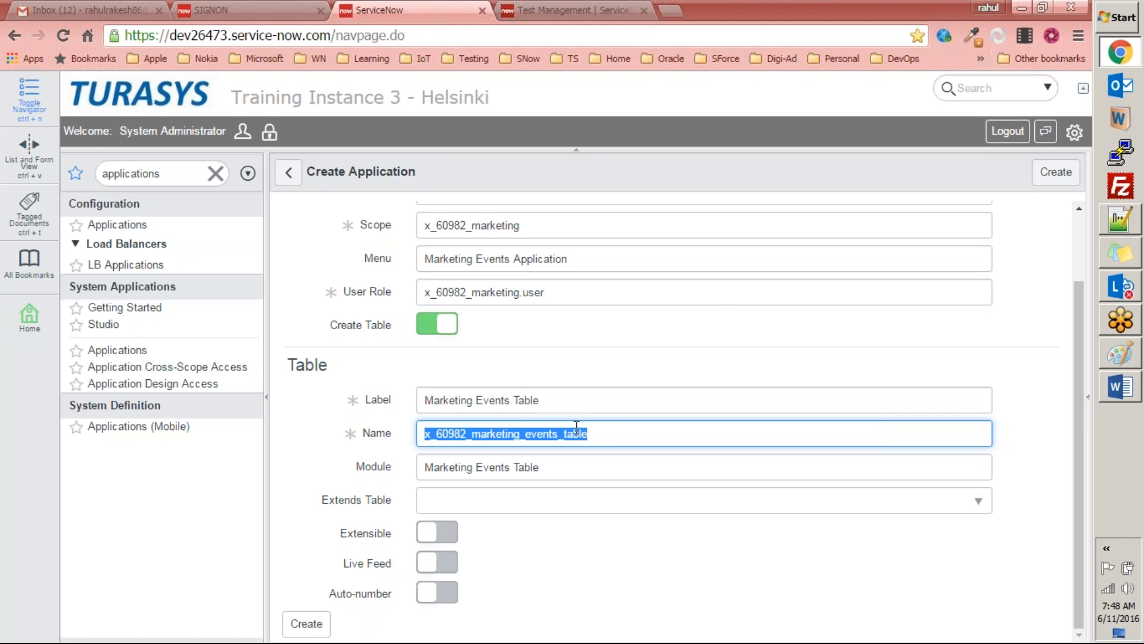
click(421, 321)
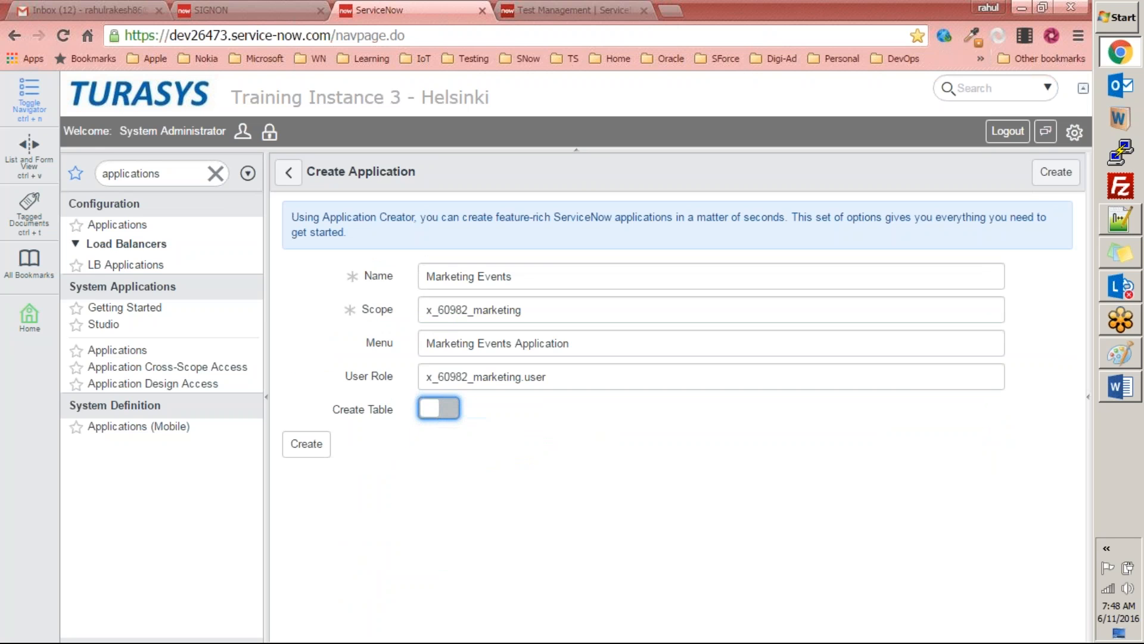
click(450, 407)
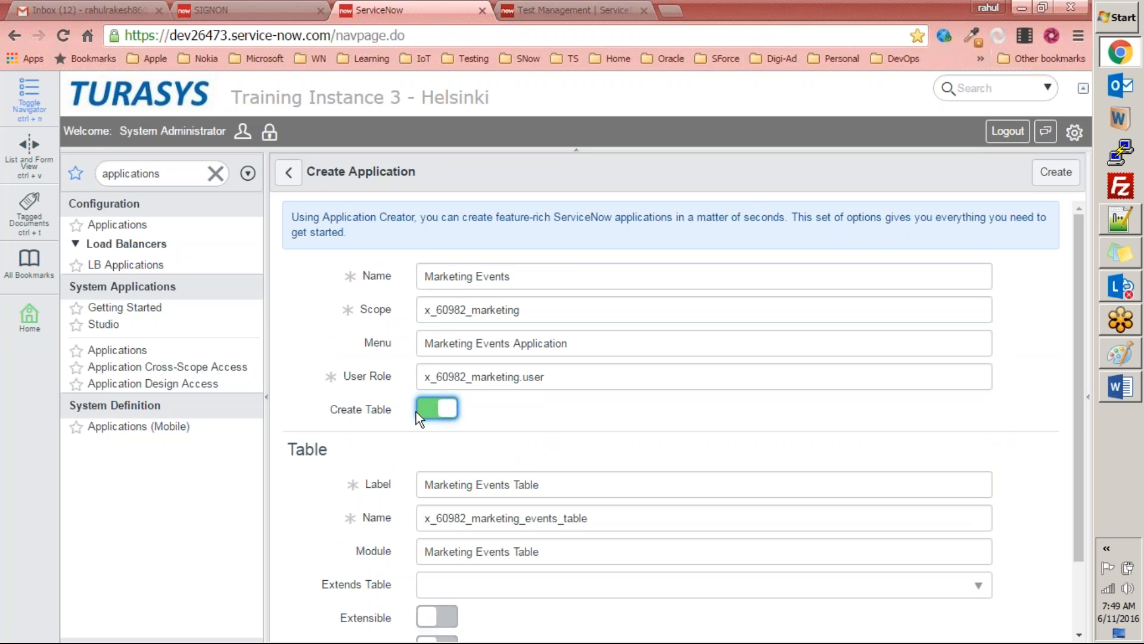
click(423, 410)
key(shift+Tab)
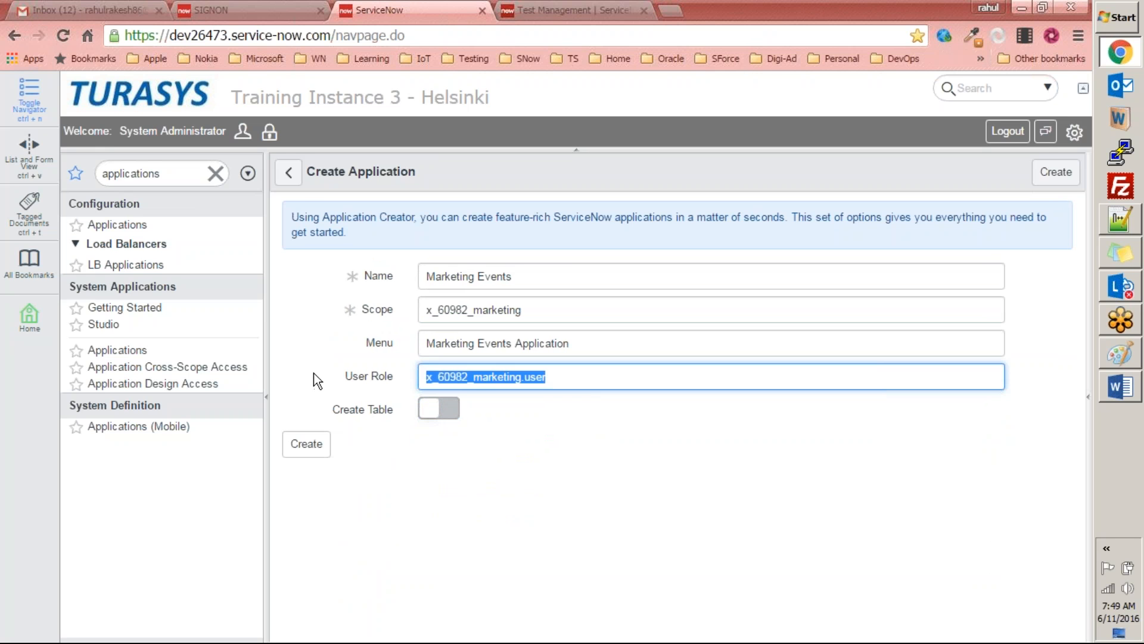
click(710, 500)
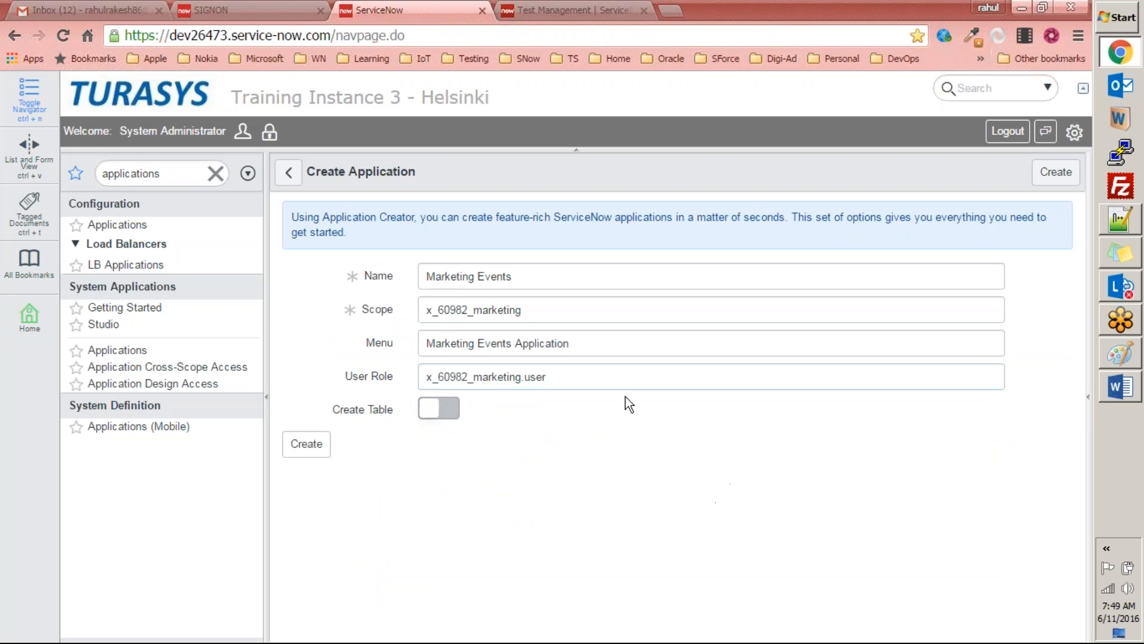
Step: Create the Marketing Events application without a table, confirm its creation, and open it for editing
click(298, 450)
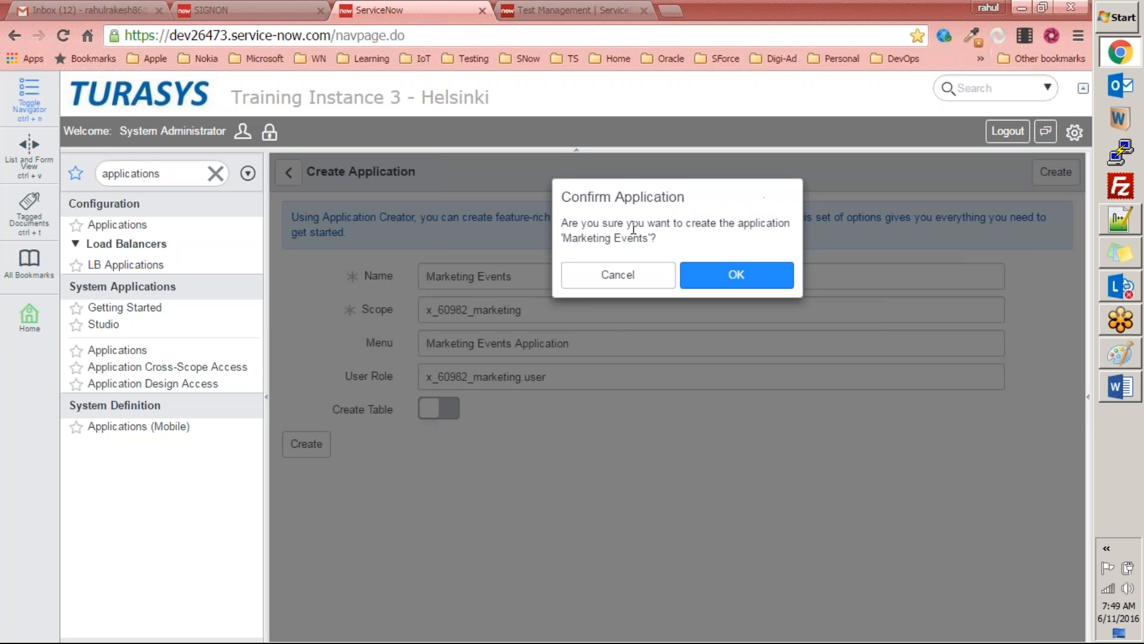
click(749, 280)
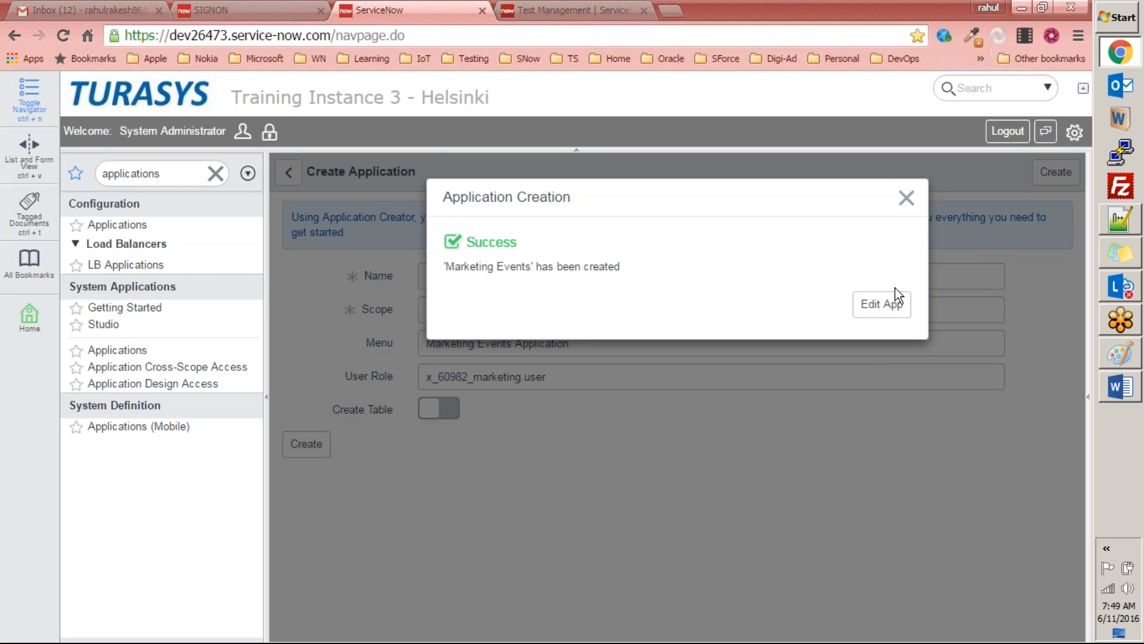
click(879, 316)
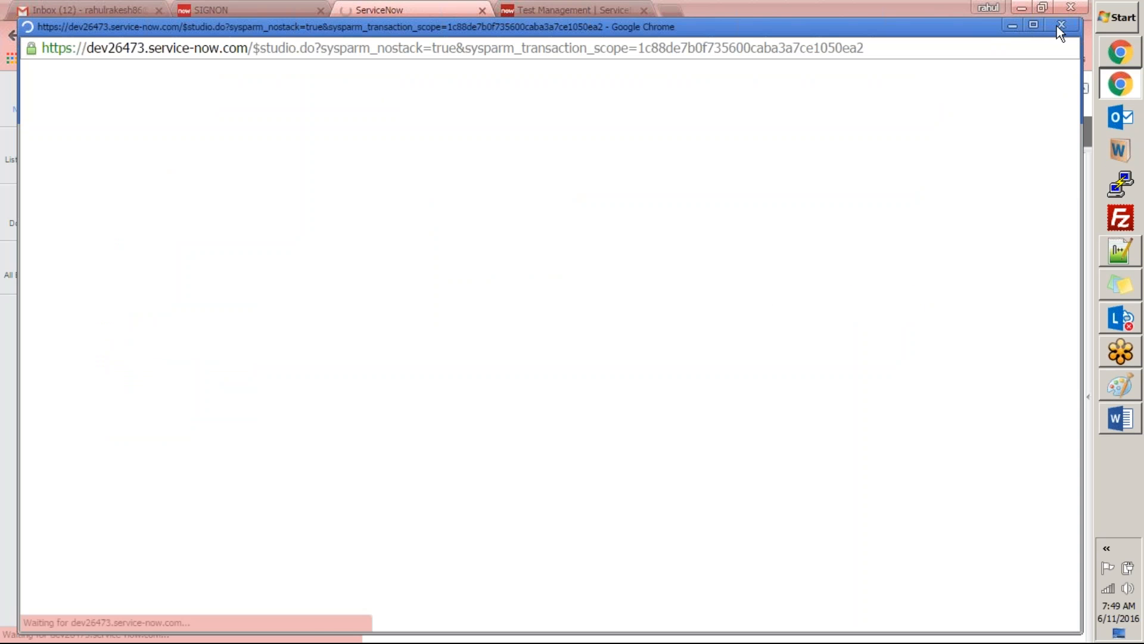
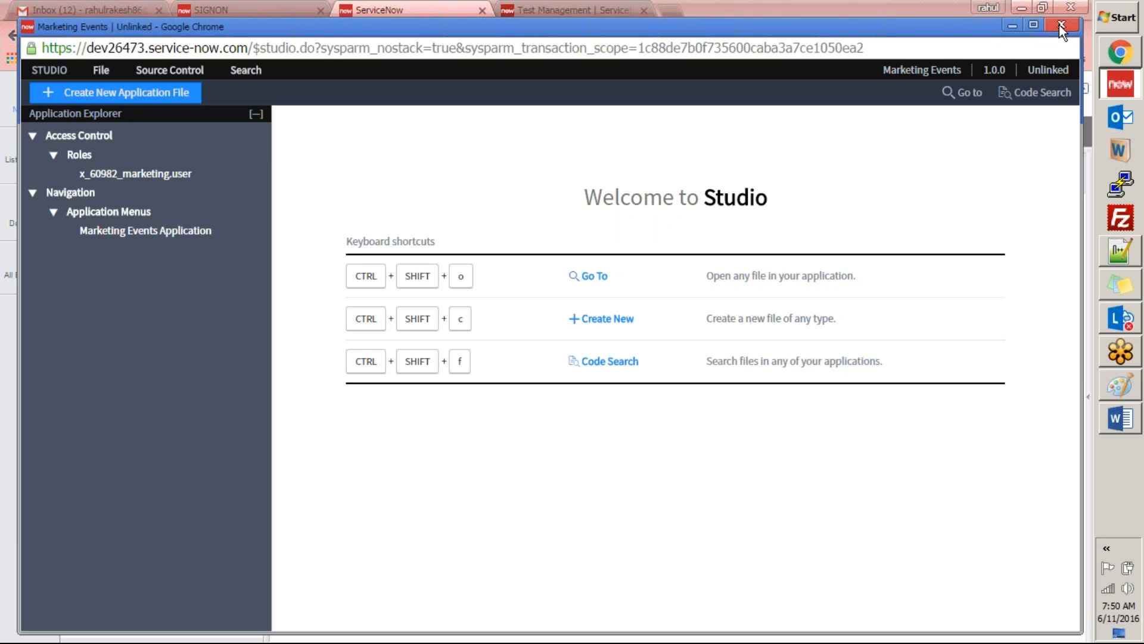
Step: Close the Studio window, switch to Notepad++ and clear all the text from the open note
click(1060, 23)
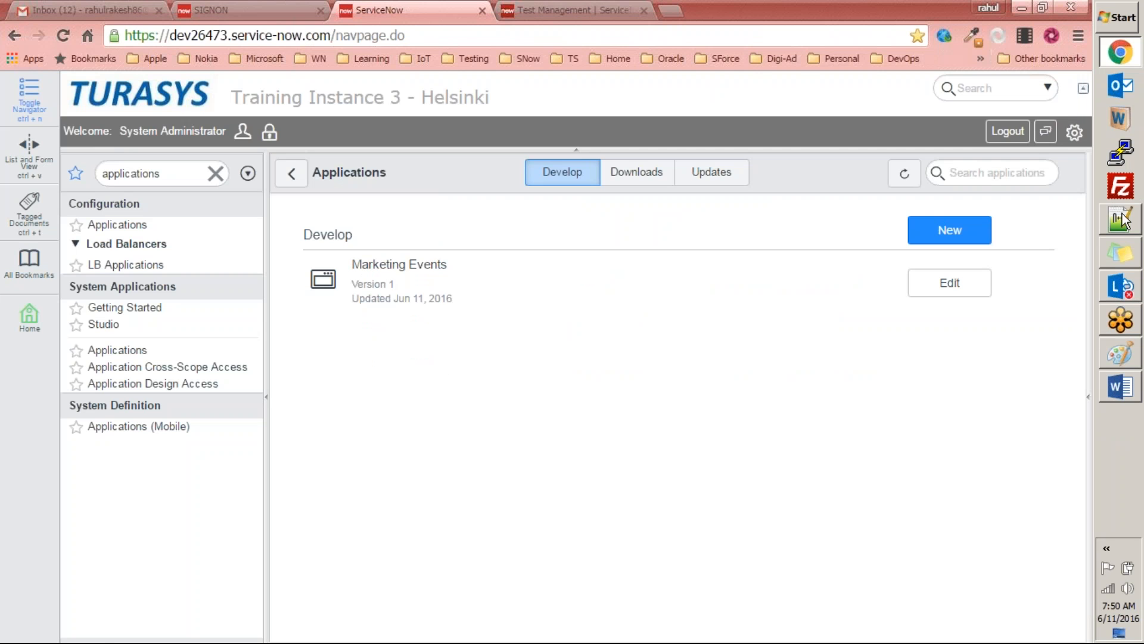
click(1120, 219)
click(355, 348)
key(ctrl+a)
key(Delete)
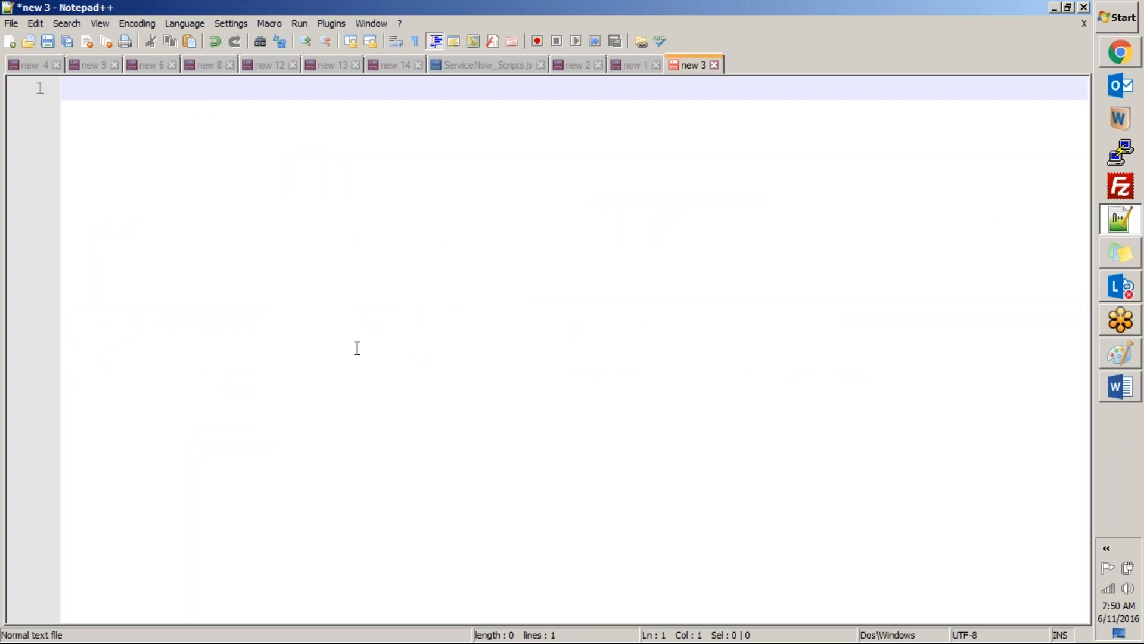
Step: Write "ServiceNow Calgary" as the first line of the note and copy that line for reuse
text(Calgary)
key(Return)
key(Up)
text(ServiceNow)
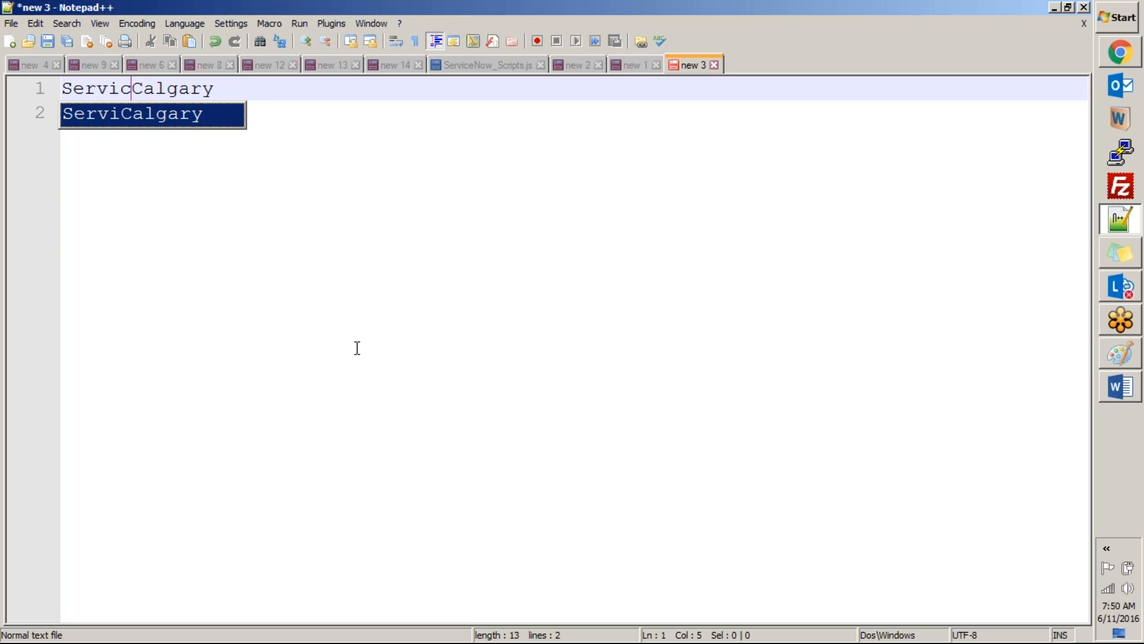
key(End)
key(shift+Home)
key(ctrl+c)
key(End)
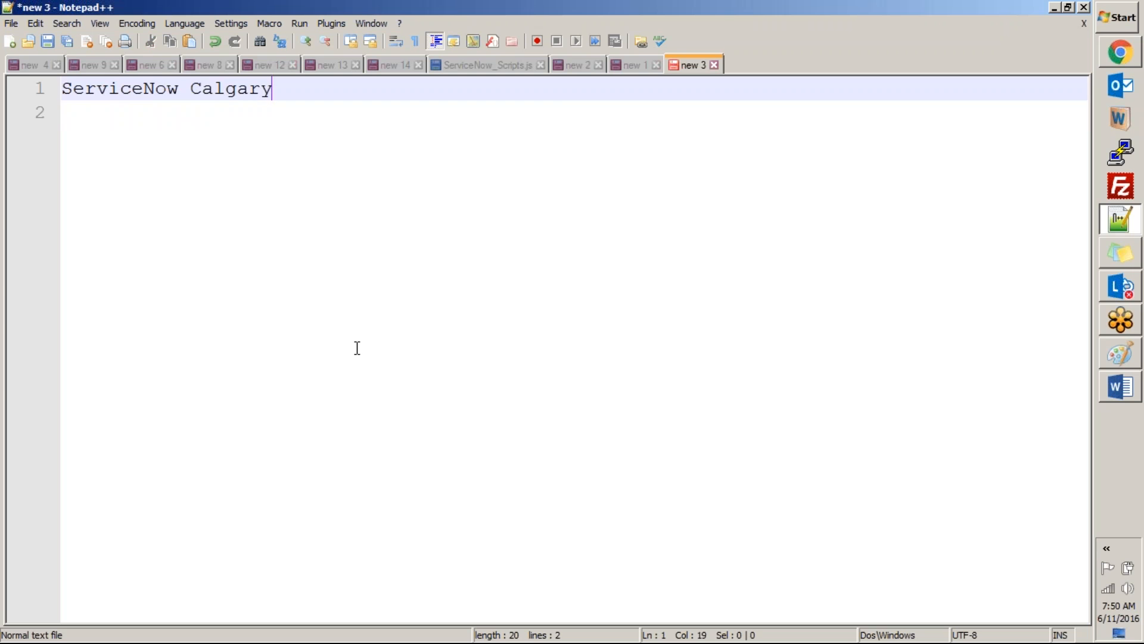
Step: Add "ServiceNow Dublin" as the second line, reusing the copied Calgary line
key(Return)
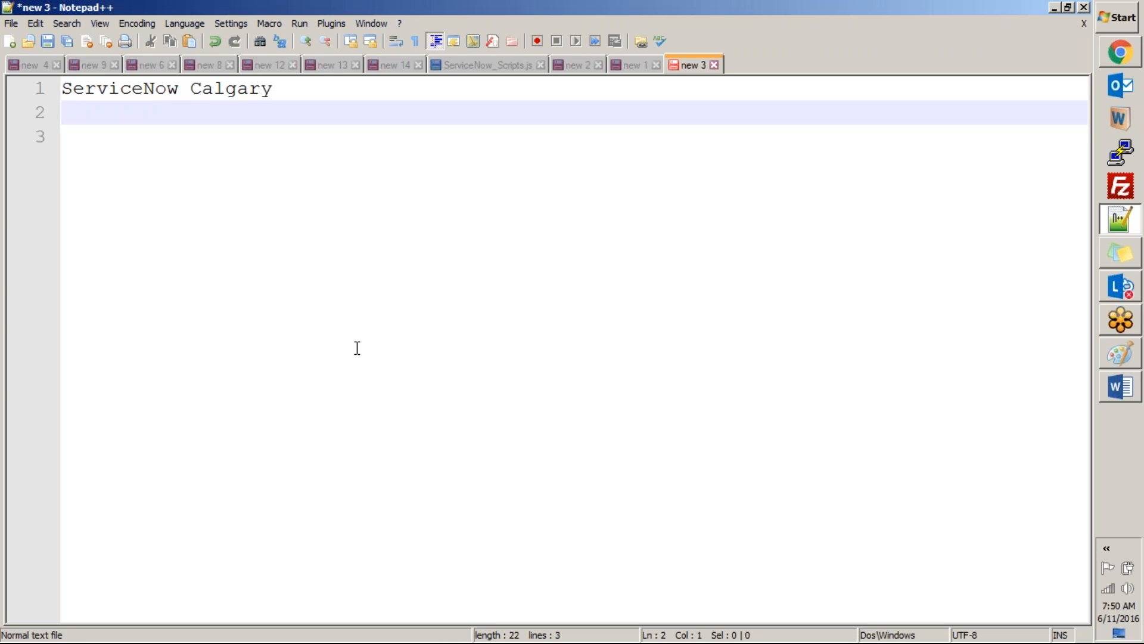
key(ctrl+v)
key(ctrl+shift+Left)
text(Dublin)
key(Return)
Step: Add "ServiceNow Eureka" as the third line, correcting the spelling of the release name
key(ctrl+v)
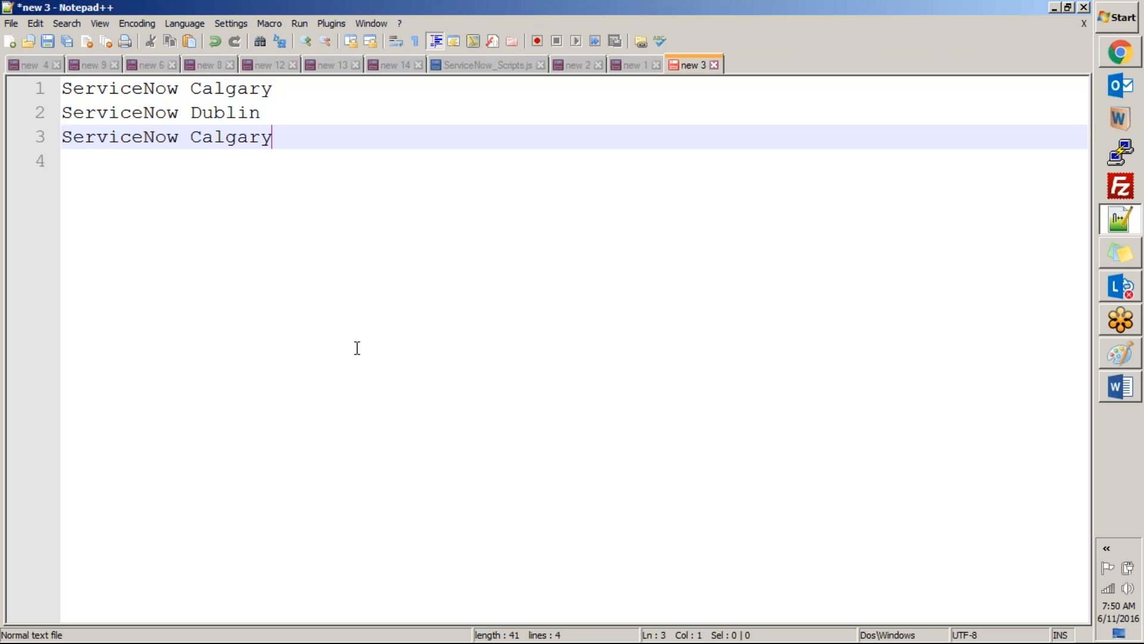
key(ctrl+shift+Left)
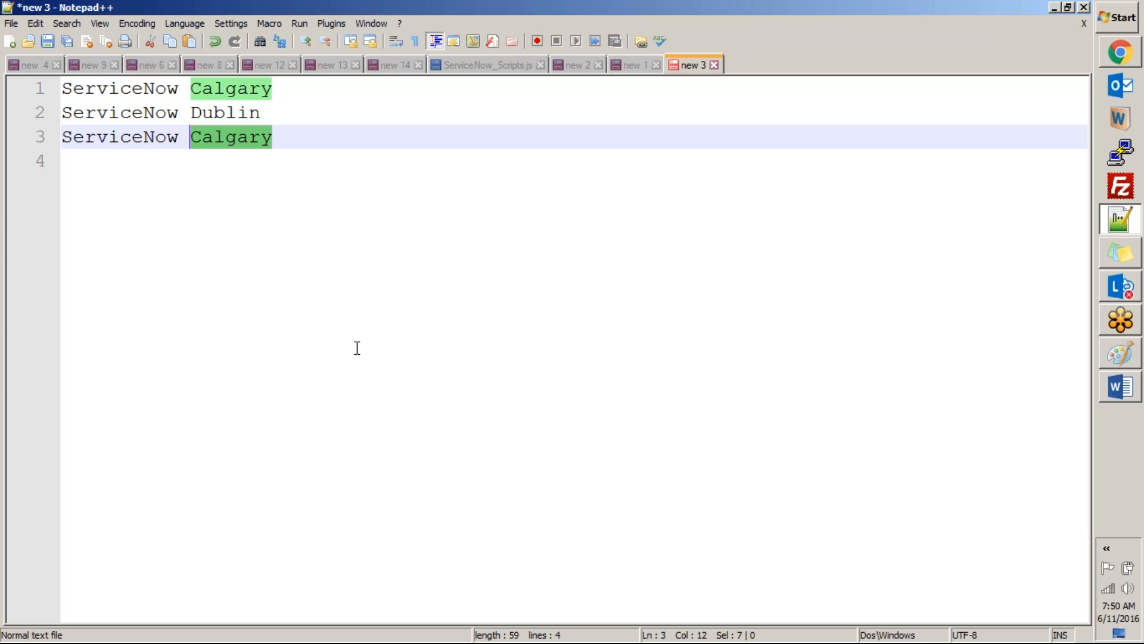
text(Eureak)
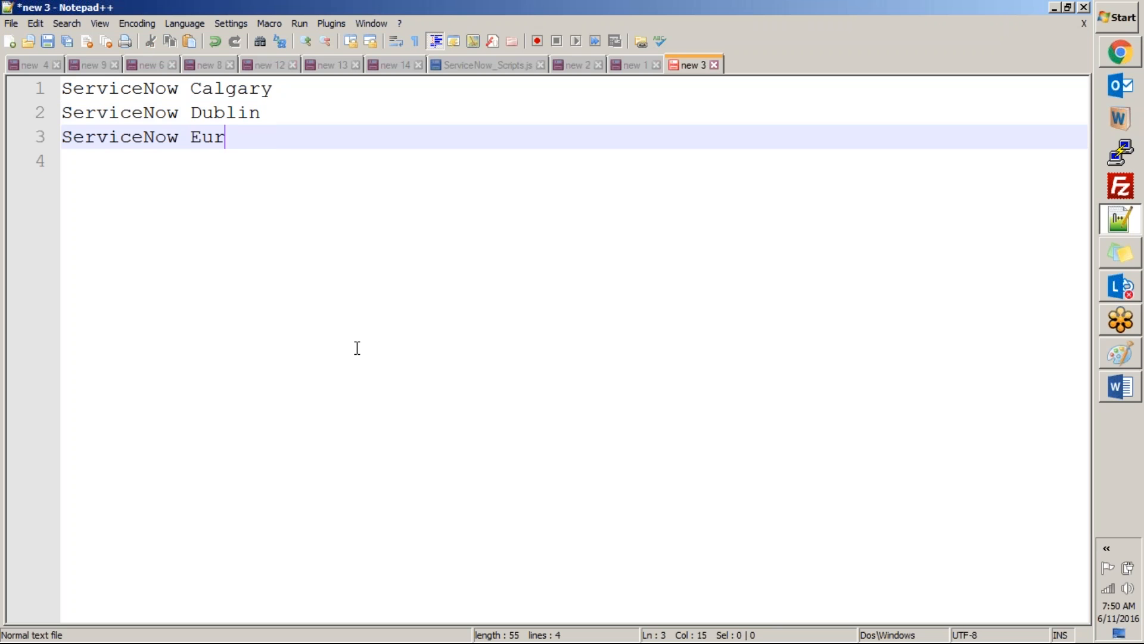
key(Return)
key(BackSpace)
key(BackSpace)
key(BackSpace)
text(ka)
key(Return)
Step: Add the lines "ServiceNow Galaxy" and "ServiceNow Fuji" to the release list
key(ctrl+v)
key(ctrl+shift+Left)
text(Galaxy)
key(Return)
key(ctrl+v)
key(ctrl+shift+Left)
text(Fuji)
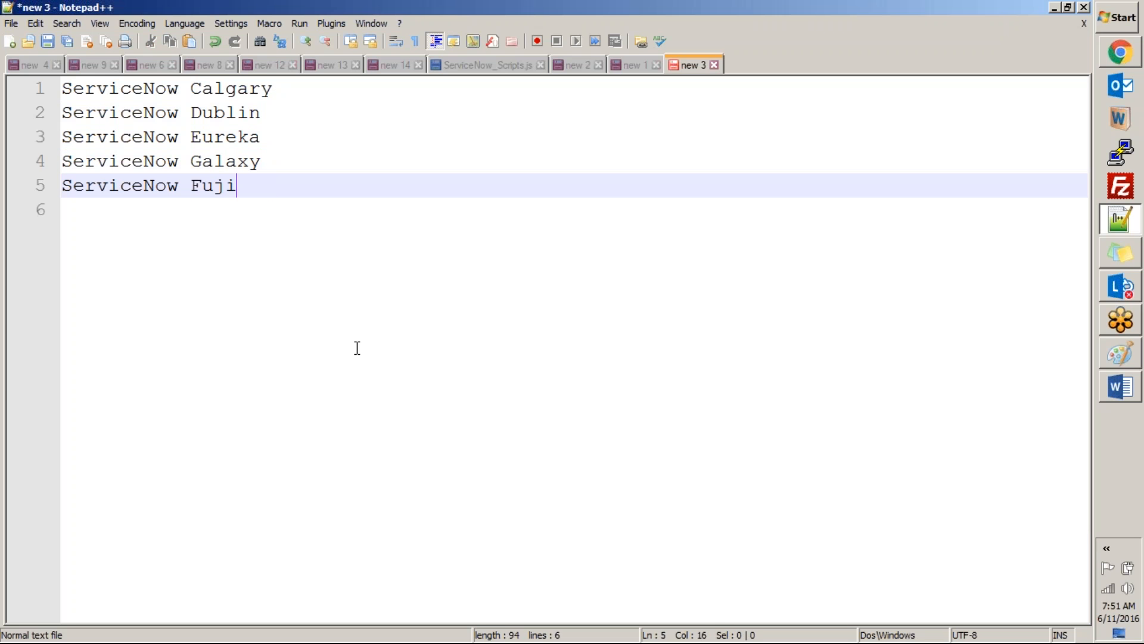
Step: Add "ServiceNow Geneva" as the line below Fuji
key(Return)
key(ctrl+v)
key(ctrl+shift+Left)
text(Geneva)
Step: Add "ServiceNow Helsinki (May 5/7th 2016)" as the last line of the release list
key(Return)
key(ctrl+v)
key(ctrl+shift+Left)
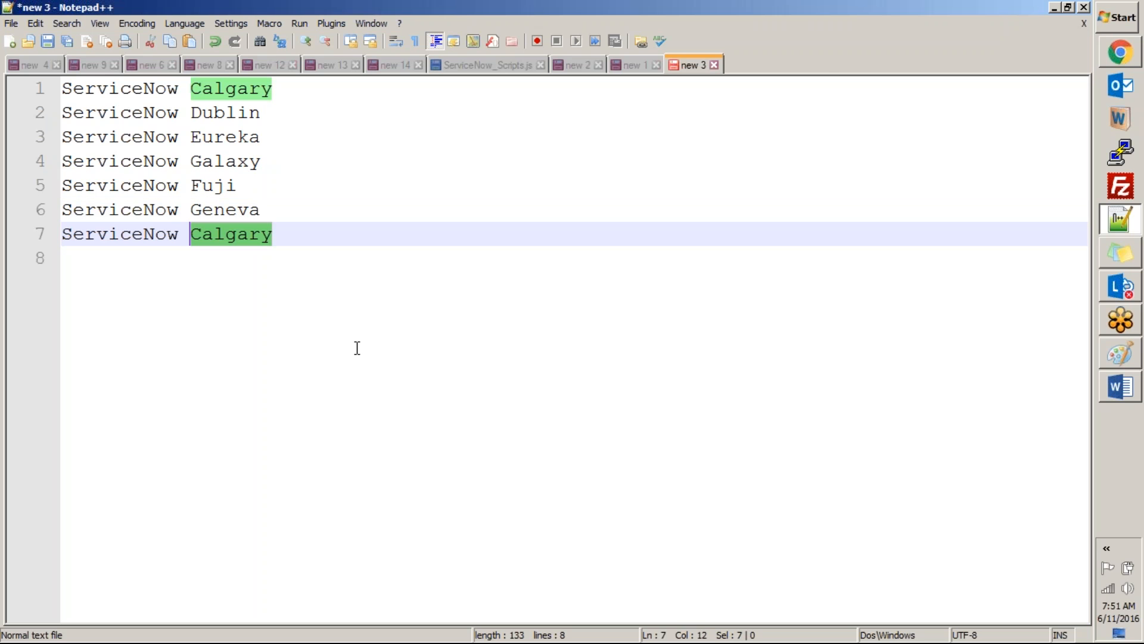
text(Hel)
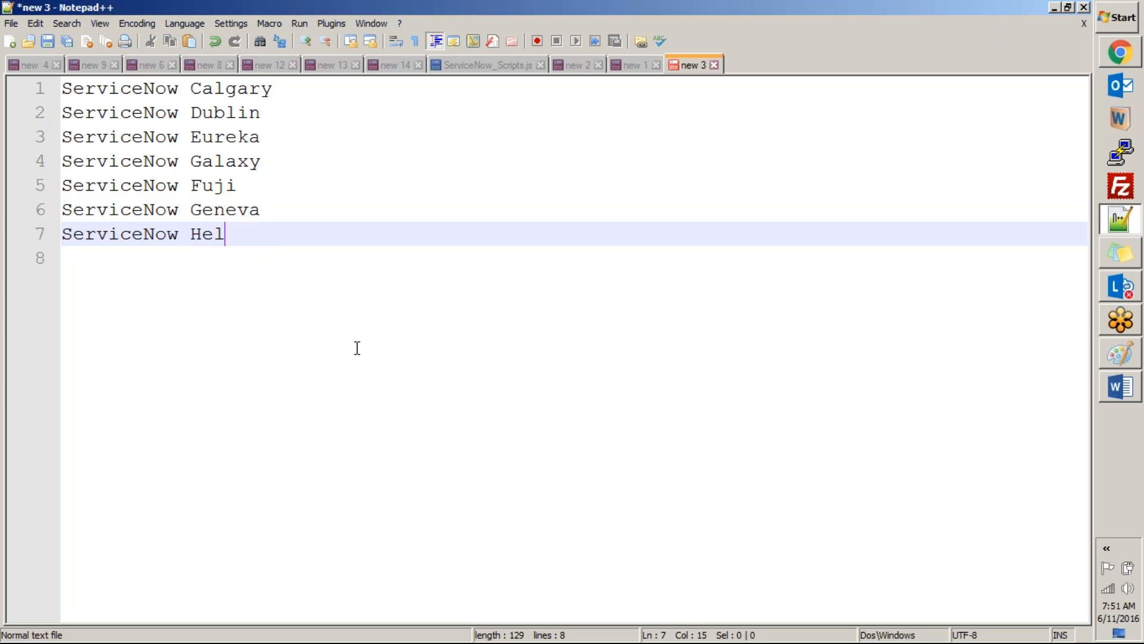
text(sinki ()
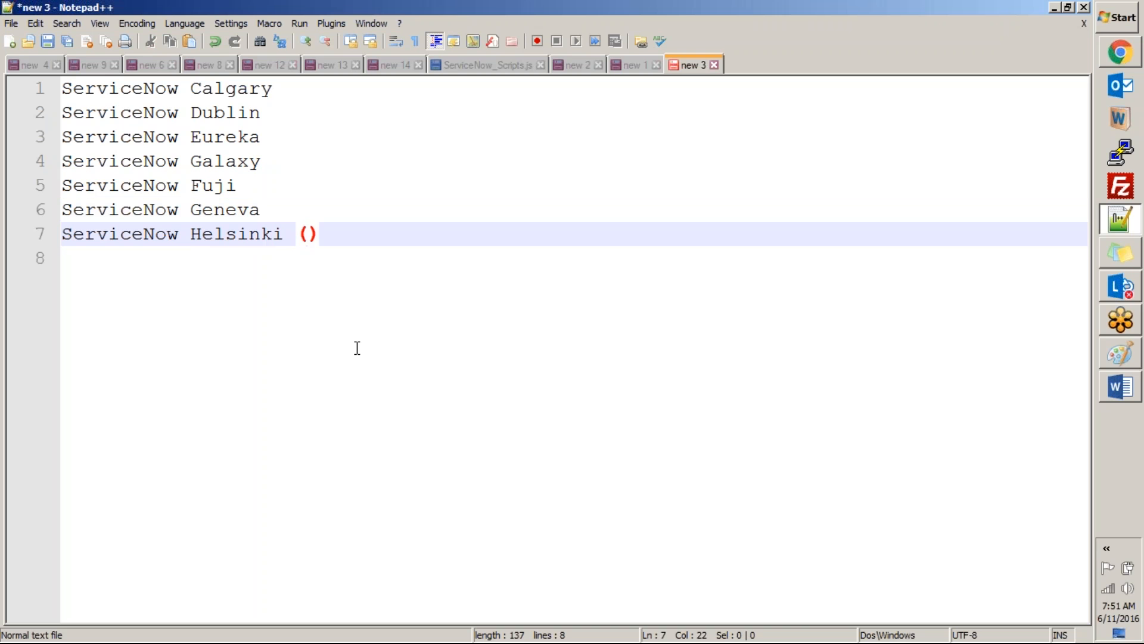
text(May 5)
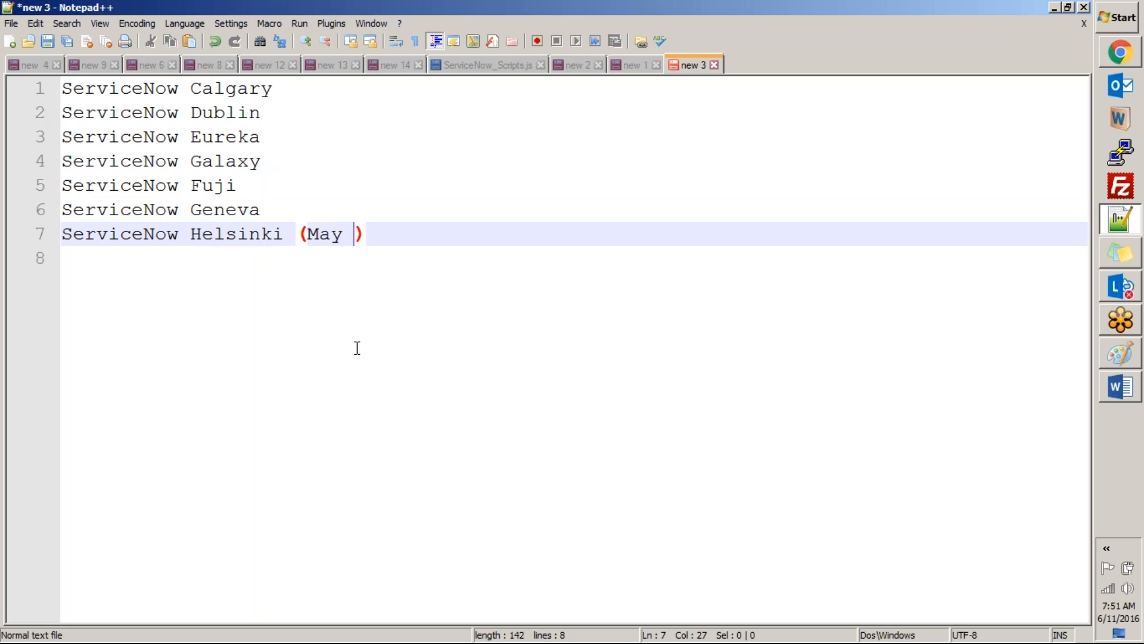
text(/7)
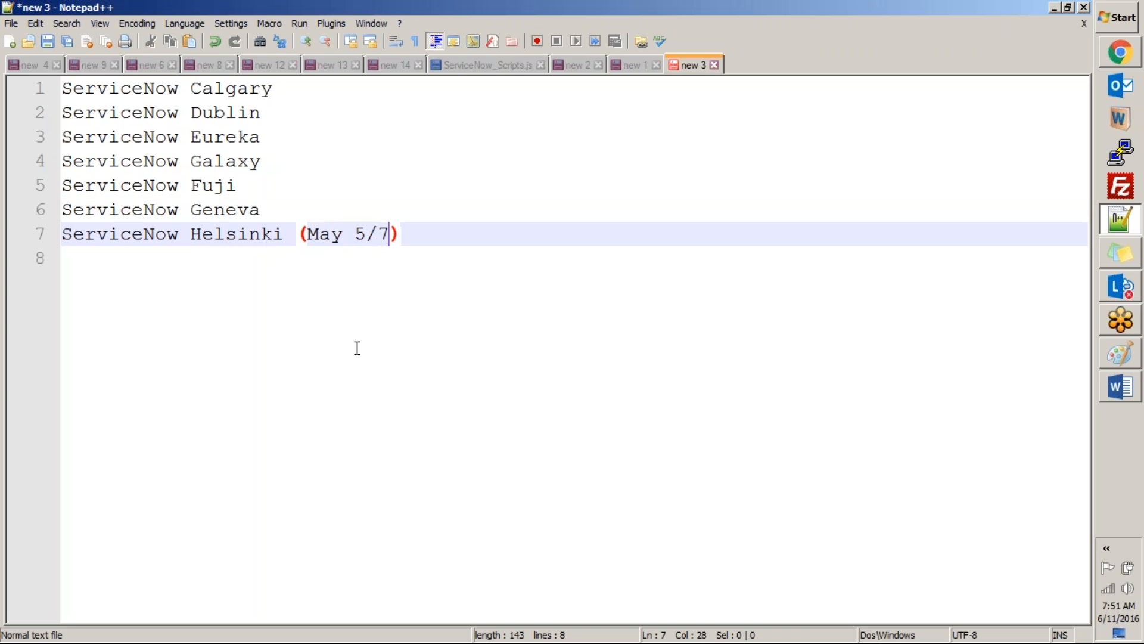
text(th 2016)
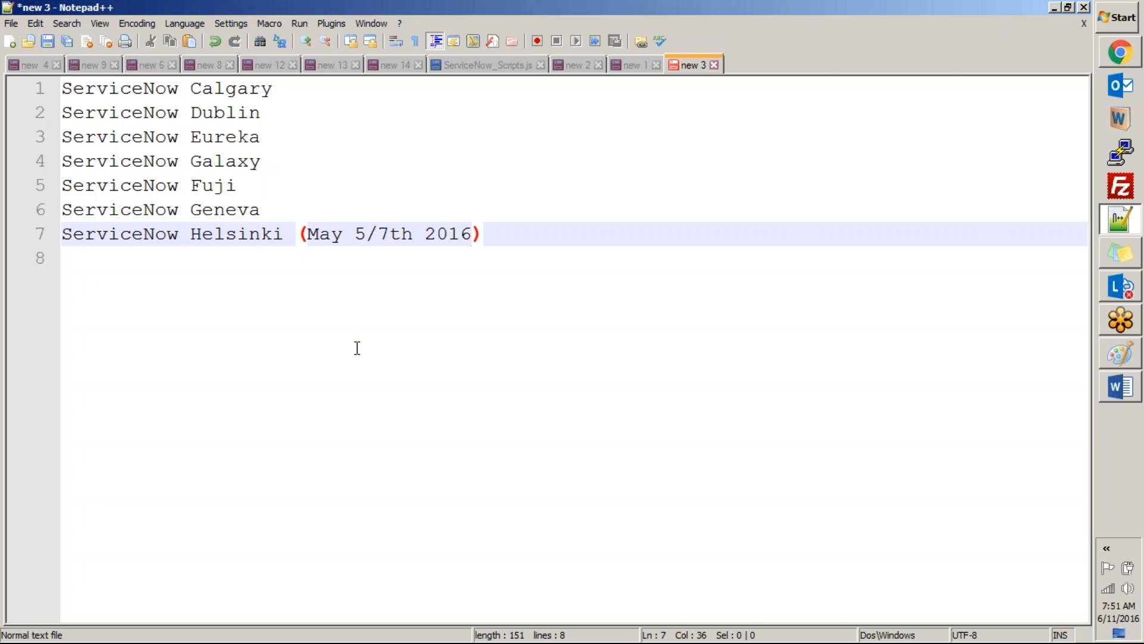
Step: Append "- Introduced Studio here" to the ServiceNow Geneva line
key(Up)
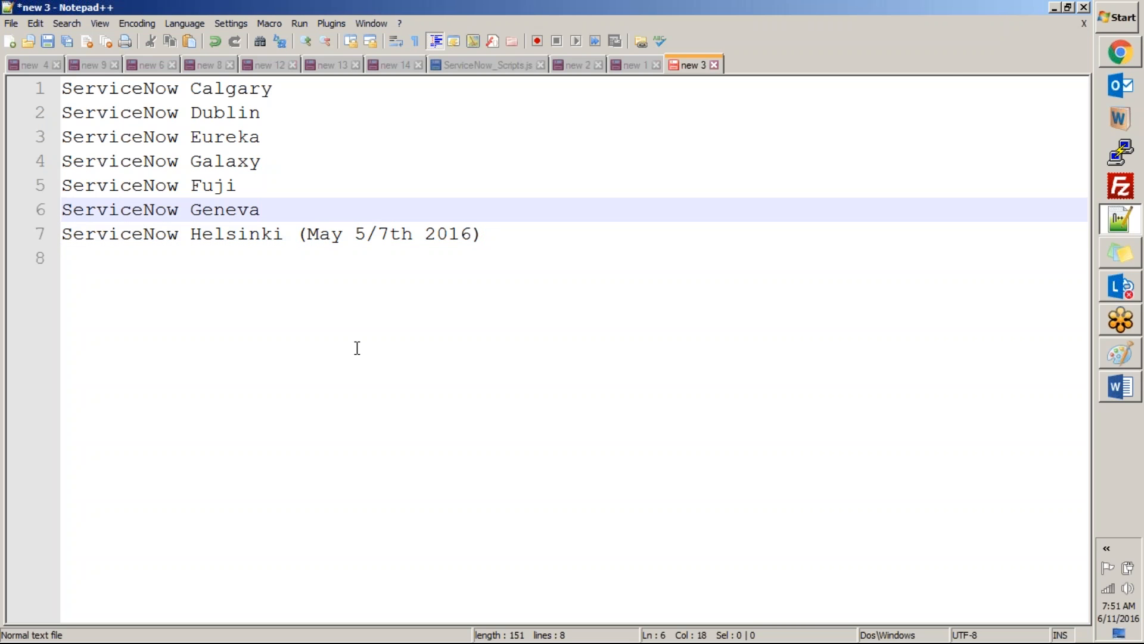
text(- I)
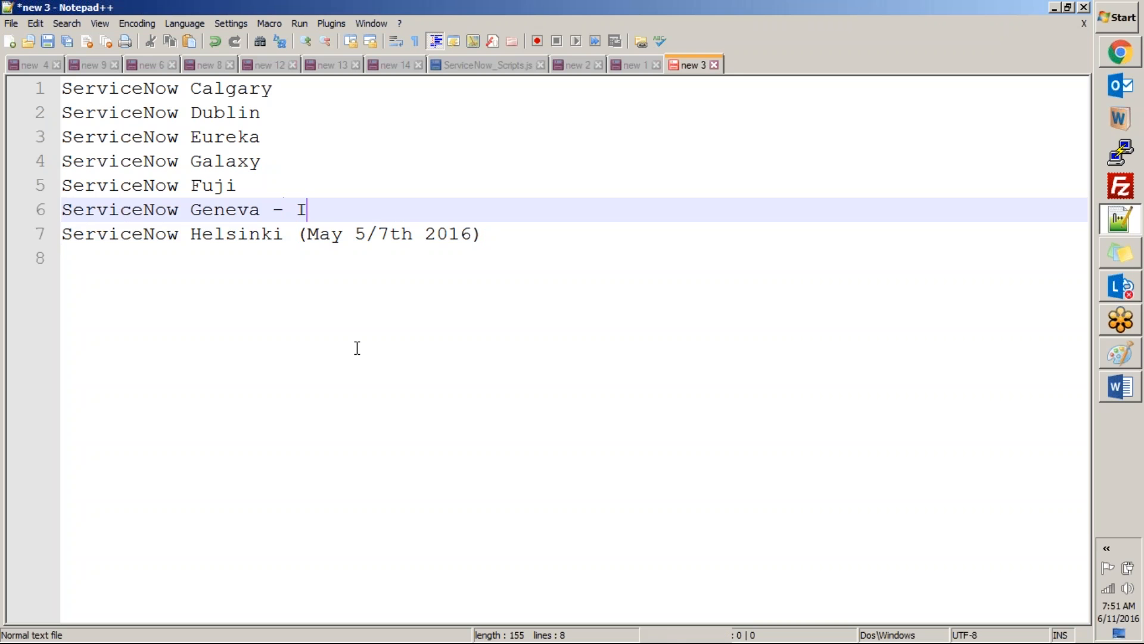
text(ntrodu)
key(BackSpace)
text(duc)
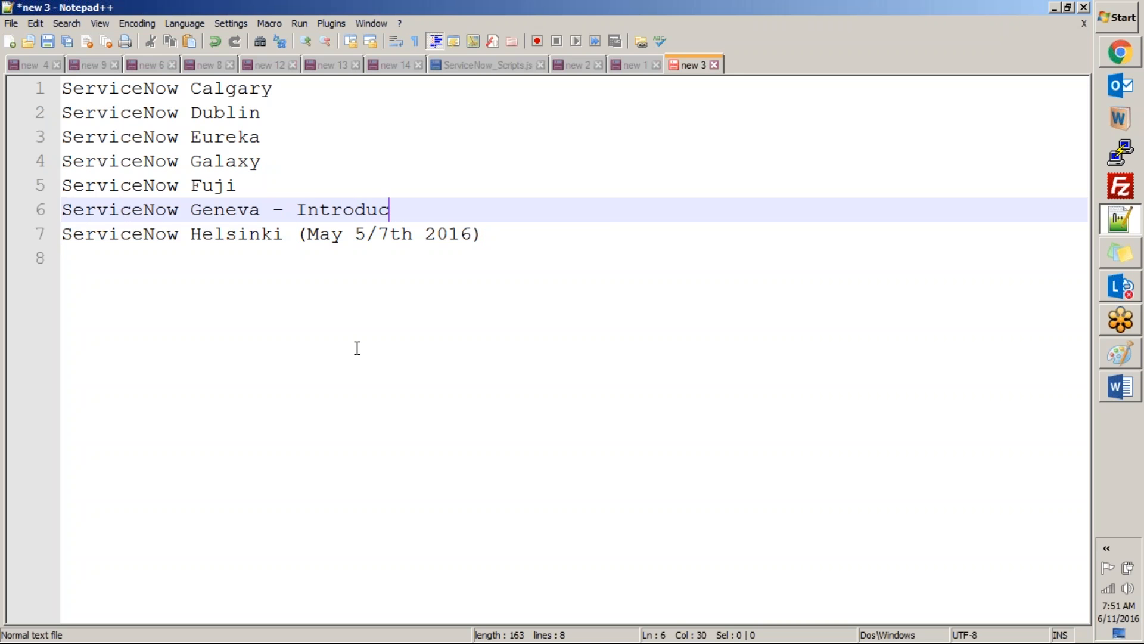
text(ed Studio )
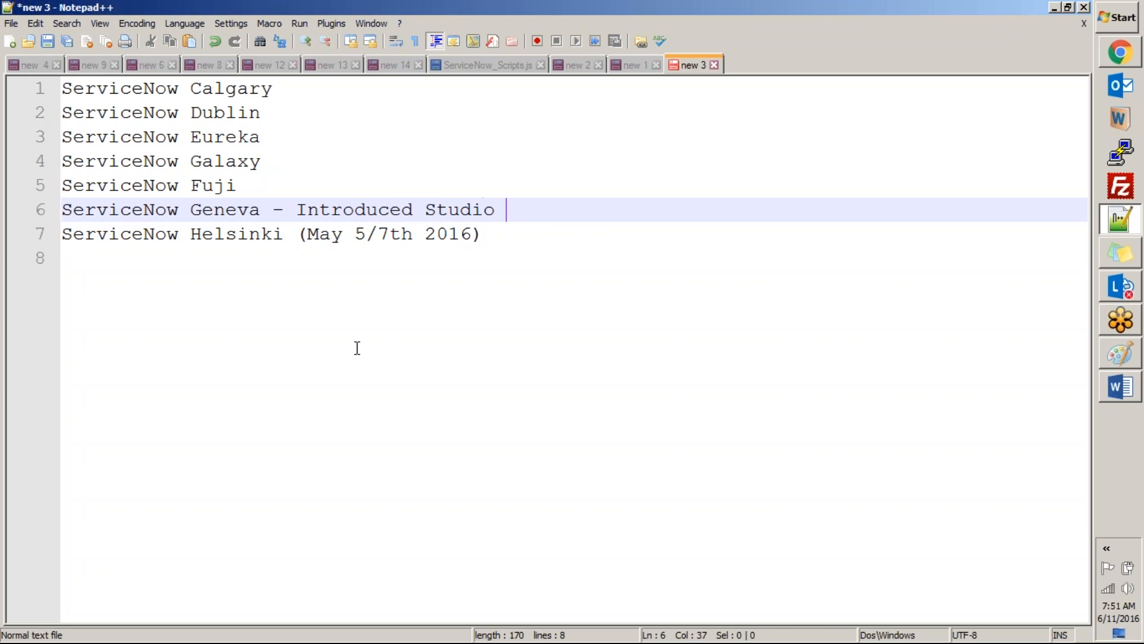
text(here)
Step: Insert two blank lines after the Fuji line and highlight the Geneva and Helsinki lines as a separate group
click(261, 188)
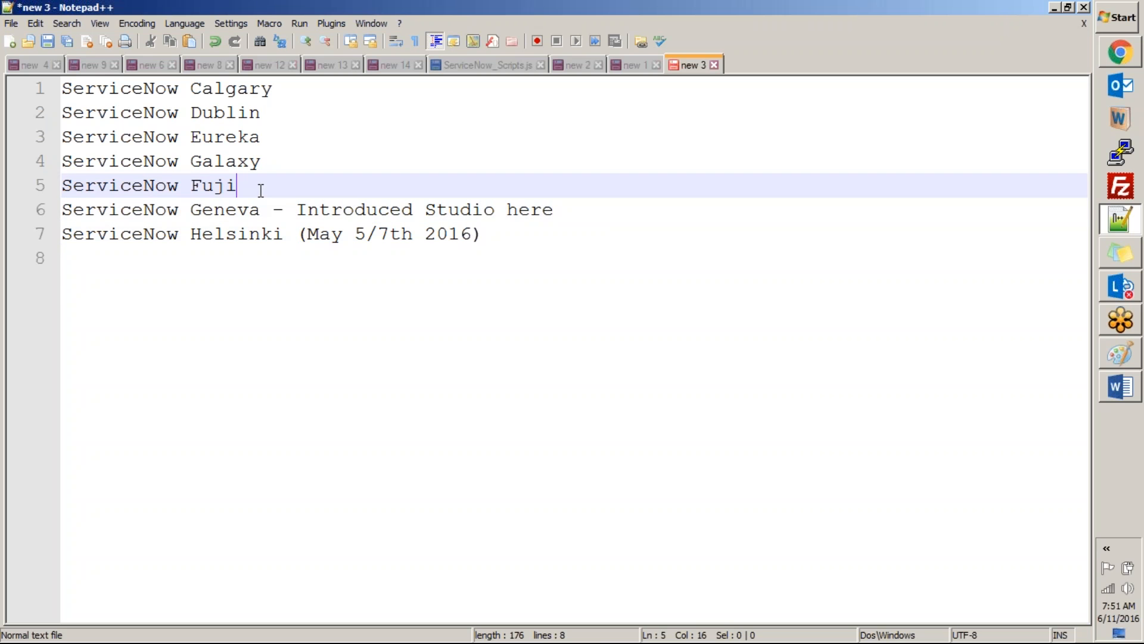
key(Return)
key(Return)
key(Down)
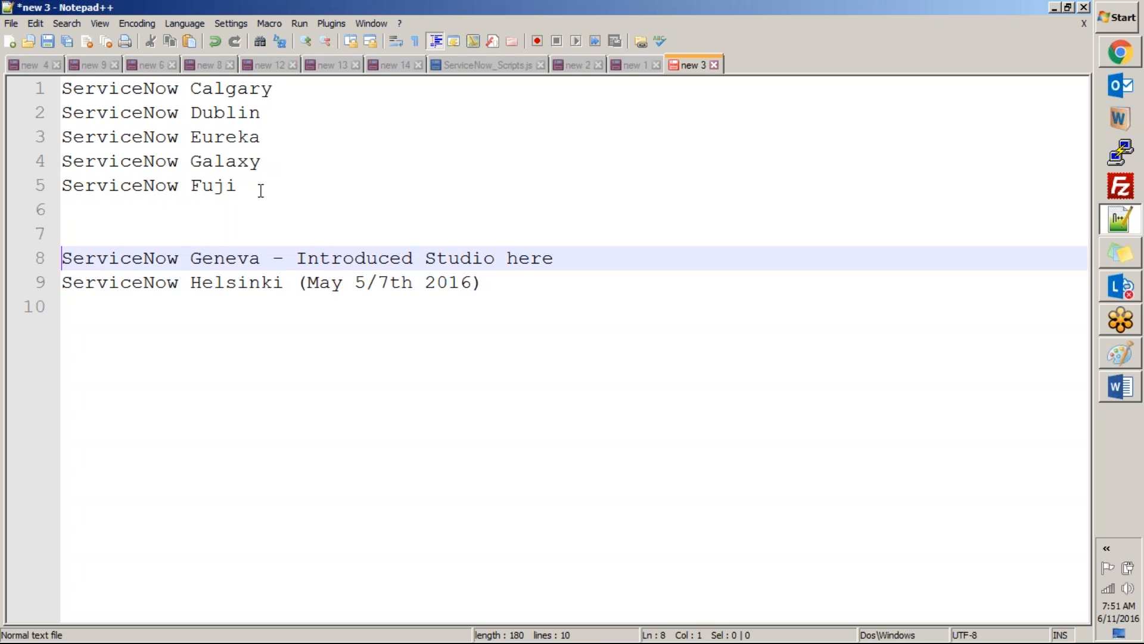
key(shift+Down)
key(shift+Down)
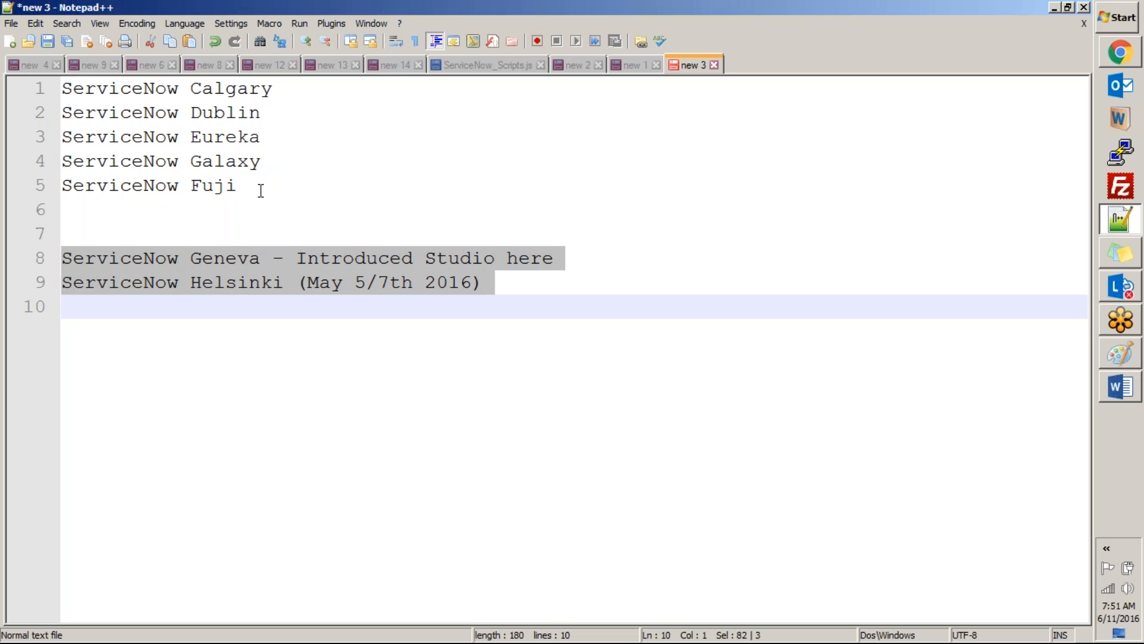
key(Down)
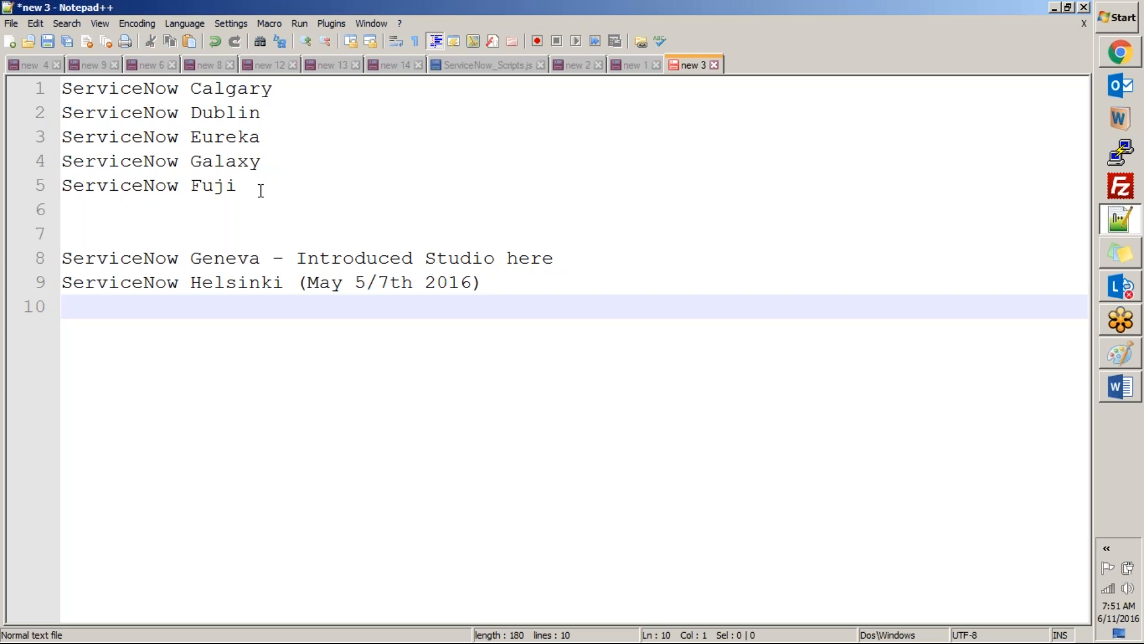
Step: Highlight the group of releases from Calgary to Fuji and compare it with the Geneva and Helsinki group
drag(261, 189, 53, 59)
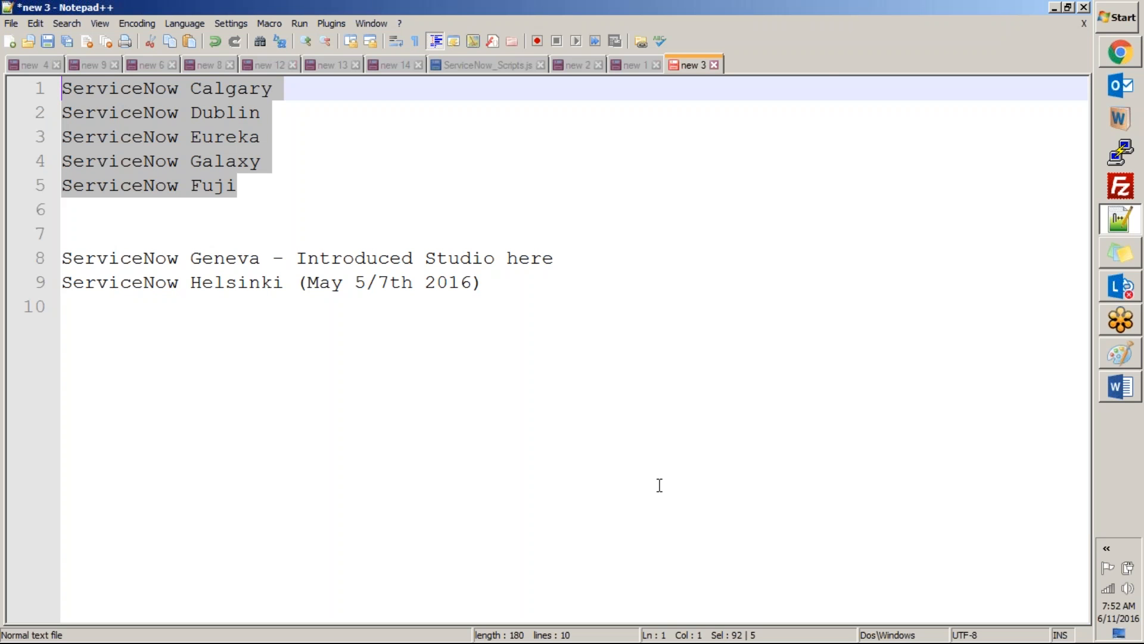
click(280, 182)
drag(317, 182, 62, 88)
drag(74, 232, 702, 371)
click(489, 351)
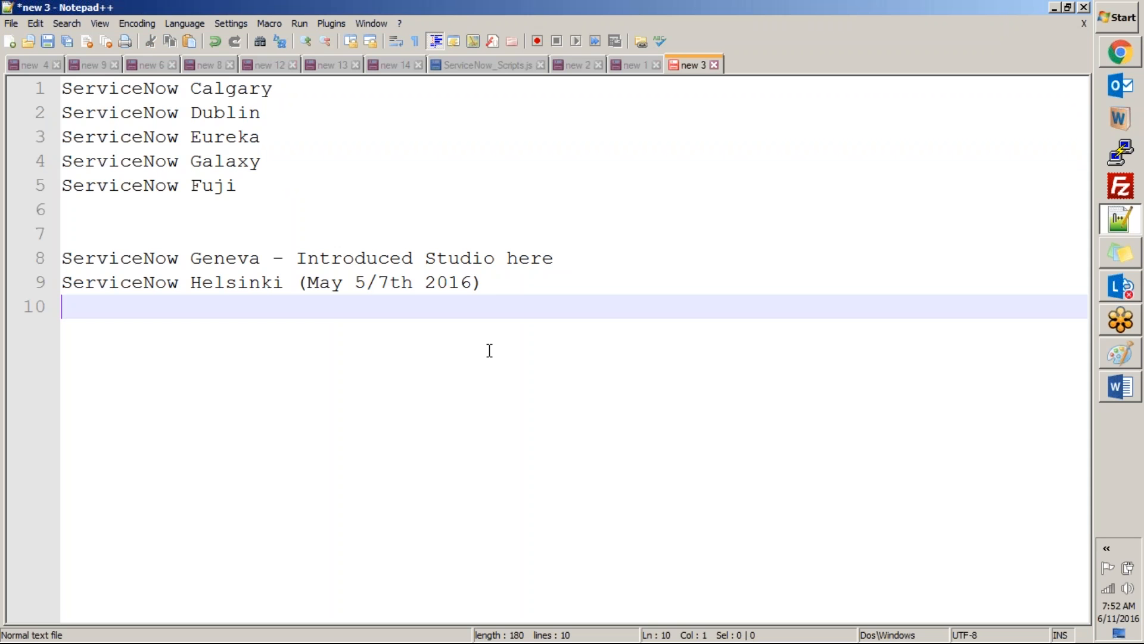
key(ctrl+a)
Step: Switch to ServiceNow, review the Marketing Events application record with its settings and Application Files, and return to the application list
key(alt+Tab)
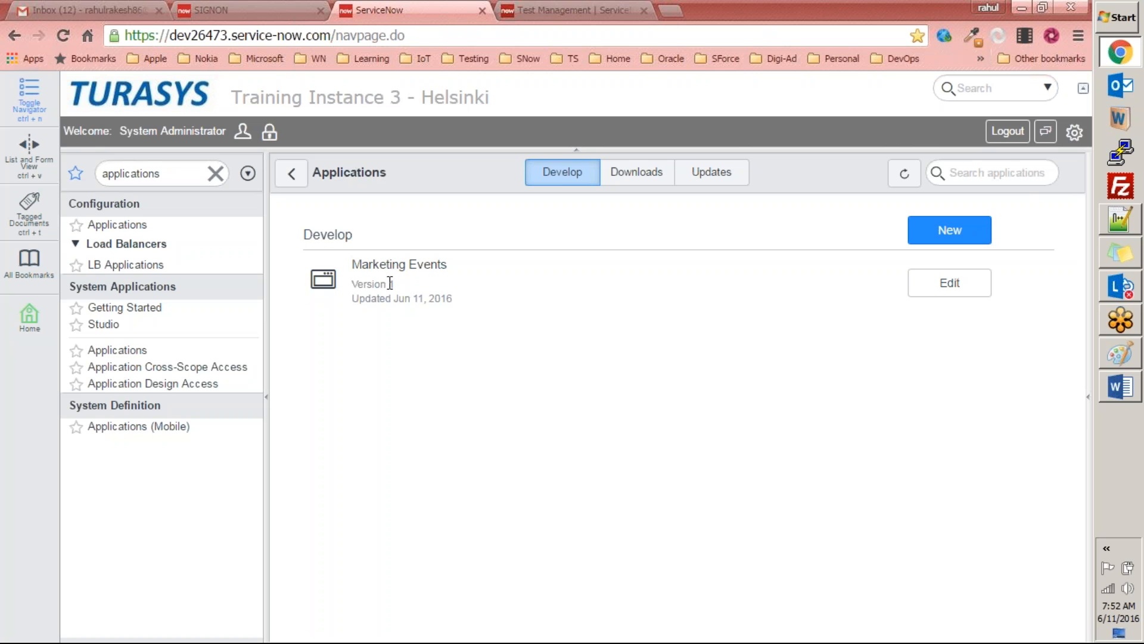
click(361, 264)
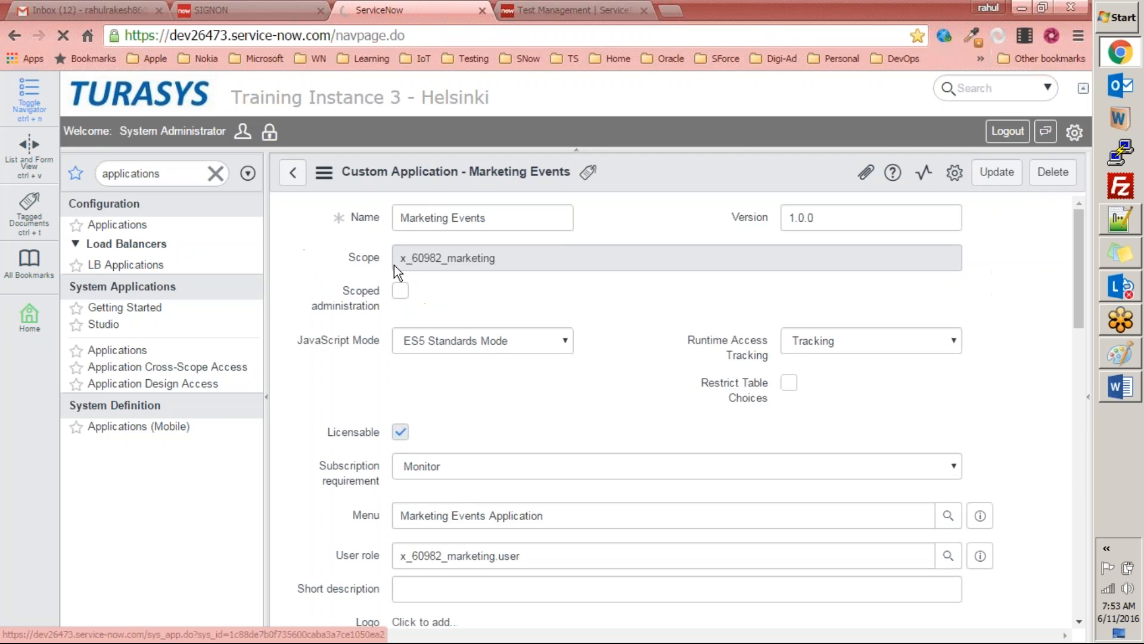
scroll(671, 411, down, 1)
scroll(625, 358, down, 15)
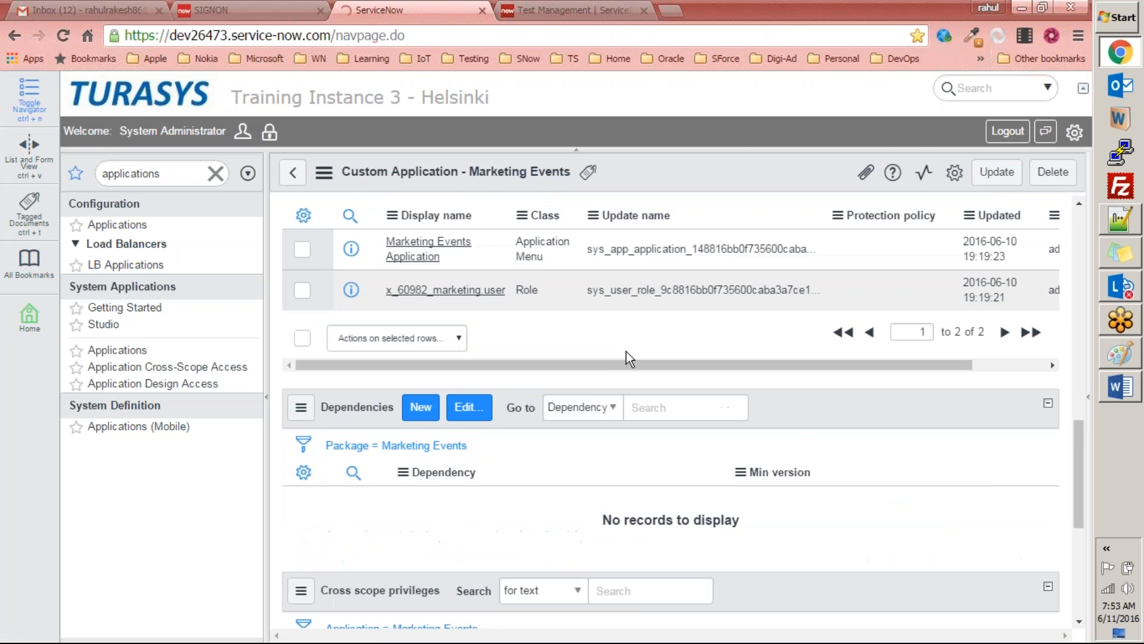
scroll(626, 358, up, 10)
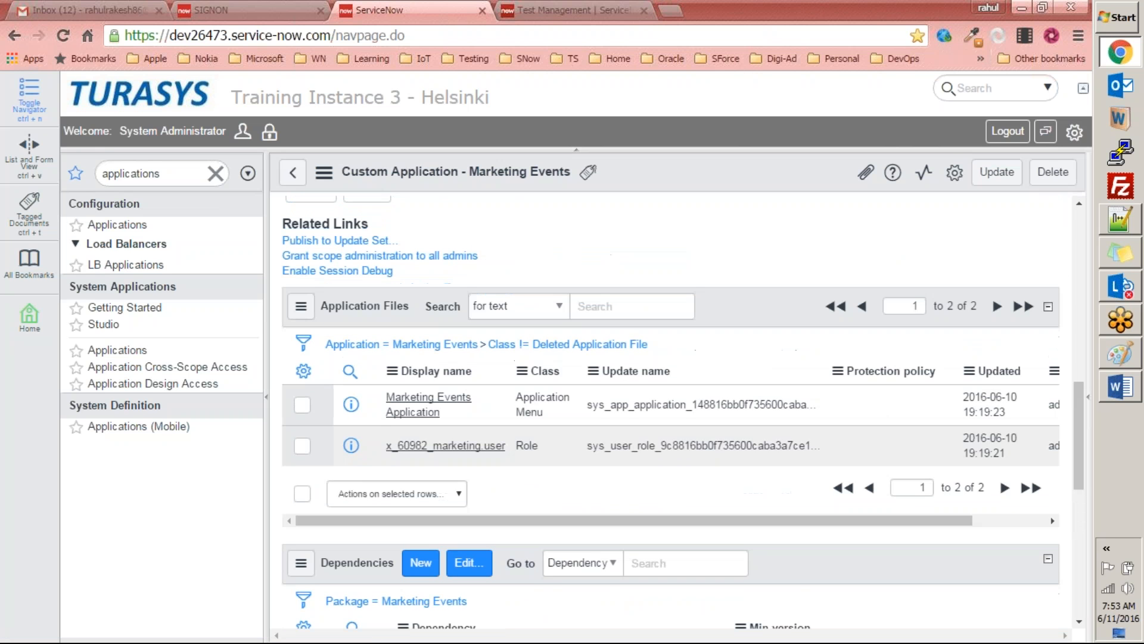
scroll(612, 255, up, 5)
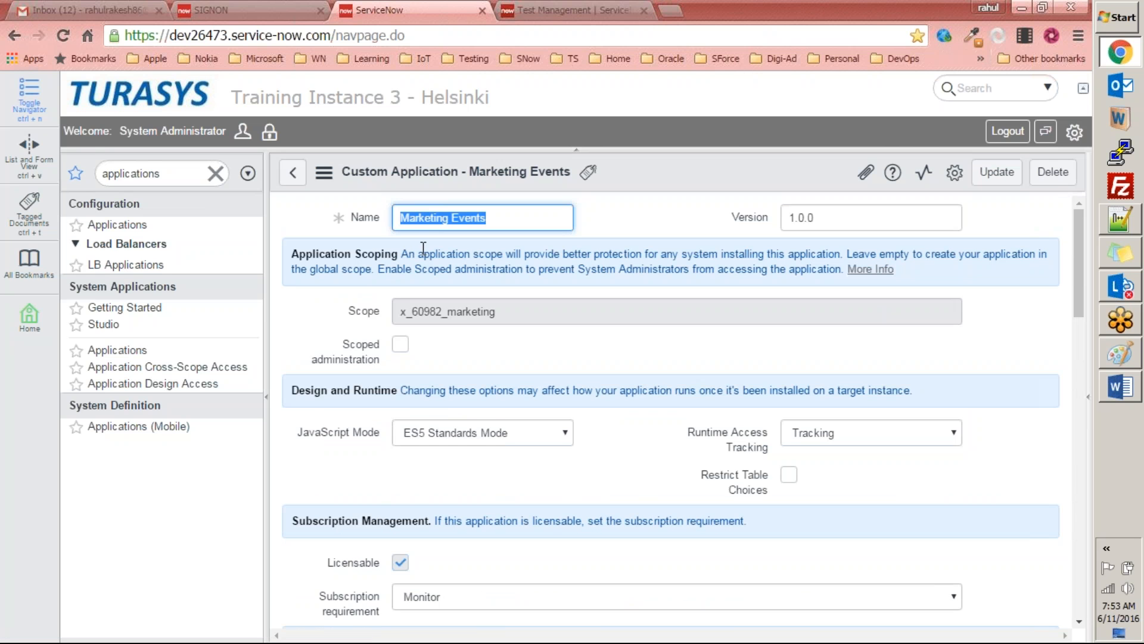
scroll(615, 388, down, 12)
scroll(363, 209, up, 5)
click(293, 173)
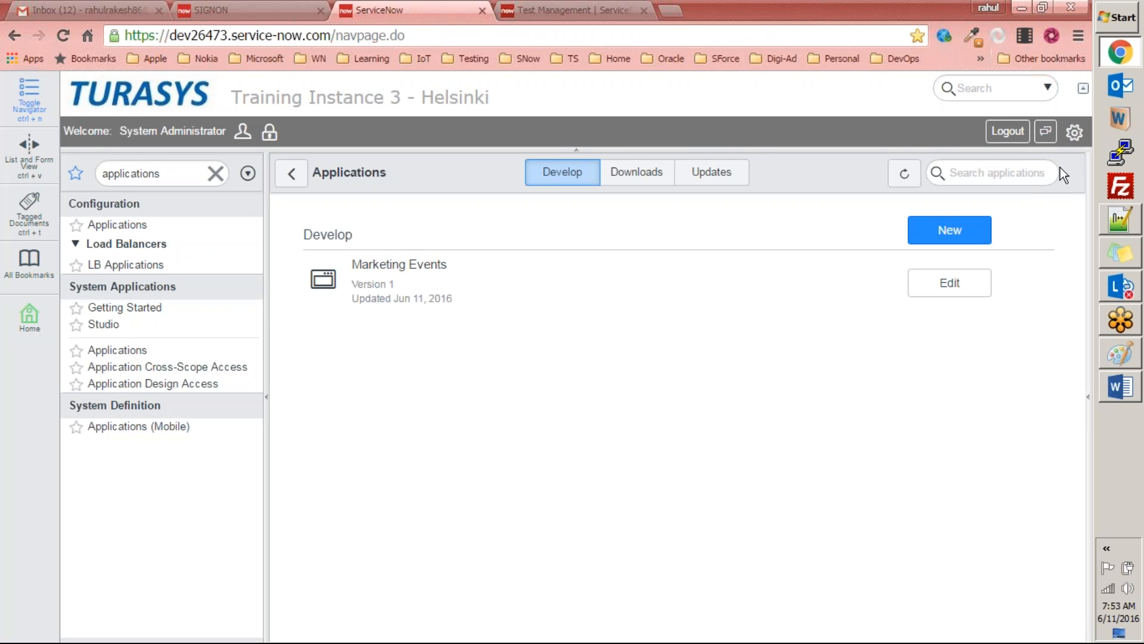
Step: Search the application list and the application navigator for "marketing"
click(1020, 177)
text(marketing)
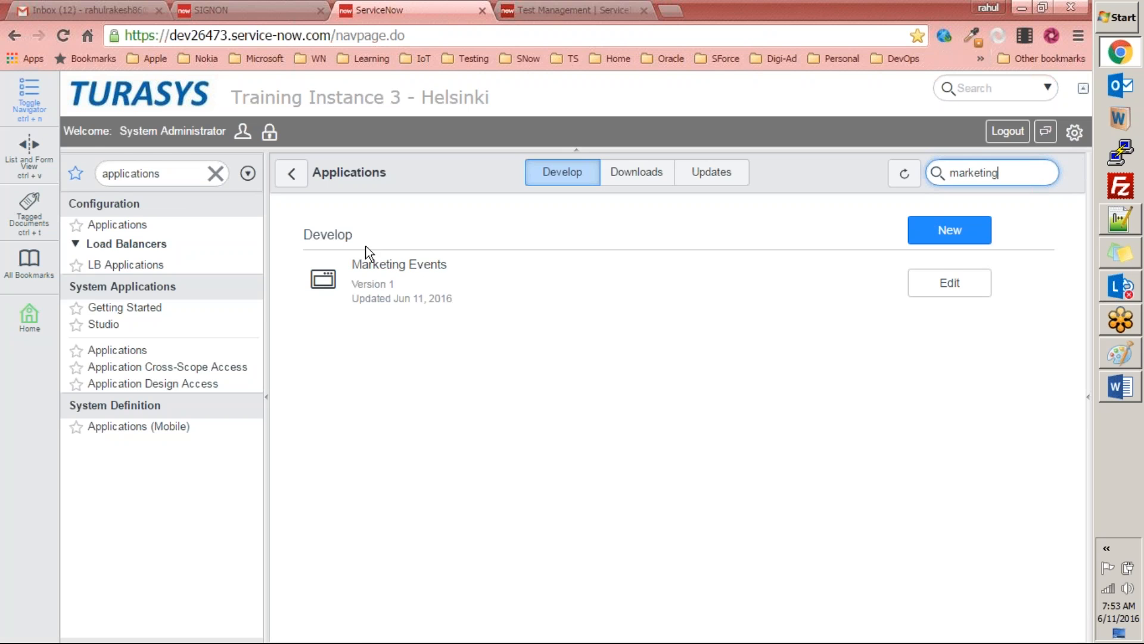
click(218, 179)
text(m)
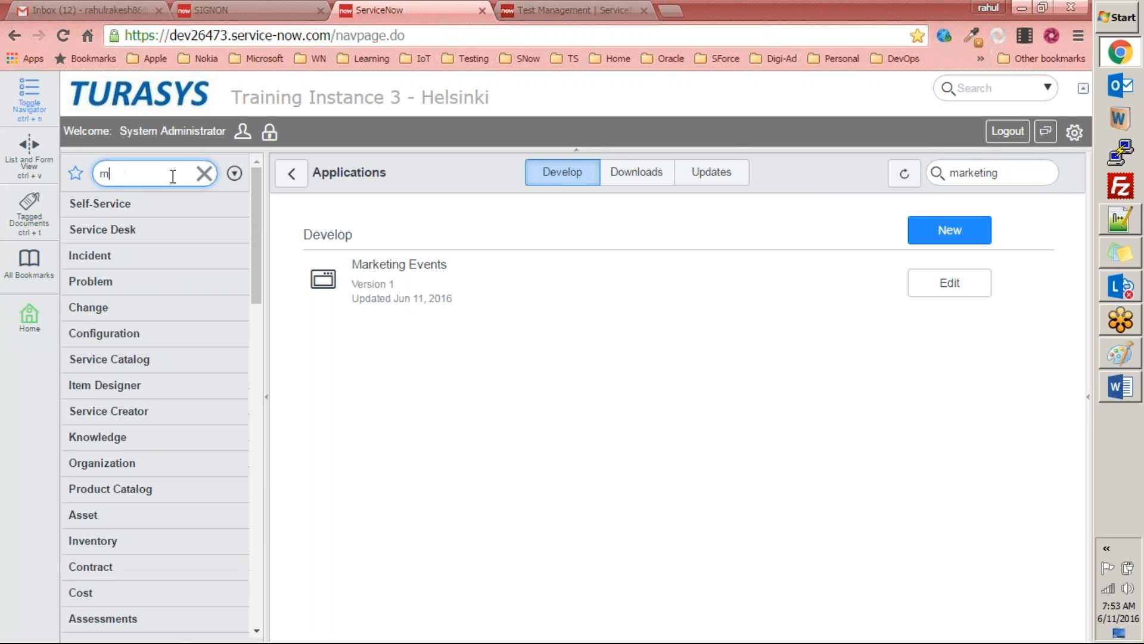
text(arketing)
Step: Shorten the navigator filter text and reload the ServiceNow page to refresh the navigator
key(BackSpace)
key(BackSpace)
key(BackSpace)
key(BackSpace)
key(BackSpace)
key(BackSpace)
key(BackSpace)
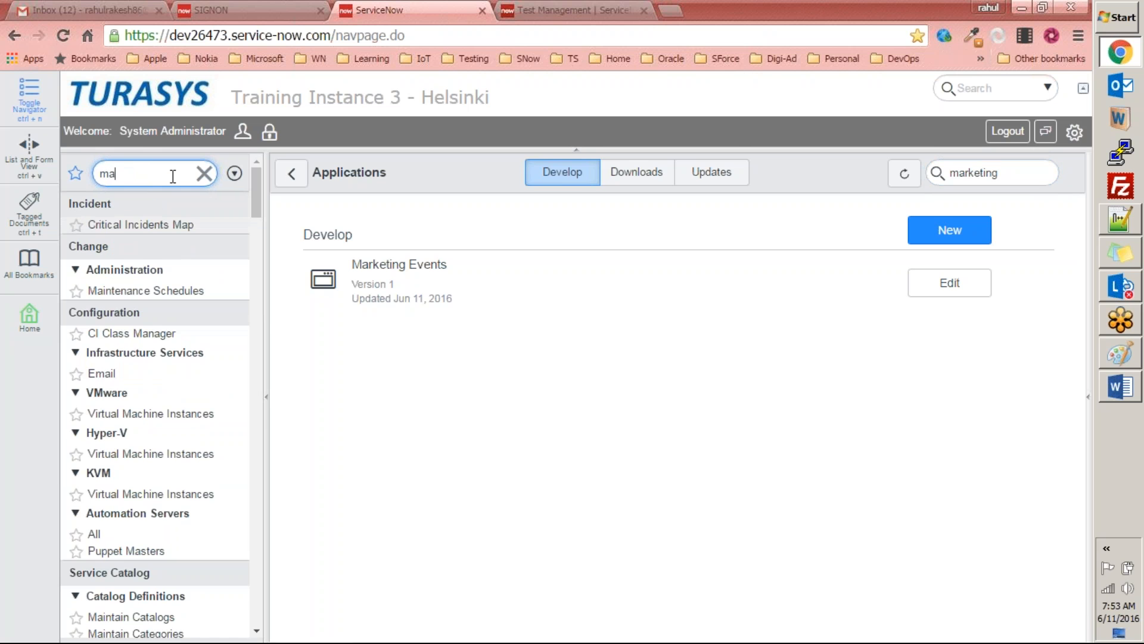
key(F5)
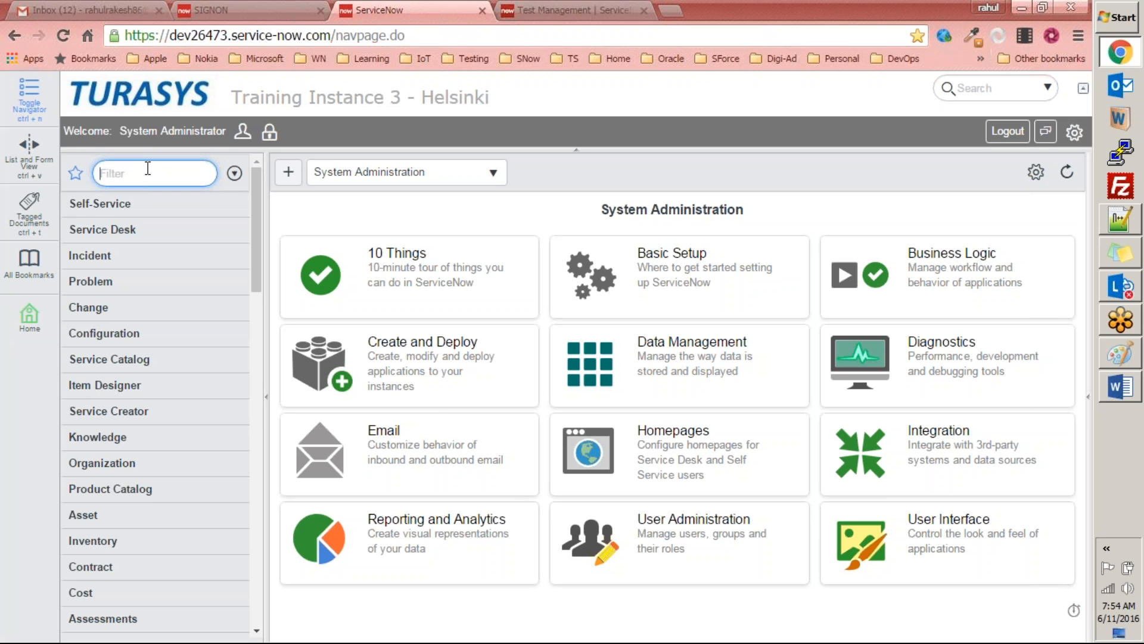
Step: Filter the application navigator for "mark" and clear the filter text
text(mark)
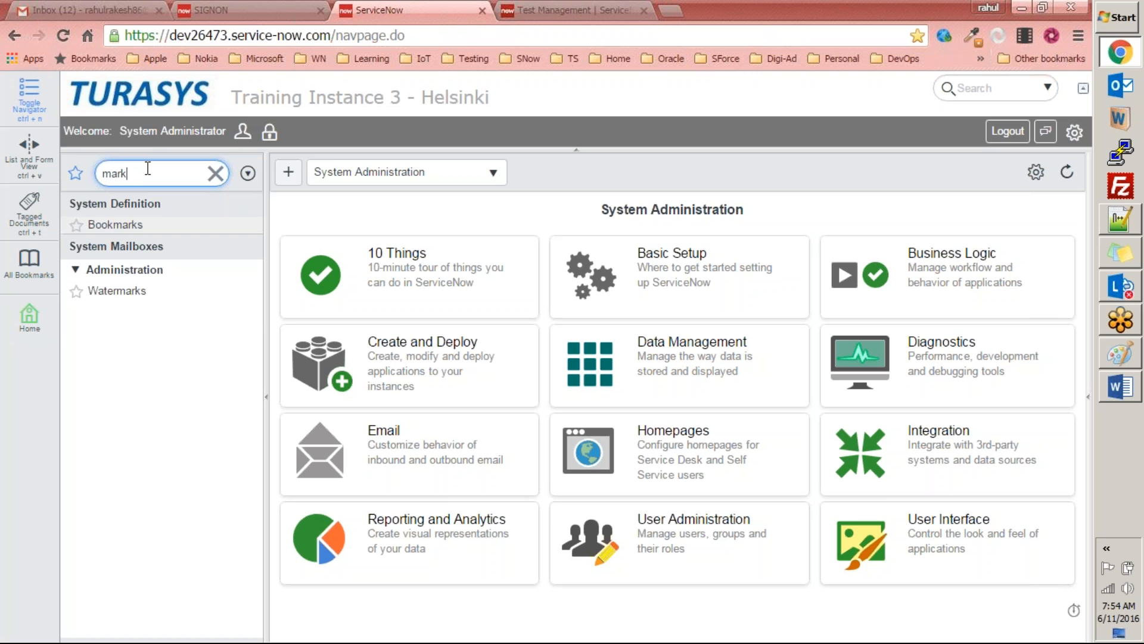
key(BackSpace)
key(BackSpace)
key(BackSpace)
key(BackSpace)
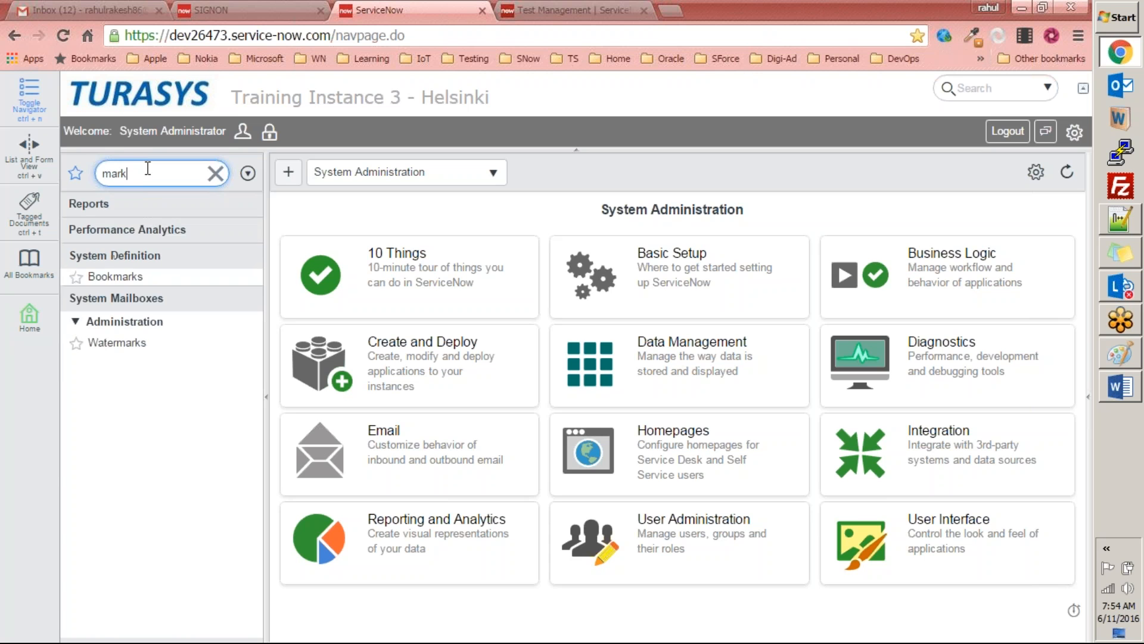
Step: Filter the navigator for "applications", open the System Applications list, and open Marketing Events in a maximized Studio window
text(appal)
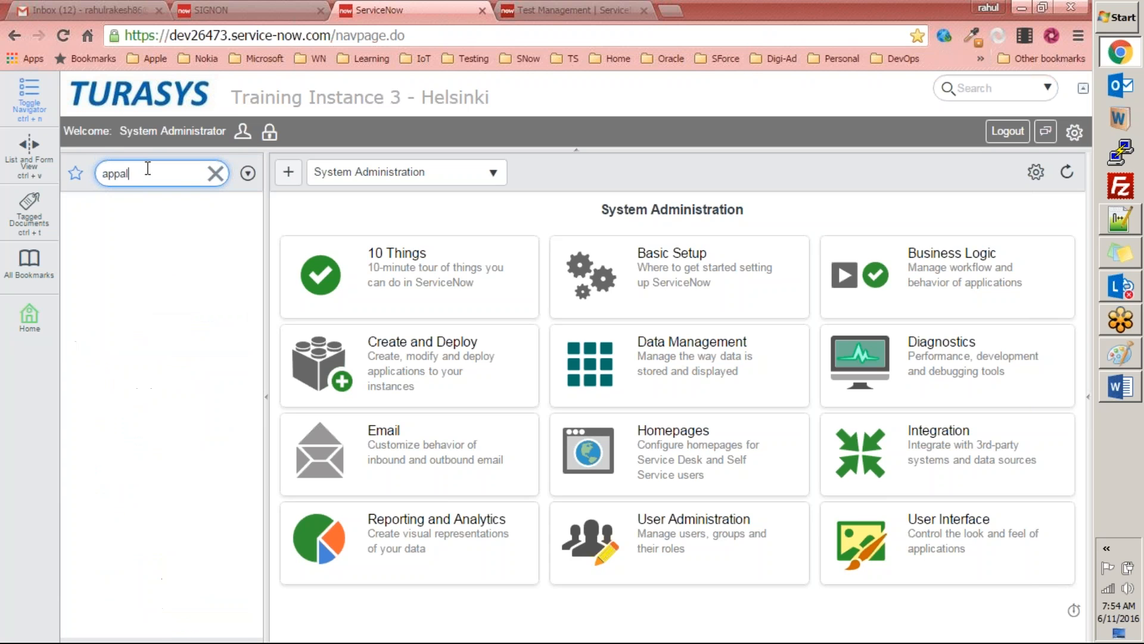
text(lica)
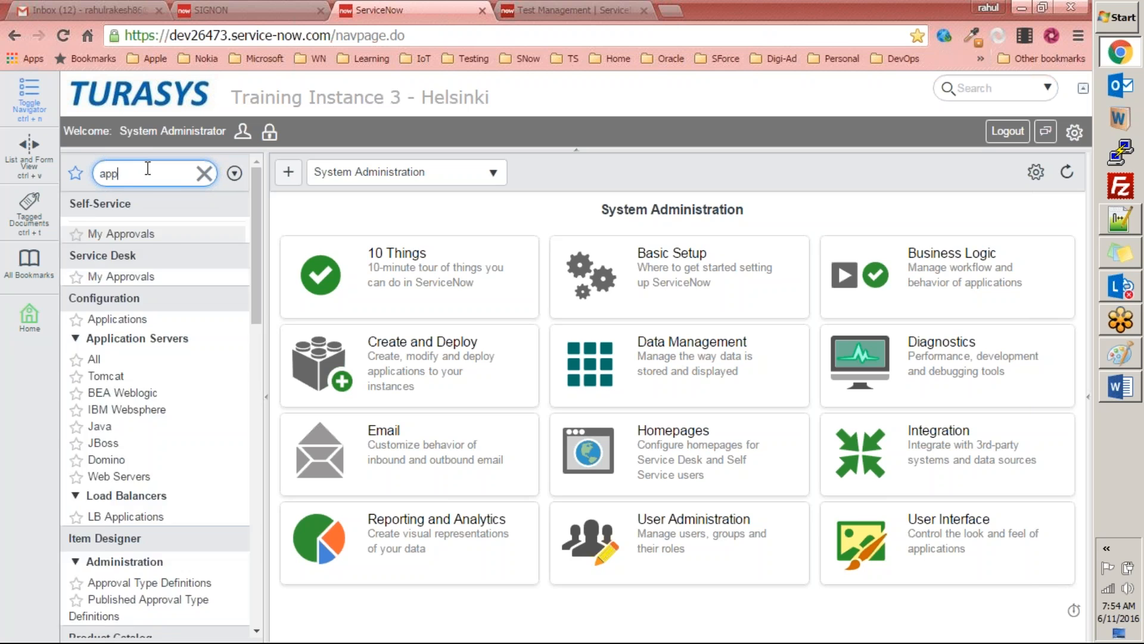
text(tions)
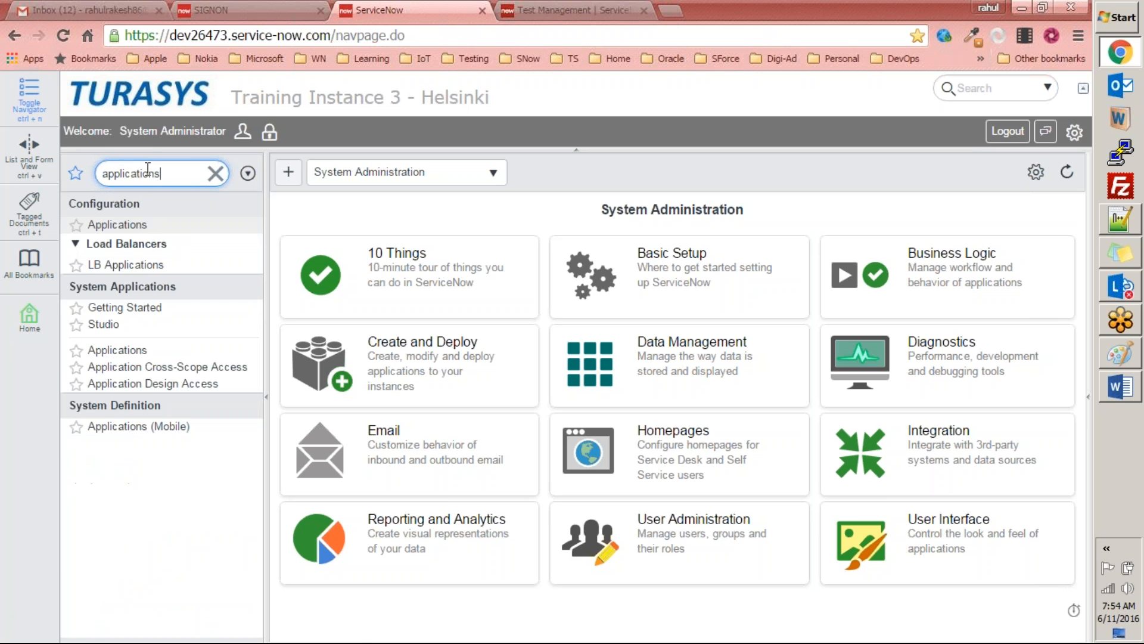
click(119, 352)
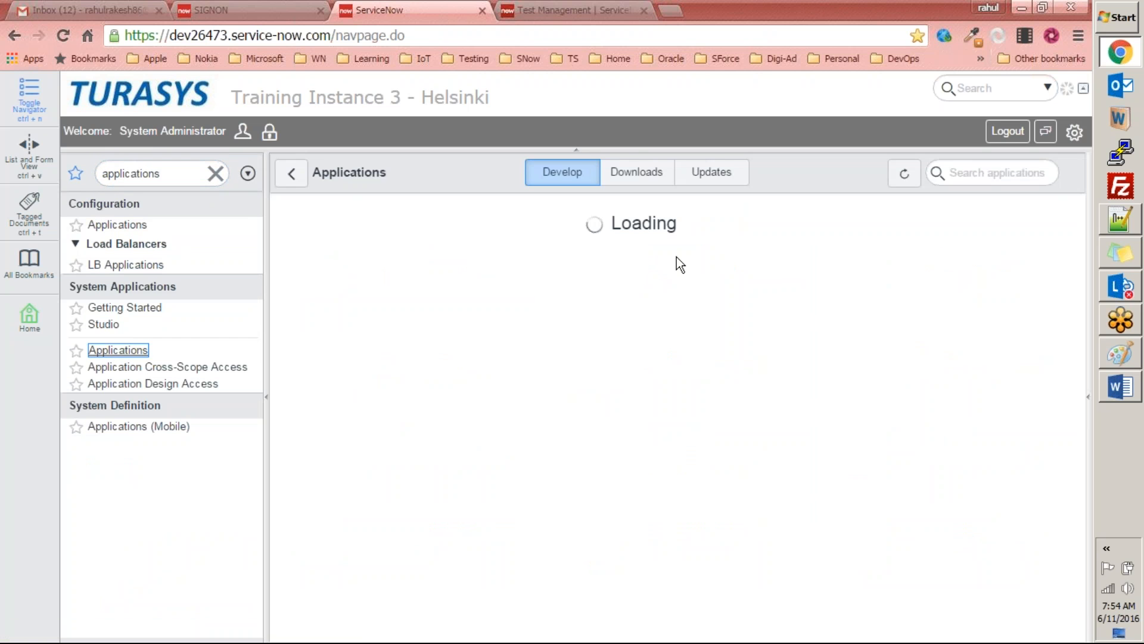
click(952, 286)
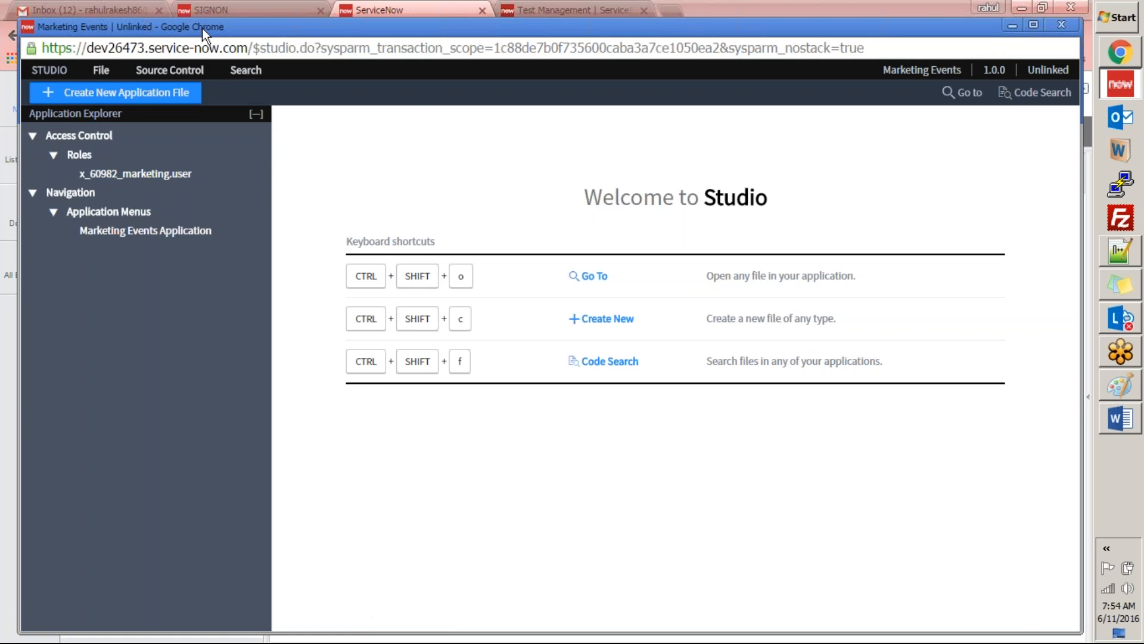
double_click(337, 28)
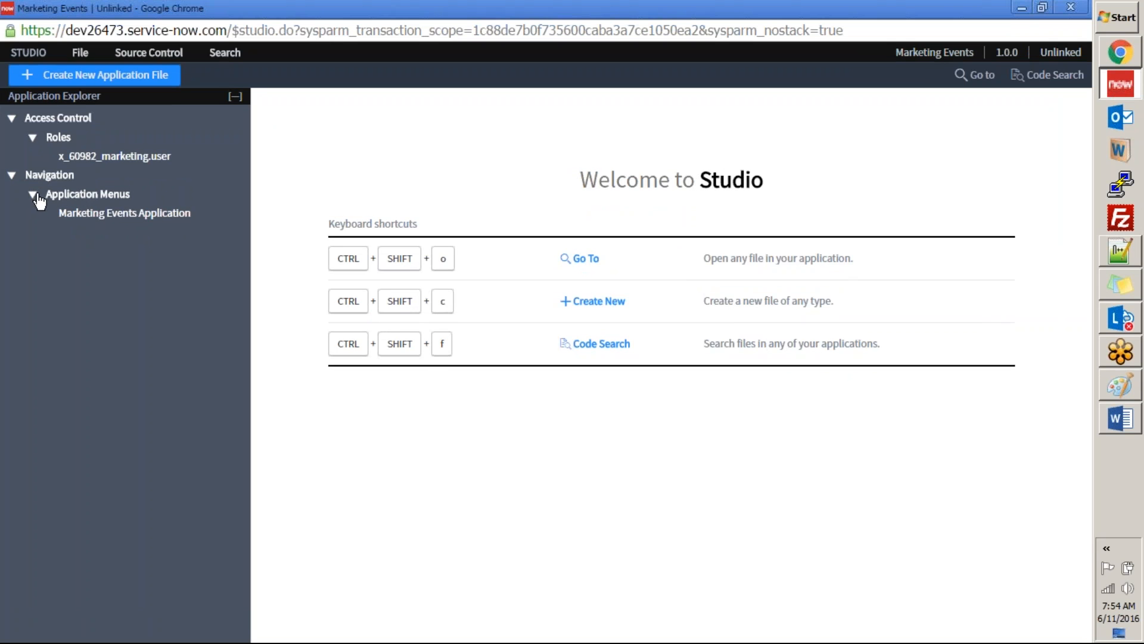
Step: Review the Marketing Events Application menu record in Studio and collapse the Navigation group in the Application Explorer
click(84, 216)
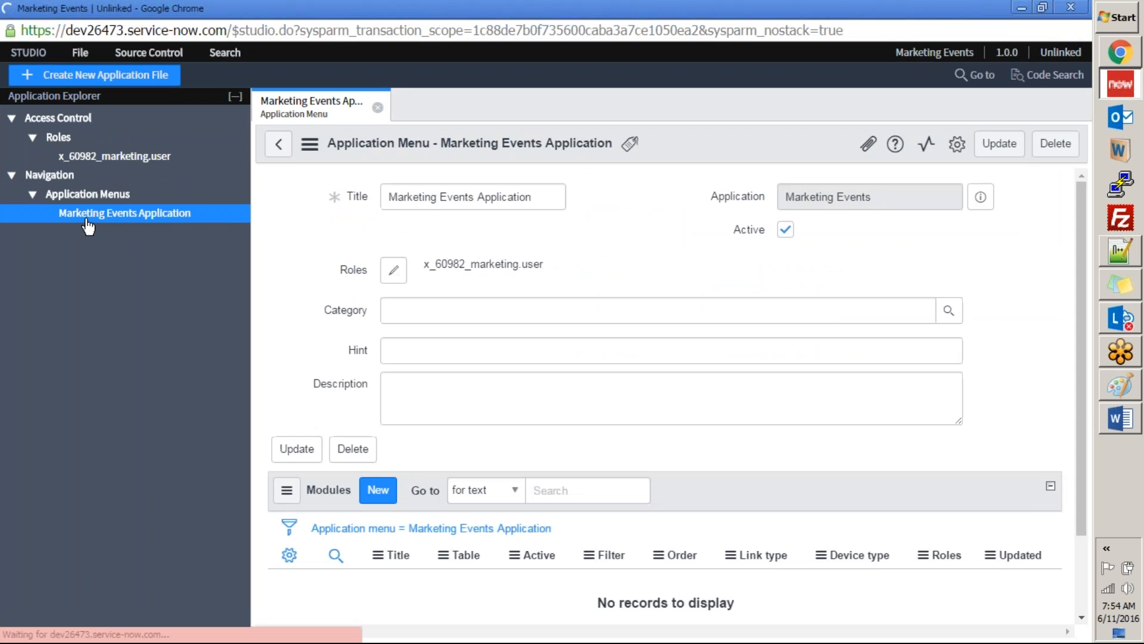
scroll(489, 253, down, 3)
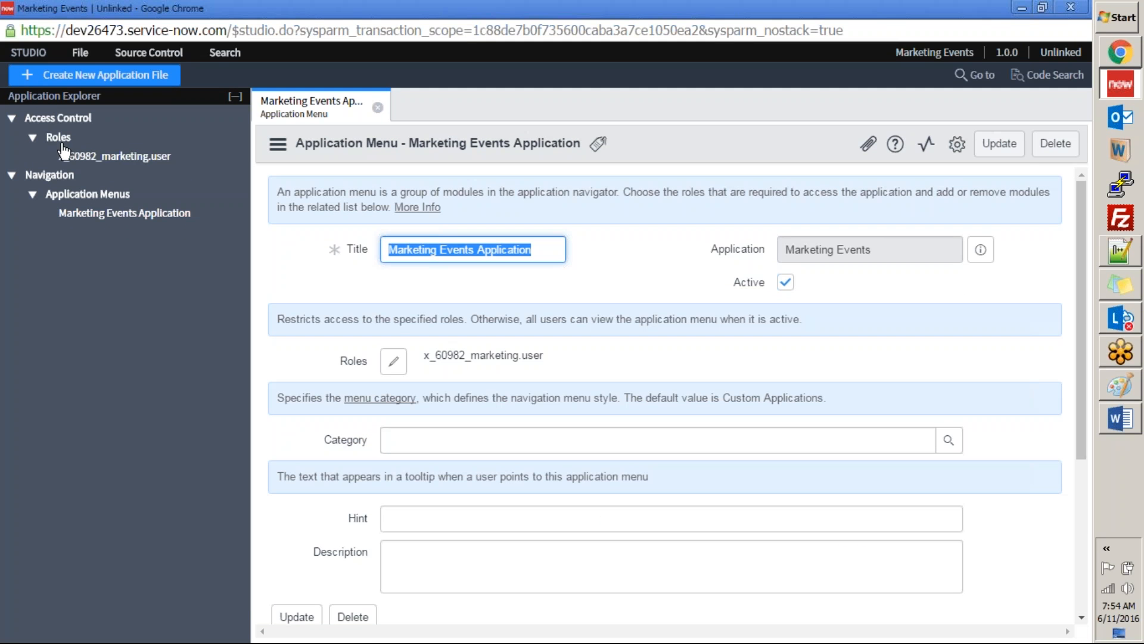
click(12, 176)
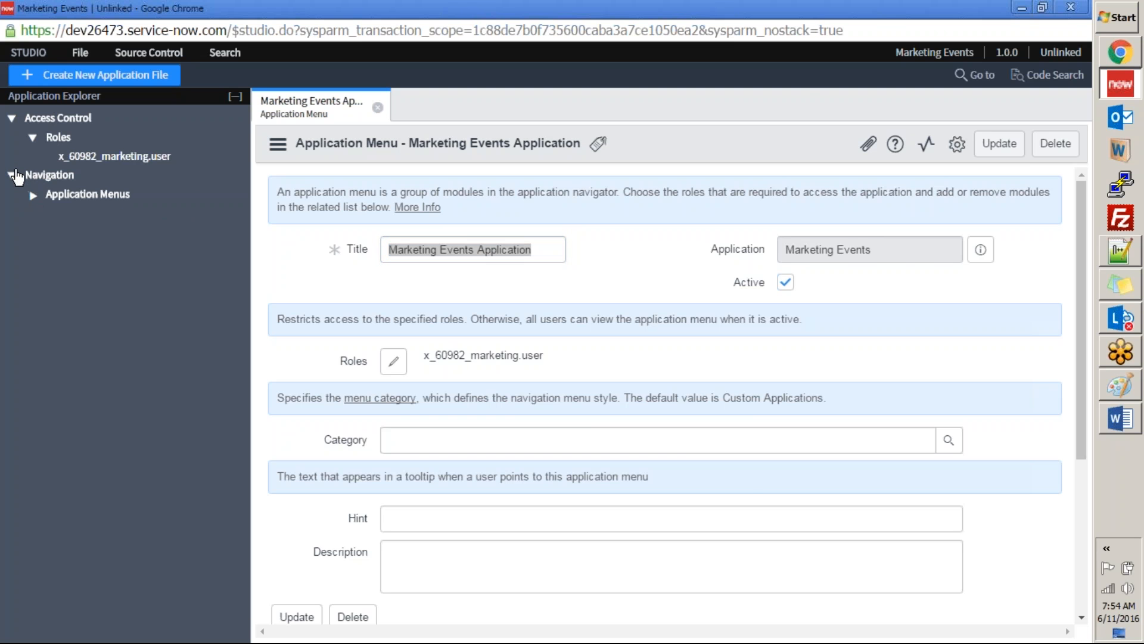
Step: Check the Marketing Events table specification in the Word exercise document, and return to Studio to review the application file types available for creation
click(1128, 423)
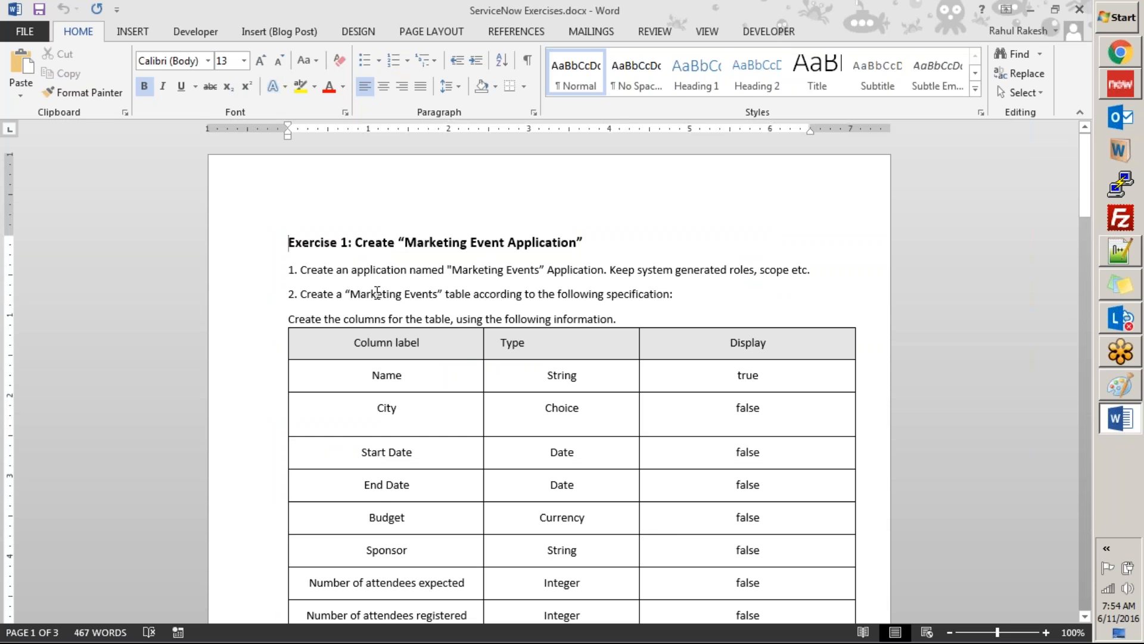
key(alt+Tab)
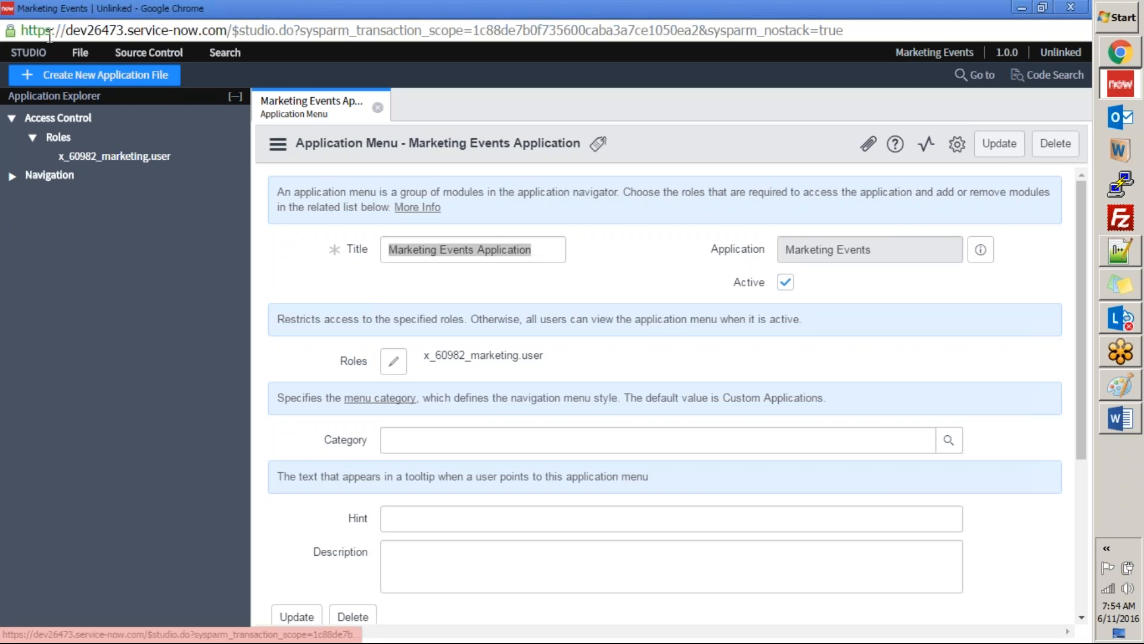
click(83, 56)
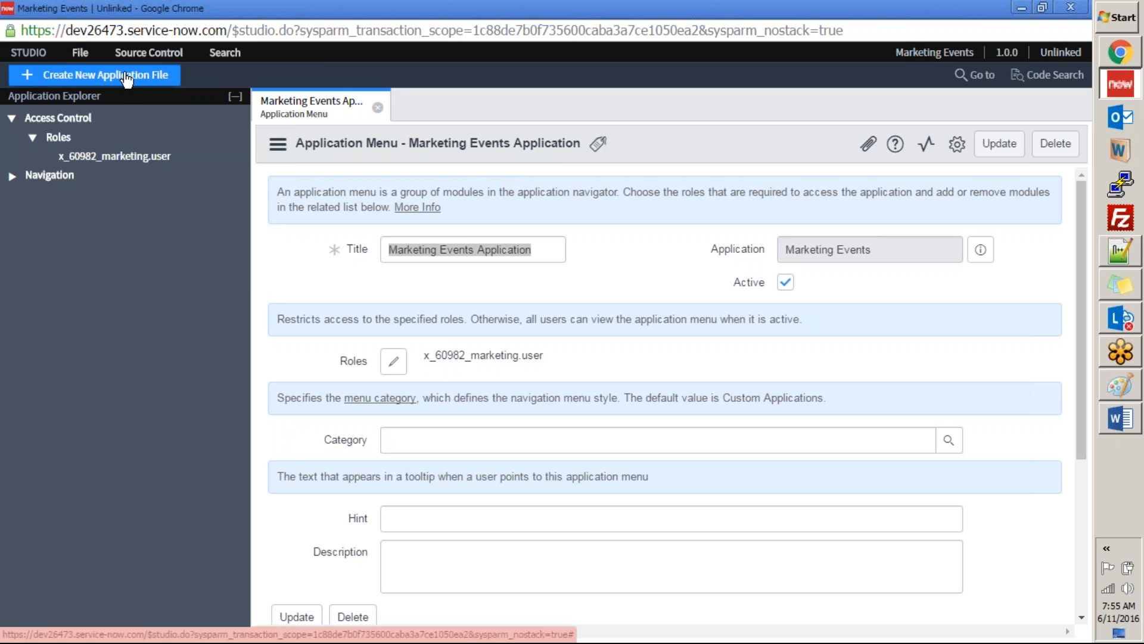
click(83, 79)
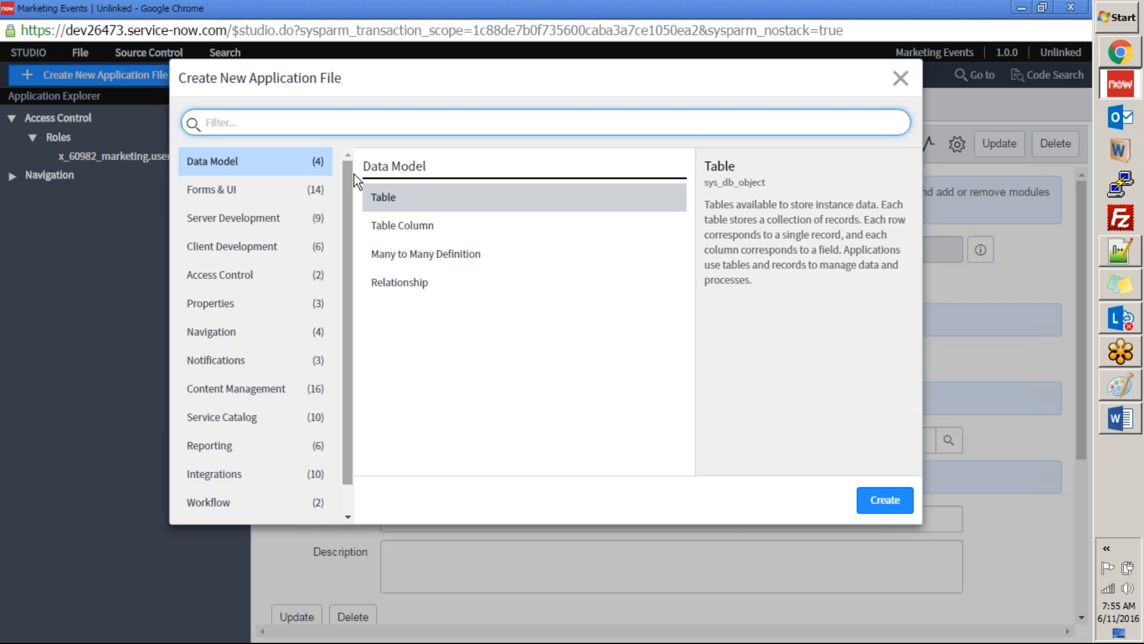
drag(354, 197, 352, 164)
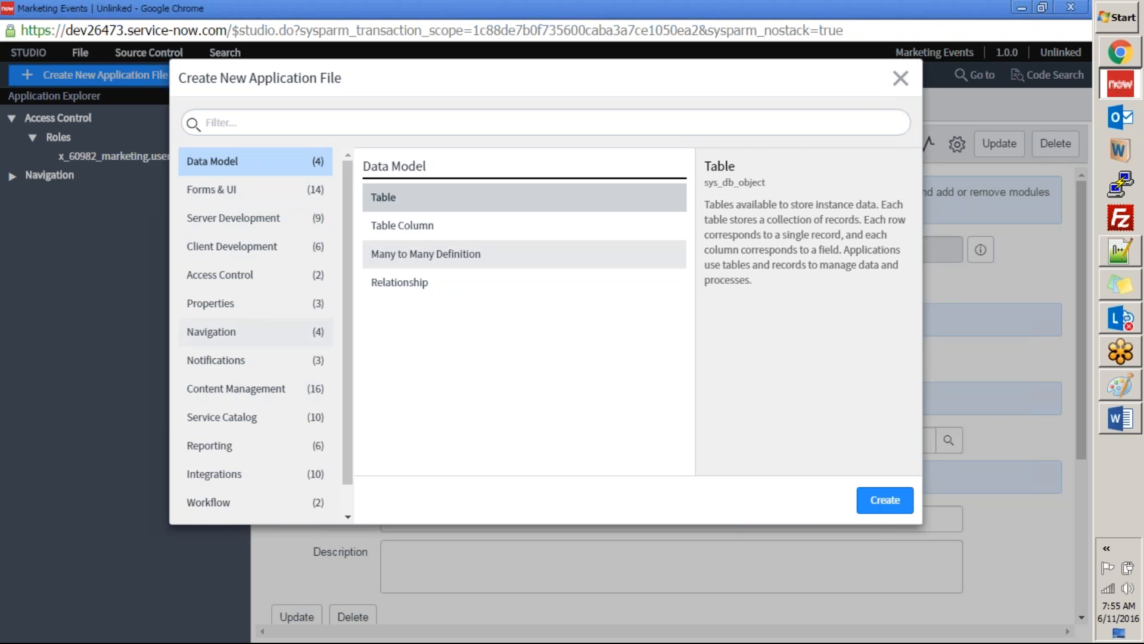
click(900, 78)
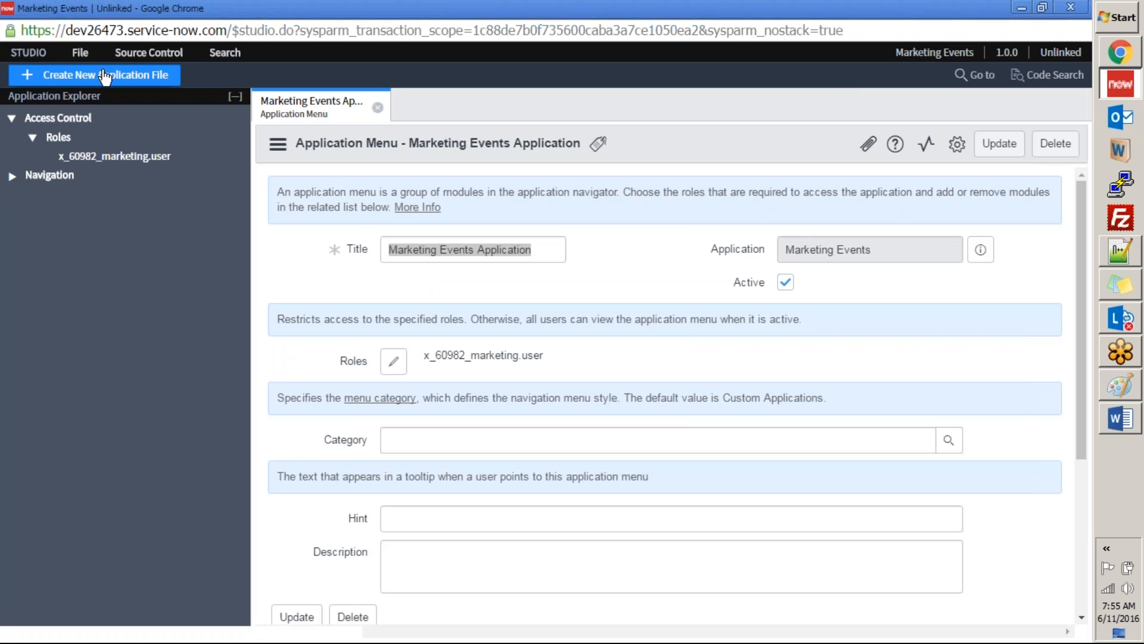
Step: Review Studio's file commands for creating, importing, publishing and switching applications without choosing one
click(80, 53)
click(78, 57)
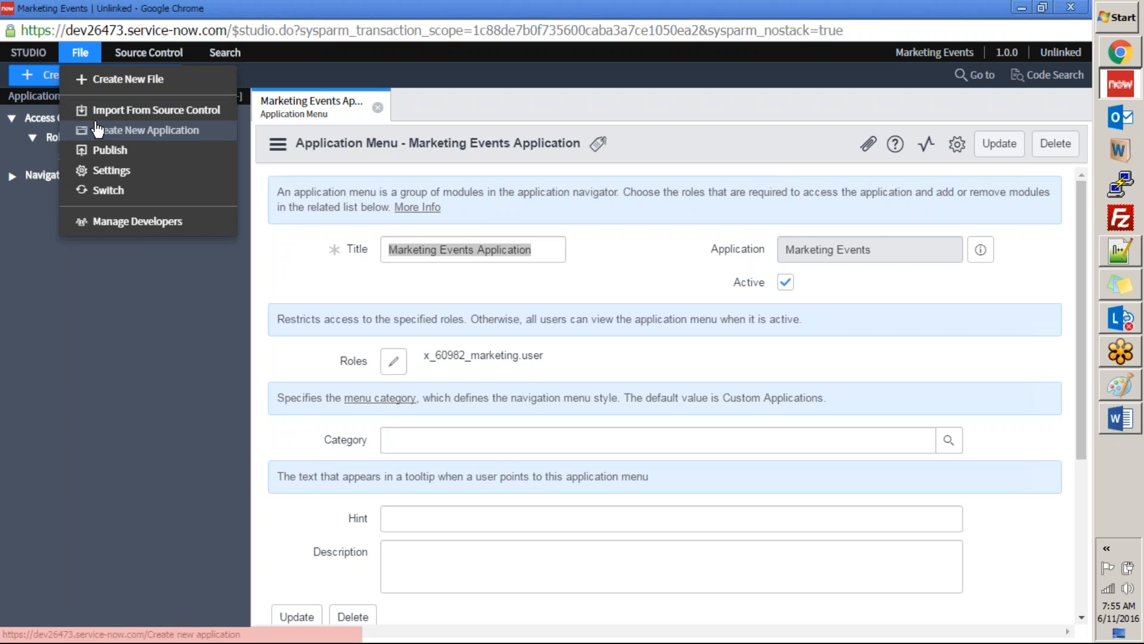
click(124, 312)
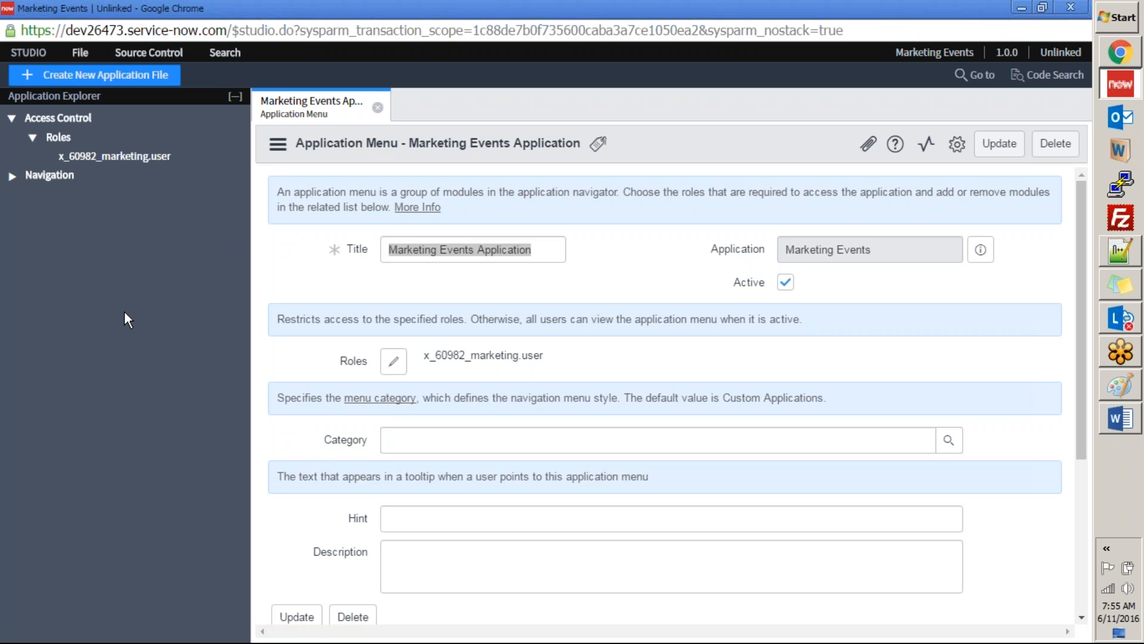
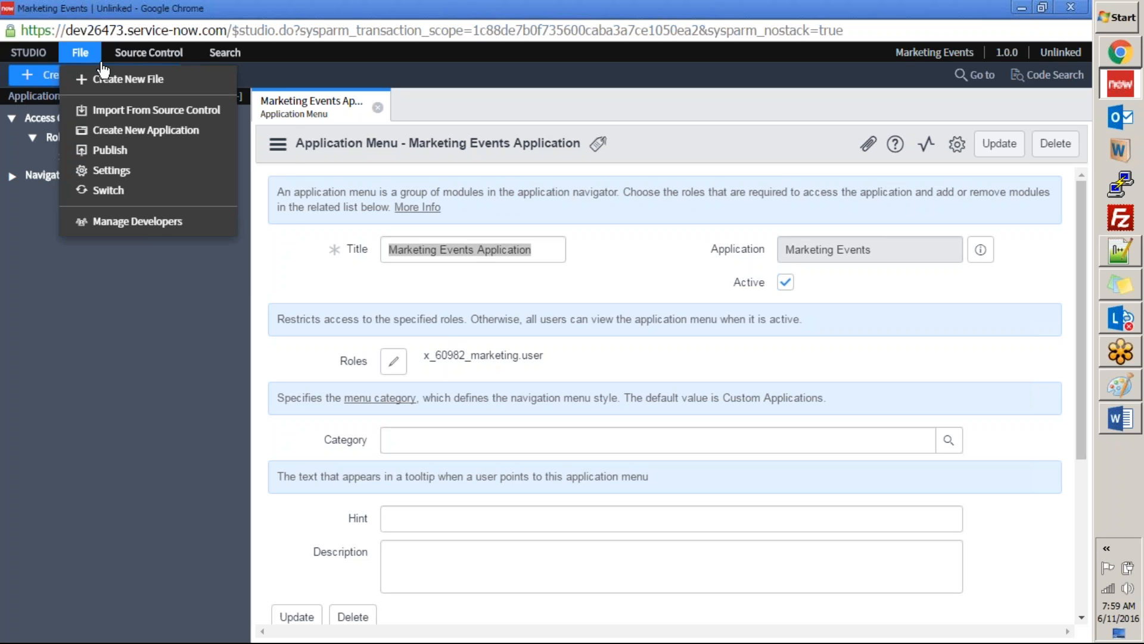
Step: Review Studio's source control commands without choosing one, and close the Marketing Events Application menu record
mouse_move(104, 62)
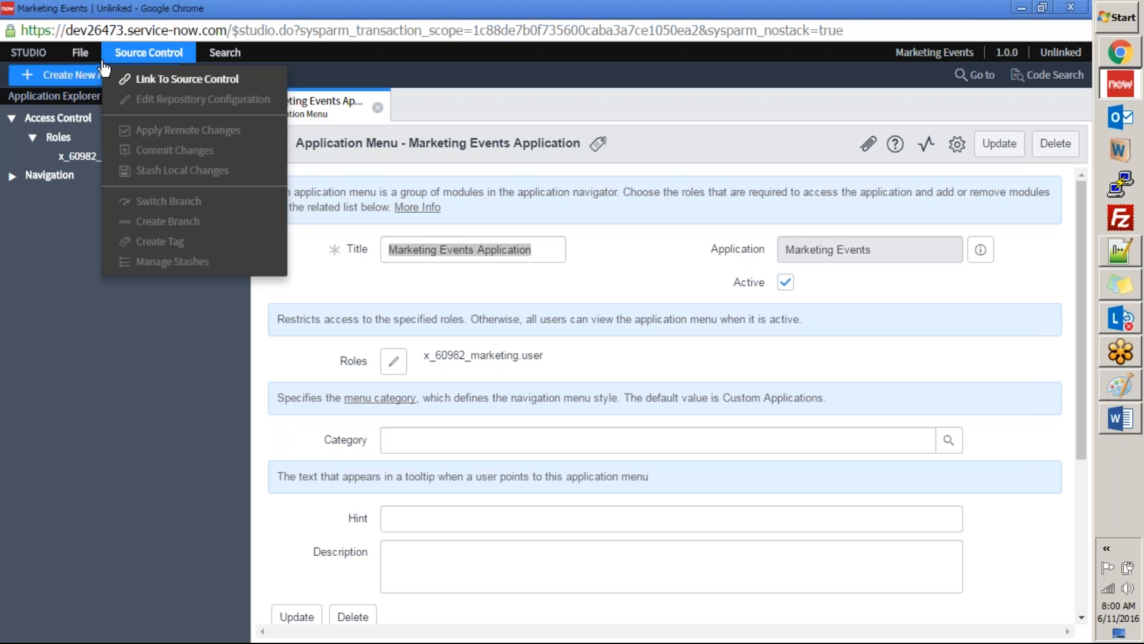
click(80, 53)
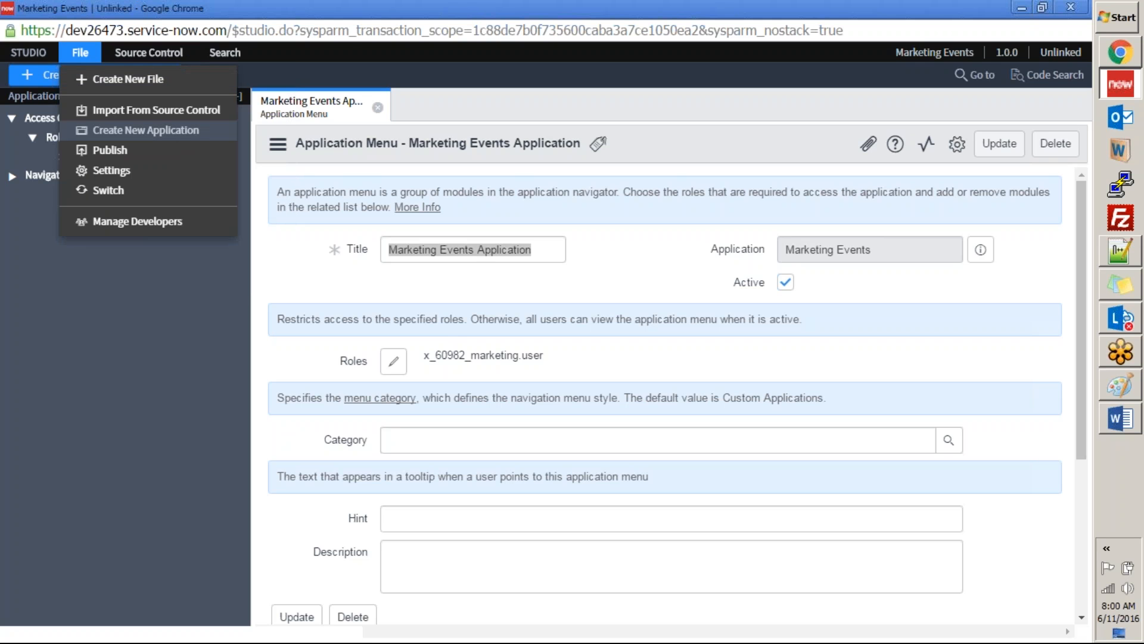
click(149, 52)
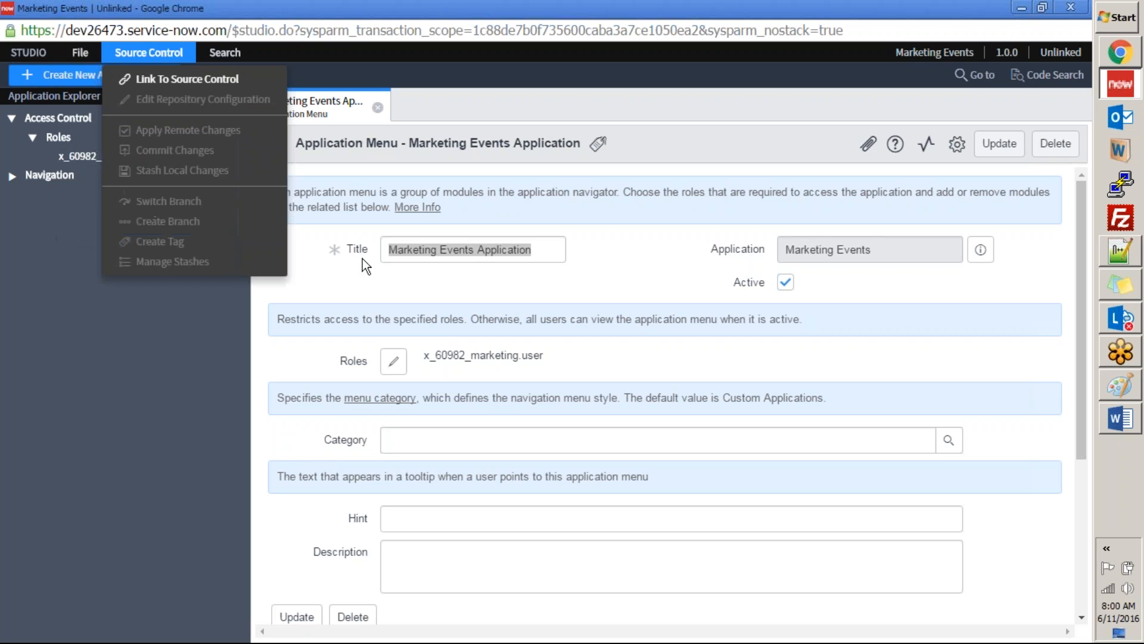
click(319, 288)
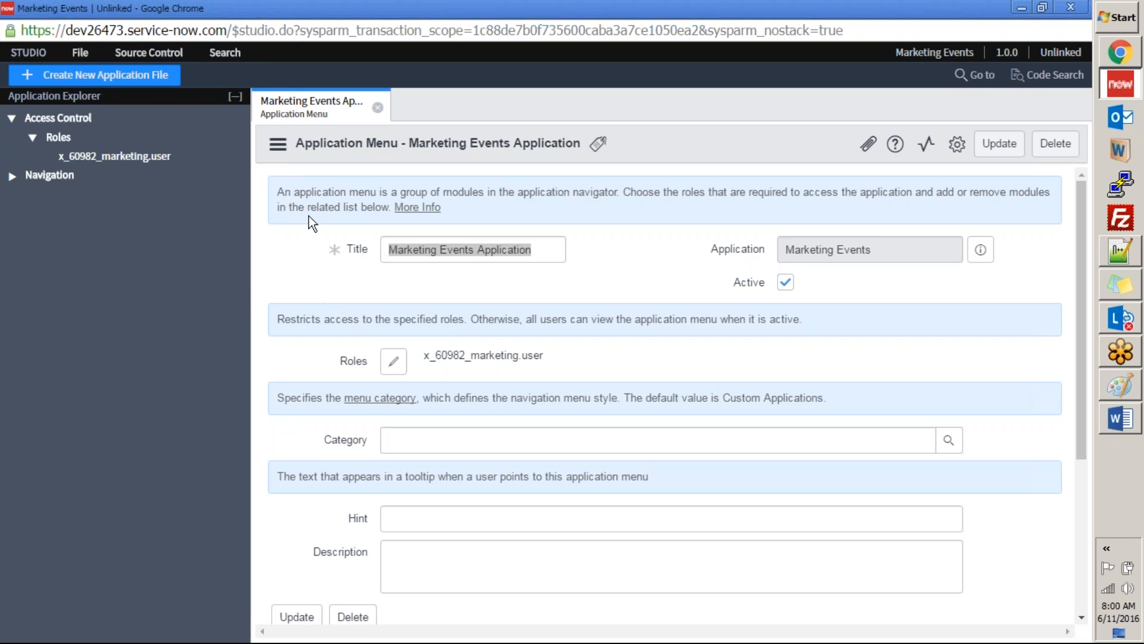
click(378, 107)
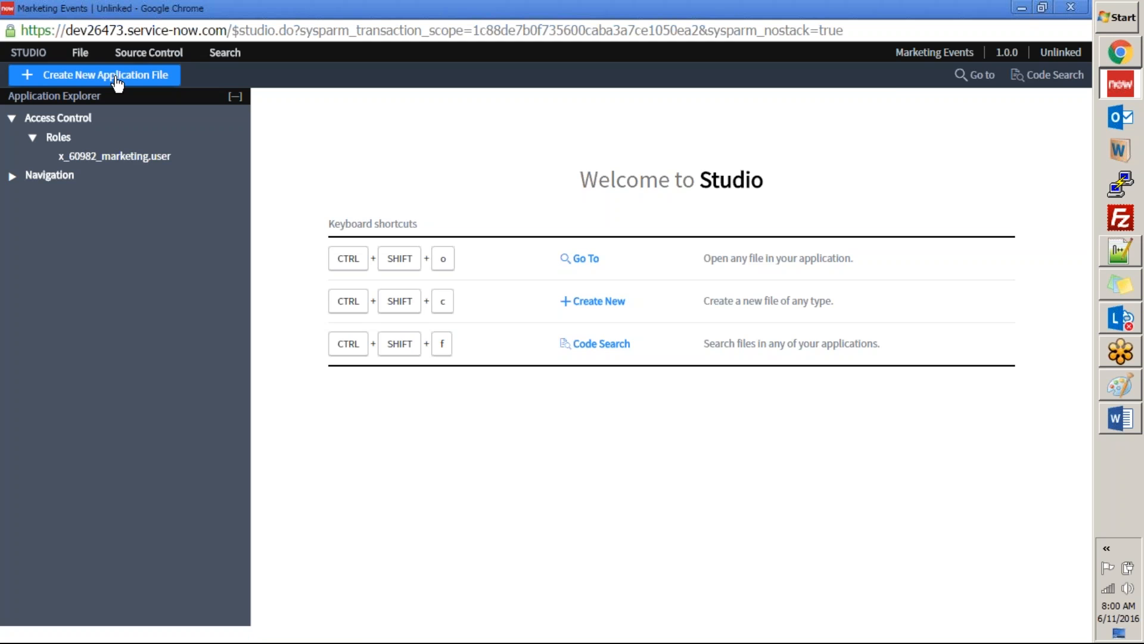
Step: Start creating a new application file, filter the types by "tabl", and examine the Table, Table Column and Table Transform Map descriptions
click(93, 78)
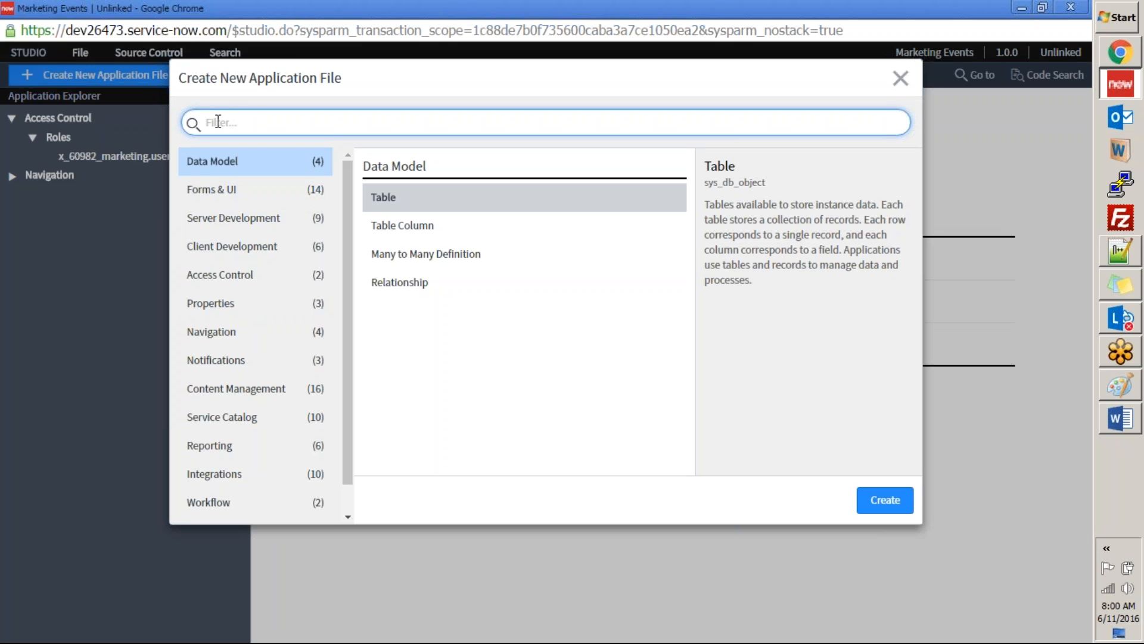
text(tabl)
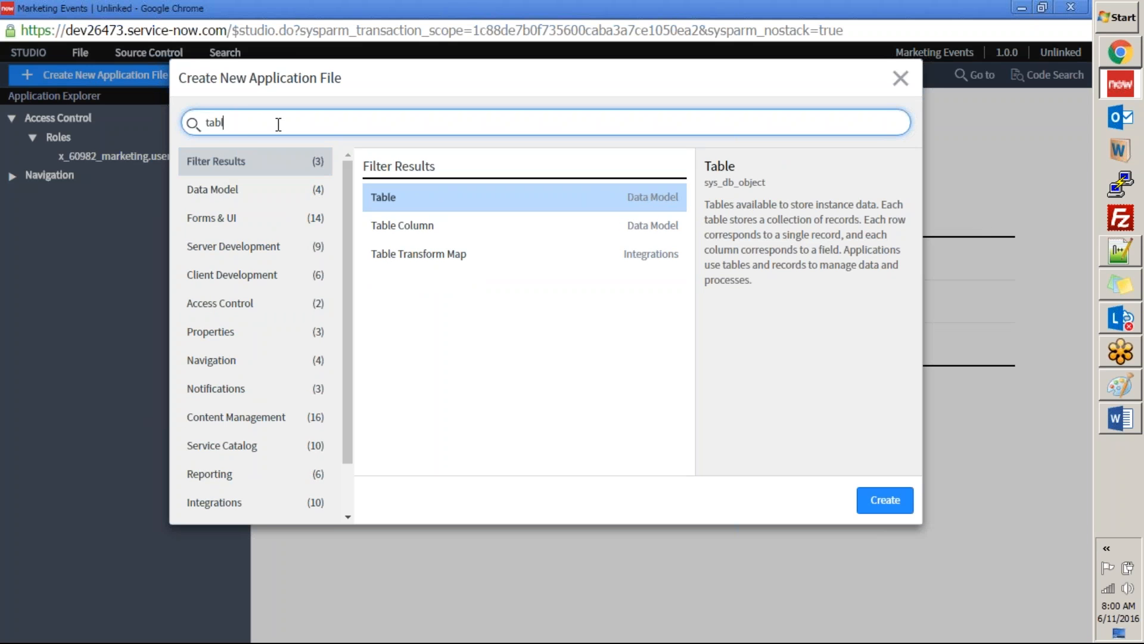
click(396, 202)
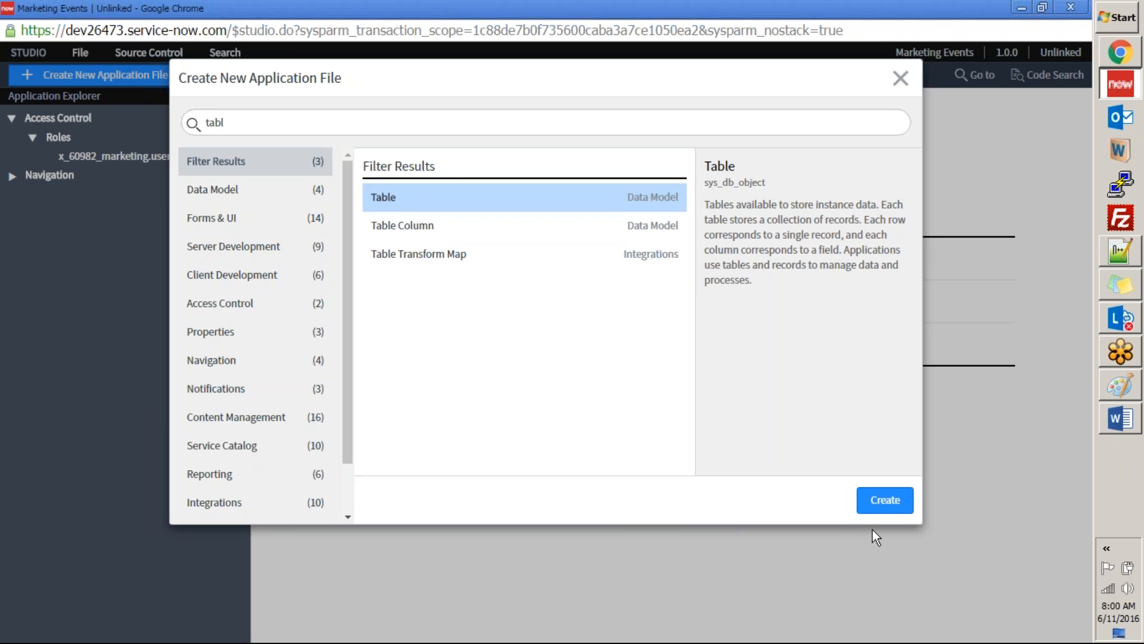
click(408, 221)
click(407, 202)
click(409, 233)
click(408, 206)
double_click(770, 183)
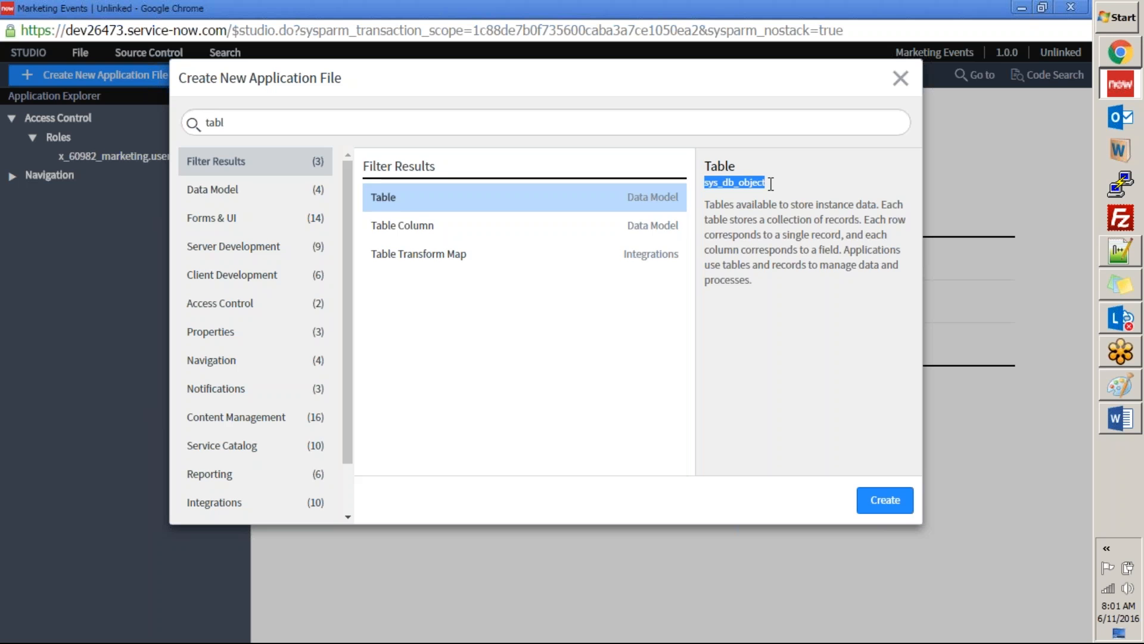
click(412, 224)
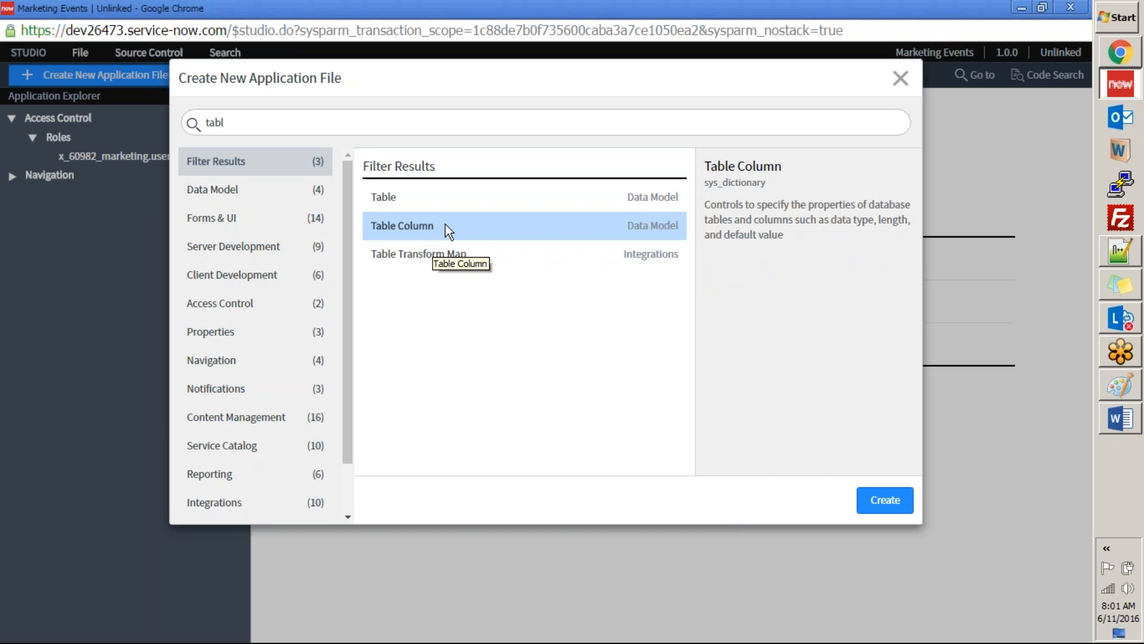
drag(703, 184, 779, 185)
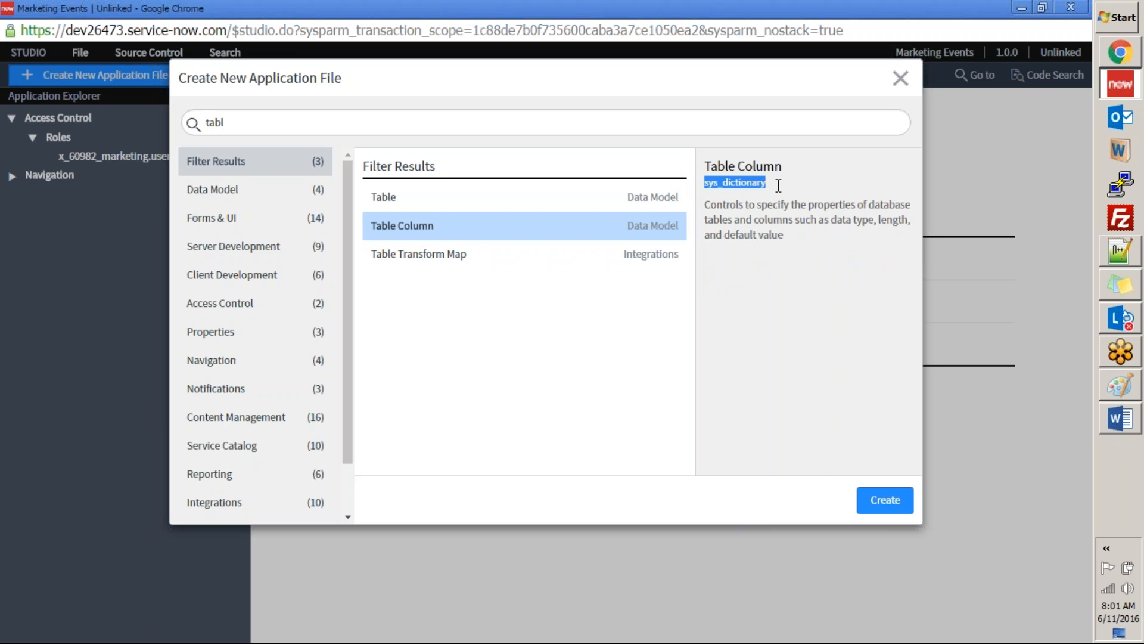
click(452, 260)
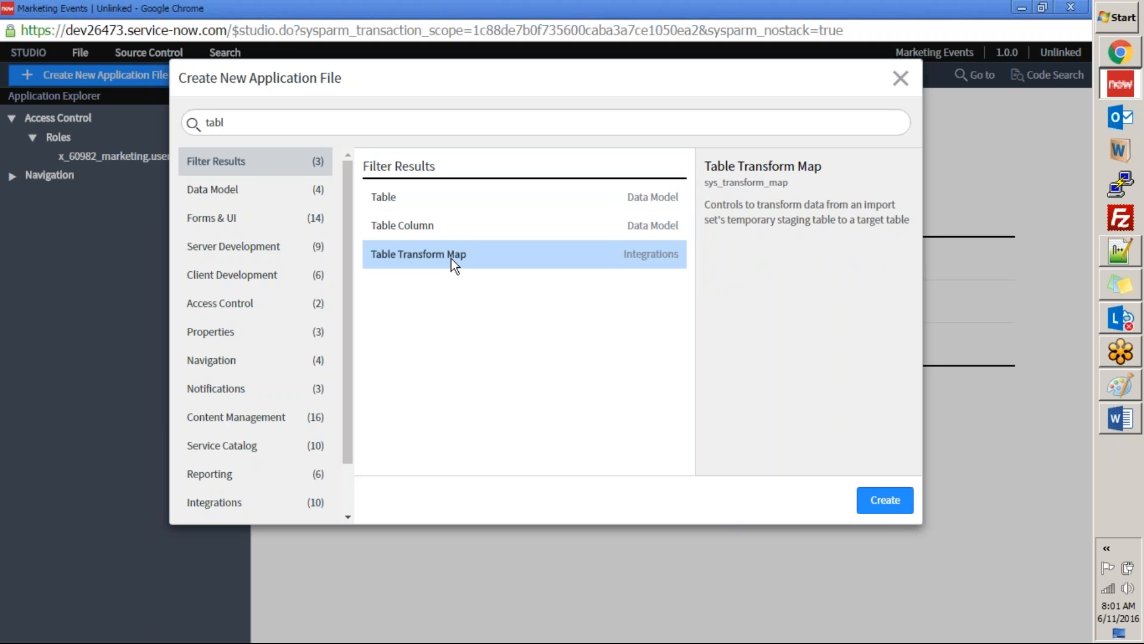
double_click(787, 183)
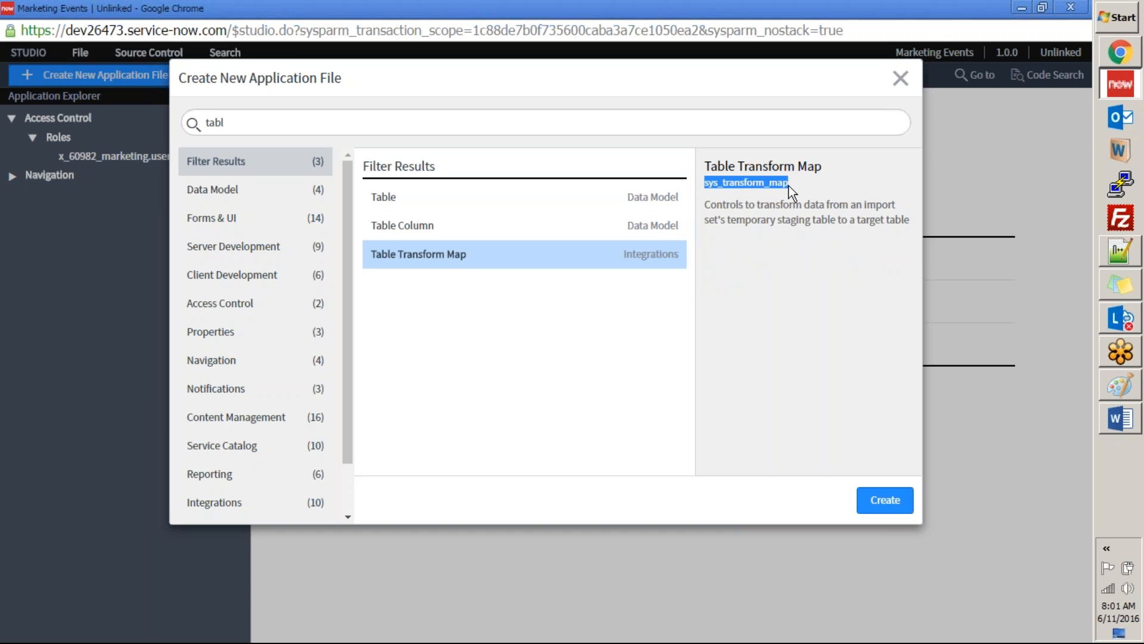
Step: Examine the Data Model file types and the Form, List Layout, List Control and Related List types under Forms & UI
click(242, 191)
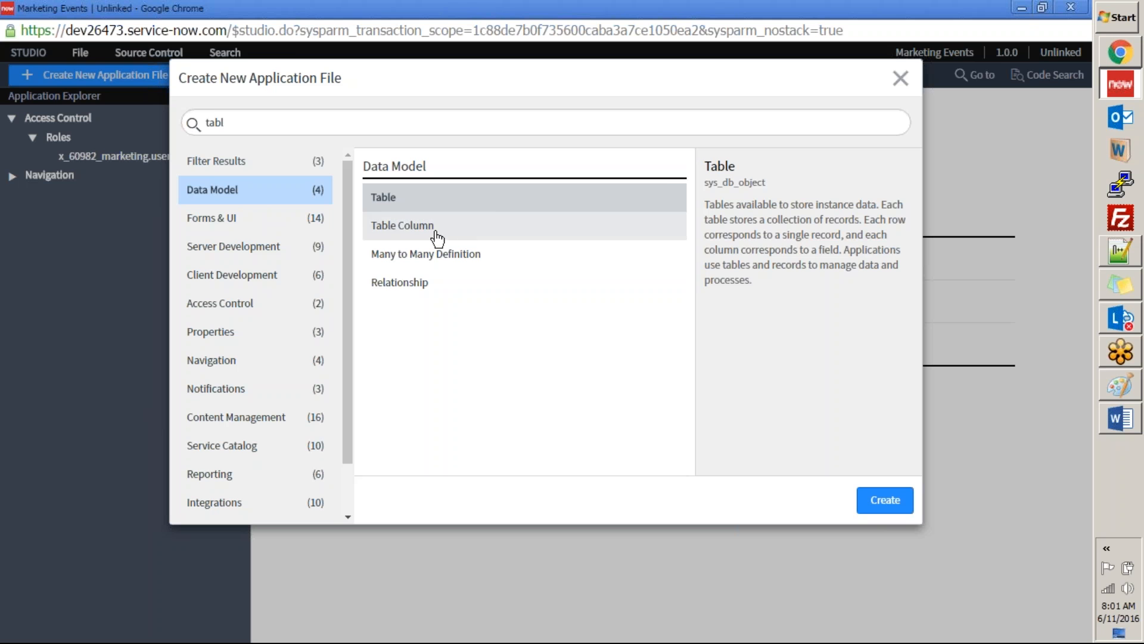
click(434, 234)
click(427, 253)
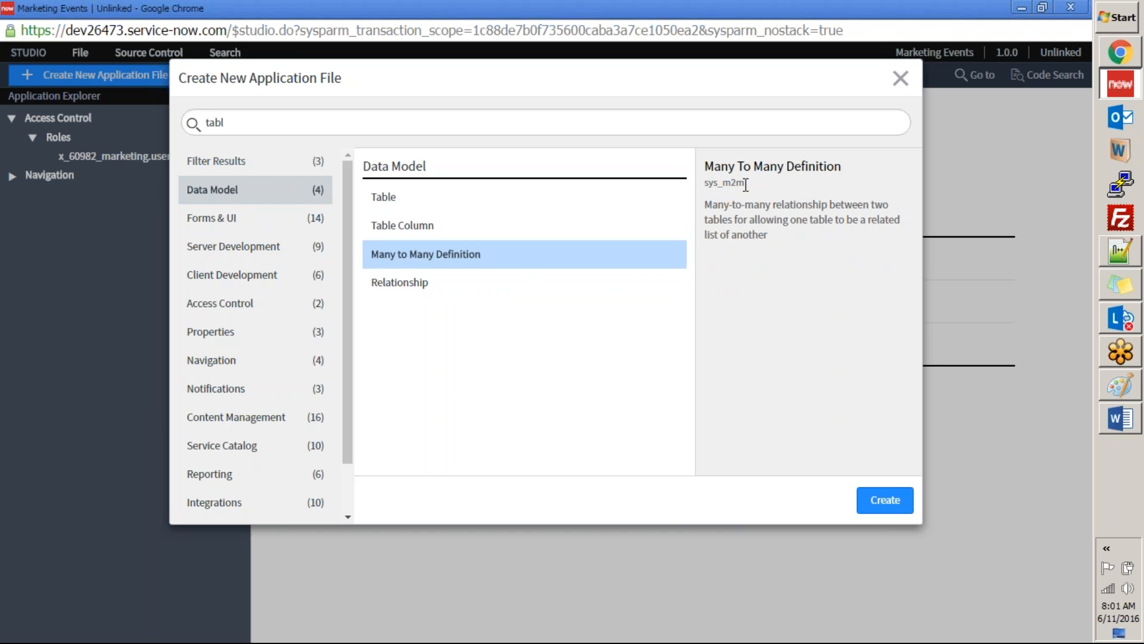
key(Down)
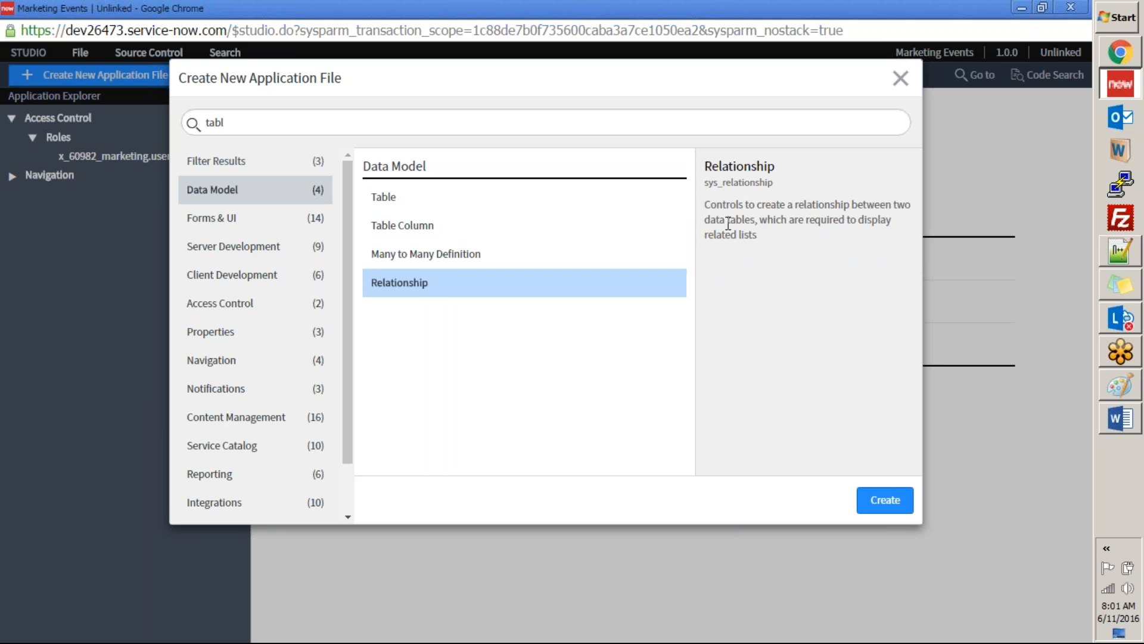
click(218, 225)
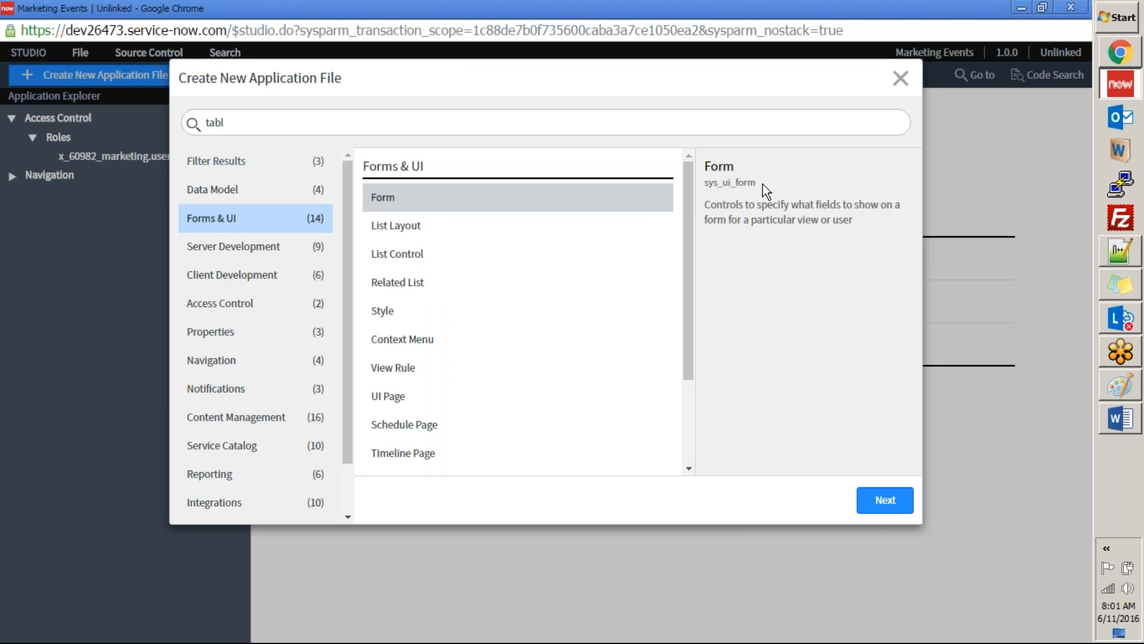
click(470, 230)
click(444, 263)
click(430, 289)
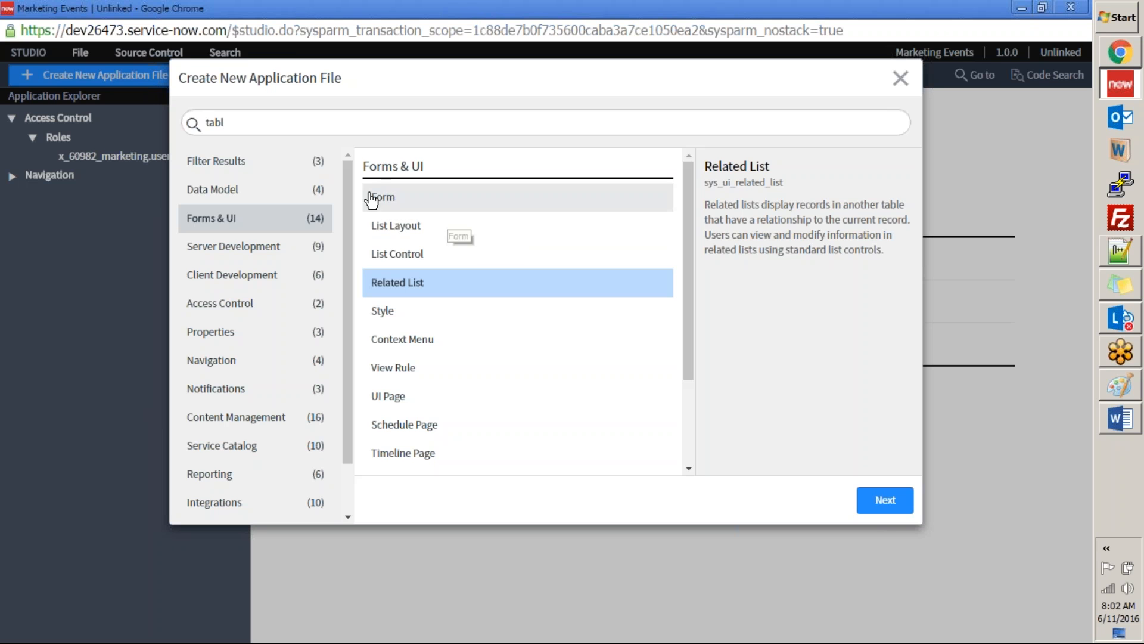
Step: Create a new Table file from the Data Model category
click(250, 192)
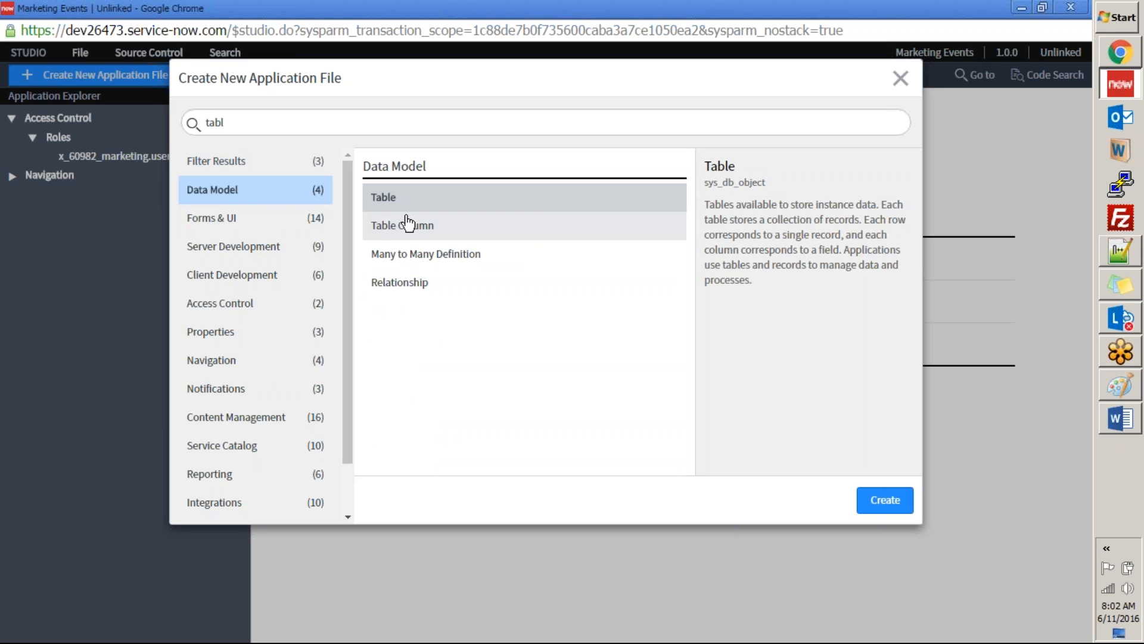
click(882, 504)
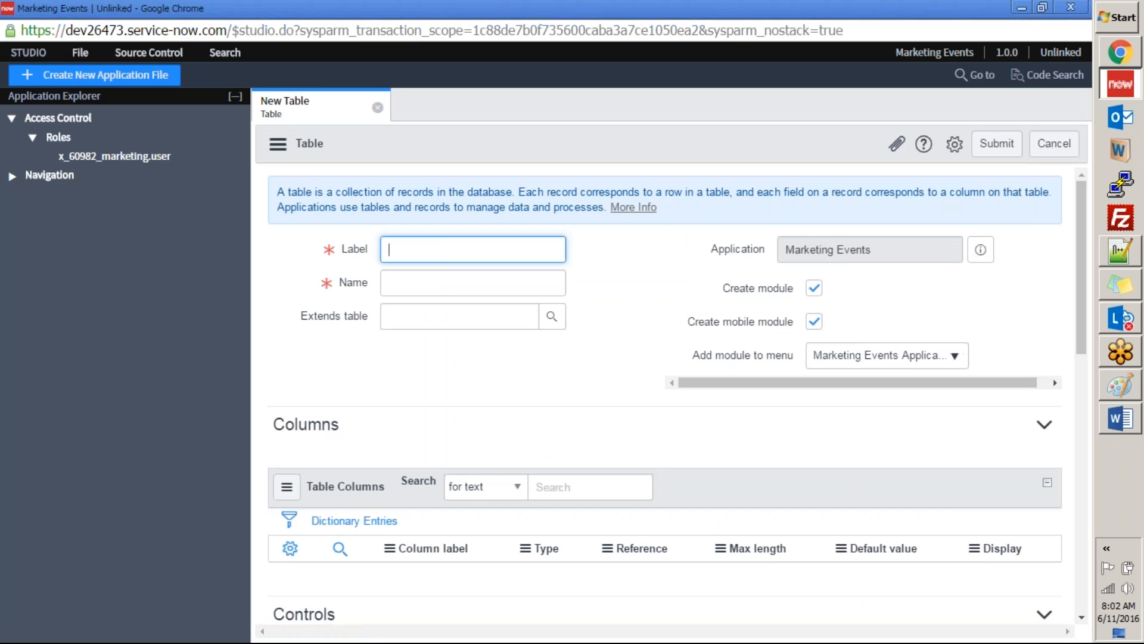
drag(1081, 310, 1084, 287)
Step: Filter the main instance's navigator for "tables", view its new table form, and compare it with the one in Studio
click(1125, 51)
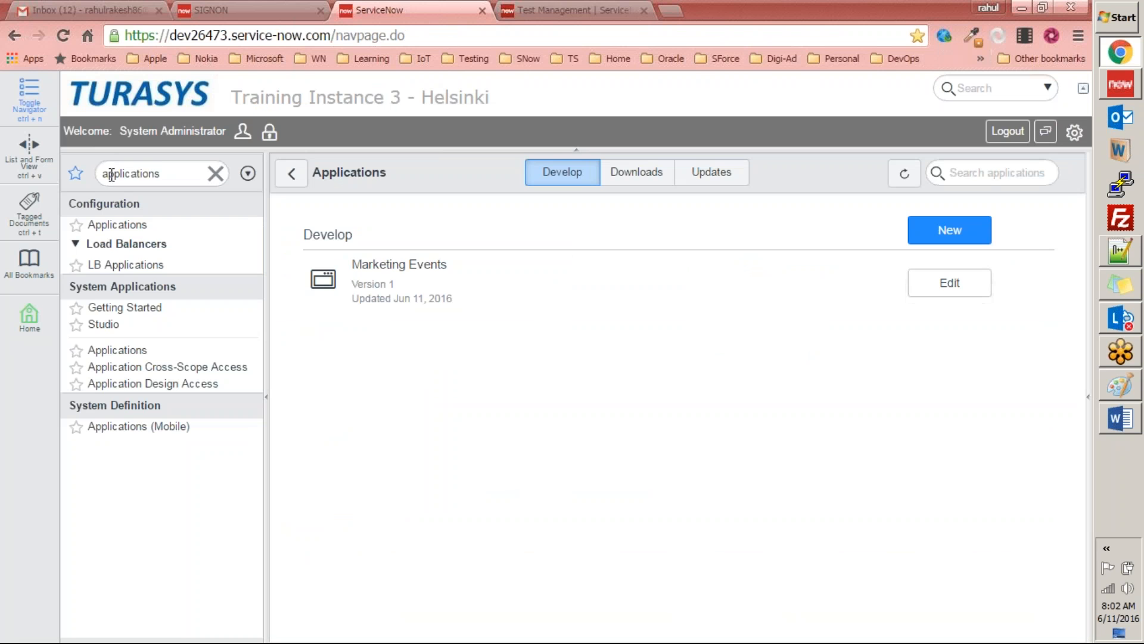
double_click(159, 169)
text(tables)
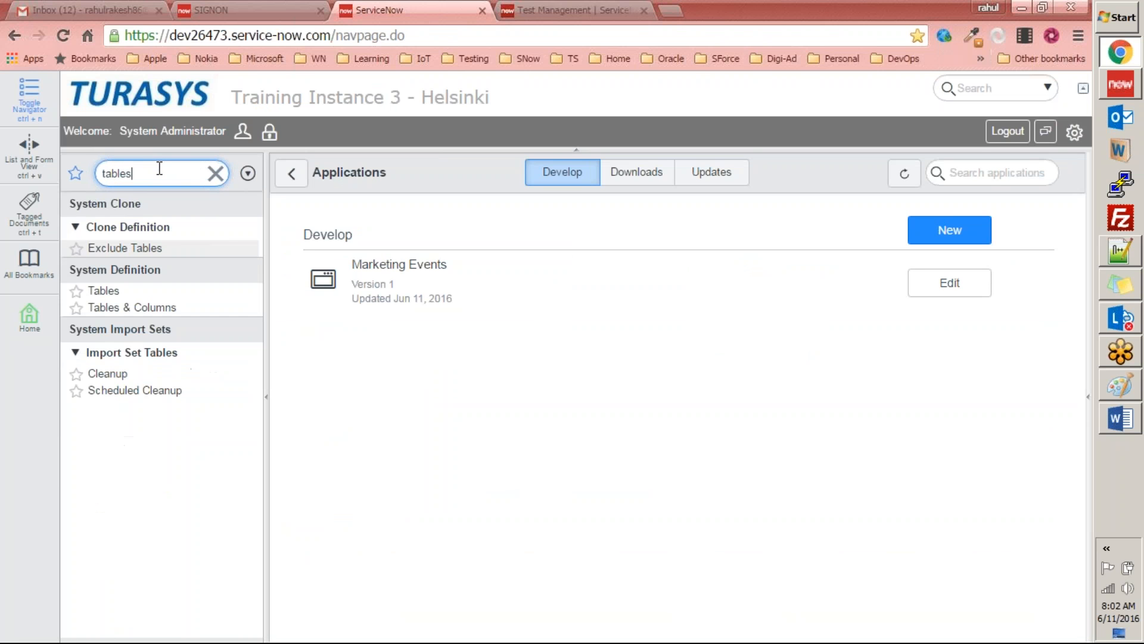
click(119, 308)
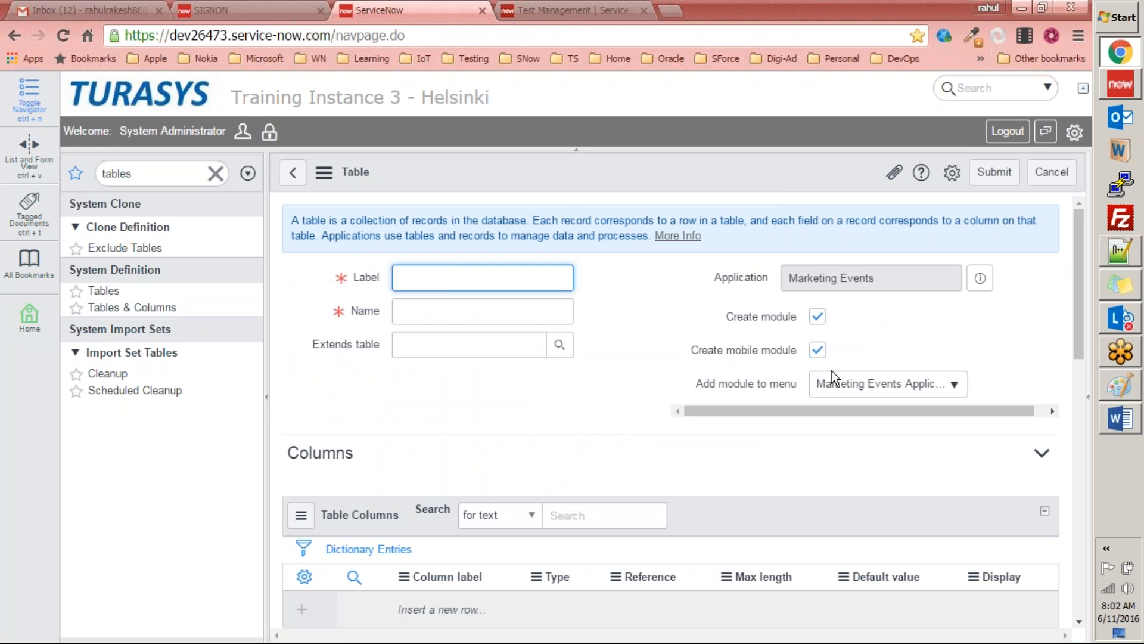
key(alt+Tab)
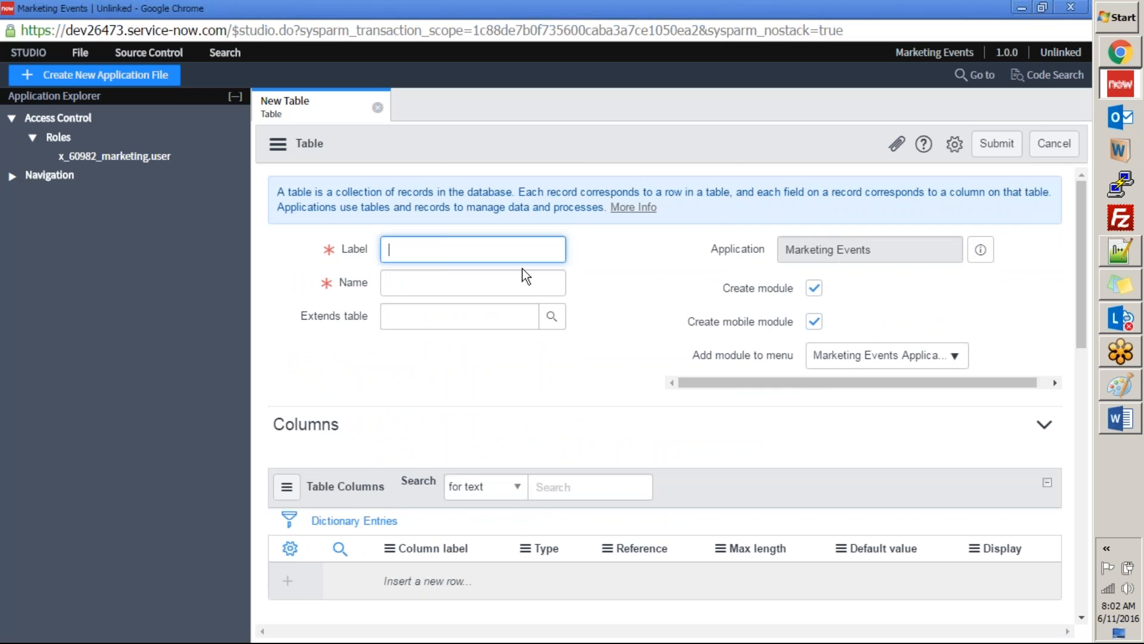
scroll(1064, 256, down, 15)
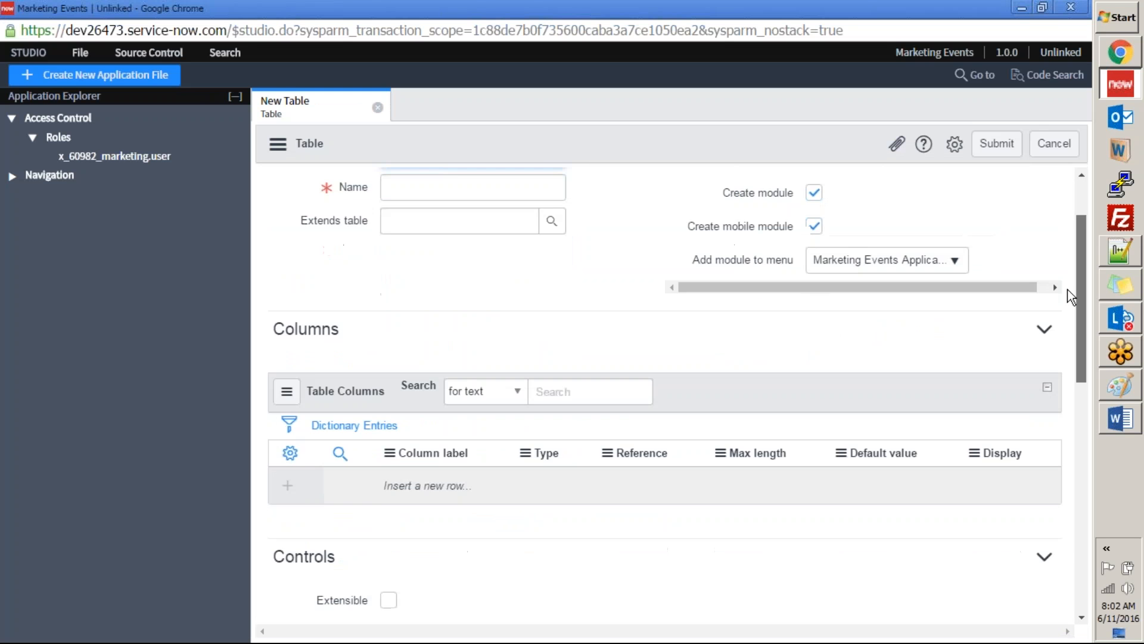
scroll(1052, 536, up, 12)
scroll(1055, 256, up, 3)
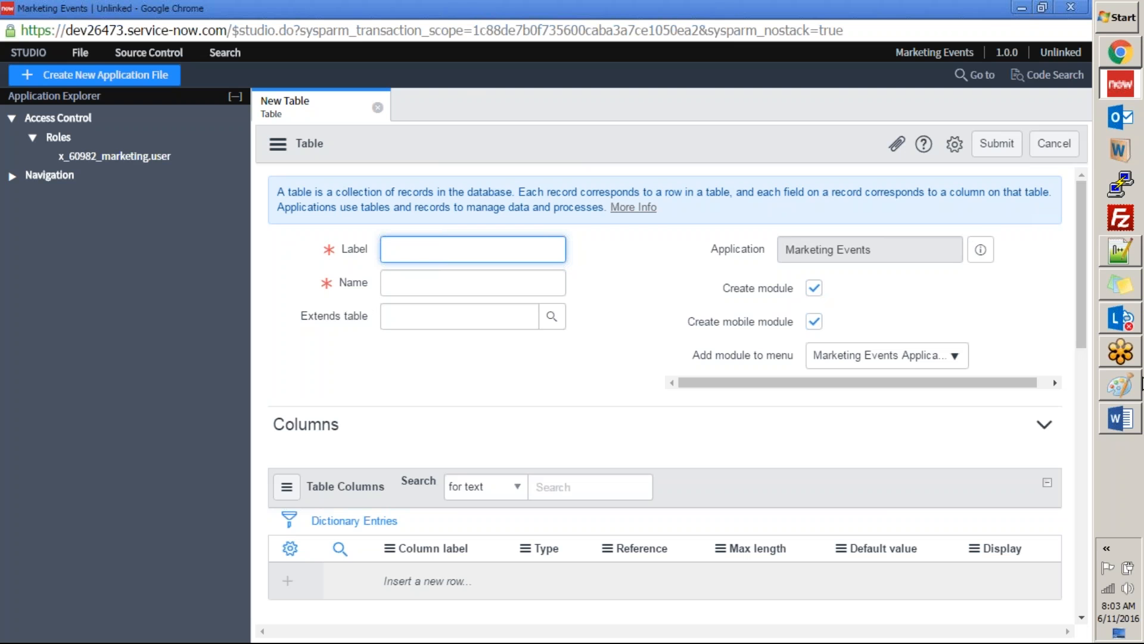
Step: Copy "Marketing Events" from the Word exercise document and enter it as the new table's label in Studio
click(1126, 425)
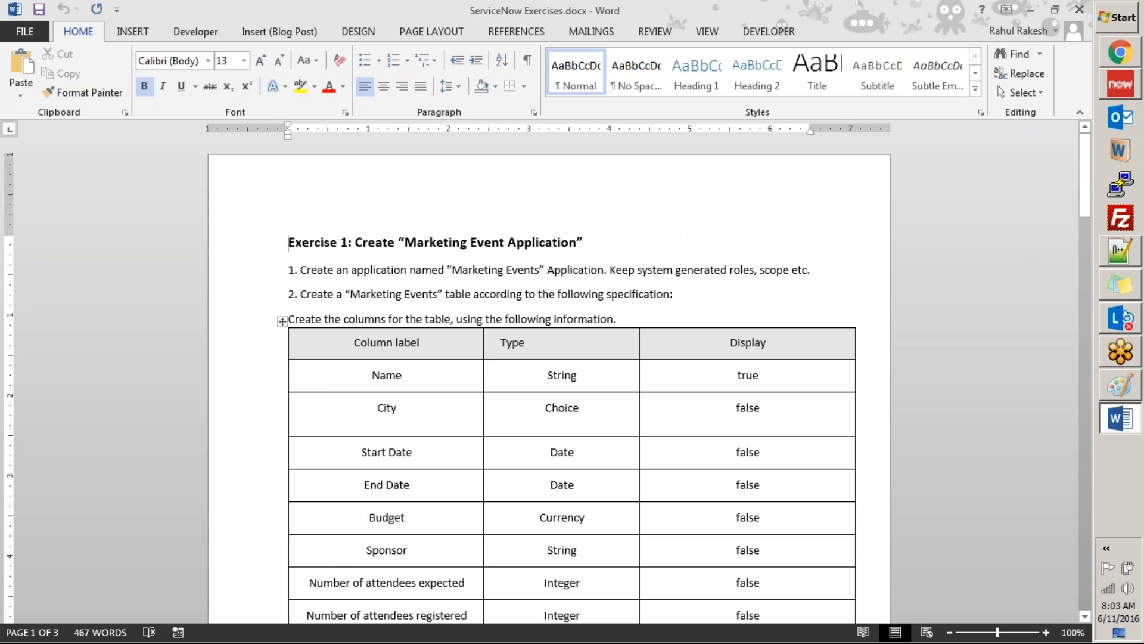
drag(352, 294, 437, 295)
key(ctrl+c)
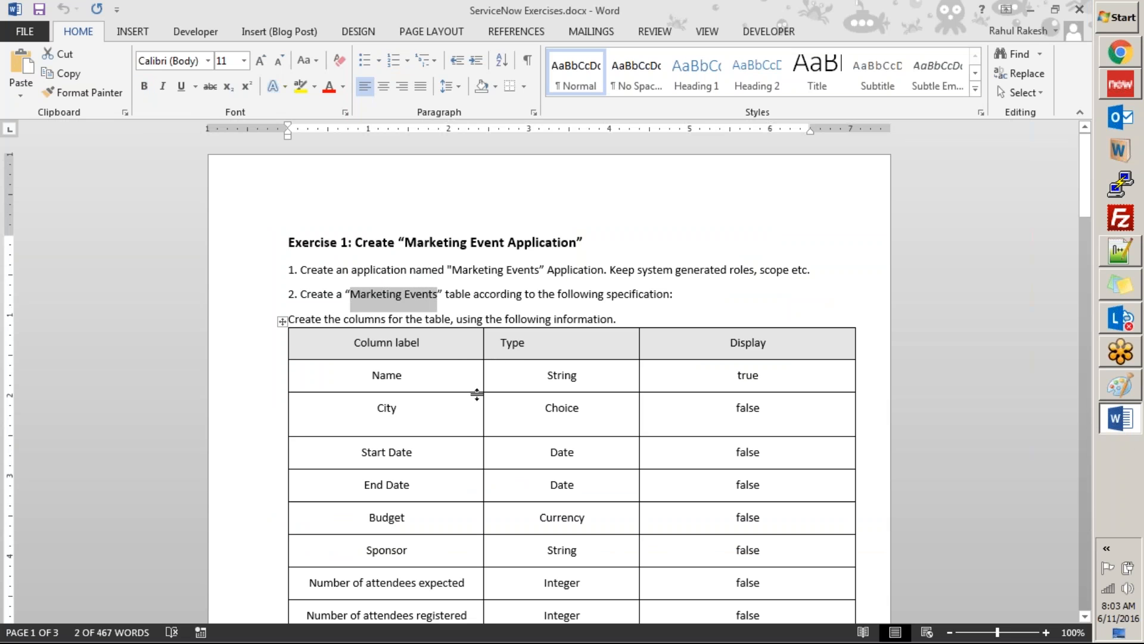
key(alt+Tab)
key(ctrl+v)
Step: Remove the duplicated "marketing_" from the table name so that it reads x_60982_marketing_events
click(553, 281)
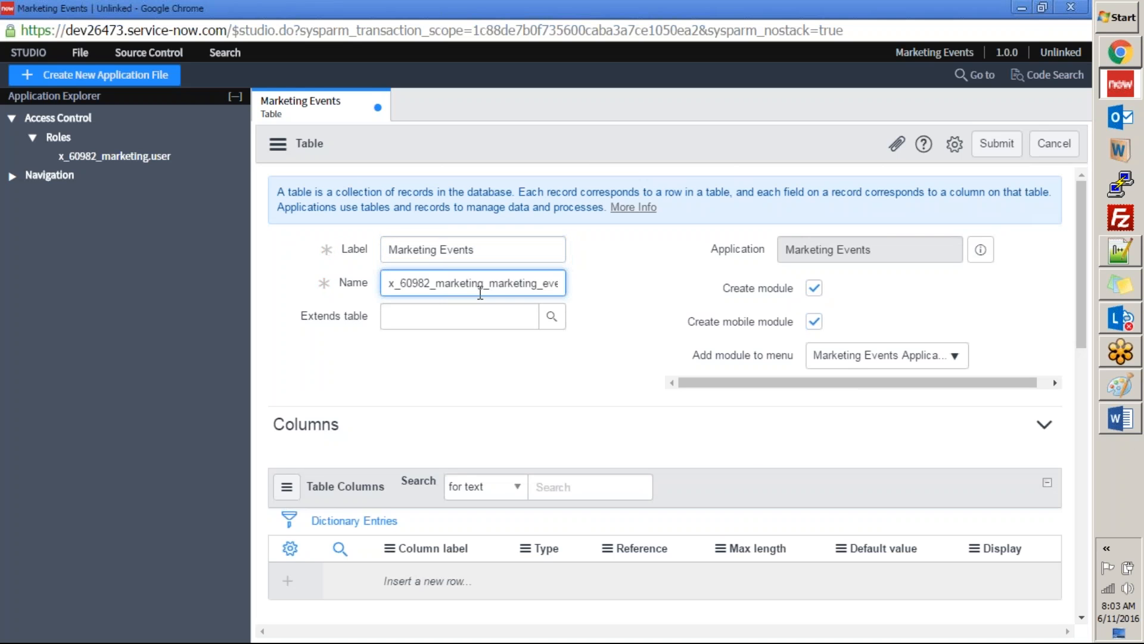
drag(460, 283, 644, 287)
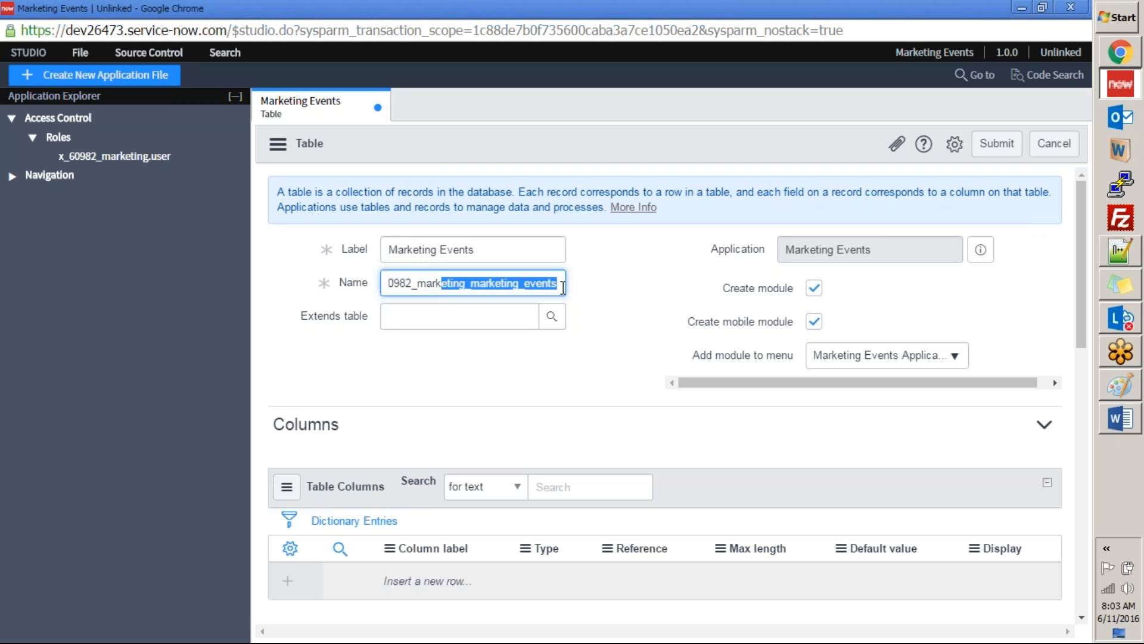
click(485, 287)
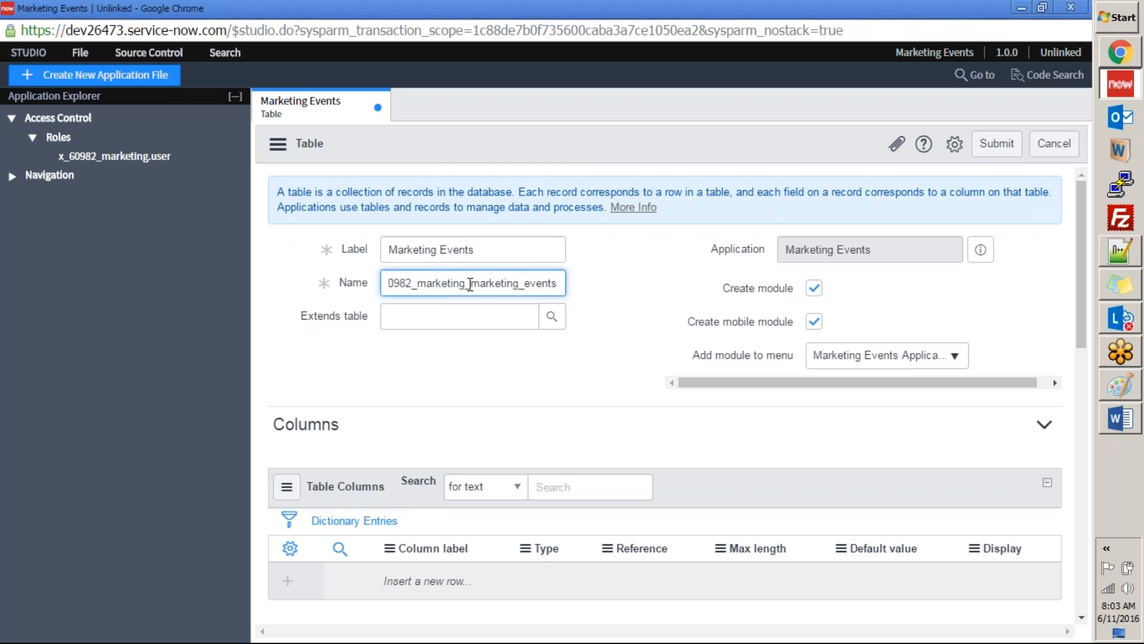
drag(472, 284, 525, 284)
key(BackSpace)
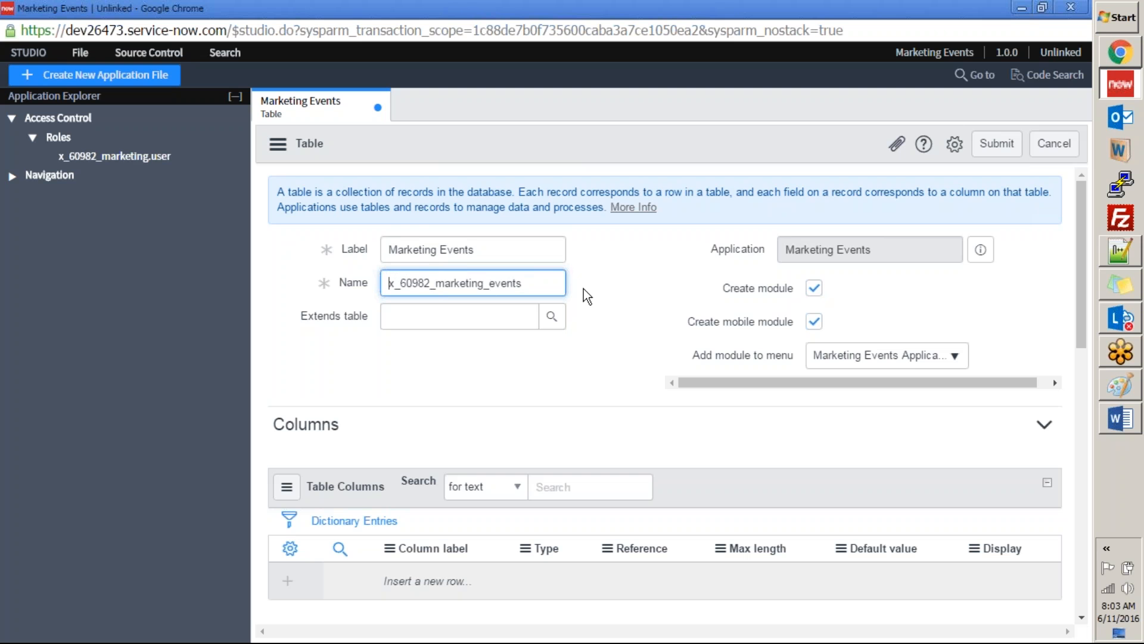
key(Tab)
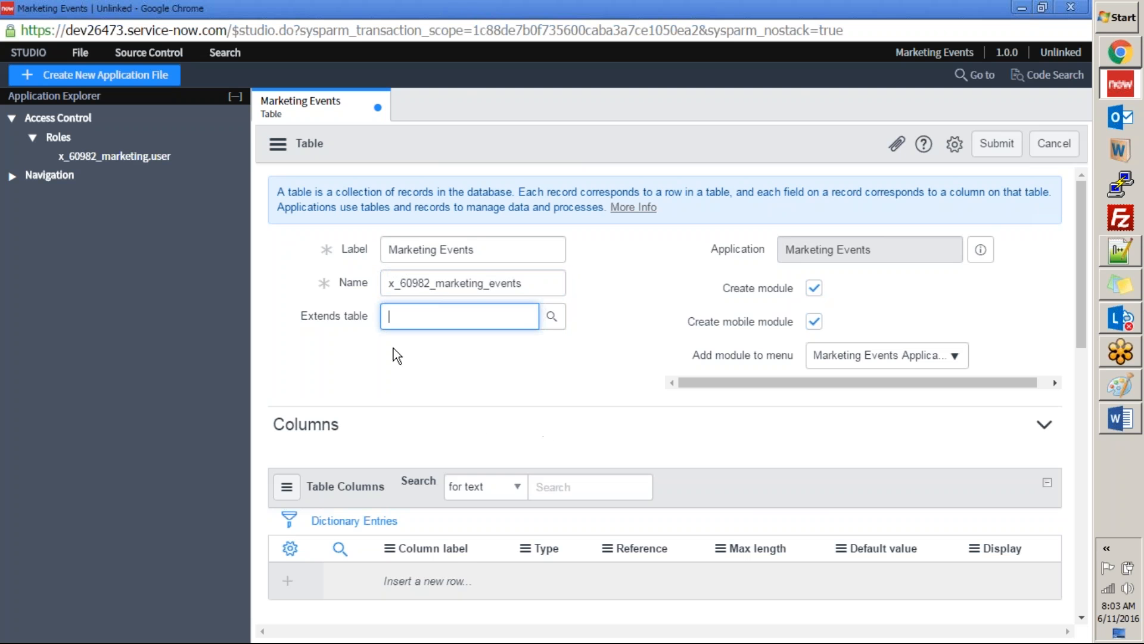
Step: Switch to the Word exercise document and review the Marketing Events and Equipment Request table requirements
key(alt+Tab)
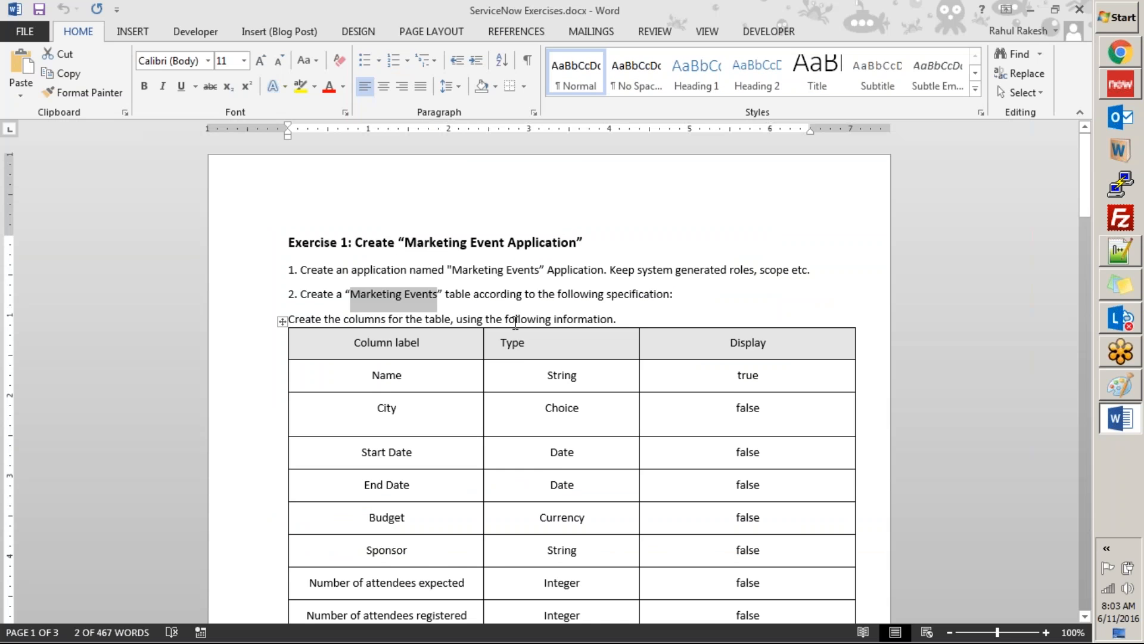
scroll(668, 303, down, 9)
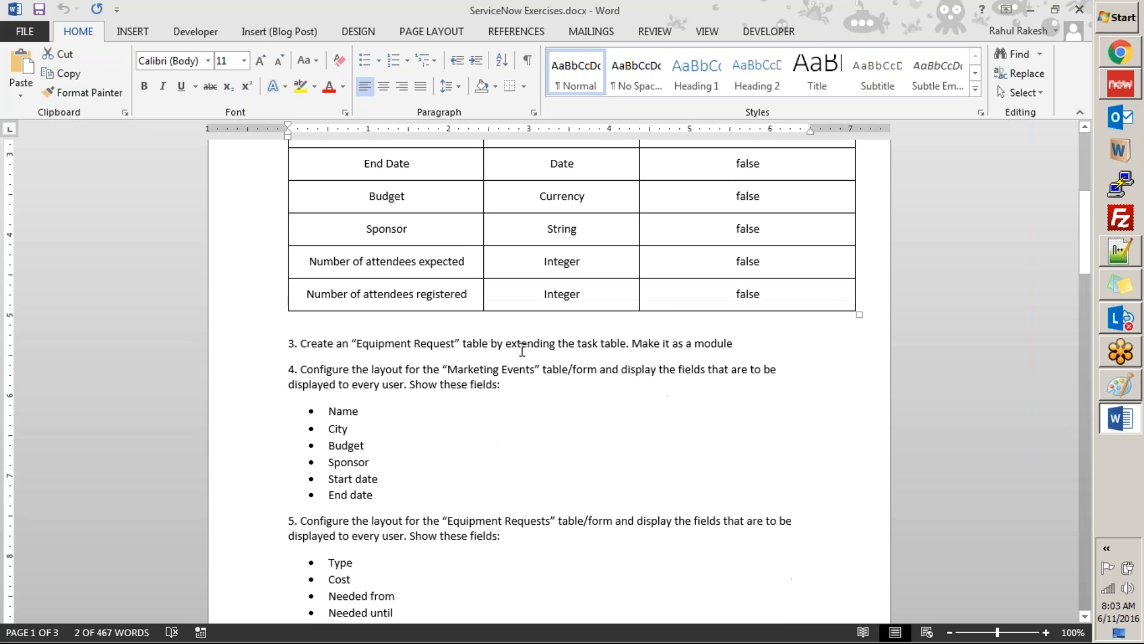
drag(344, 344, 628, 344)
click(512, 382)
scroll(512, 383, up, 9)
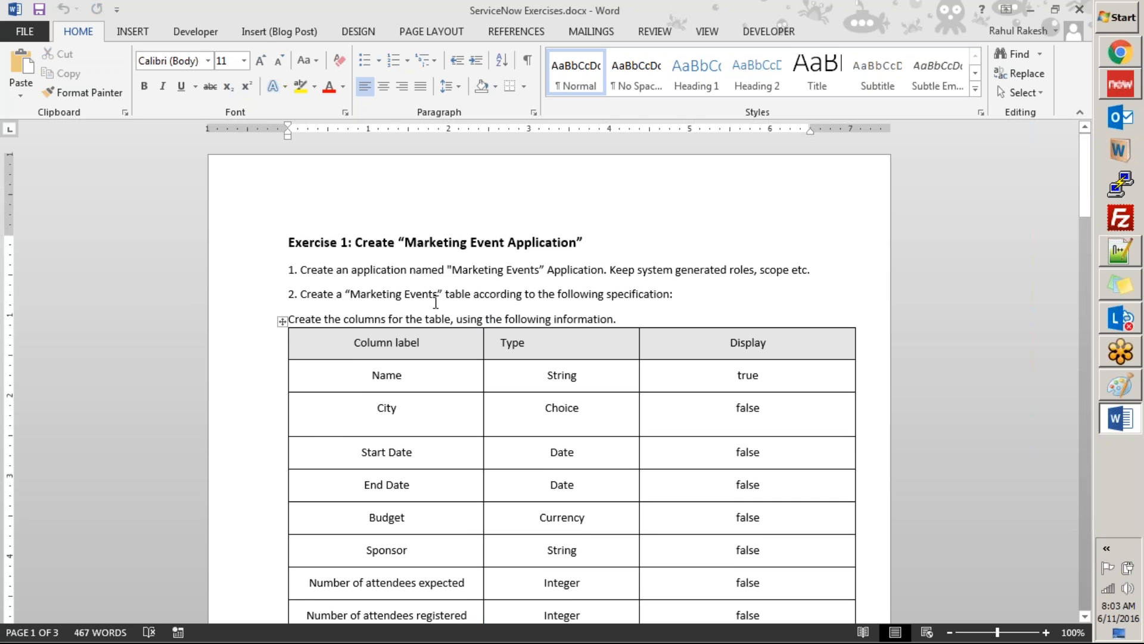
Step: Back in Studio, disable mobile module creation for the table and keep Marketing Events Application as the module's menu
key(alt+Tab)
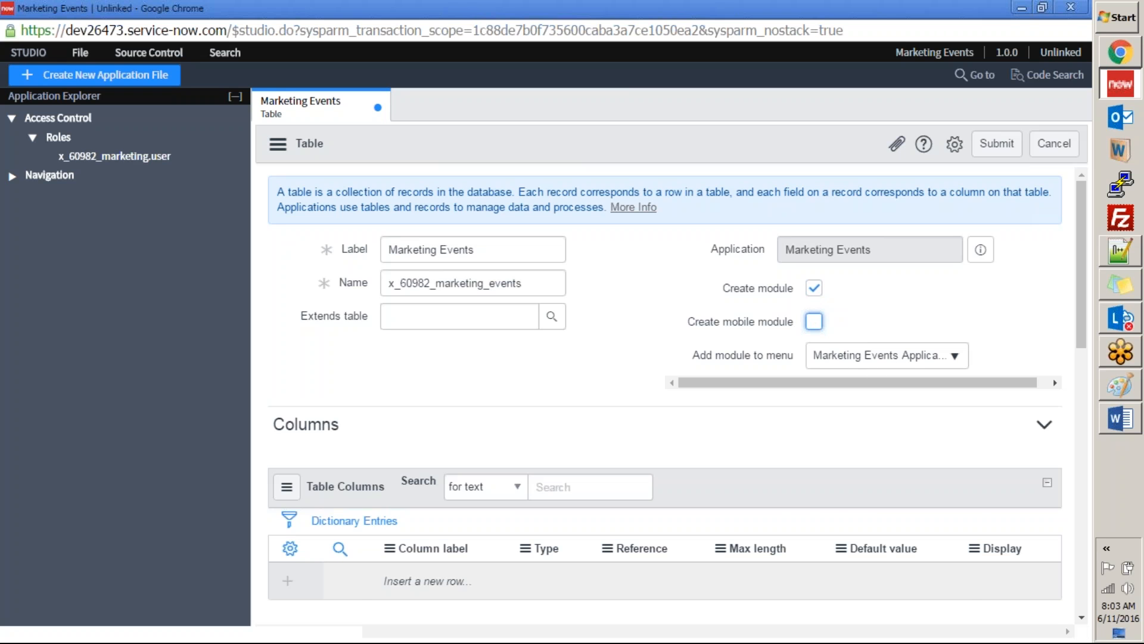
click(892, 360)
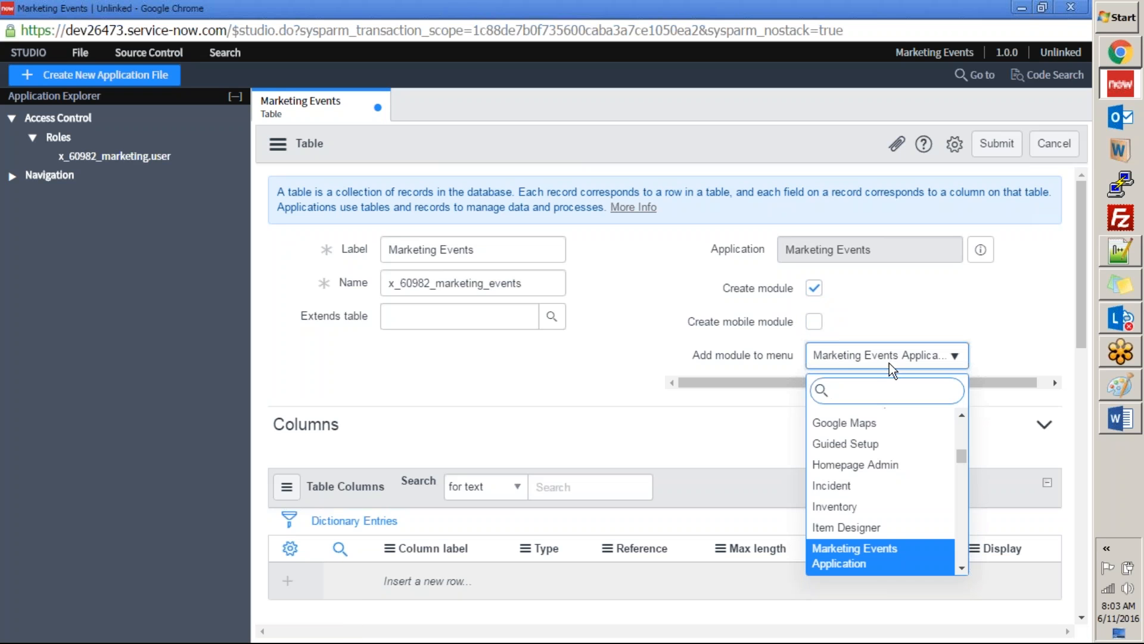
click(857, 359)
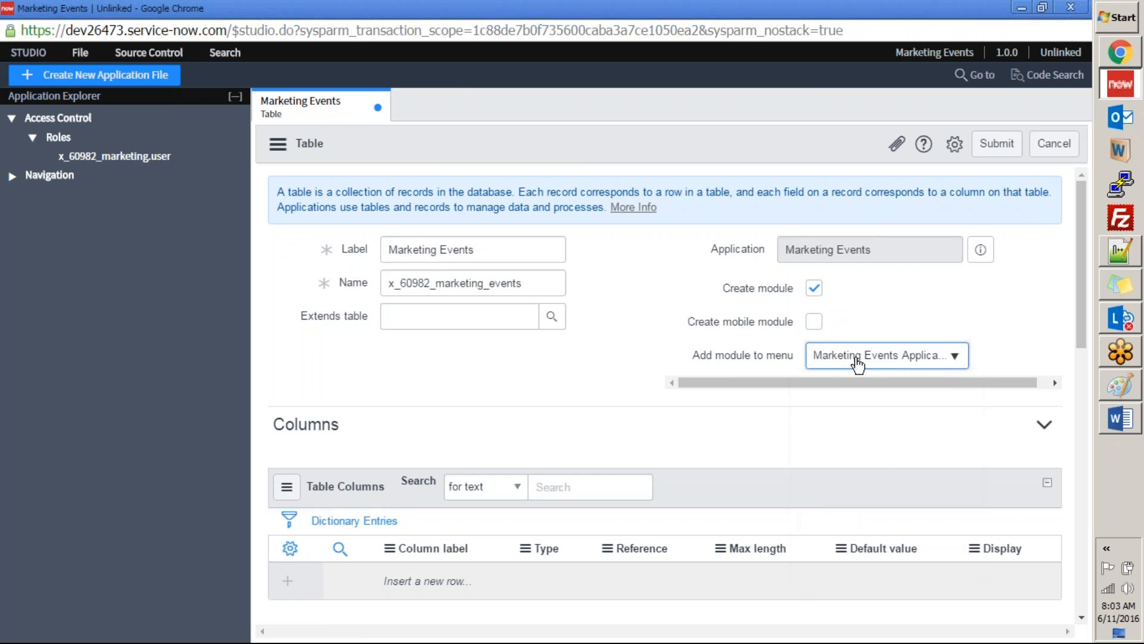
key(alt+Tab)
key(alt+Tab)
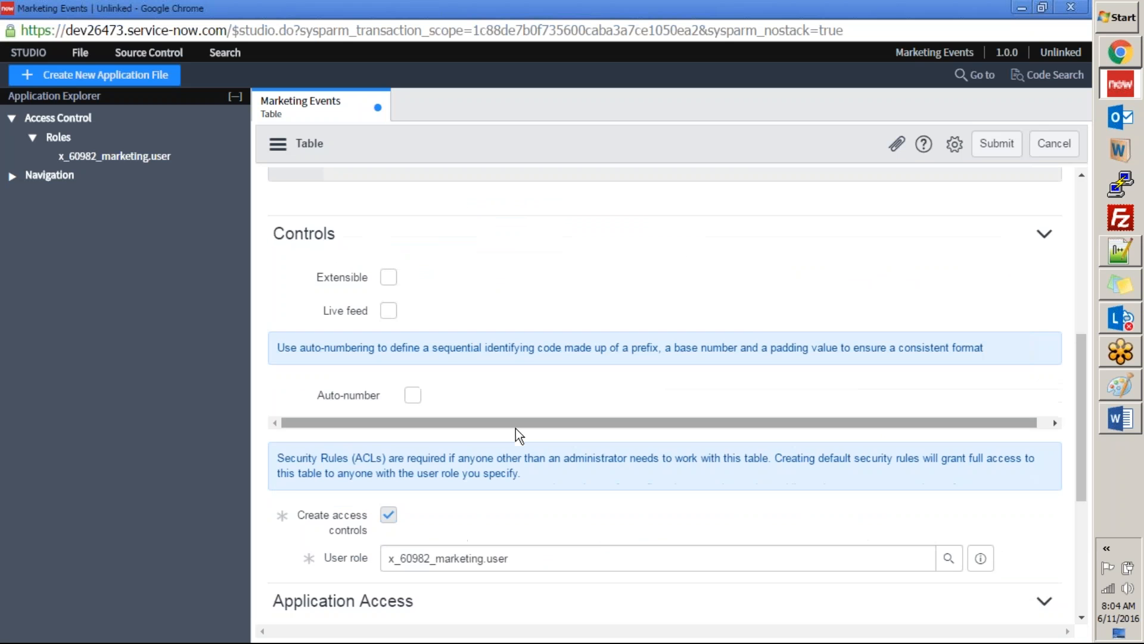
Step: Copy "Name" from the Word specification and add it as the label of the first table column in Studio
scroll(516, 428, down, 7)
scroll(503, 428, up, 4)
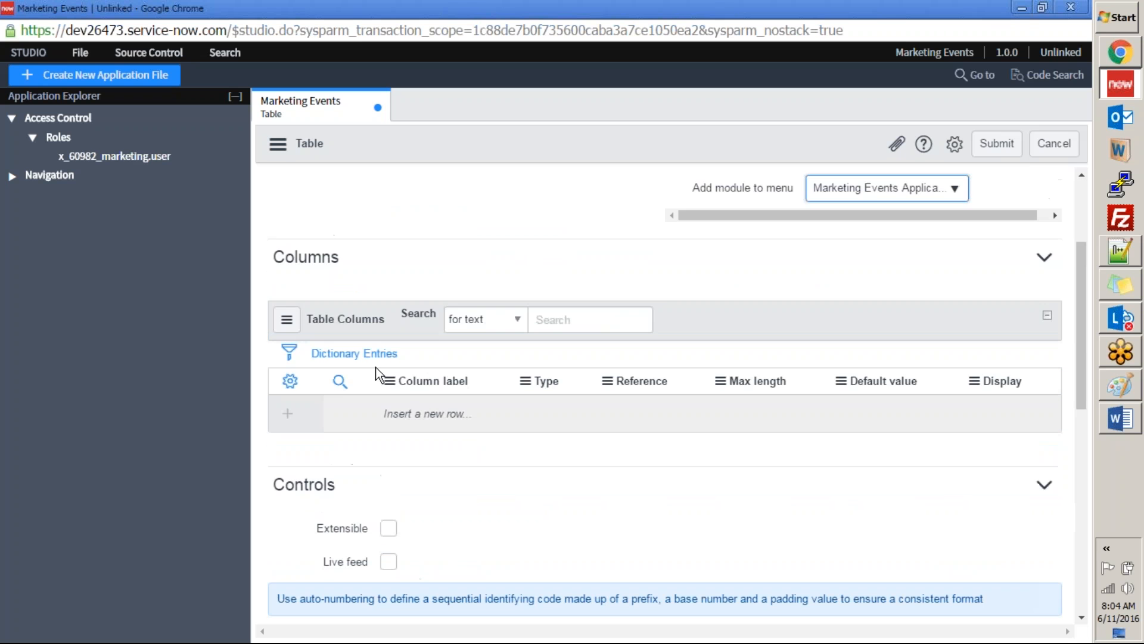
click(416, 410)
double_click(419, 413)
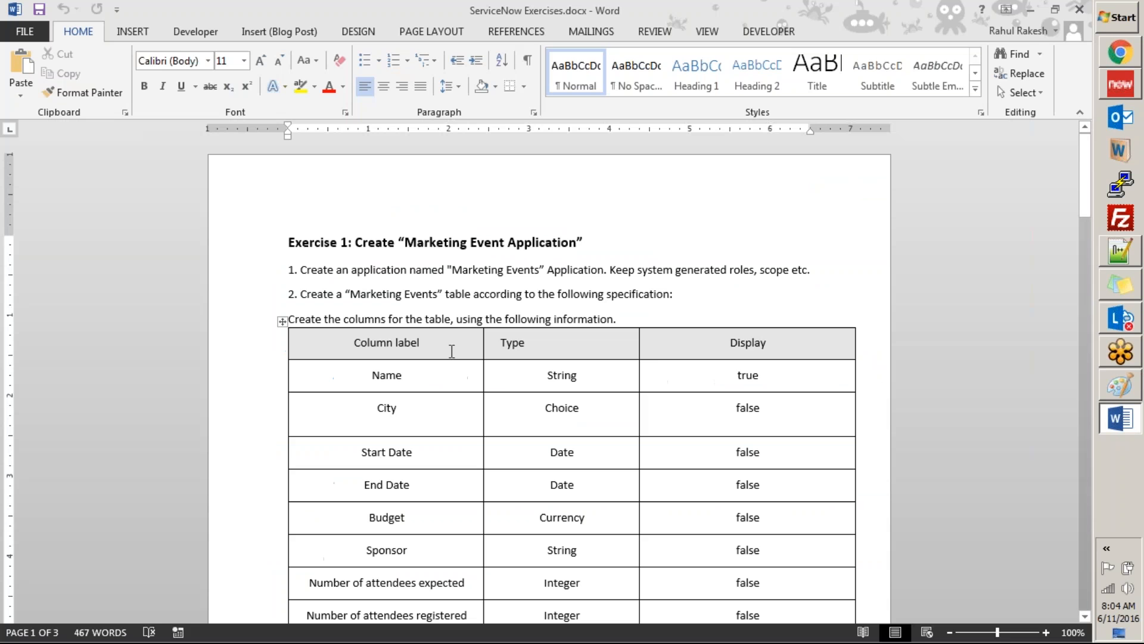
click(1121, 419)
double_click(398, 376)
key(ctrl+c)
key(alt+Tab)
key(ctrl+v)
click(558, 412)
Step: Set the Name column's type to String, as given in the Word specification
click(555, 414)
key(alt+Tab)
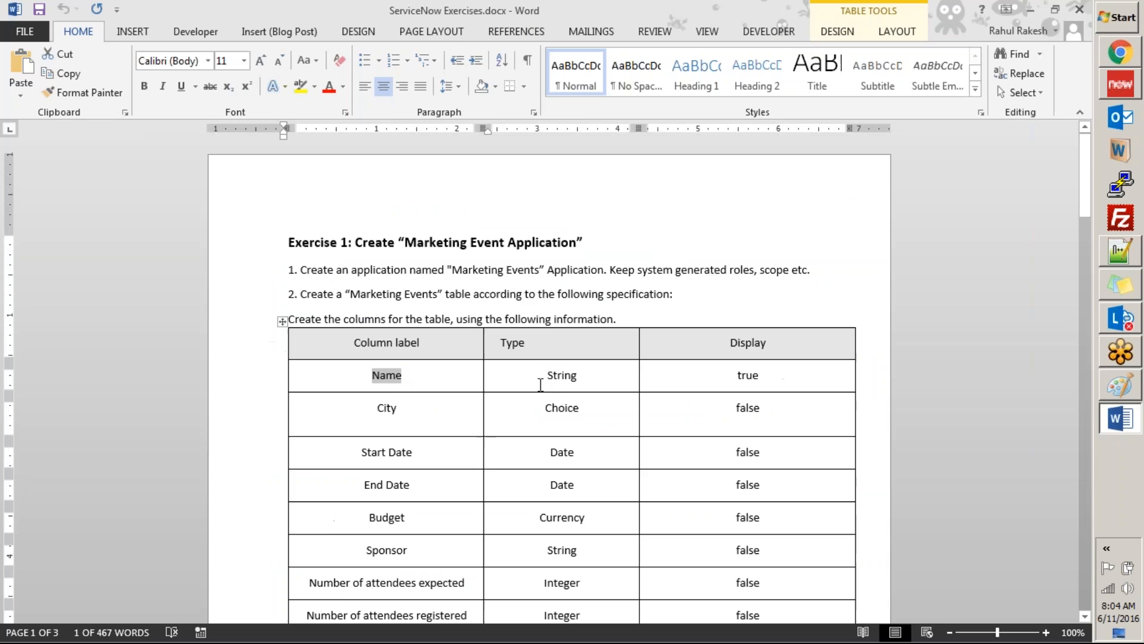
double_click(571, 376)
key(ctrl+c)
key(alt+Tab)
key(alt+Tab)
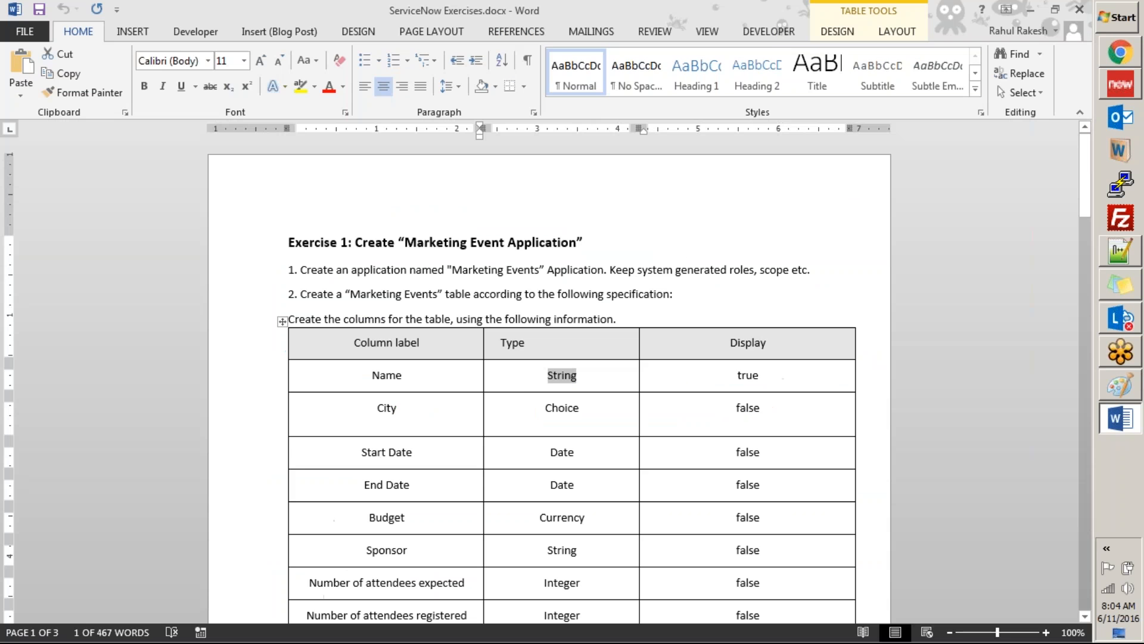
key(alt+Tab)
key(ctrl+v)
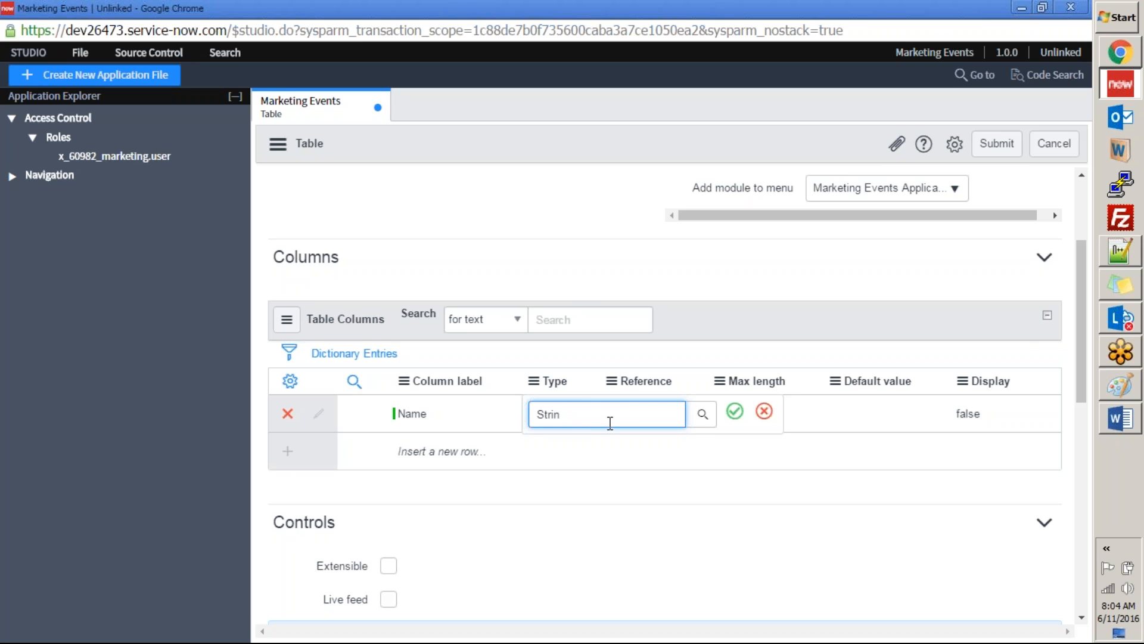
click(556, 451)
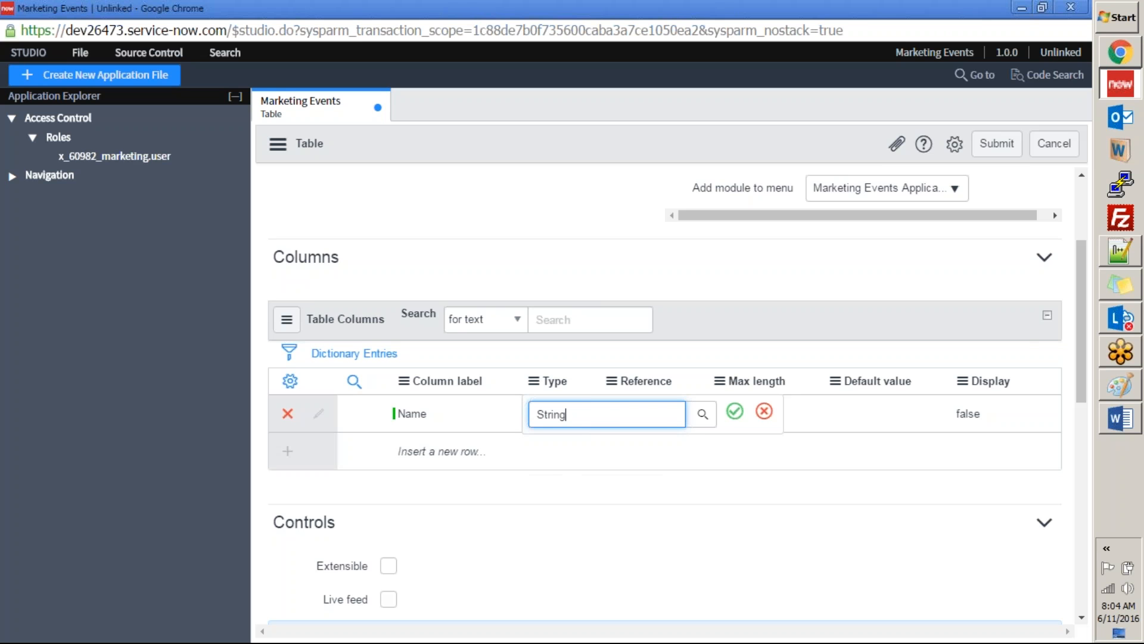
click(703, 414)
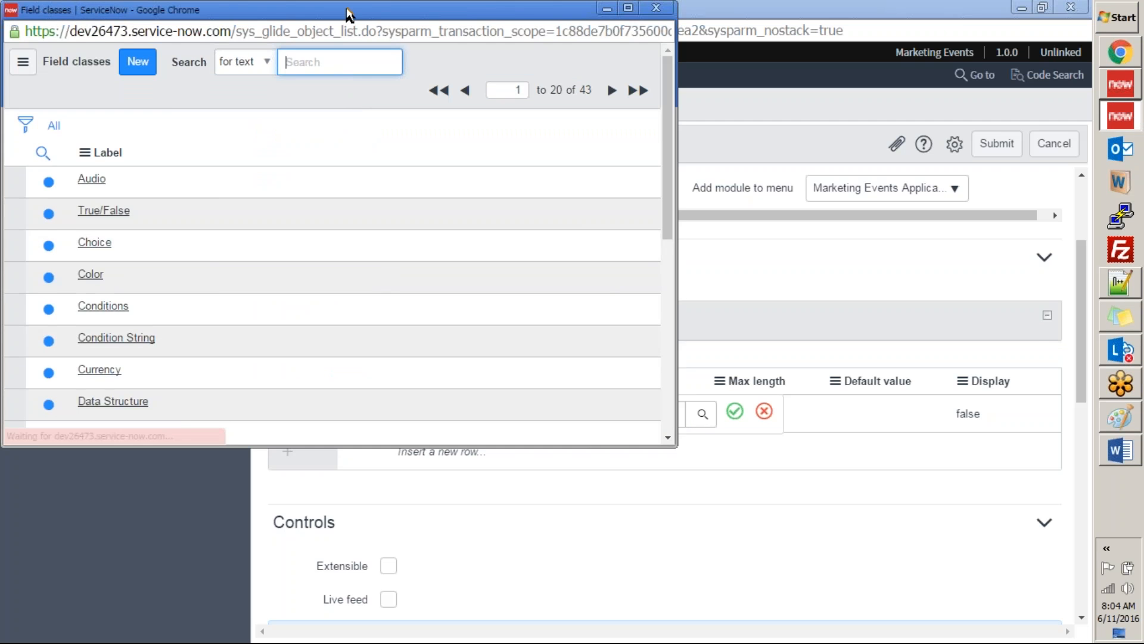
drag(347, 9, 276, 172)
click(586, 171)
click(734, 411)
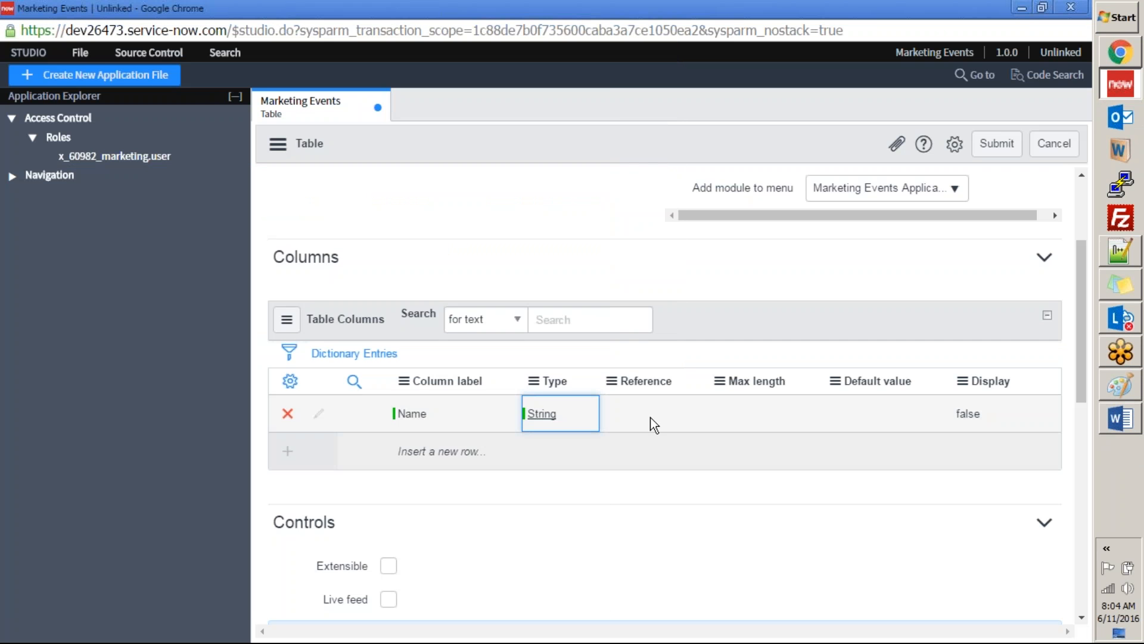
Step: Check the Display value for Name in the Word specification and set the column's Display to true in Studio
scroll(626, 426, down, 5)
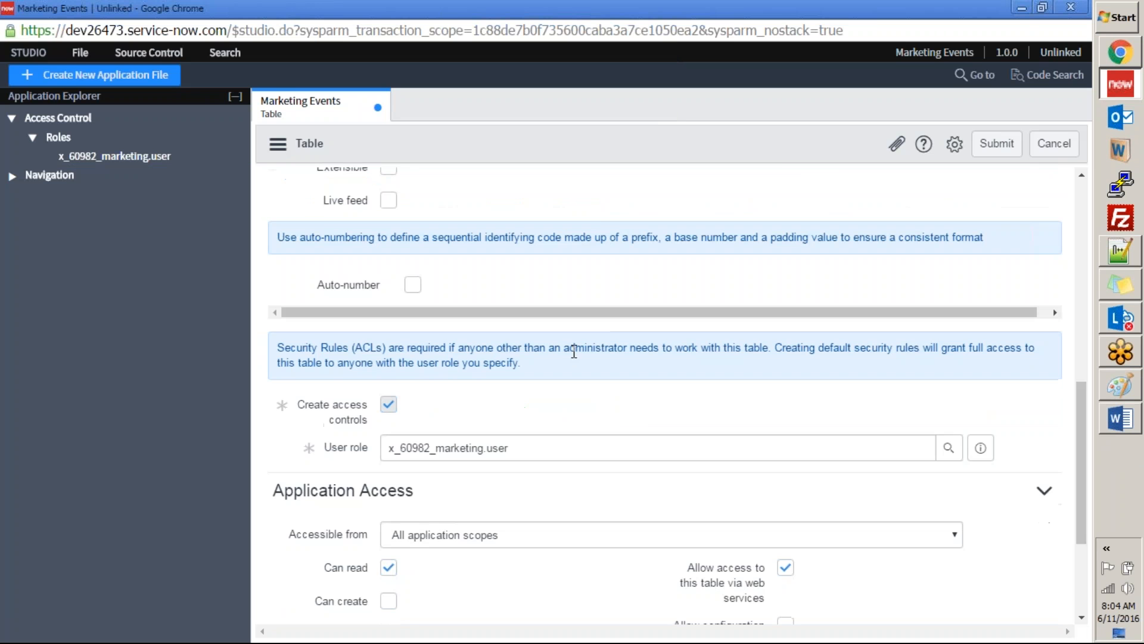
scroll(654, 392, up, 5)
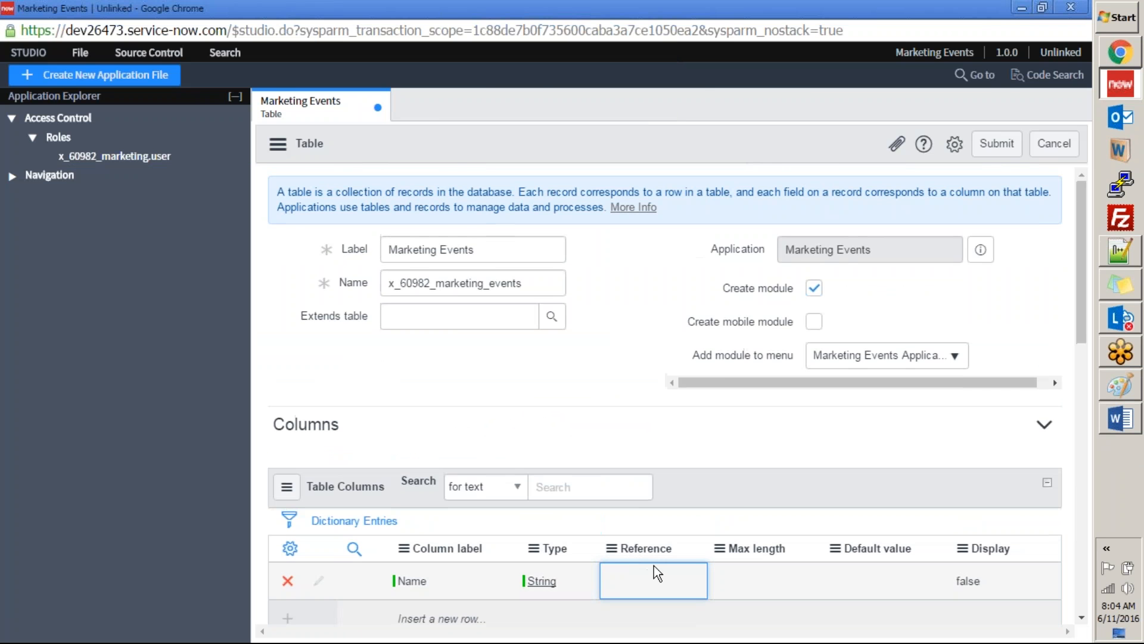
key(alt+Tab)
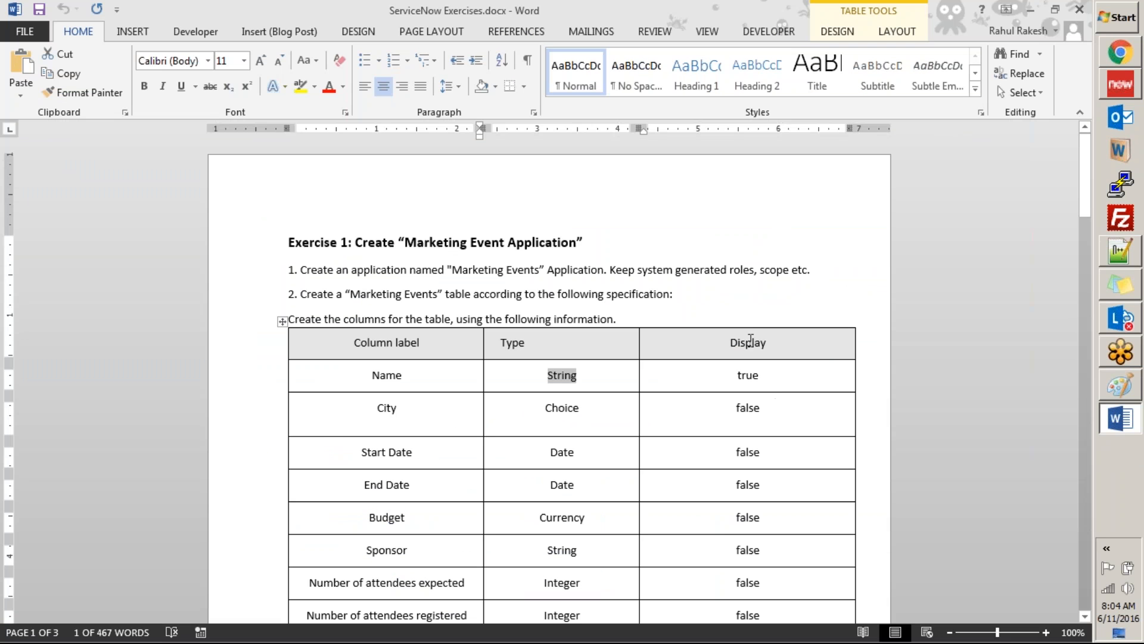
key(alt+Tab)
double_click(978, 582)
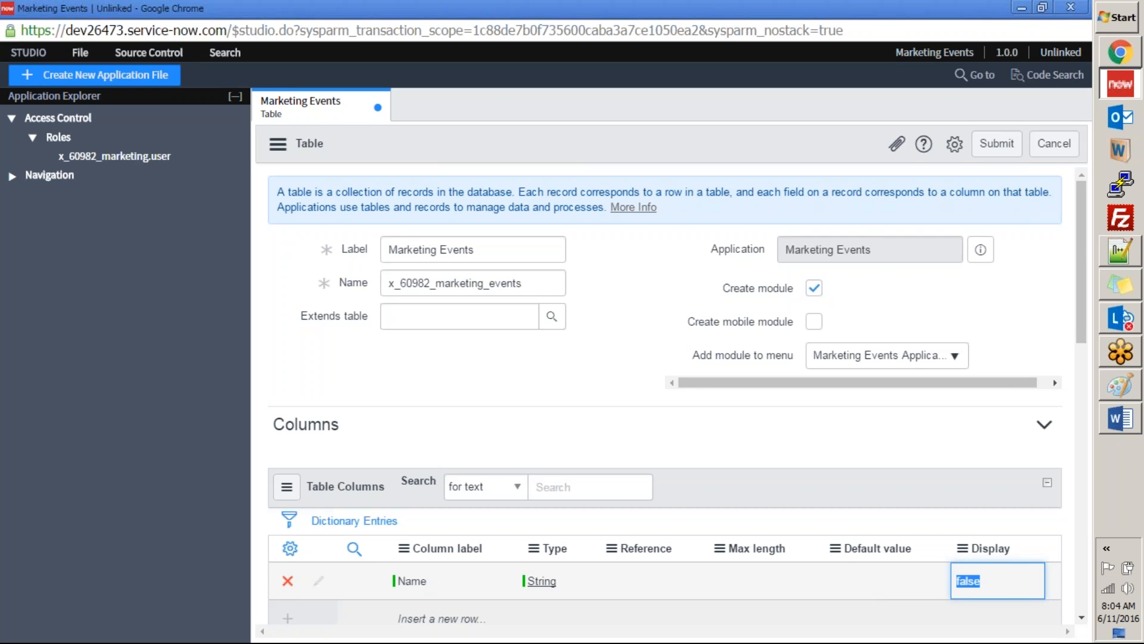
key(t)
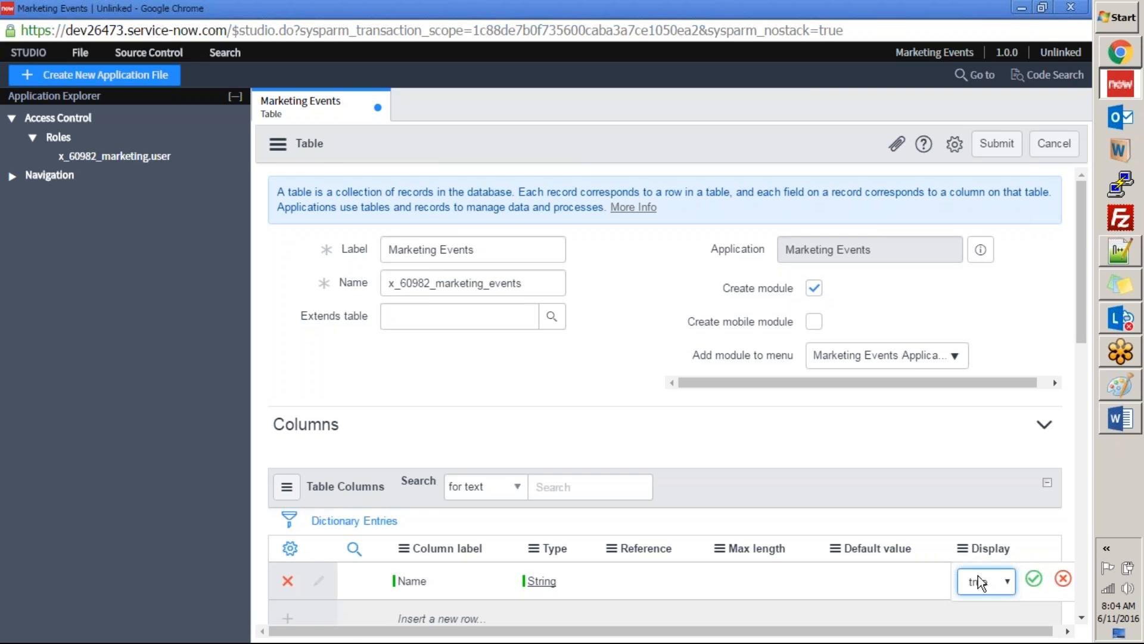
click(1034, 579)
Step: Copy "City" from the Word specification and add it as the label of a new table column in Studio
scroll(492, 472, down, 4)
key(alt+Tab)
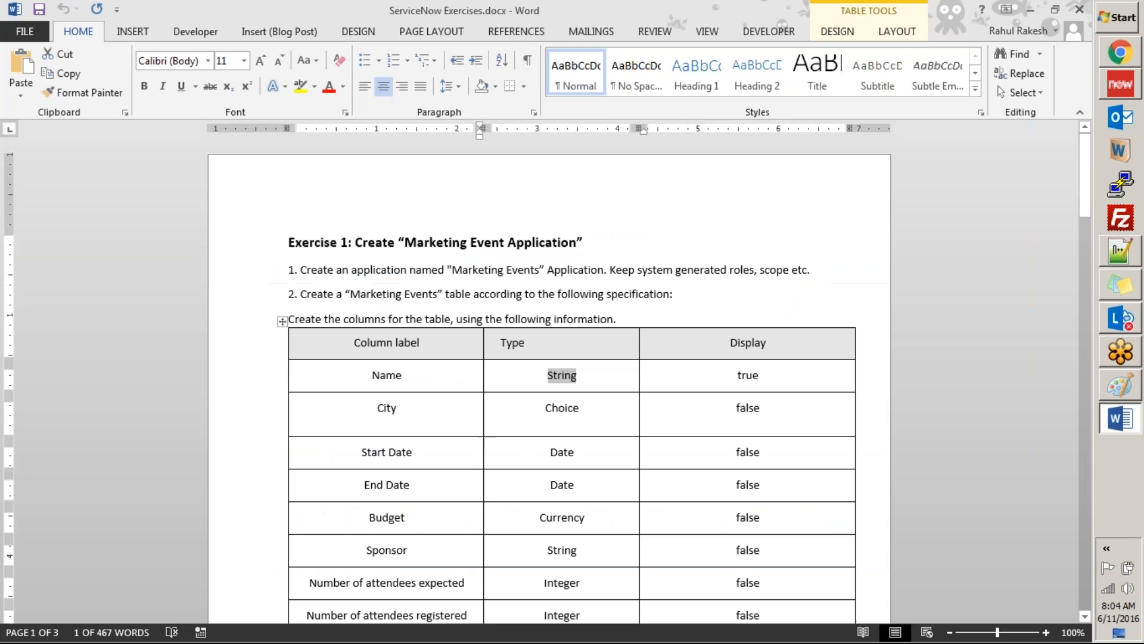
drag(388, 406, 472, 411)
key(ctrl+c)
key(alt+Tab)
click(424, 364)
key(ctrl+v)
click(586, 366)
Step: Set the City column's type to String
click(555, 366)
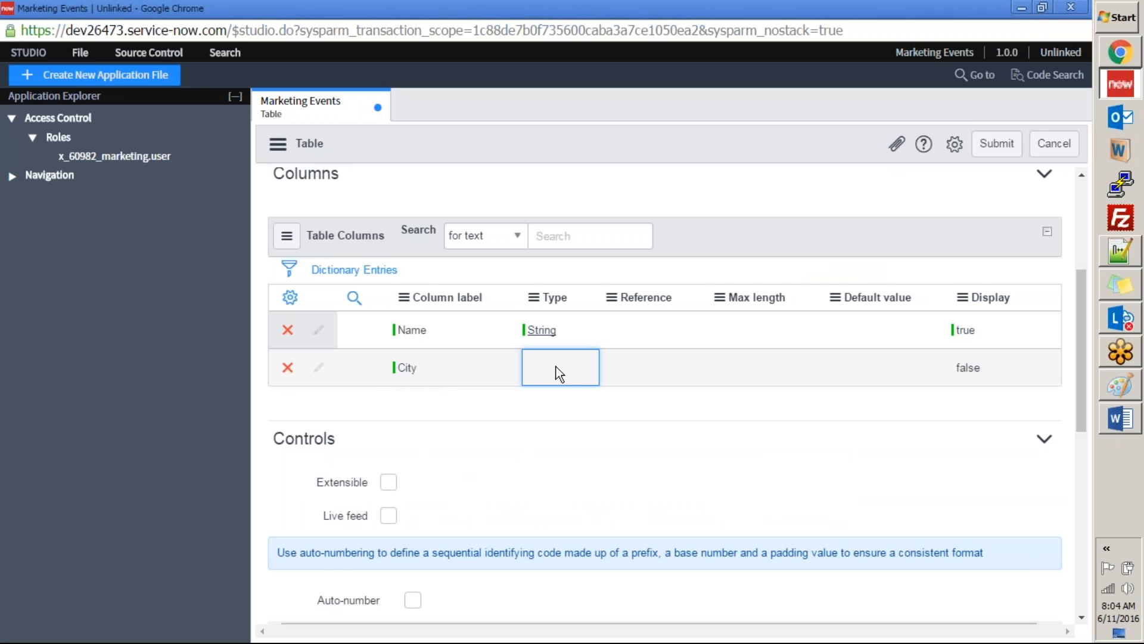
text(str)
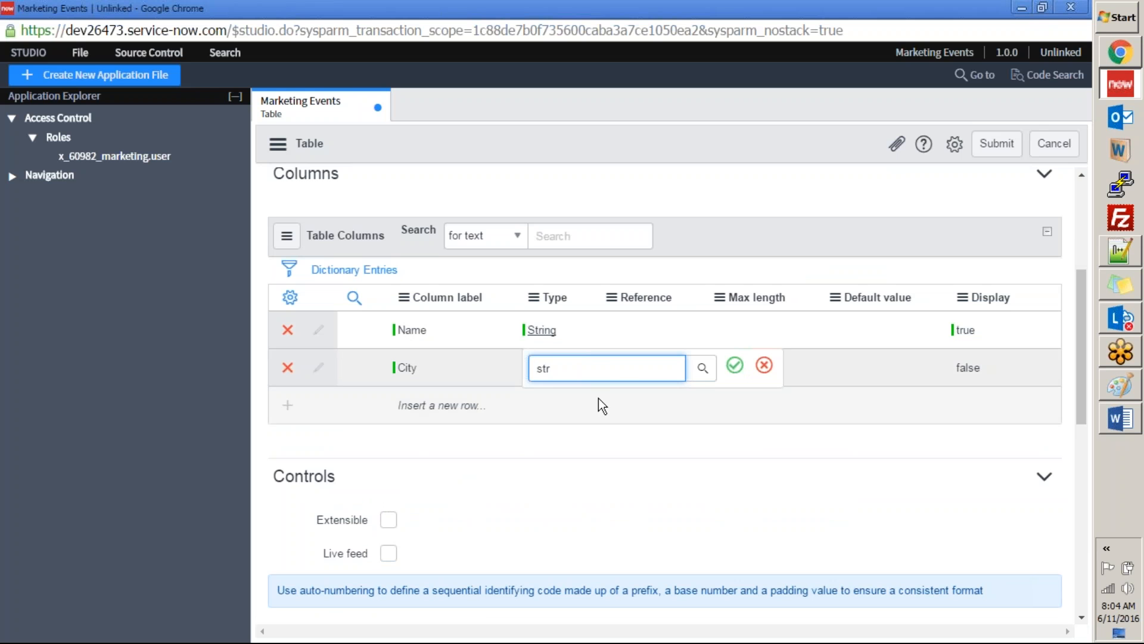
click(578, 401)
click(735, 367)
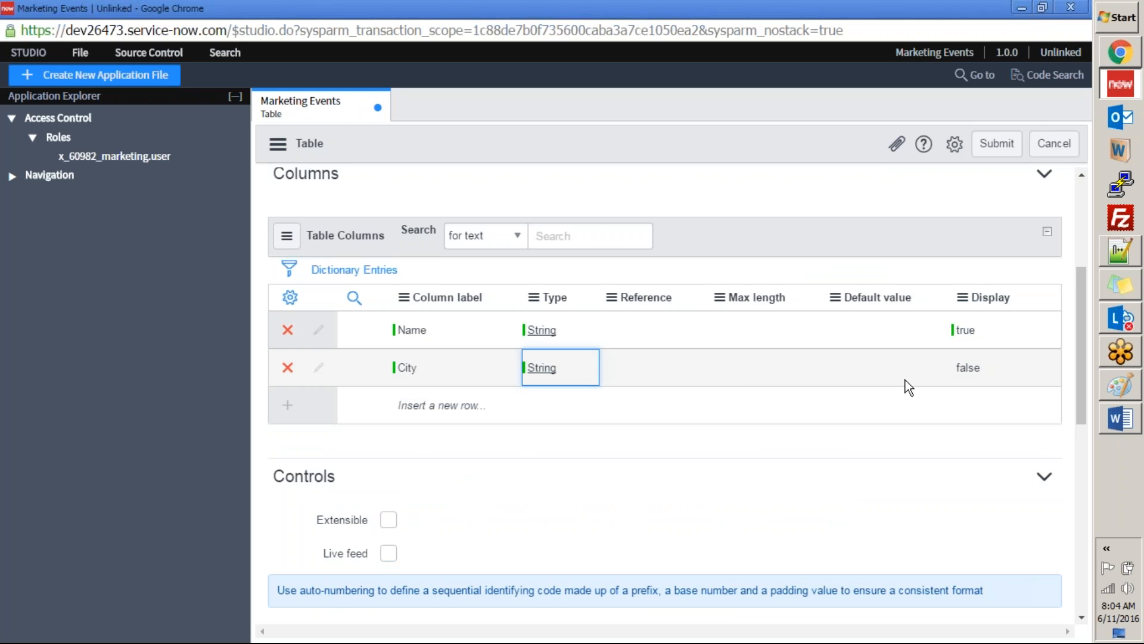
Step: Check City's type in the Word specification and set the column's type to Choice in Studio
key(alt+Tab)
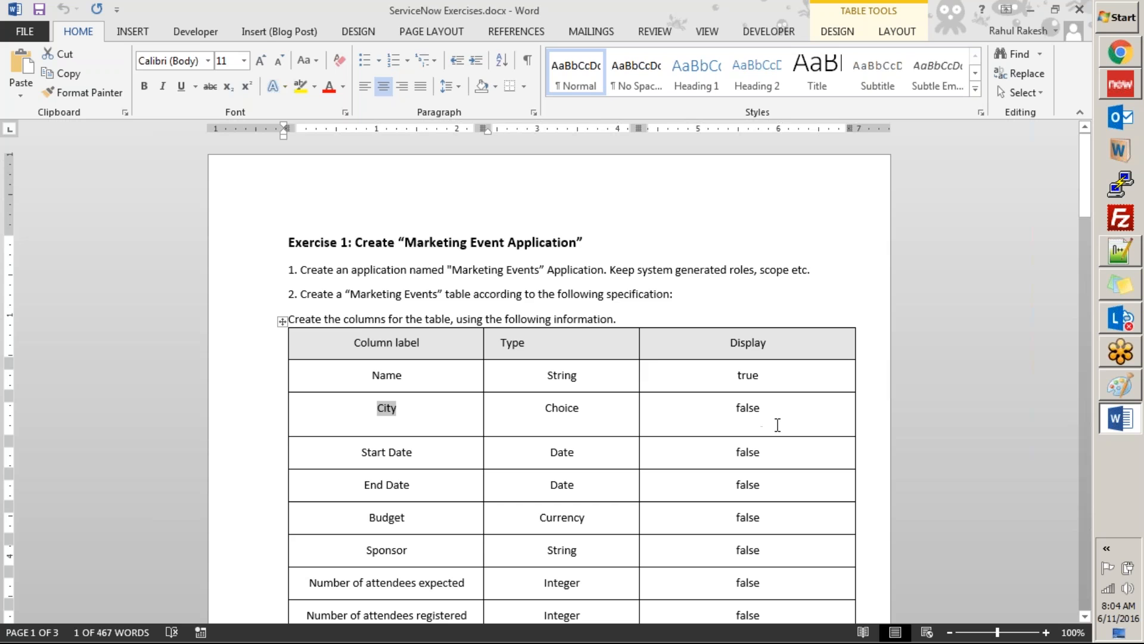
key(alt+Tab)
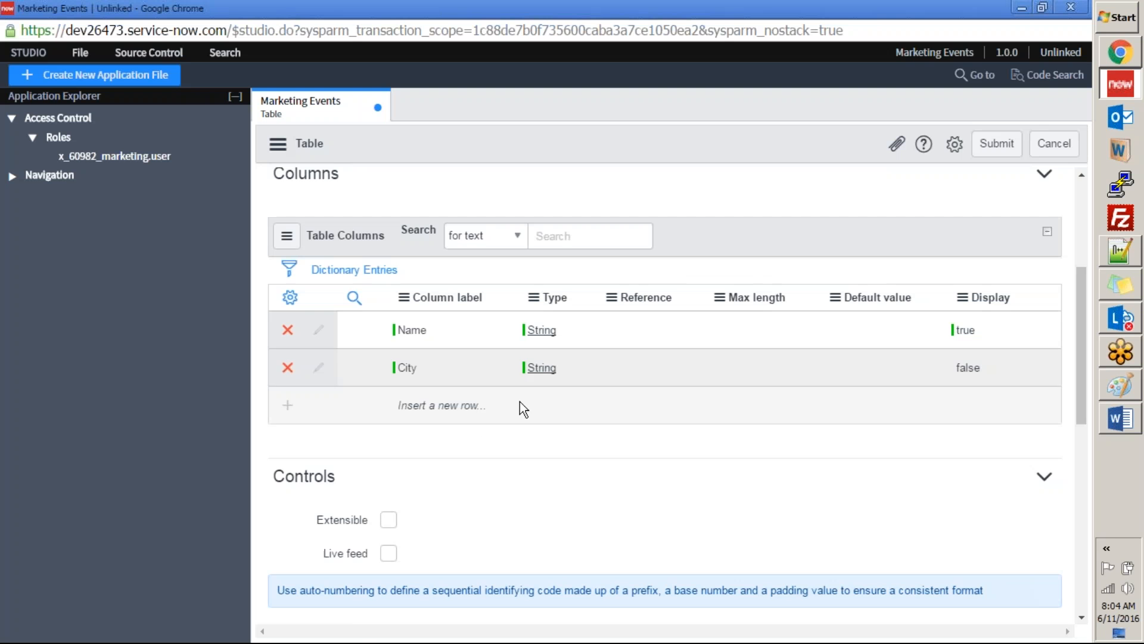
double_click(572, 374)
text(ch)
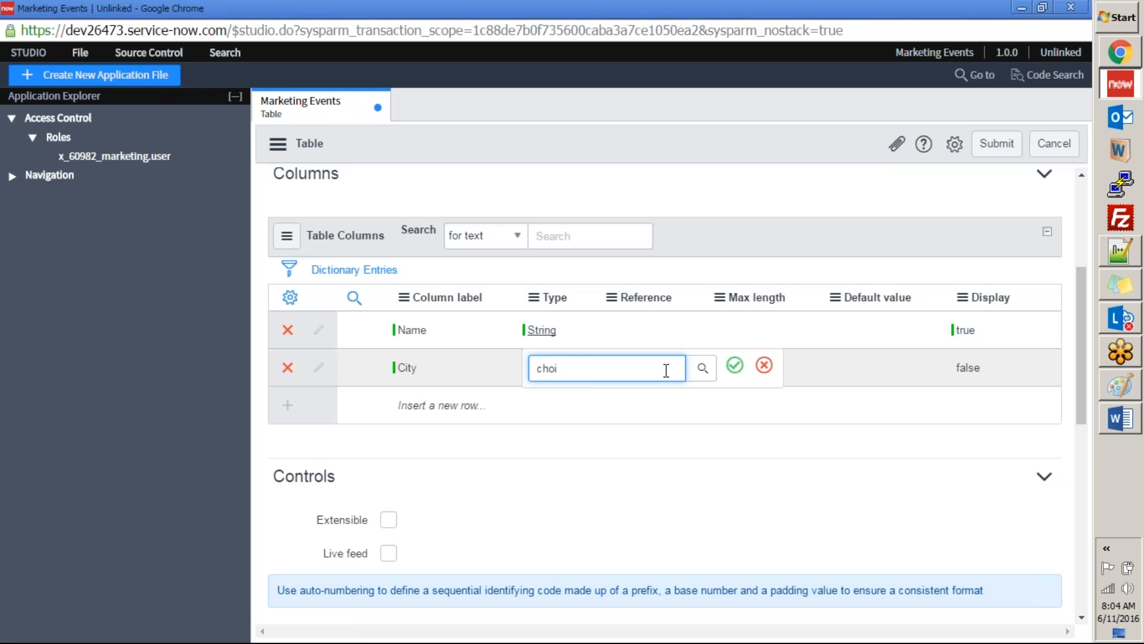
text(oi)
click(582, 403)
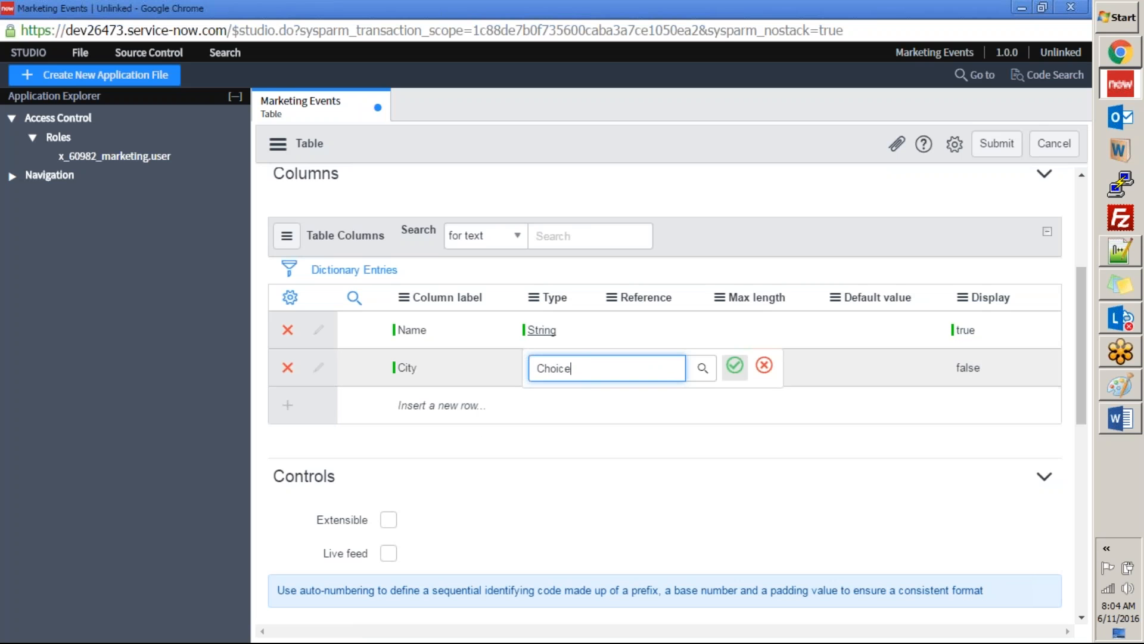
click(737, 366)
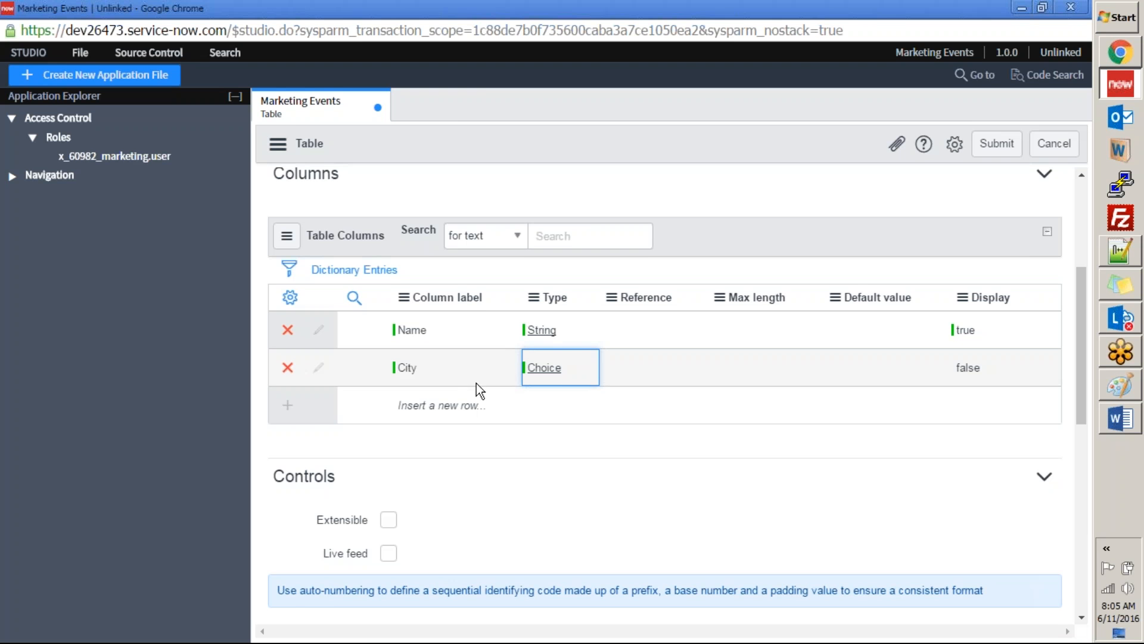
Step: Copy "Start Date" from the Word specification and add it as the label of a new table column in Studio
key(alt+Tab)
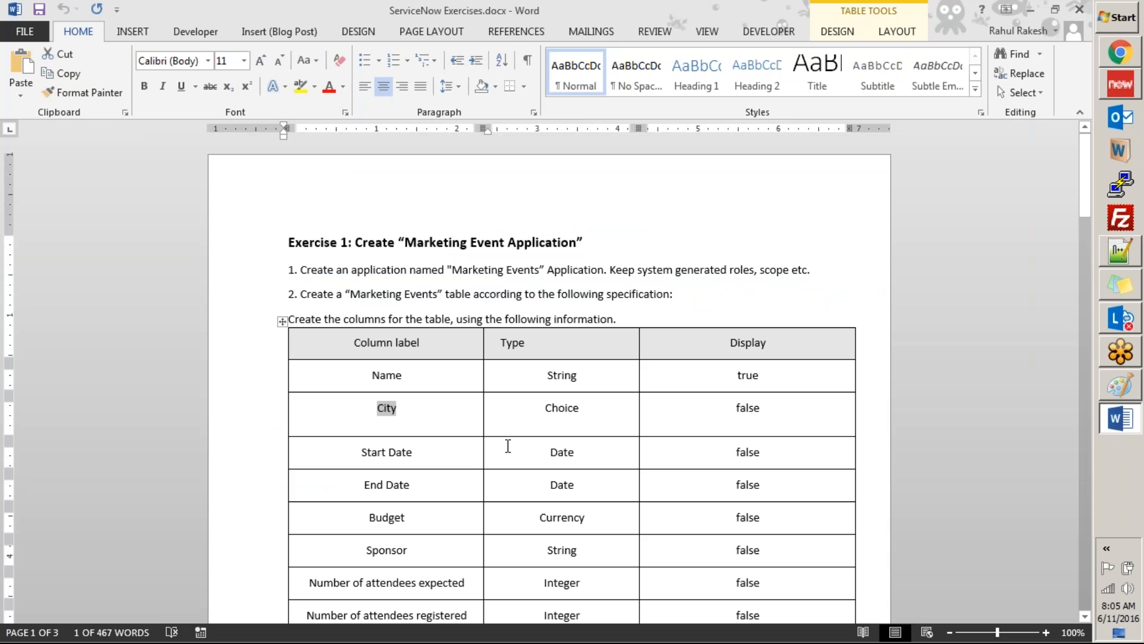
drag(362, 452, 413, 453)
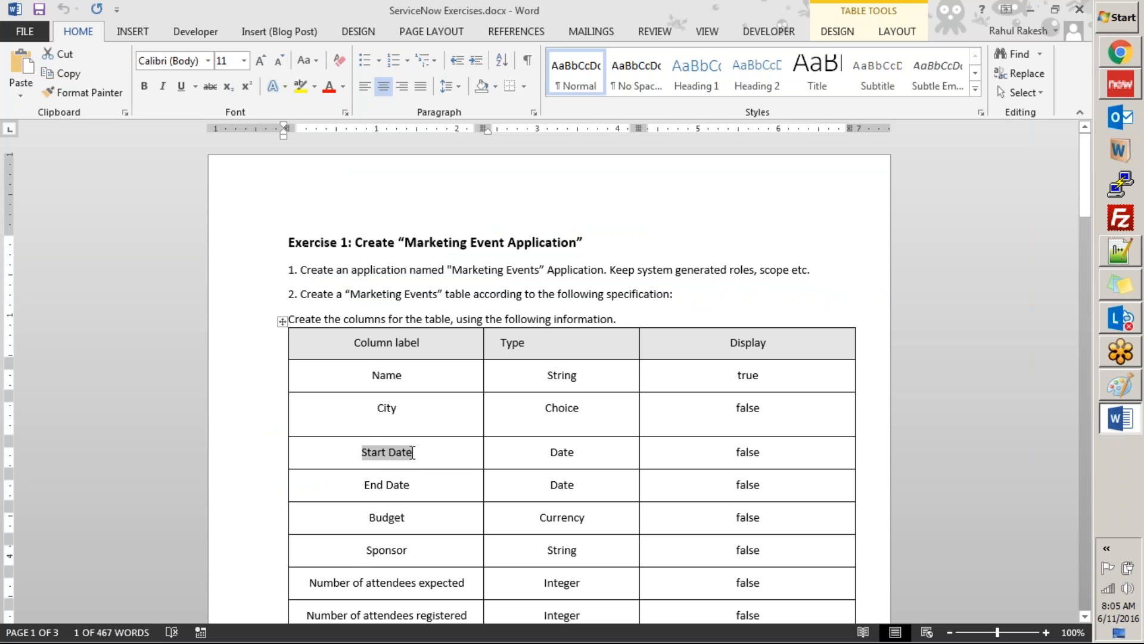
key(ctrl+c)
key(alt+Tab)
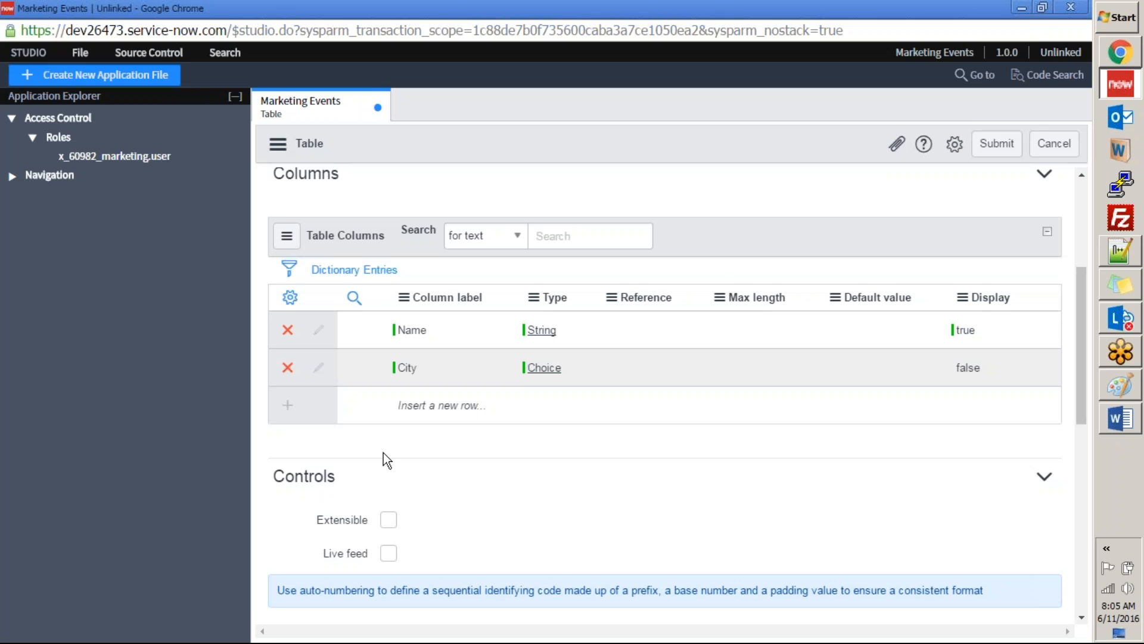
click(411, 403)
key(ctrl+v)
click(574, 403)
Step: Set the Start Date column's type to Date
click(548, 408)
text(date)
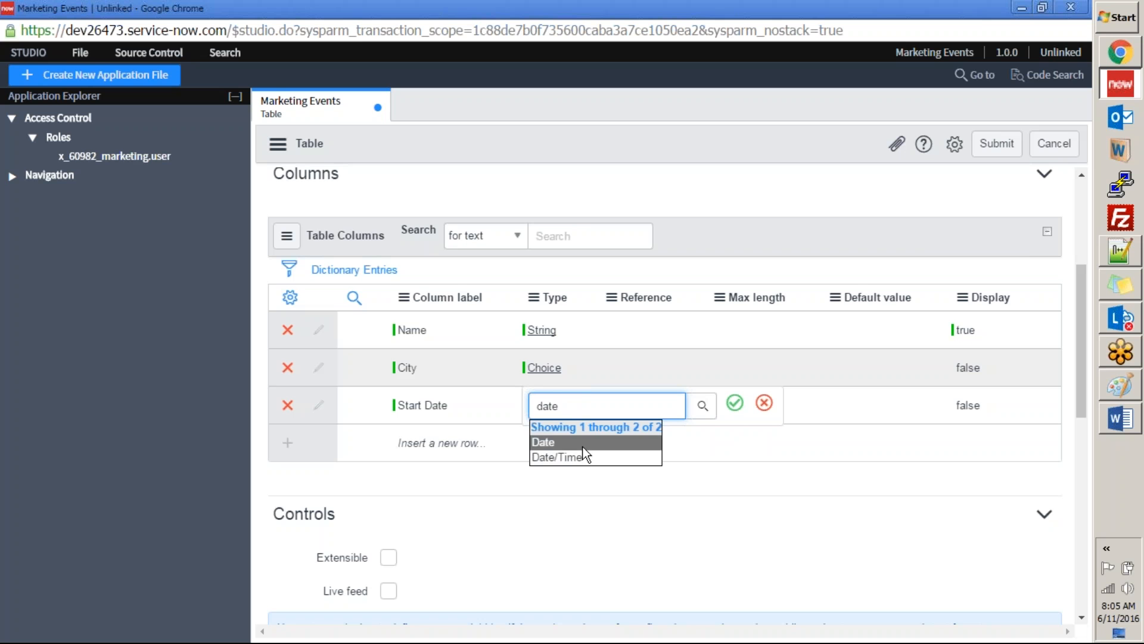
click(581, 444)
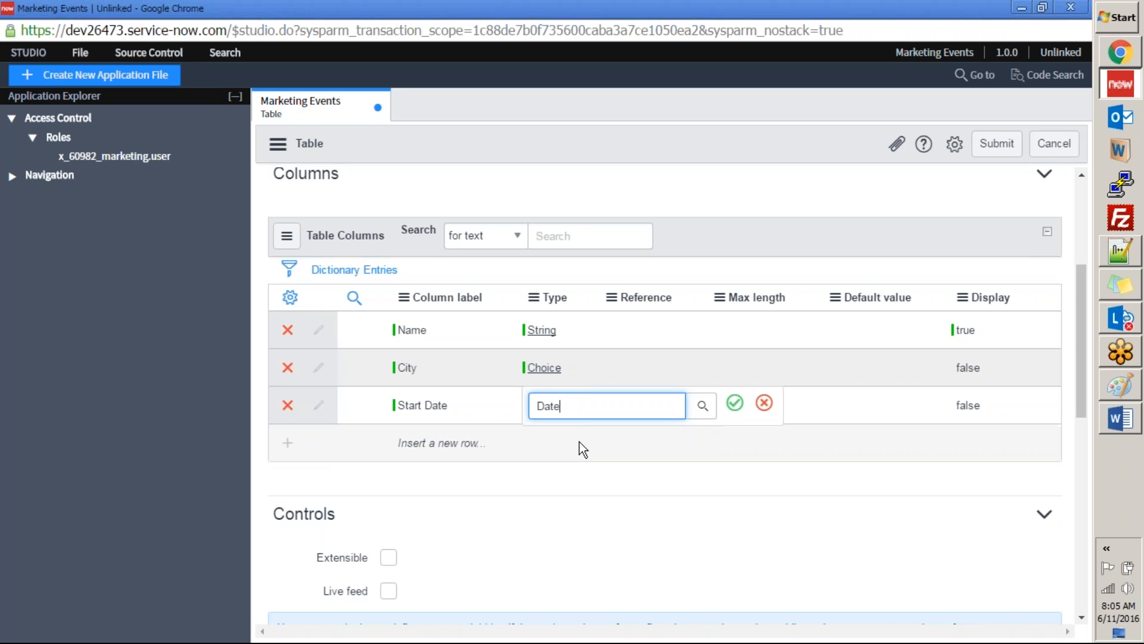
click(735, 403)
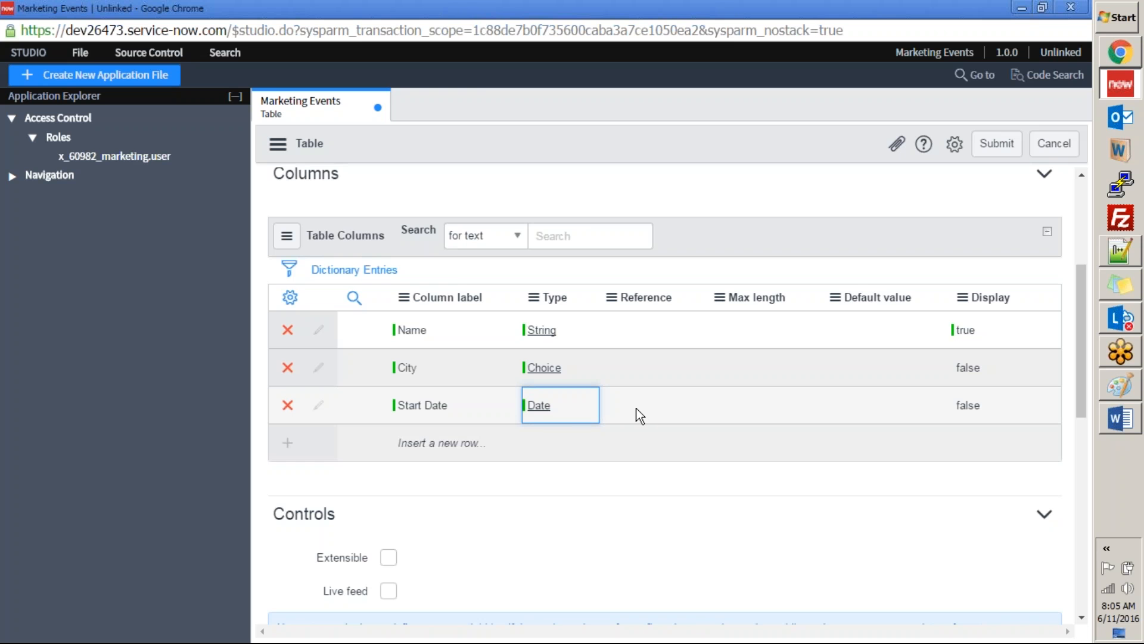
Step: Copy "End Date" from the Word specification and add it as the label of a new table column in Studio
key(alt+Tab)
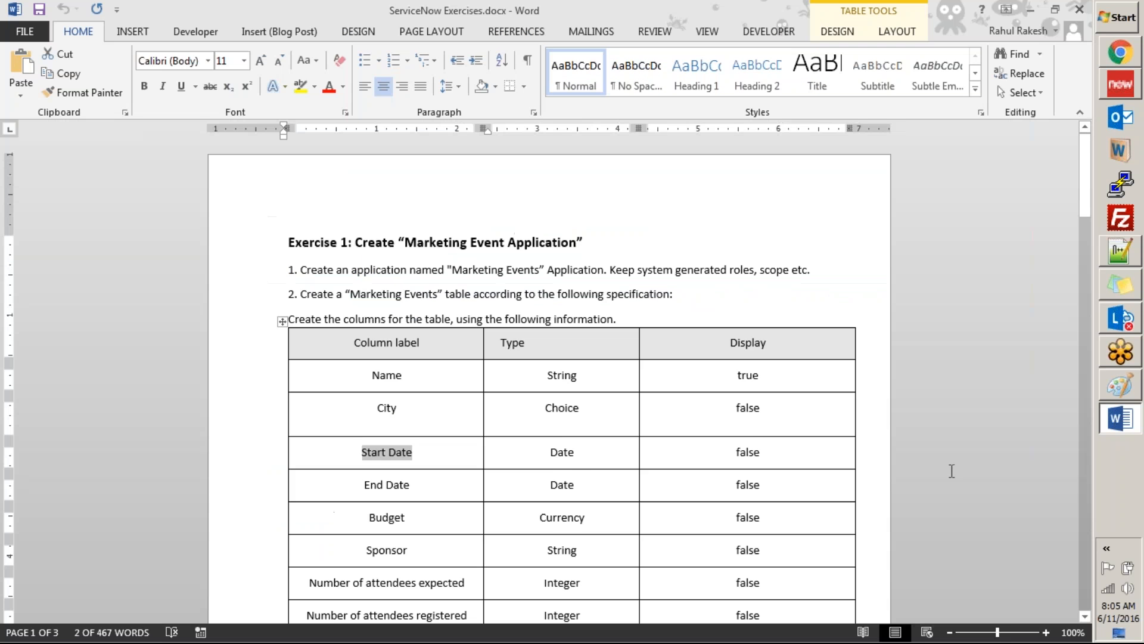
scroll(757, 373, up, 1)
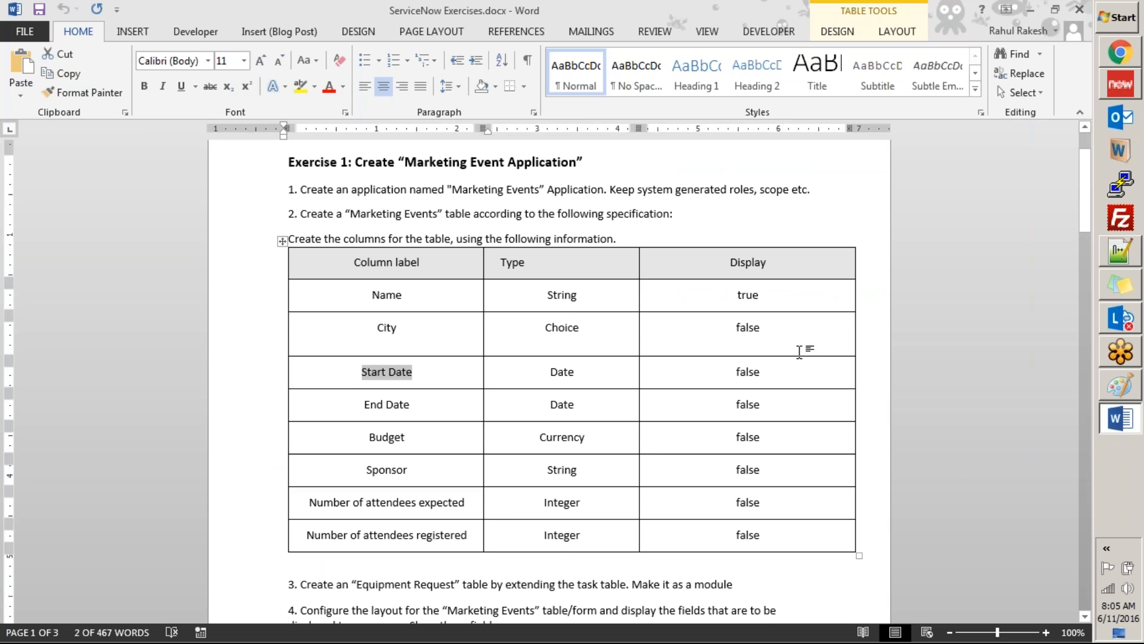
drag(424, 407, 363, 405)
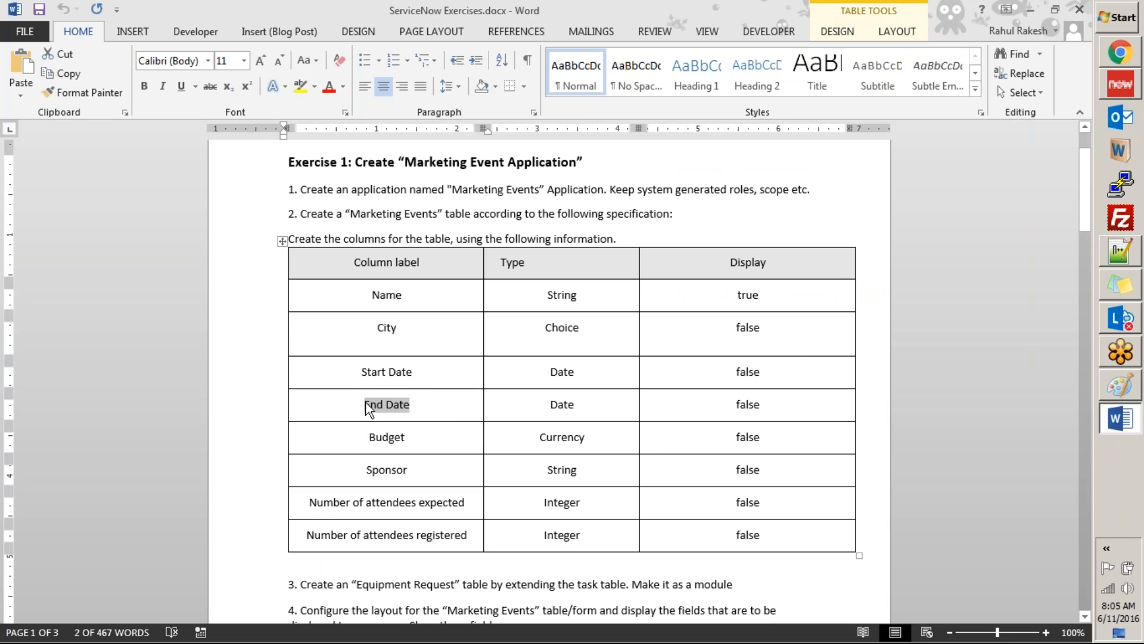
key(alt+Tab)
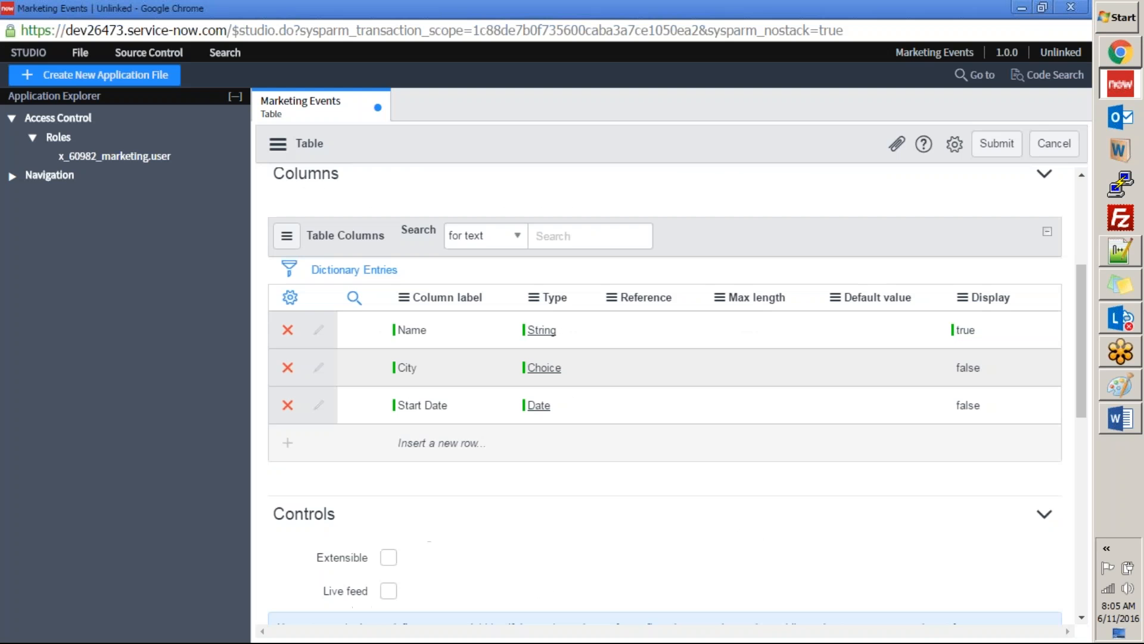
click(438, 456)
click(415, 441)
key(ctrl+v)
Step: Set the End Date column's type to Date
click(574, 440)
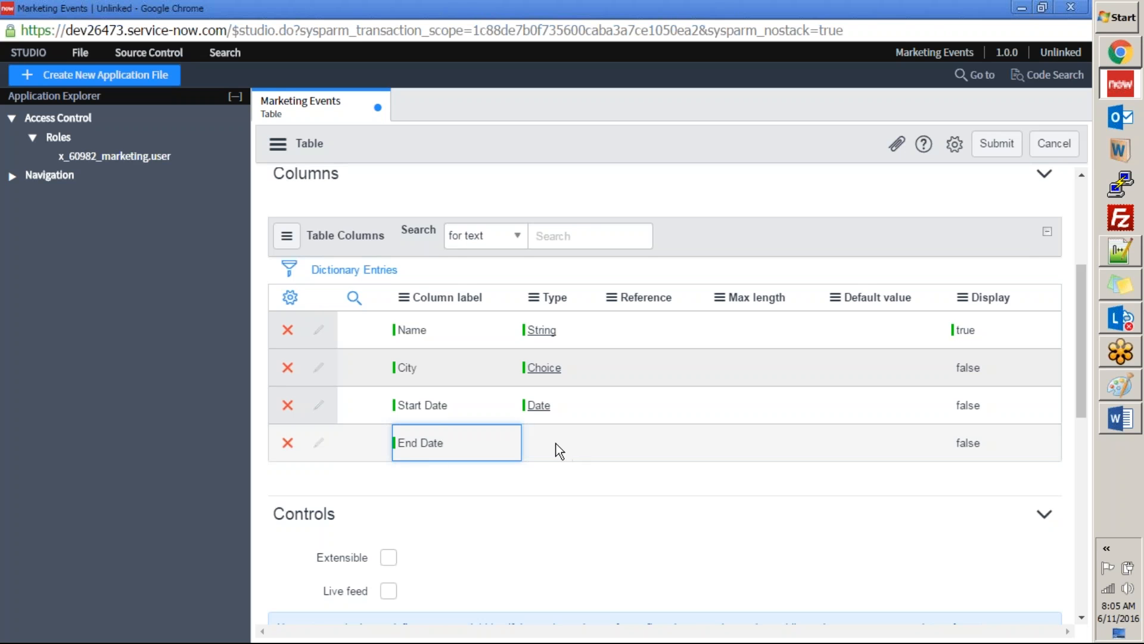
double_click(554, 442)
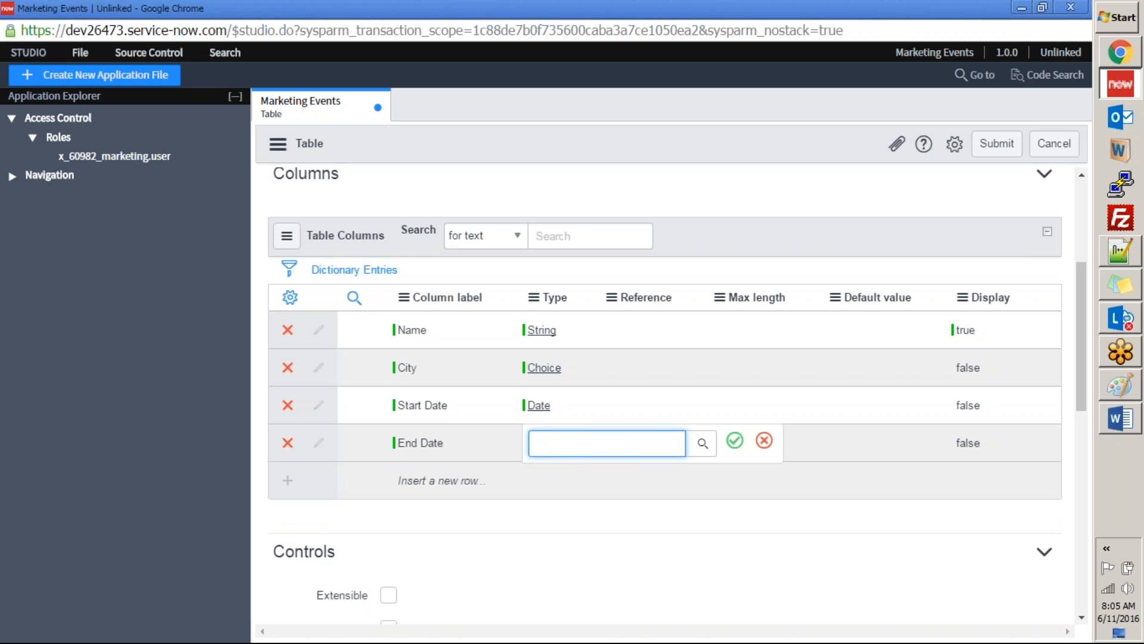
text(date)
click(564, 480)
click(735, 440)
Step: Copy "Budget" from the Word specification and add it as the label of a new table column in Studio
key(alt+Tab)
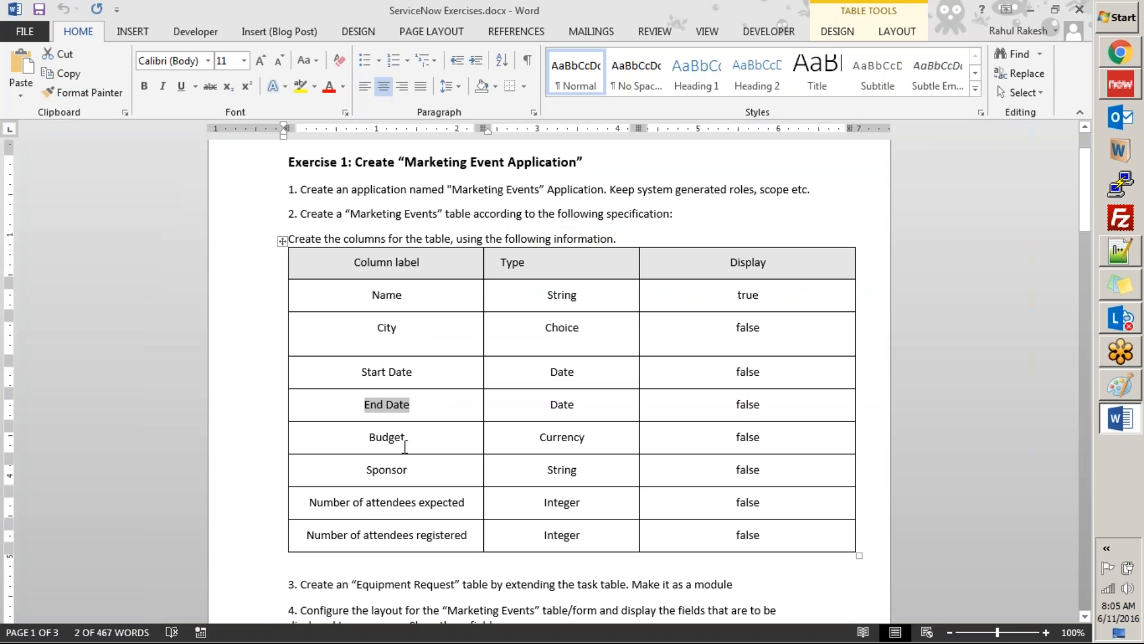
double_click(388, 438)
key(alt+Tab)
click(419, 480)
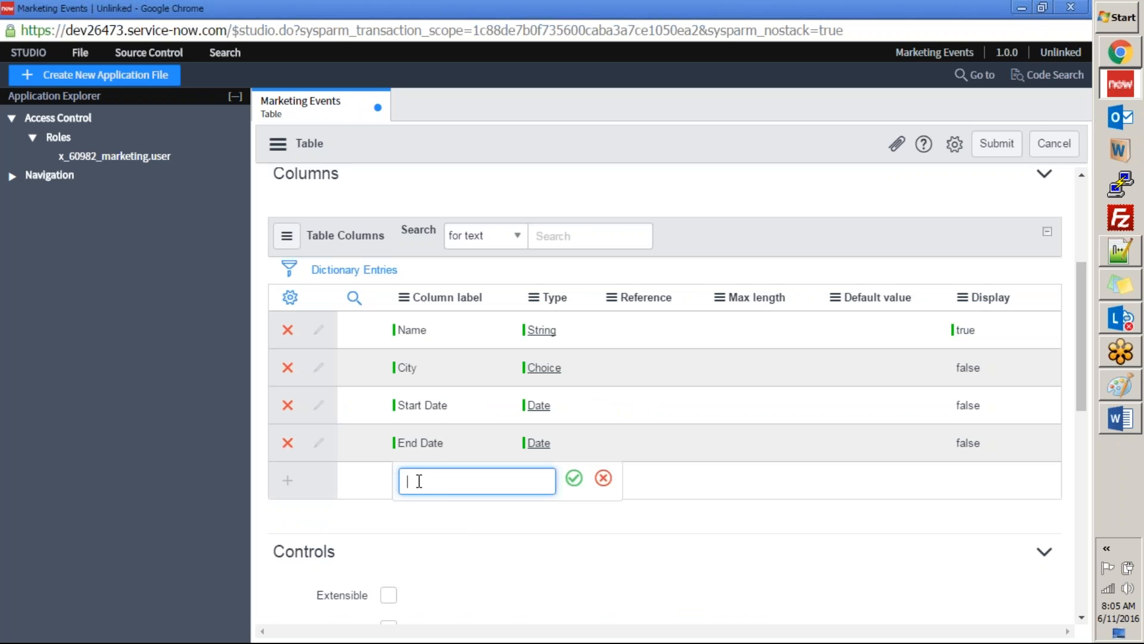
text(Budget)
click(576, 480)
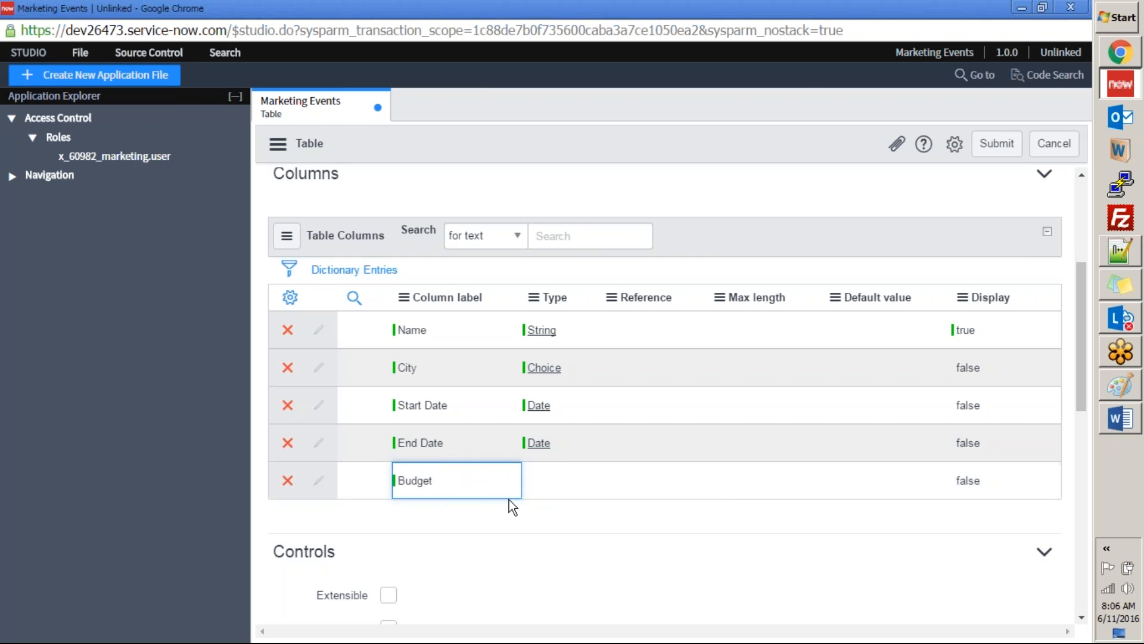
Step: Copy "Currency" from the Word specification and try to paste it as the Budget column's type in Studio
key(alt+Tab)
double_click(568, 445)
key(alt+Tab)
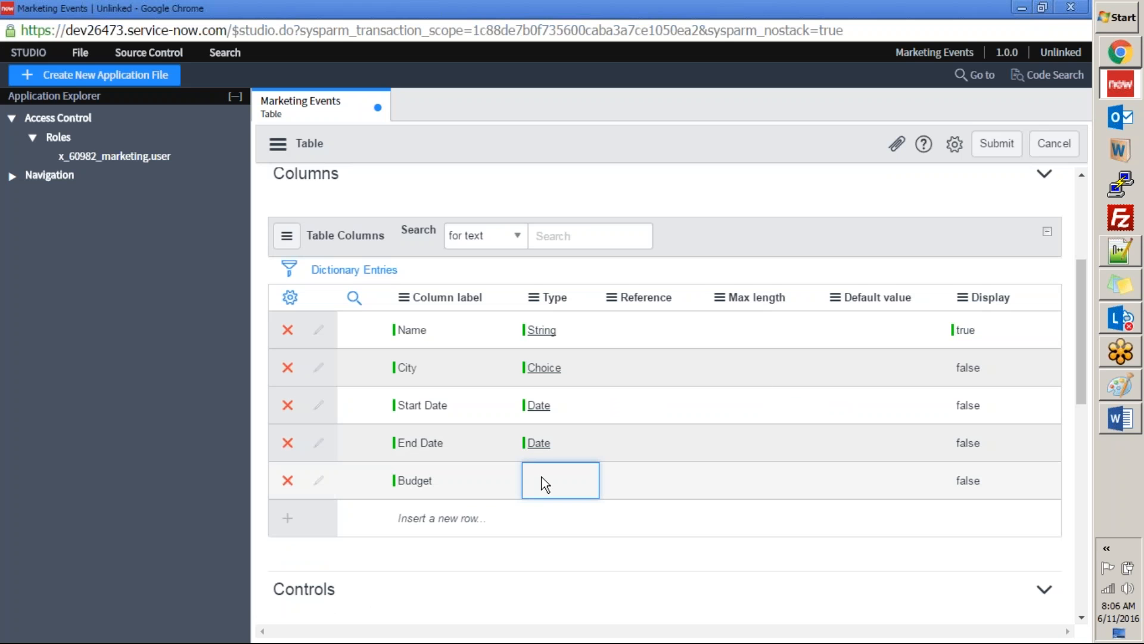
double_click(544, 480)
key(ctrl+v)
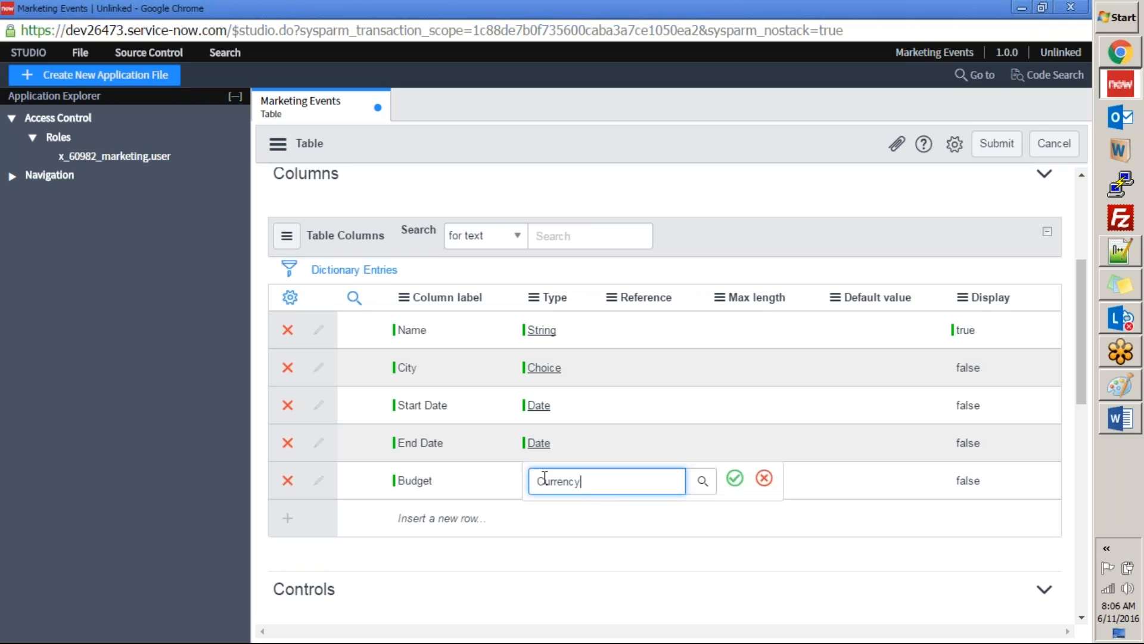
click(735, 480)
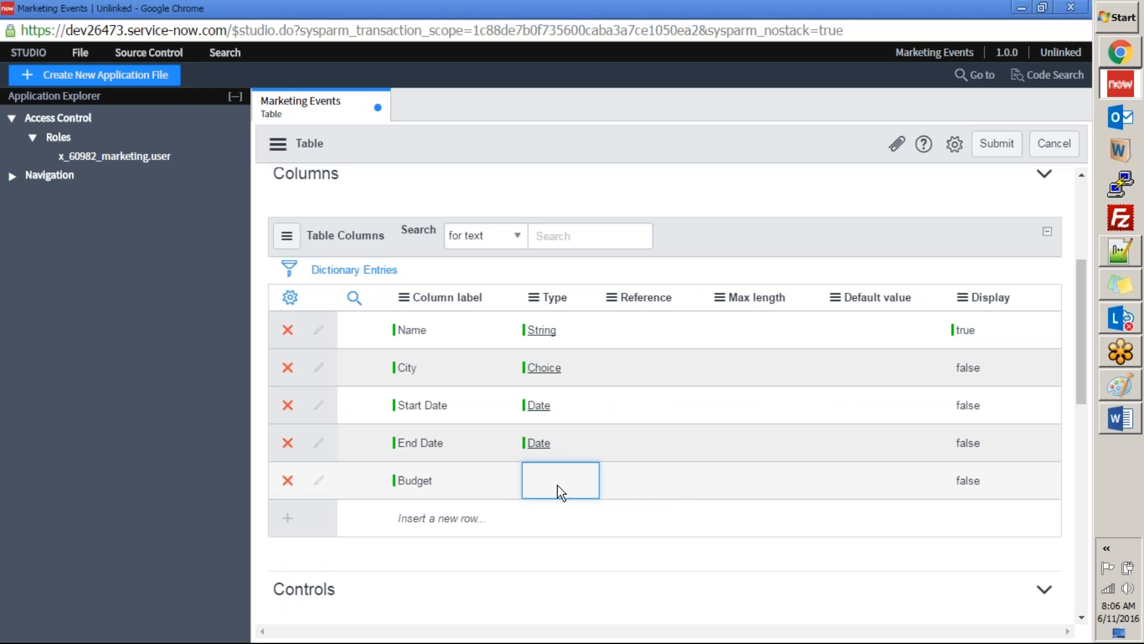
Step: Set the Budget column's type to Currency using the matching suggestion
double_click(548, 482)
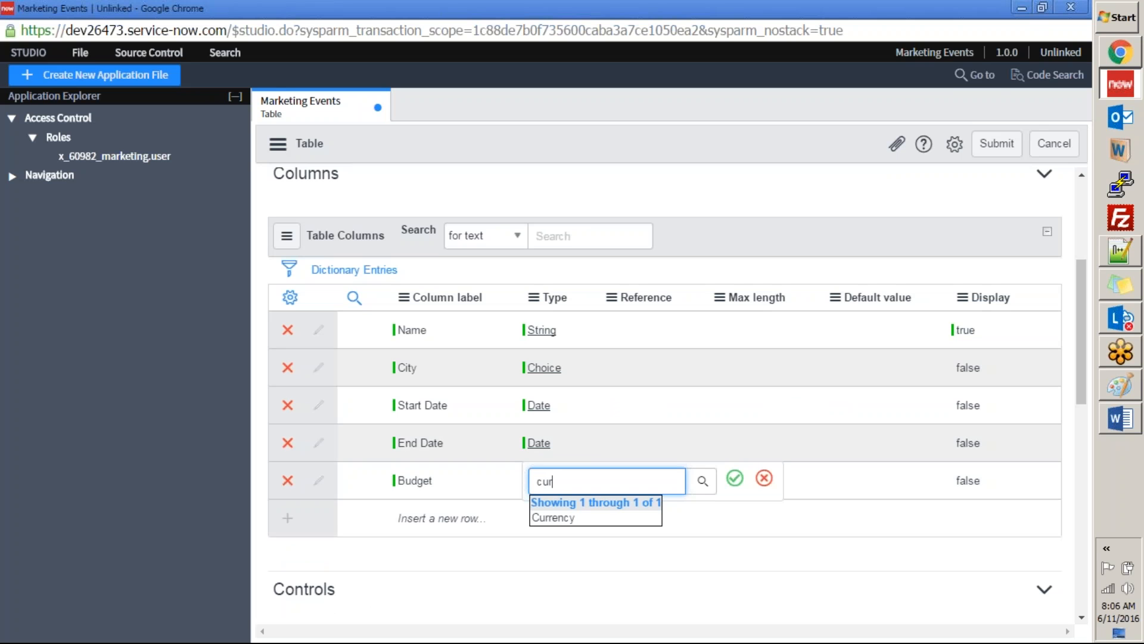
click(554, 517)
click(736, 481)
Step: Review the Marketing Event Application title and the Budget row of the column specification in the Word exercise document
key(alt+Tab)
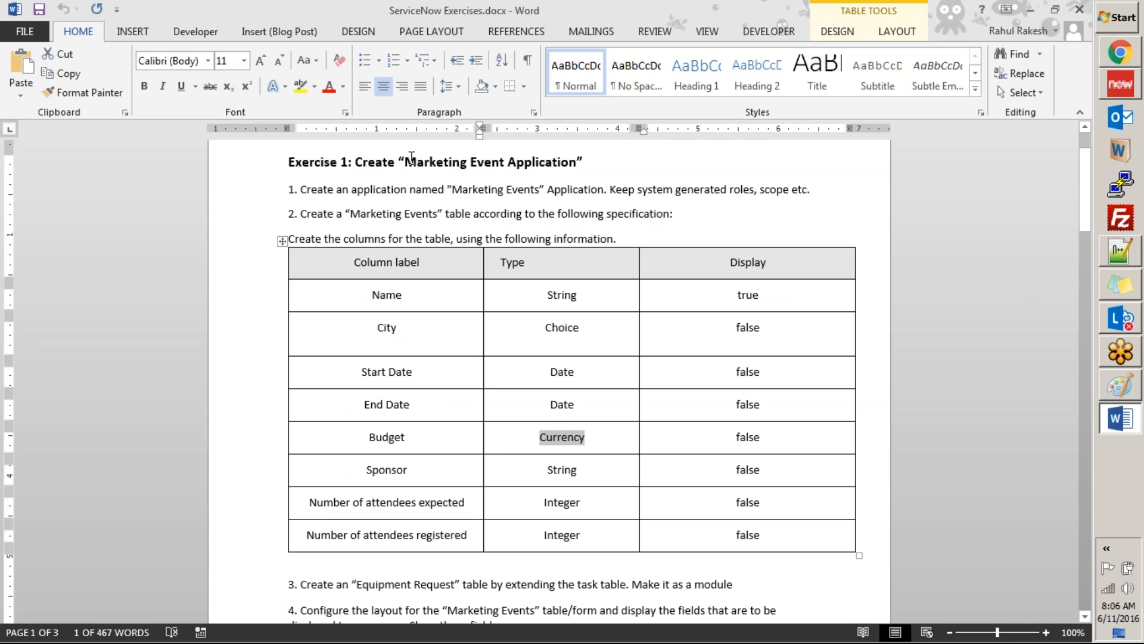
drag(406, 163, 574, 168)
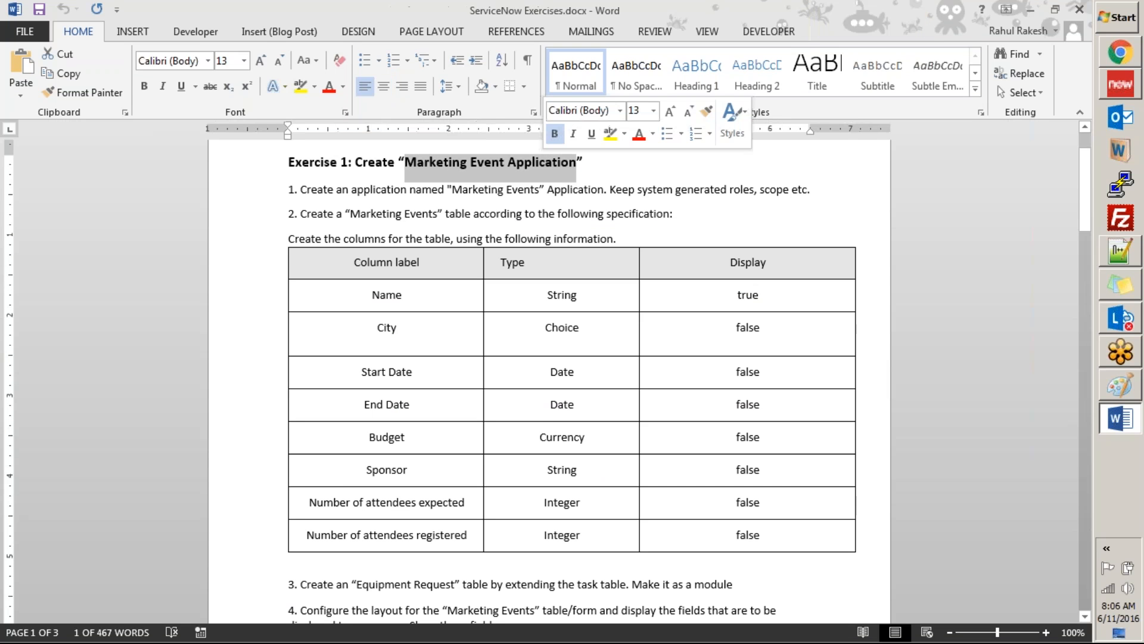
click(579, 188)
drag(408, 162, 574, 164)
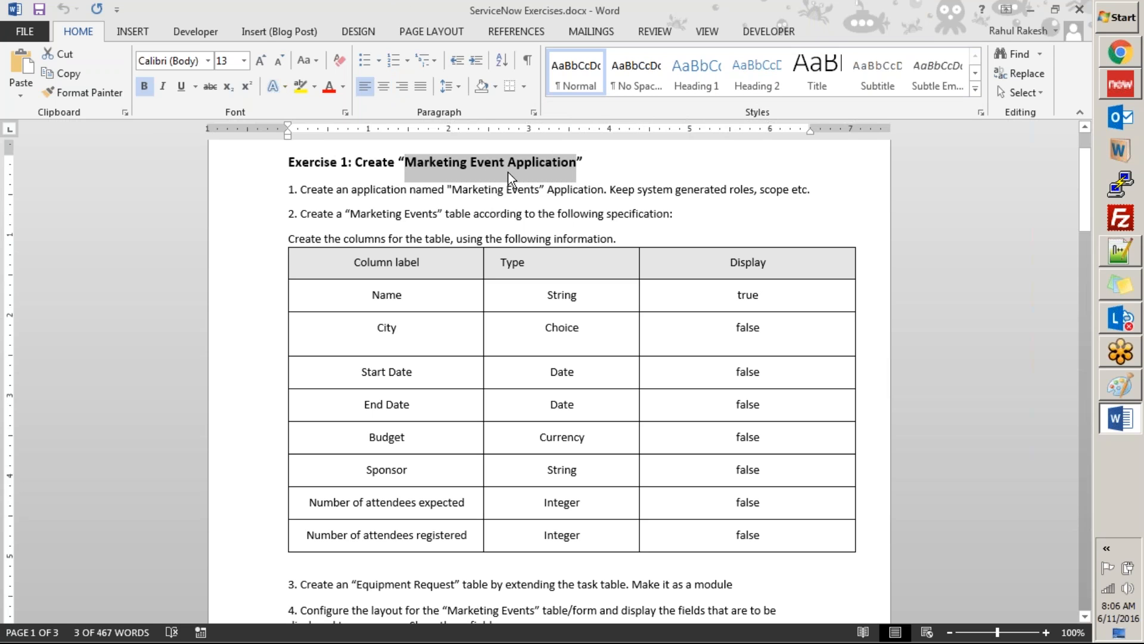
double_click(382, 438)
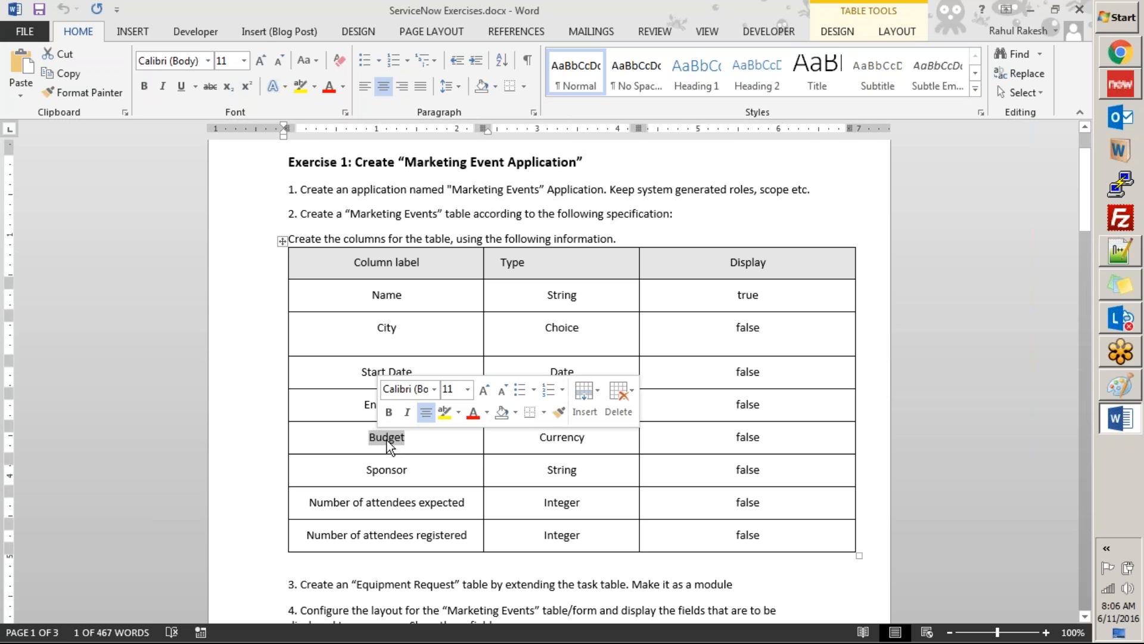
click(348, 436)
double_click(385, 439)
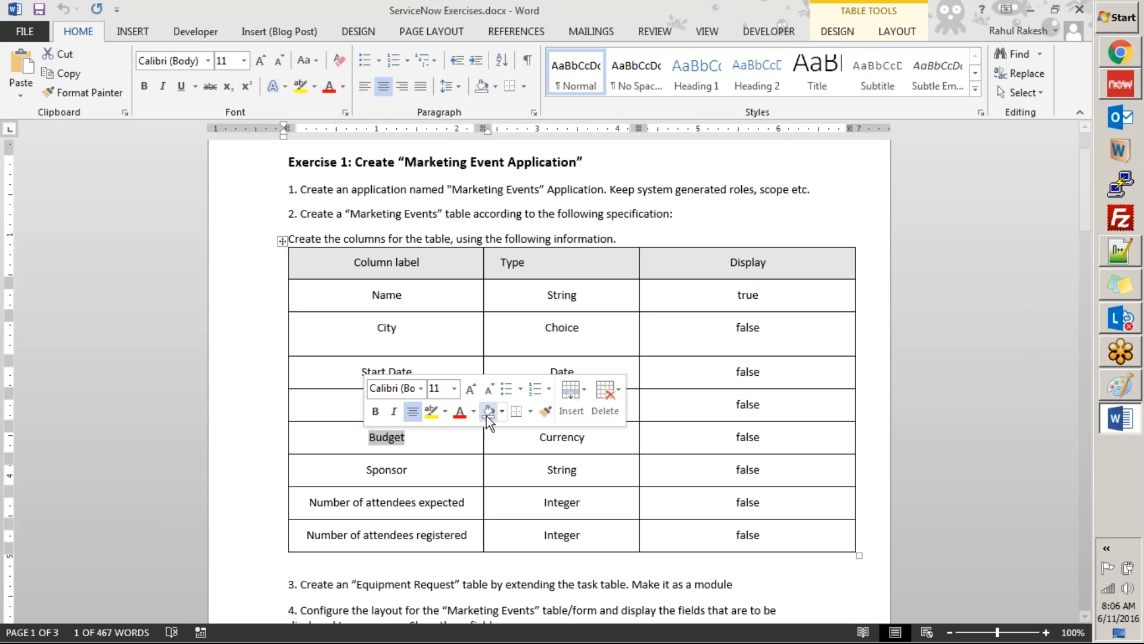
click(425, 442)
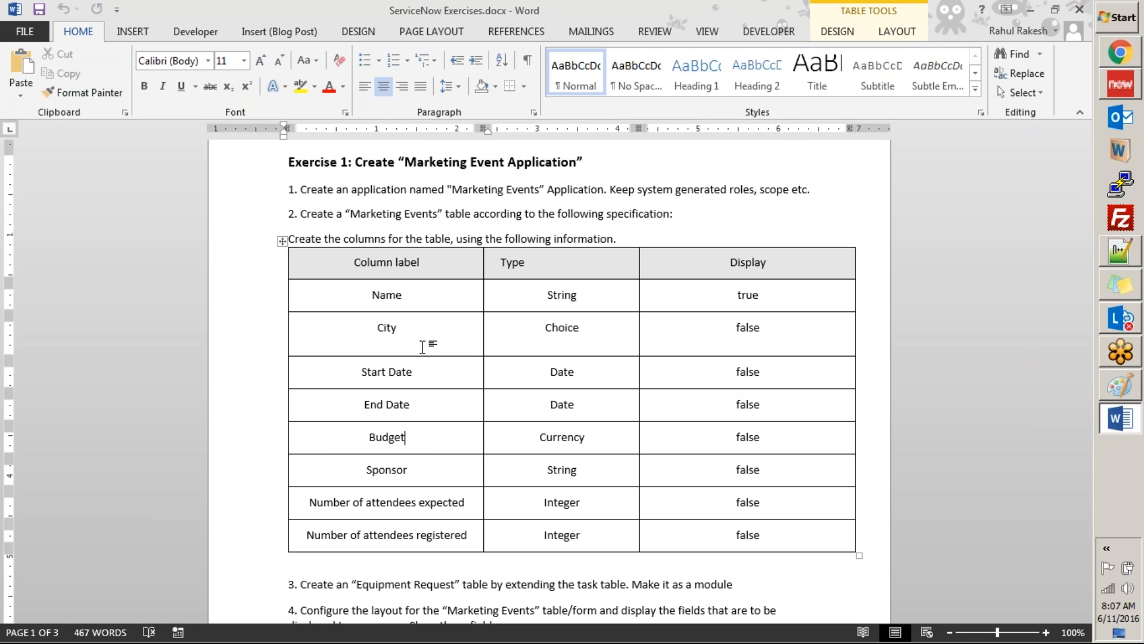
double_click(376, 438)
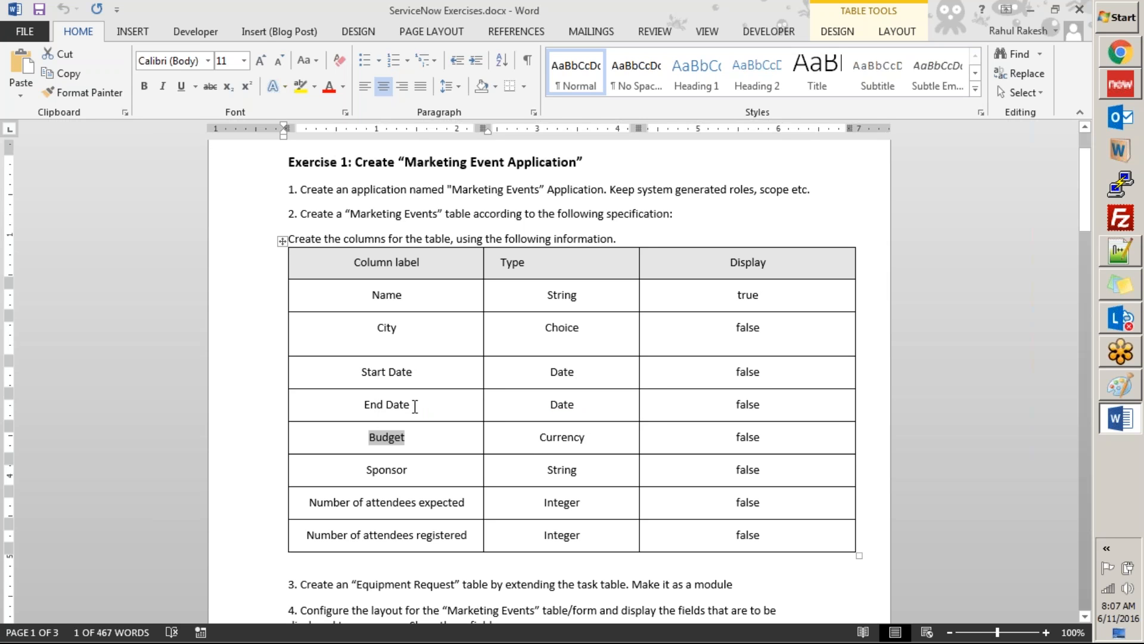
Step: Read the Equipment Request table task in the exercise document and recheck the Type column of the Marketing Events specification
scroll(440, 439, down, 4)
scroll(408, 440, down, 1)
drag(356, 425, 448, 423)
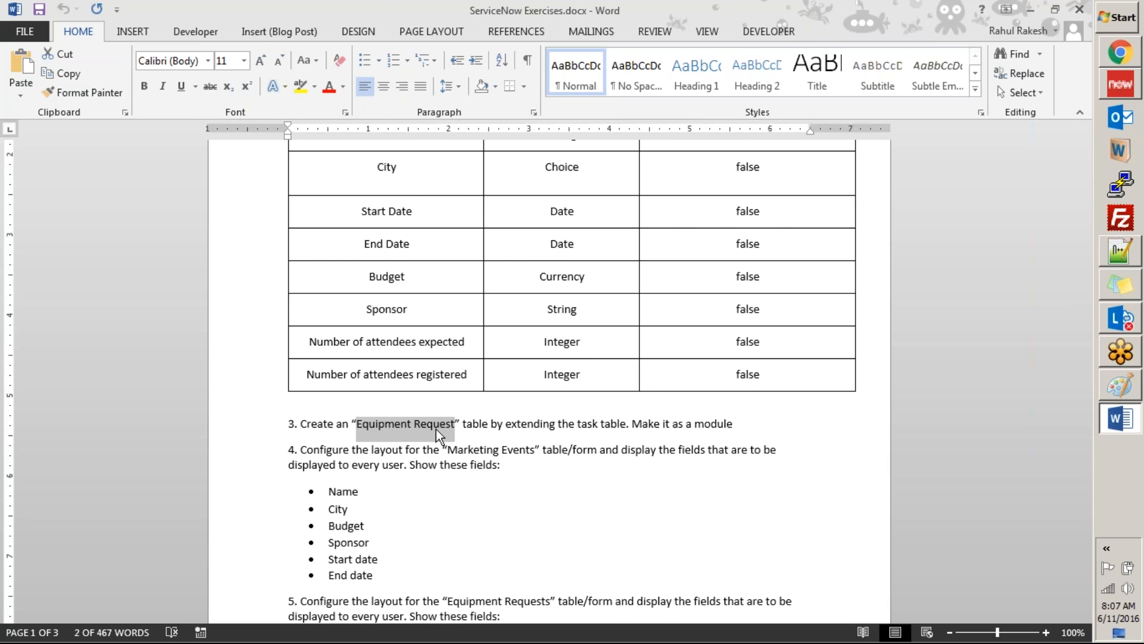
scroll(349, 360, up, 8)
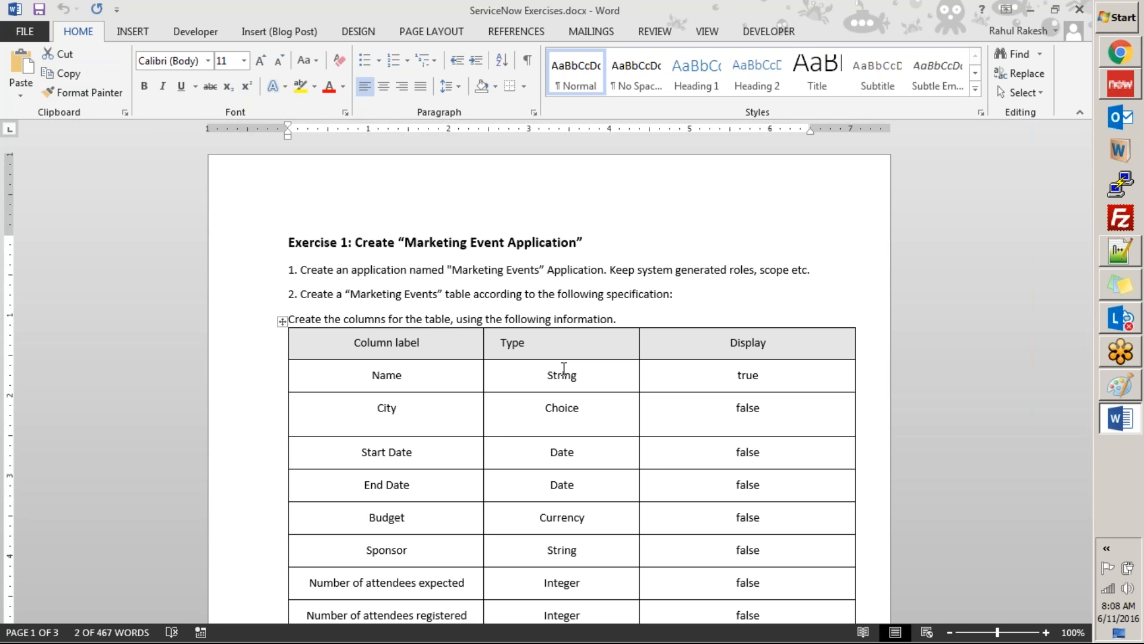
click(502, 344)
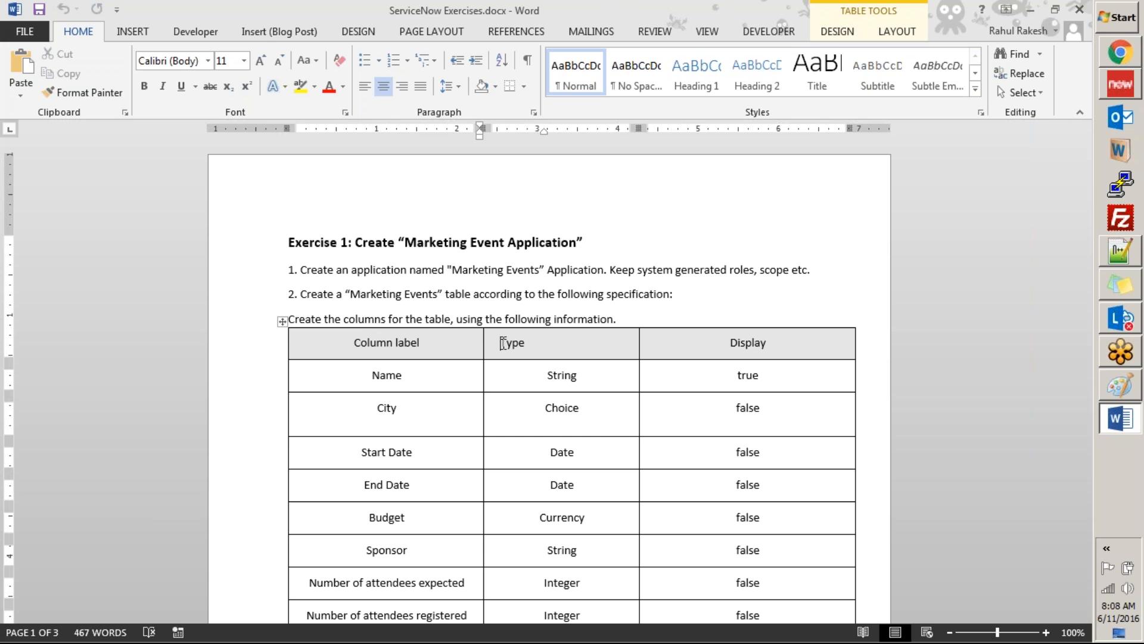
scroll(512, 343, down, 2)
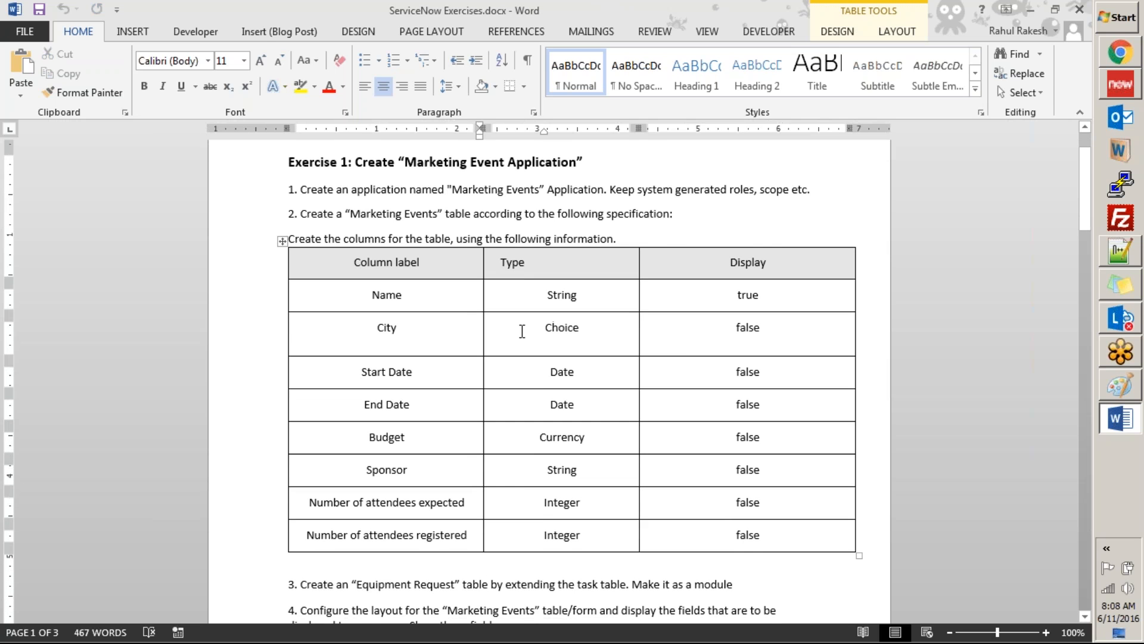
Step: Switch to the main ServiceNow window in Chrome, filter the navigator for "applications" and open the Applications list under System Applications
key(alt+Tab)
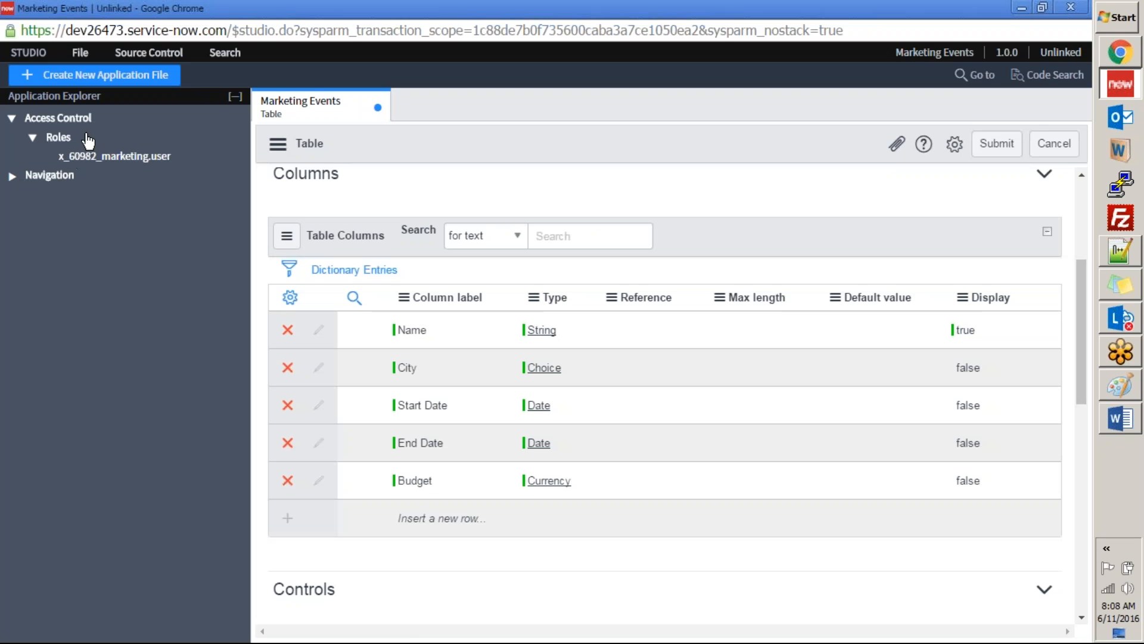
scroll(354, 298, up, 4)
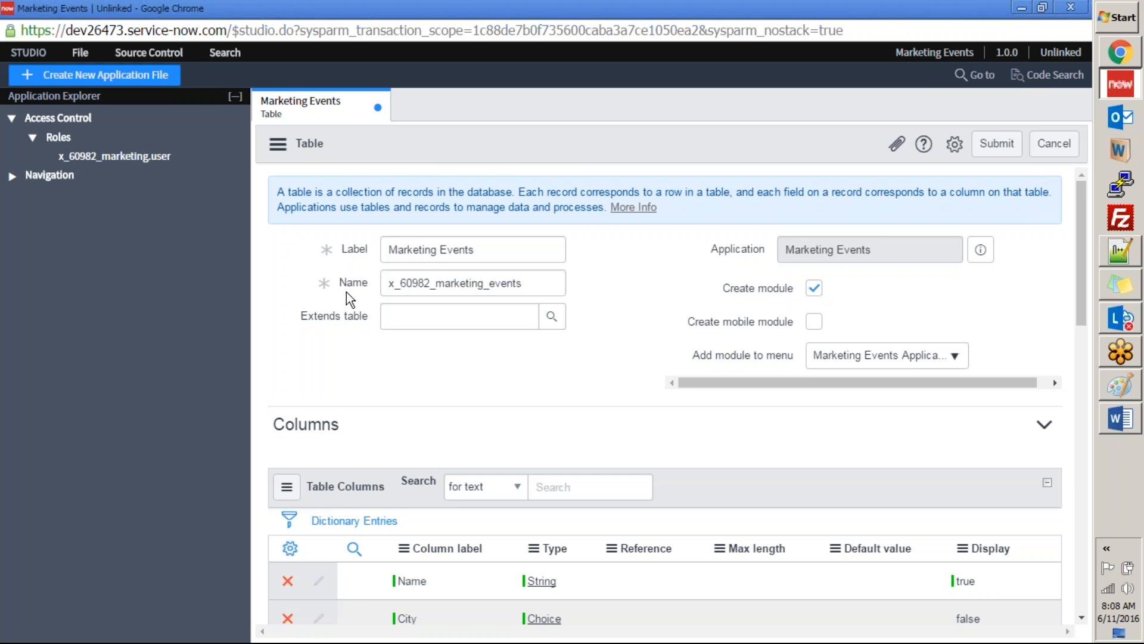
click(1124, 56)
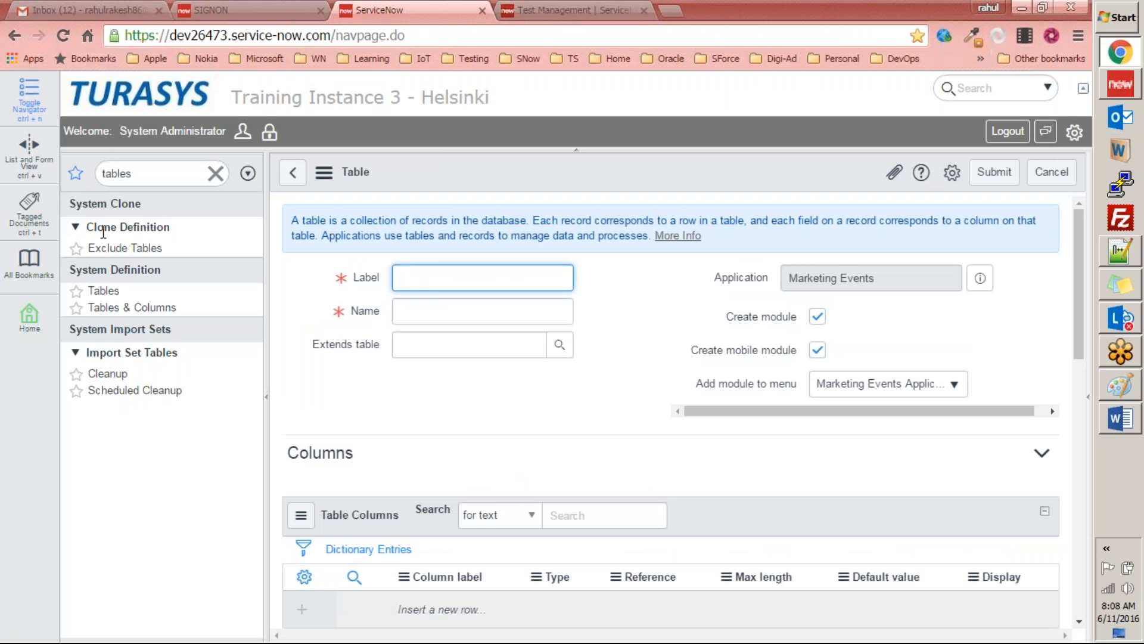
double_click(157, 173)
text(c)
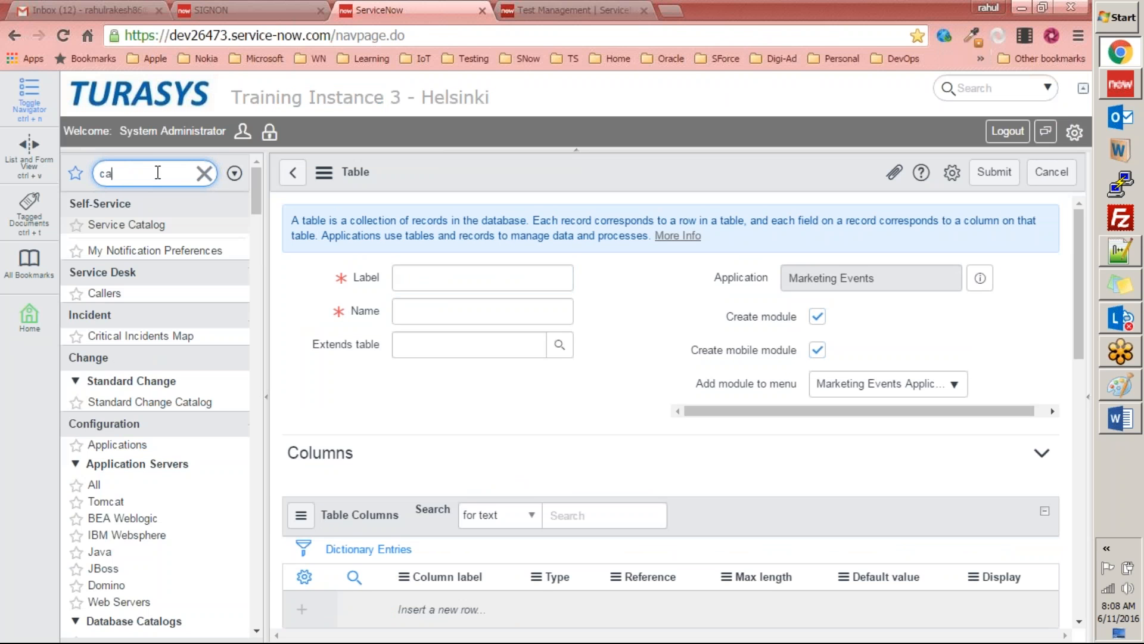
key(BackSpace)
text(application)
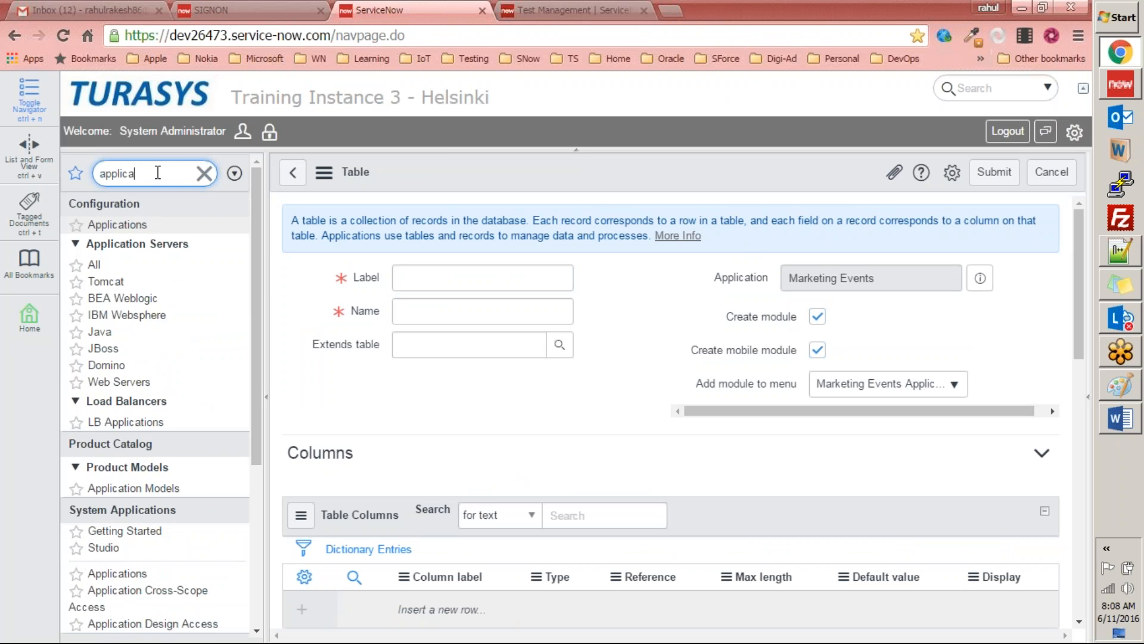
text(s)
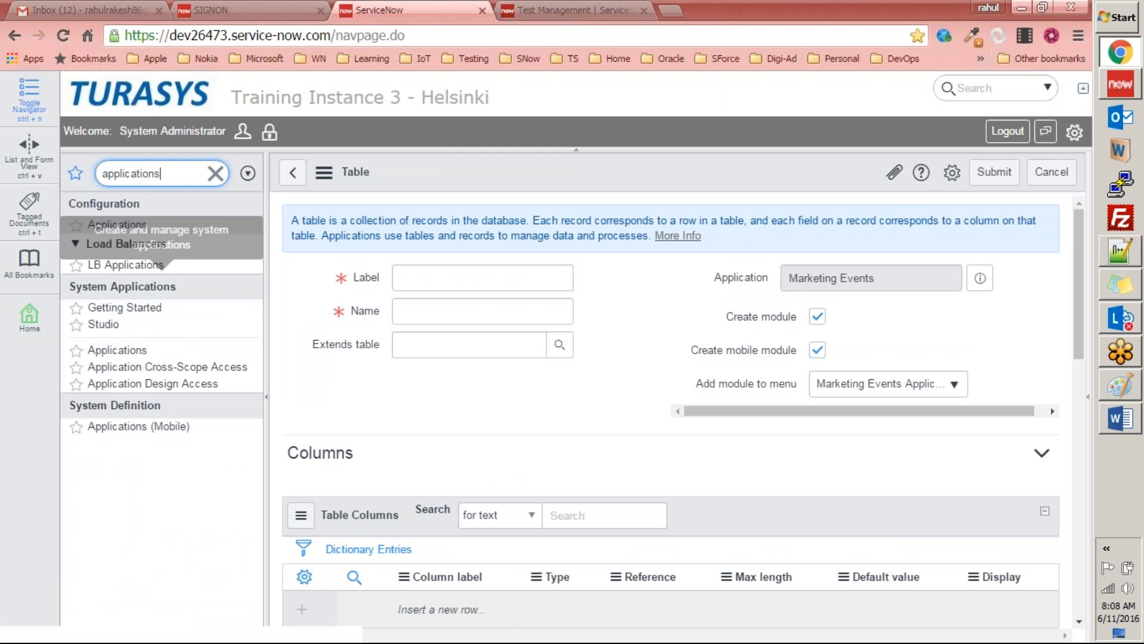
click(118, 350)
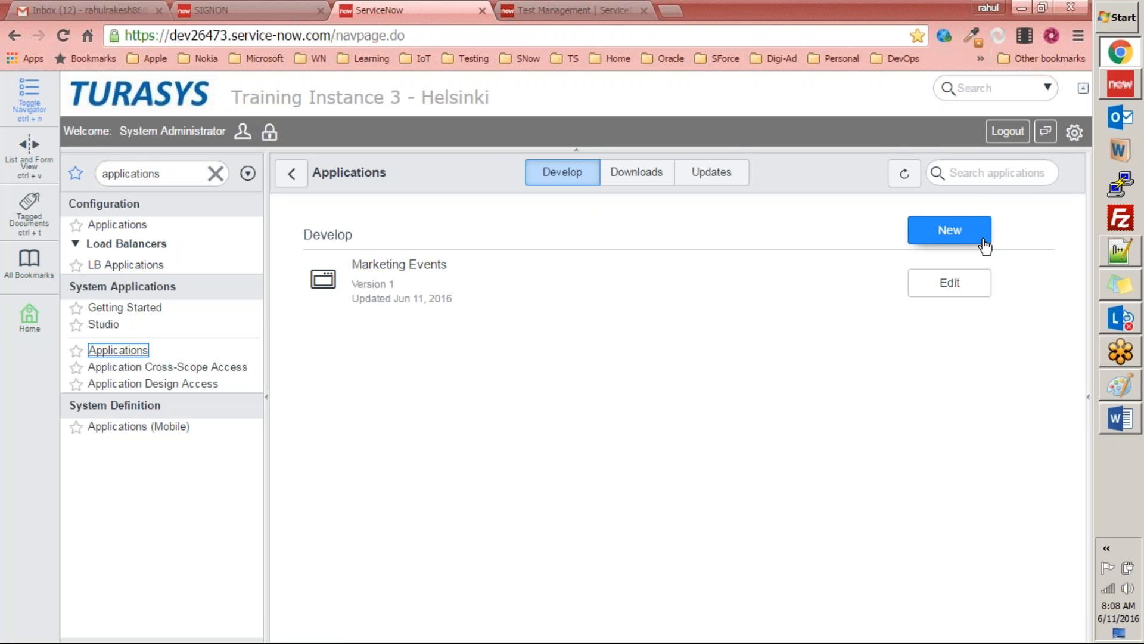
Step: Examine the new application options and the custom application creation form, and return to the Applications list without creating anything
click(956, 231)
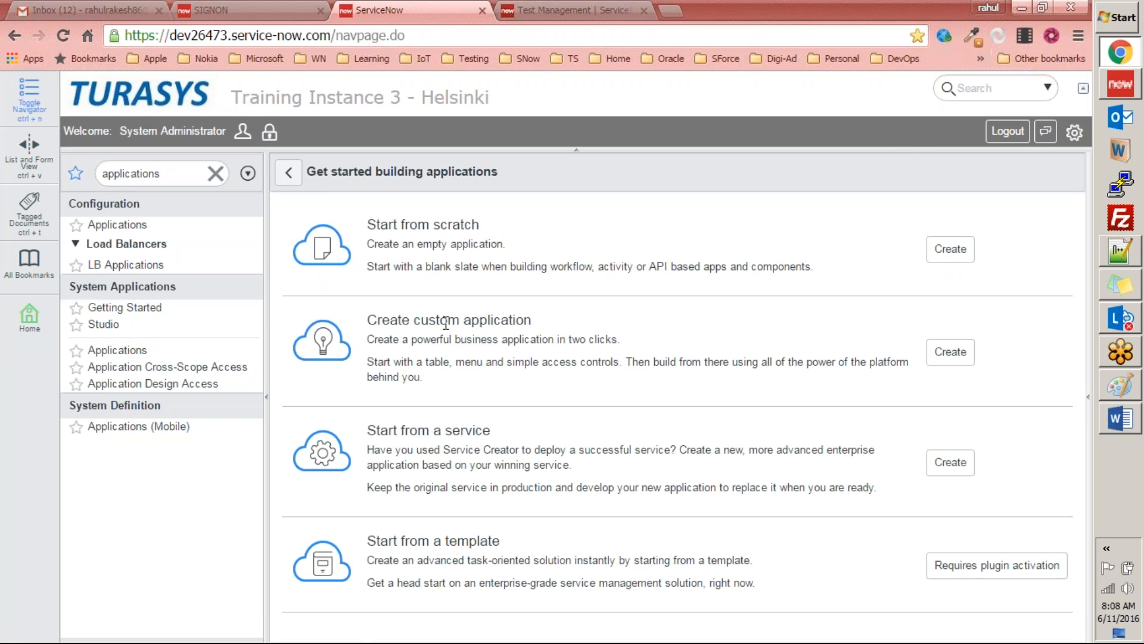
click(950, 352)
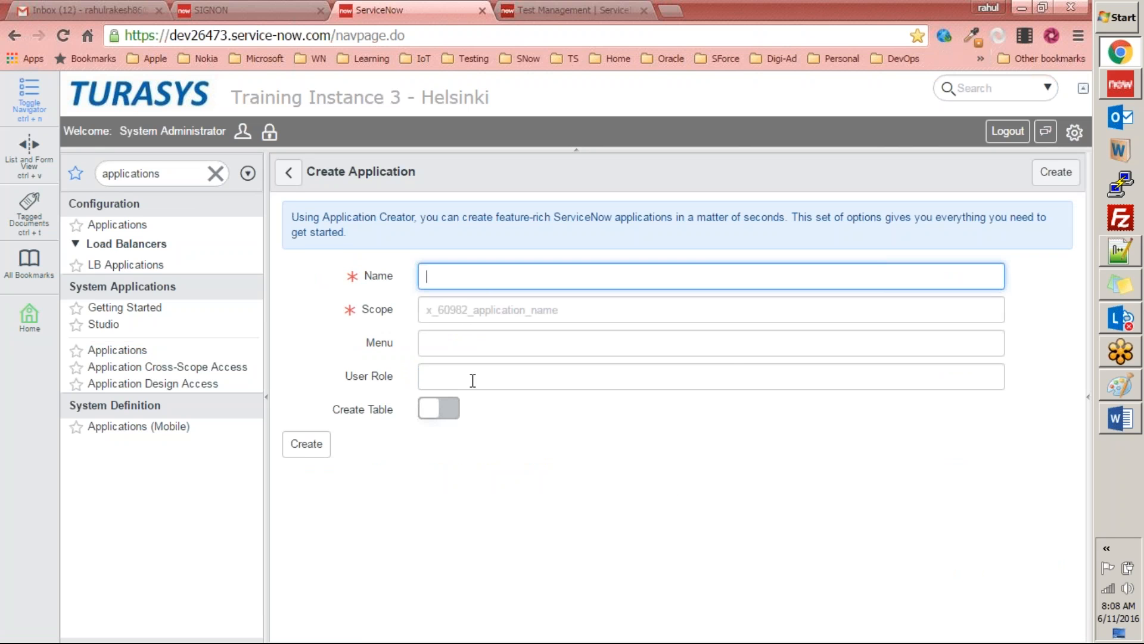
click(289, 173)
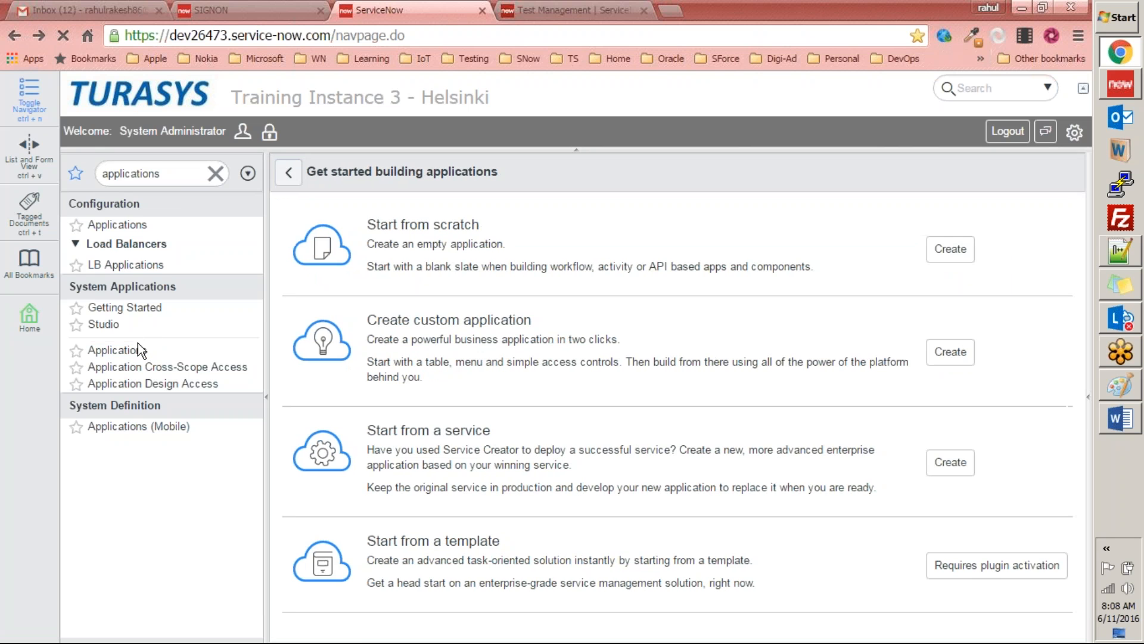
click(138, 351)
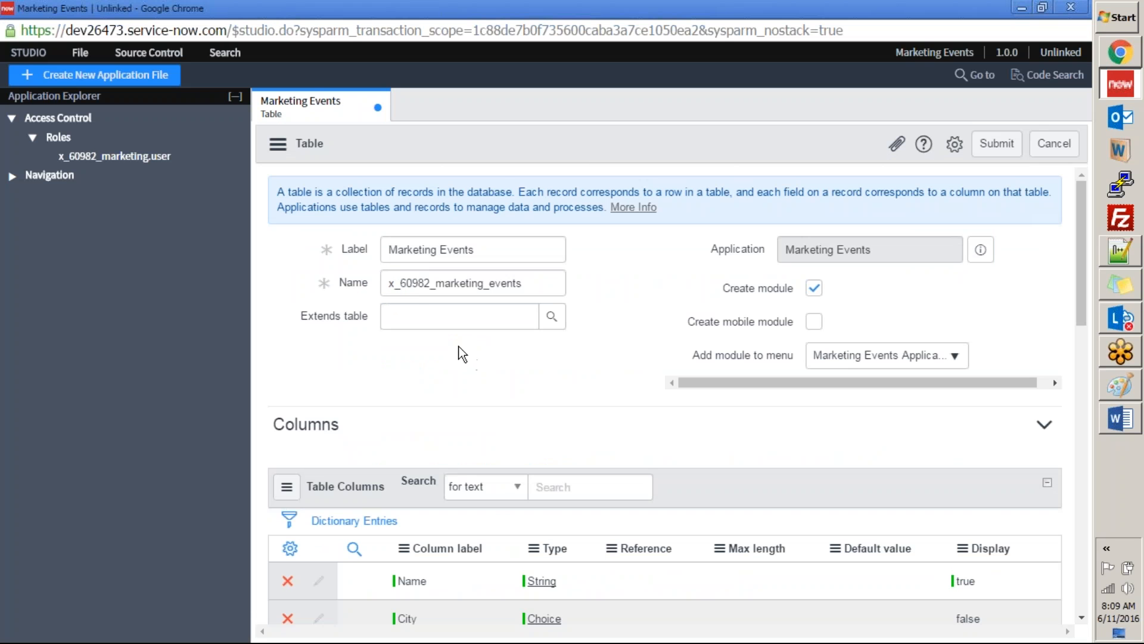
Step: Compare the columns entered for the Marketing Events table with the Word specification, up to the Budget row
scroll(537, 381, down, 5)
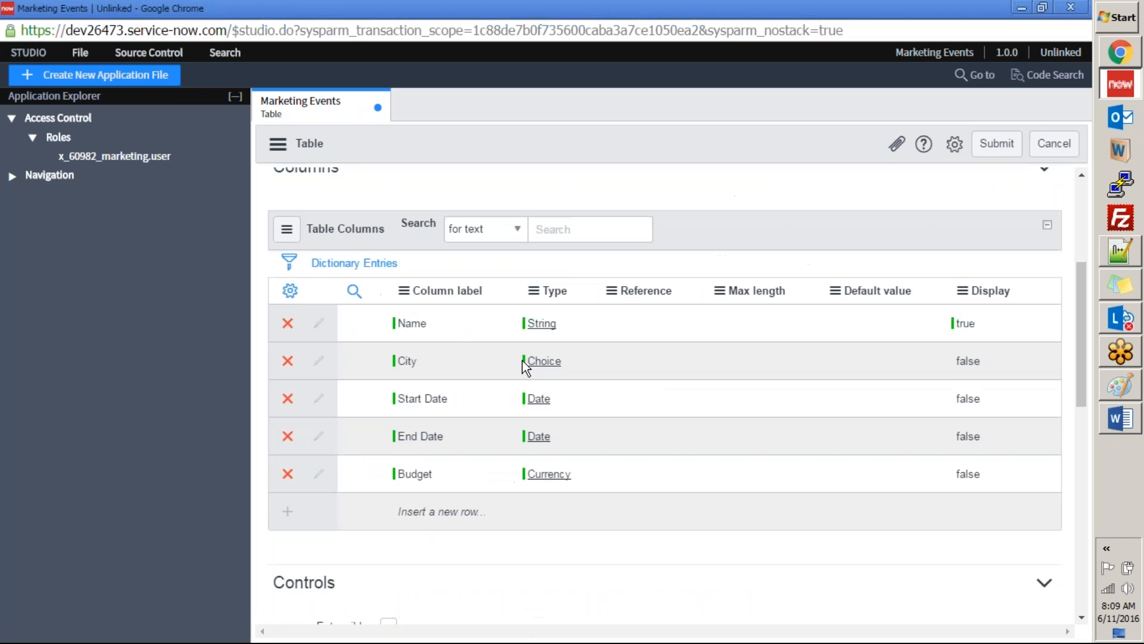
key(alt+Tab)
key(alt+Tab)
key(alt+Tab)
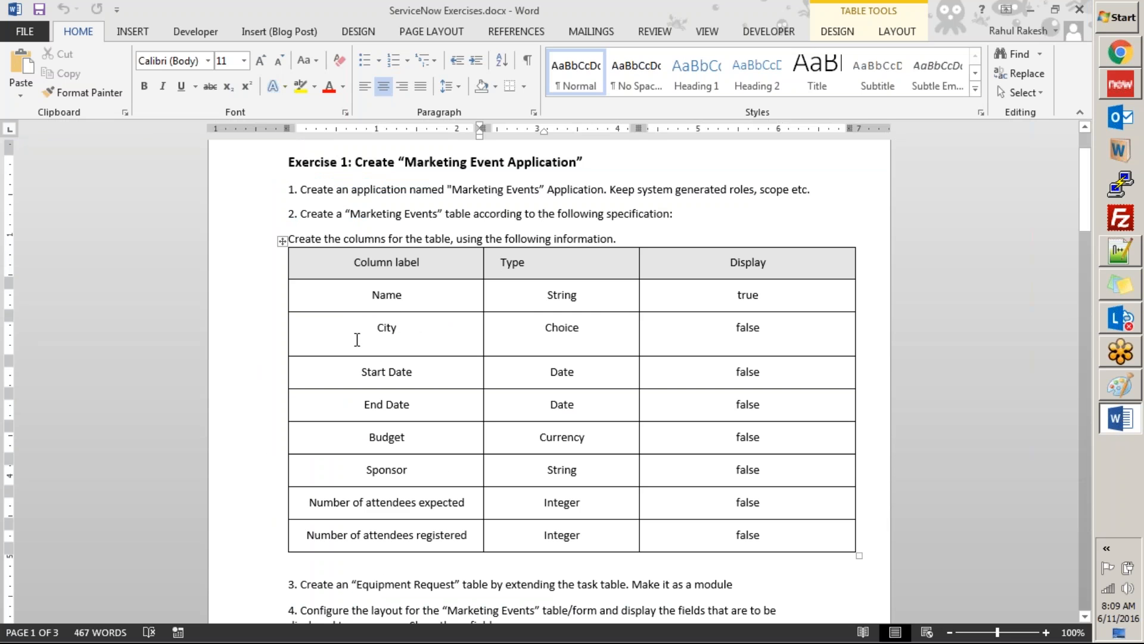
double_click(397, 438)
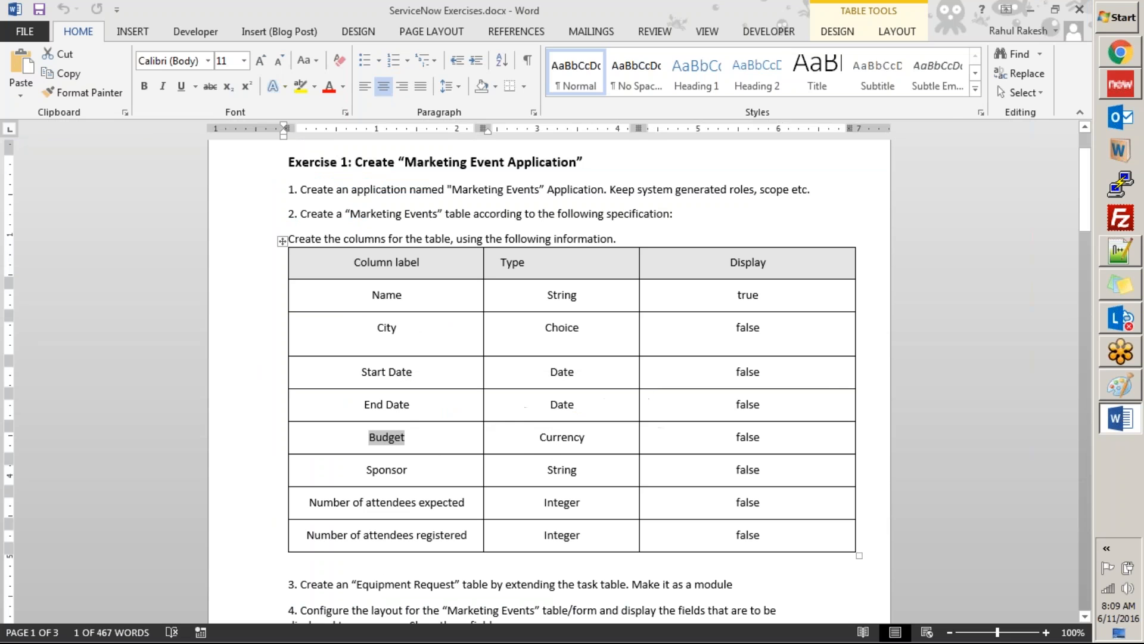
key(alt+Tab)
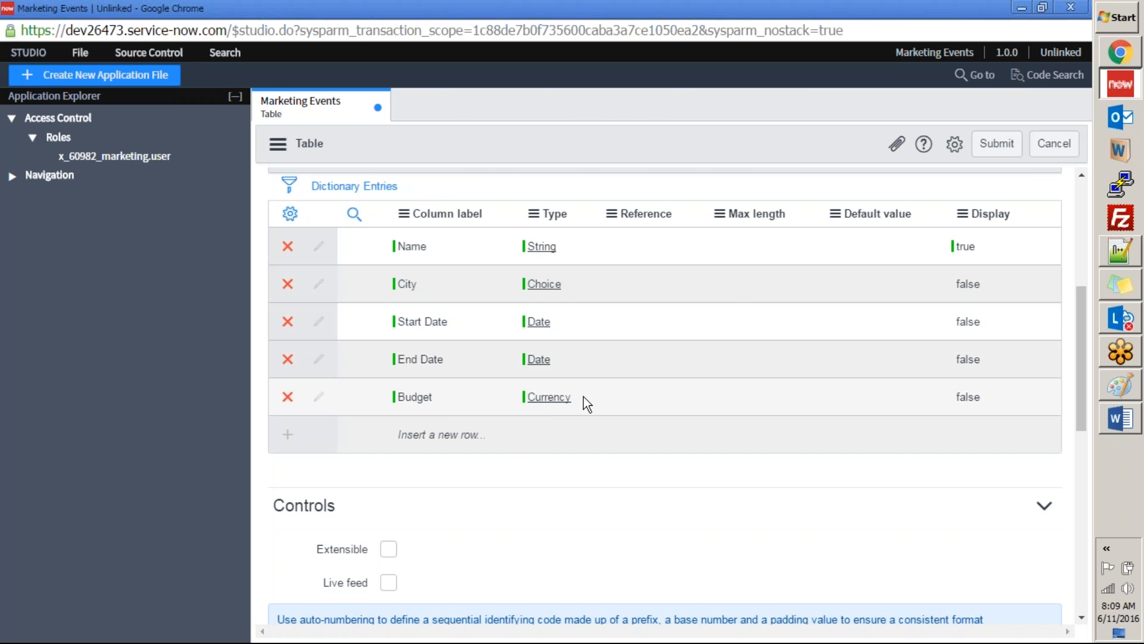
Step: Copy the Sponsor label from the Word specification and add it as a new column of the Marketing Events table in Studio
key(alt+Tab)
double_click(392, 471)
key(ctrl+c)
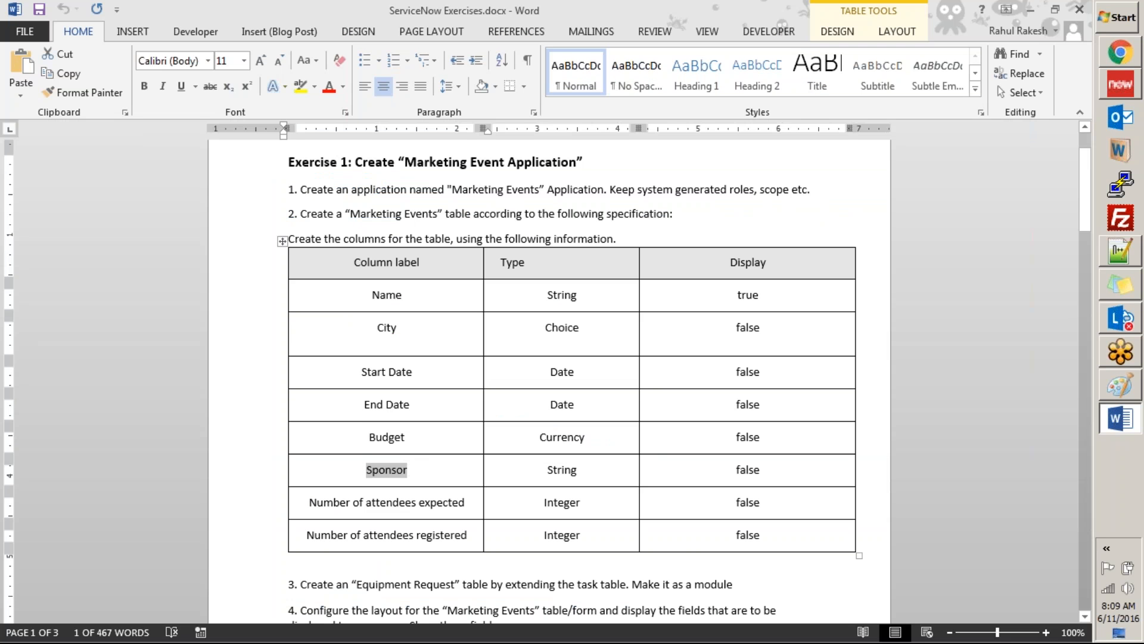
key(alt+Tab)
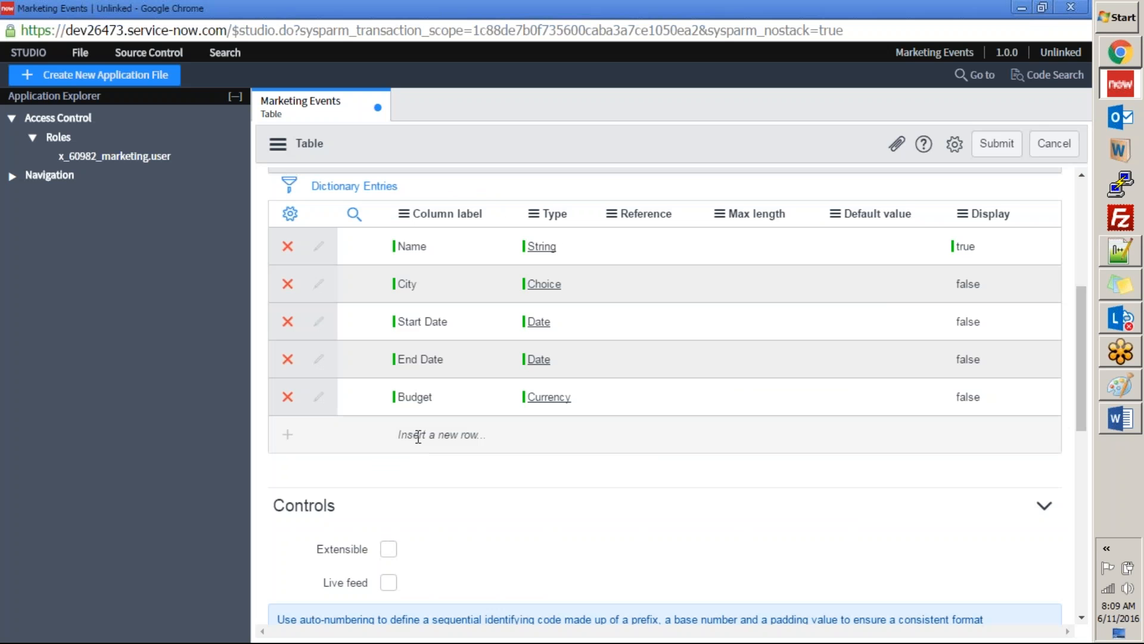
click(418, 435)
key(ctrl+v)
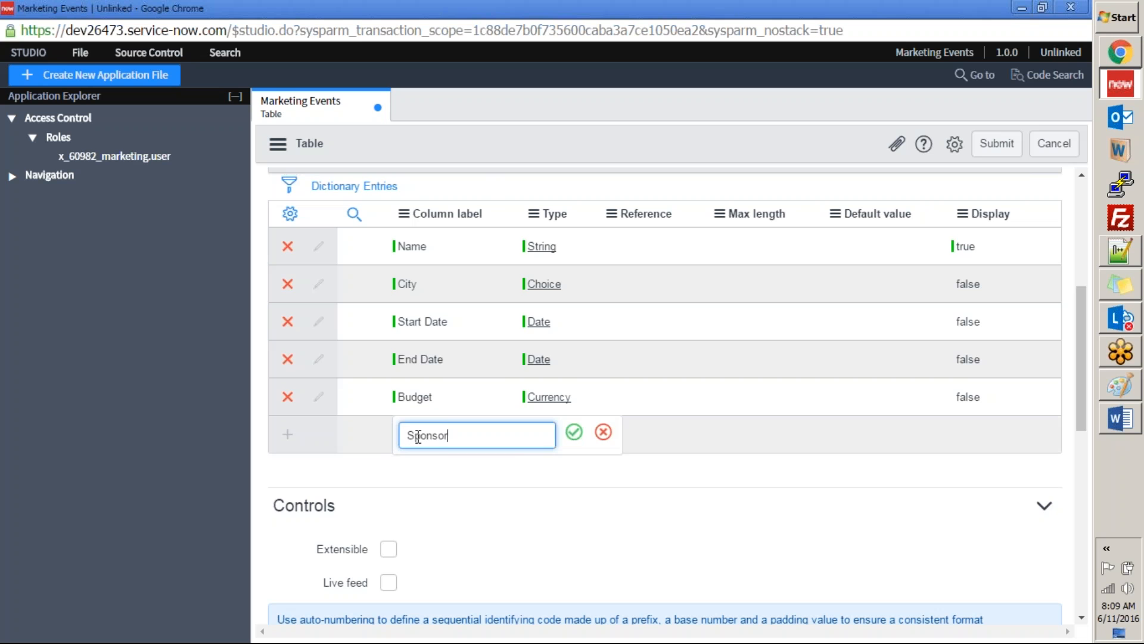
click(573, 436)
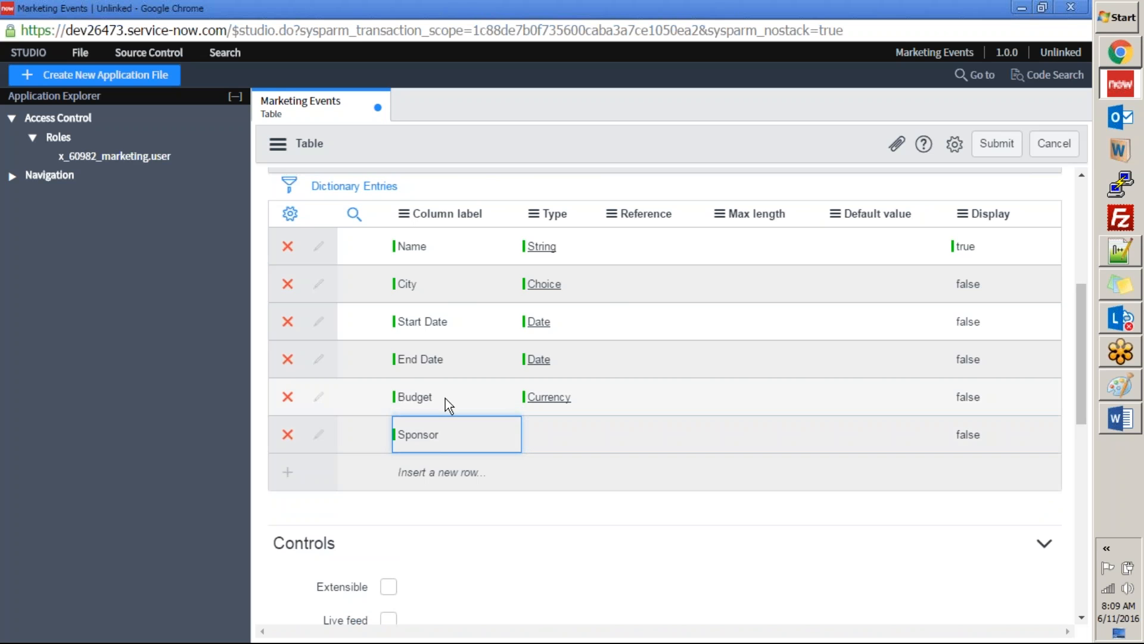
Step: Check the Sponsor type in the Word specification and set the Sponsor column's type to String in Studio
key(alt+Tab)
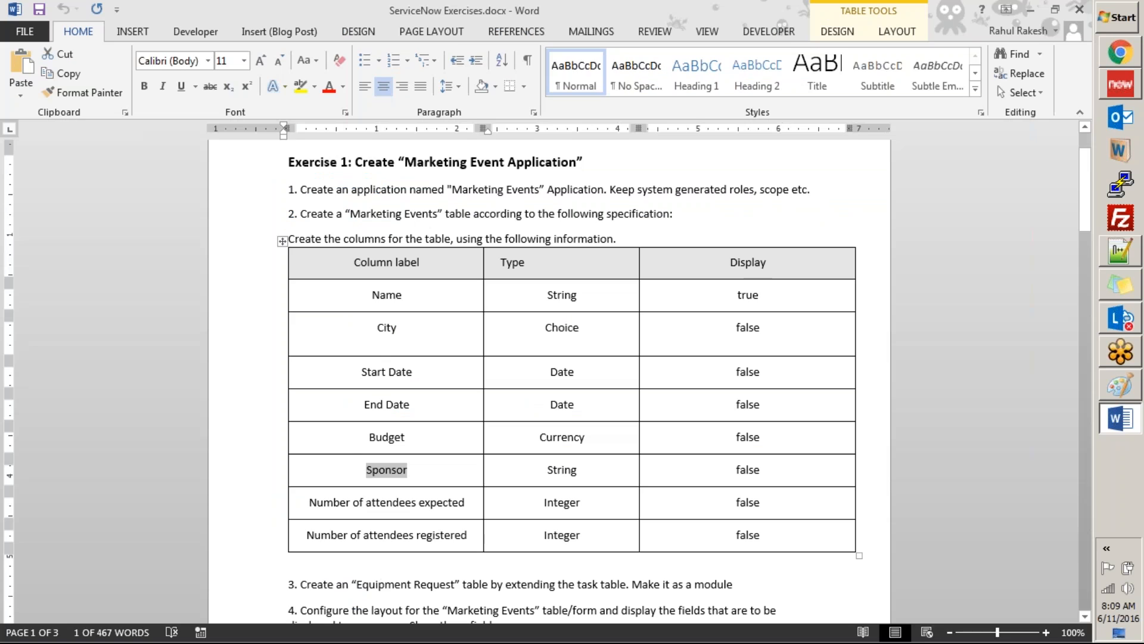
double_click(563, 470)
key(ctrl+c)
key(alt+Tab)
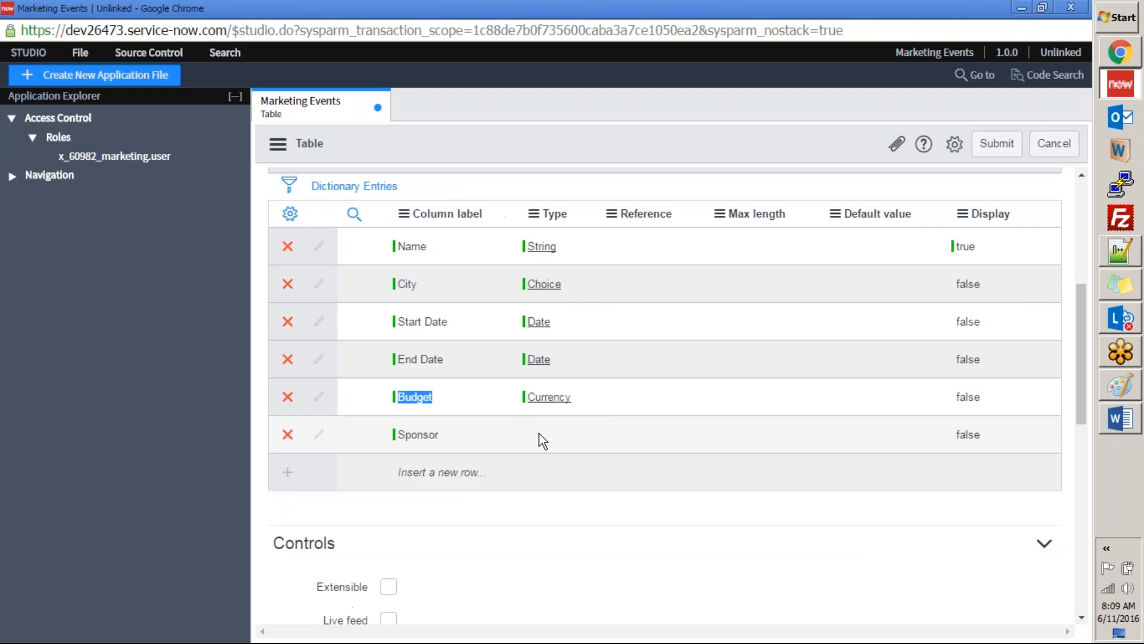
double_click(542, 440)
key(ctrl+v)
key(BackSpace)
key(BackSpace)
key(BackSpace)
key(BackSpace)
key(BackSpace)
key(BackSpace)
text(str)
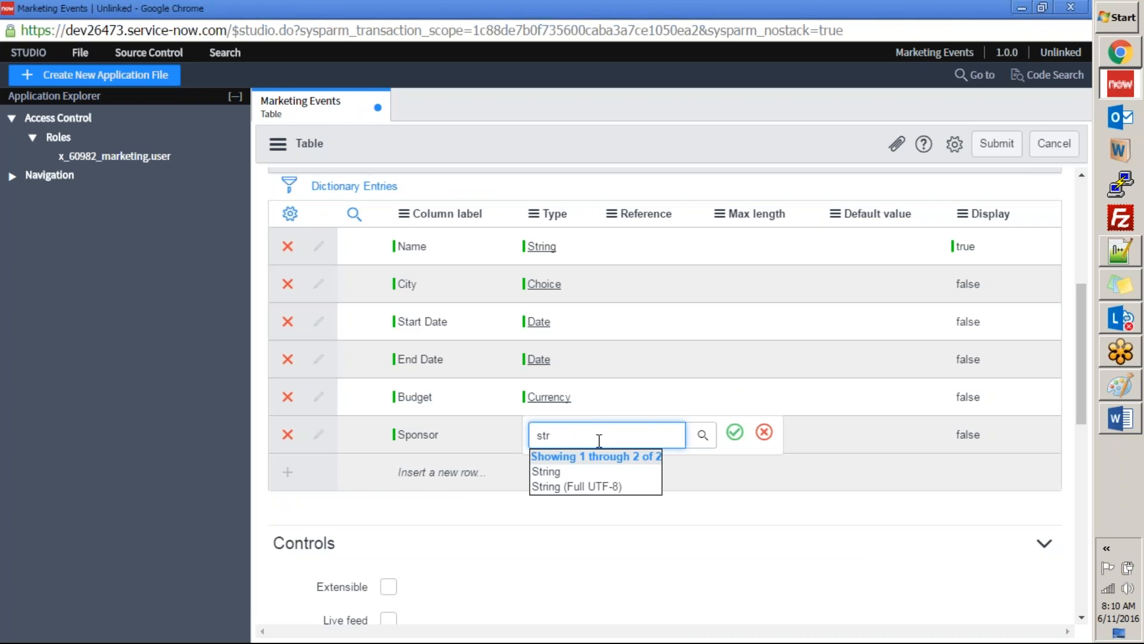
click(555, 474)
click(735, 431)
Step: Copy the label "Number of attendees expected" from the Word specification and add it as a new table column in Studio
key(alt+Tab)
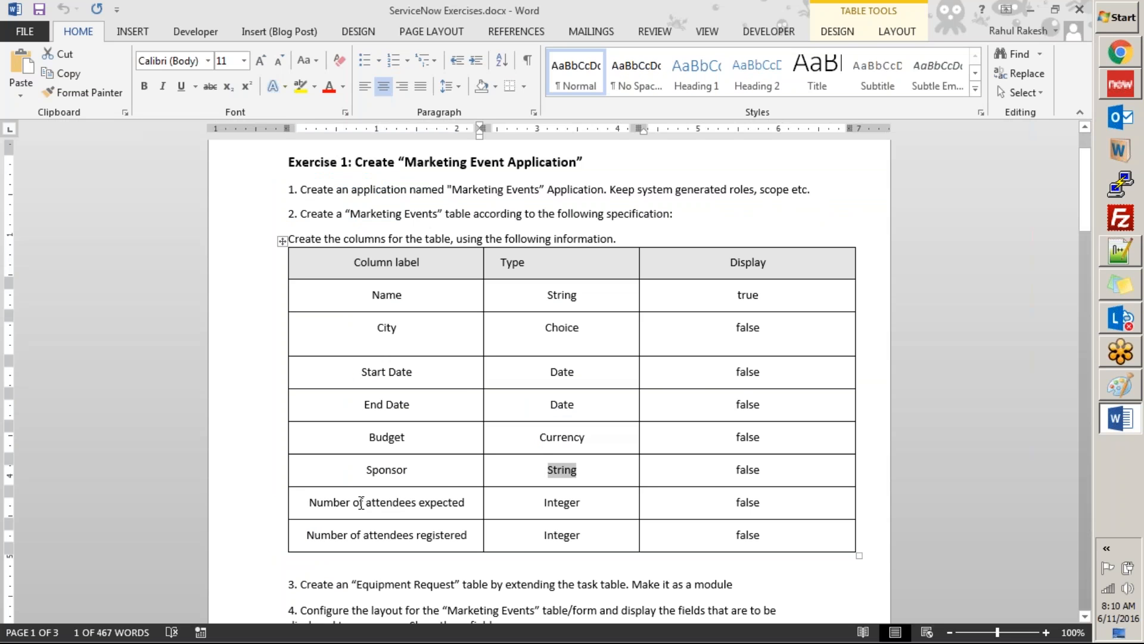
drag(310, 504, 449, 506)
key(ctrl+c)
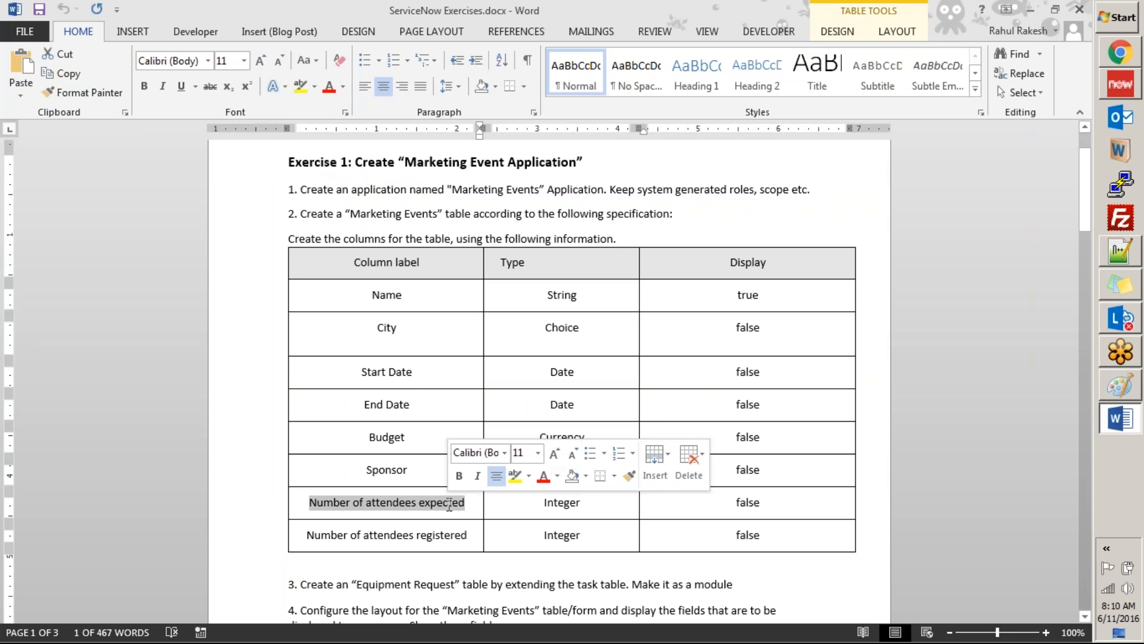
key(alt+Tab)
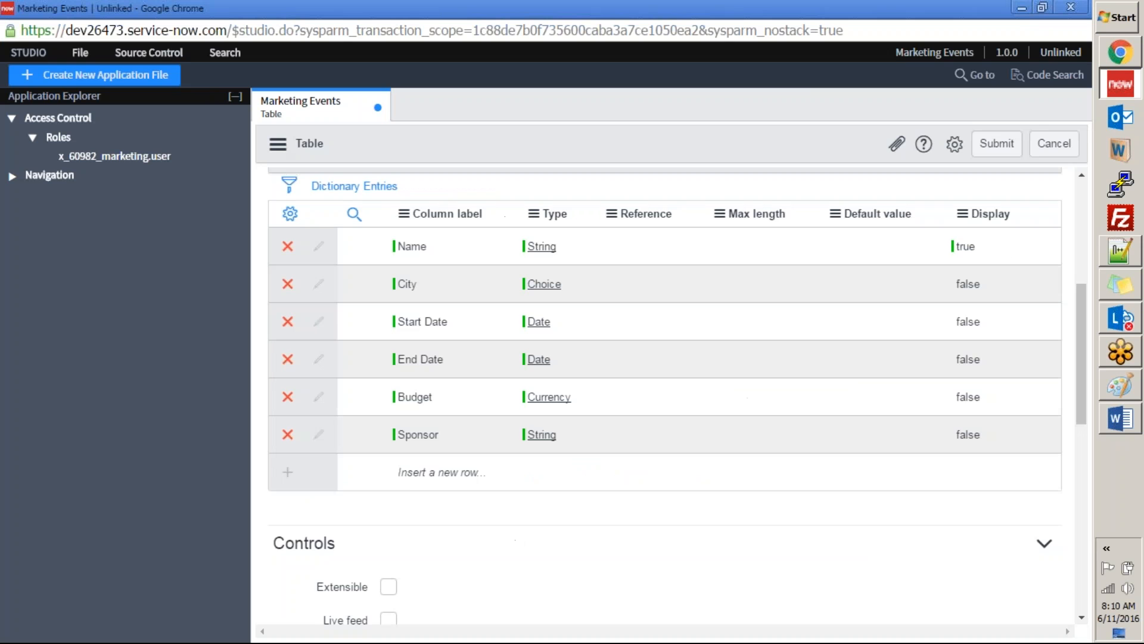
double_click(403, 482)
key(ctrl+v)
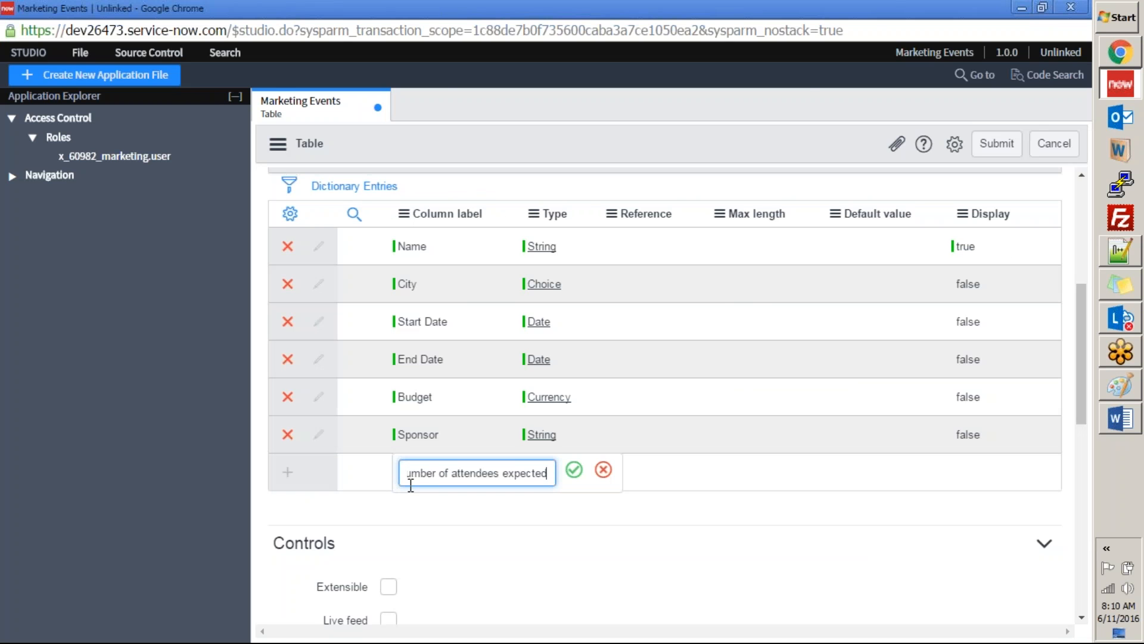
click(574, 470)
Step: Check the specified type in Word and set the "Number of attendees expected" column's type to Integer in Studio
key(alt+Tab)
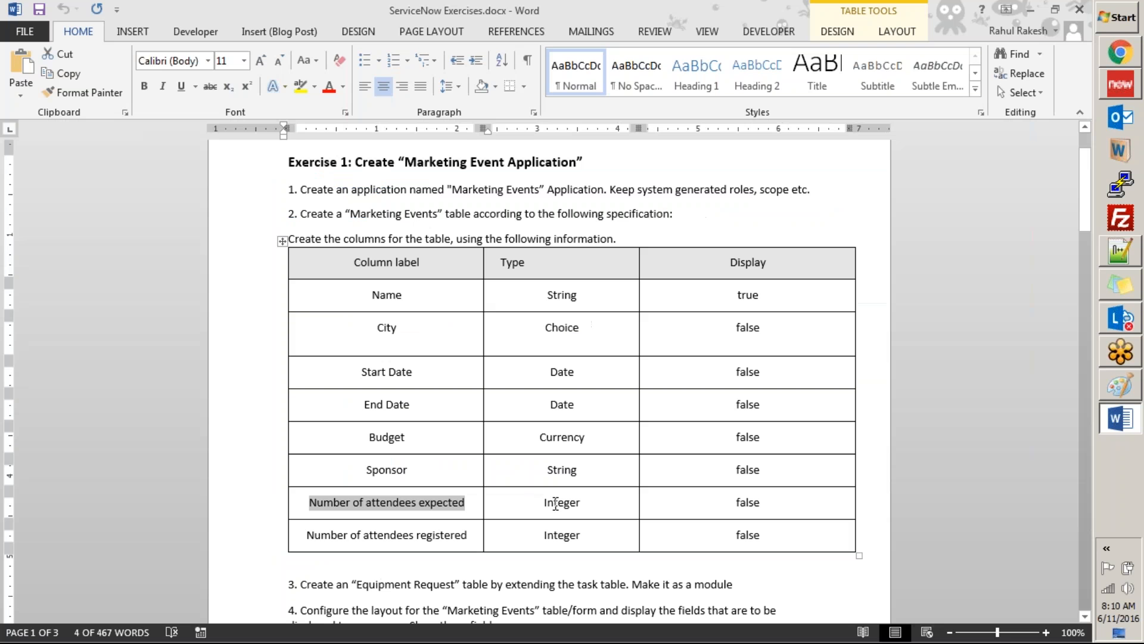
double_click(556, 503)
key(alt+Tab)
double_click(613, 472)
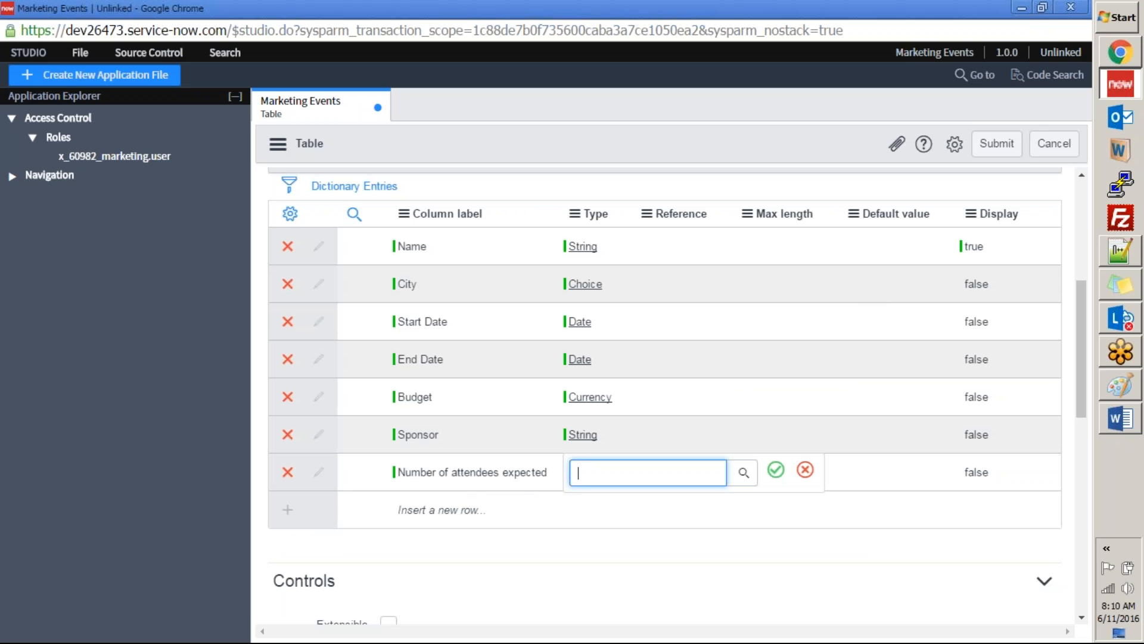
text(int)
click(603, 509)
click(776, 471)
Step: Copy the label "Number of attendees registered" from the Word specification and add it as a new table column in Studio
key(alt+Tab)
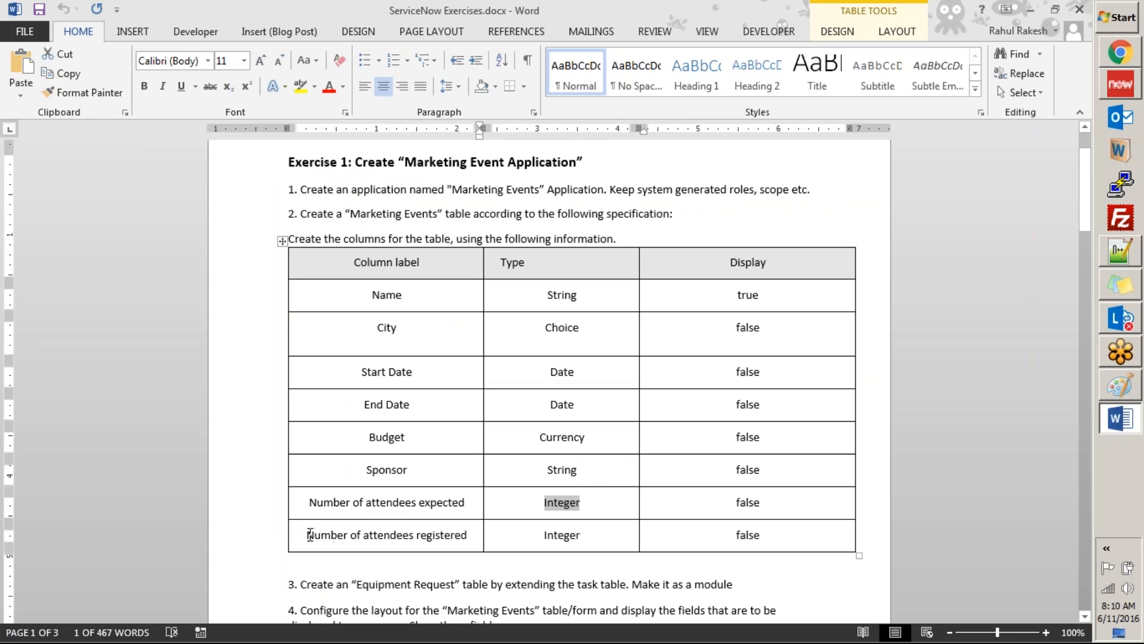
drag(307, 535, 467, 534)
key(ctrl+c)
key(alt+Tab)
click(414, 510)
key(ctrl+v)
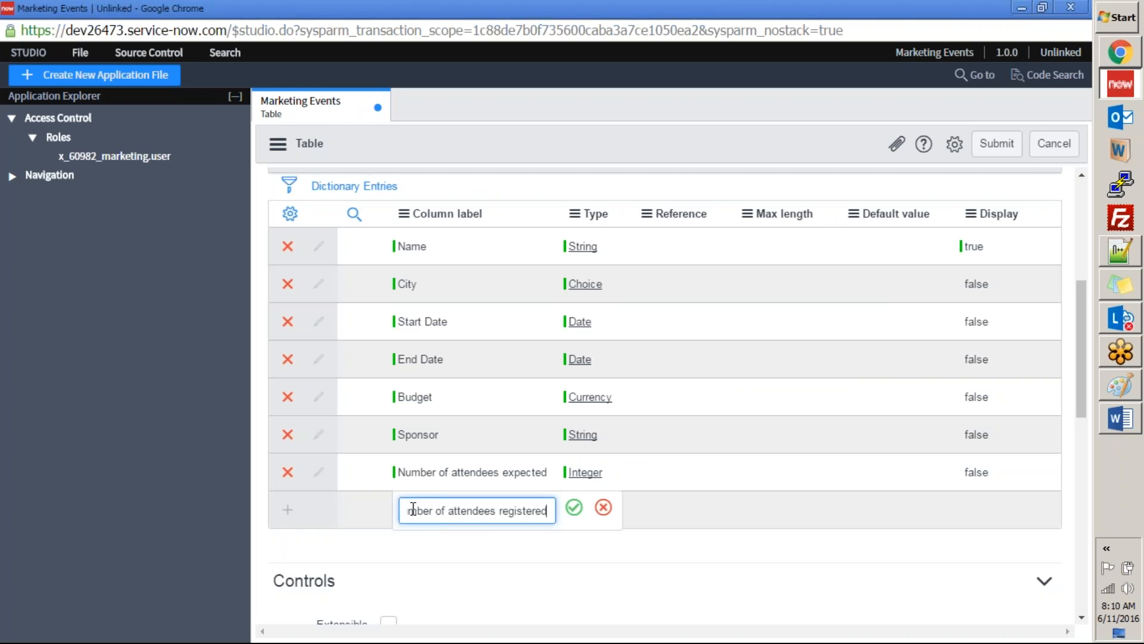
click(574, 509)
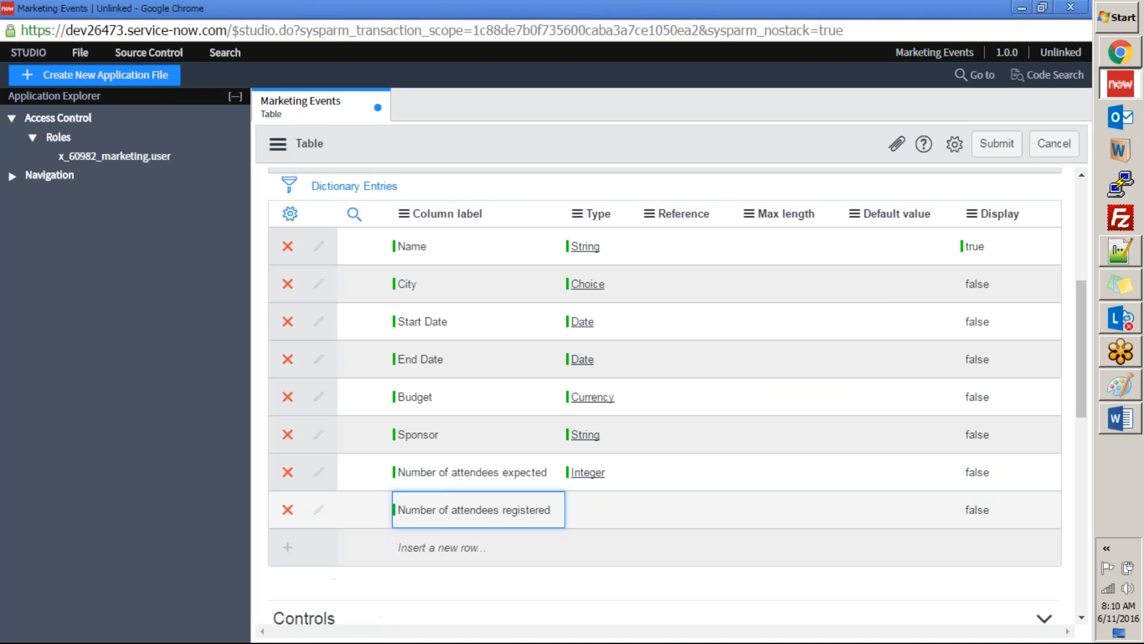
Step: Set the "Number of attendees registered" column's type to Integer and recheck the Word specification
click(590, 509)
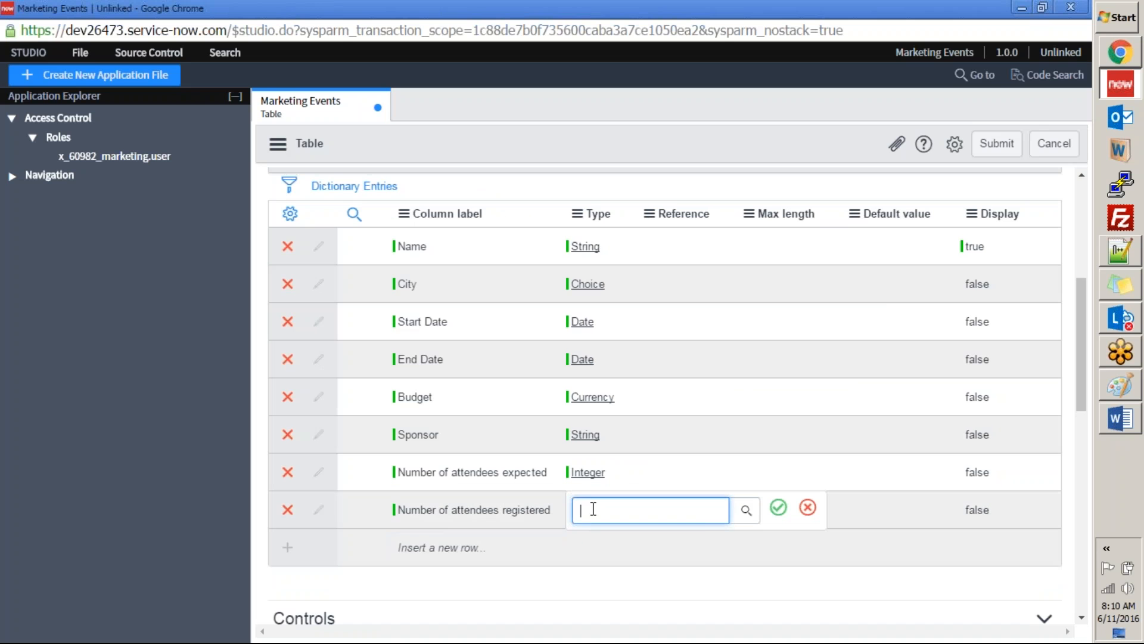
text(int)
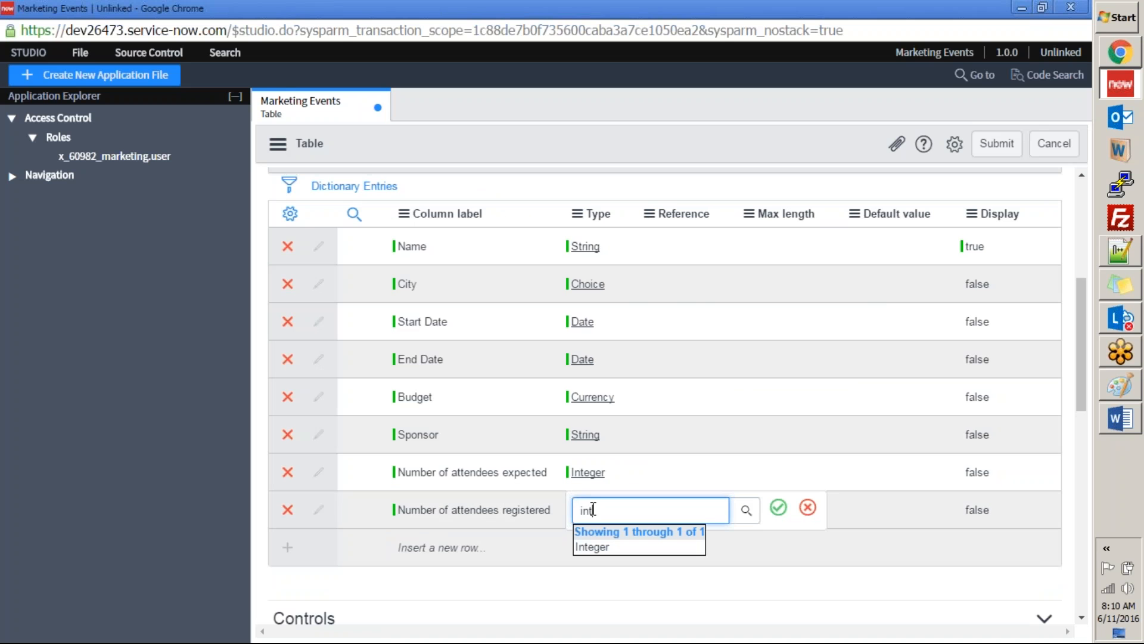
key(Down)
key(Return)
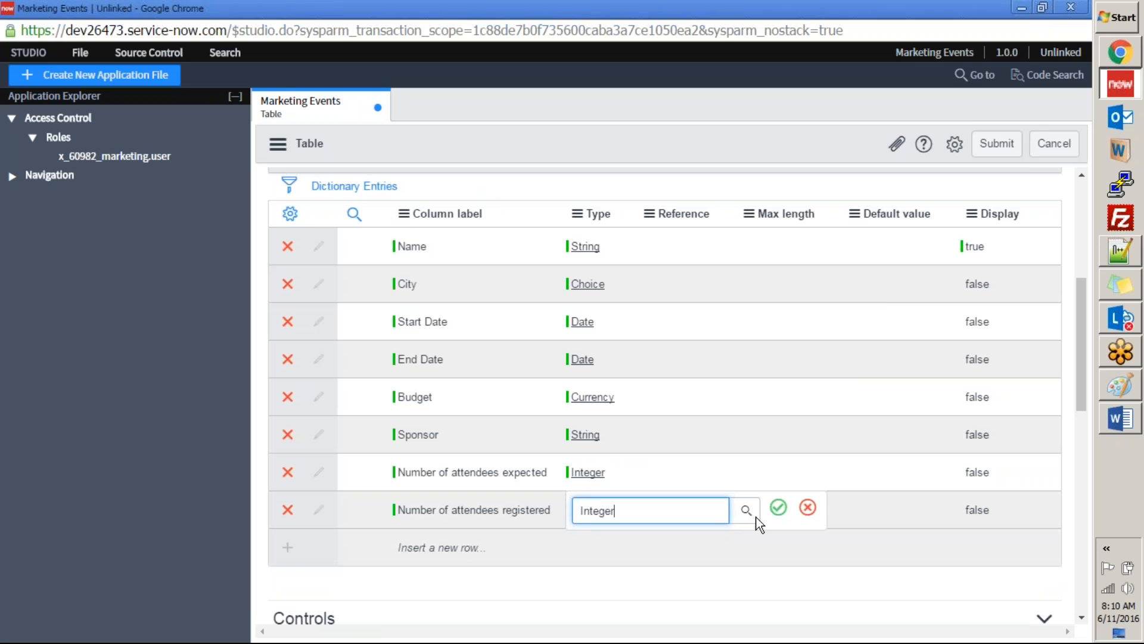
click(779, 508)
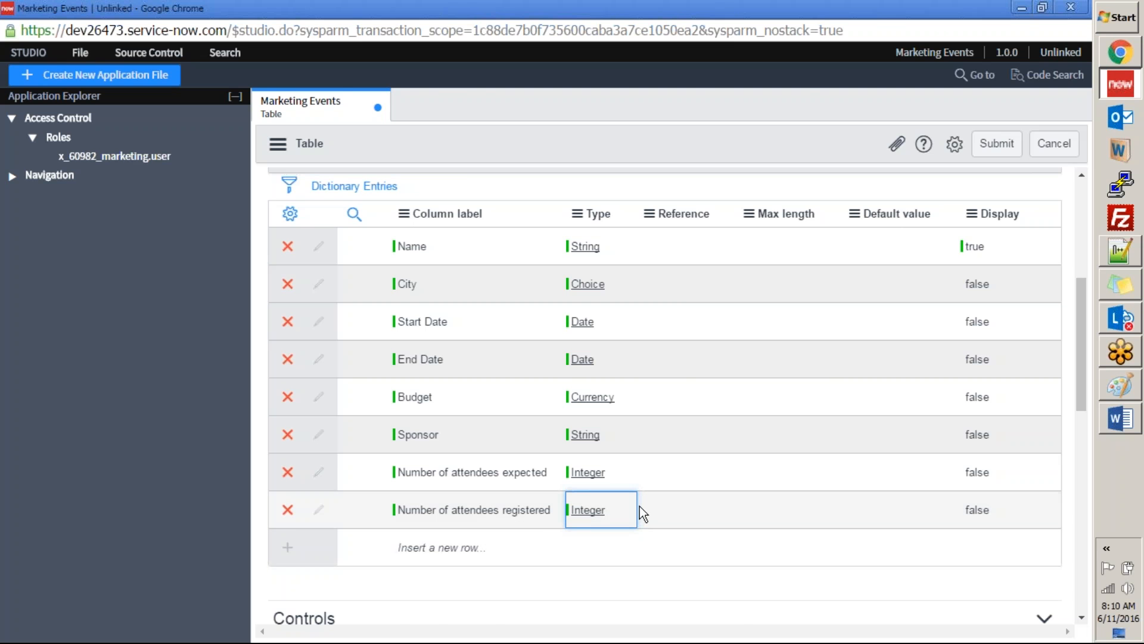
key(alt+Tab)
key(alt+Tab)
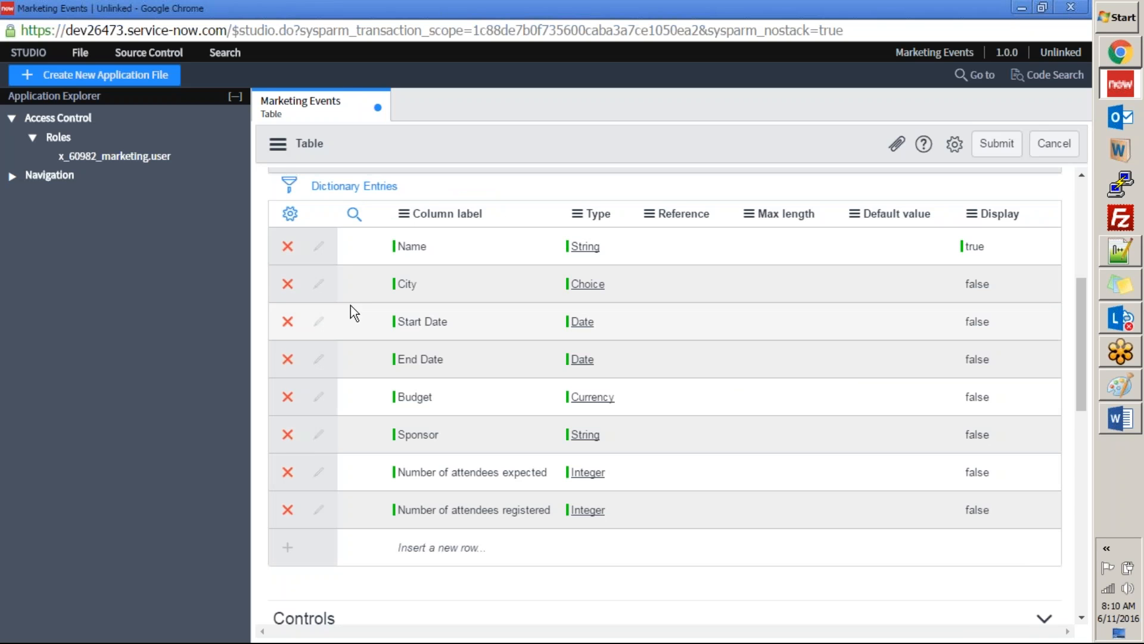
Step: Set the Name column's max length to 50
click(785, 248)
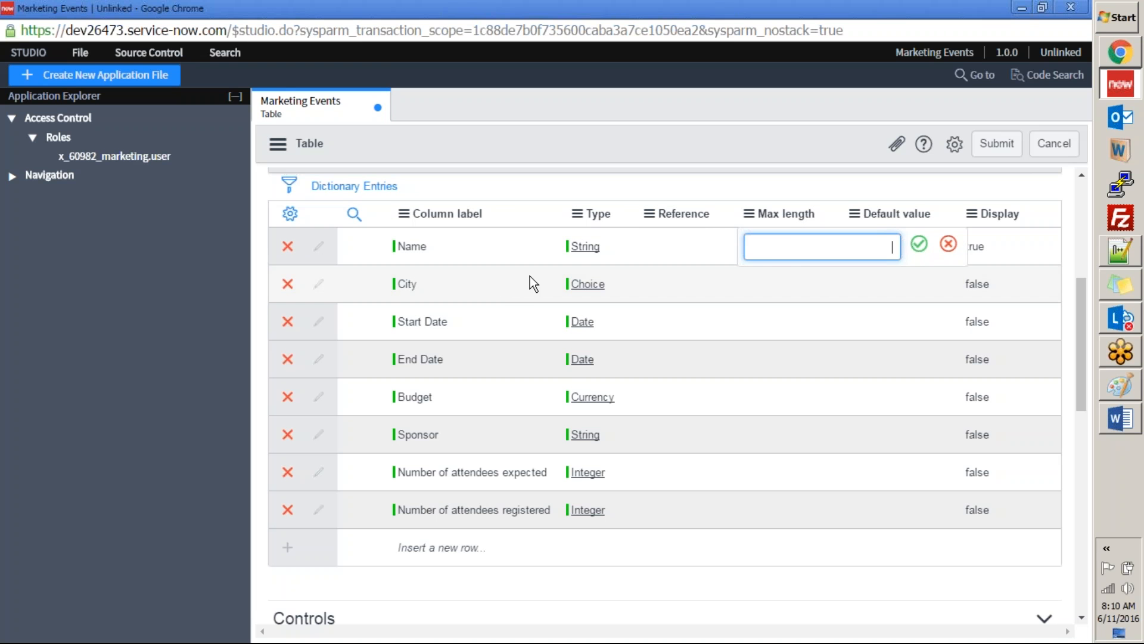
text(50)
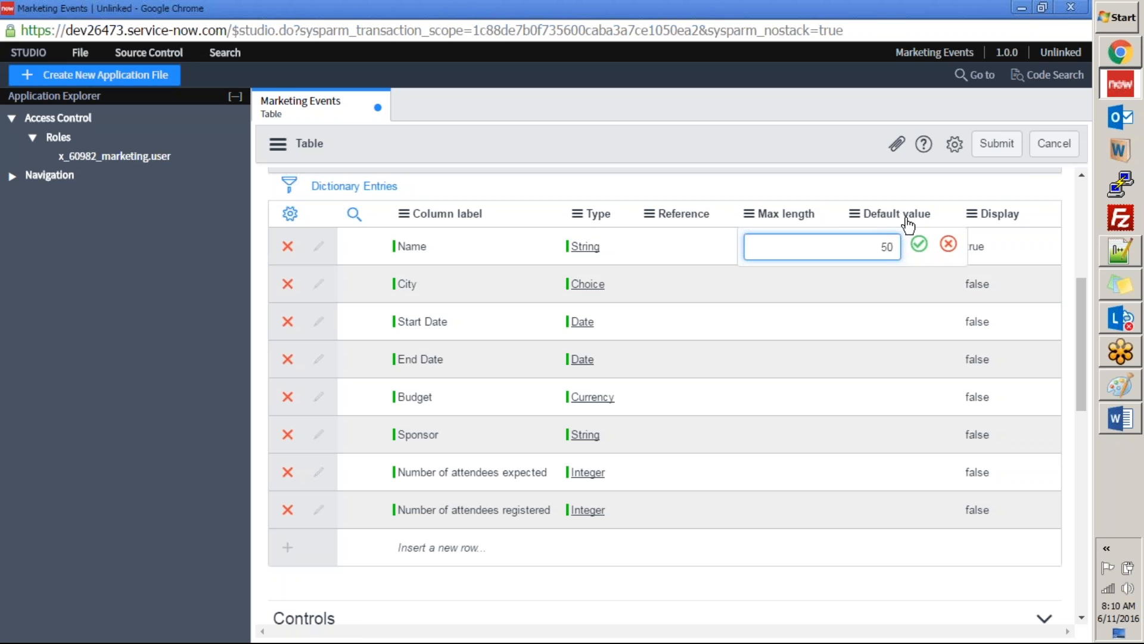
click(919, 244)
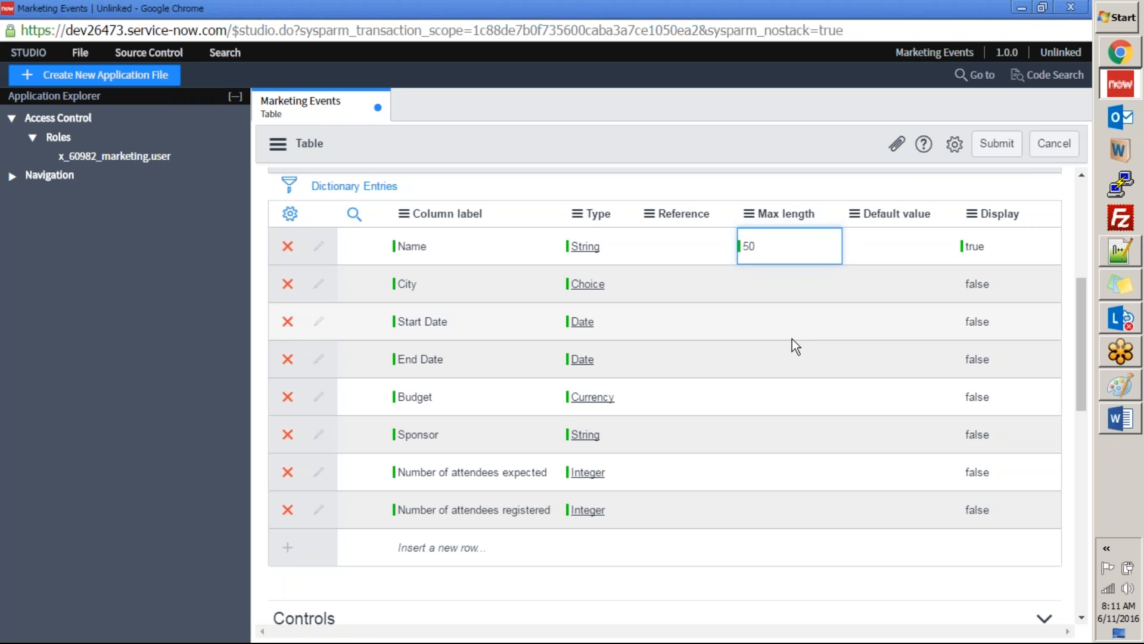
click(781, 607)
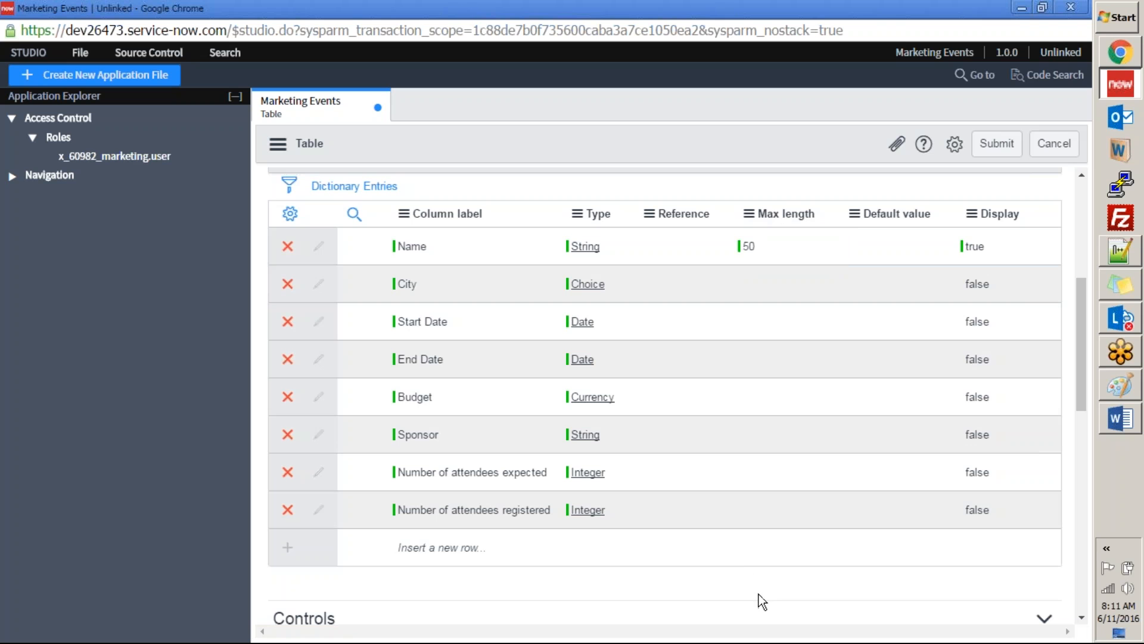
double_click(762, 247)
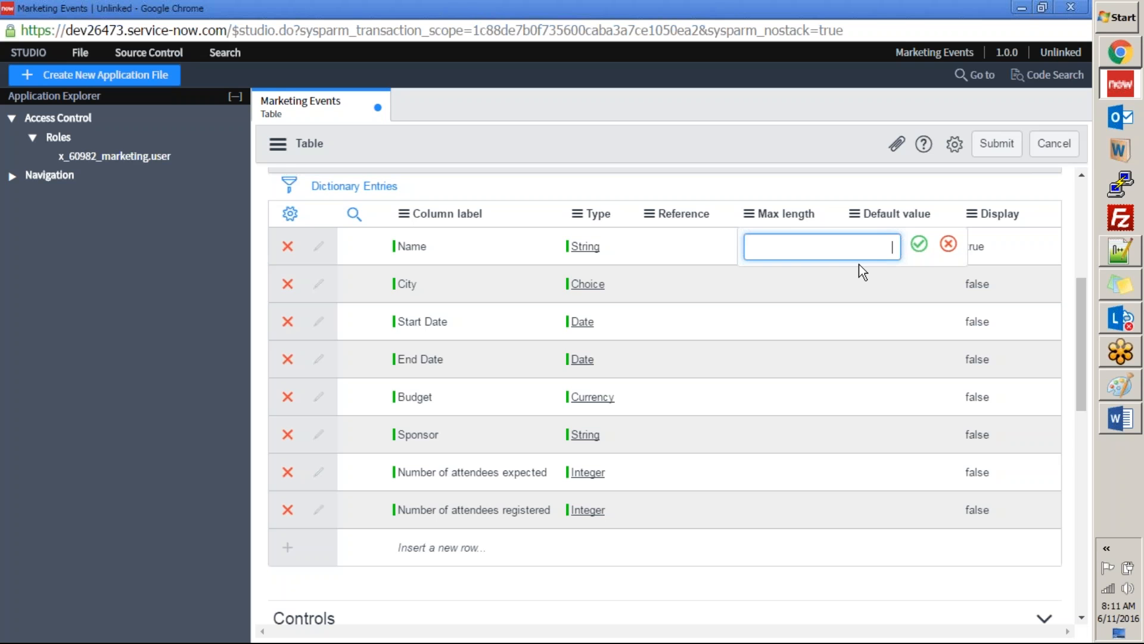
click(920, 249)
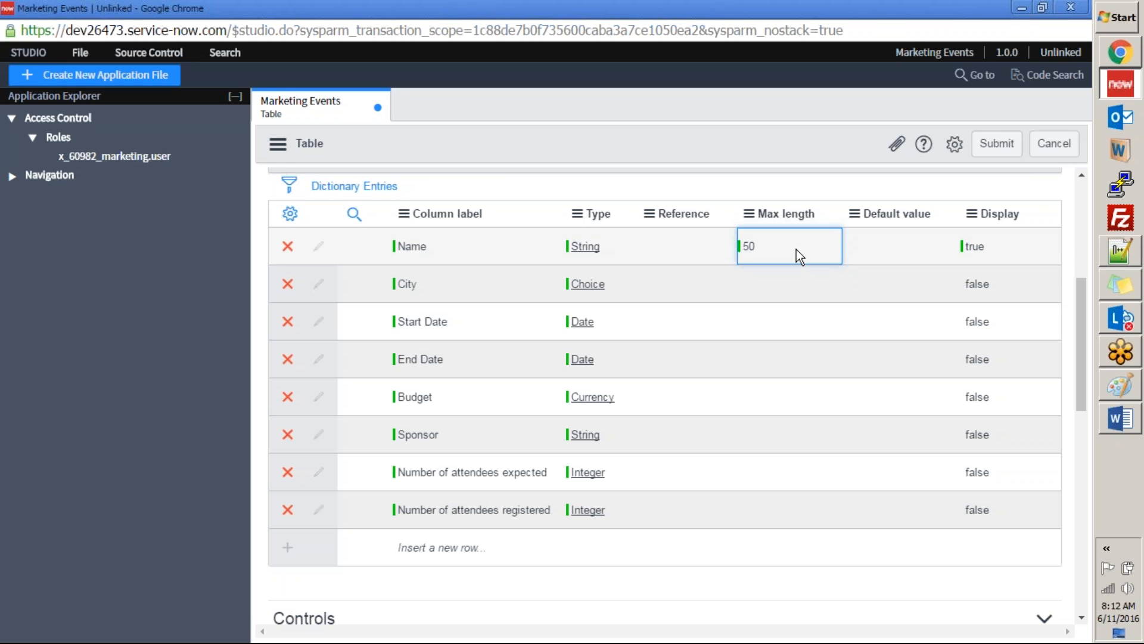
Step: Review the table form's Controls section, including auto-numbering and access controls, and return to the column list
scroll(482, 478, down, 2)
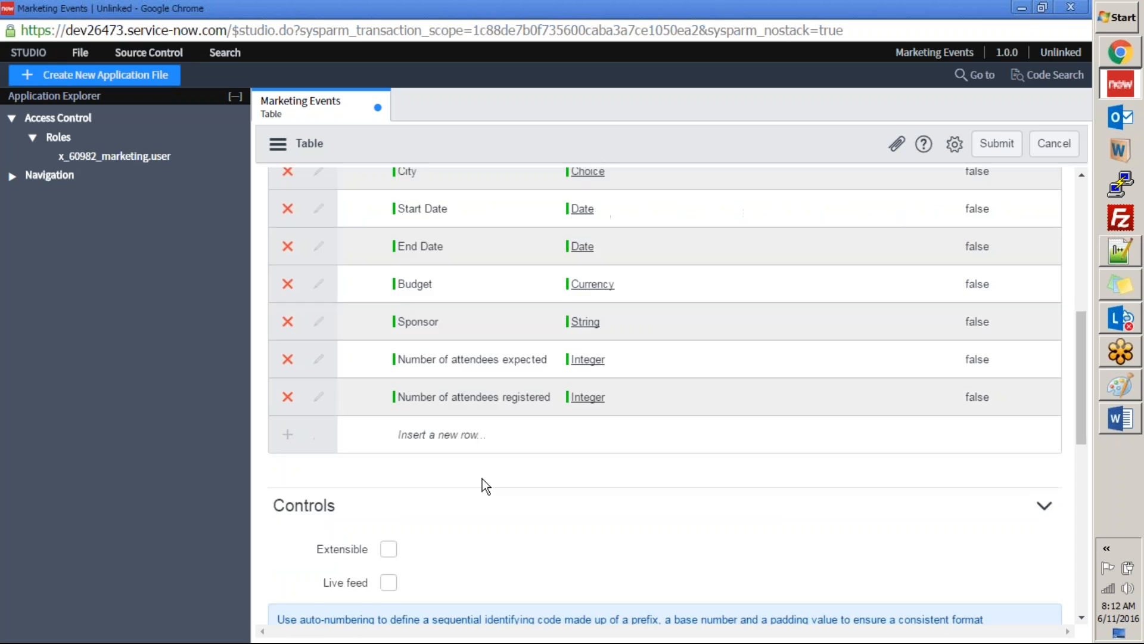
scroll(481, 478, down, 3)
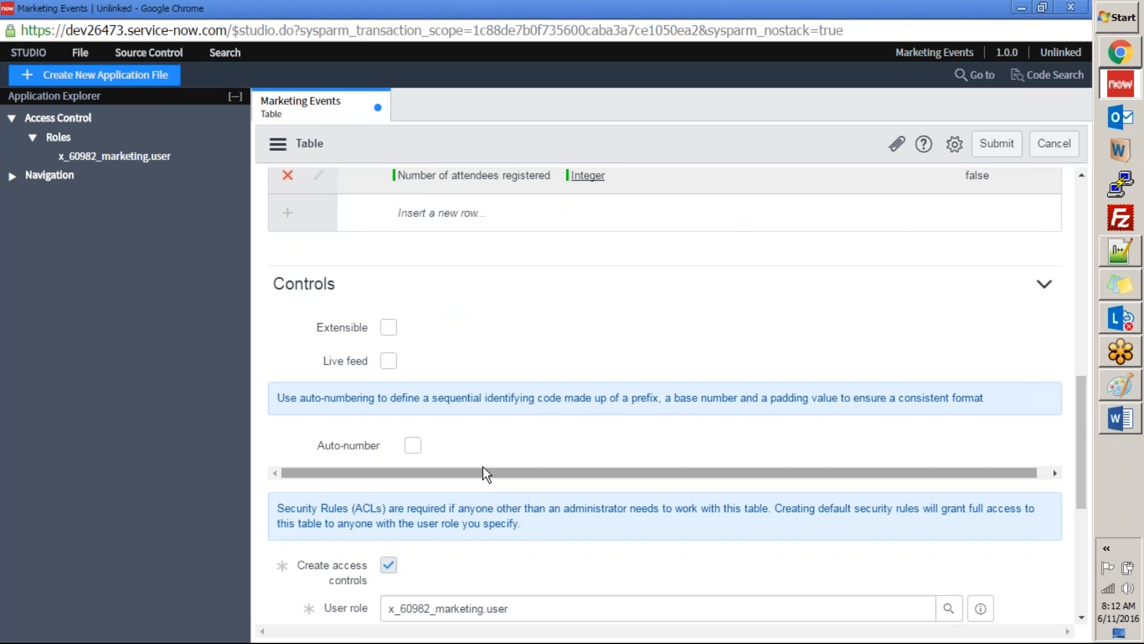
scroll(364, 444, up, 7)
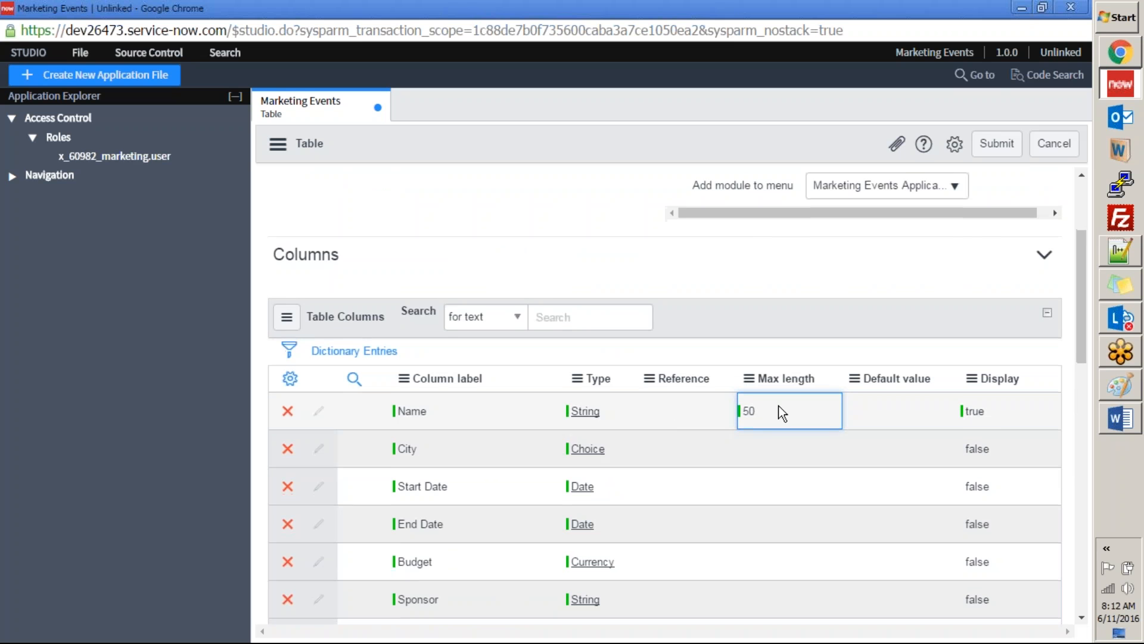
scroll(726, 334, down, 4)
scroll(804, 316, up, 4)
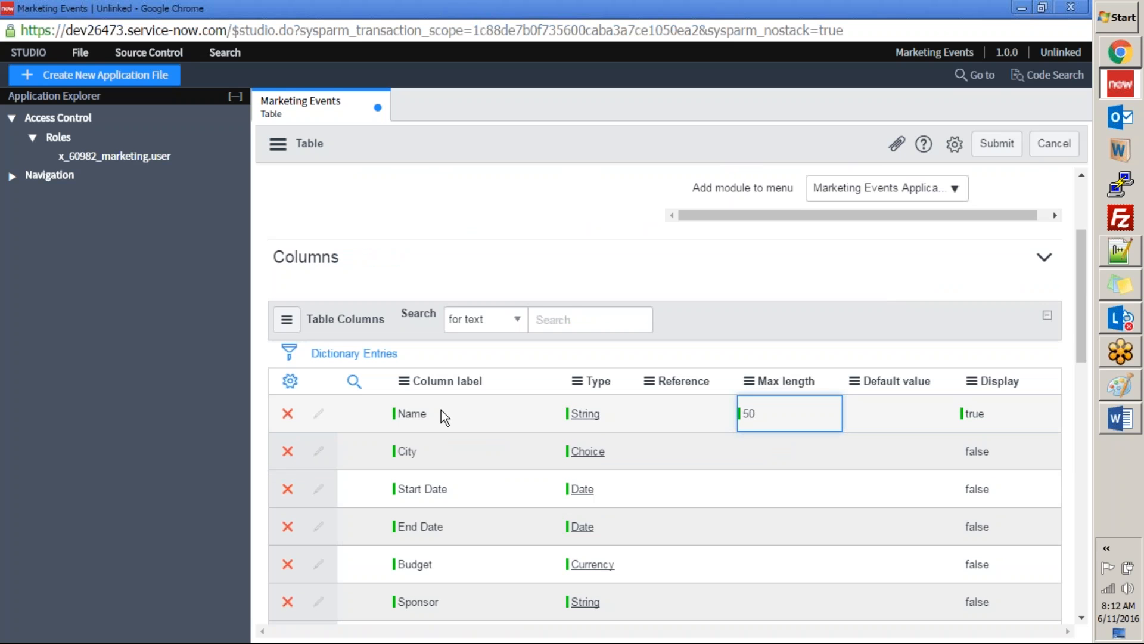
Step: Clear the max length value of the Name column
double_click(741, 398)
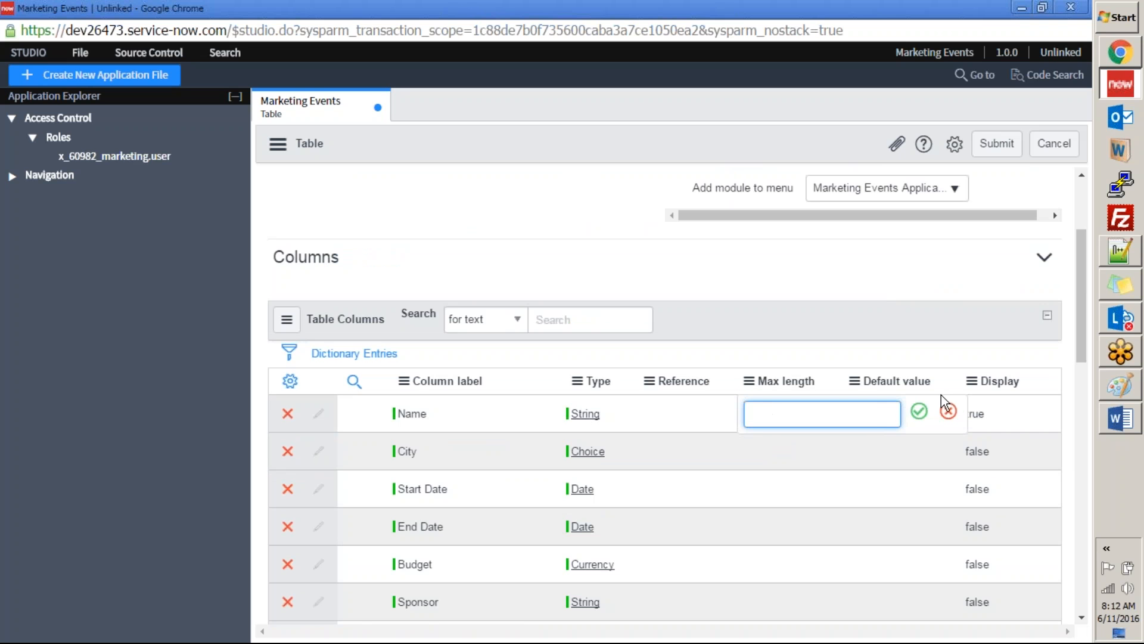
click(920, 415)
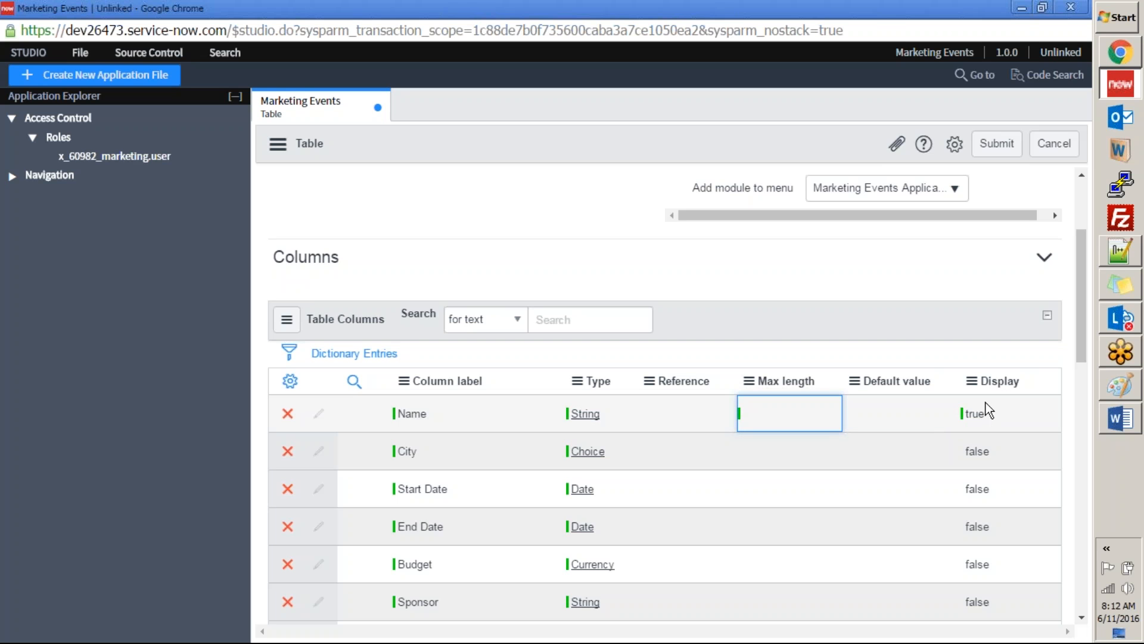
scroll(477, 339, up, 3)
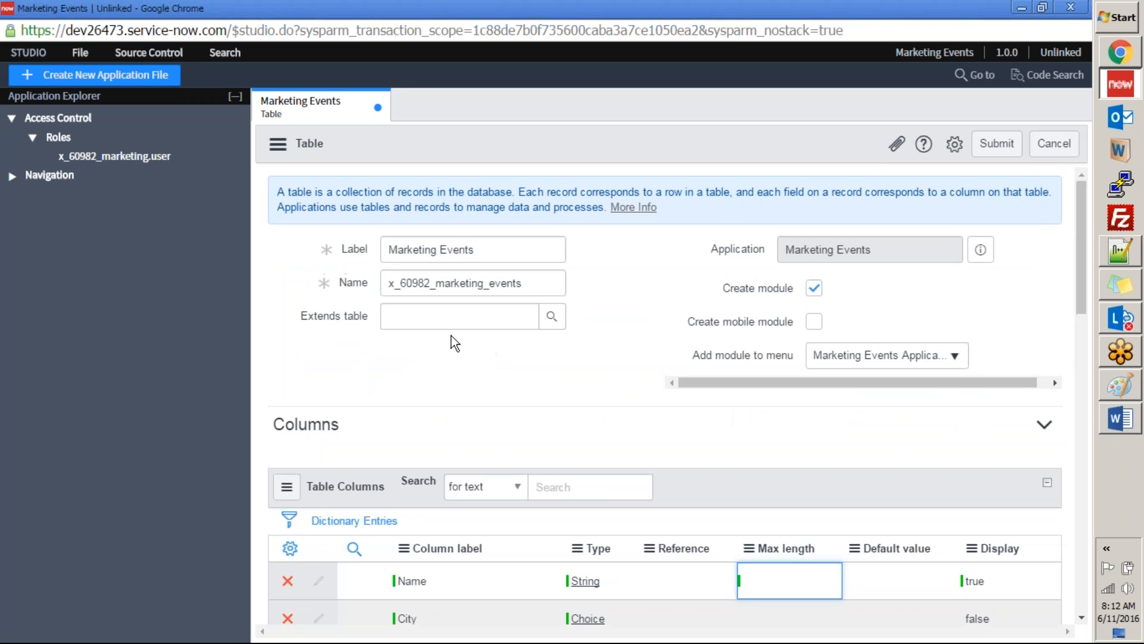
Step: Review the Marketing Events table's label, columns, controls, user role and application access settings
triple_click(416, 249)
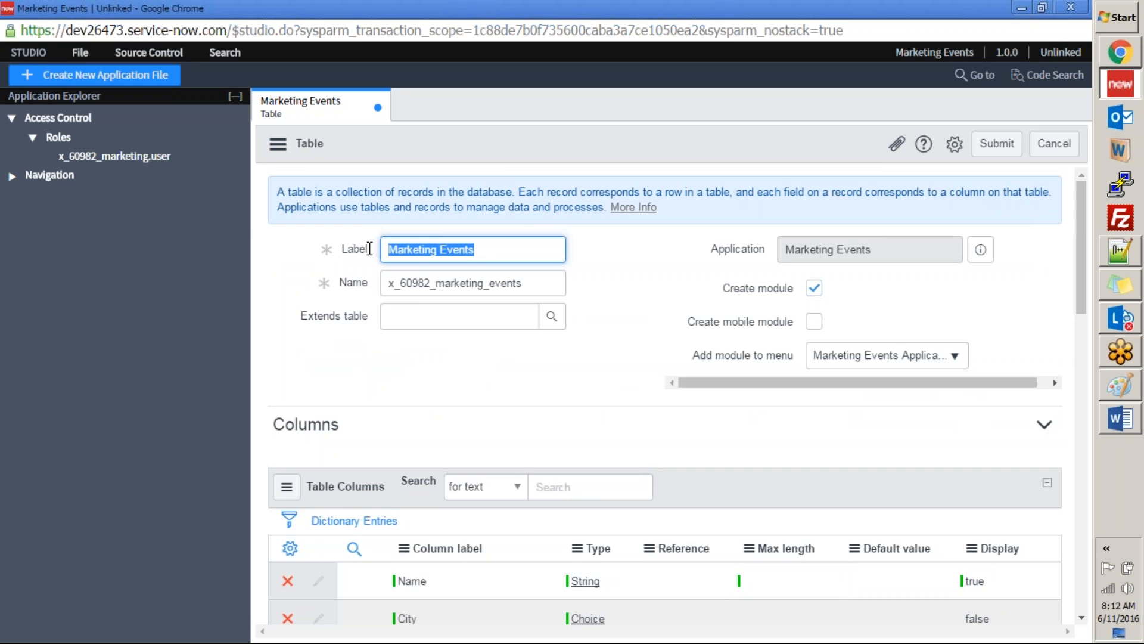
click(608, 353)
scroll(741, 308, down, 1)
scroll(741, 308, down, 3)
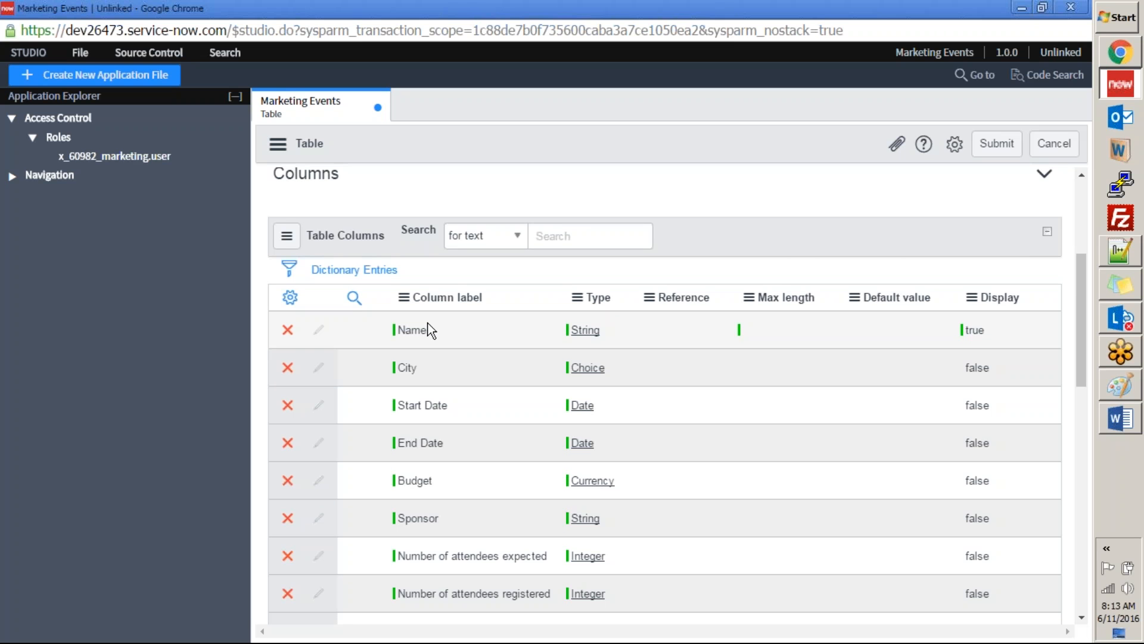
scroll(431, 331, down, 8)
scroll(431, 331, up, 1)
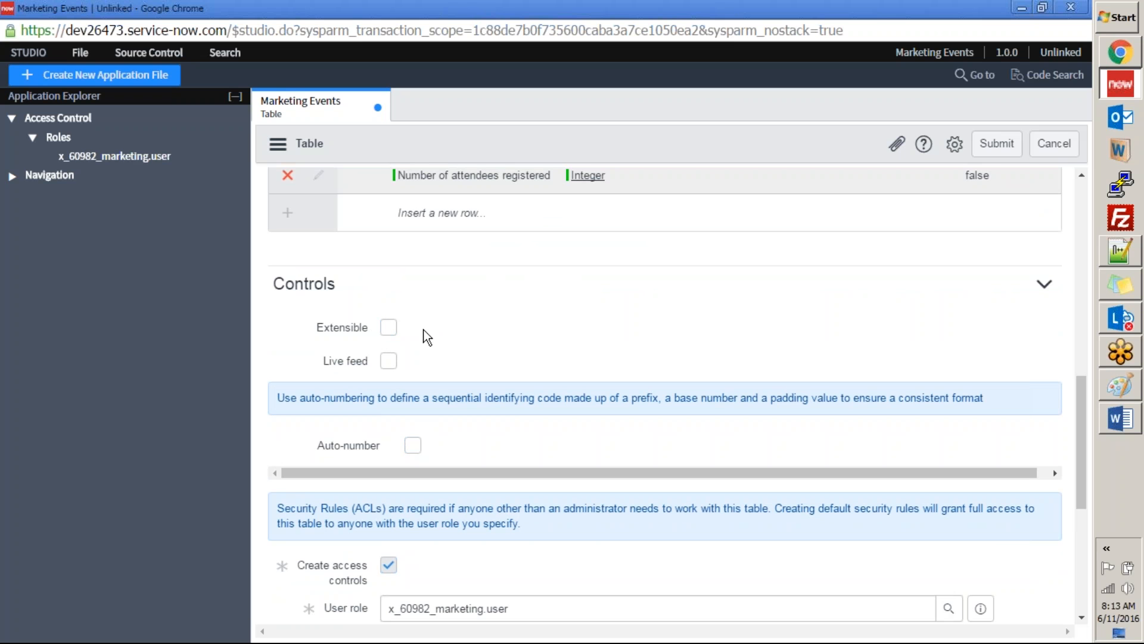
scroll(418, 346, down, 3)
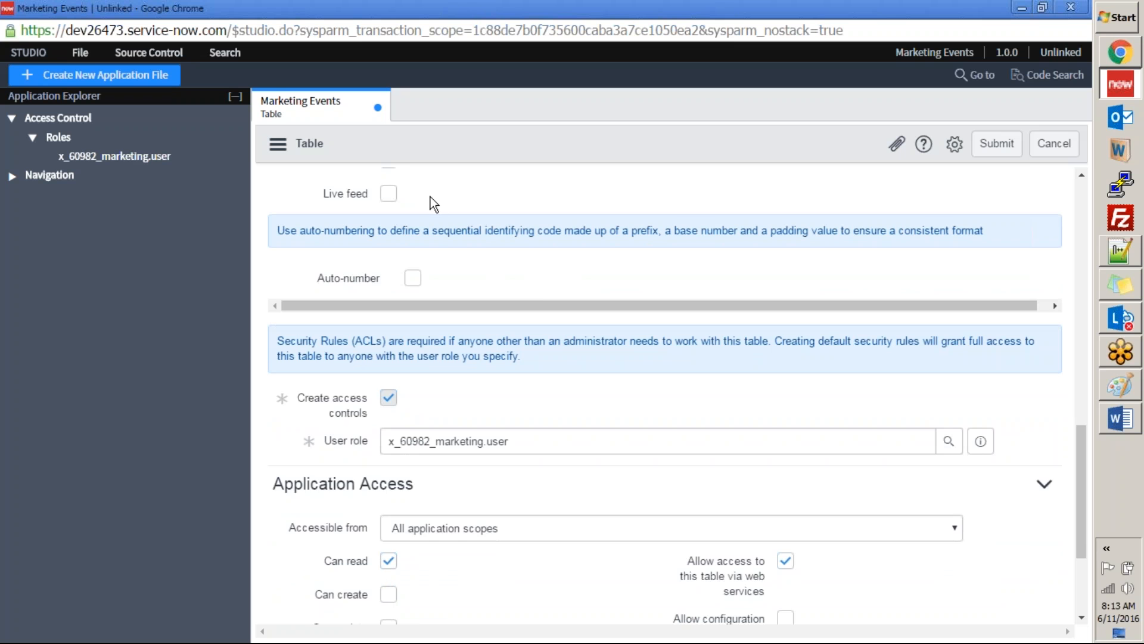
scroll(535, 216, down, 3)
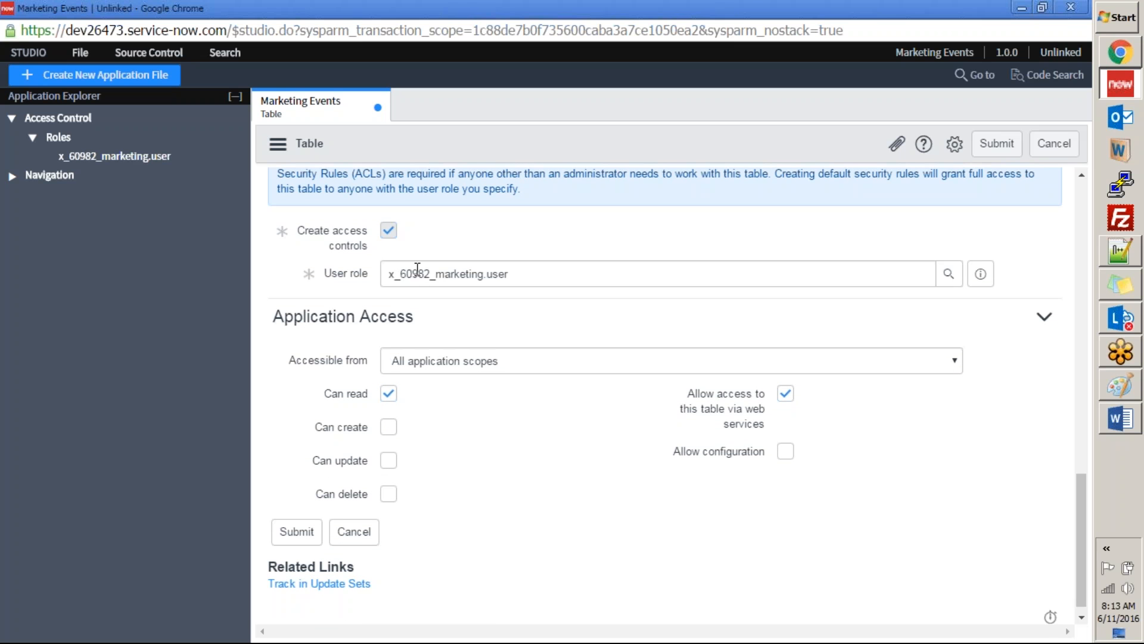
scroll(623, 321, down, 1)
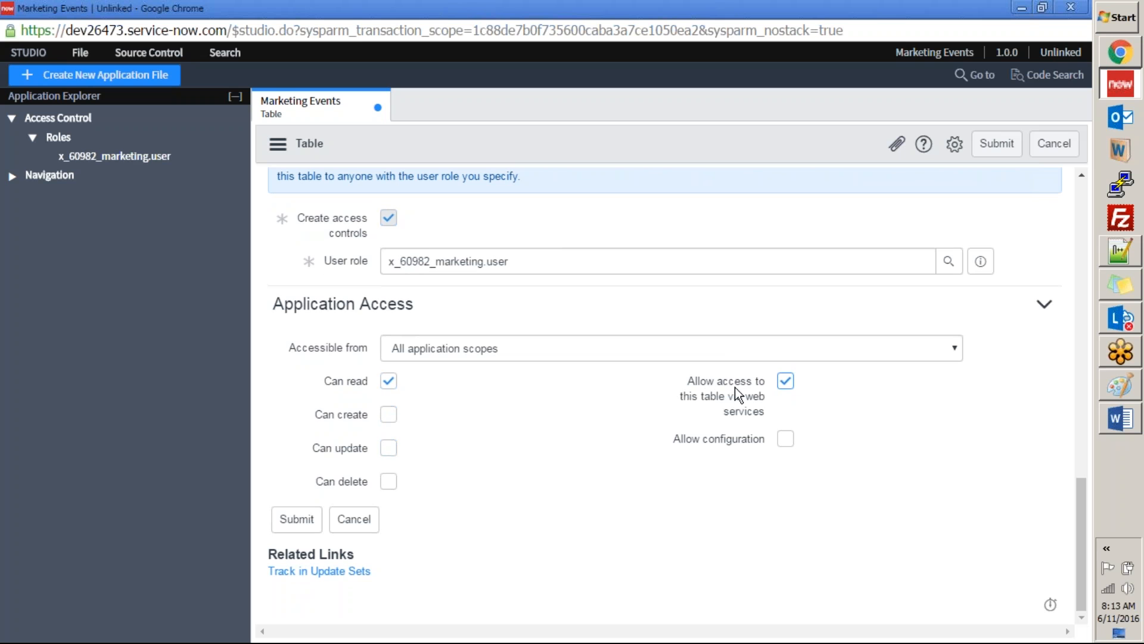
Step: Switch to Paint to view the source control diagram, and return to the Studio table form
mouse_move(696, 389)
click(1131, 389)
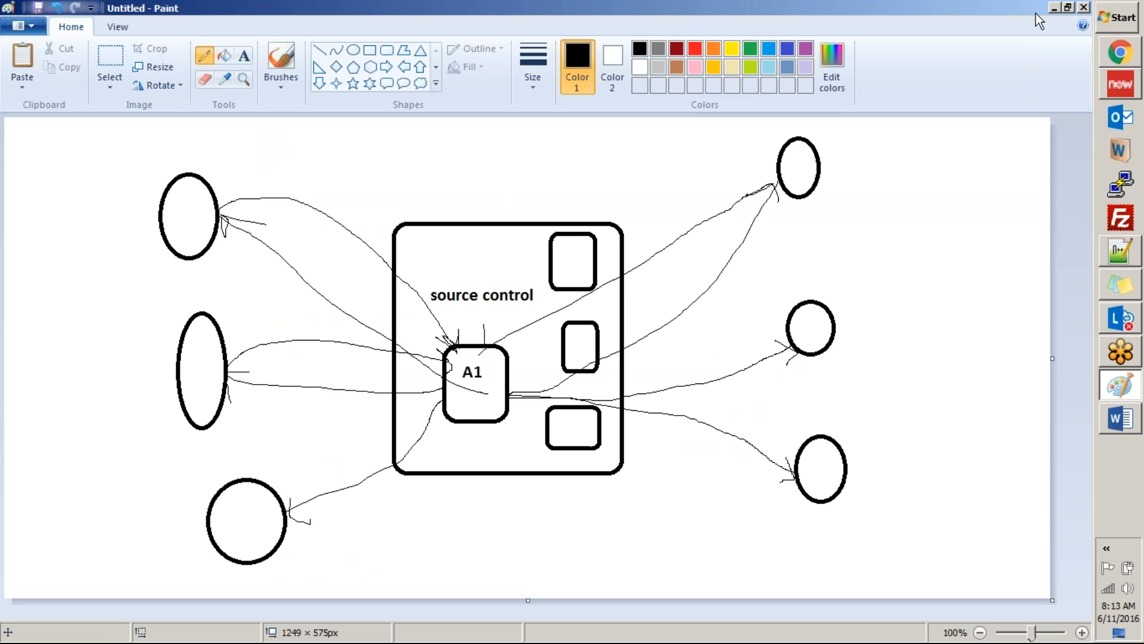
click(1054, 8)
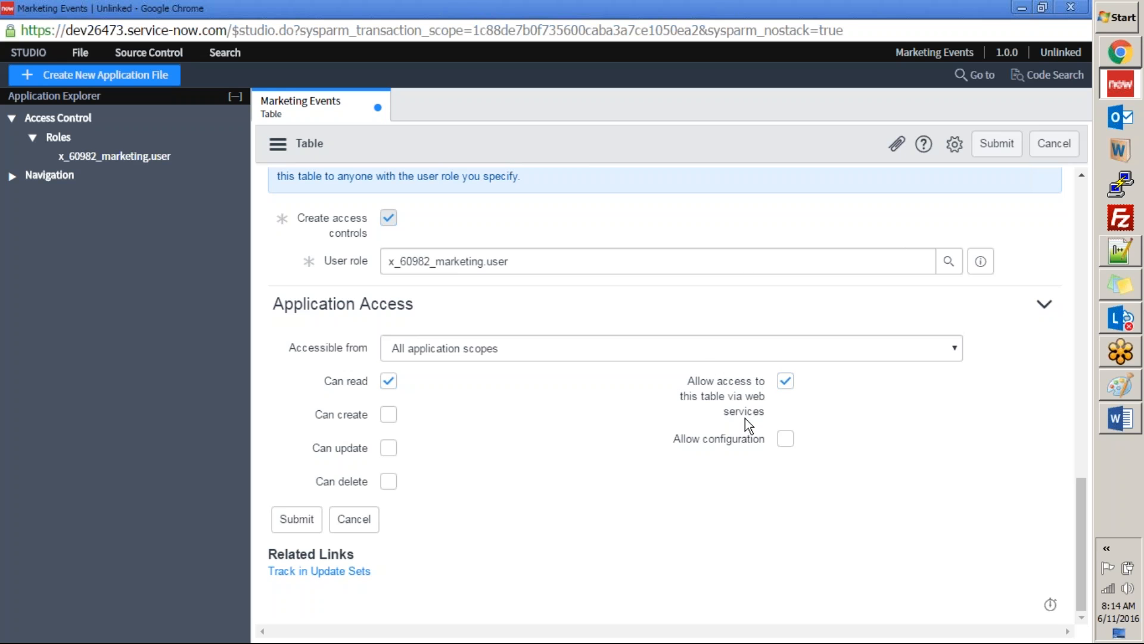
Step: Submit the Marketing Events table with its access controls and application access settings
mouse_move(748, 414)
scroll(356, 487, up, 2)
scroll(344, 492, down, 2)
click(291, 524)
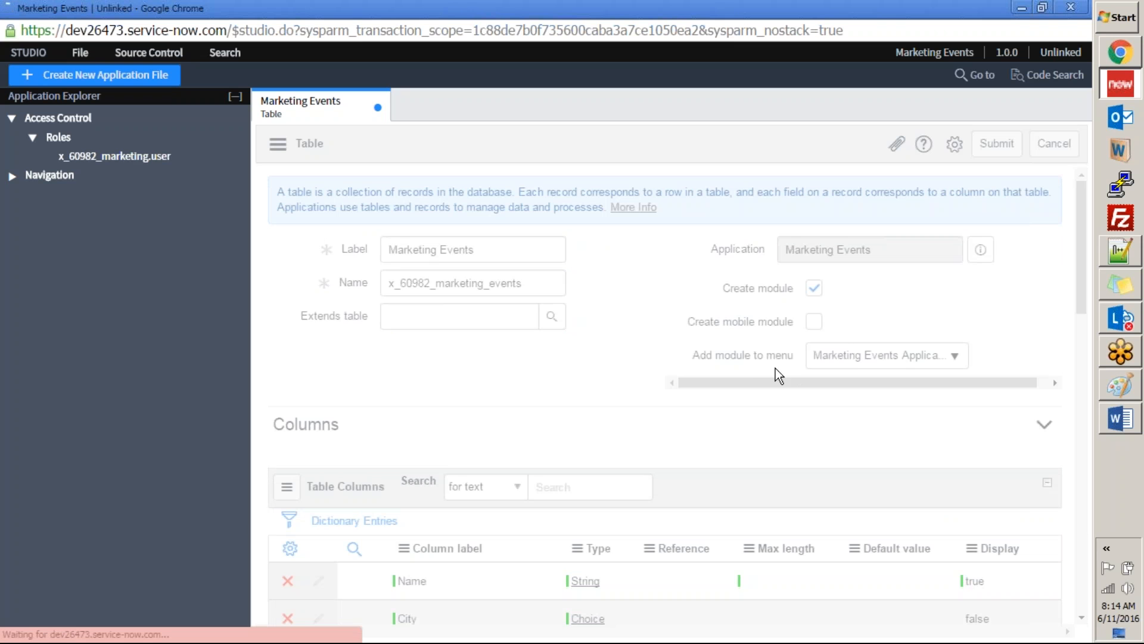
Step: Update the created Marketing Events table record and check its column list
scroll(703, 352, down, 3)
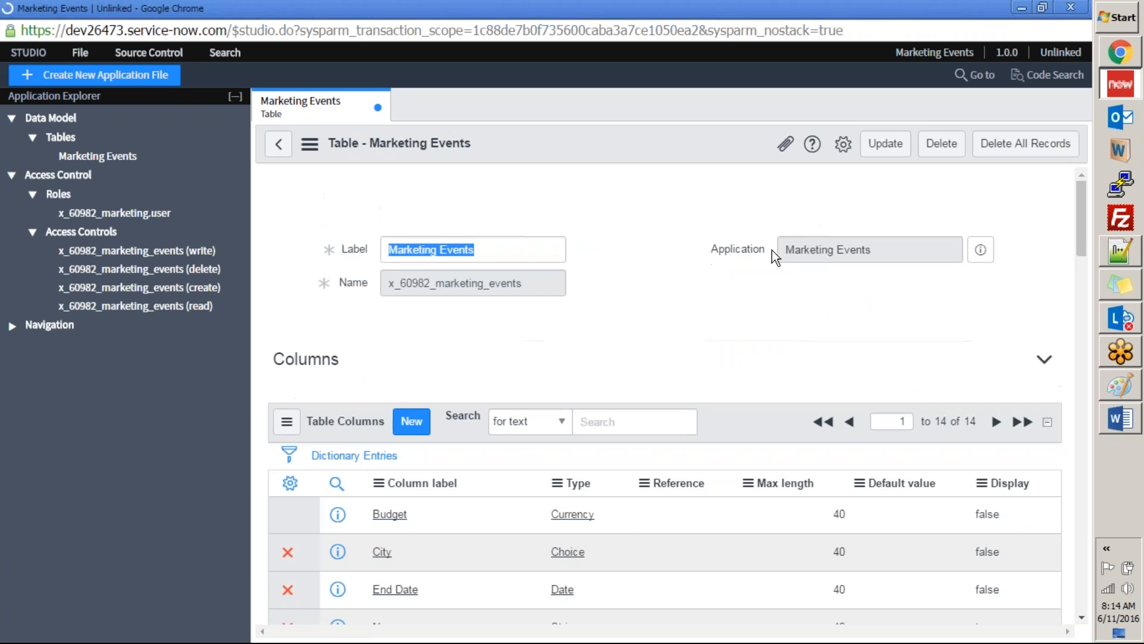
scroll(689, 302, down, 4)
scroll(689, 303, up, 1)
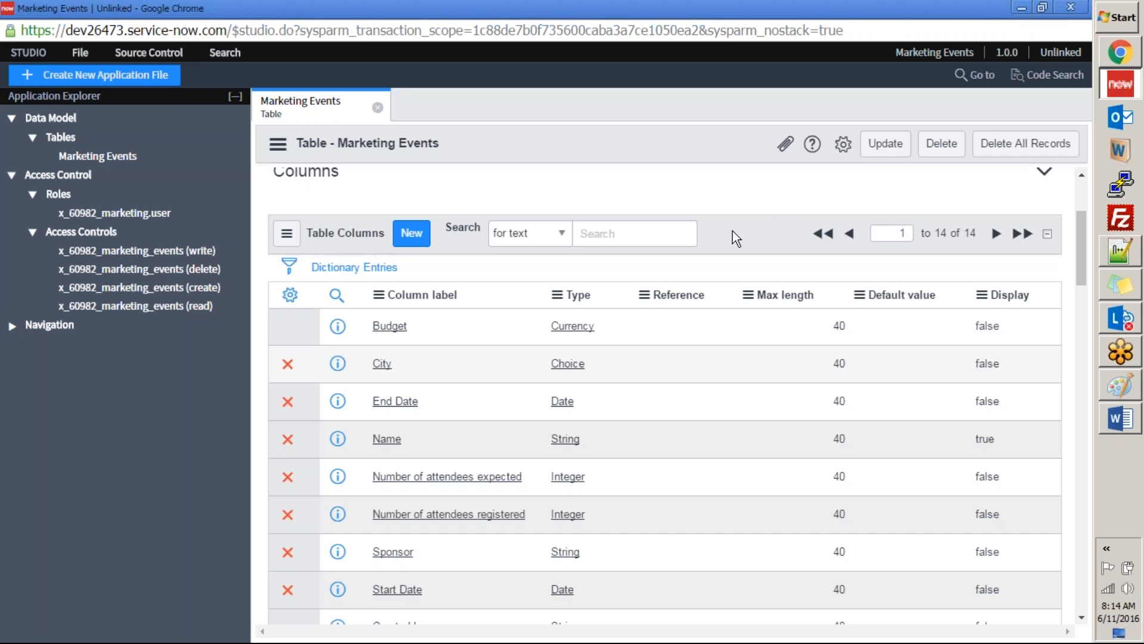
click(886, 144)
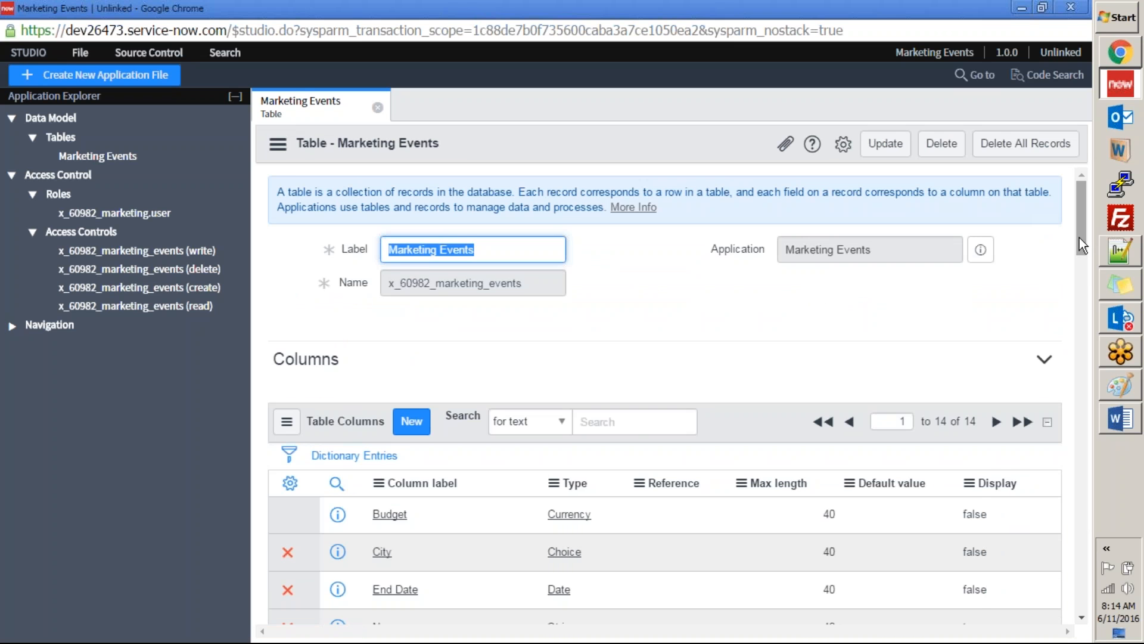
drag(1082, 227, 1071, 306)
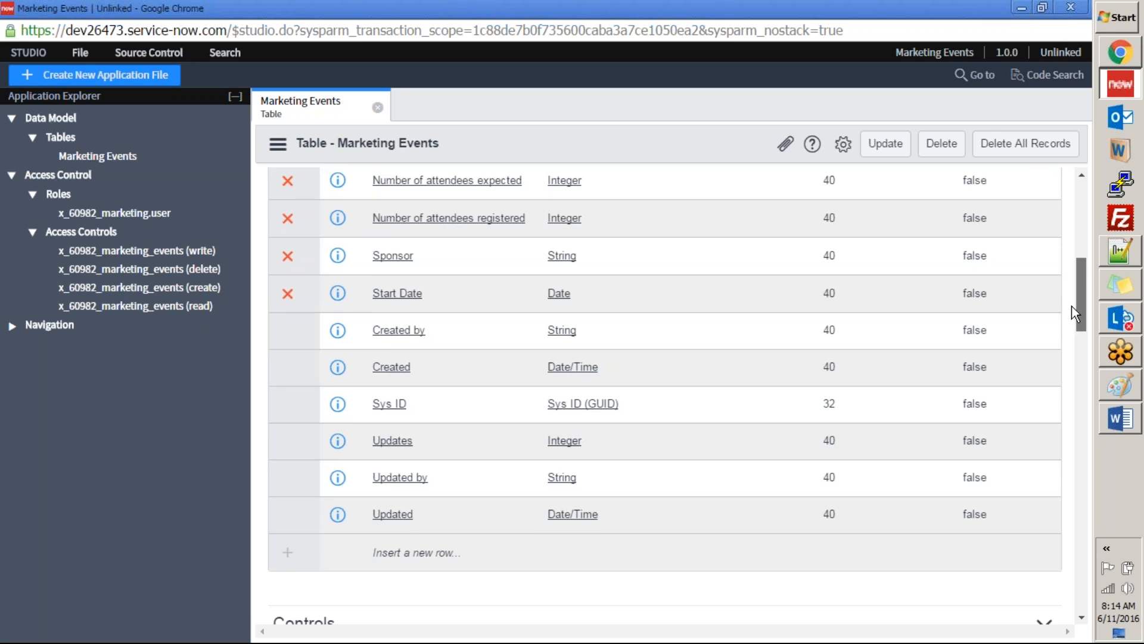
drag(1071, 305, 1081, 216)
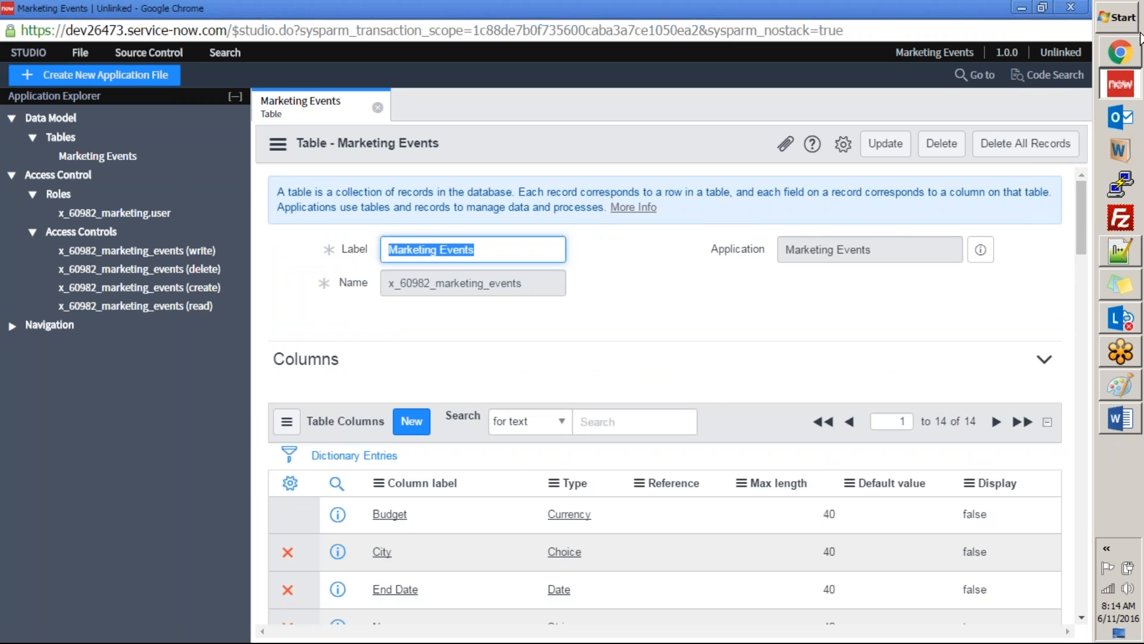
Step: Switch to the main ServiceNow instance in Chrome, clear the navigator filter and reload the home page
click(1126, 53)
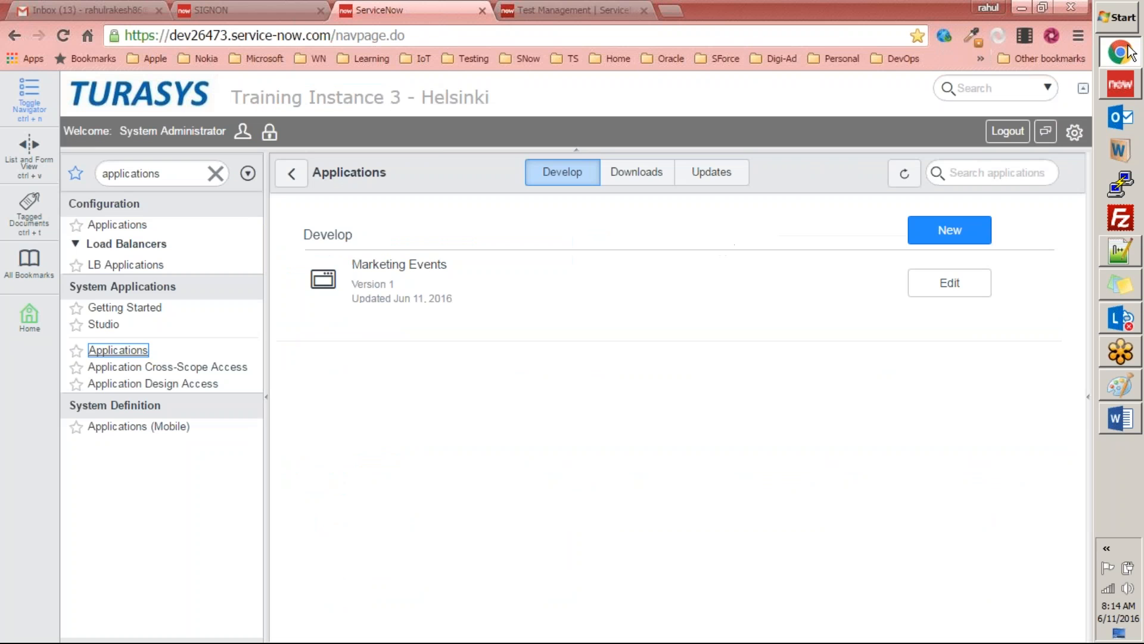
click(177, 174)
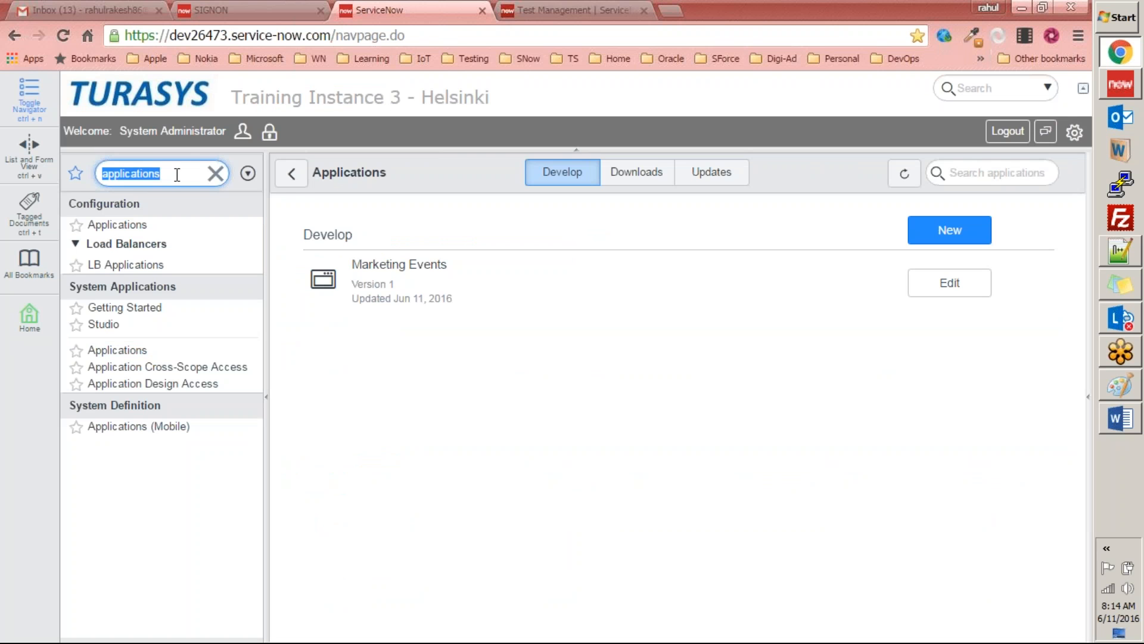
click(125, 96)
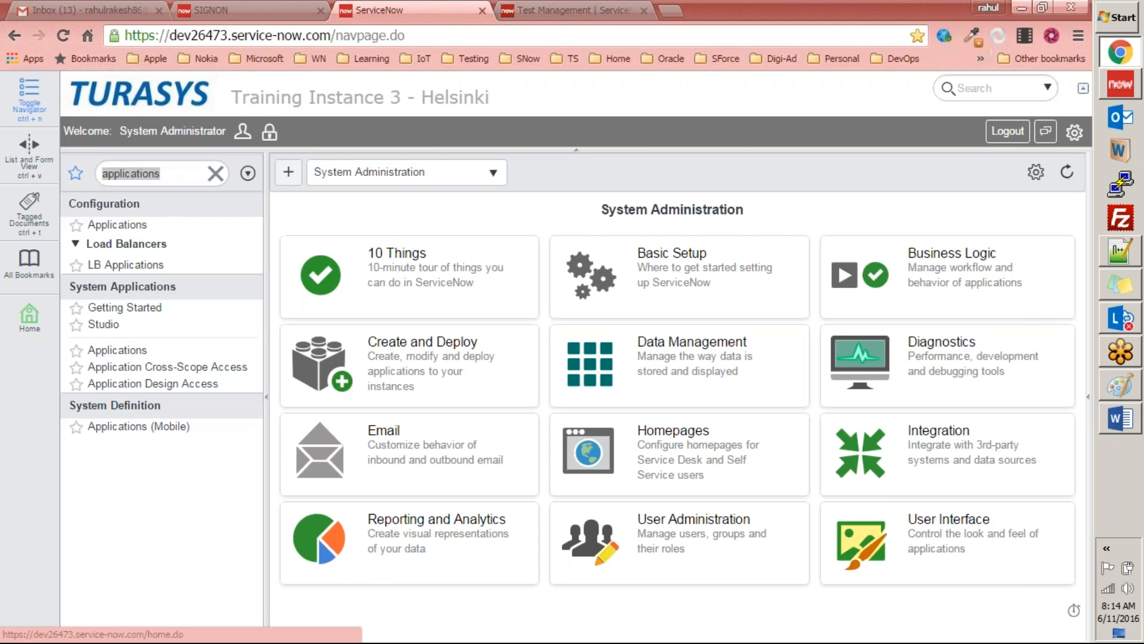
click(90, 10)
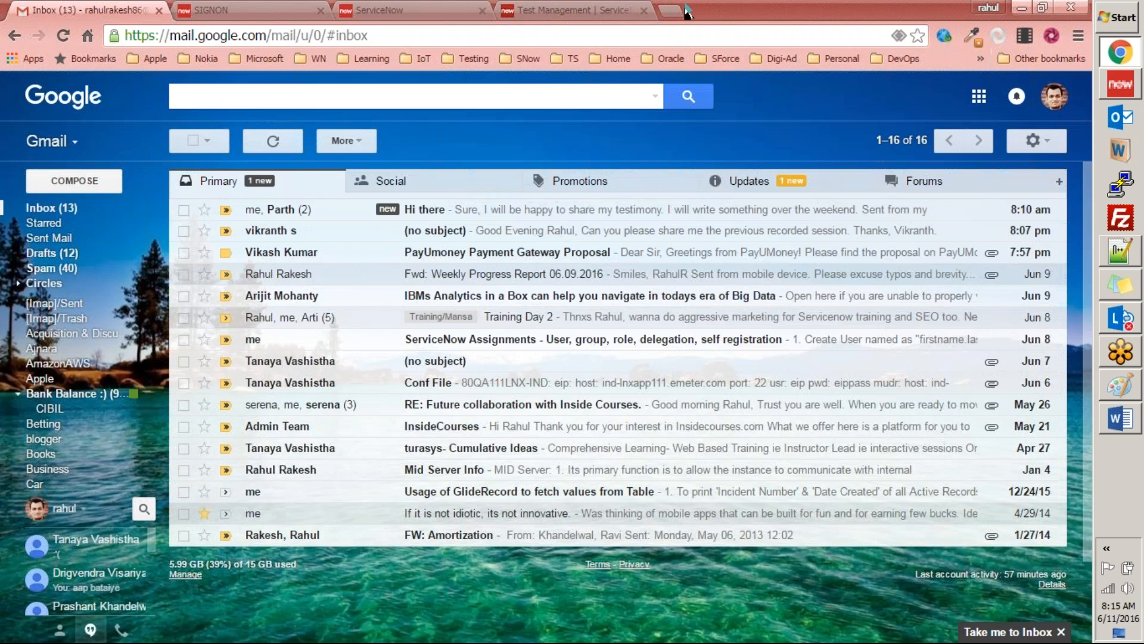
click(422, 11)
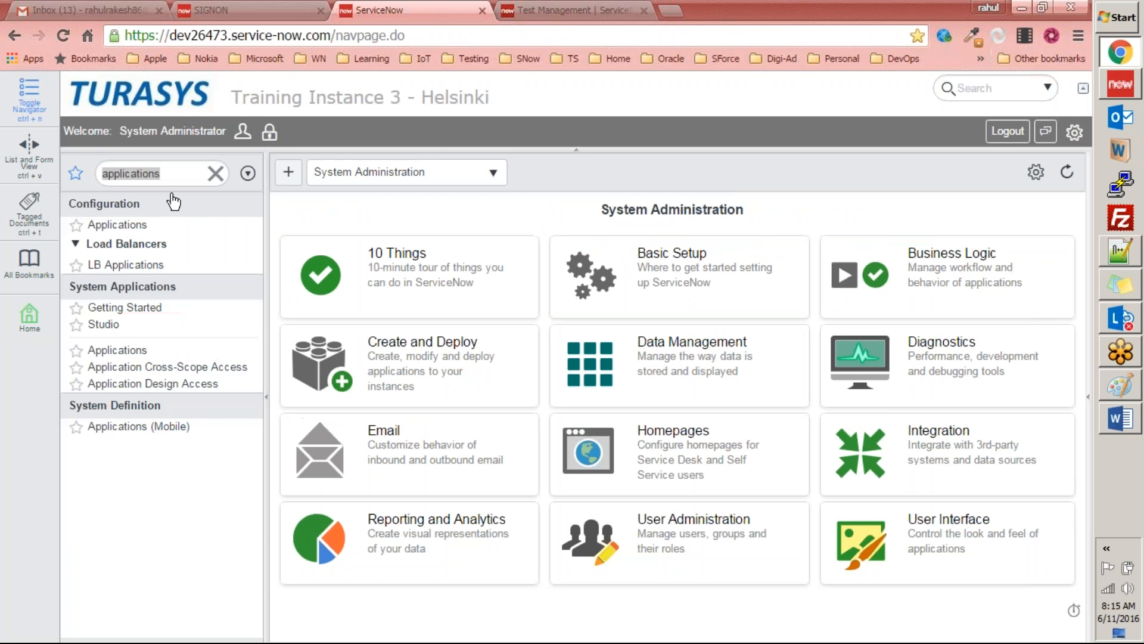
click(216, 173)
click(156, 172)
click(149, 94)
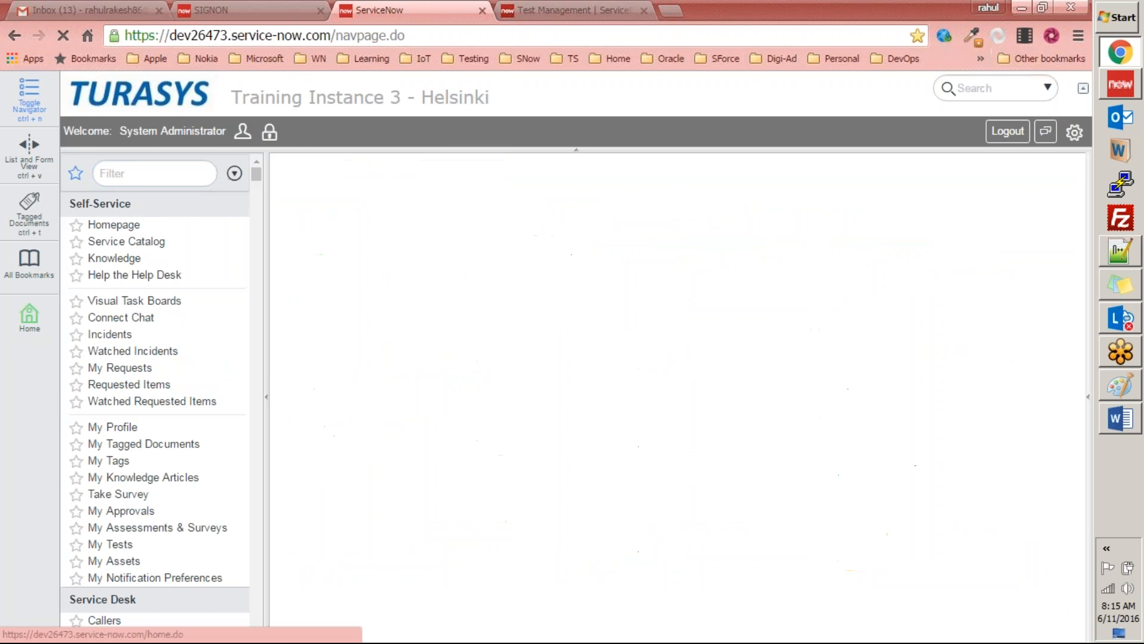
Step: Try to find the Marketing Events application by filtering the navigator for "marke"
click(142, 172)
text(marketing)
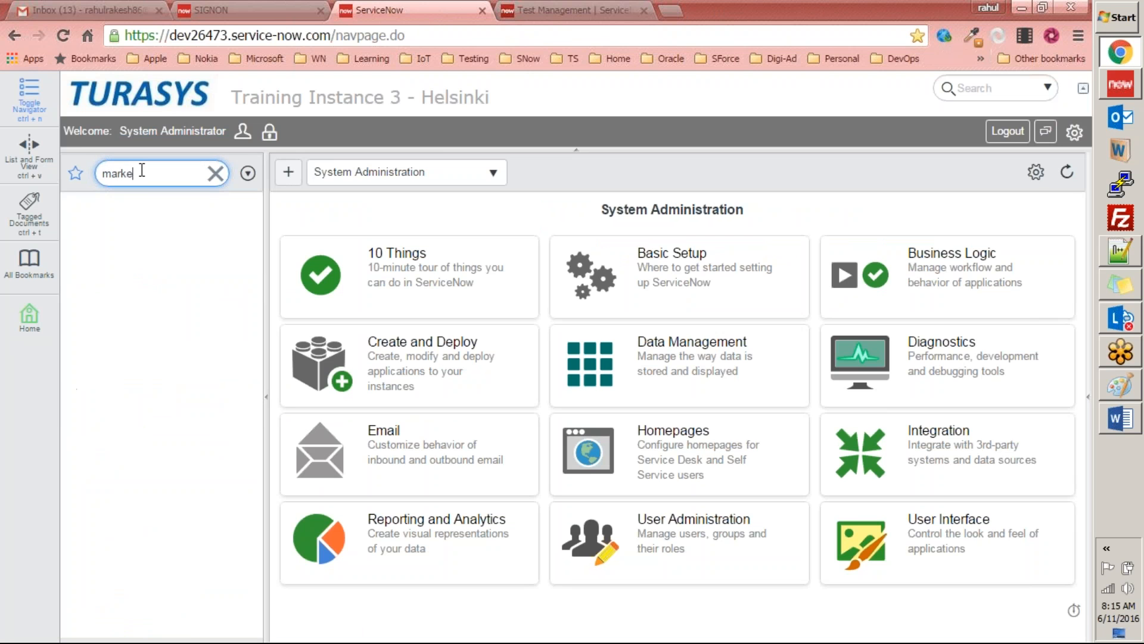
key(BackSpace)
key(BackSpace)
key(BackSpace)
key(BackSpace)
key(BackSpace)
key(BackSpace)
key(BackSpace)
key(BackSpace)
key(BackSpace)
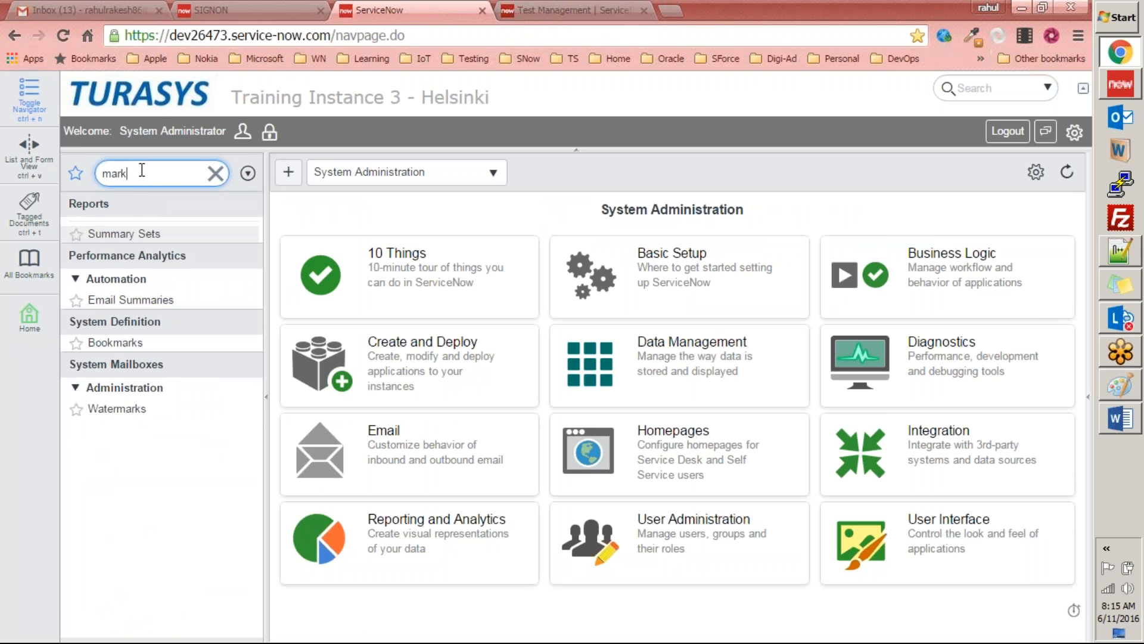
Step: Reload the instance's home page and filter the application navigator by "marke"
click(154, 110)
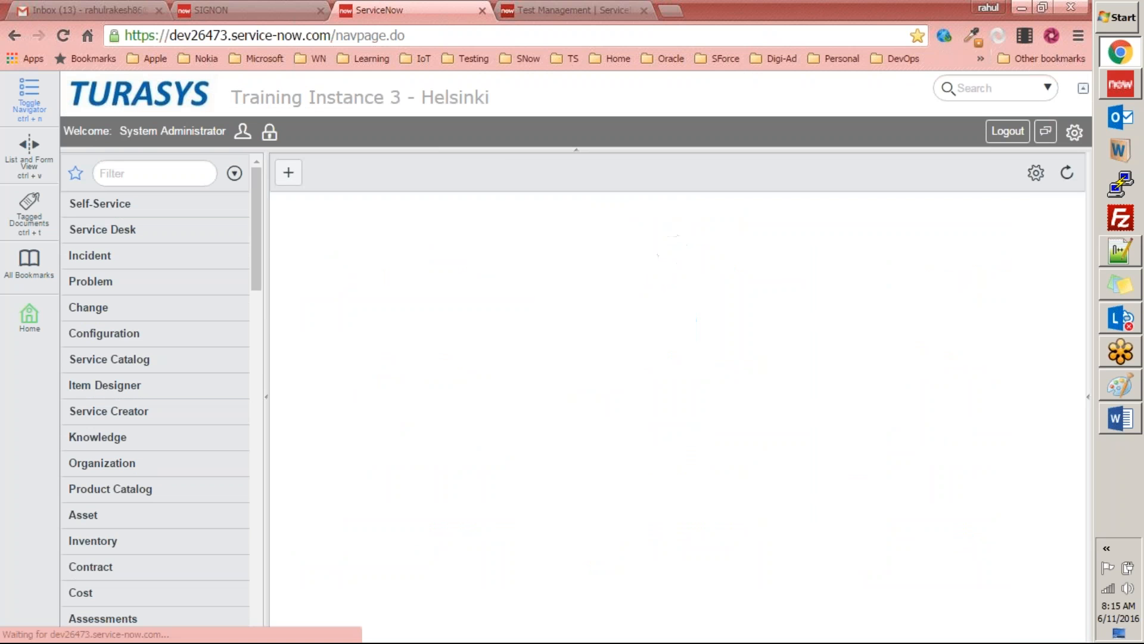
click(134, 175)
text(mar)
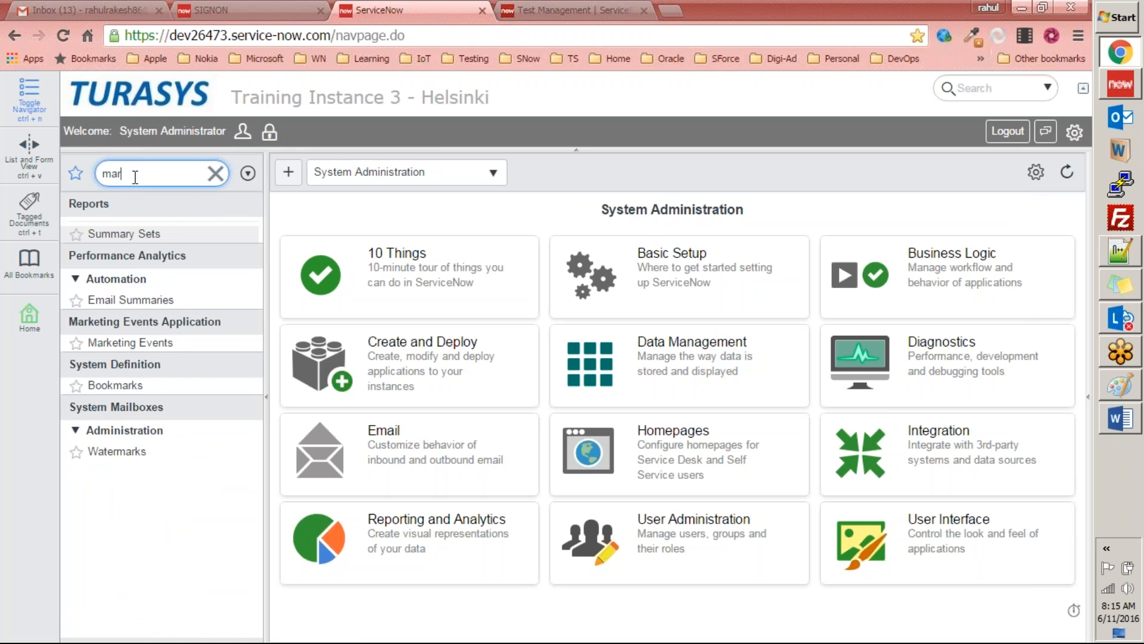
text(ke)
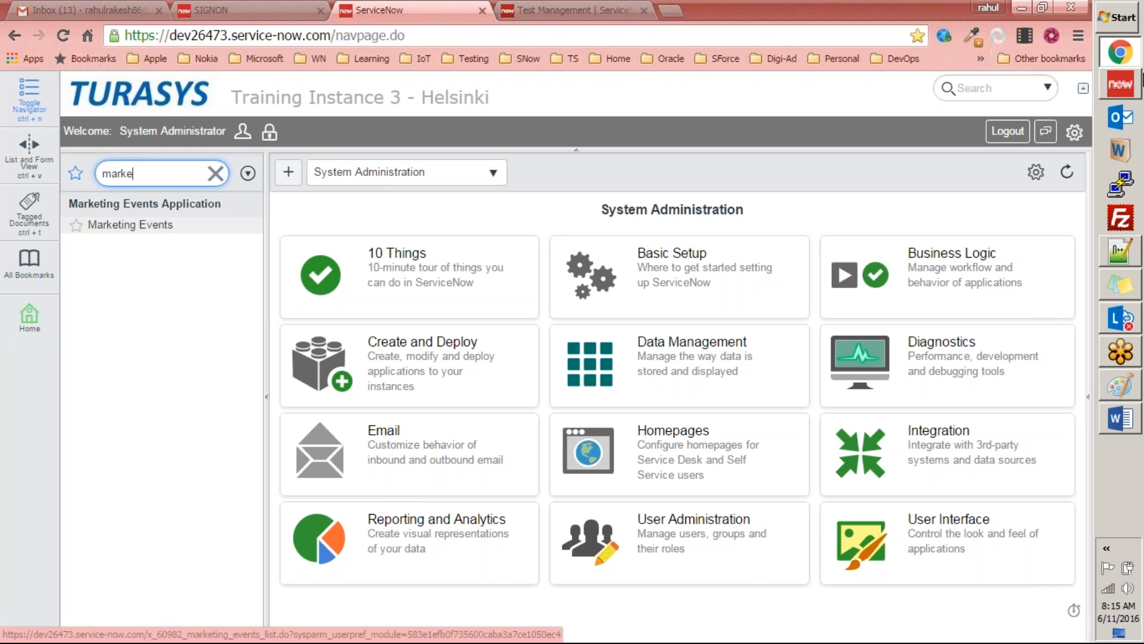
Step: Recheck the table's columns in Studio, and open the Marketing Events module's record list in the main ServiceNow instance
click(1115, 84)
click(510, 248)
click(636, 282)
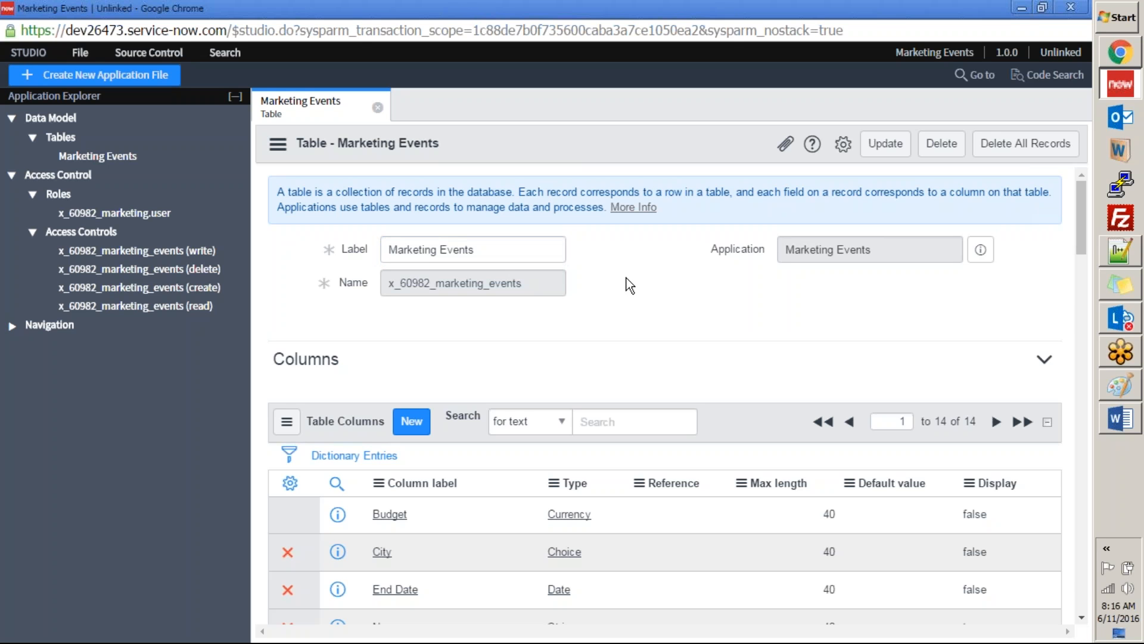
scroll(624, 278, down, 10)
scroll(624, 278, up, 10)
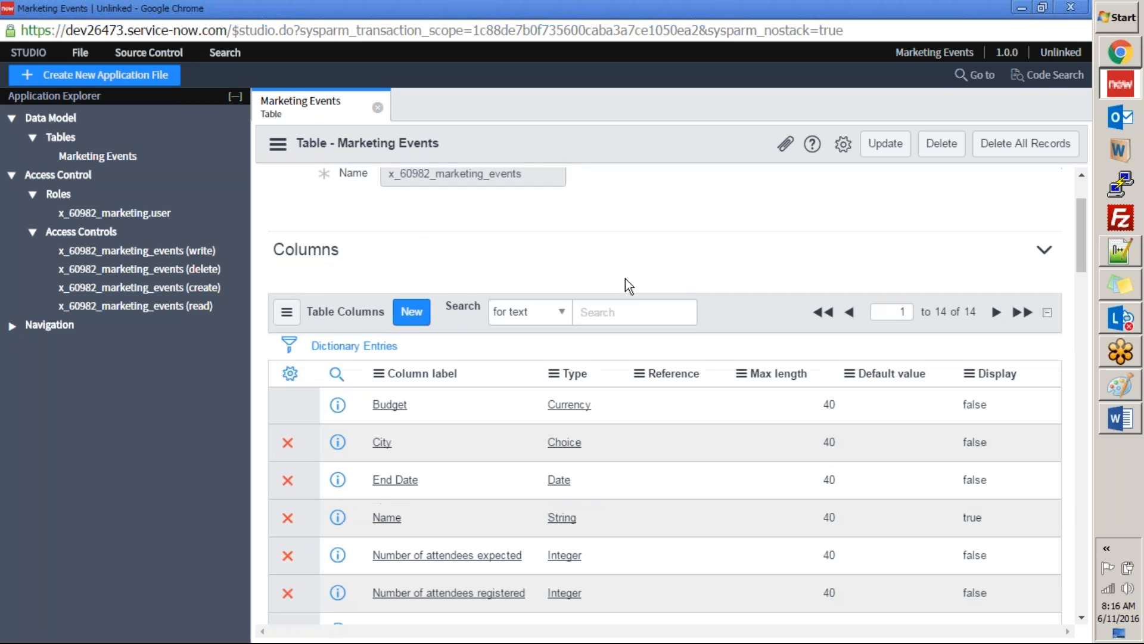
key(alt+Tab)
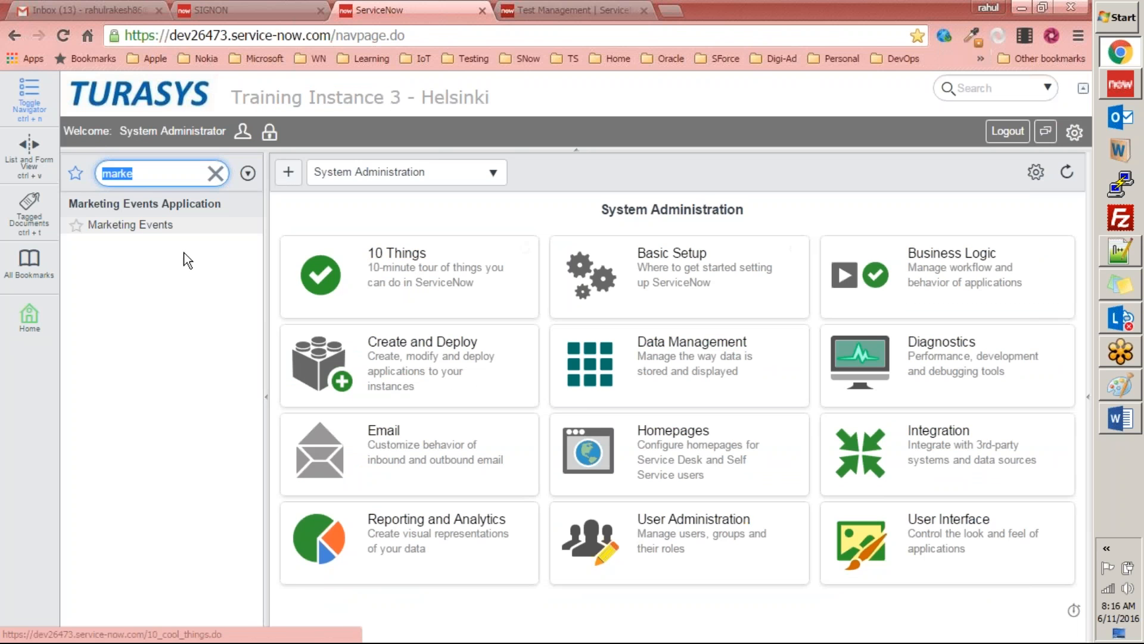
click(121, 228)
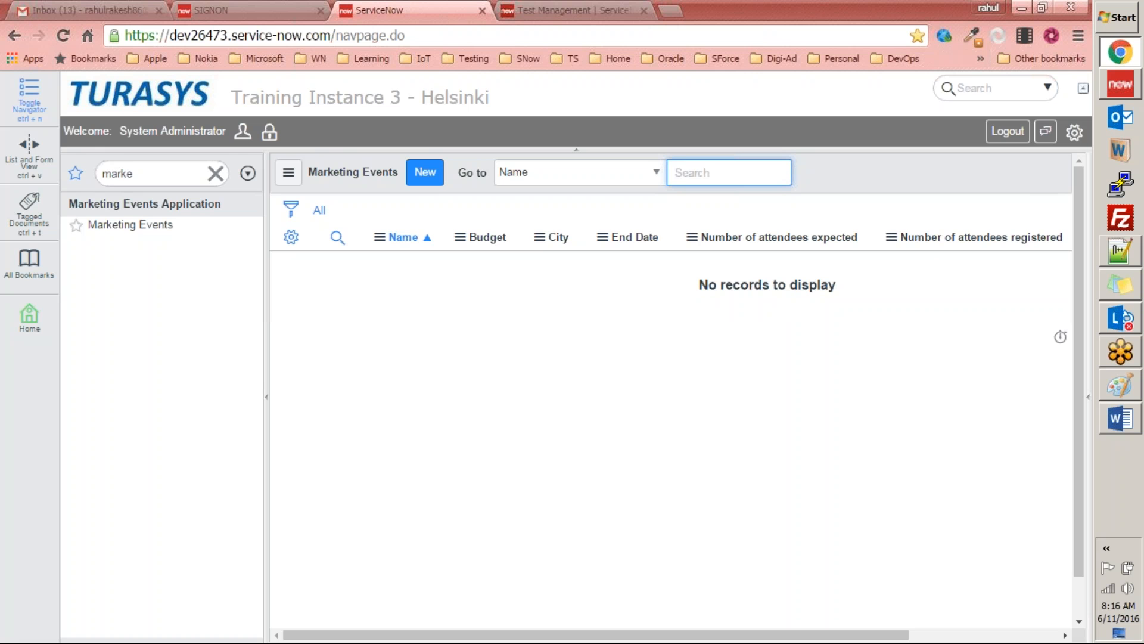
Step: Return to Studio and look through the Marketing Events table's columns down to the Controls section
key(alt+Tab)
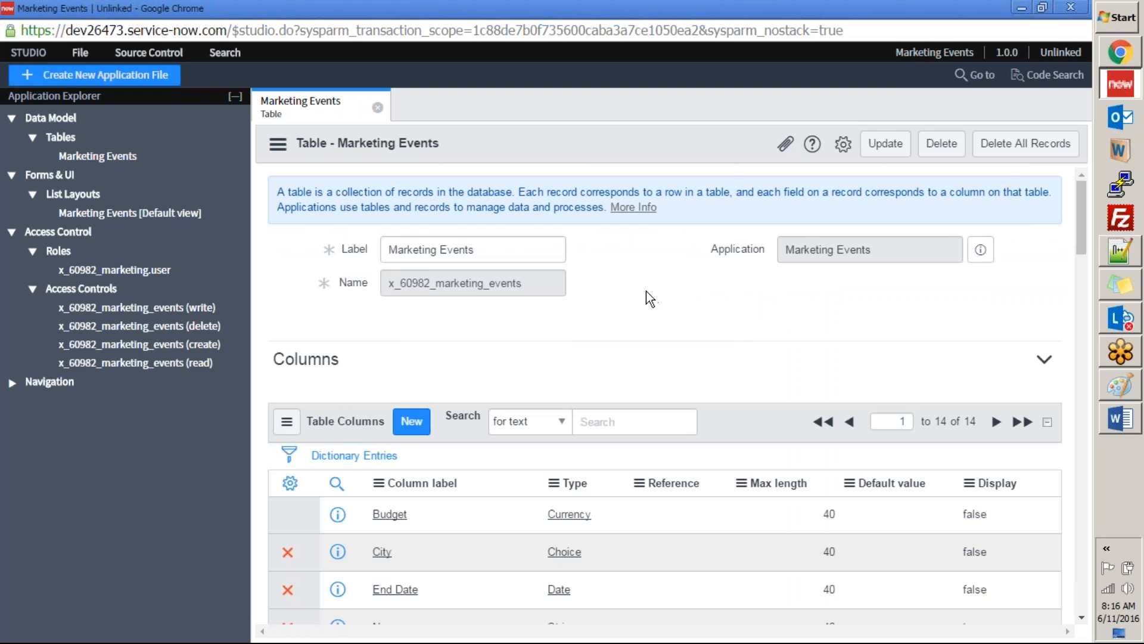
scroll(646, 290, down, 6)
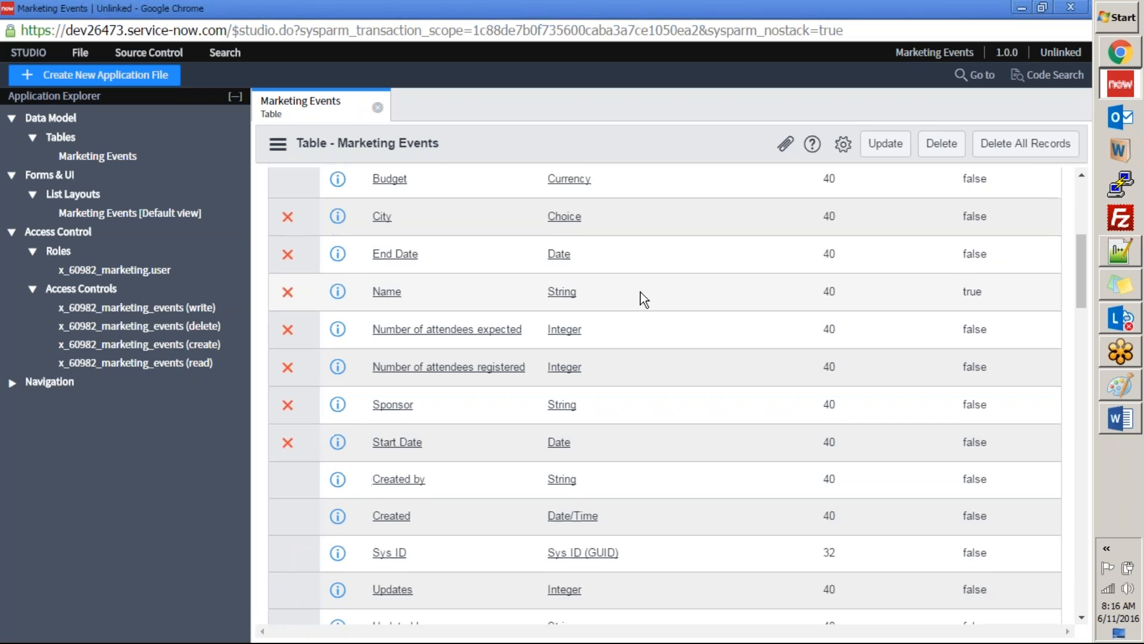
scroll(640, 298, down, 3)
scroll(418, 381, down, 1)
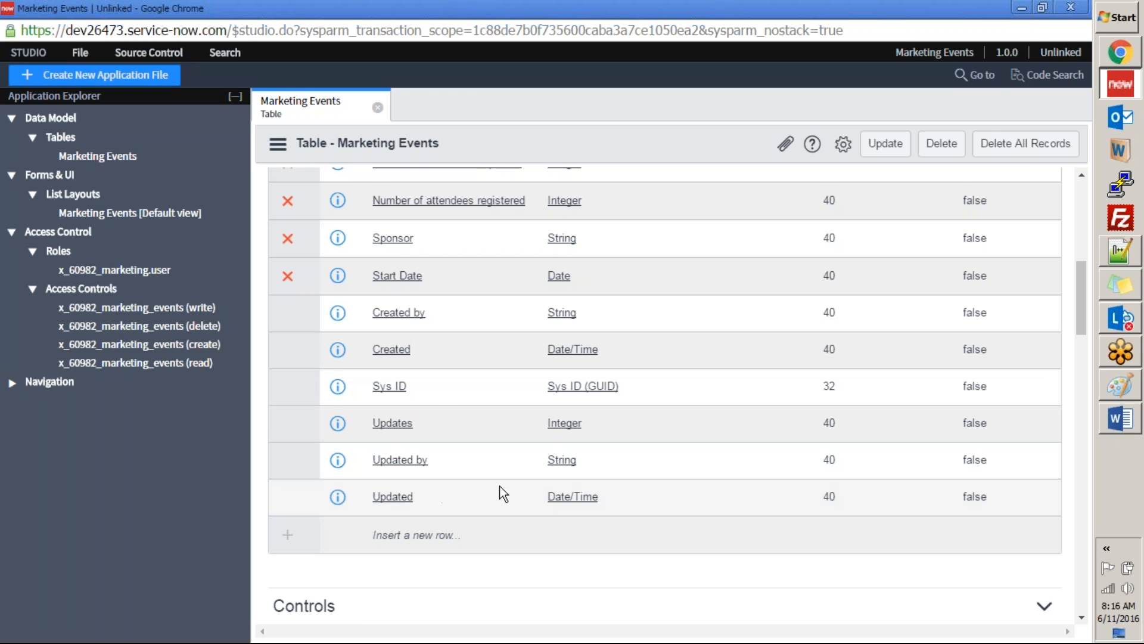
Step: In the main ServiceNow instance, start a new Marketing Events record and look through the form's fields, including the City options
scroll(489, 484, up, 1)
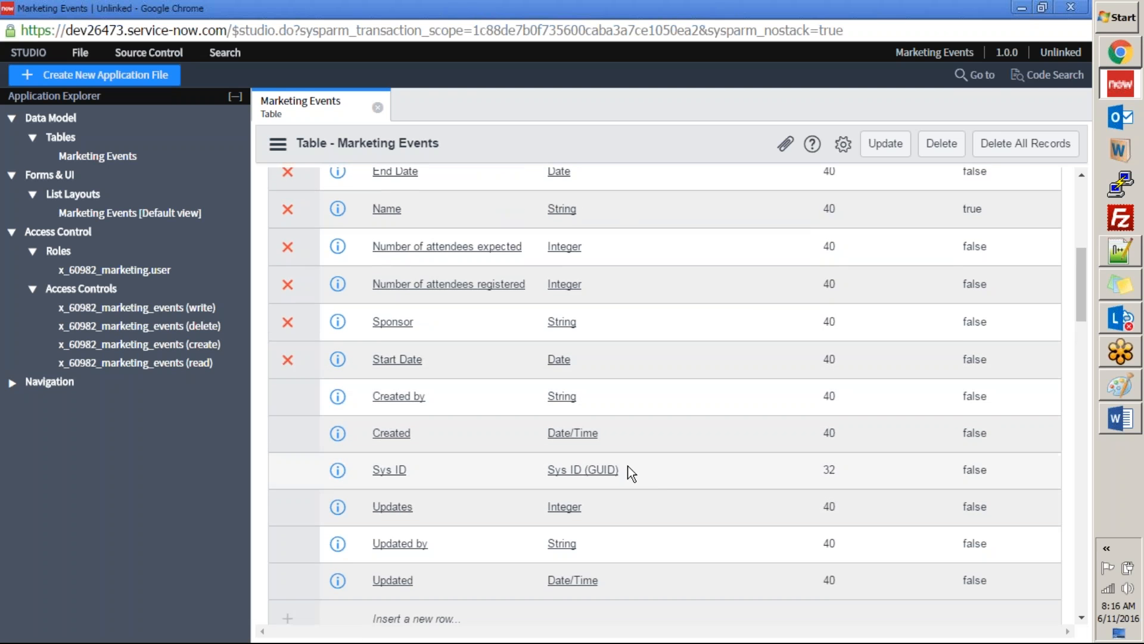
scroll(624, 464, up, 1)
key(alt+Tab)
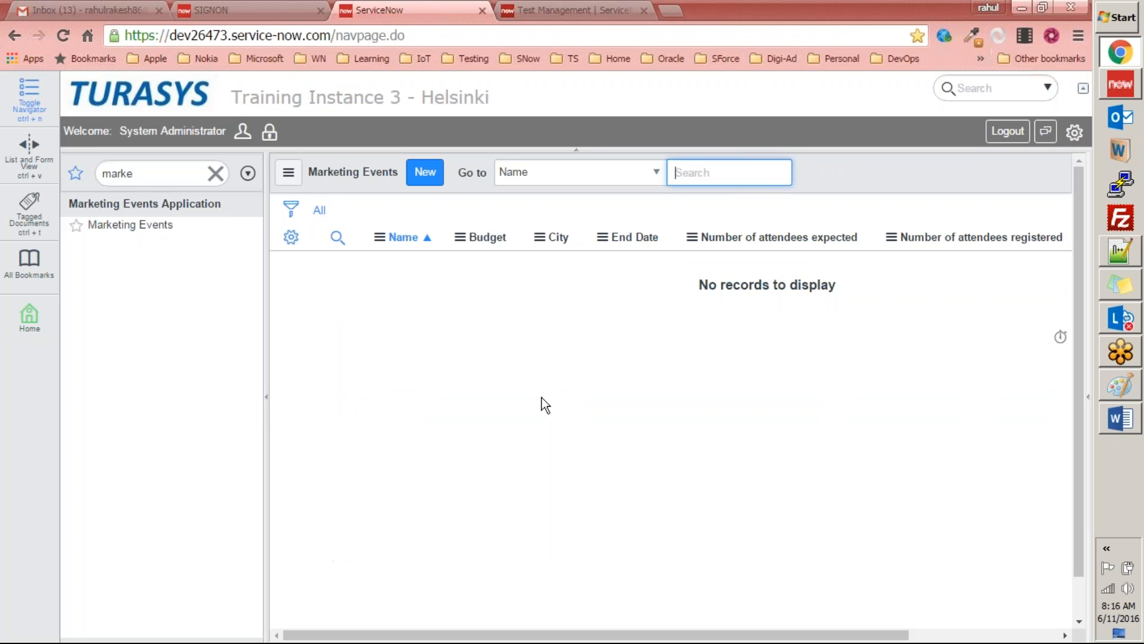
click(425, 172)
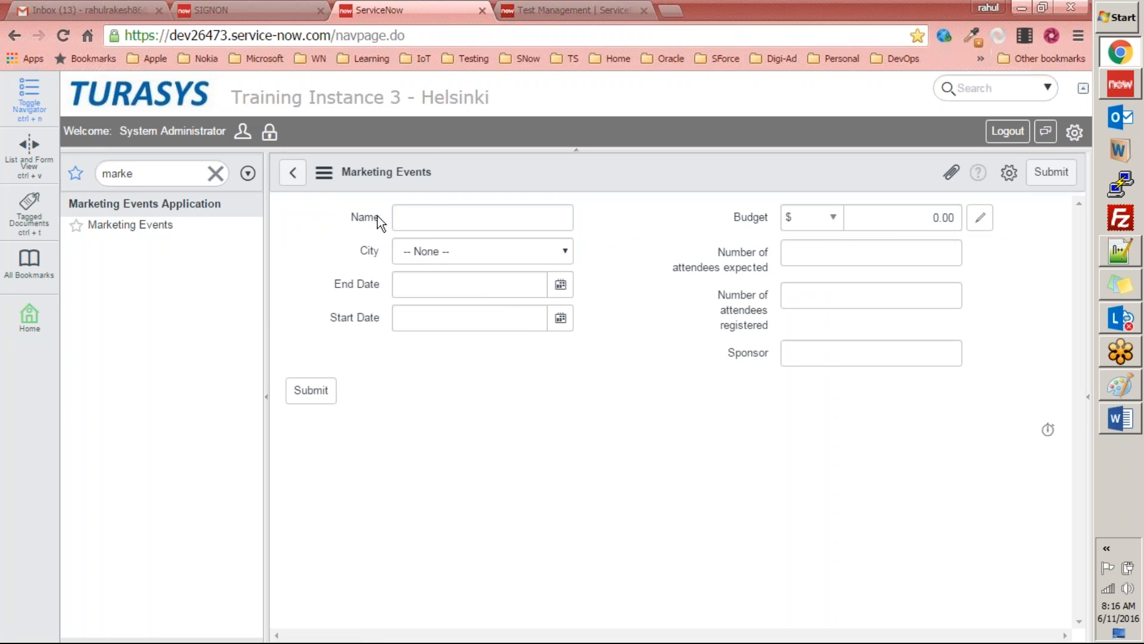
click(479, 221)
click(487, 253)
click(390, 315)
click(797, 352)
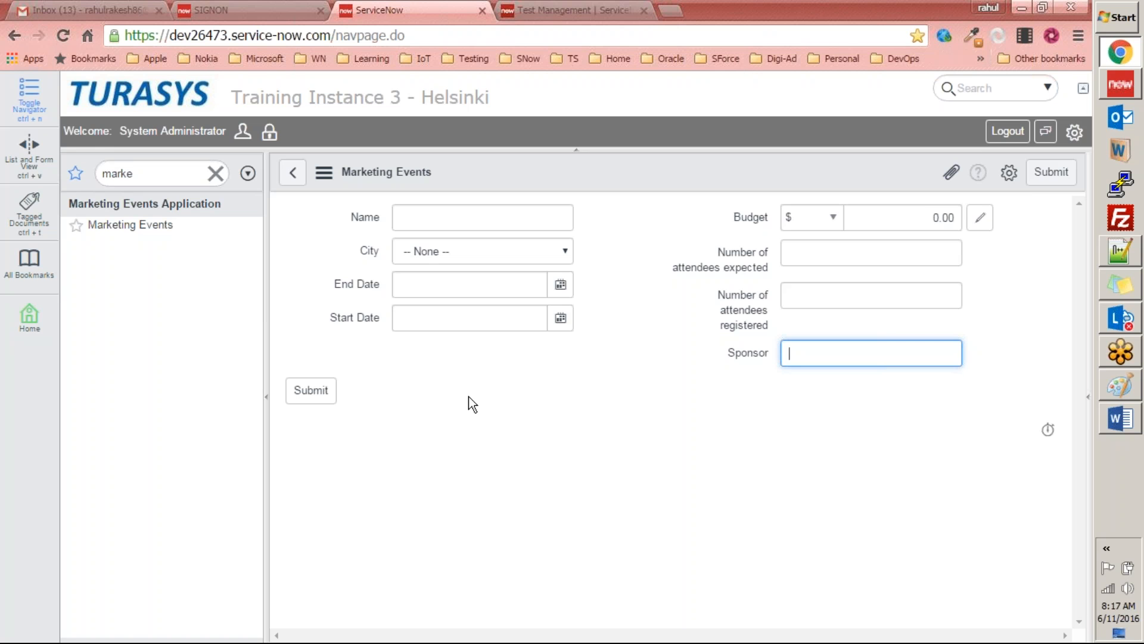
click(510, 255)
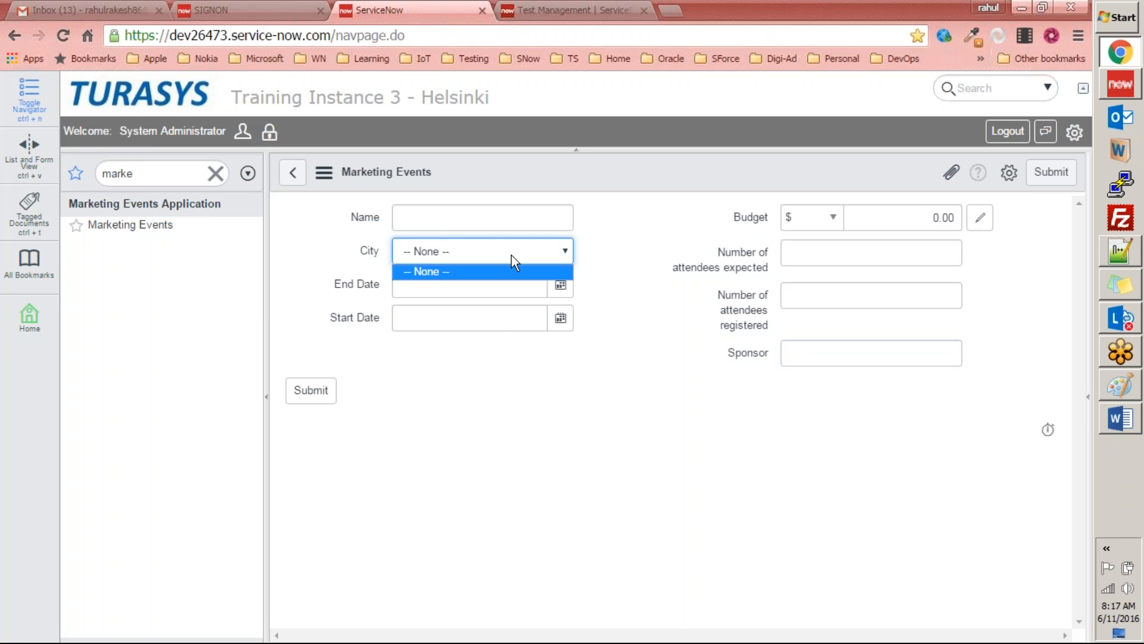
Step: Switch to Studio, open the City column's dictionary entry and look through it down to the Choices list
click(1121, 88)
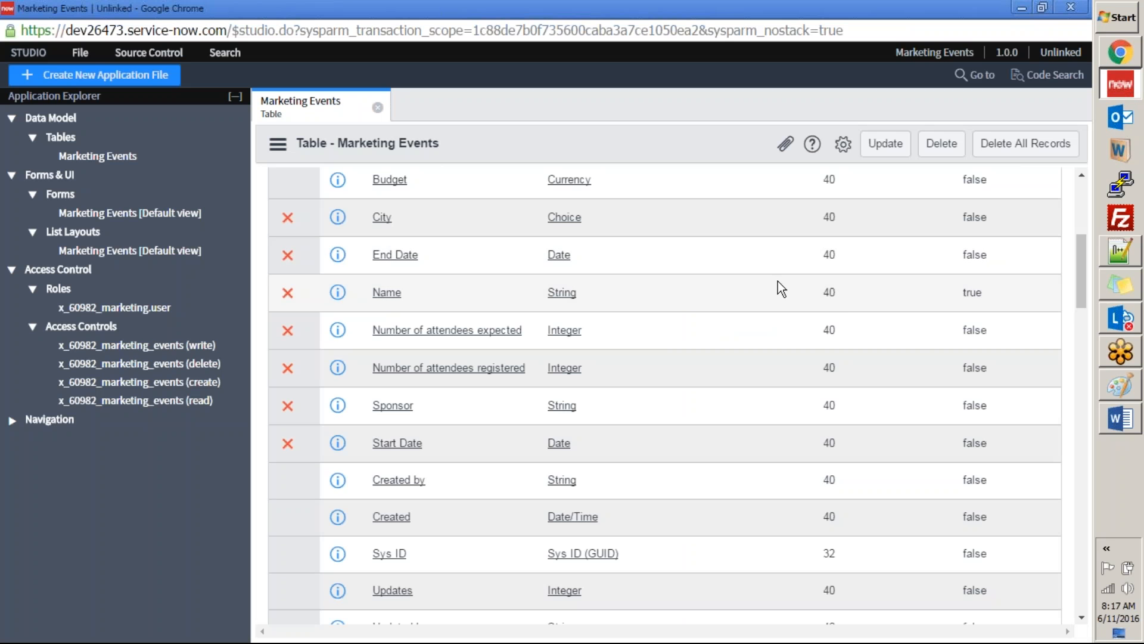
scroll(518, 277, up, 1)
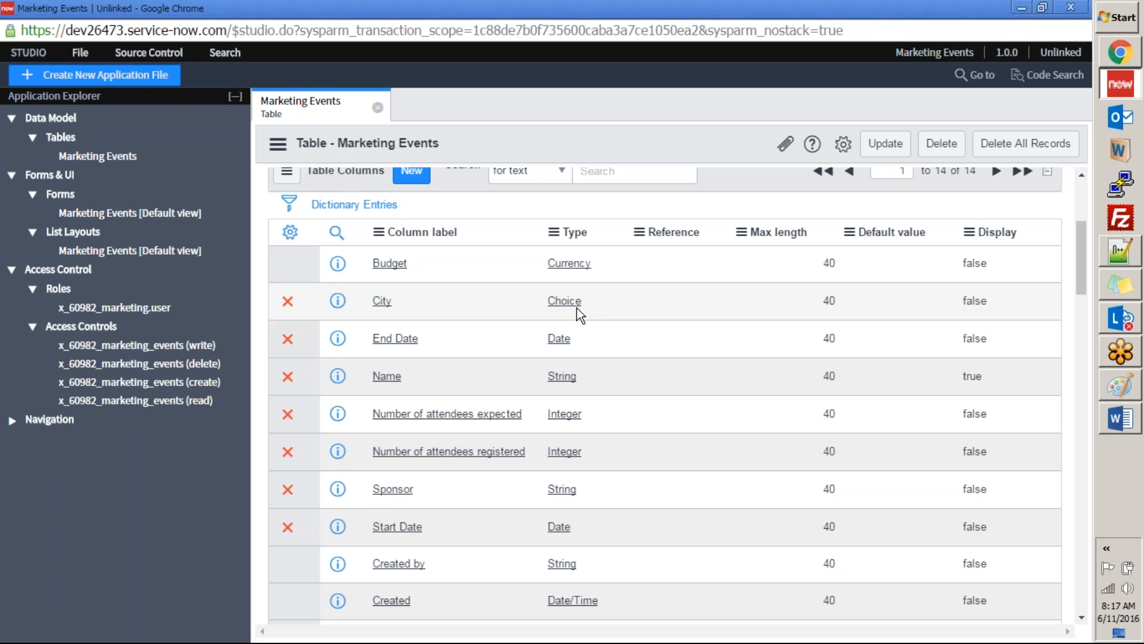
click(382, 301)
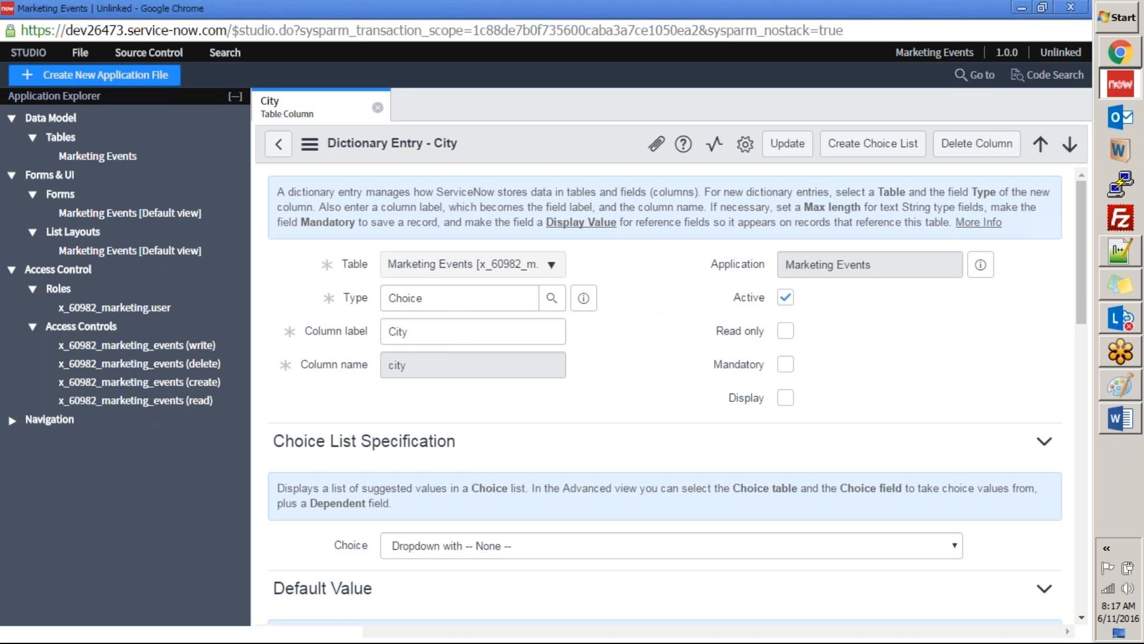
scroll(623, 283, down, 5)
scroll(623, 284, down, 3)
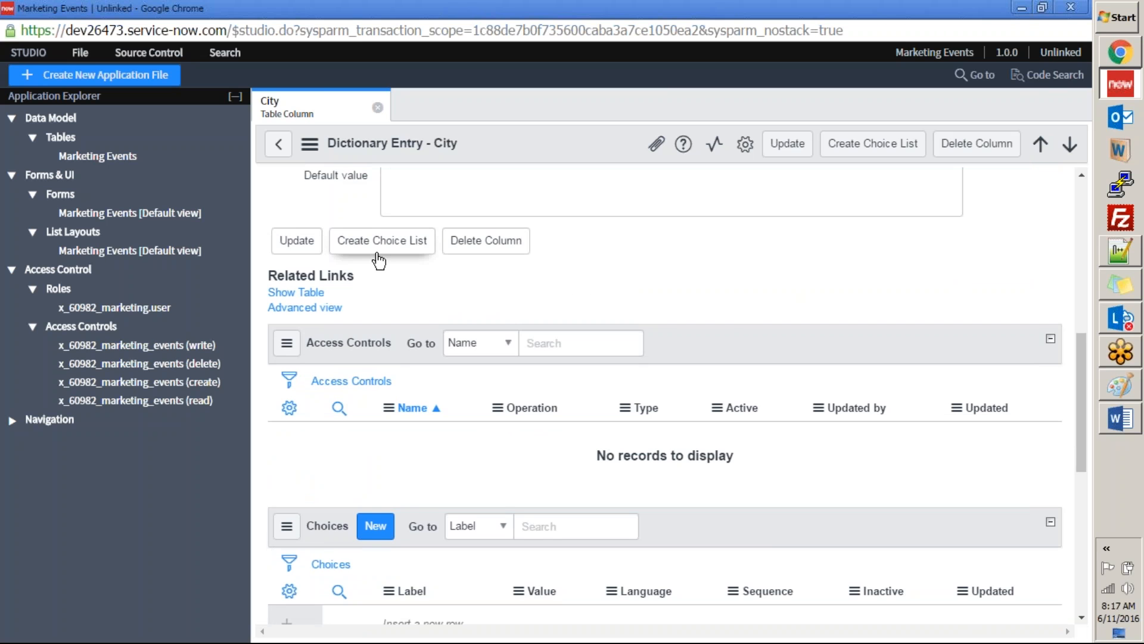
Step: Return to the new Marketing Events form in the instance and open the choice configuration of the City field
key(alt+Tab)
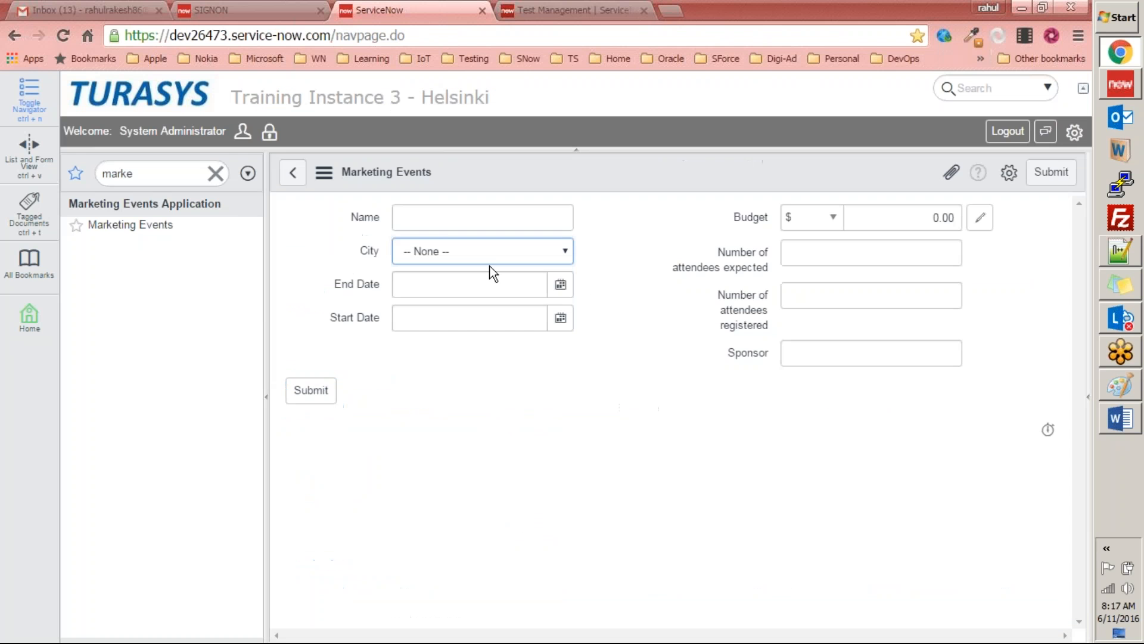
right_click(365, 250)
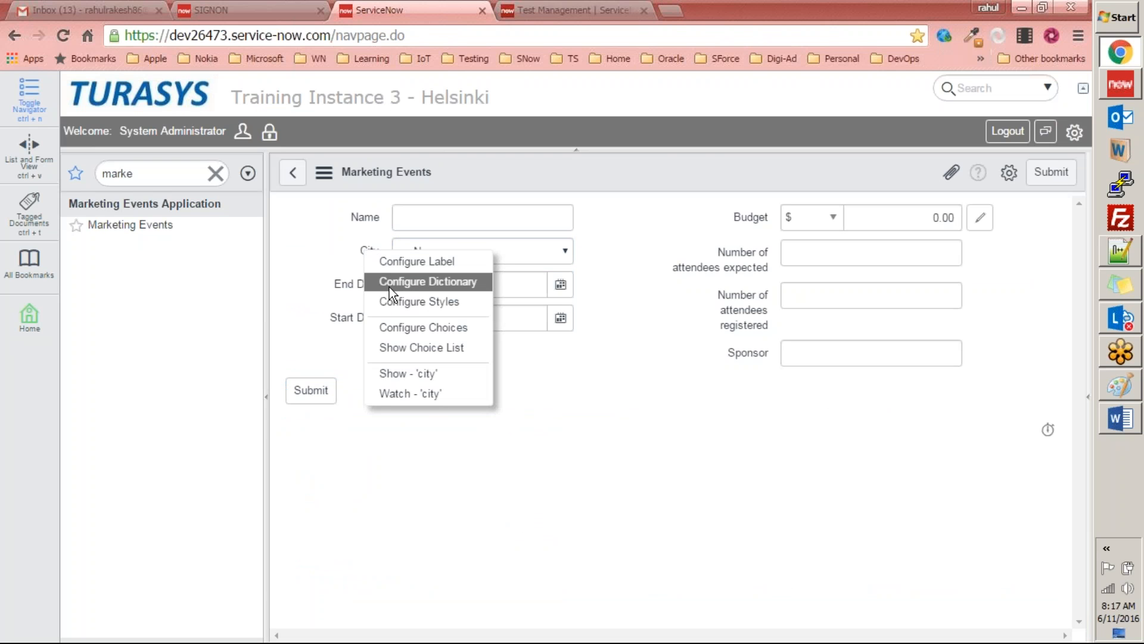
click(416, 337)
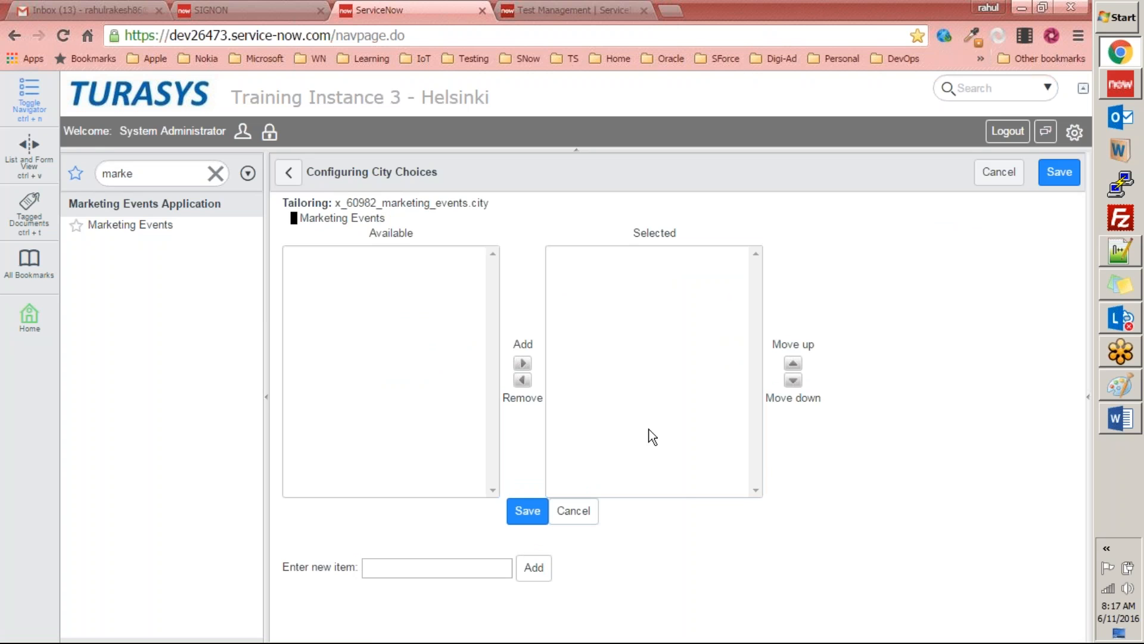
Step: Look up the required cities under exercise 7 in the Word document and add New Delhi to the City choices
click(1121, 420)
scroll(838, 373, down, 15)
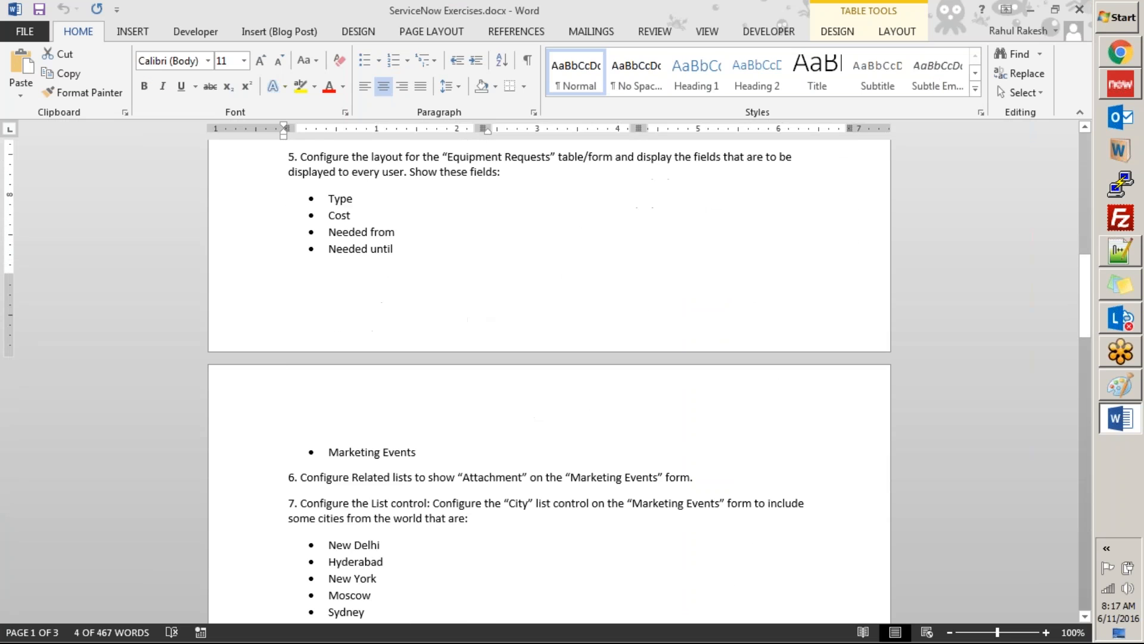
scroll(668, 364, down, 9)
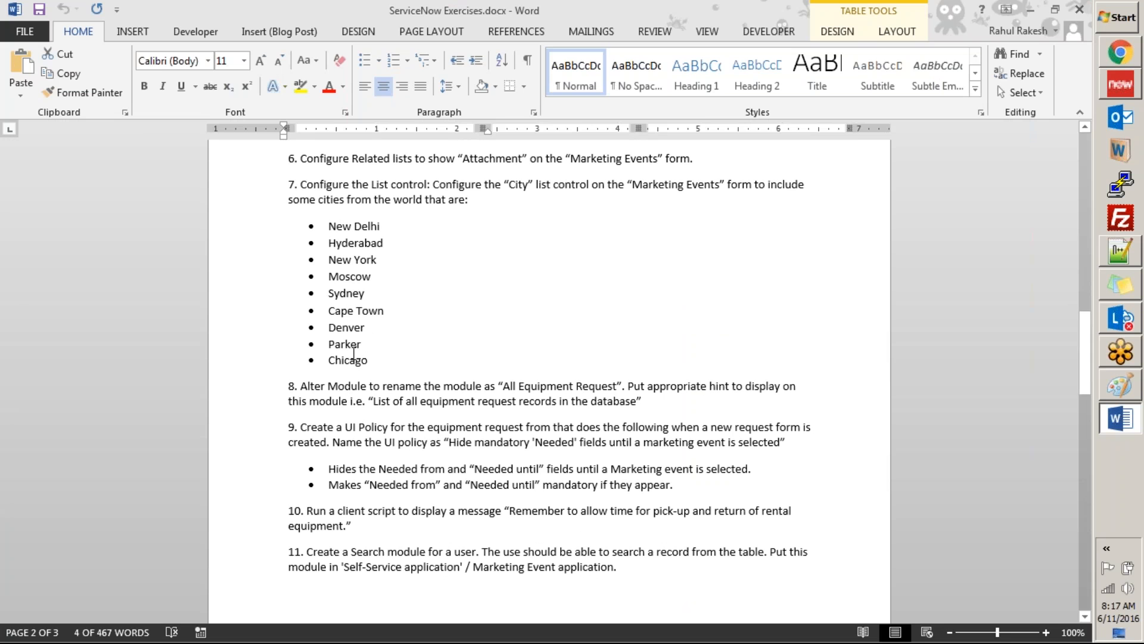
key(alt+Tab)
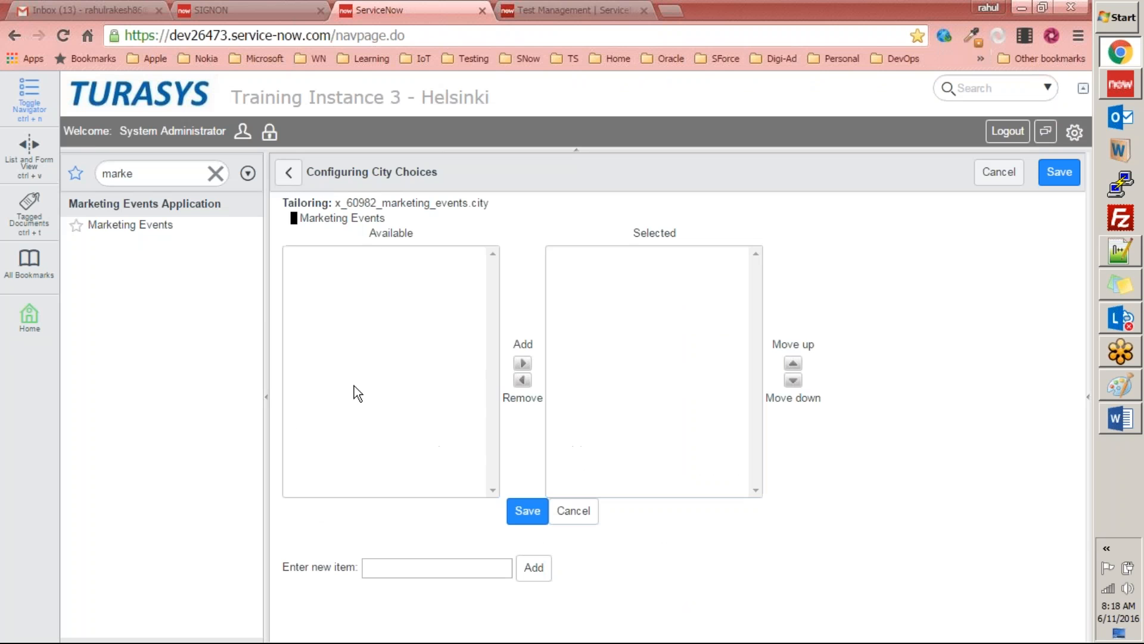
click(402, 567)
text(New Delhi)
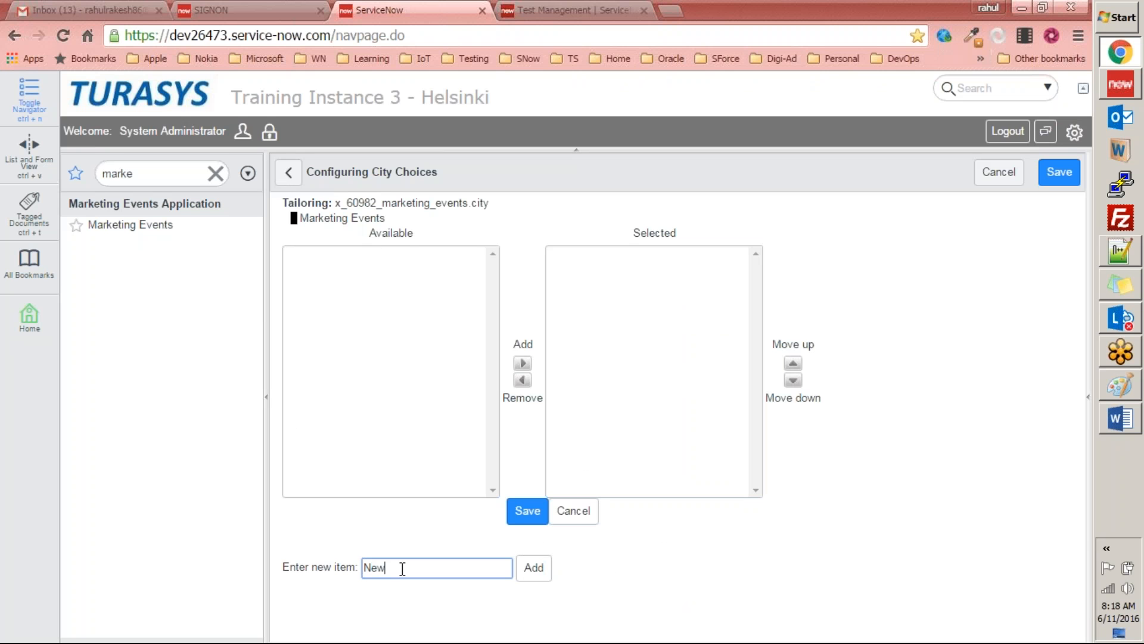
click(533, 569)
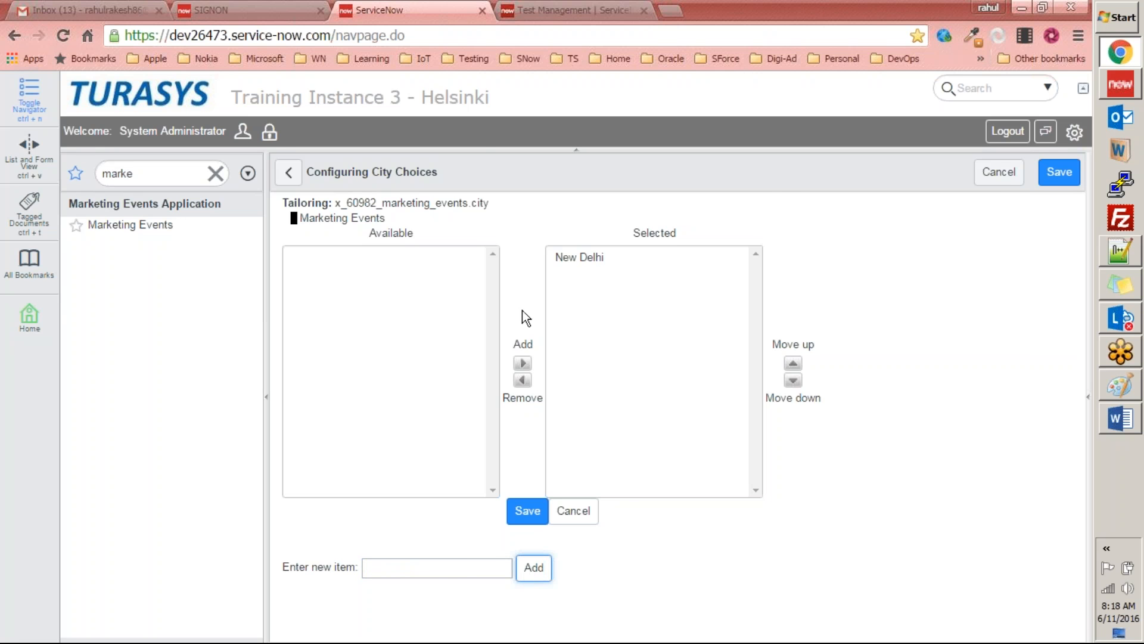
Step: Copy Hyderabad from the Word document's city list and add it to the City choices without the bullet character
key(alt+Tab)
double_click(361, 243)
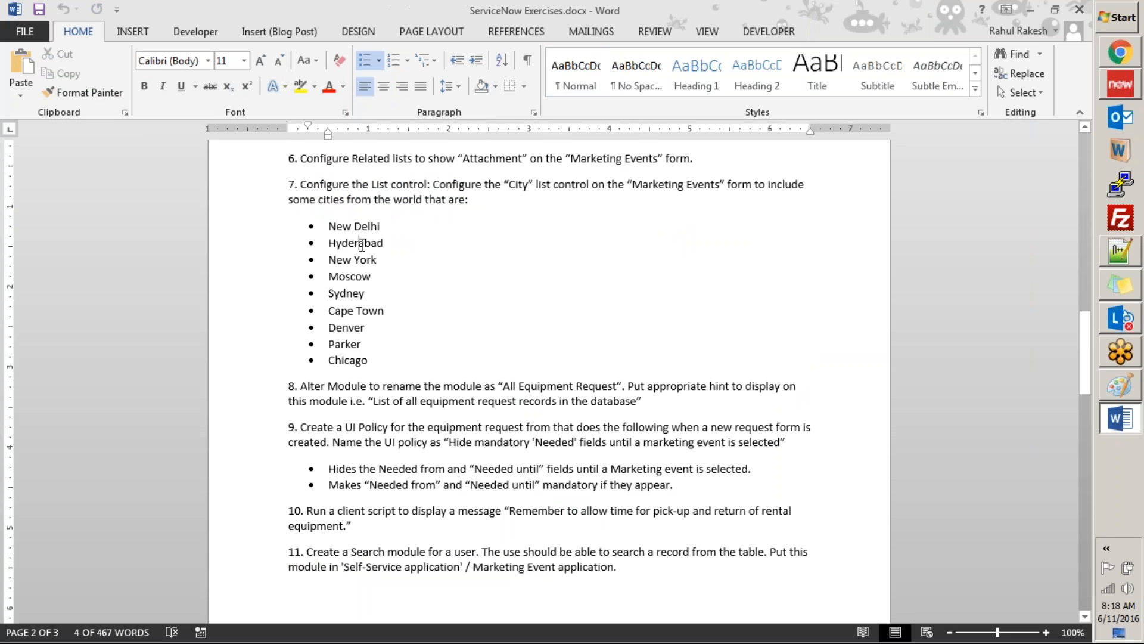
key(ctrl+c)
key(alt+Tab)
click(393, 562)
key(ctrl+v)
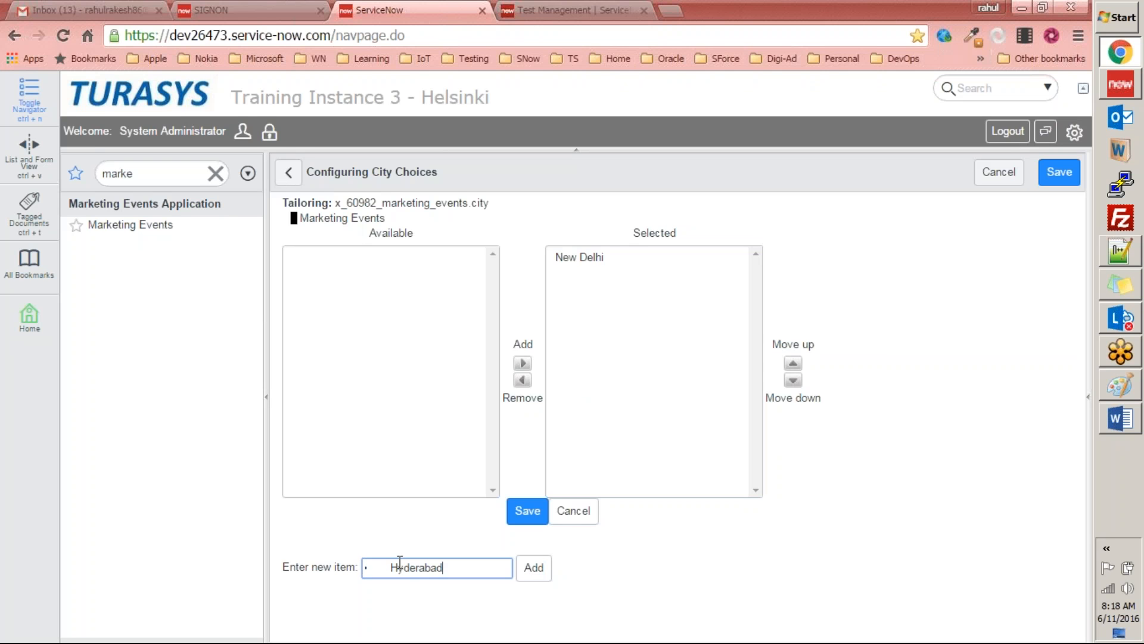
key(Delete)
key(Delete)
key(Delete)
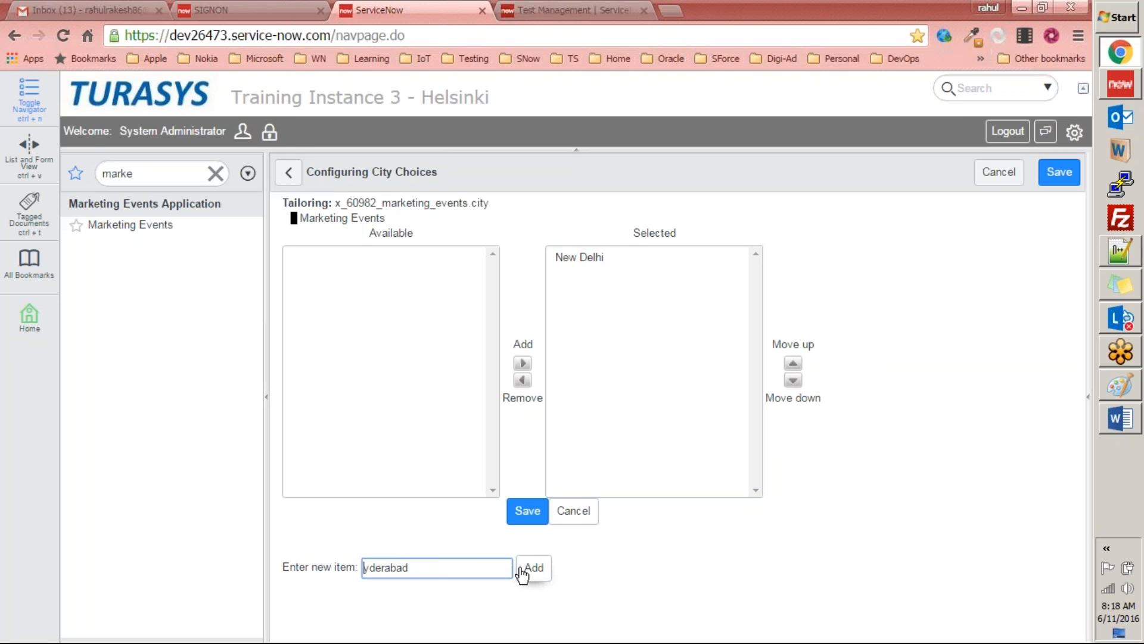
text(H)
click(534, 568)
Step: Add Washington as a new item in the City choices
click(445, 567)
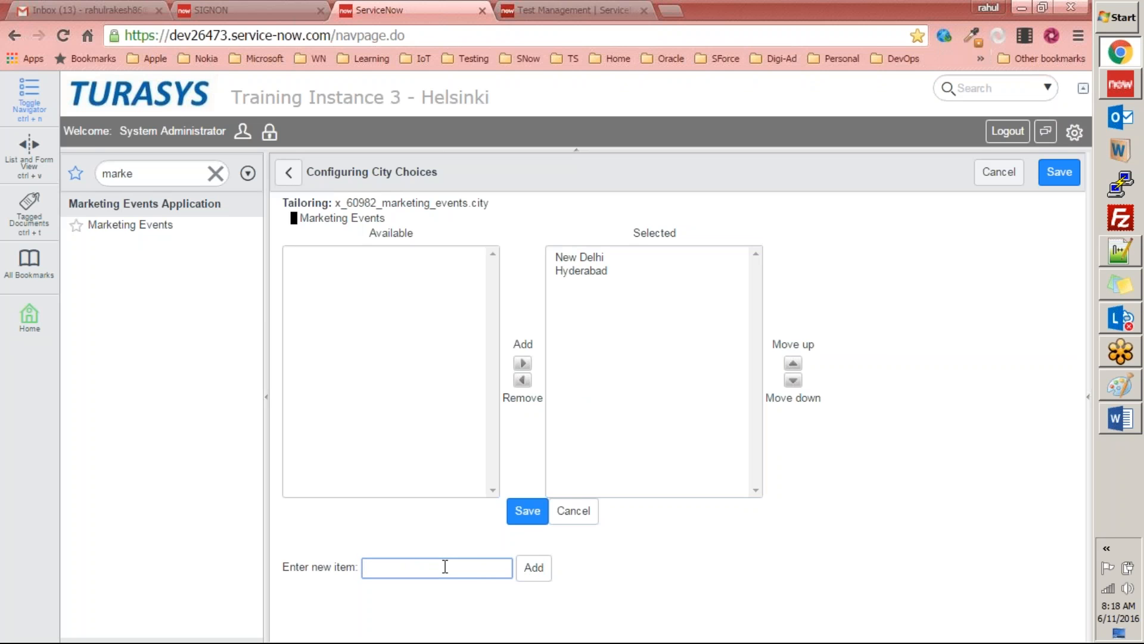
text(D)
key(BackSpace)
text(Washington)
click(532, 569)
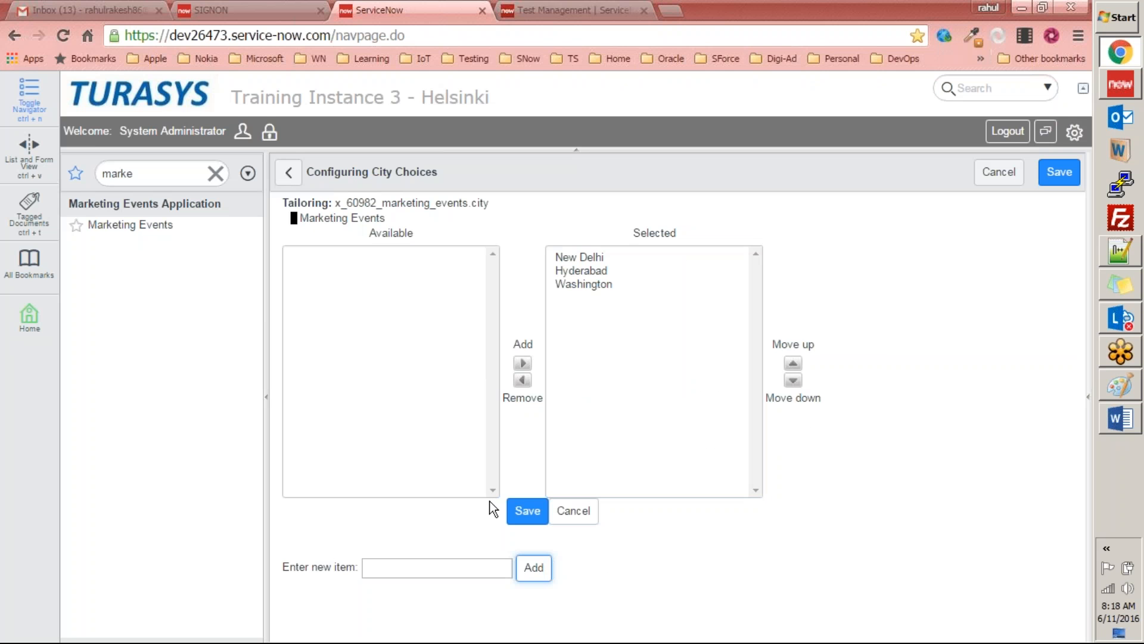
Step: Add New York as a new item in the City choices
click(431, 567)
text(new)
key(BackSpace)
key(BackSpace)
key(BackSpace)
key(BackSpace)
text(New York)
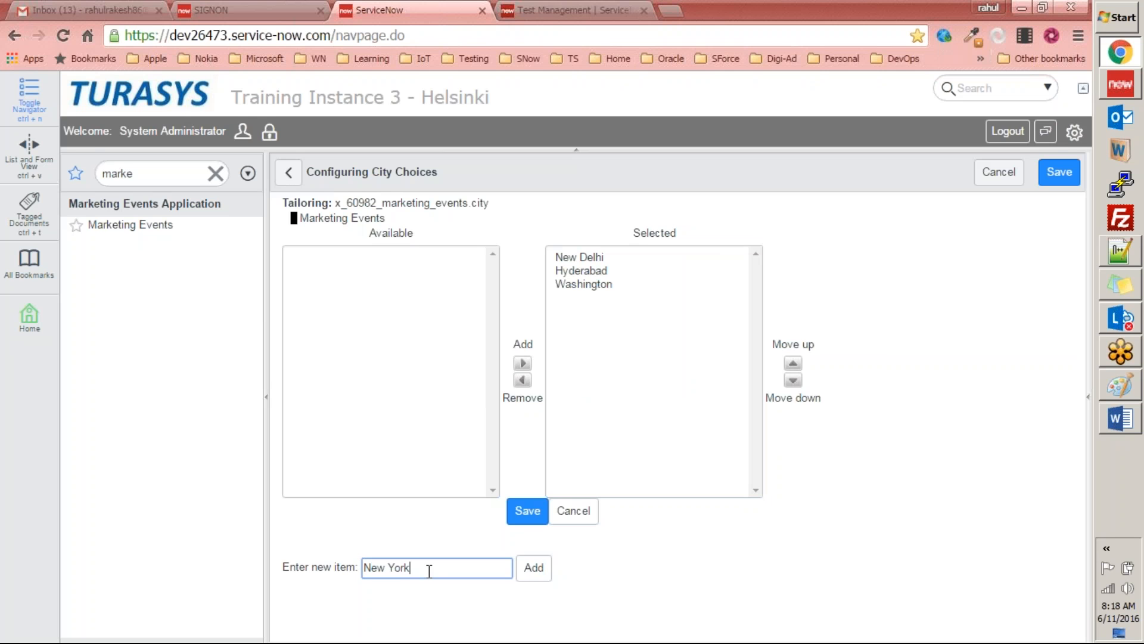
click(543, 569)
Step: Add Sydney and London as new items in the City choices
click(408, 564)
text(Sy)
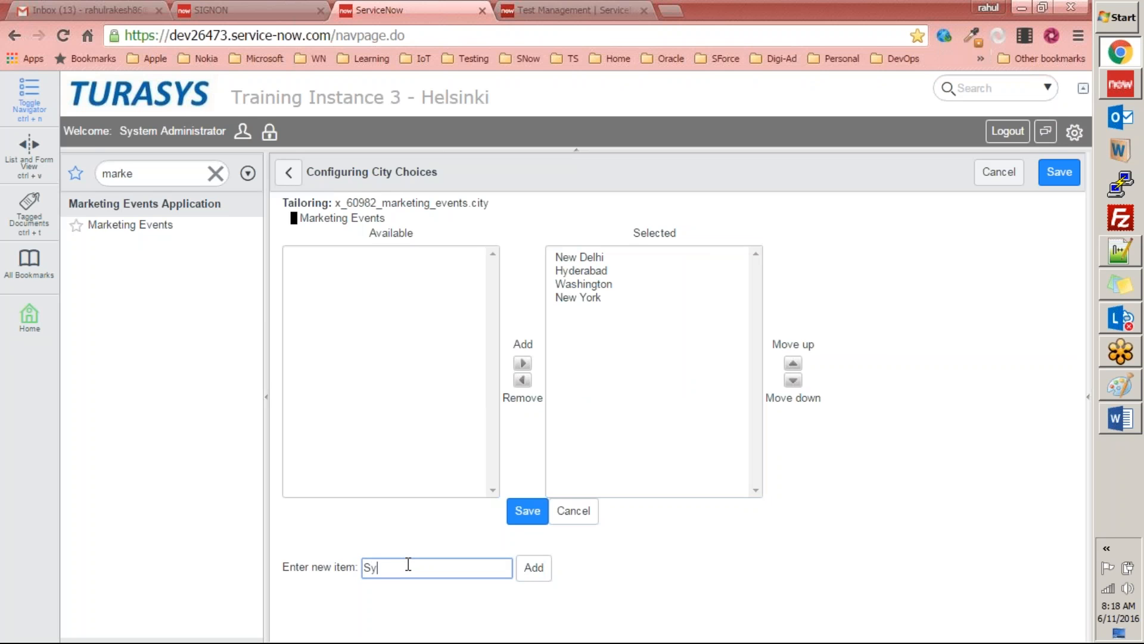
text(dney)
click(534, 567)
click(435, 567)
text(London)
click(534, 569)
Step: Add Denver and Parker as new items in the City choices
click(366, 567)
text(Denver)
click(534, 569)
click(414, 567)
click(534, 567)
click(452, 568)
text(Parket)
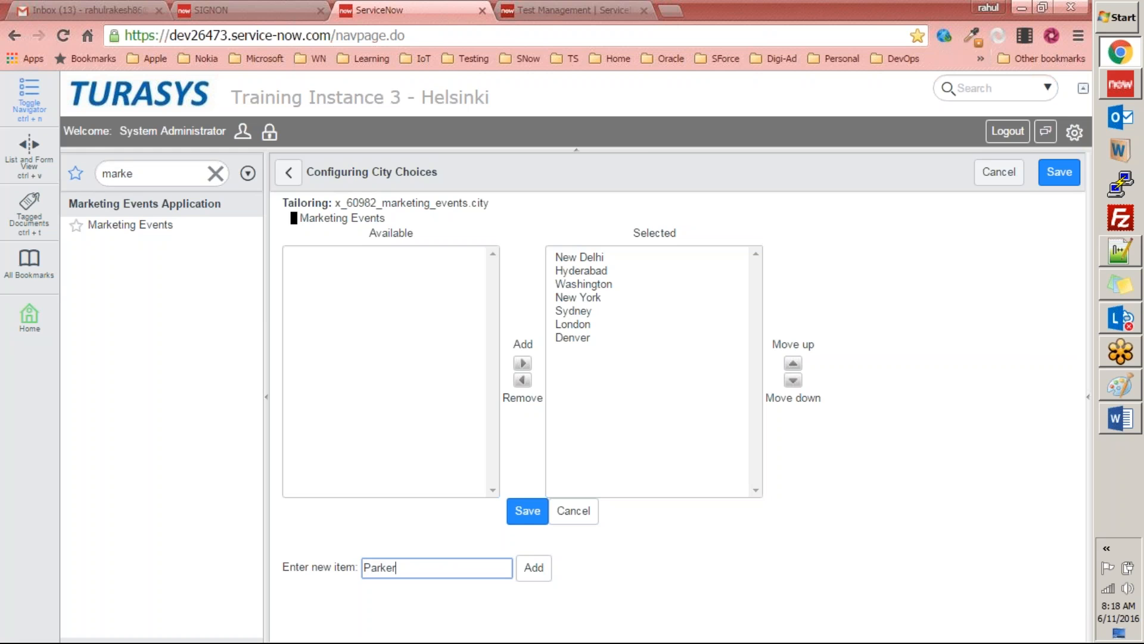
click(534, 567)
Step: Recheck the city list in the Word document, add Chicago to the City choices and save the configuration
key(alt+Tab)
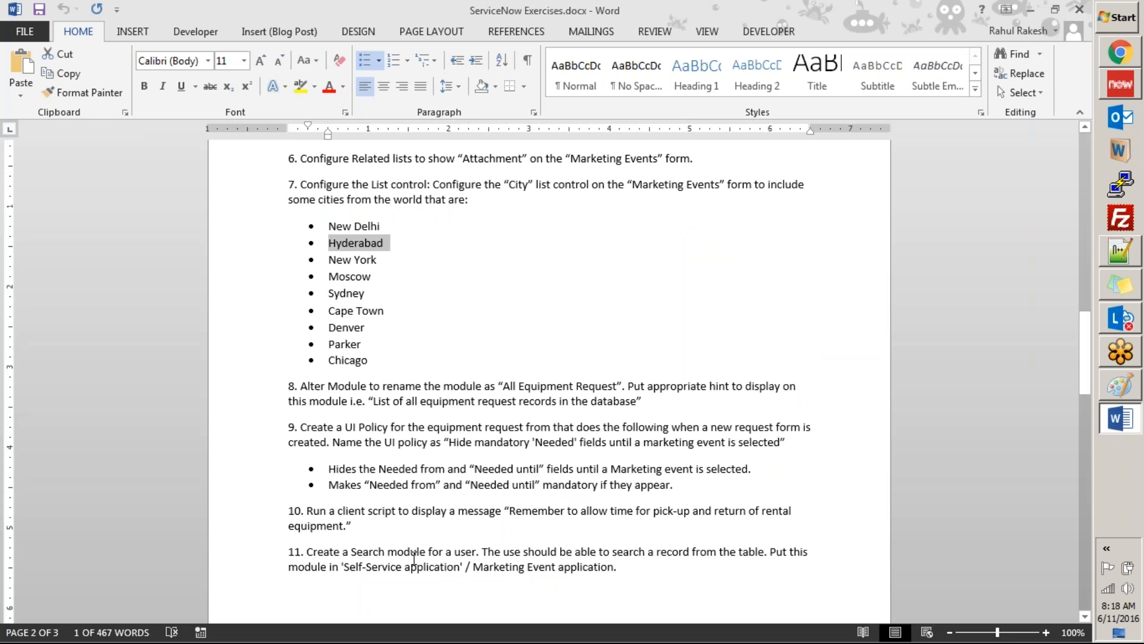
key(alt+Tab)
click(410, 563)
text(C)
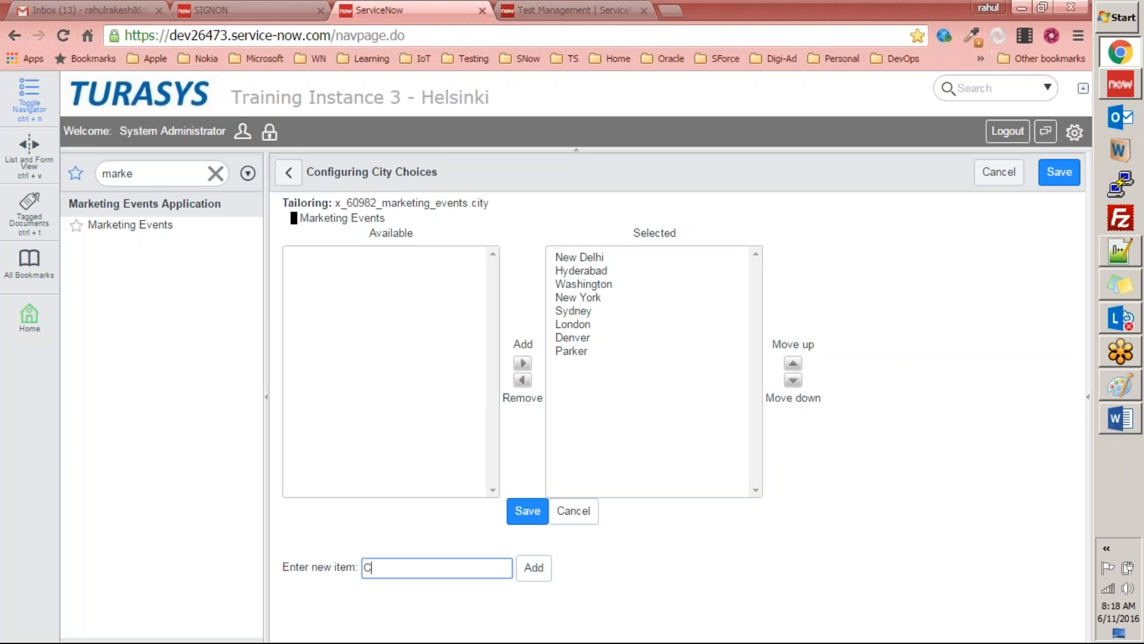
text(hicago)
click(530, 569)
click(435, 566)
click(521, 511)
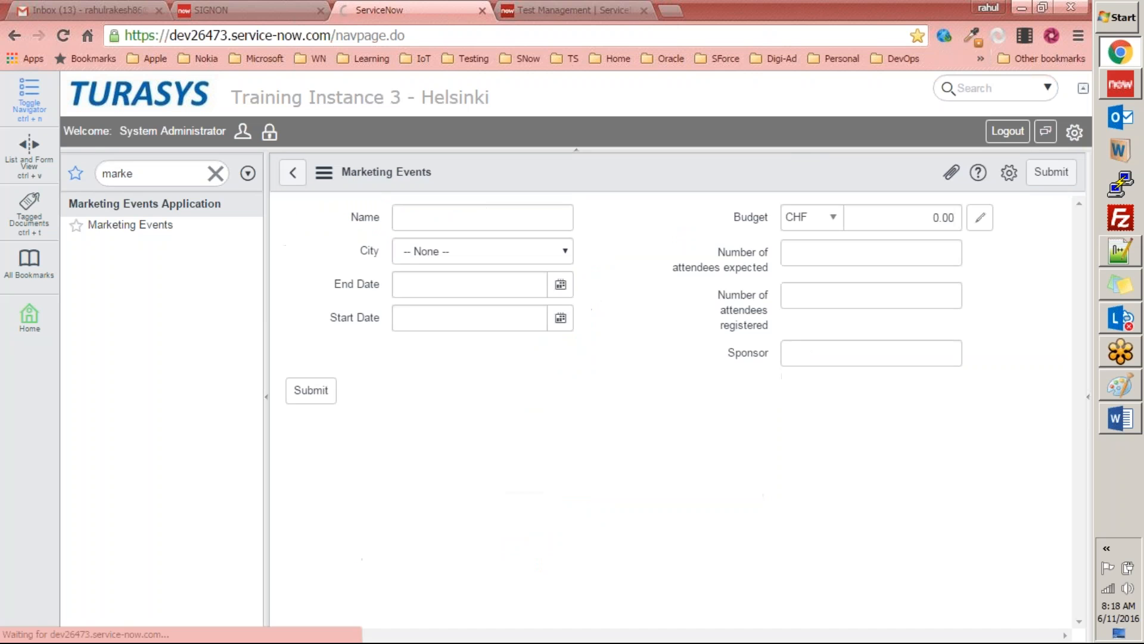
Step: Check the City options on the Marketing Events form and in its choice configuration, leaving the field at None
click(514, 253)
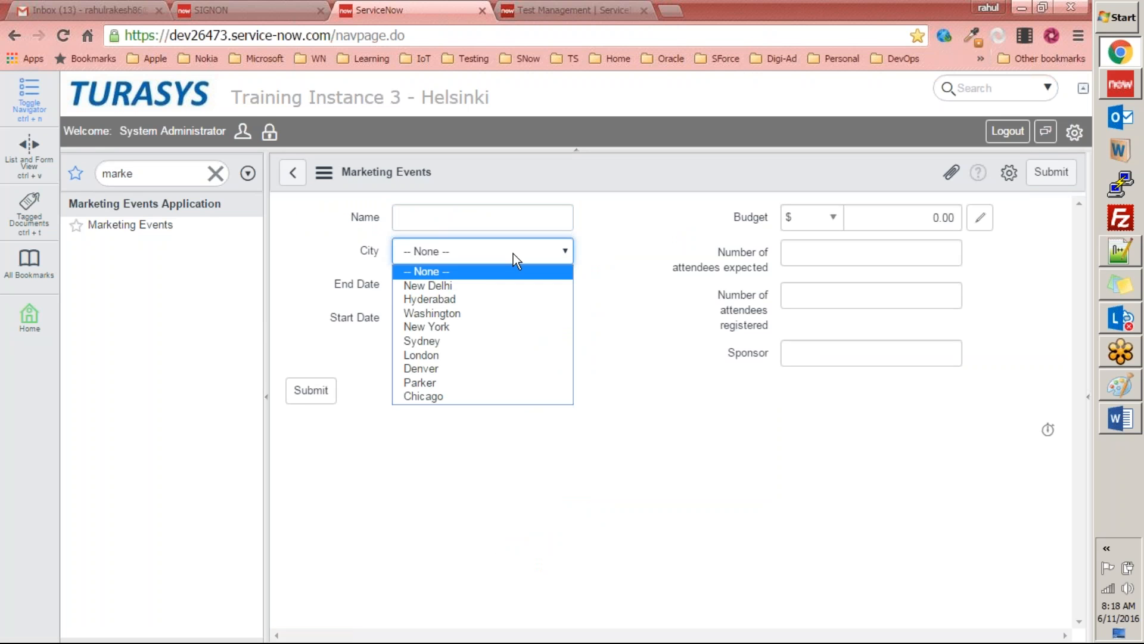
click(698, 337)
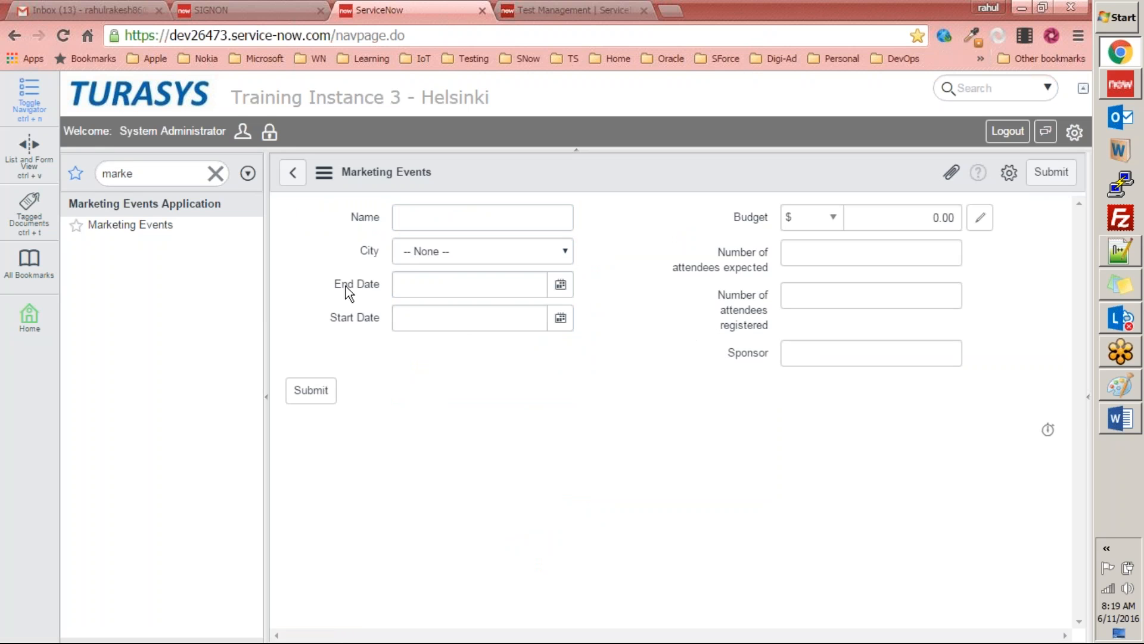
right_click(363, 251)
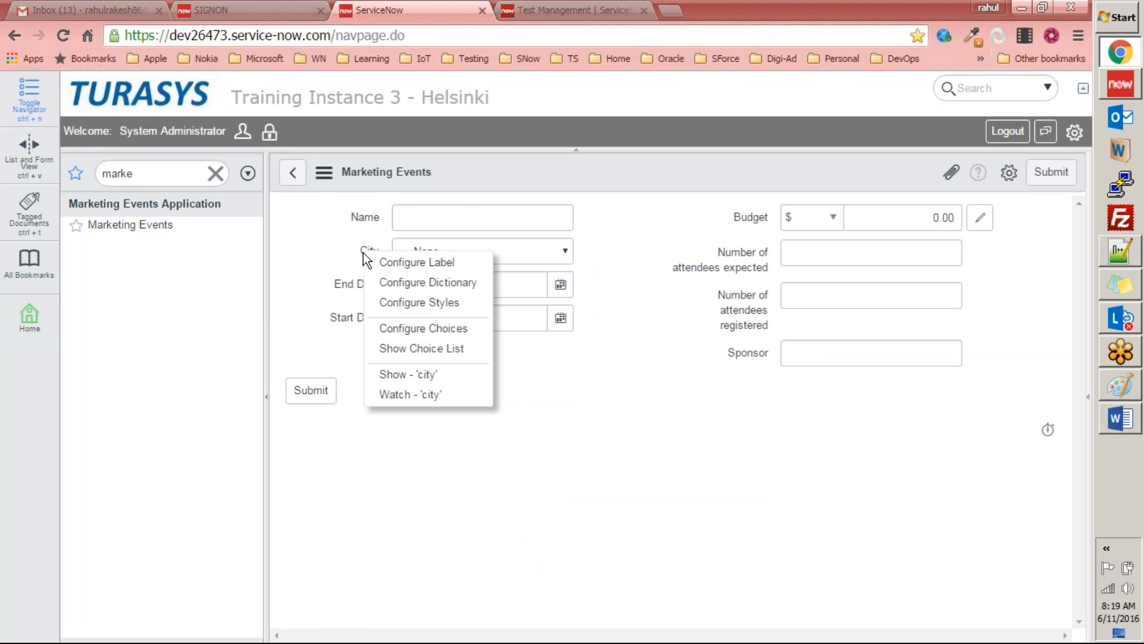
click(382, 330)
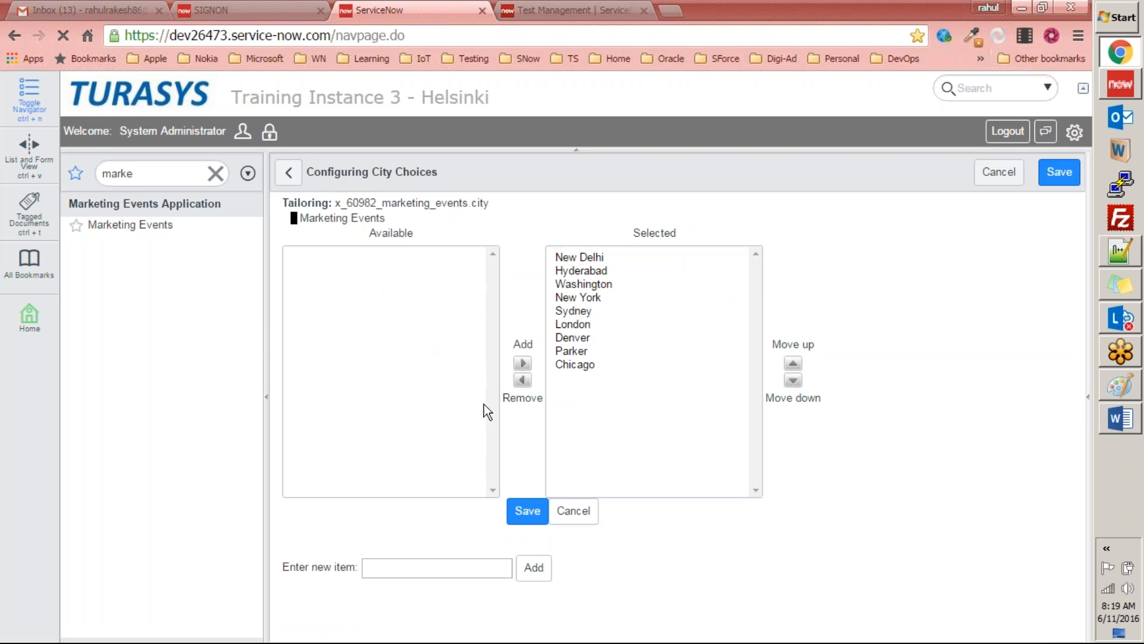
click(289, 173)
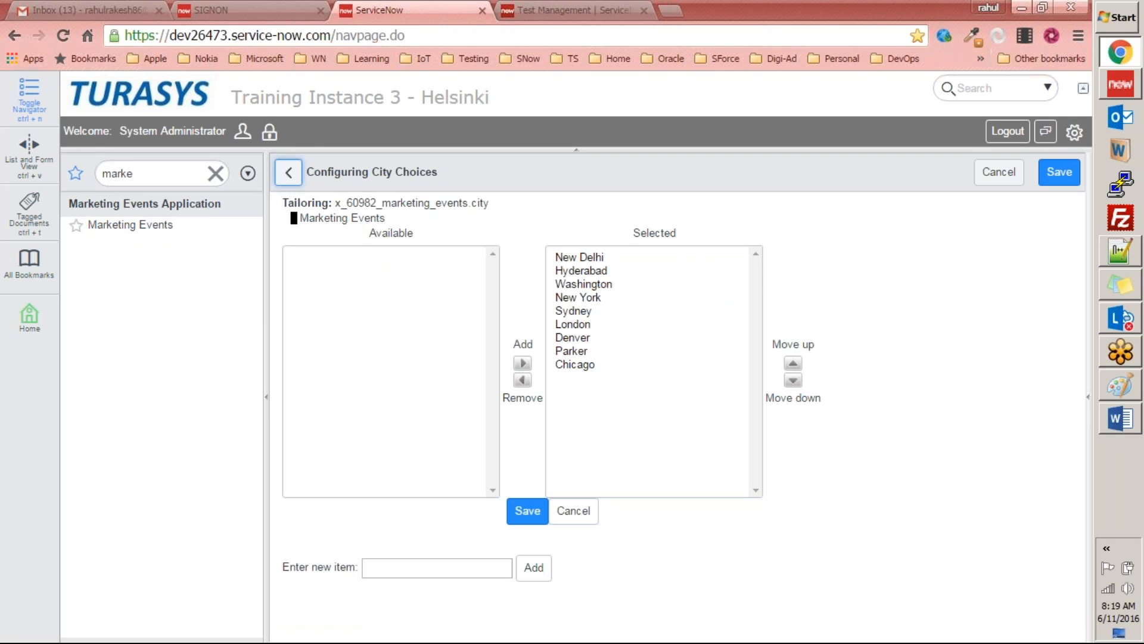
click(492, 257)
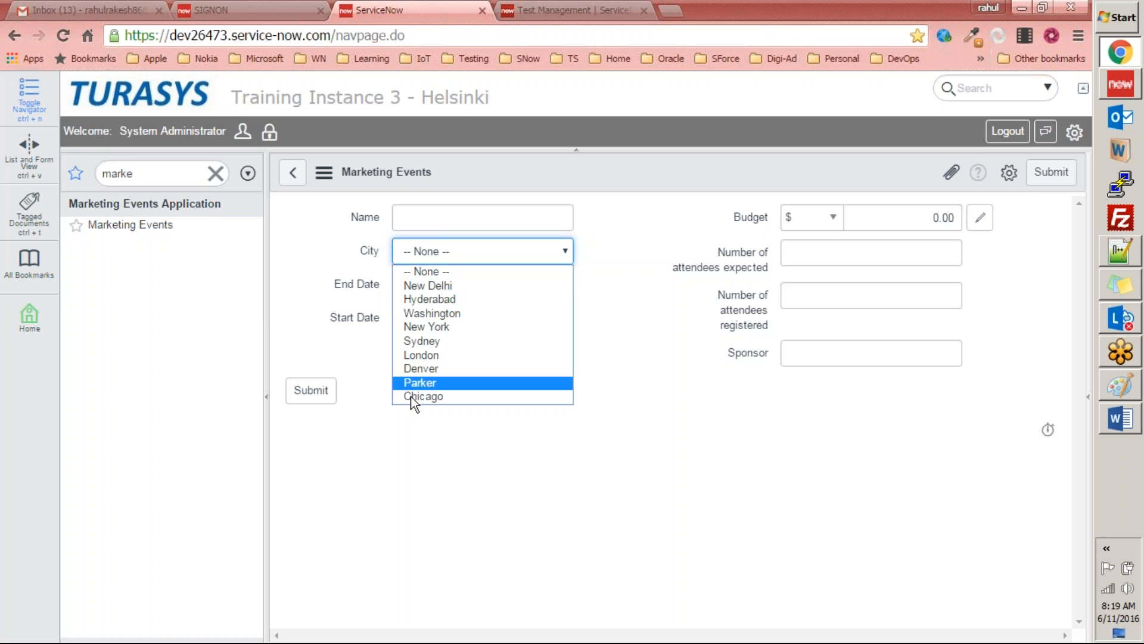
click(617, 385)
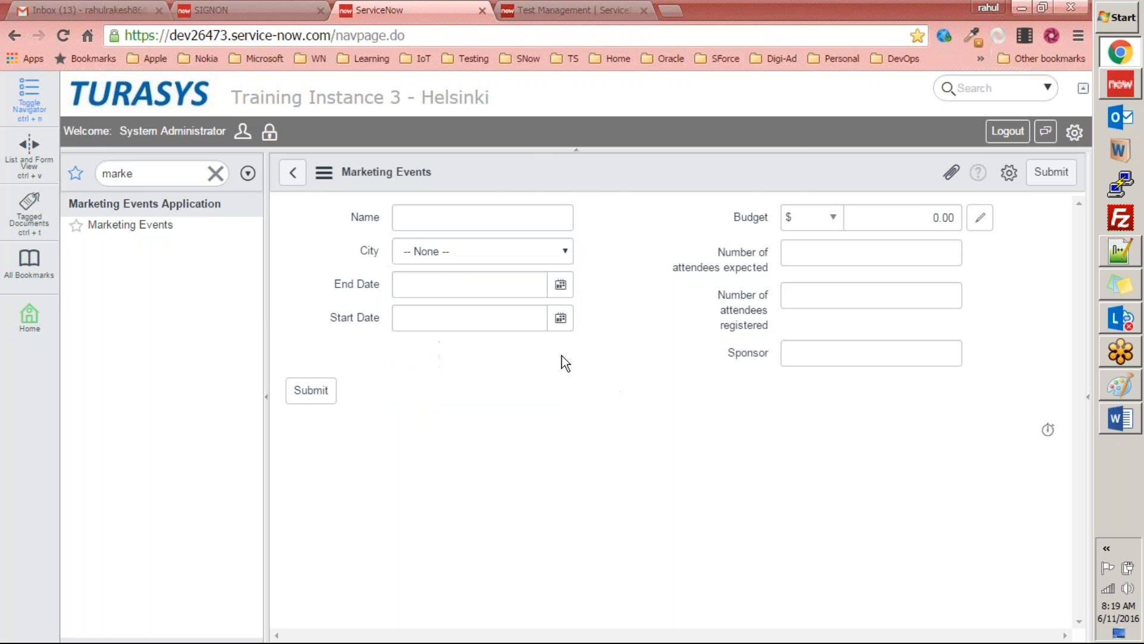
Step: Switch to Studio and create the choice list from the City dictionary entry
key(alt+Tab)
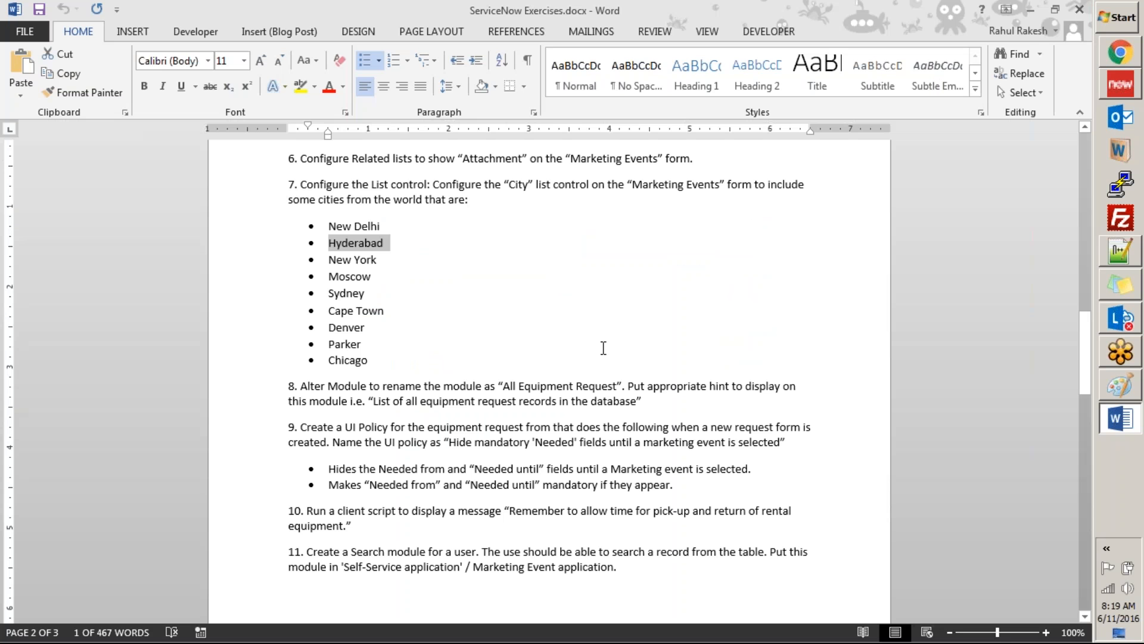
key(alt+Tab)
click(1130, 90)
scroll(361, 332, up, 5)
scroll(390, 324, down, 5)
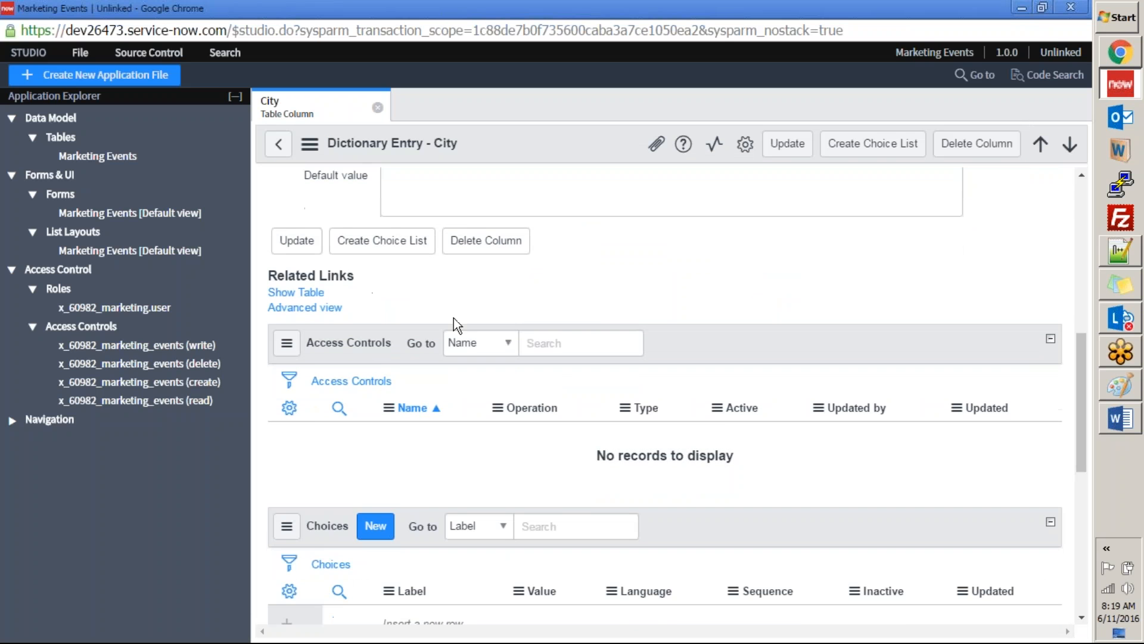
scroll(453, 325, up, 5)
scroll(394, 382, down, 3)
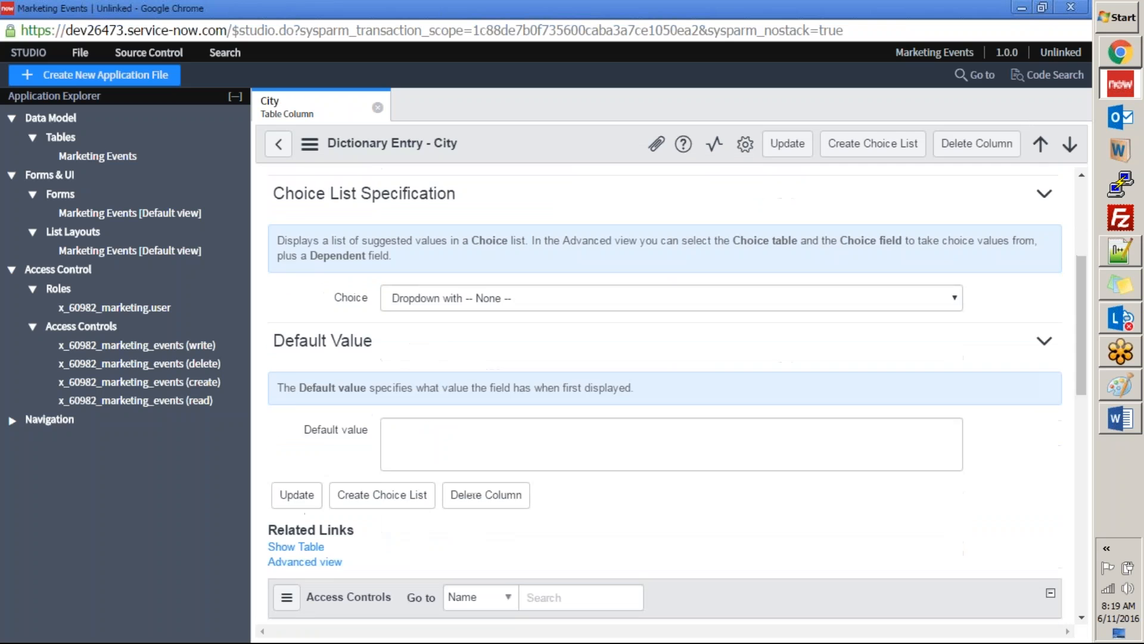
scroll(381, 341, down, 3)
click(383, 338)
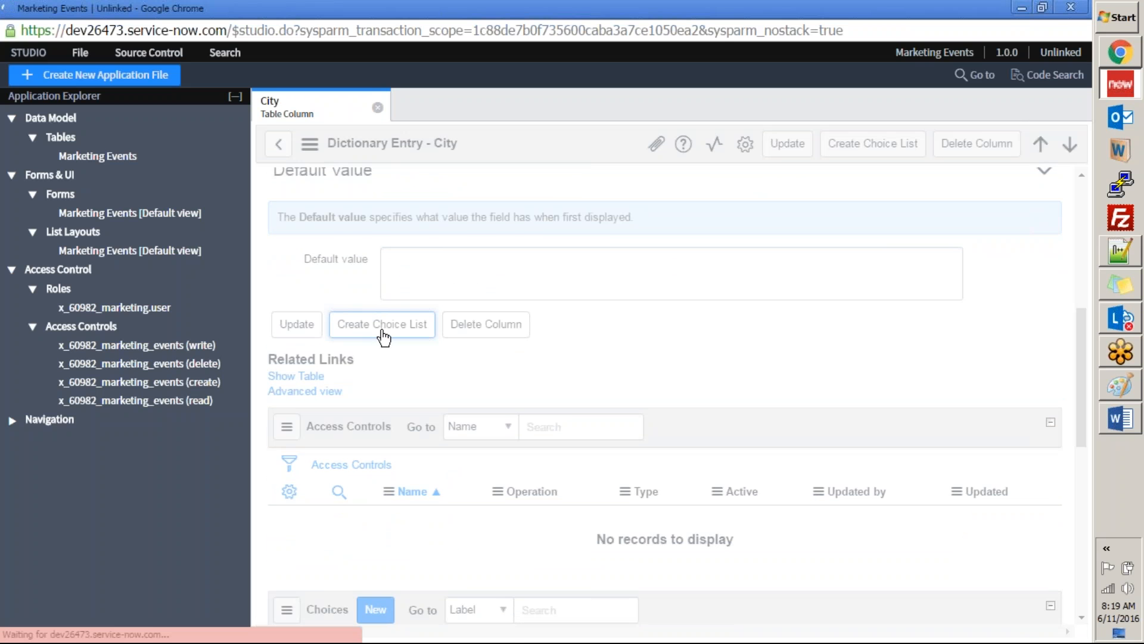
Step: Insert a new row labelled Phoenix at the end of City's Choices related list
scroll(558, 407, down, 5)
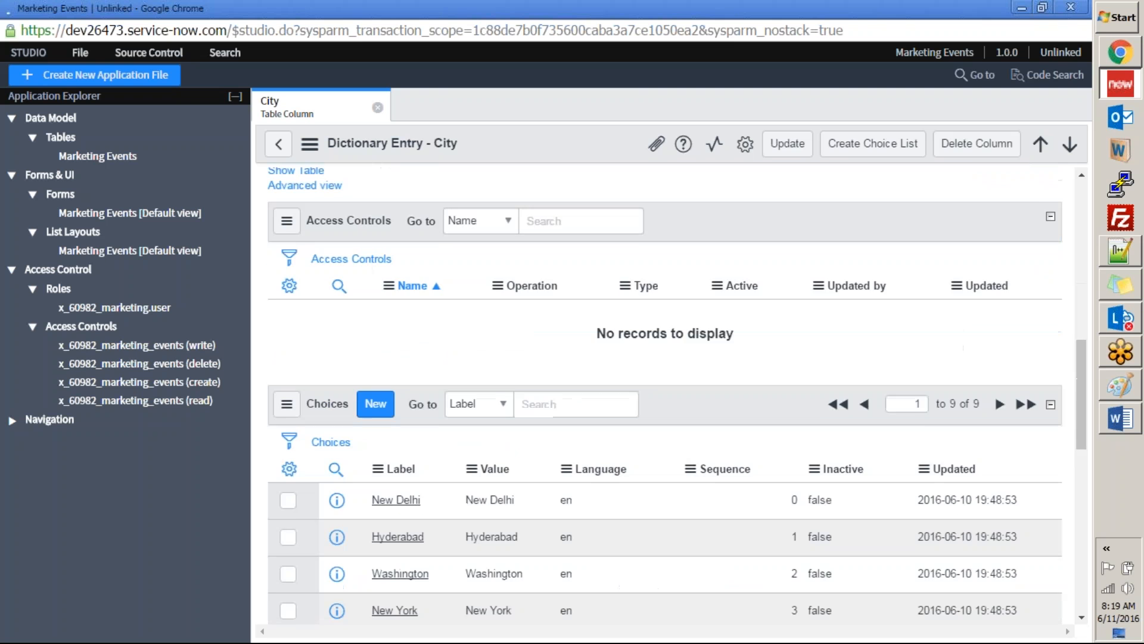
scroll(400, 453, down, 5)
scroll(405, 476, up, 6)
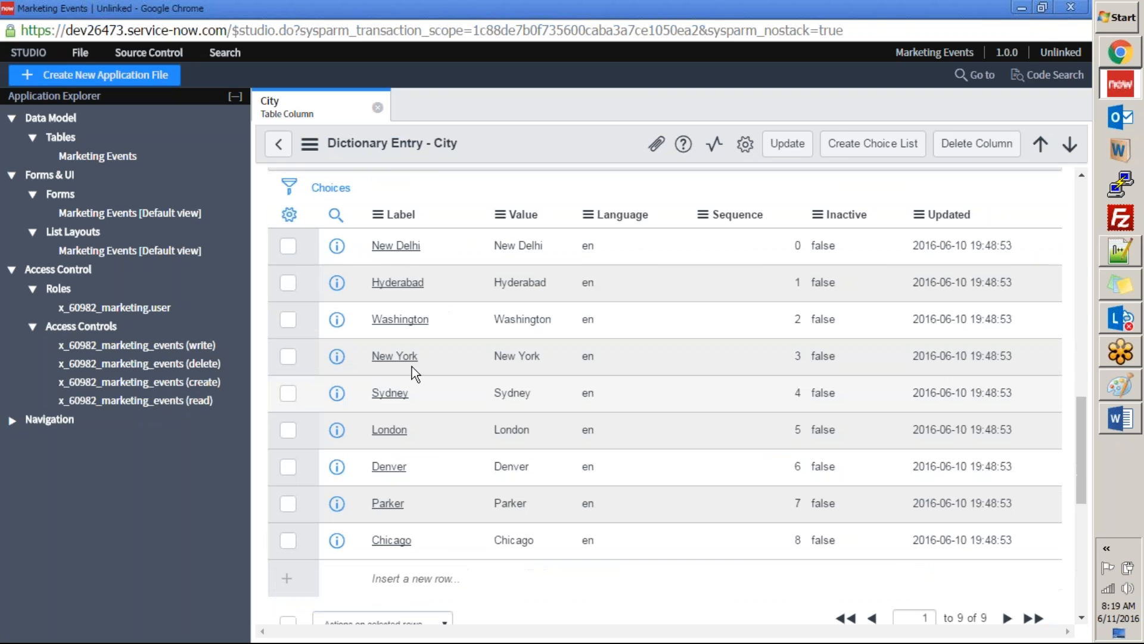
scroll(420, 508, up, 2)
scroll(423, 506, down, 5)
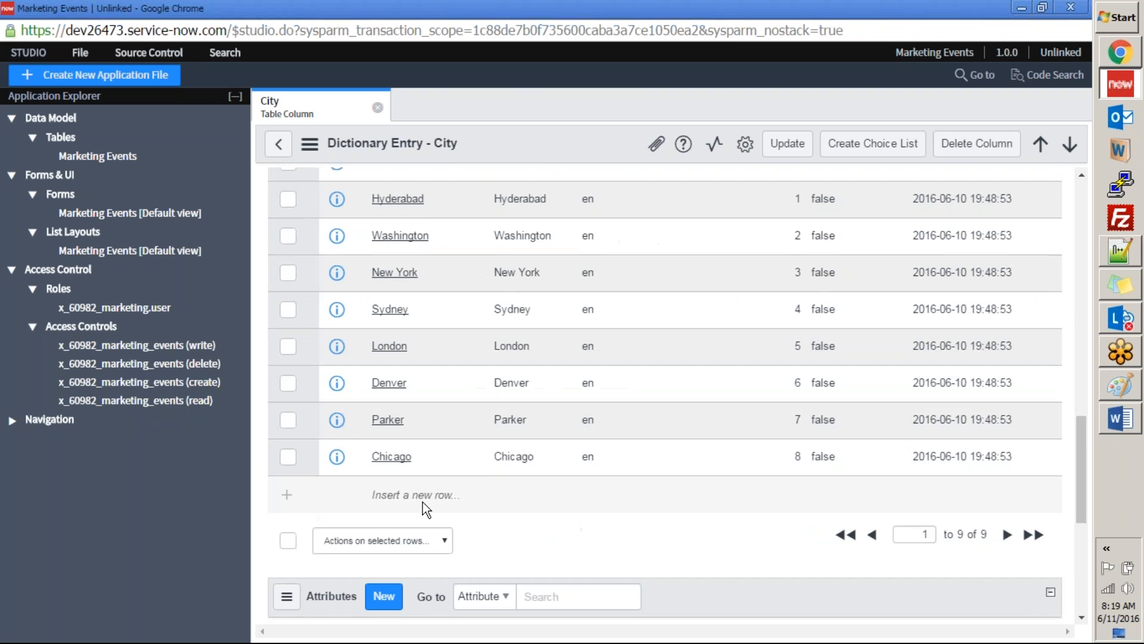
click(421, 500)
text(Phoenix)
click(550, 492)
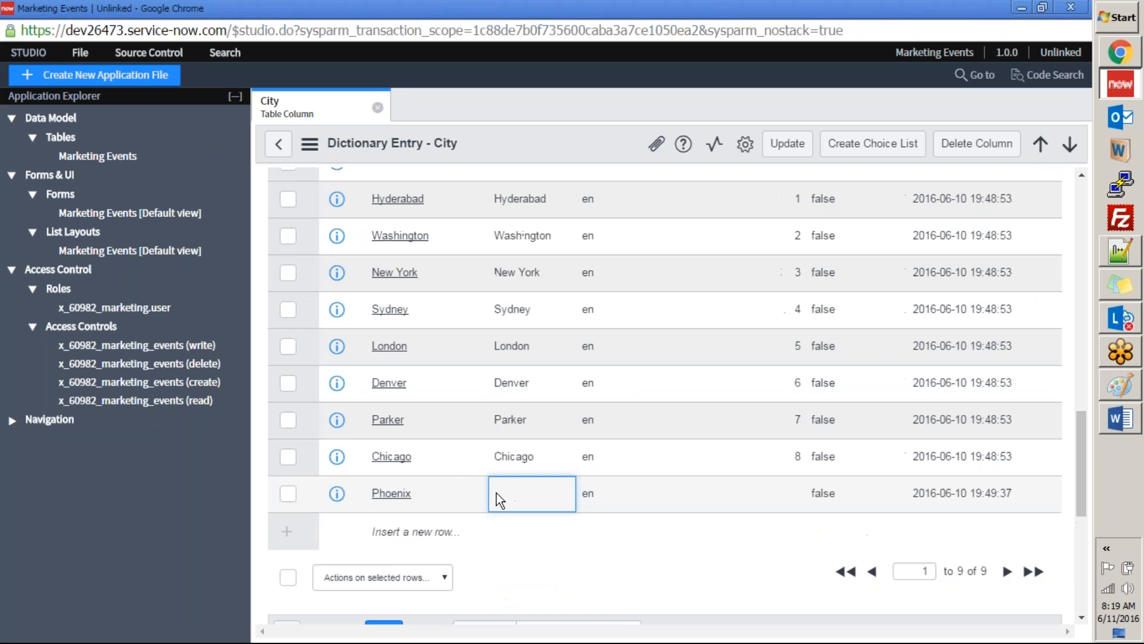
Step: Set the value of the Phoenix choice to Phoenix, with a capital P
double_click(495, 493)
text(phoeni)
key(BackSpace)
text(x)
click(662, 492)
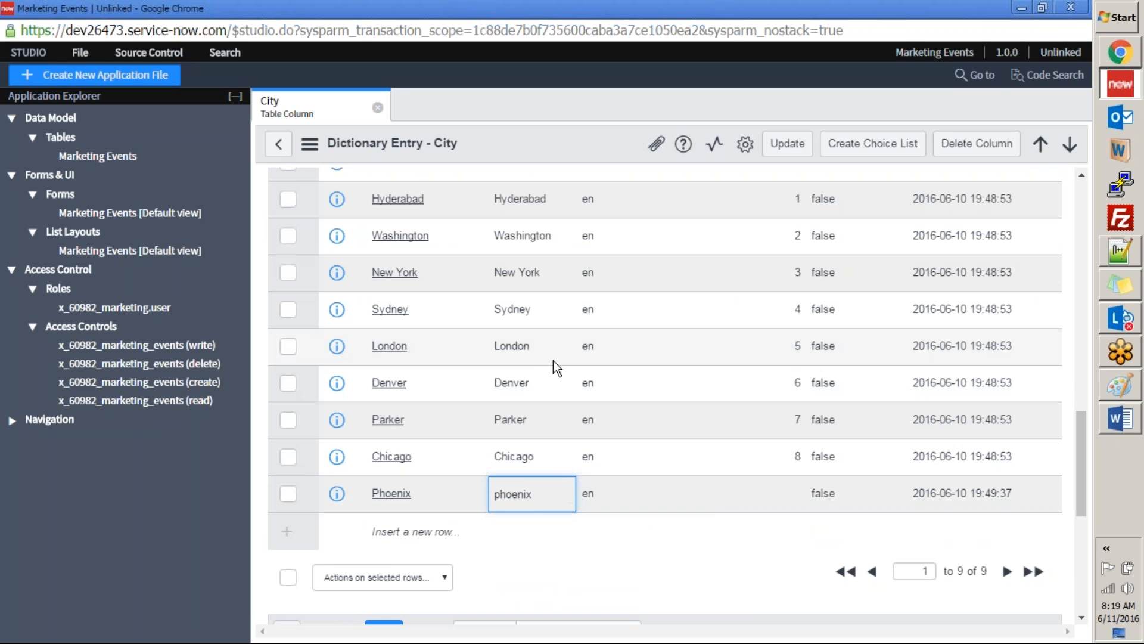
click(529, 504)
key(Home)
key(Delete)
text(P)
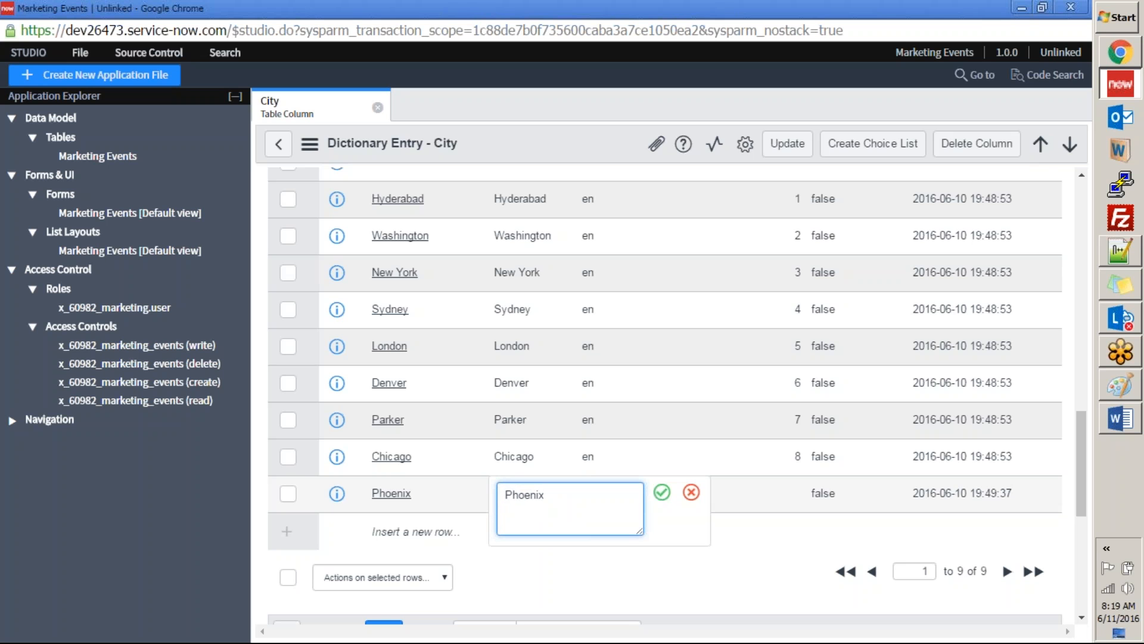
click(661, 492)
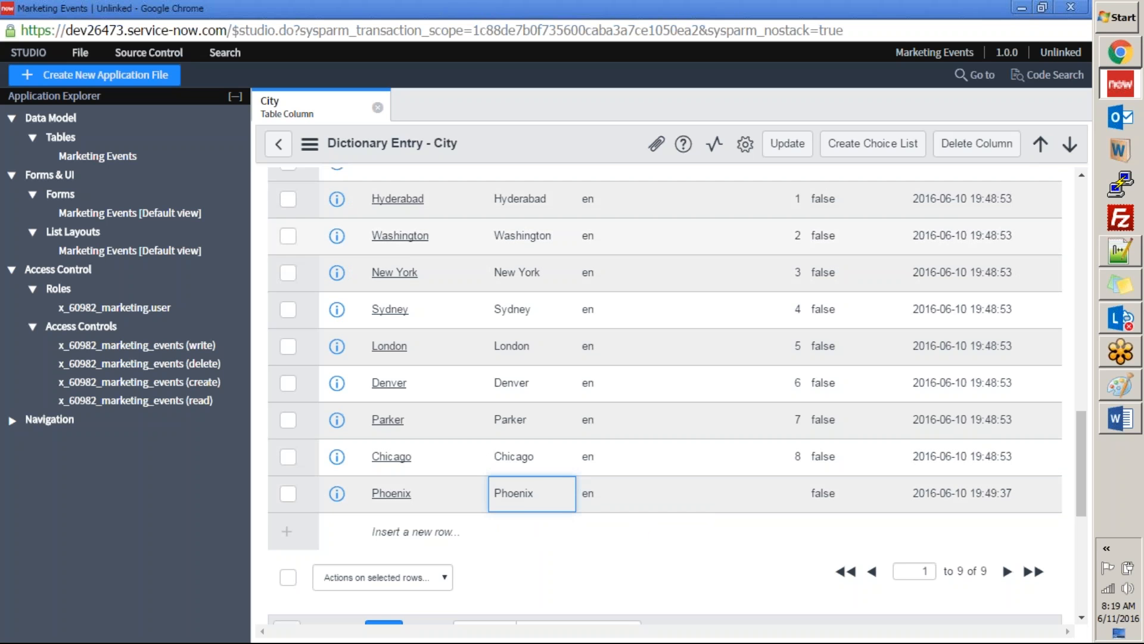
Step: Compare the City options on the Marketing Events form with the choice records in Studio, selecting New Delhi on the form
scroll(517, 355, up, 4)
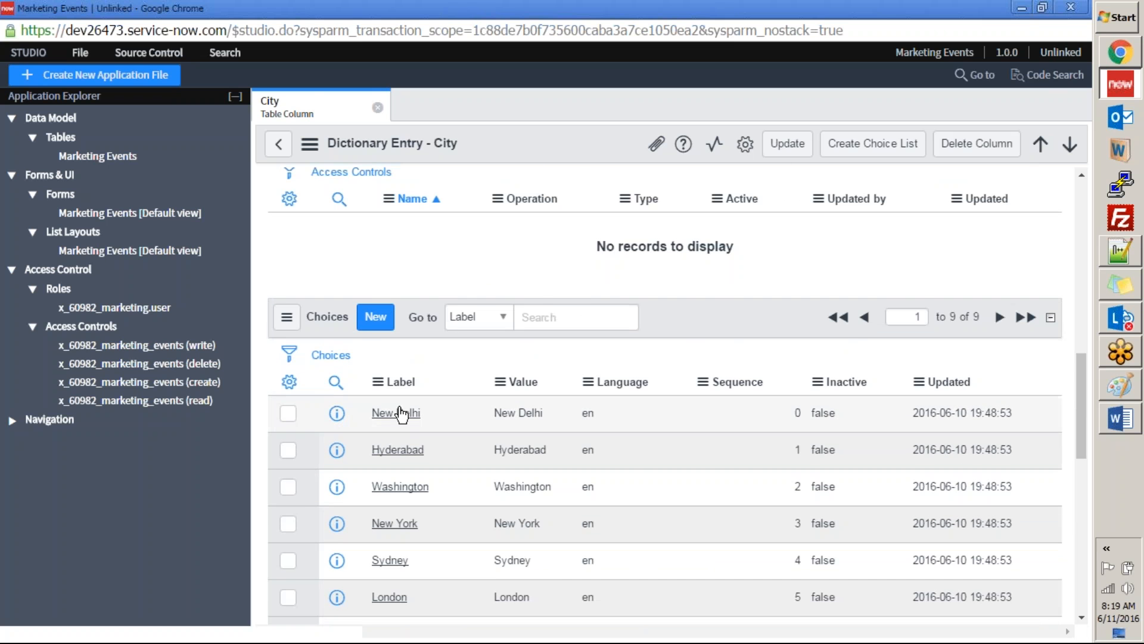
key(alt+Tab)
click(494, 255)
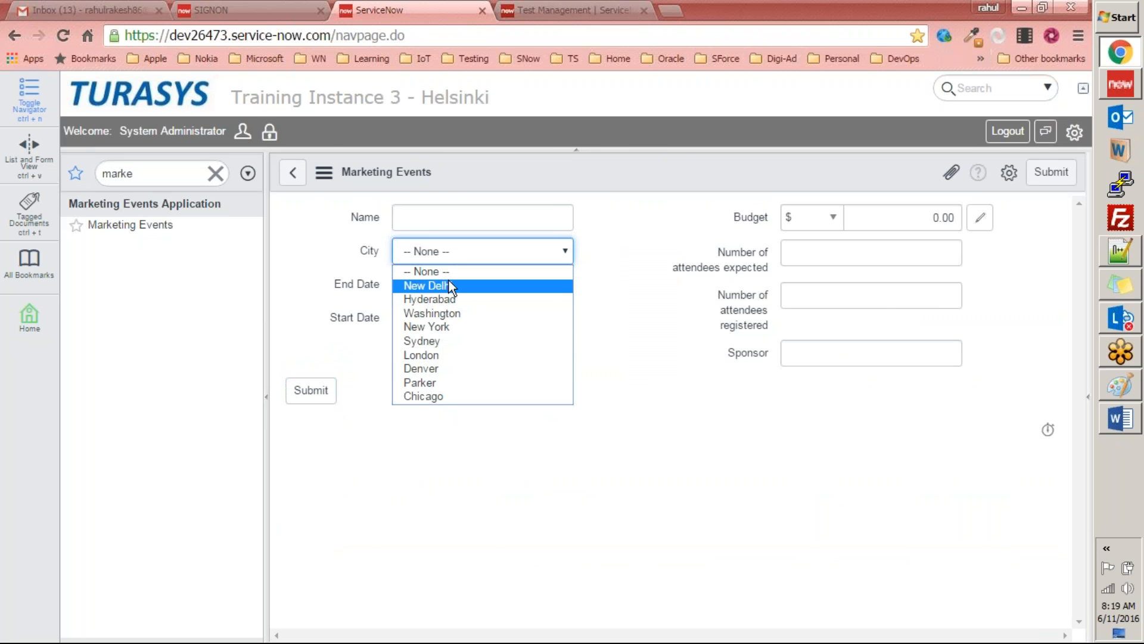
key(alt+Tab)
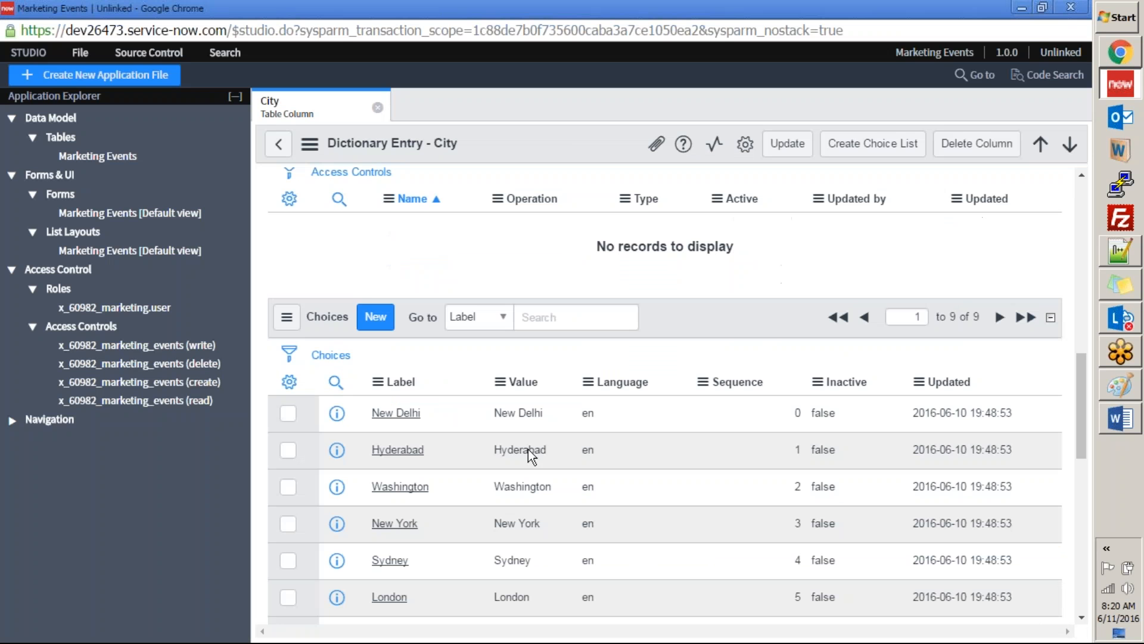
key(alt+Tab)
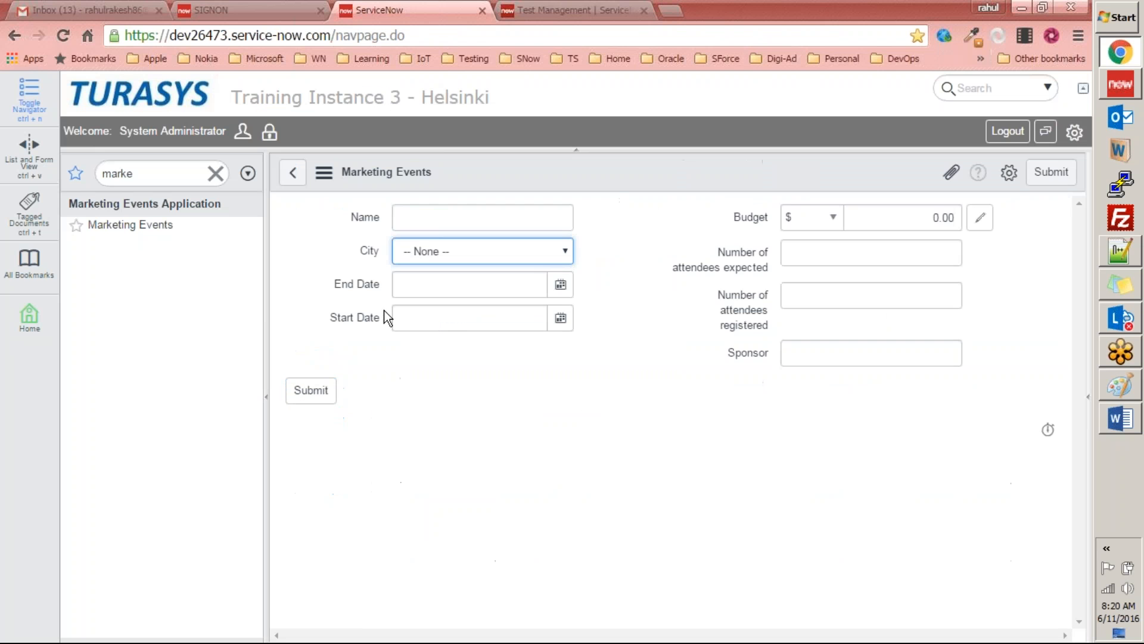
click(438, 256)
click(416, 287)
key(alt+Tab)
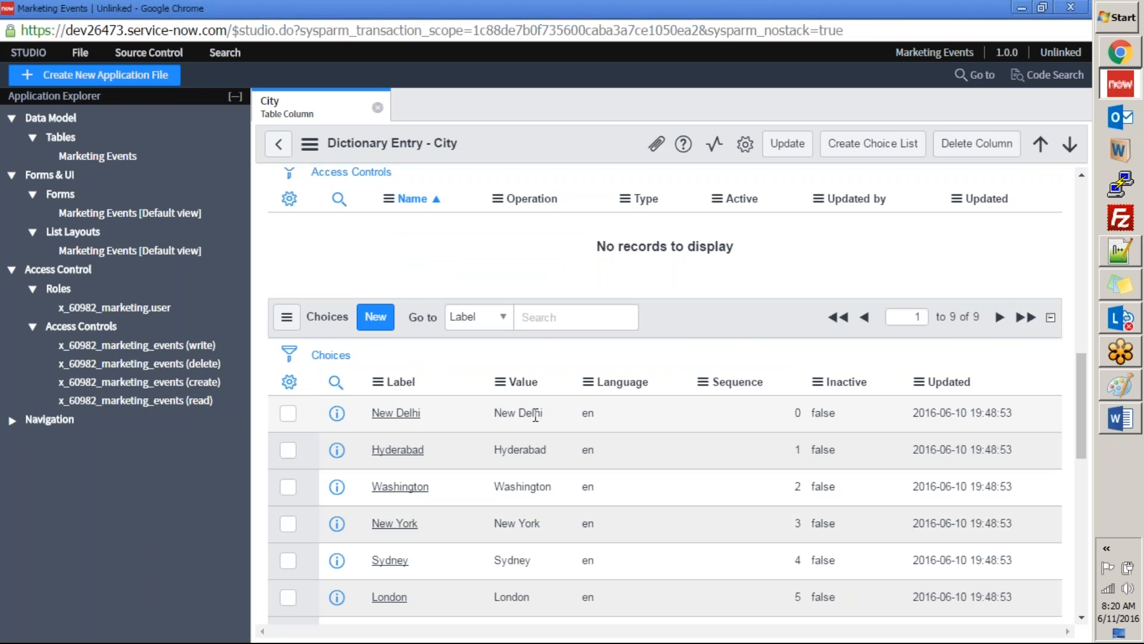
Step: Set the value of the New Delhi choice to 1 and compare it with the label selected on the form
click(538, 414)
double_click(524, 413)
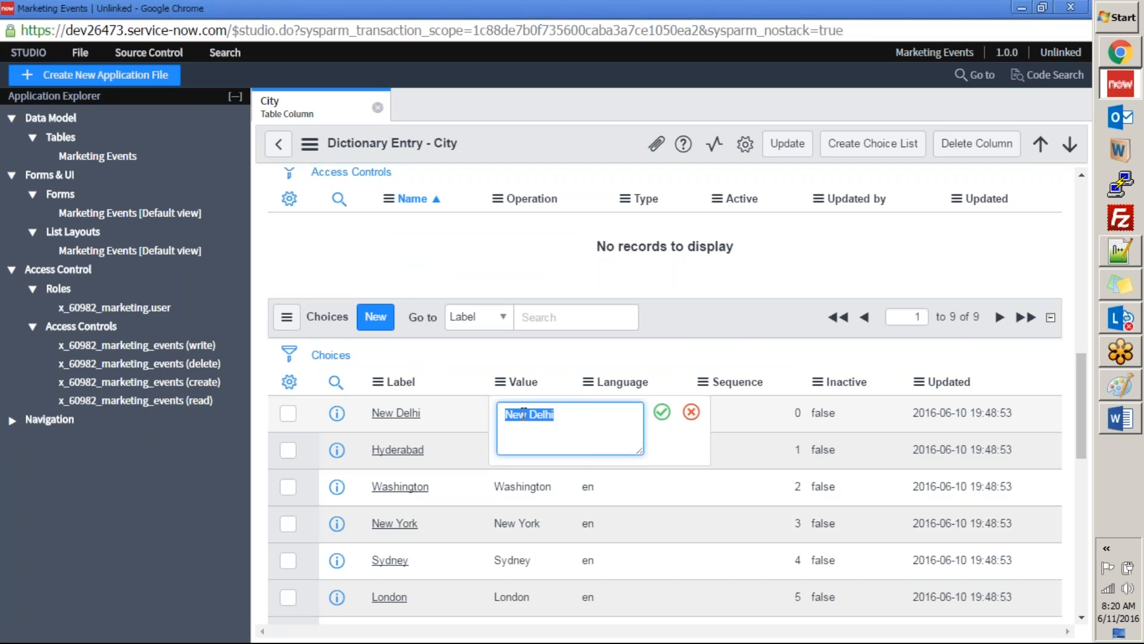
key(BackSpace)
text(1)
click(661, 412)
key(alt+Tab)
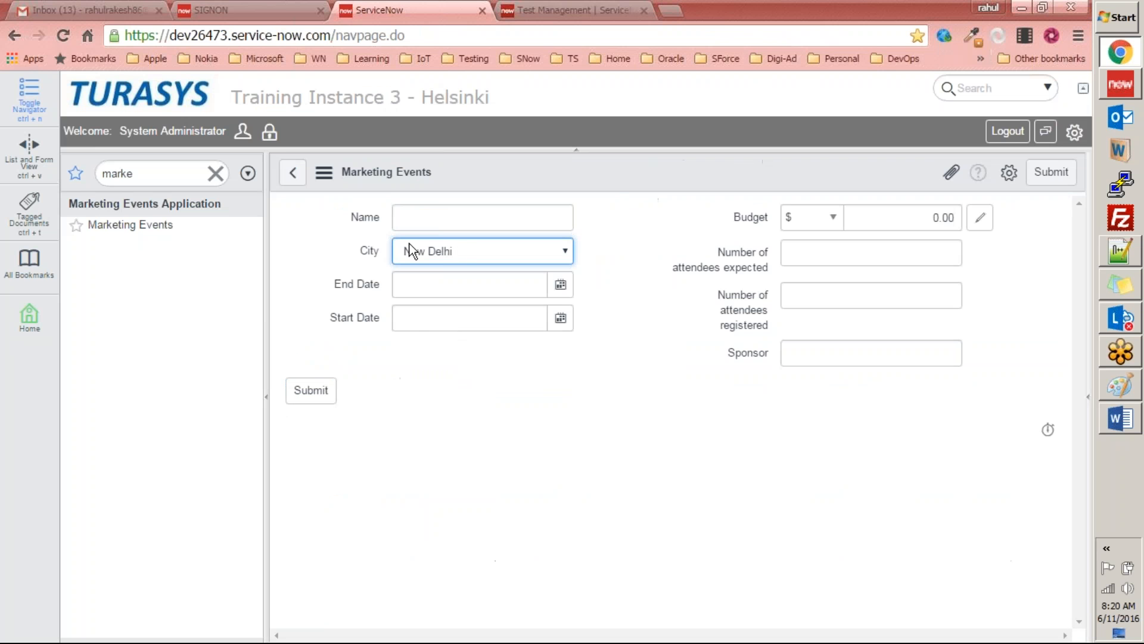
key(alt+Tab)
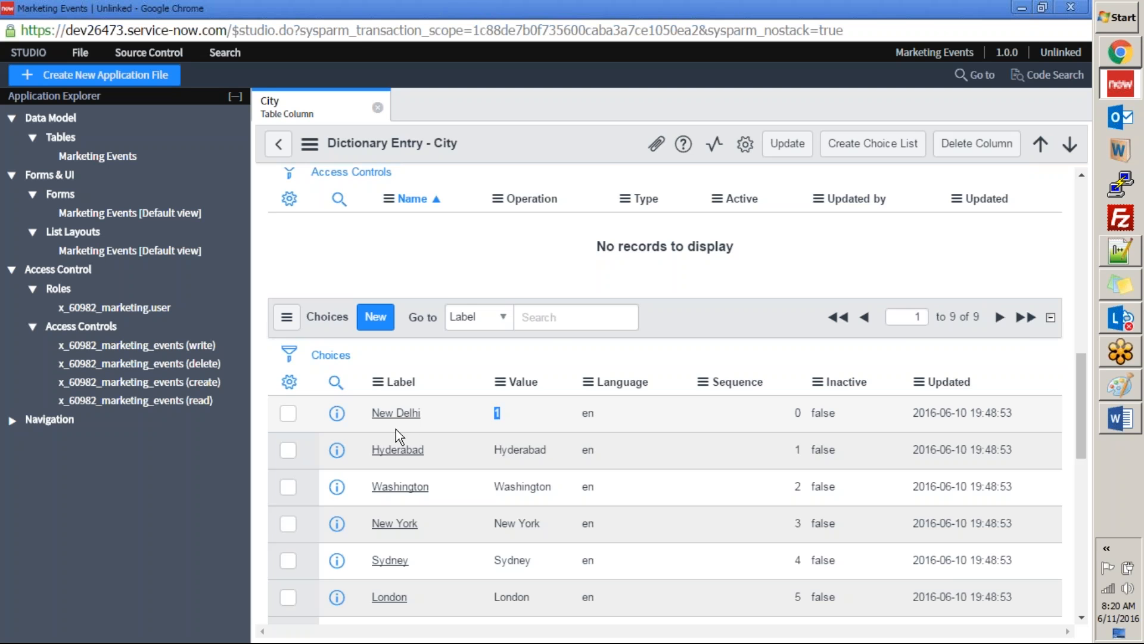
Step: Set the value of the New Delhi choice back to New Delhi
double_click(529, 413)
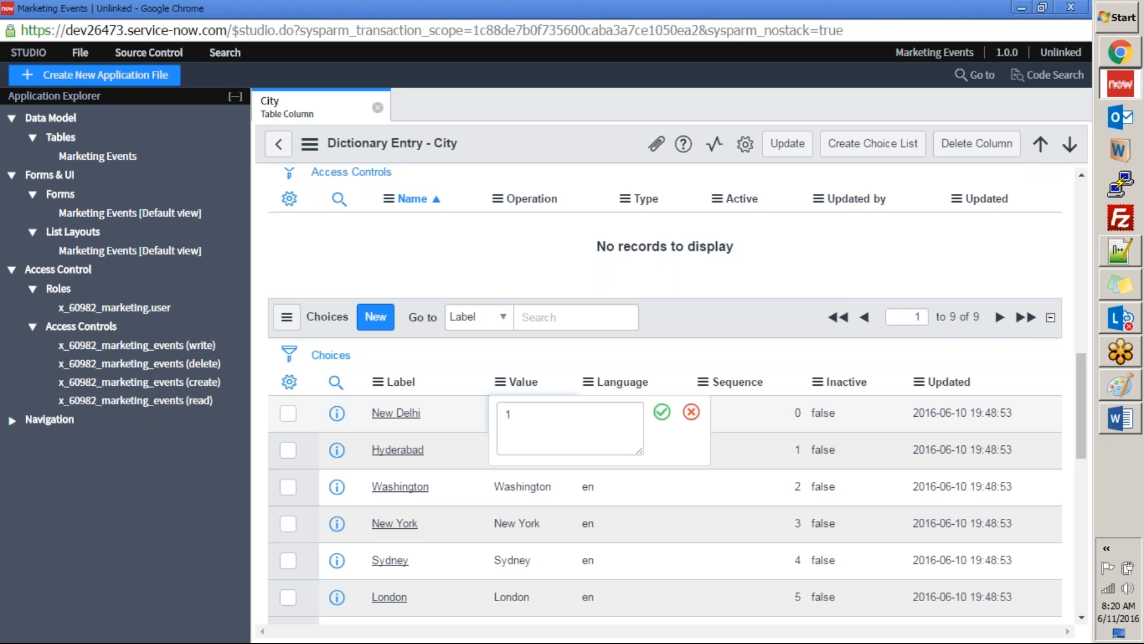
text(New Delhi)
click(662, 411)
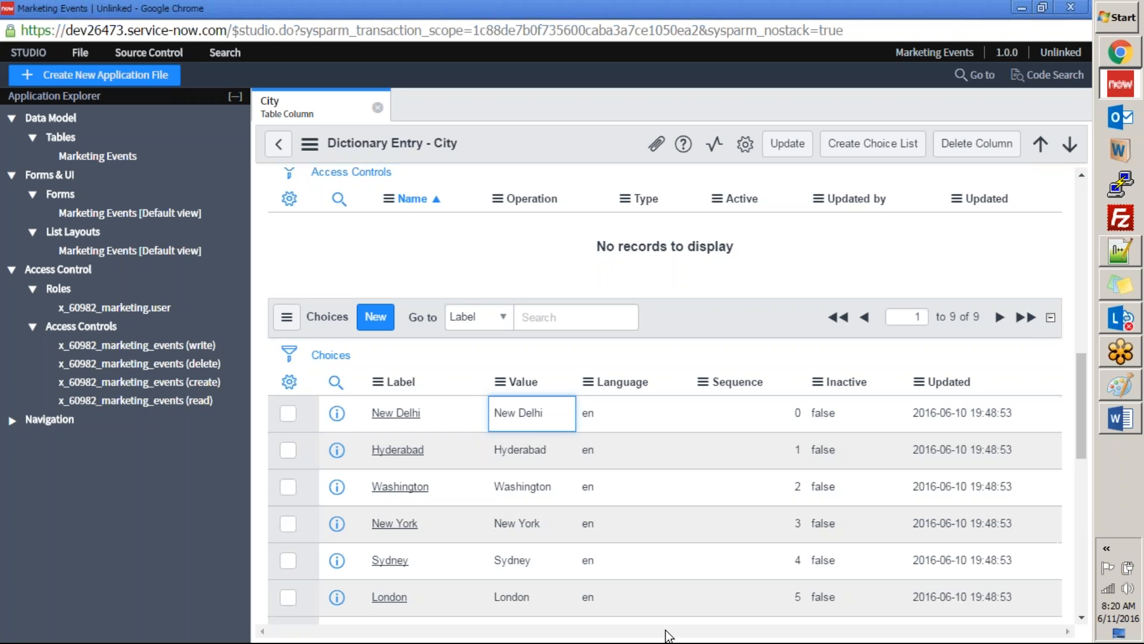
Step: Check the City options on the Marketing Events form, reload the form discarding unsaved changes, and examine the options again
scroll(595, 559, down, 8)
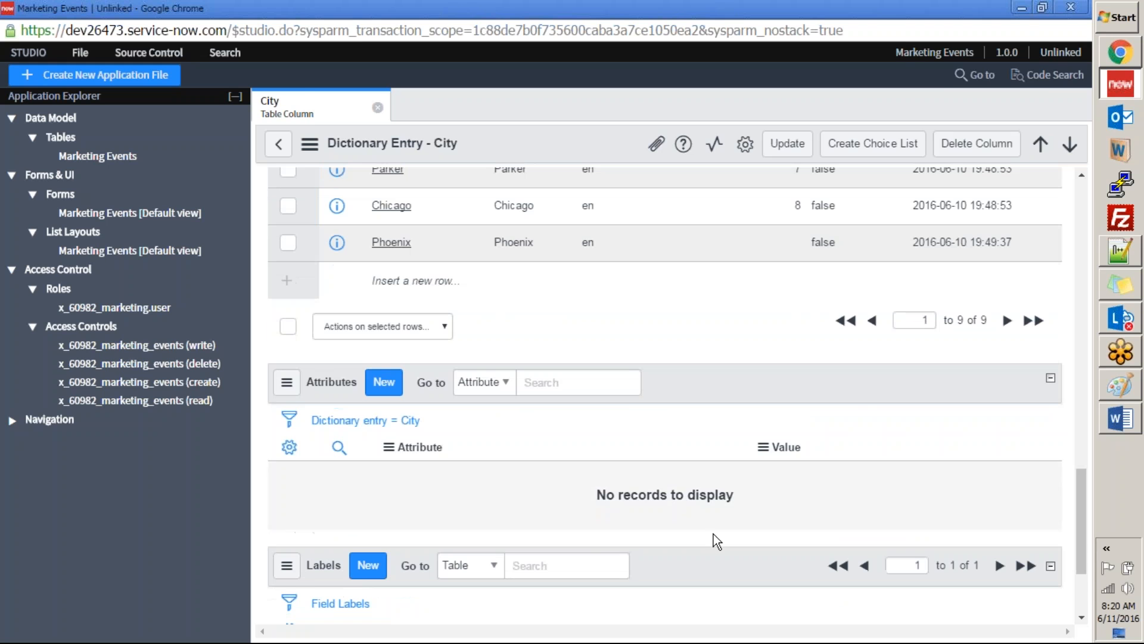
key(alt+Tab)
click(462, 253)
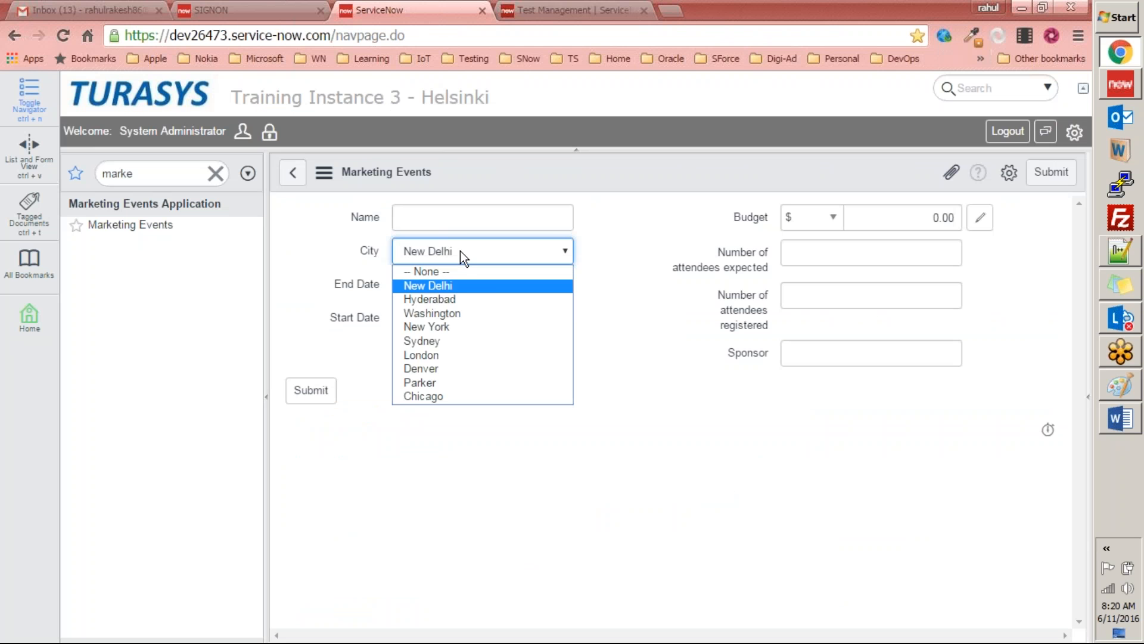
click(341, 275)
click(434, 245)
click(434, 243)
click(574, 170)
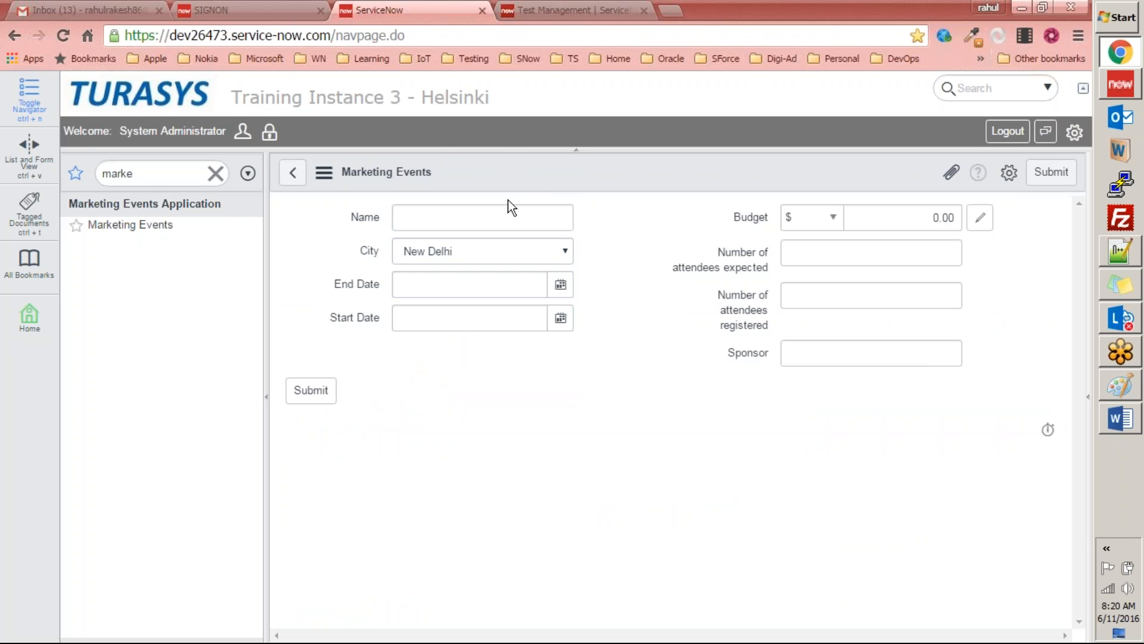
right_click(621, 168)
click(646, 311)
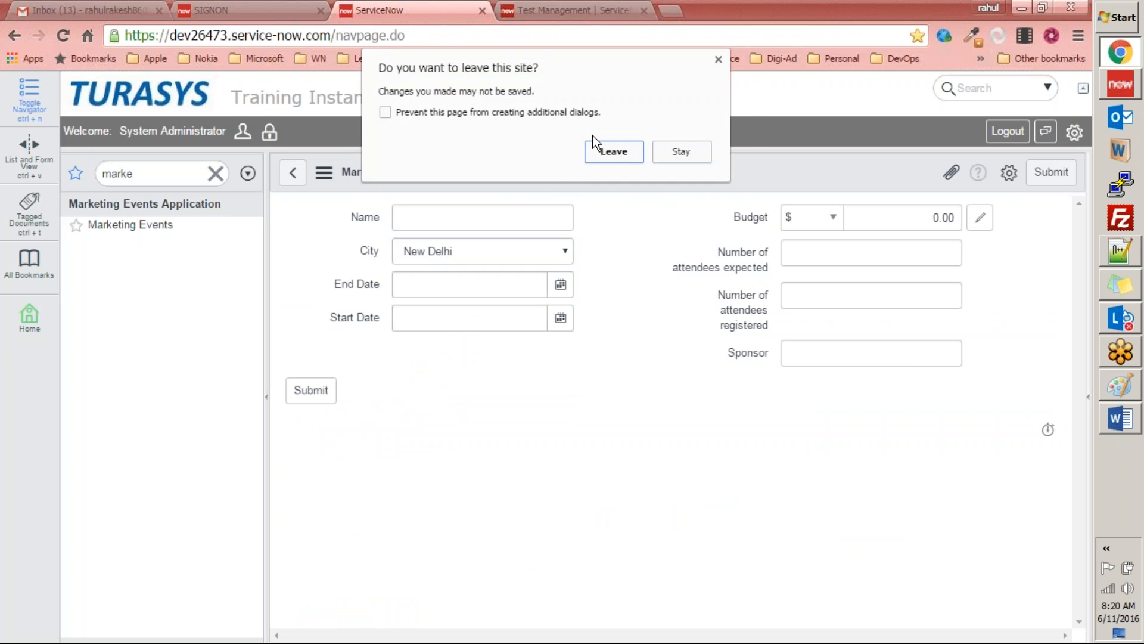
click(599, 149)
click(447, 251)
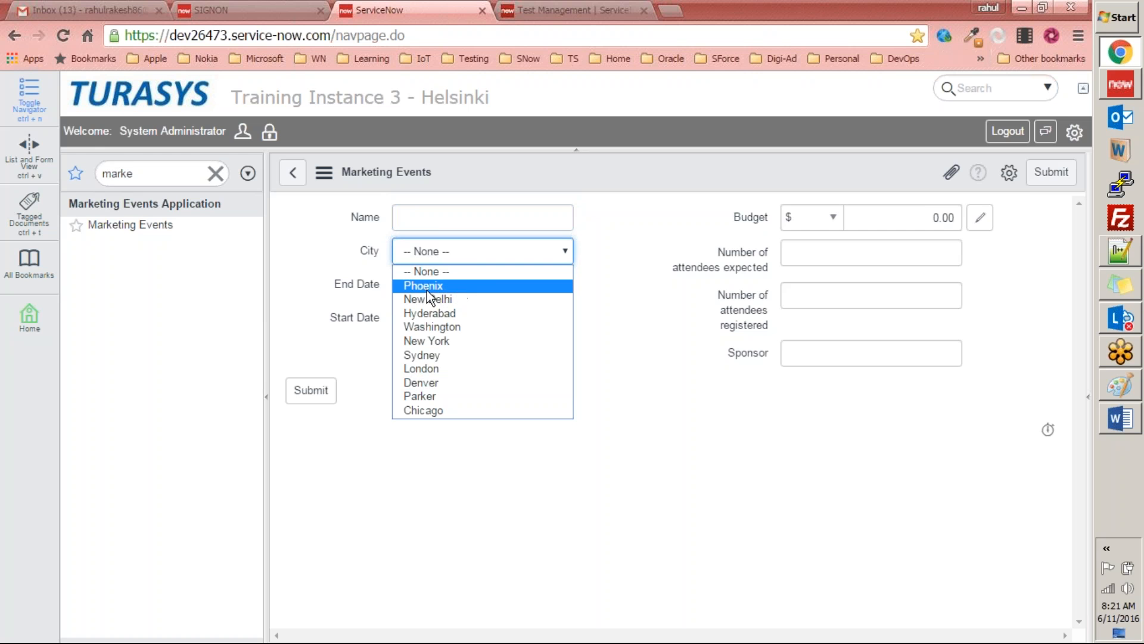
Step: Compare the City option order with the choice records, set Phoenix's sequence to 9 and update the City dictionary entry
key(alt+Tab)
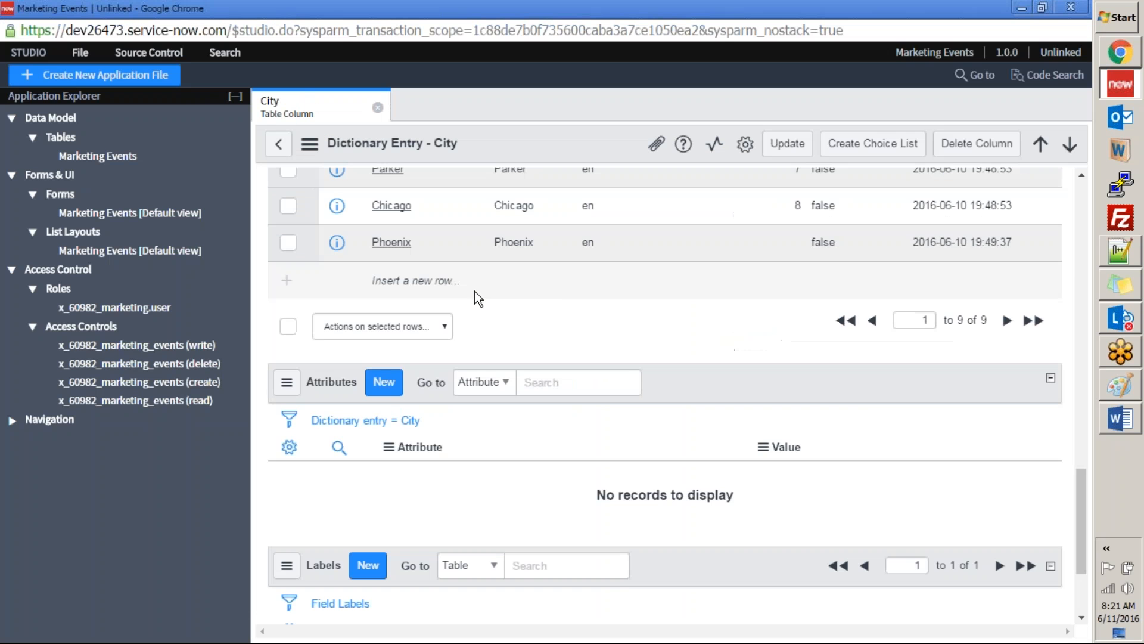
scroll(726, 325, up, 7)
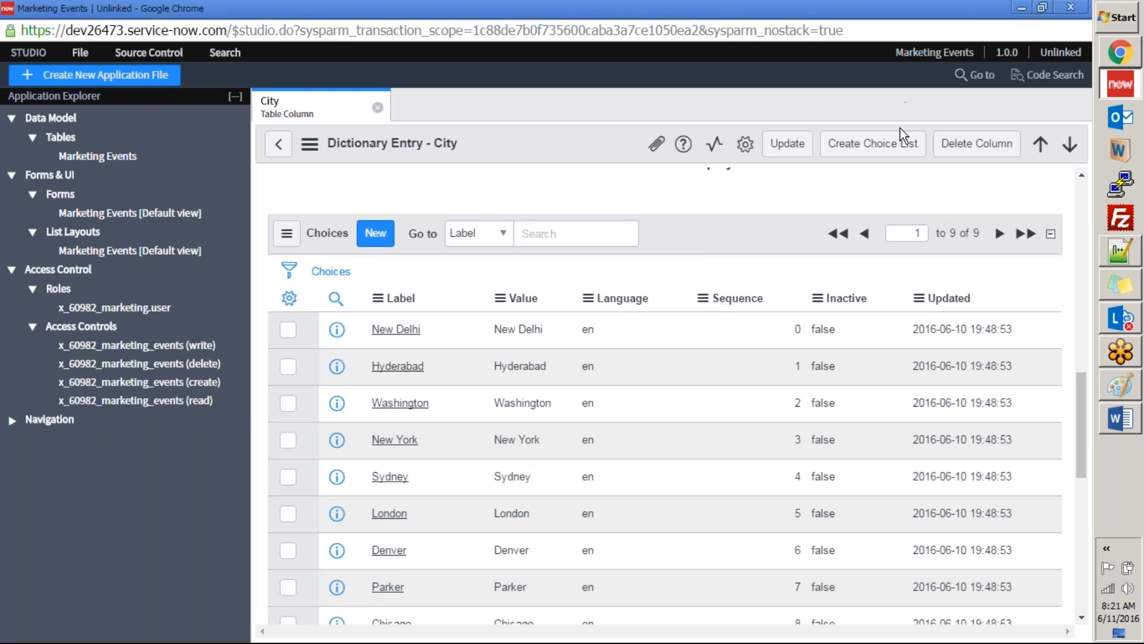
key(alt+Tab)
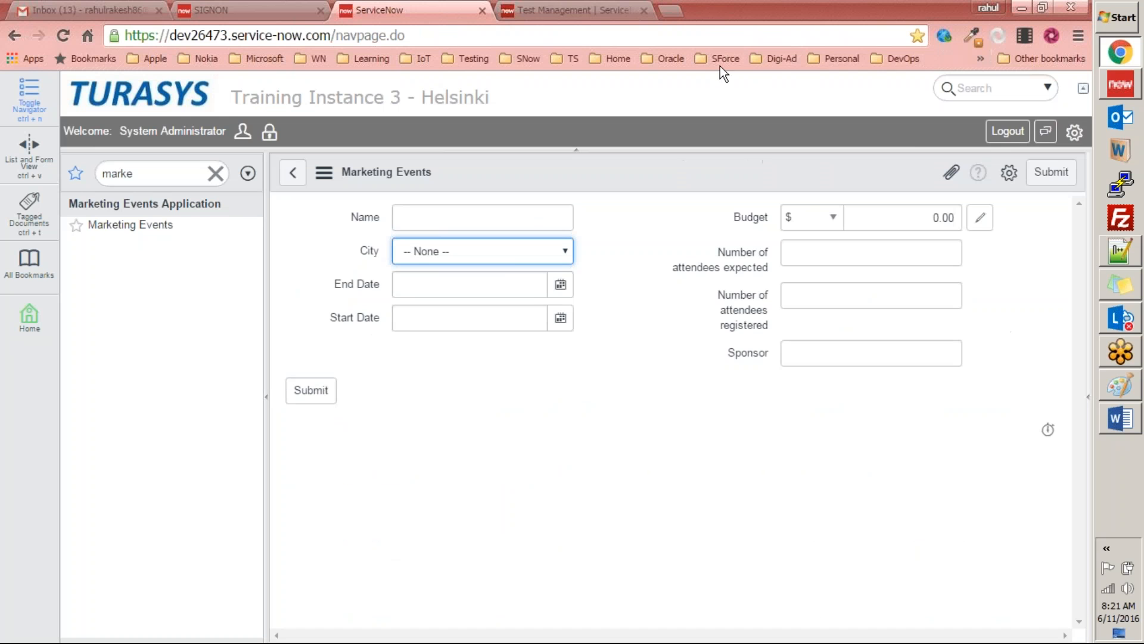
click(506, 252)
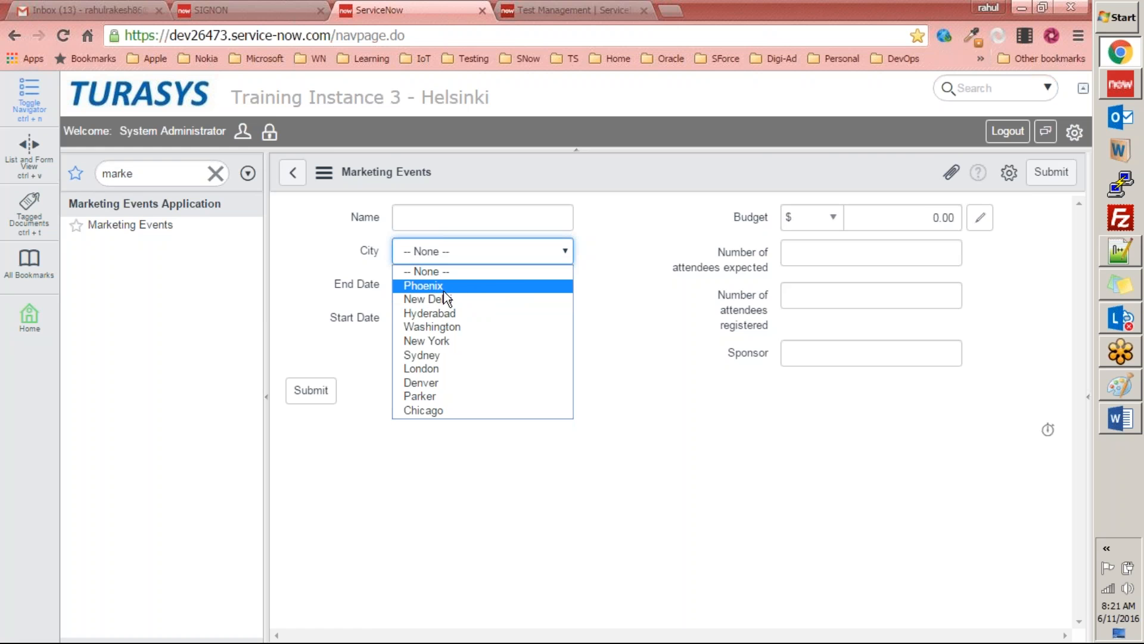
key(alt+Tab)
scroll(670, 323, down, 3)
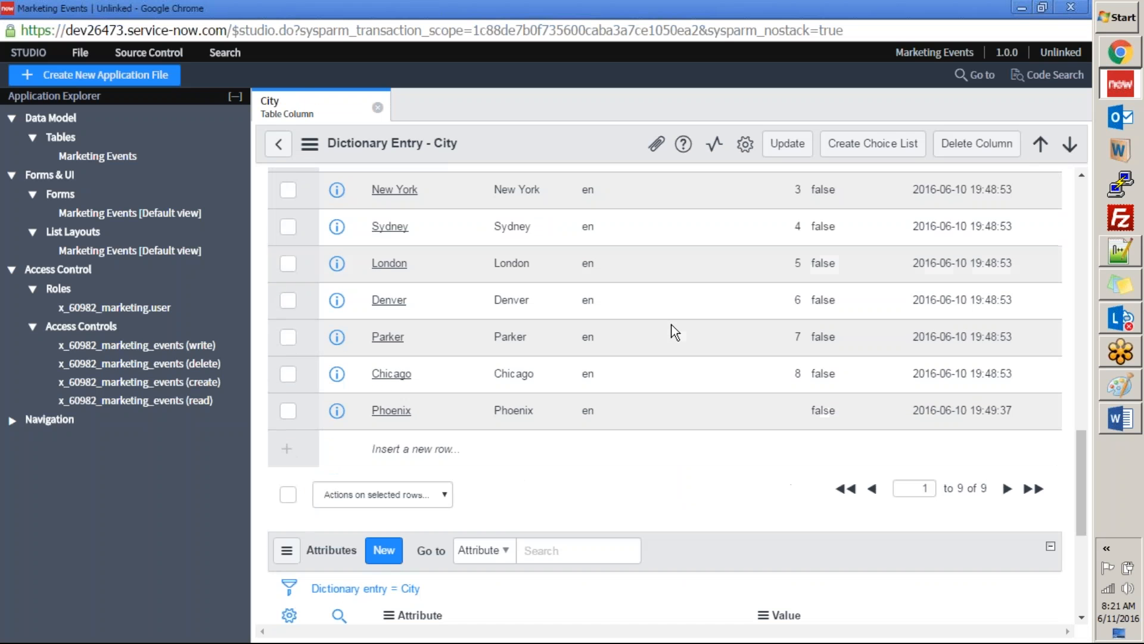
scroll(681, 323, up, 2)
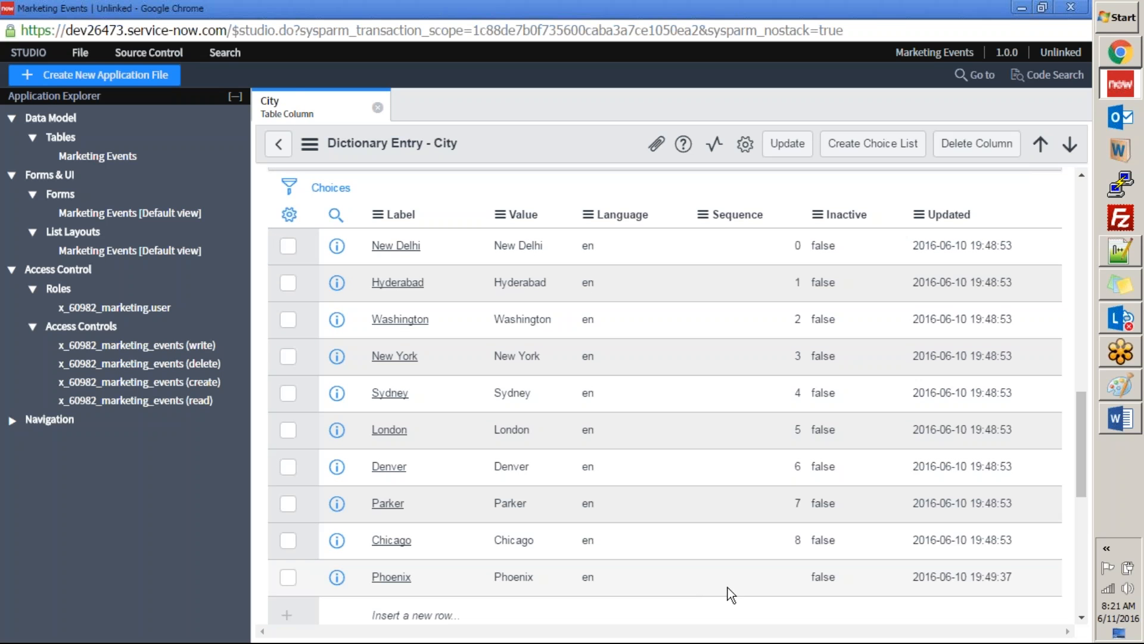
double_click(779, 574)
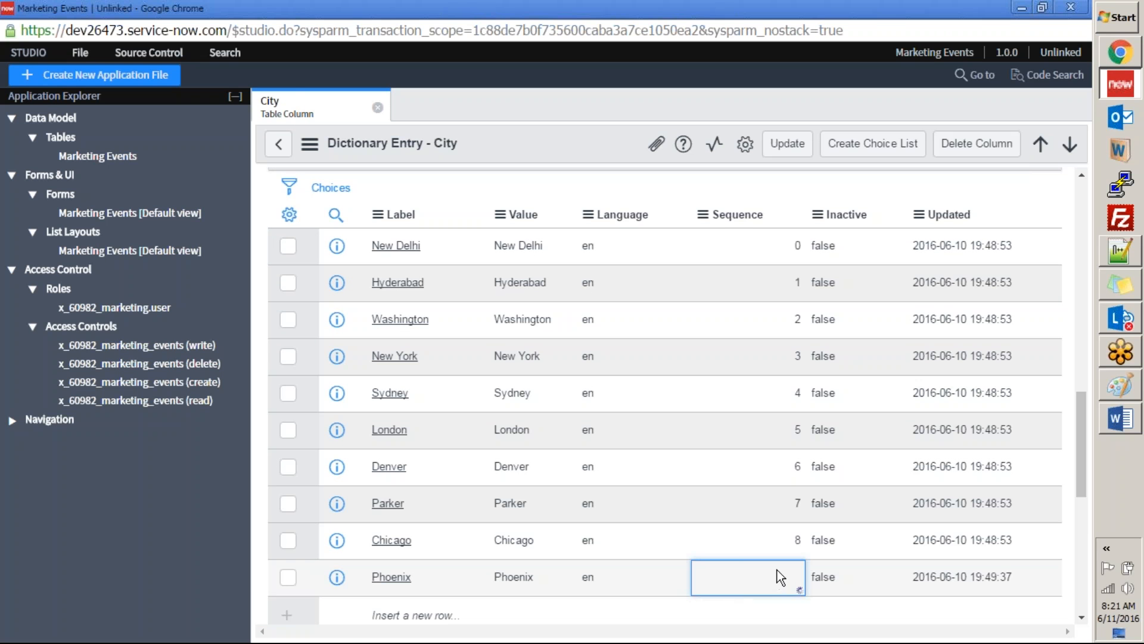
text(9)
click(873, 575)
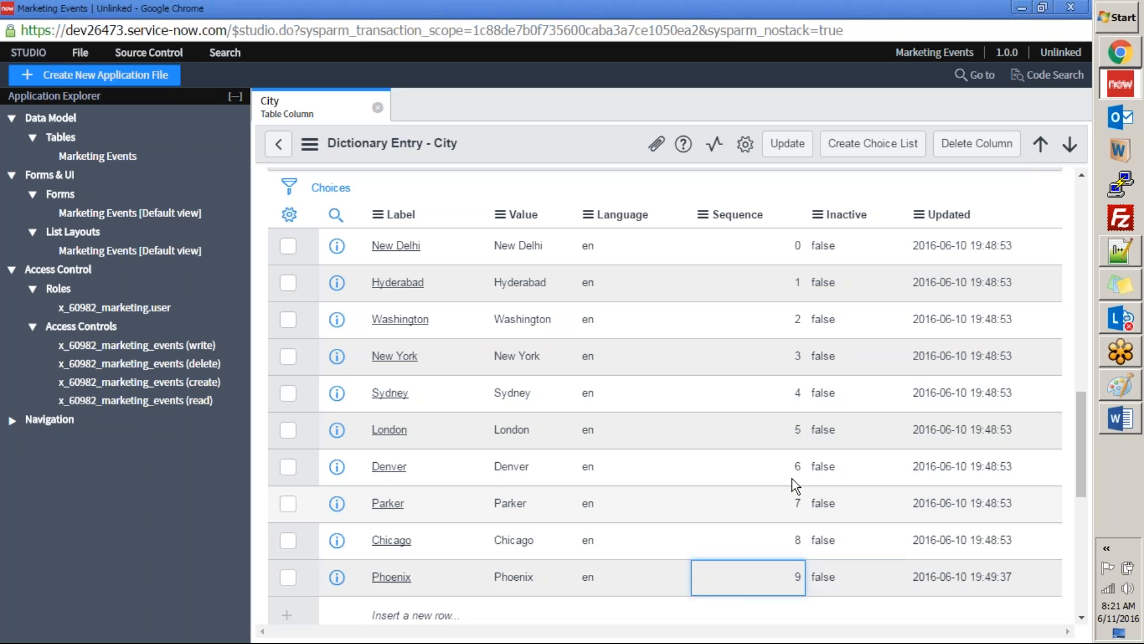
click(791, 145)
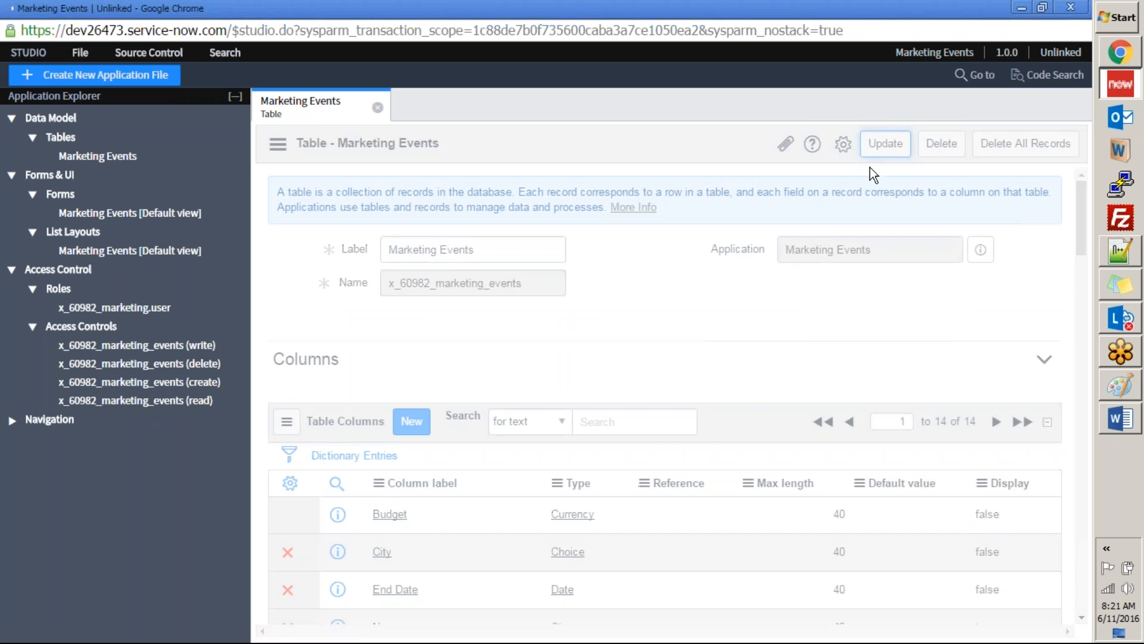
Step: Reload the Marketing Events form and check the order of the City options, leaving the field at None
key(alt+Tab)
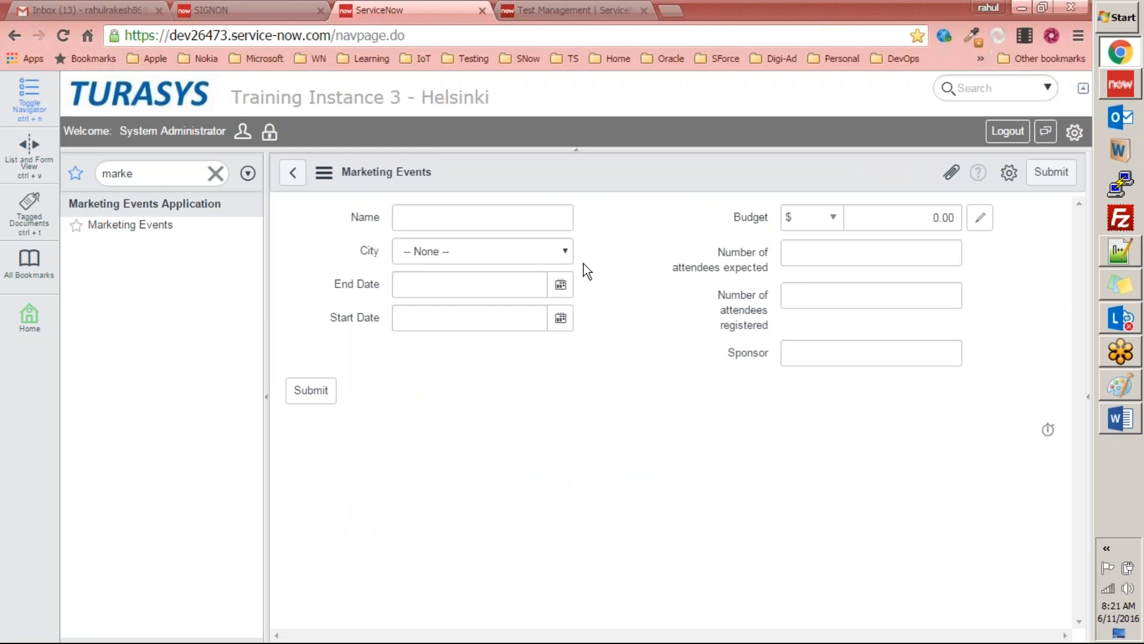
right_click(550, 162)
click(573, 301)
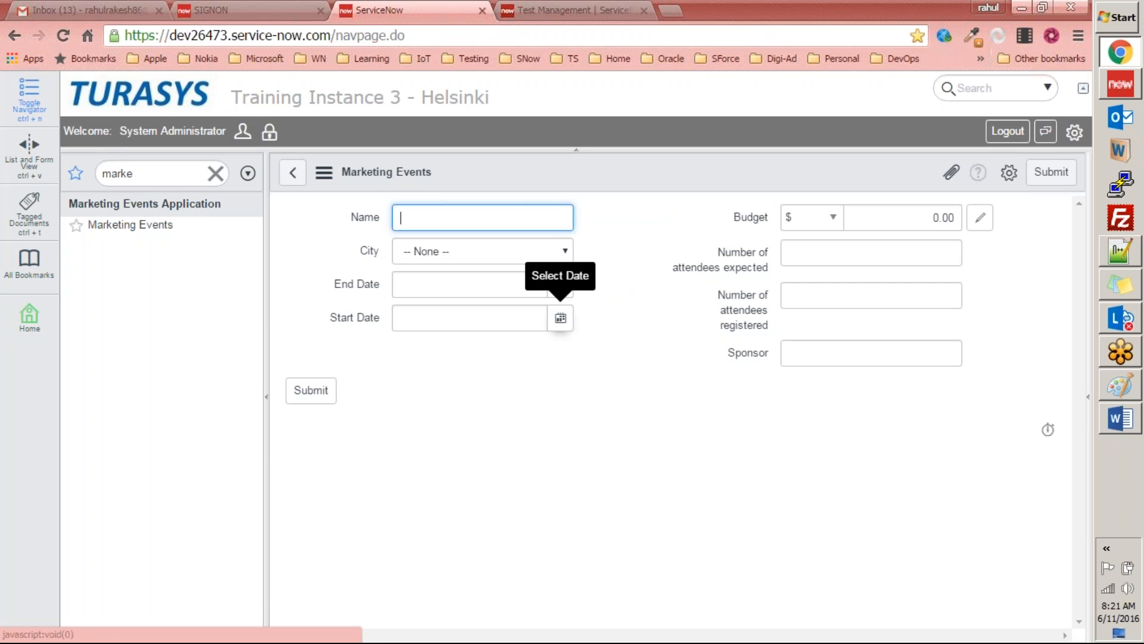
click(503, 252)
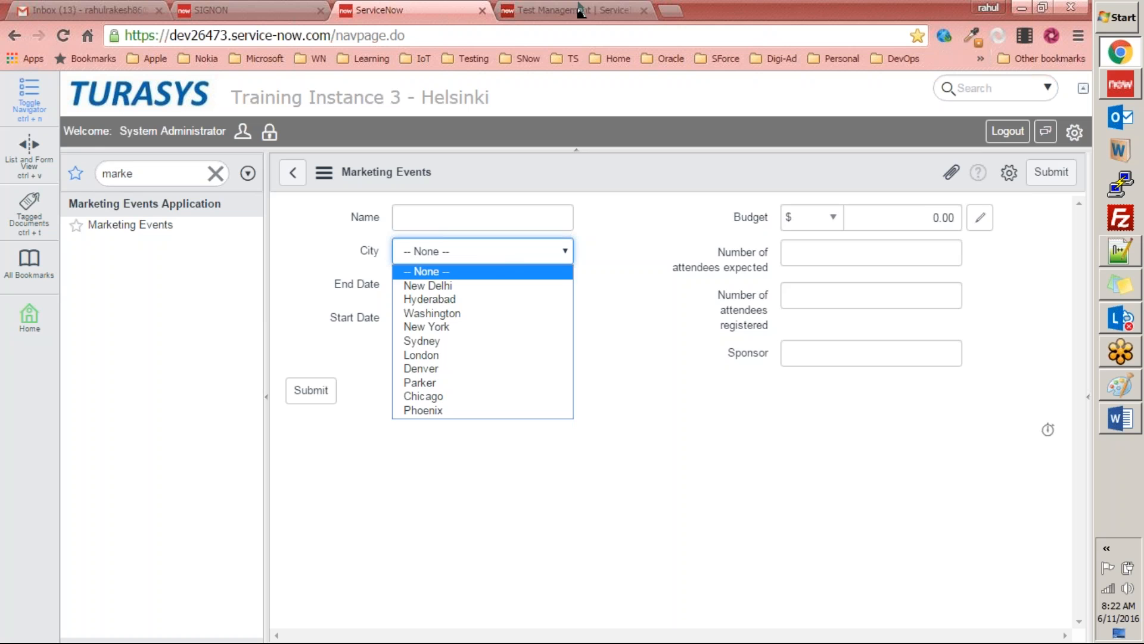
click(632, 24)
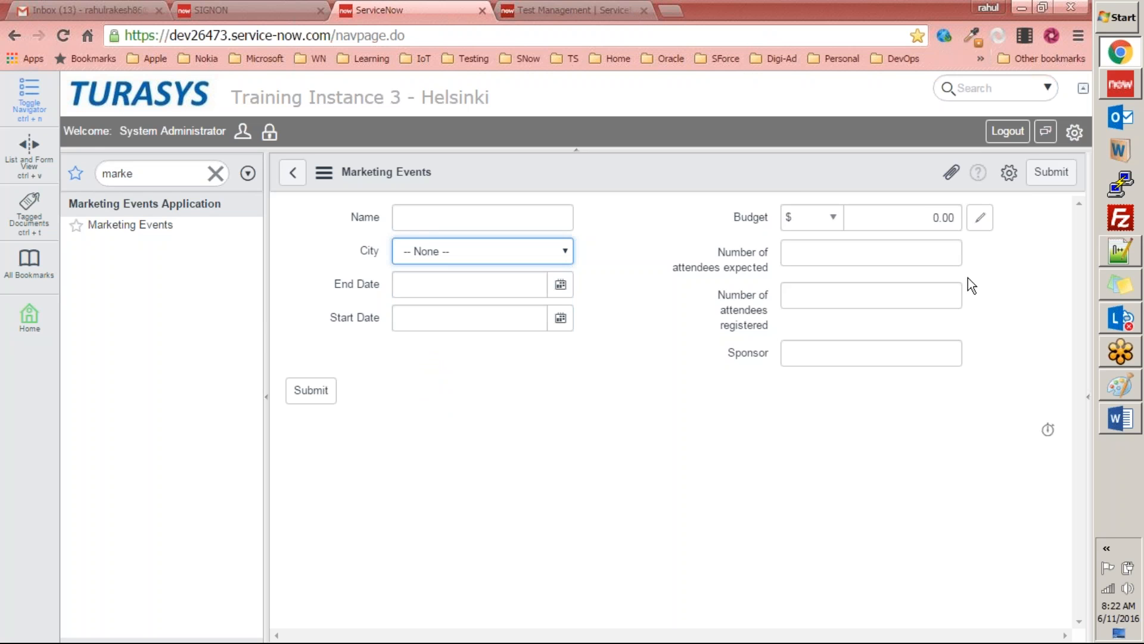
click(983, 338)
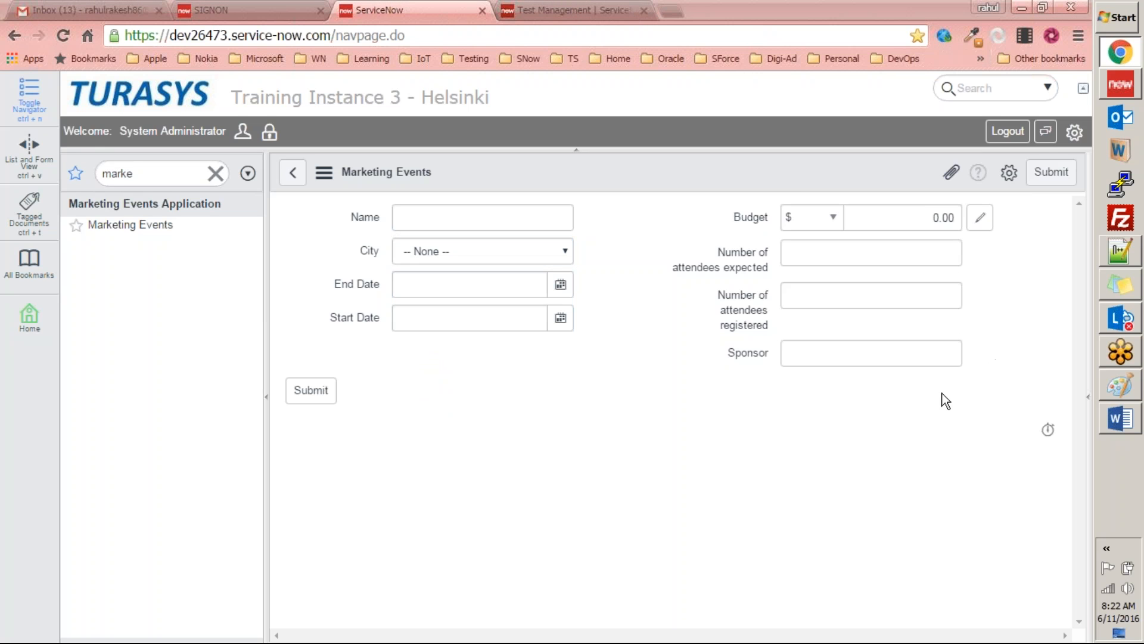
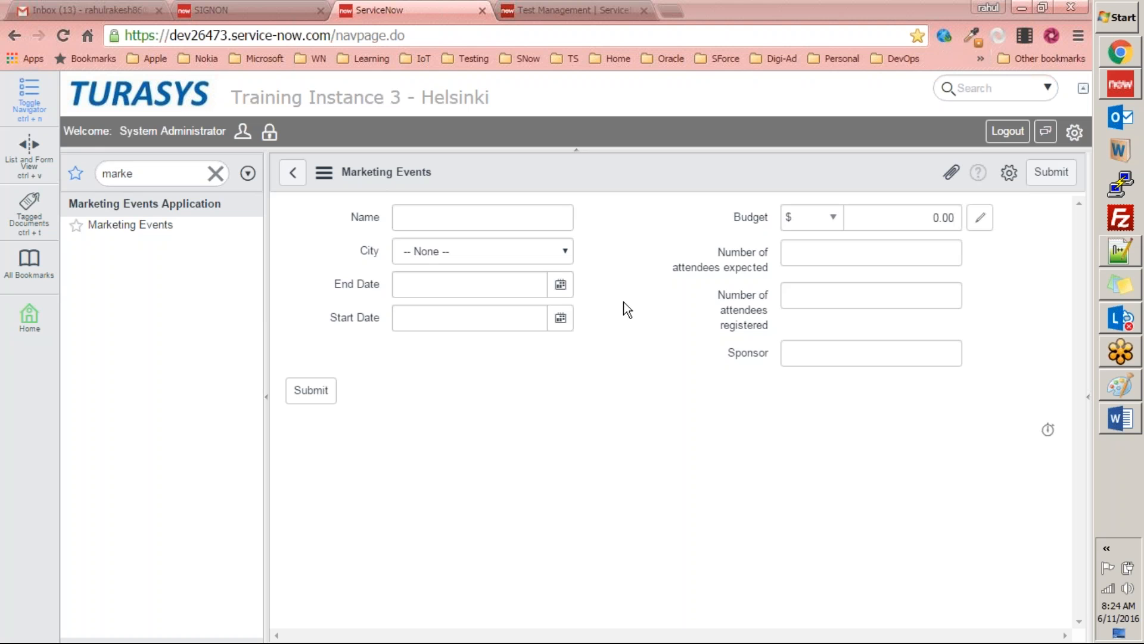
click(672, 306)
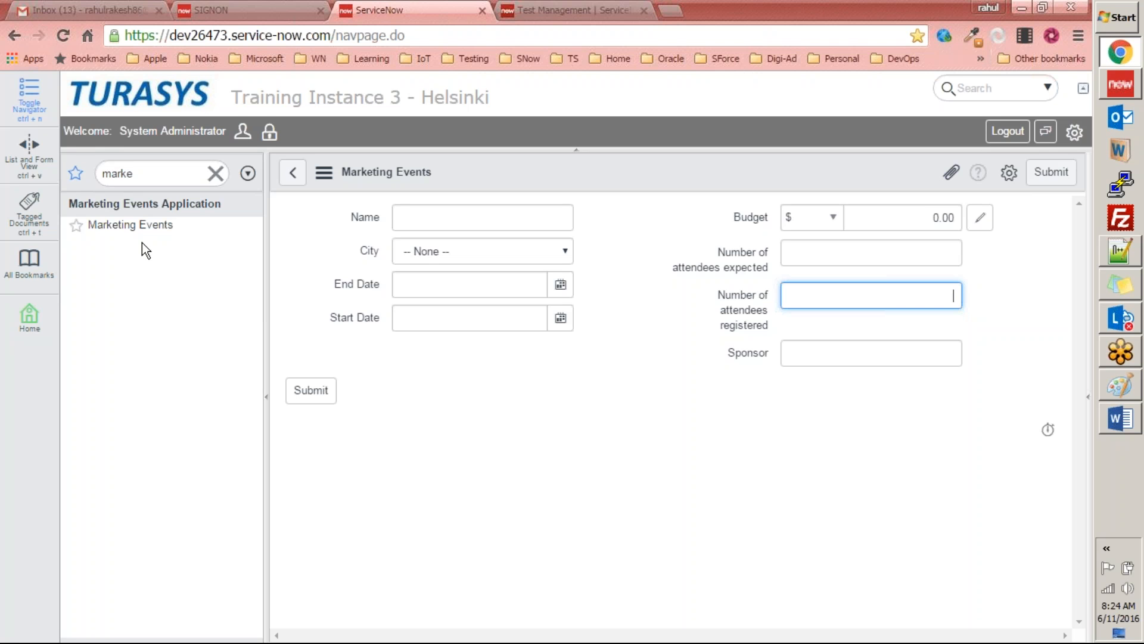
click(363, 214)
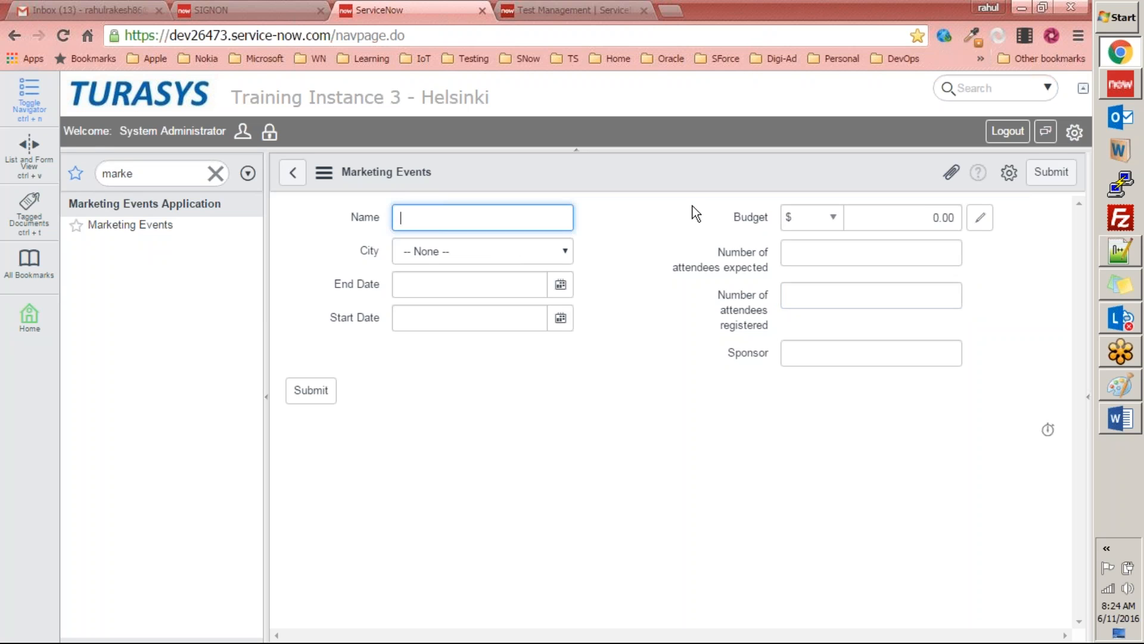
click(609, 22)
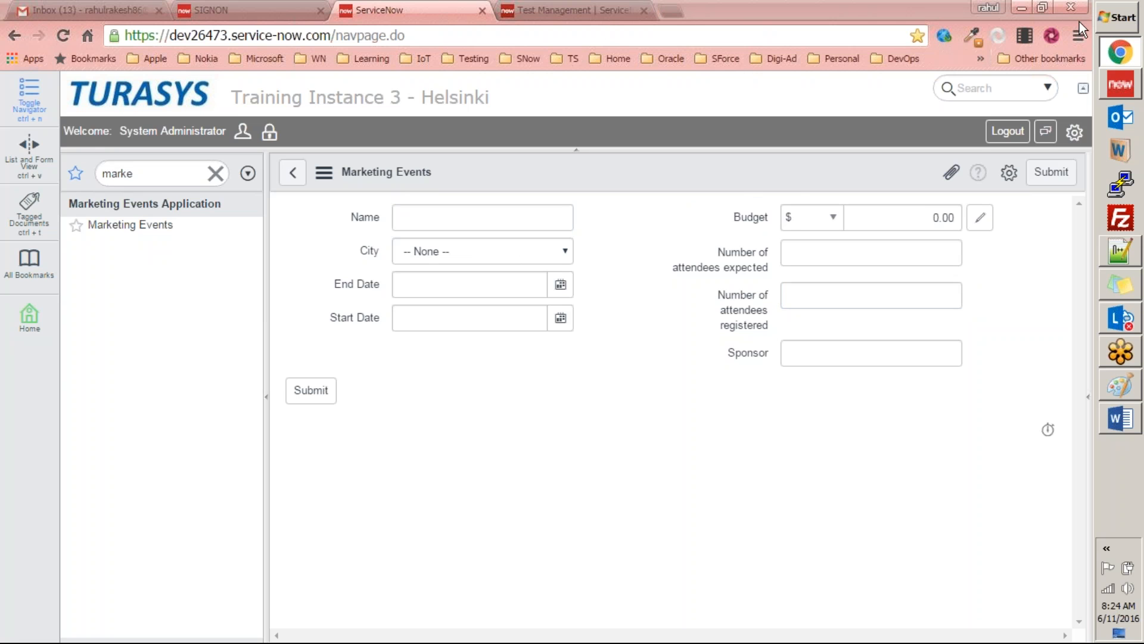
click(1114, 90)
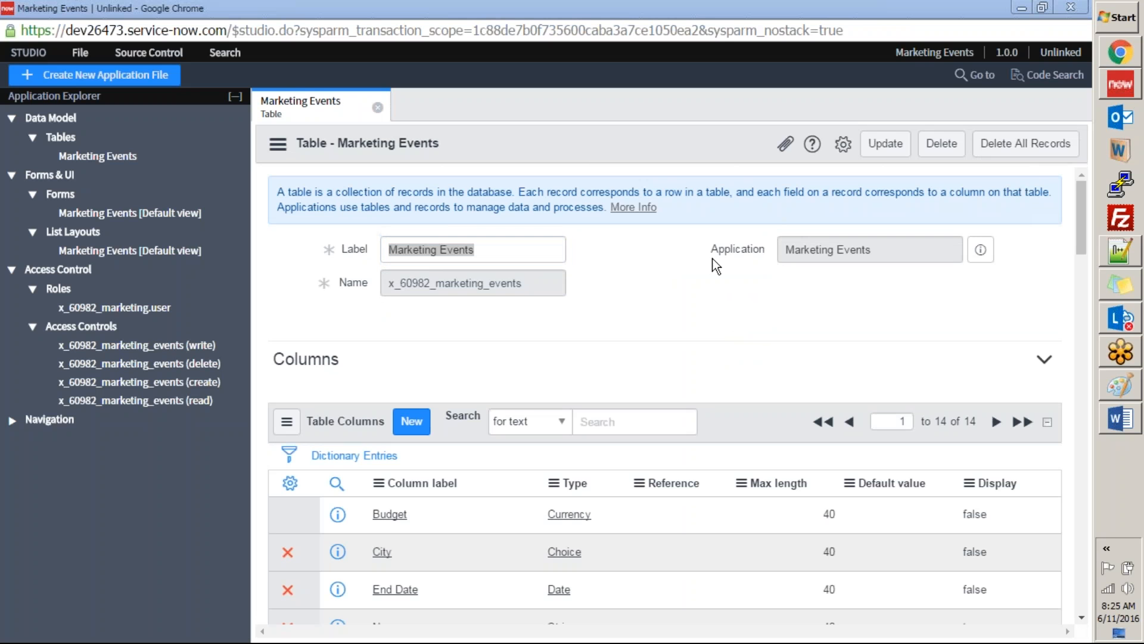
click(739, 329)
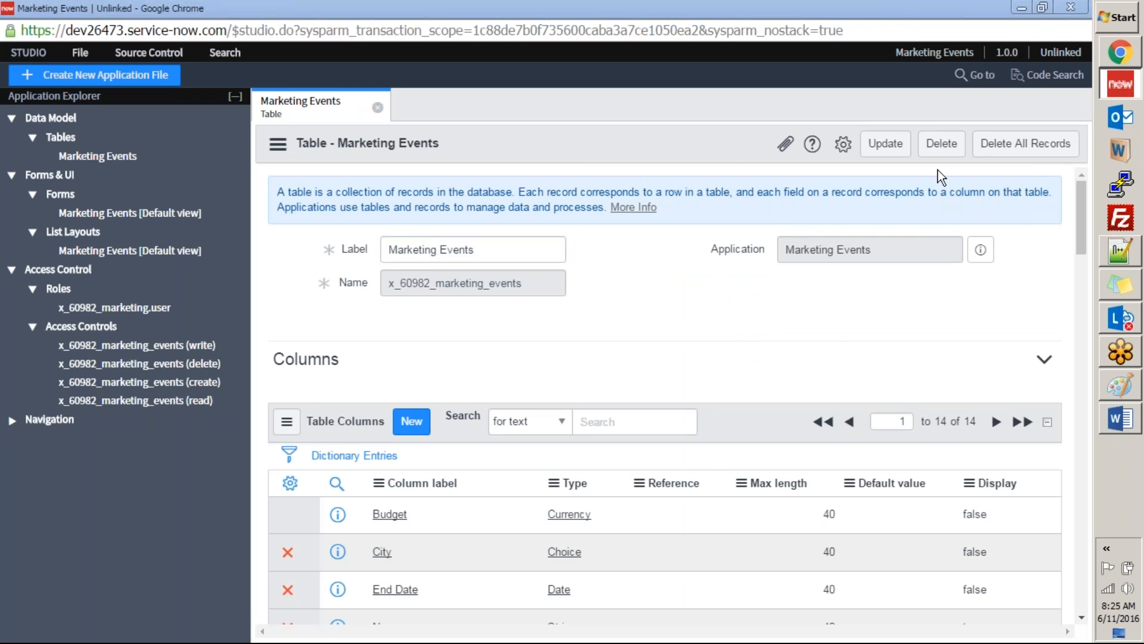
click(1106, 46)
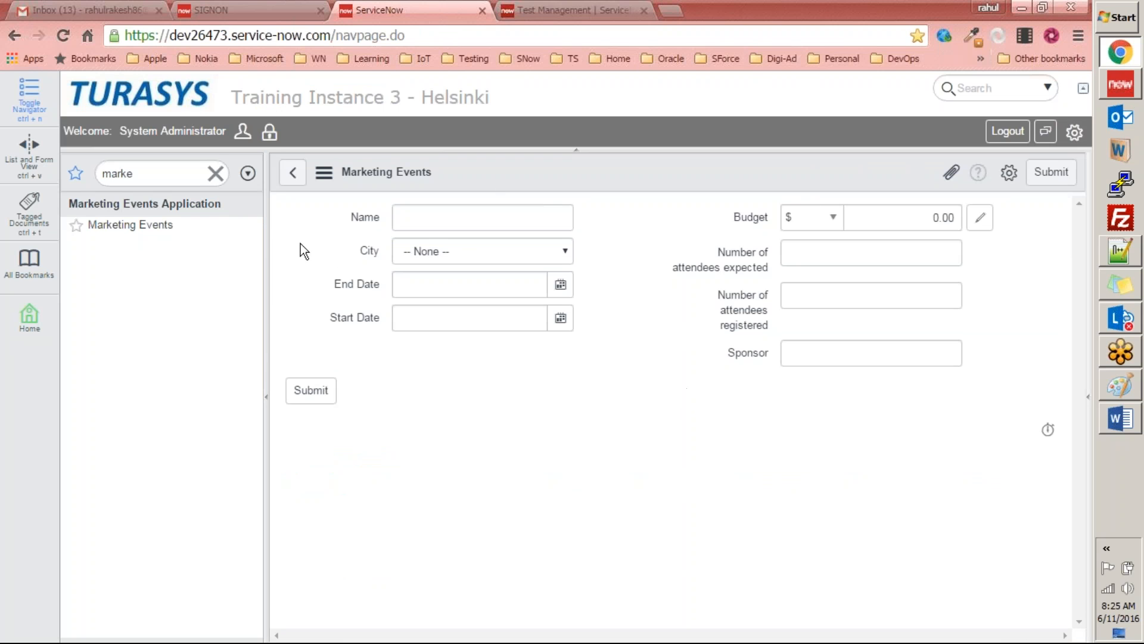
Step: Switch to the exercises document in Word and read the Equipment Request table instructions and the fields its form has to show
key(alt+Tab)
key(alt+Tab)
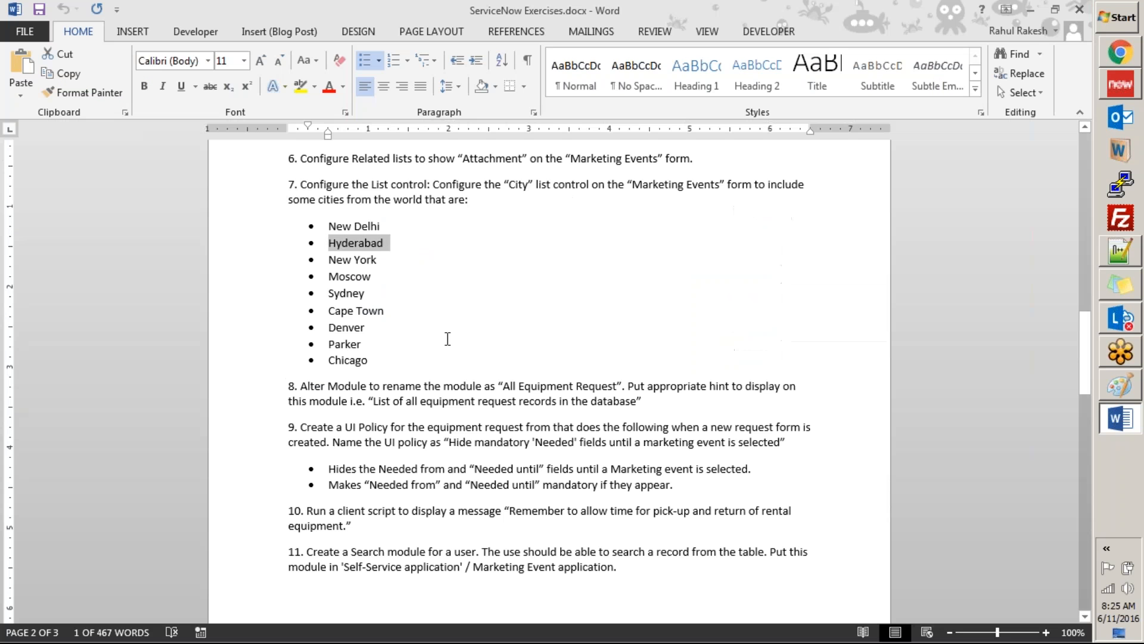
scroll(377, 288, up, 18)
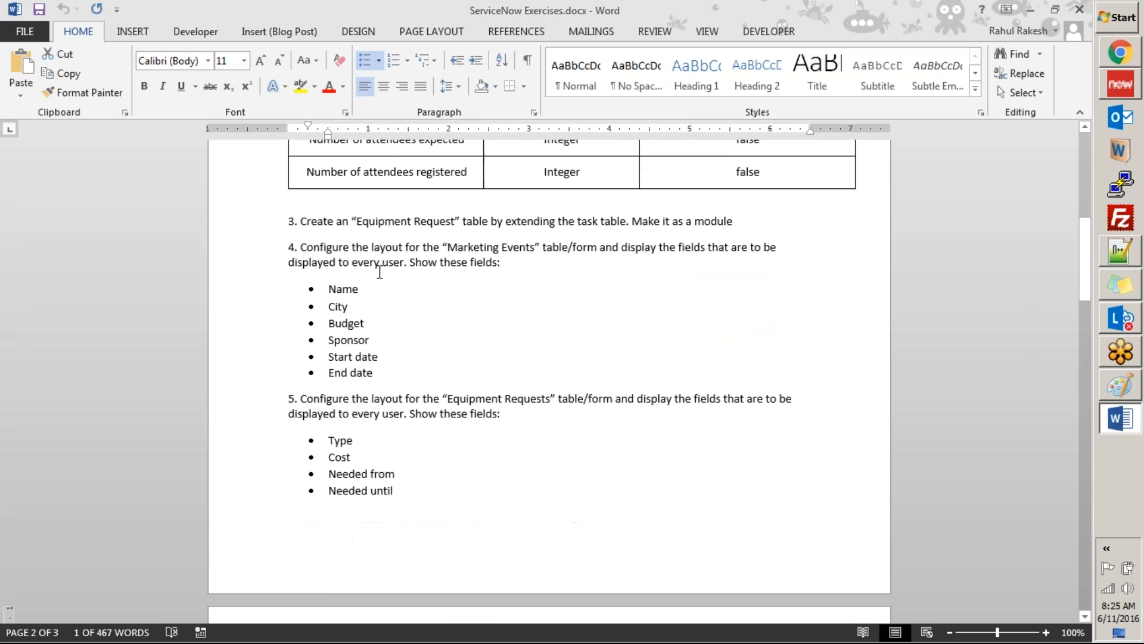
scroll(379, 271, up, 7)
scroll(378, 268, down, 4)
click(378, 251)
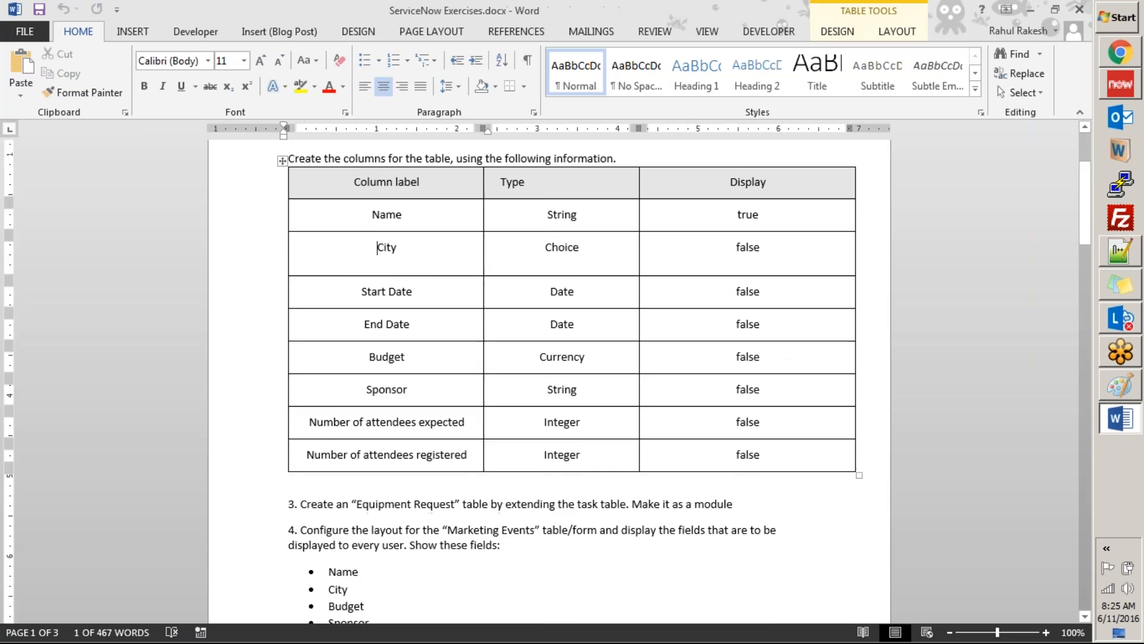
scroll(417, 268, down, 7)
click(366, 303)
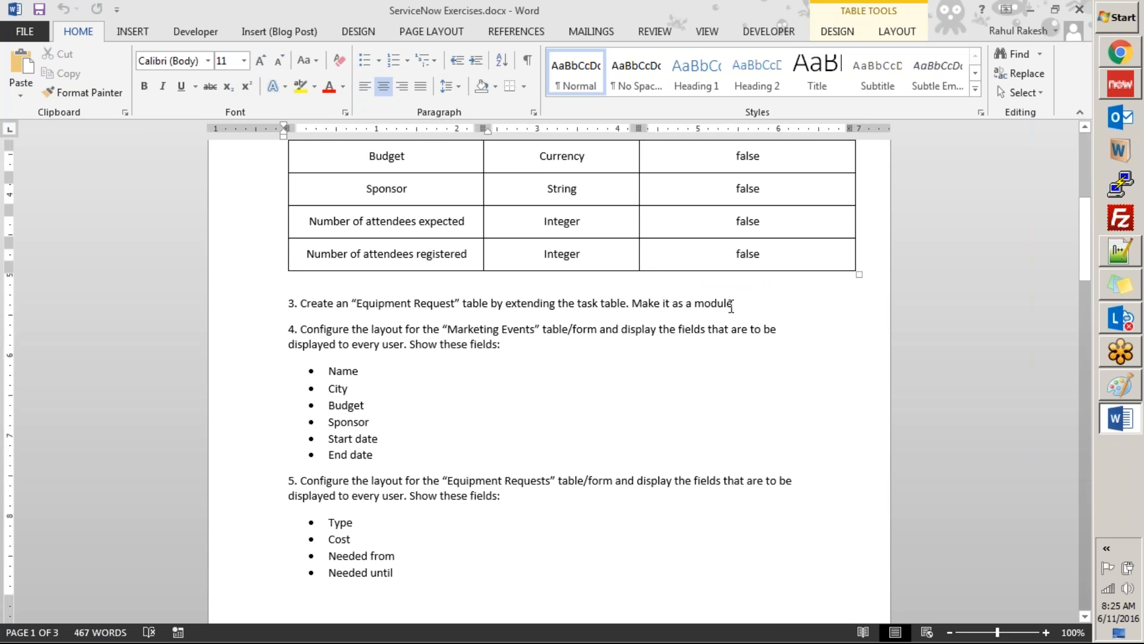
scroll(620, 309, down, 2)
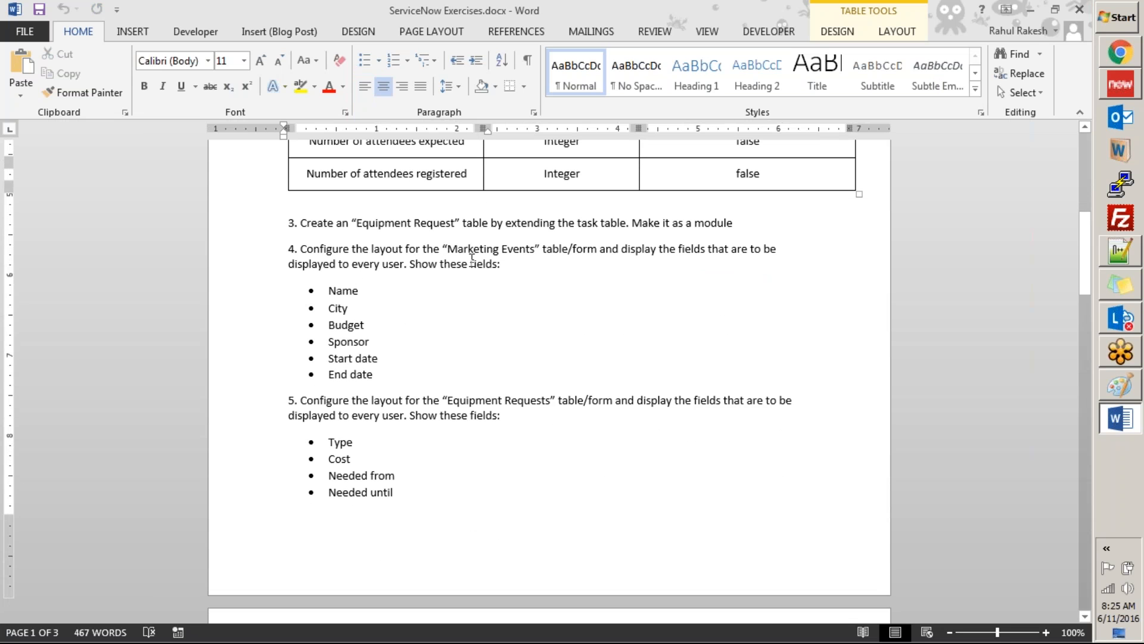
scroll(457, 295, down, 1)
scroll(535, 349, down, 3)
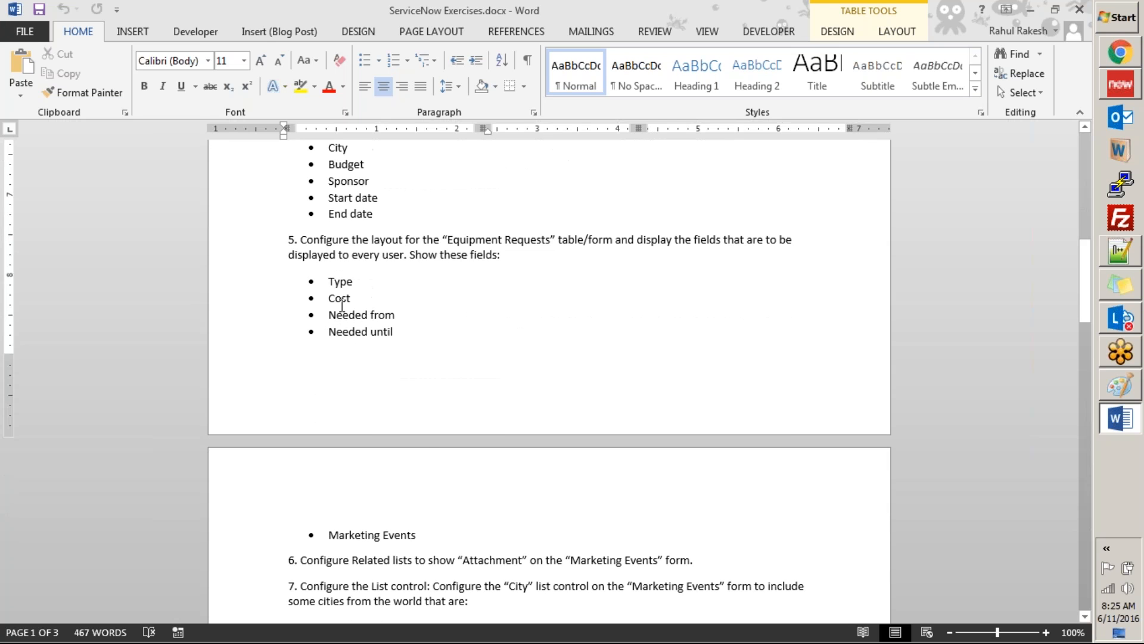
drag(330, 280, 371, 333)
drag(410, 429, 424, 505)
scroll(424, 505, up, 2)
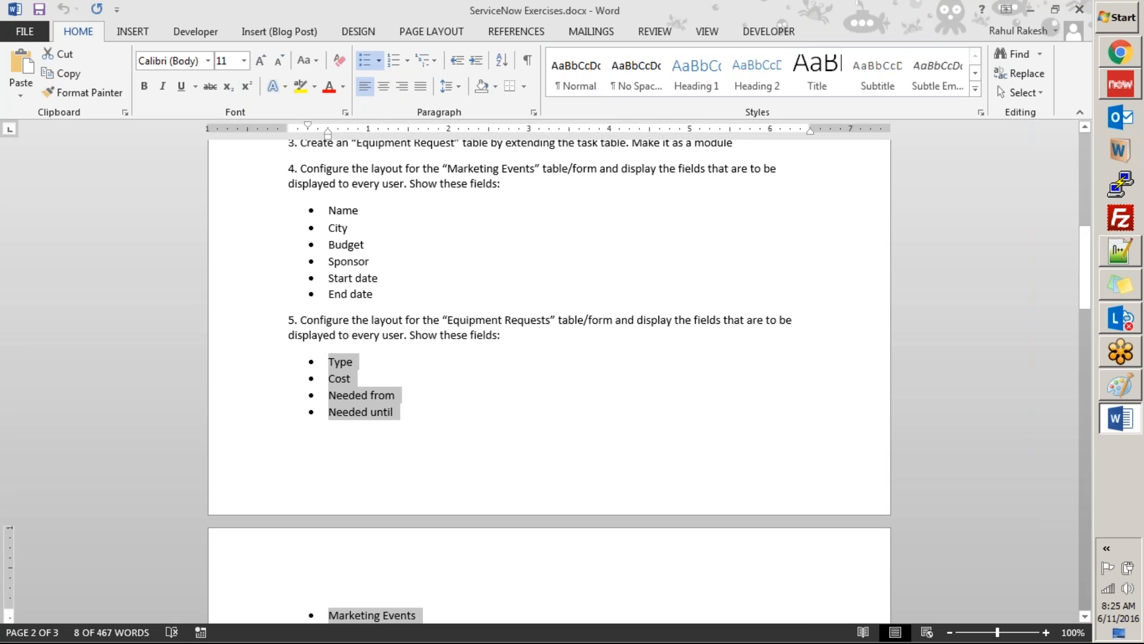
scroll(435, 402, down, 4)
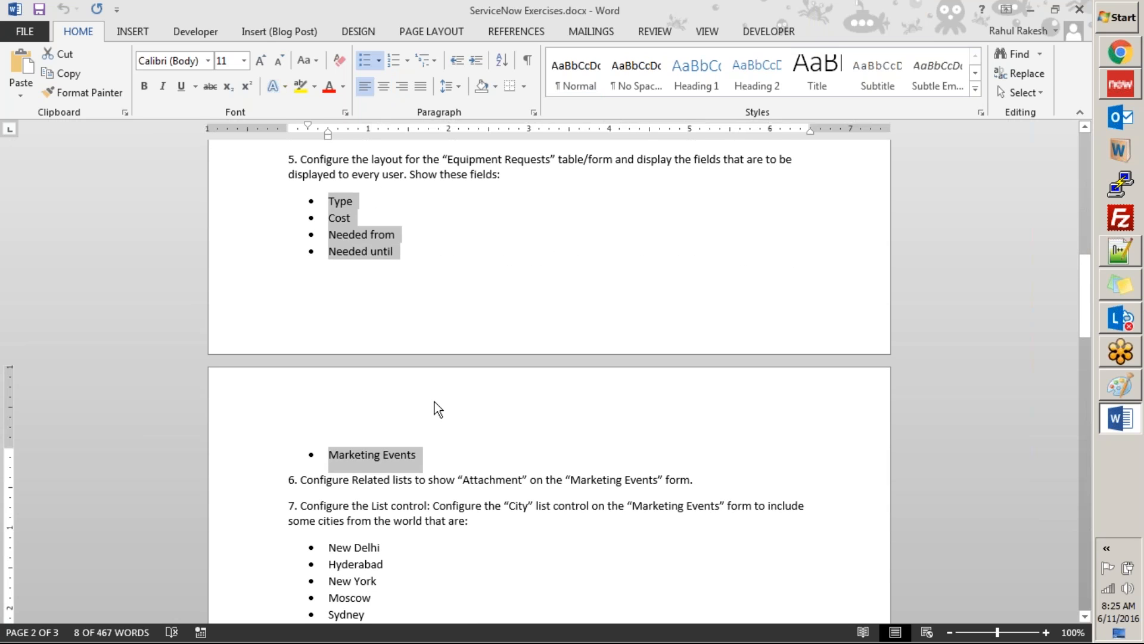
Step: Switch back to Studio and start a new table application file labelled Equipment Requests
key(alt+Tab)
click(1124, 97)
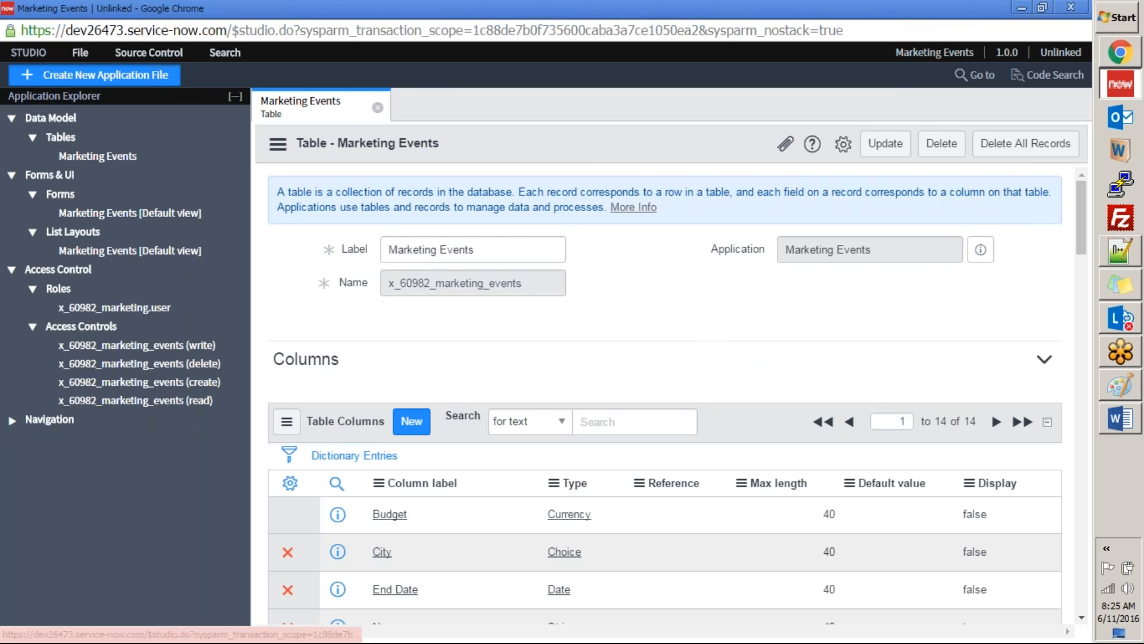
click(94, 75)
click(885, 500)
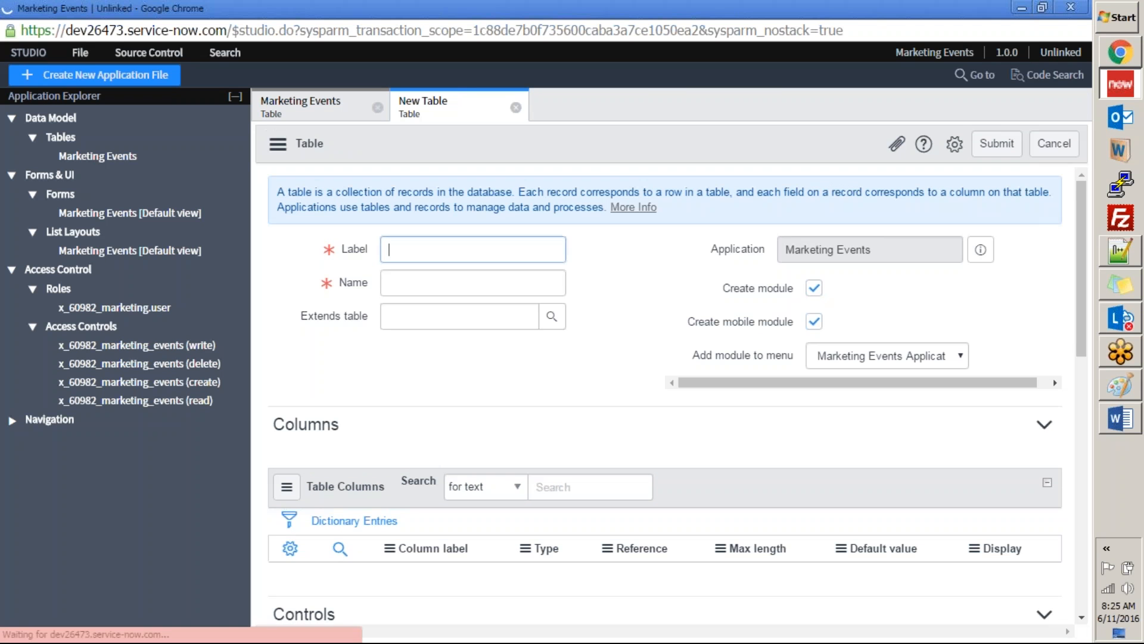
text(Equipment Reqeust)
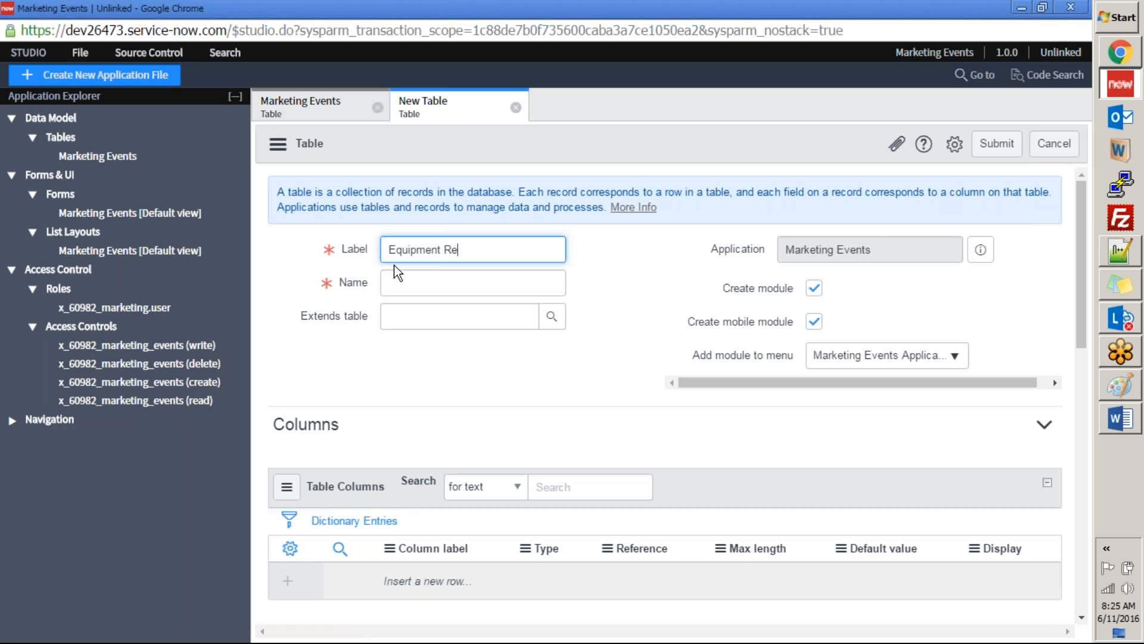
key(BackSpace)
key(BackSpace)
key(BackSpace)
key(BackSpace)
text(ued)
key(BackSpace)
key(BackSpace)
text(estd)
key(BackSpace)
text(s)
key(Tab)
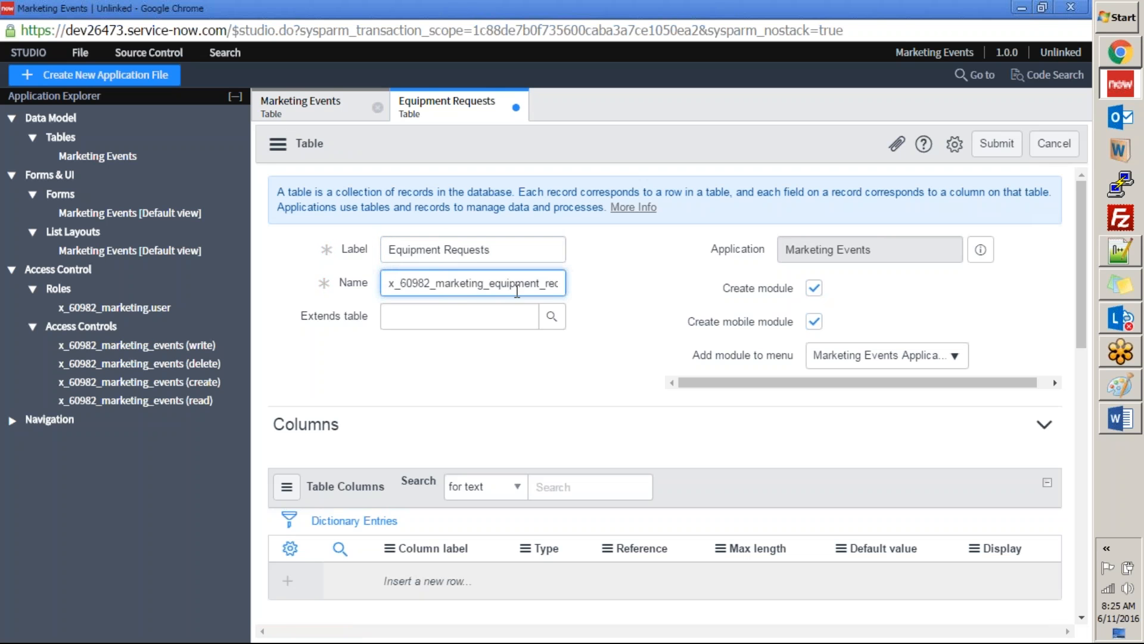
Step: Inspect the new table's full name and review the Equipment Requests field list in the Word exercises document
key(End)
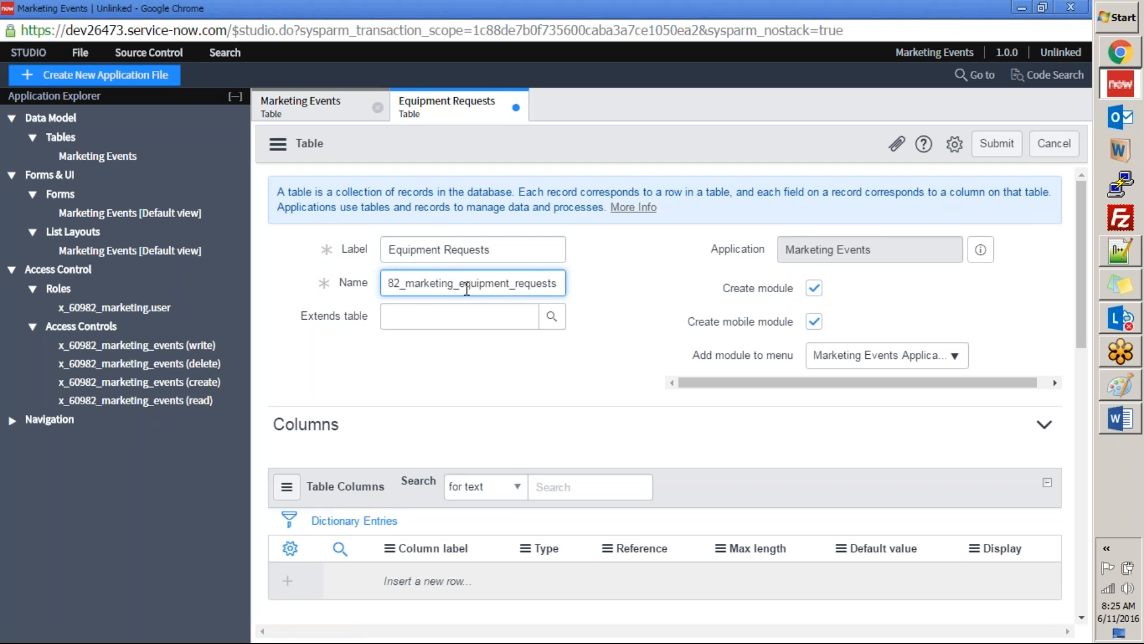
key(Left)
key(Left)
key(Left)
key(Left)
key(Left)
key(Left)
key(Left)
key(Left)
key(Left)
key(Left)
key(Left)
key(Left)
key(Left)
key(Left)
key(Left)
key(Left)
key(Left)
key(Left)
key(Left)
key(Left)
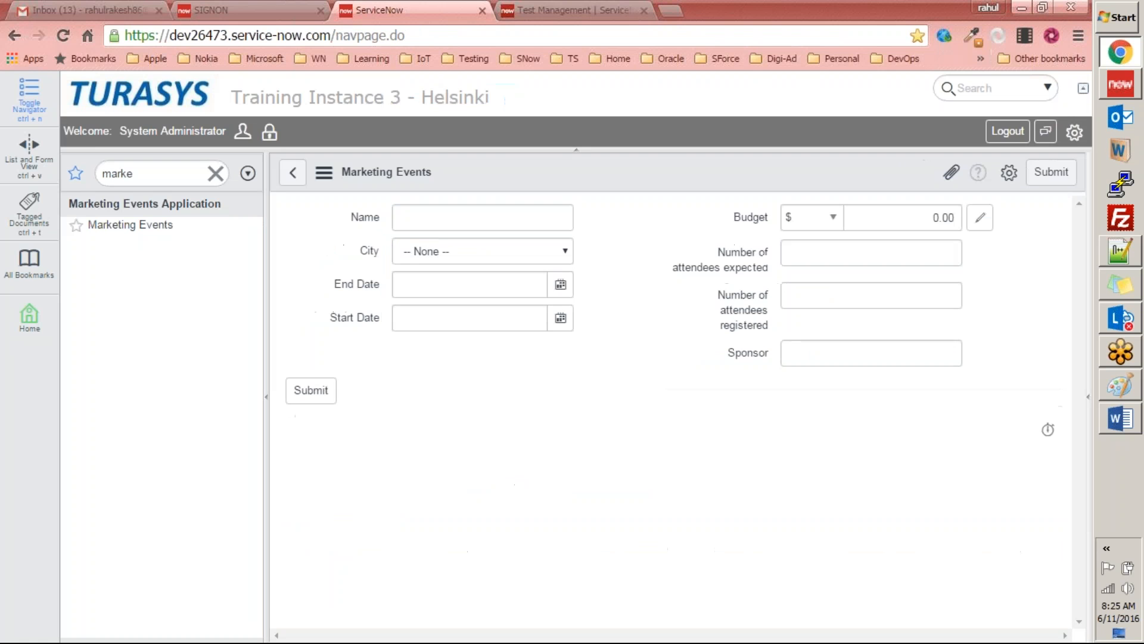
key(alt+Tab)
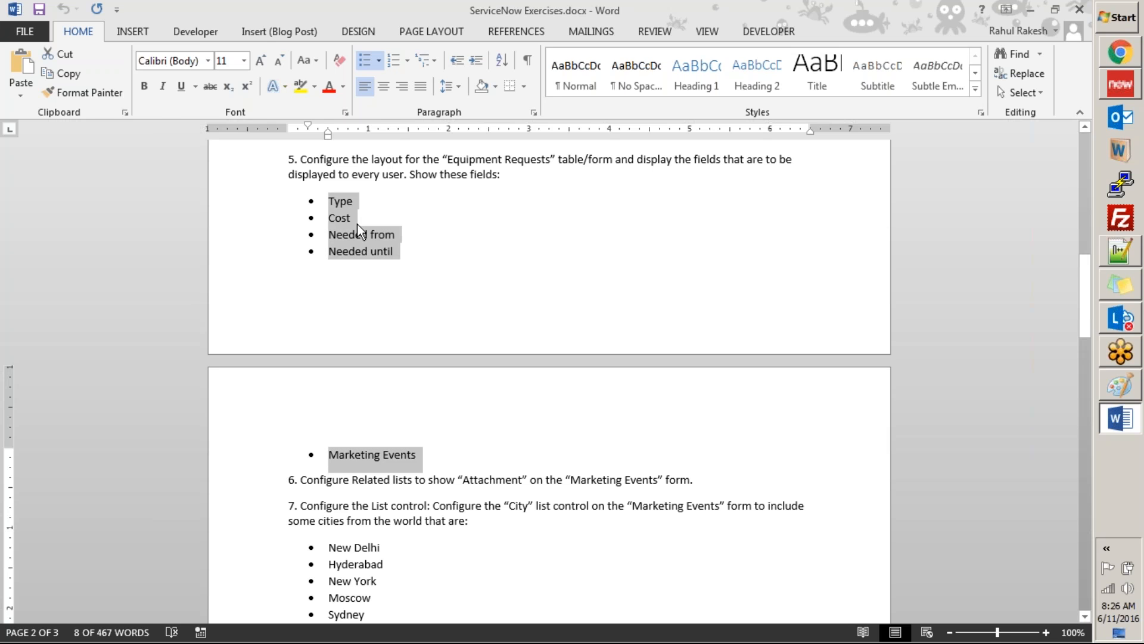
double_click(338, 203)
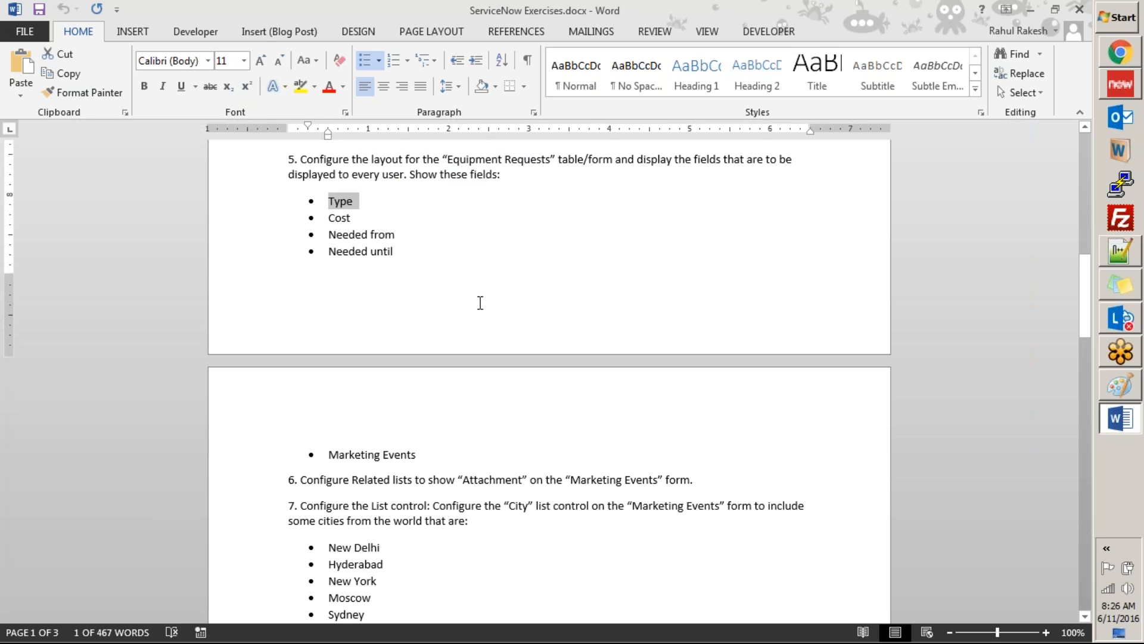
key(alt+Tab)
key(alt+Tab)
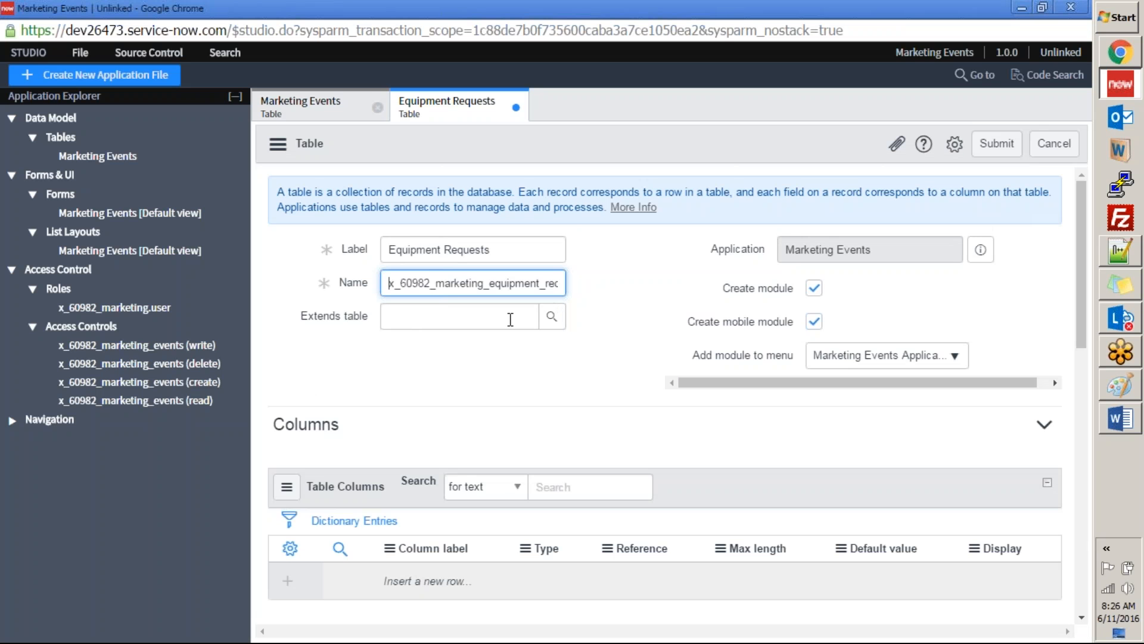
Step: Make the Equipment Requests table extend Task and turn off the creation of a mobile module
click(401, 321)
text(task)
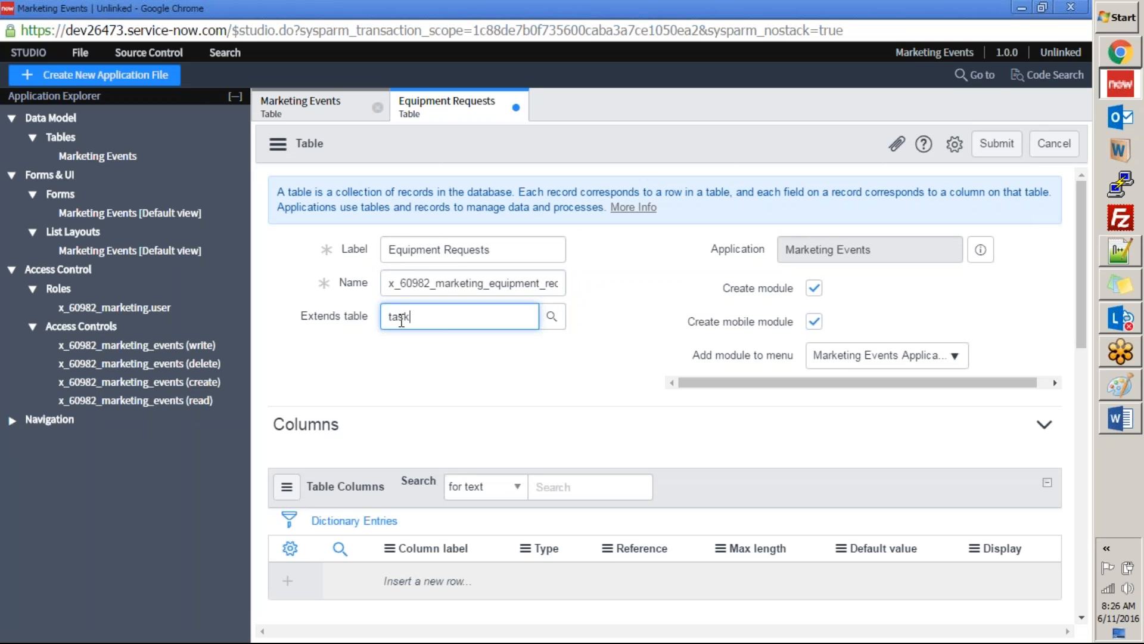
click(433, 354)
click(814, 322)
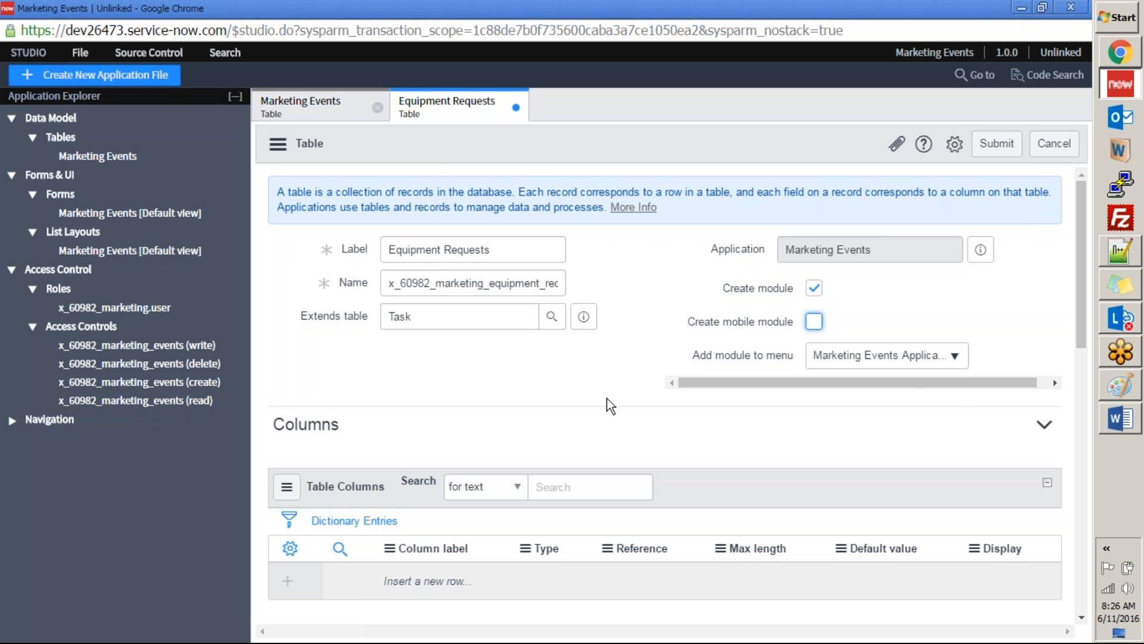
Step: Add an Equipment Type column of type String to the table, consulting the field list in the exercises document
scroll(546, 403, down, 4)
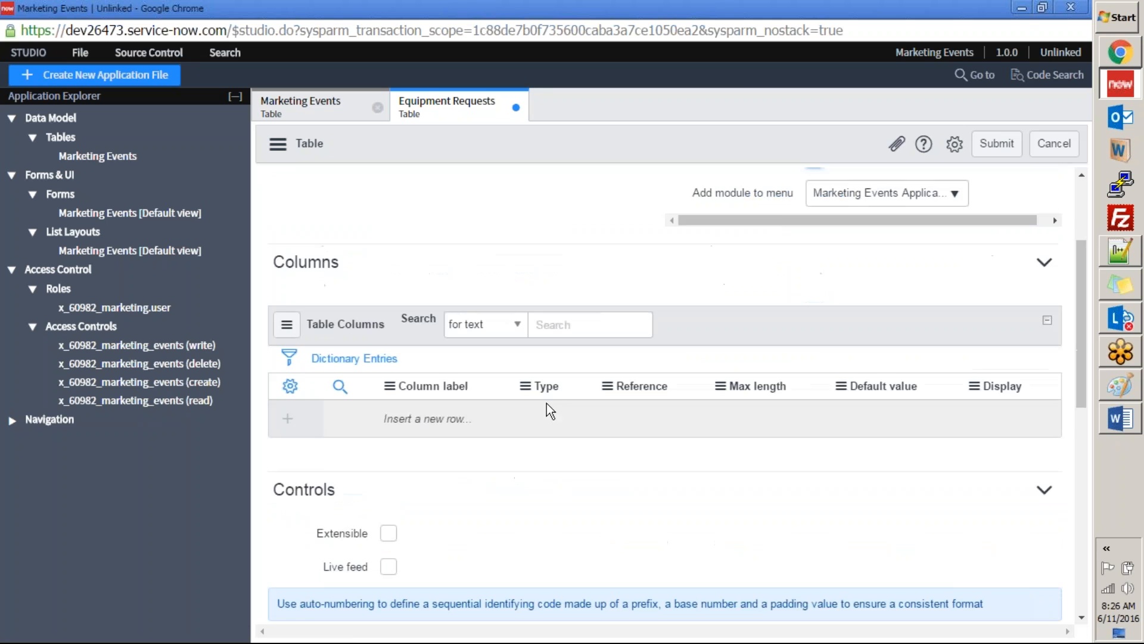
click(464, 331)
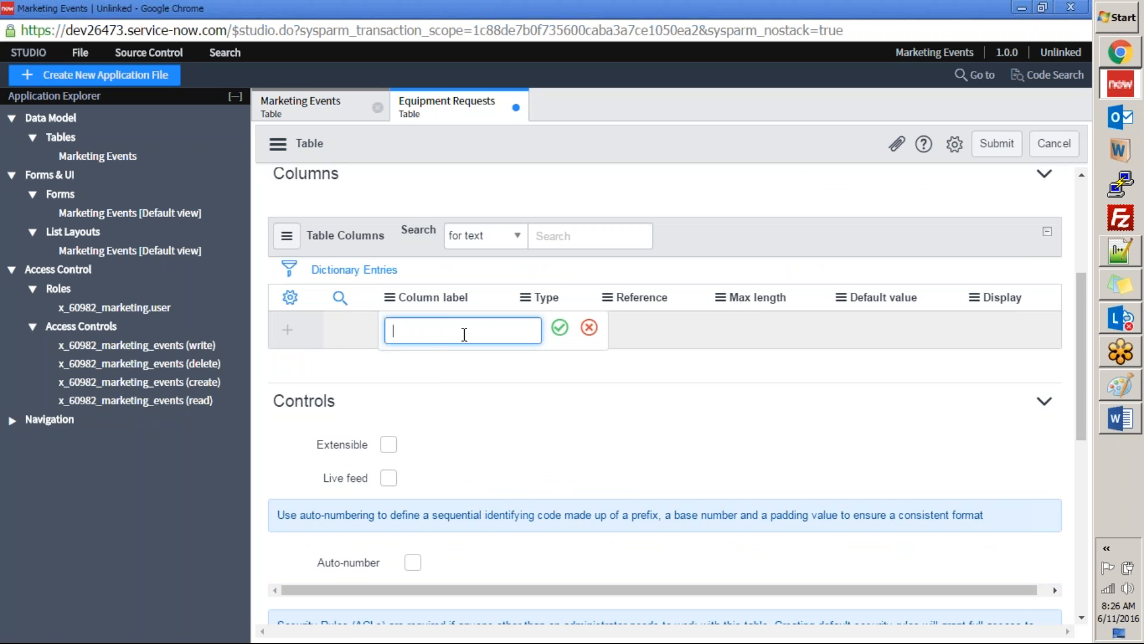
text(Equipment Type)
key(Tab)
key(alt+Tab)
key(alt+Tab)
key(alt+Tab)
key(alt+Tab)
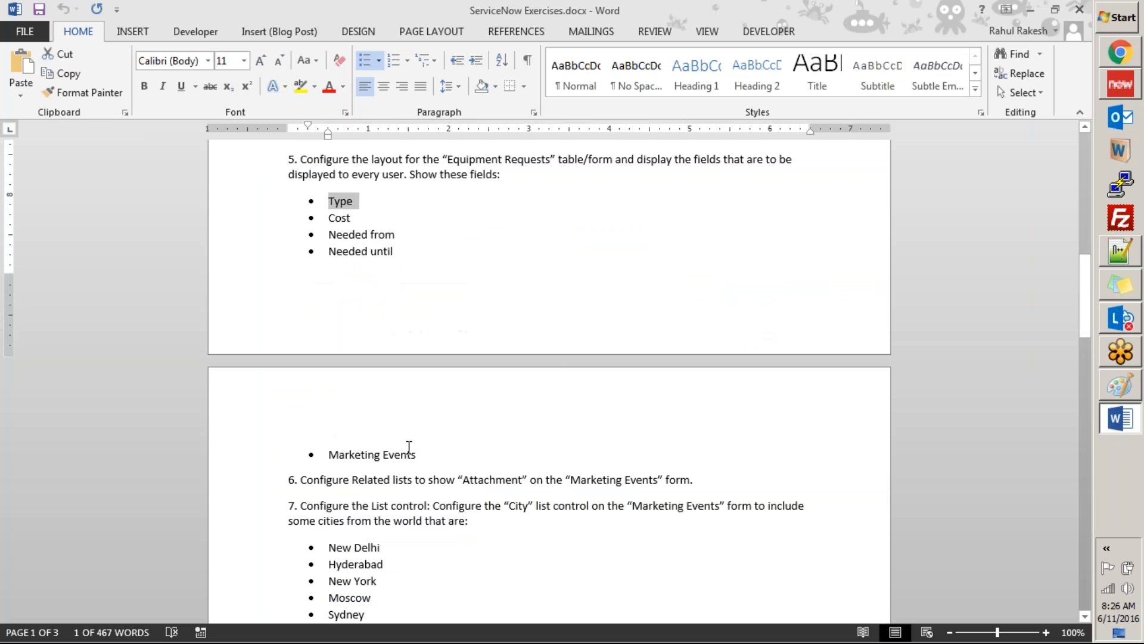
key(alt+Tab)
key(alt+Tab)
key(alt+Tab)
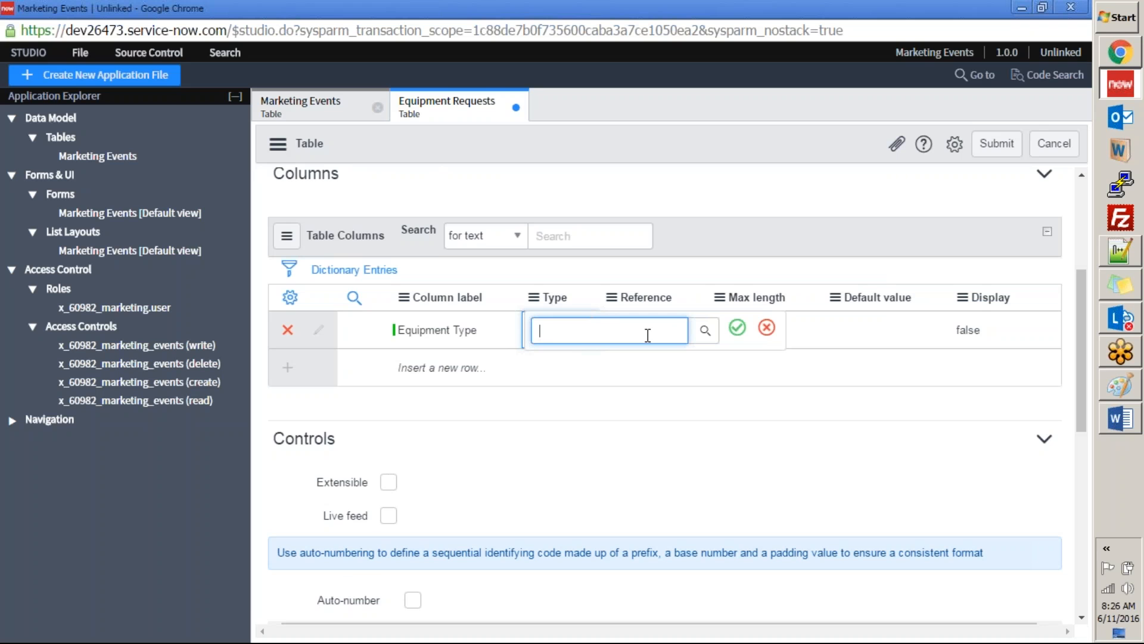
text(String)
click(737, 327)
Step: Add a Cost column of type Currency to the Equipment Requests table, checking the field list in the Word exercises document
key(alt+Tab)
key(alt+Tab)
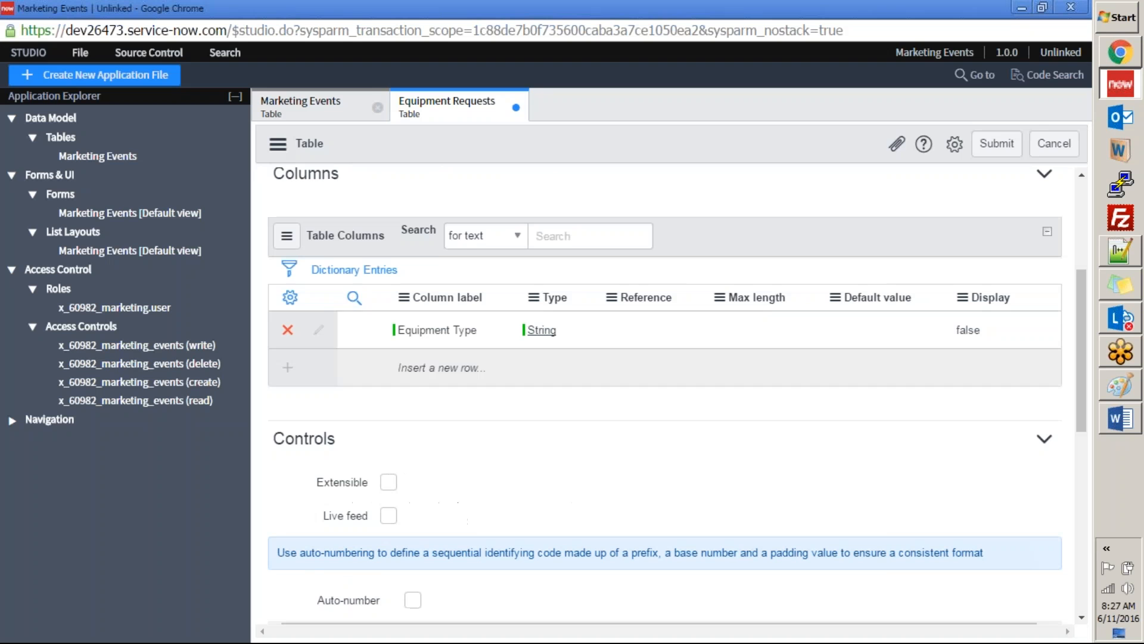
click(400, 370)
text(Cost)
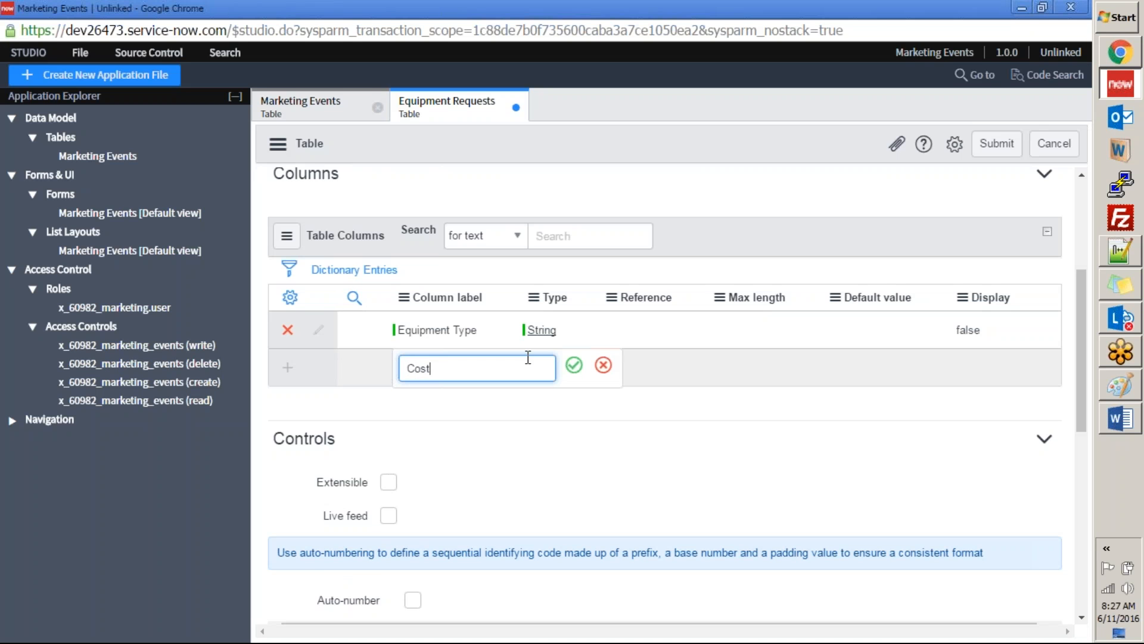
click(574, 365)
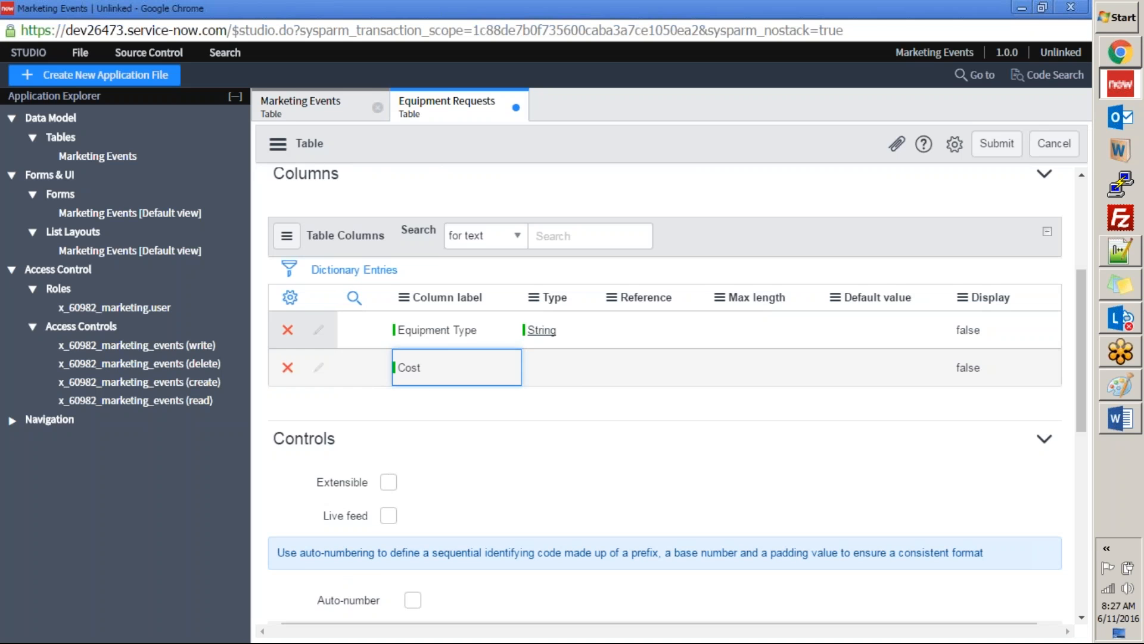
double_click(560, 374)
text(Cur)
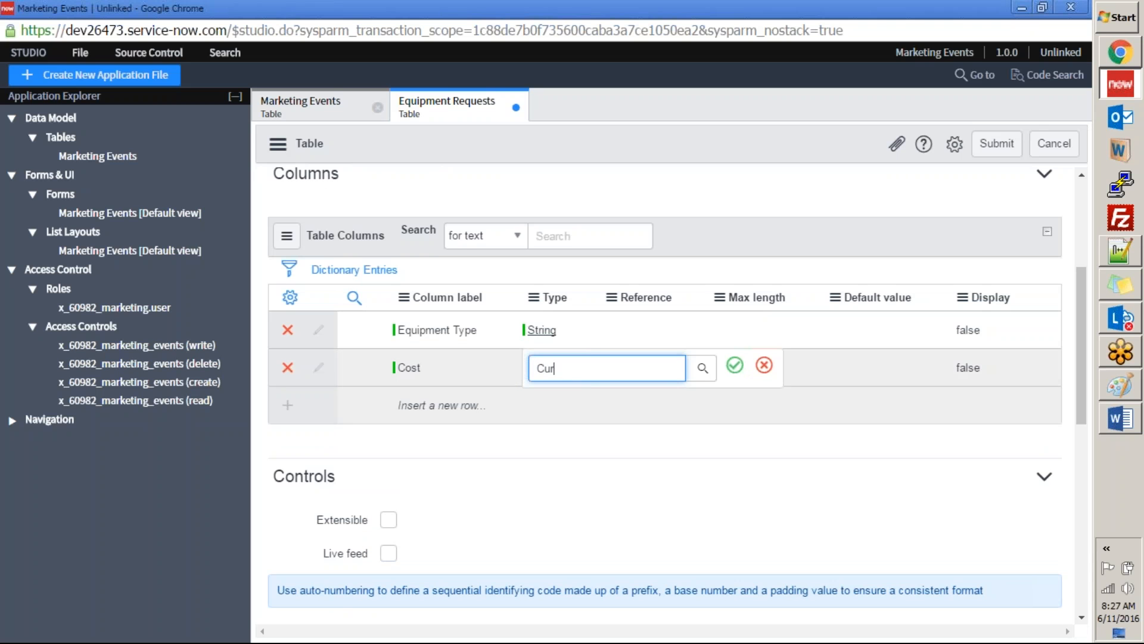
text(rency)
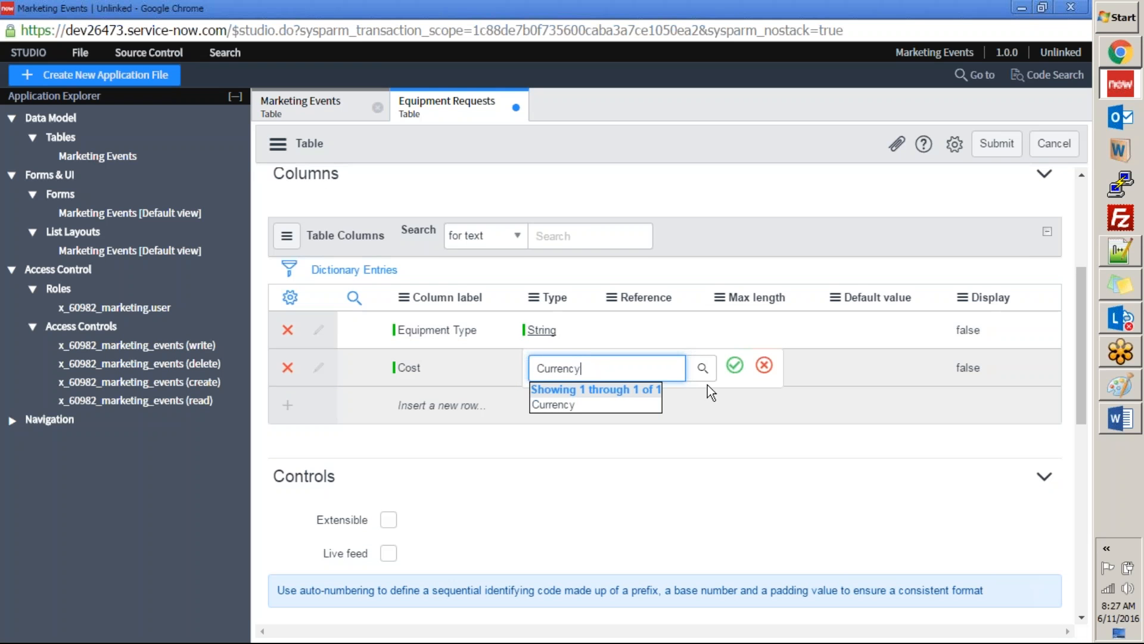
click(555, 405)
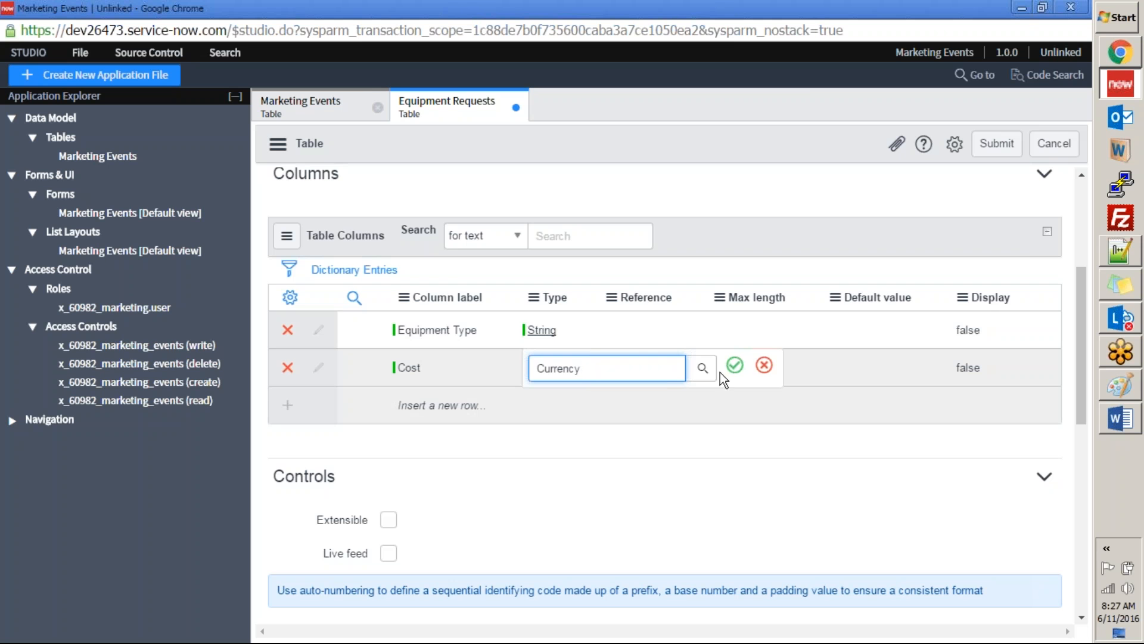
click(735, 365)
Step: Copy the "Needed from" field name from the Equipment Requests field list in the Word exercises document
key(alt+Tab)
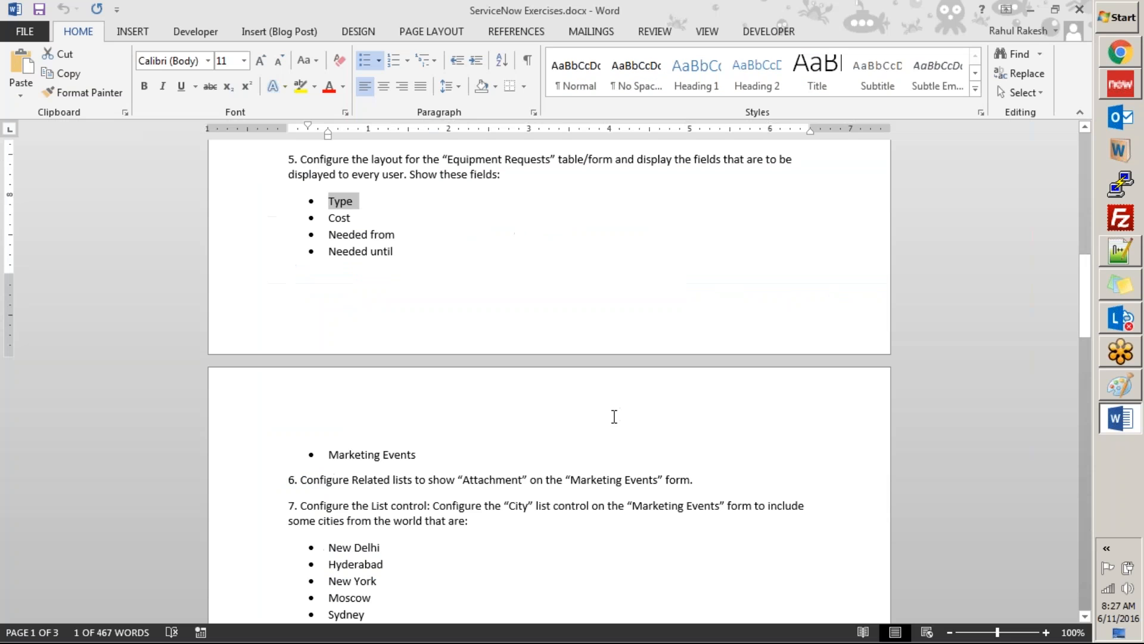
key(alt+Tab)
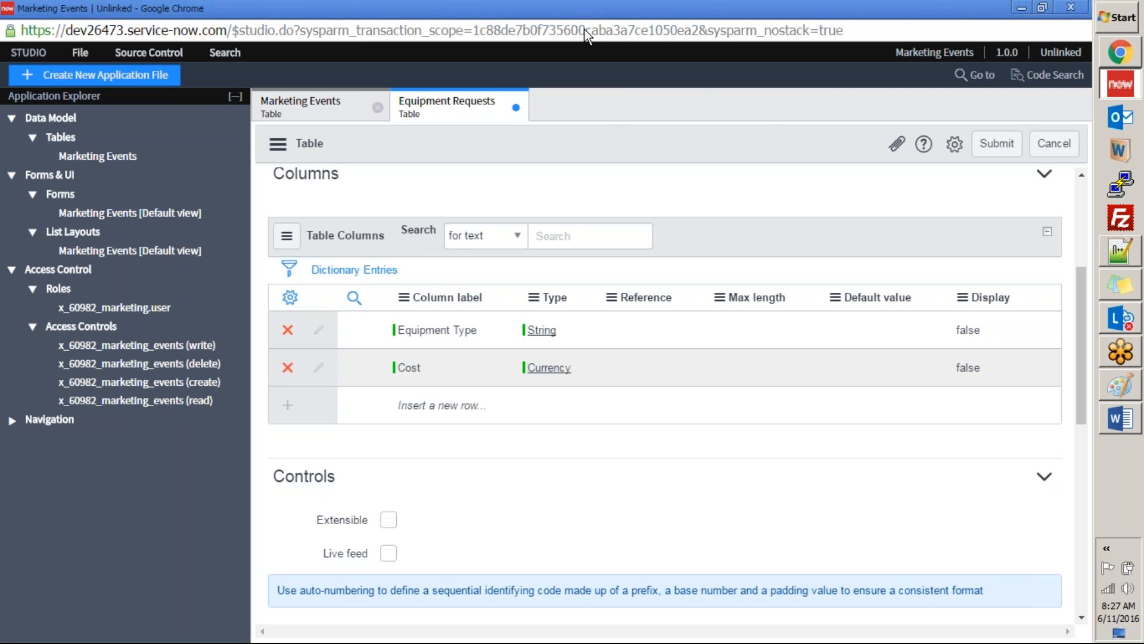
key(alt+Tab)
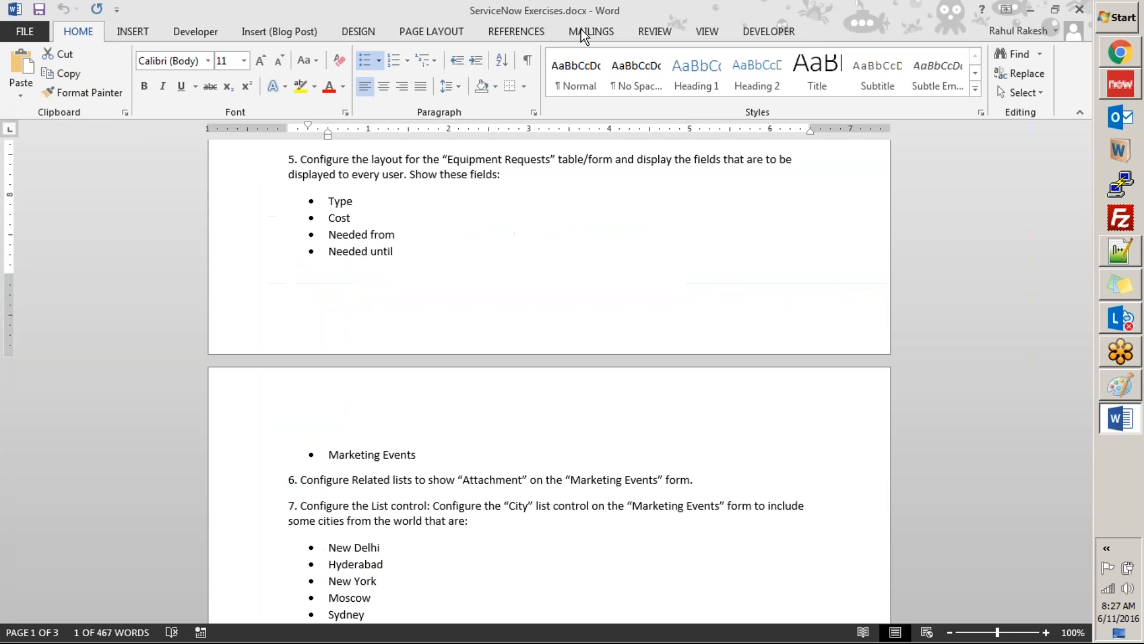
drag(334, 234, 393, 234)
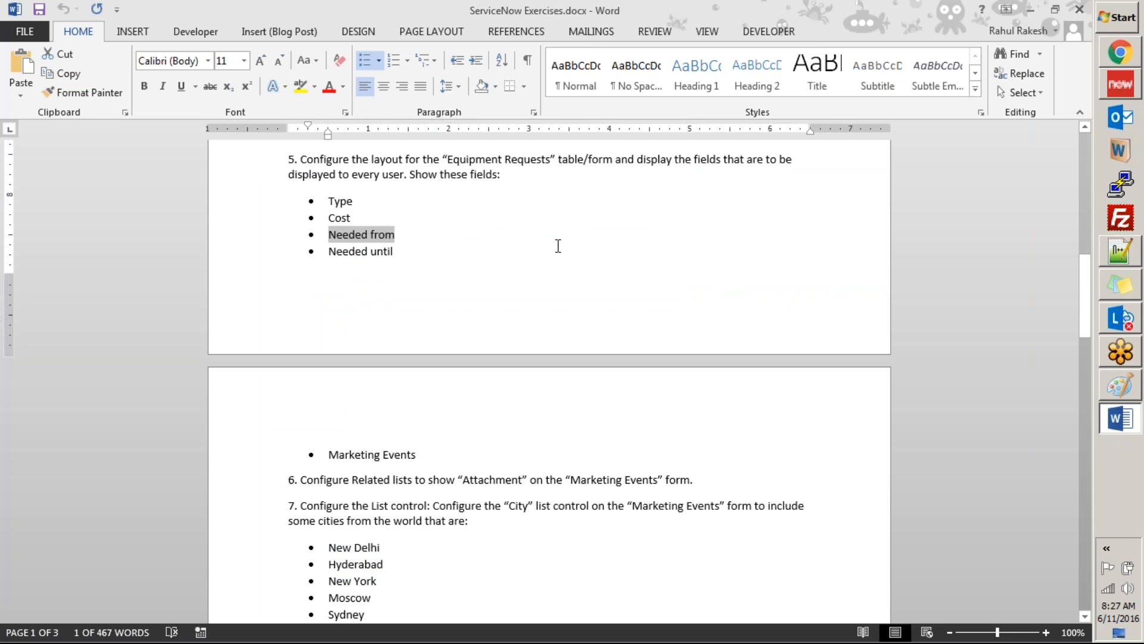
Step: Back in Studio, add a column labelled Needed from with type Date, using the copied field name
key(alt+Tab)
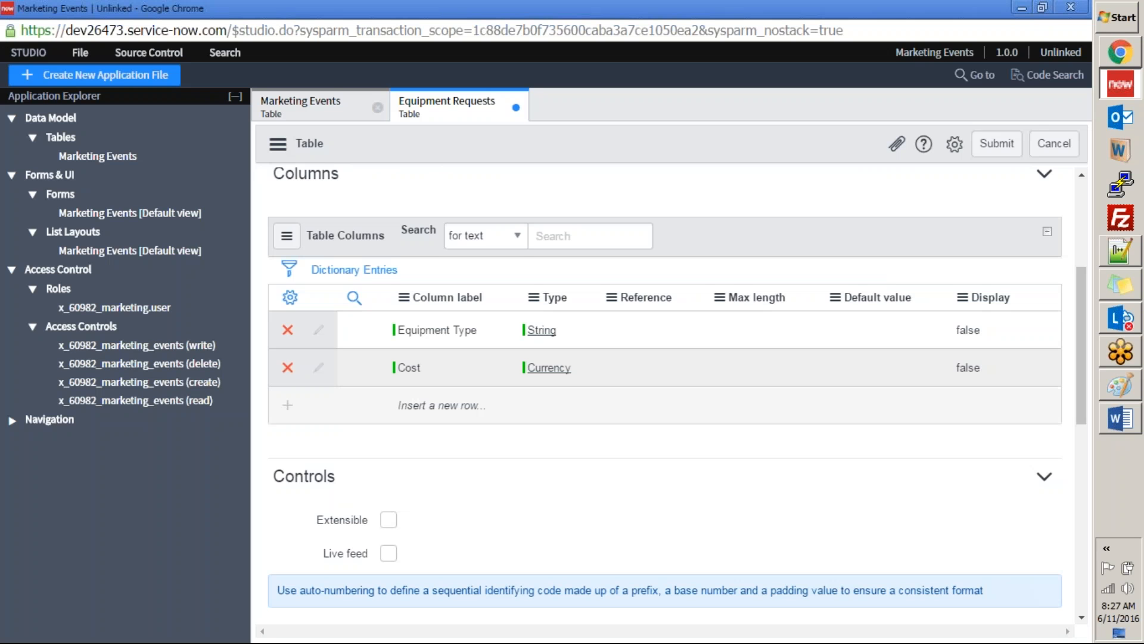
double_click(421, 403)
text(•	Needed from)
key(Home)
key(Delete)
key(Delete)
key(Delete)
text(N)
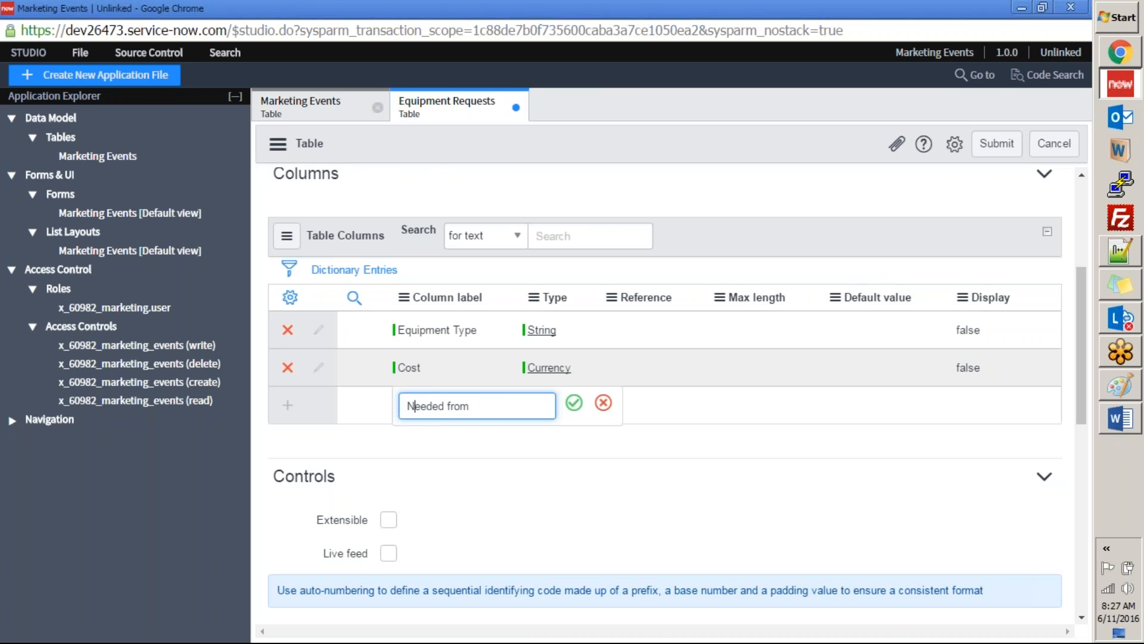
click(574, 403)
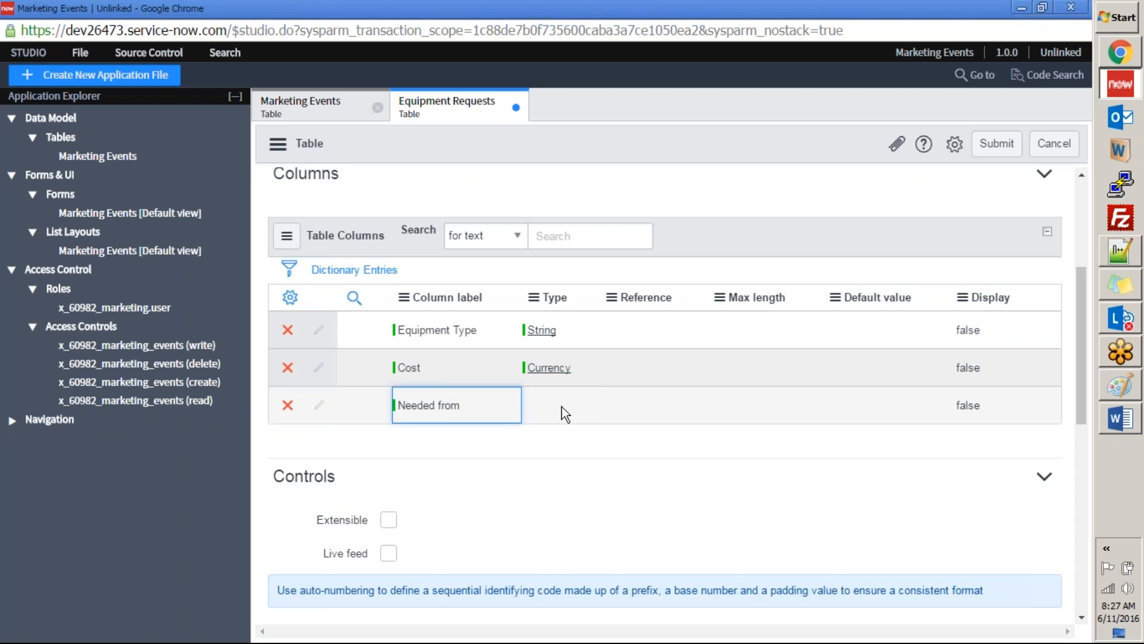
double_click(562, 406)
text(Date)
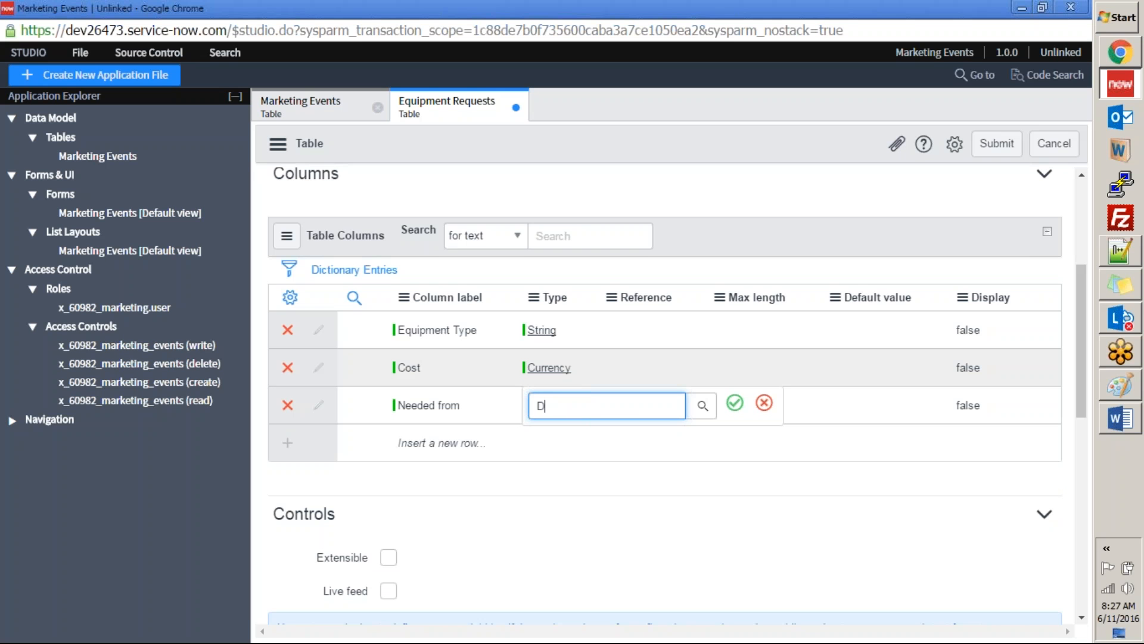
click(560, 440)
click(734, 404)
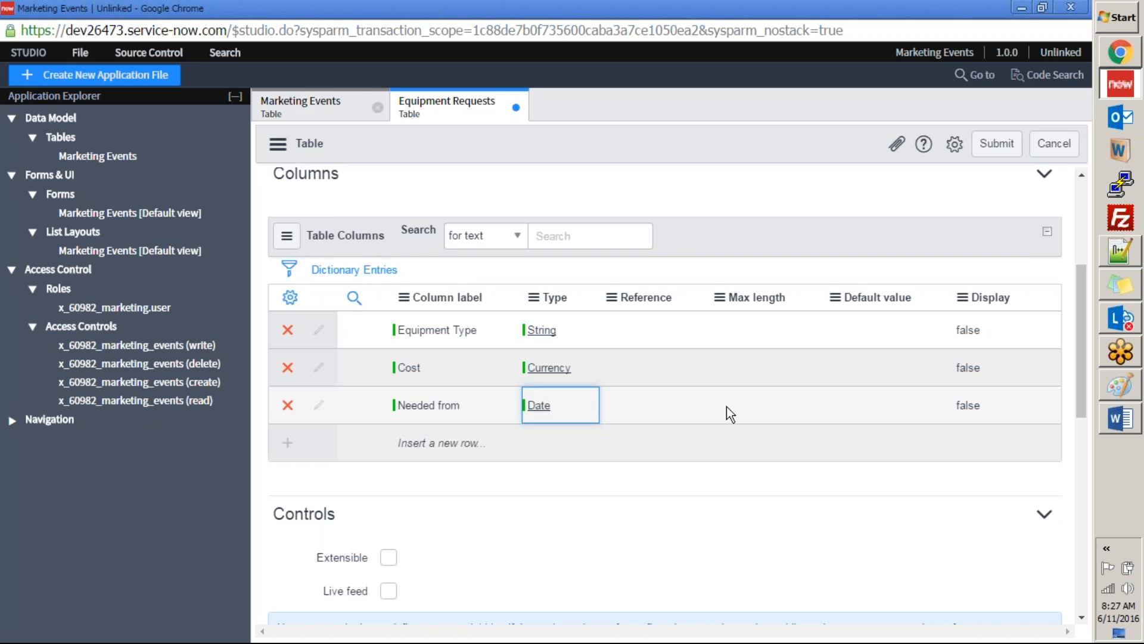
Step: Add a Needed until column of type Date to the table after checking the field list in the exercises document
key(alt+Tab)
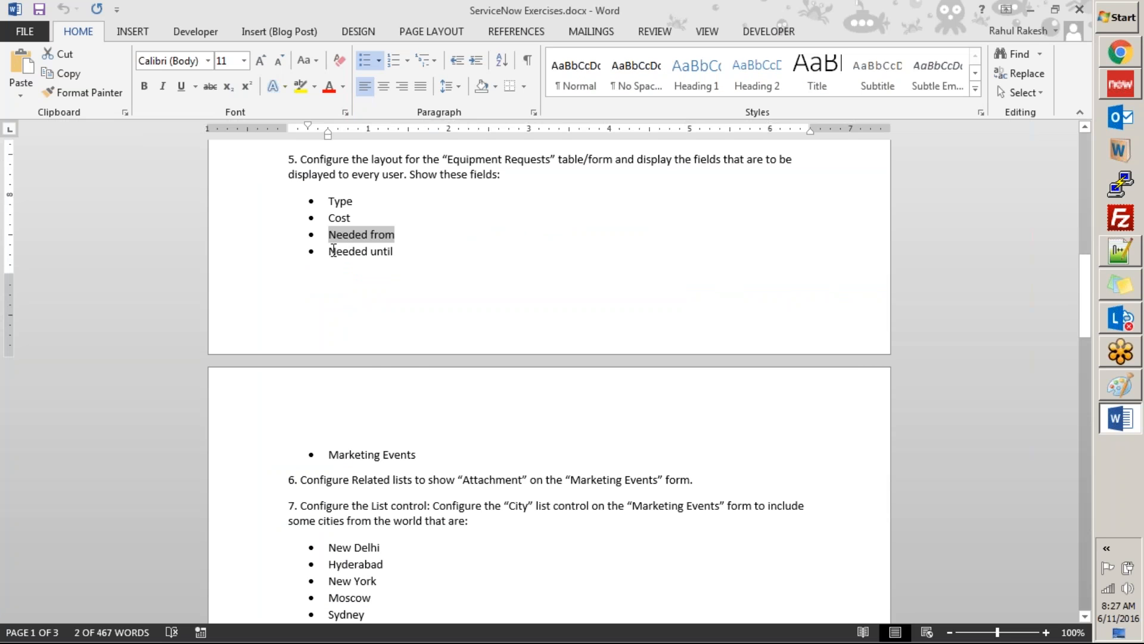
key(alt+Tab)
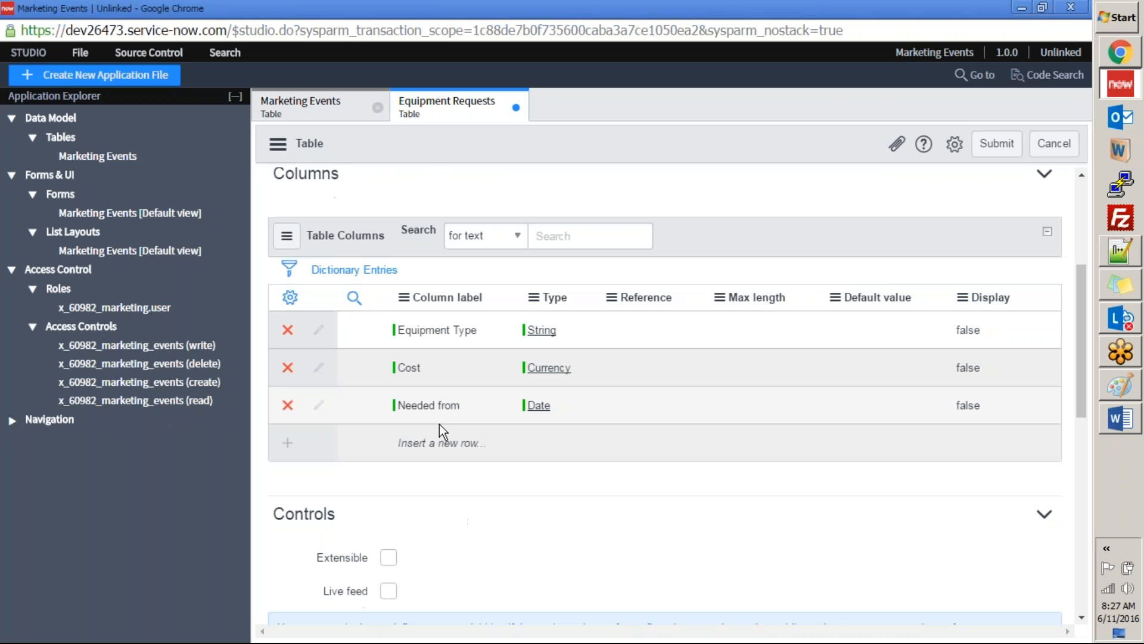
click(415, 453)
text(N)
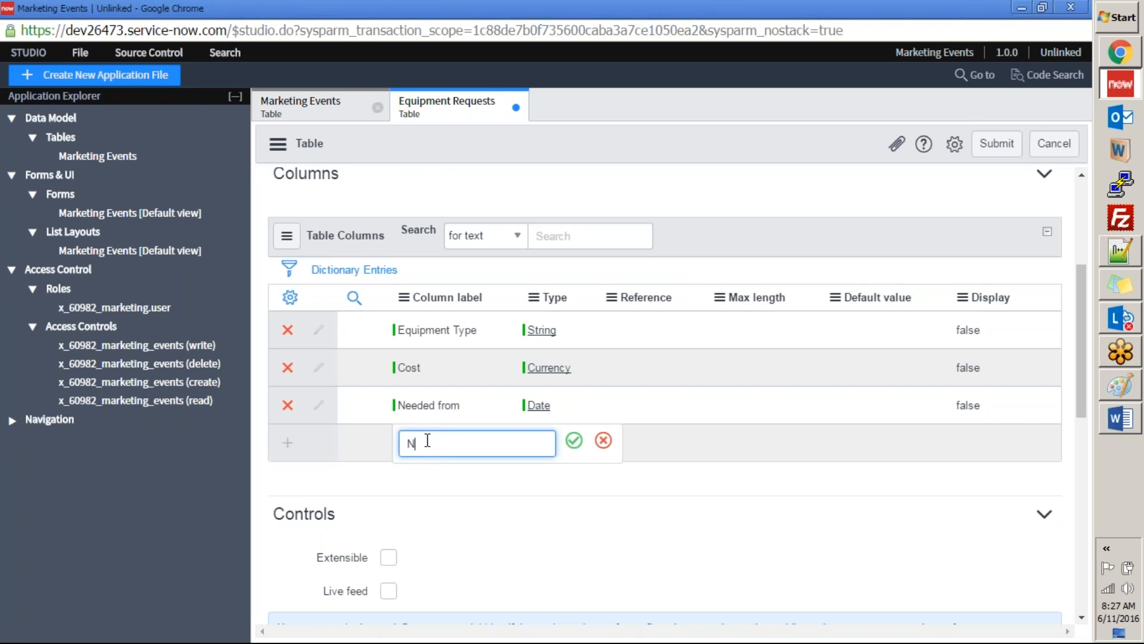
text(eeded until)
key(Tab)
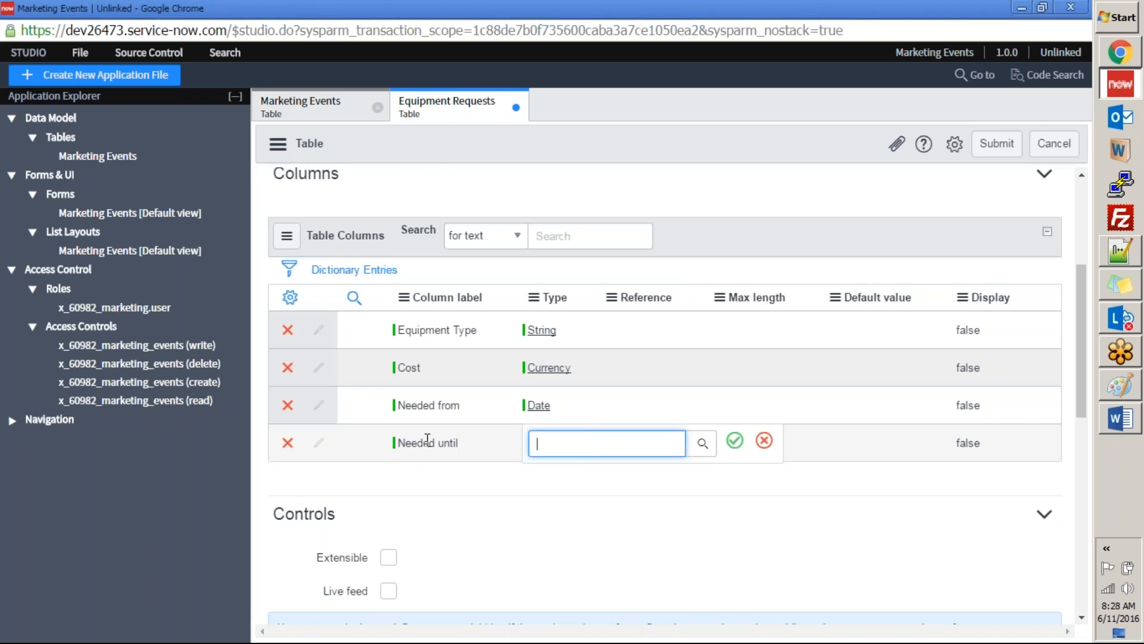
text(date)
click(560, 480)
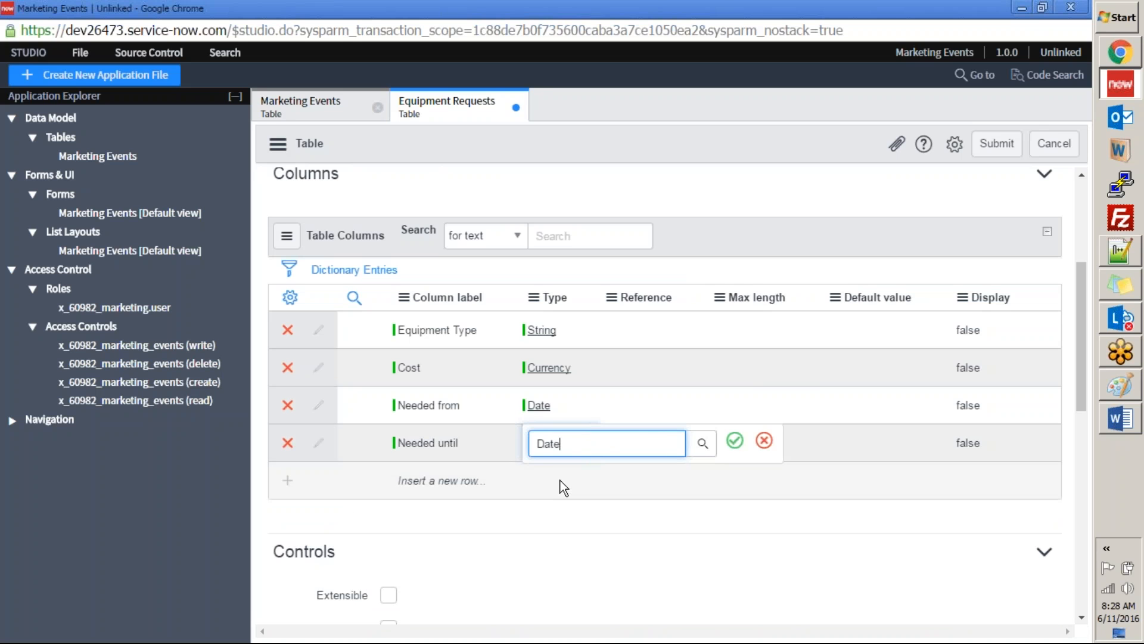
click(736, 444)
Step: Check the remaining field in the exercises document and add a new column labelled Marketing Events to the table
key(alt+Tab)
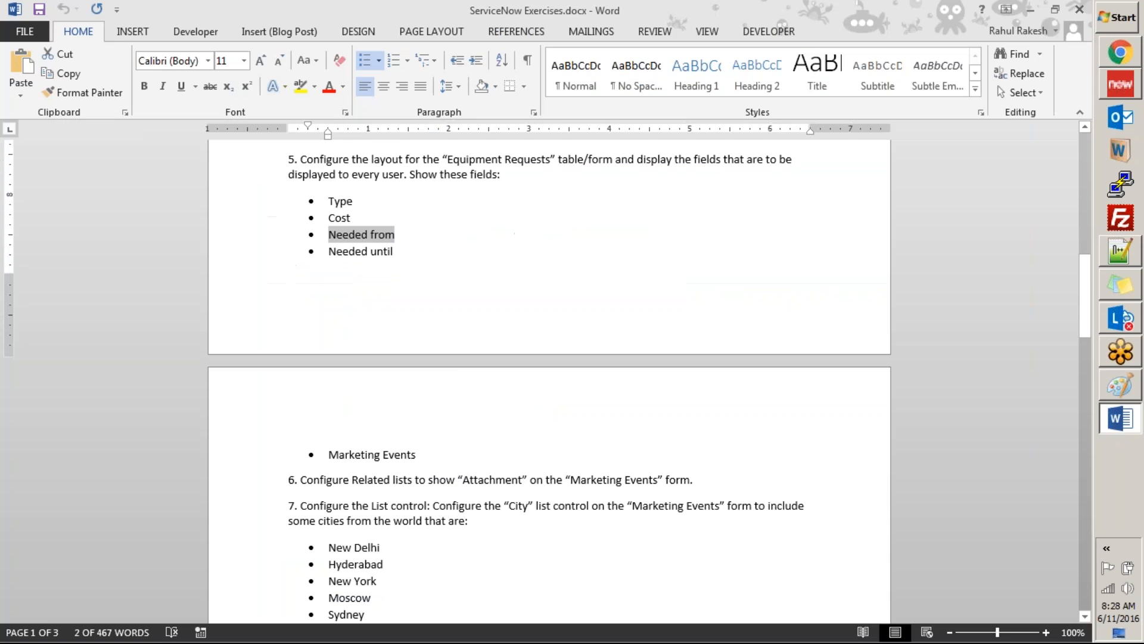
key(alt+Tab)
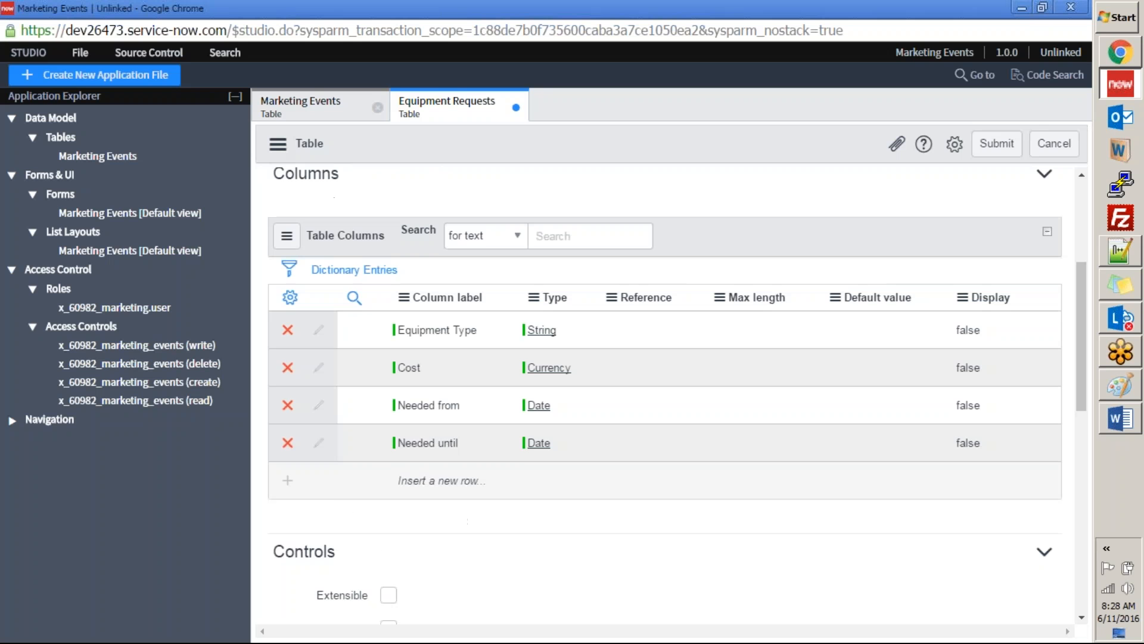
click(413, 476)
text(Marketing Events)
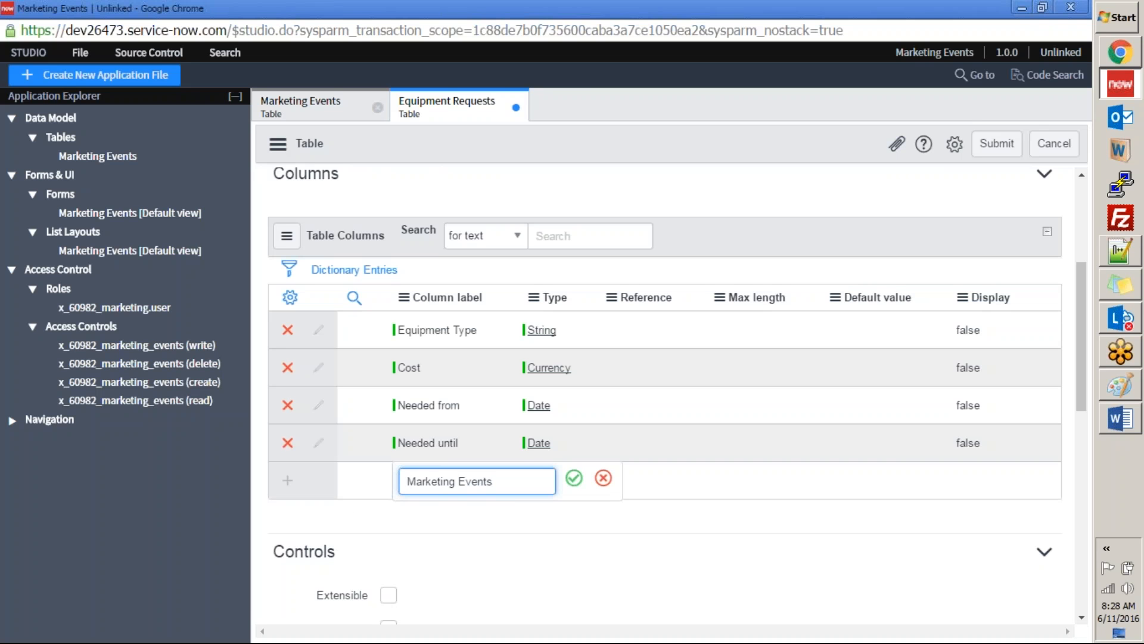
click(574, 478)
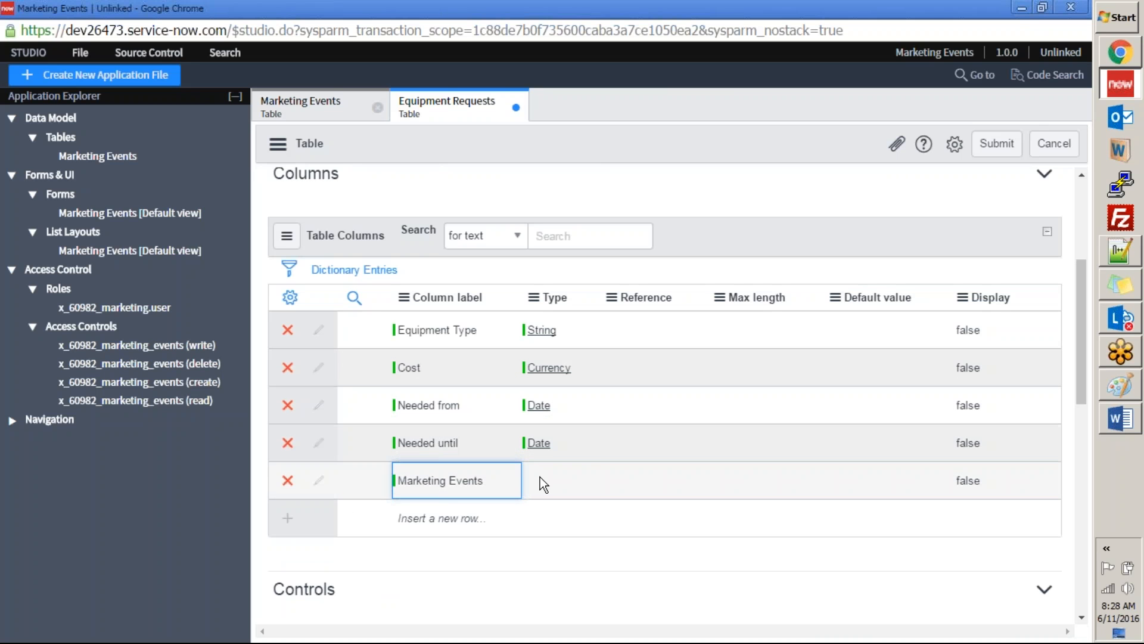
Step: Set the Marketing Events column's type to Reference
double_click(541, 477)
text(refernce)
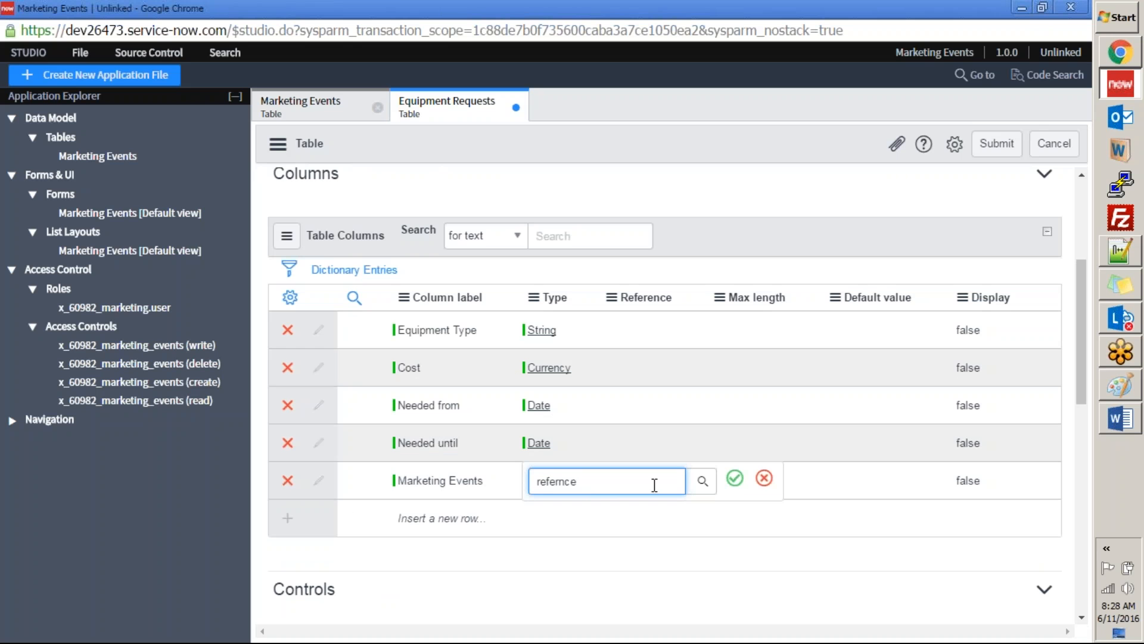
key(BackSpace)
key(BackSpace)
key(BackSpace)
key(BackSpace)
key(BackSpace)
click(603, 521)
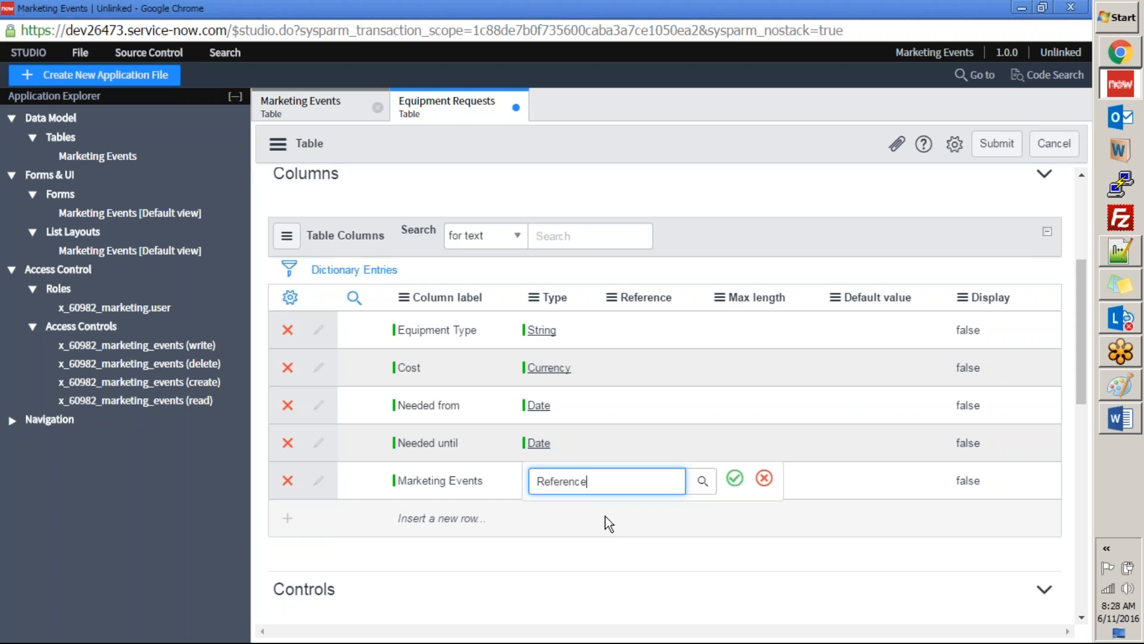
click(705, 484)
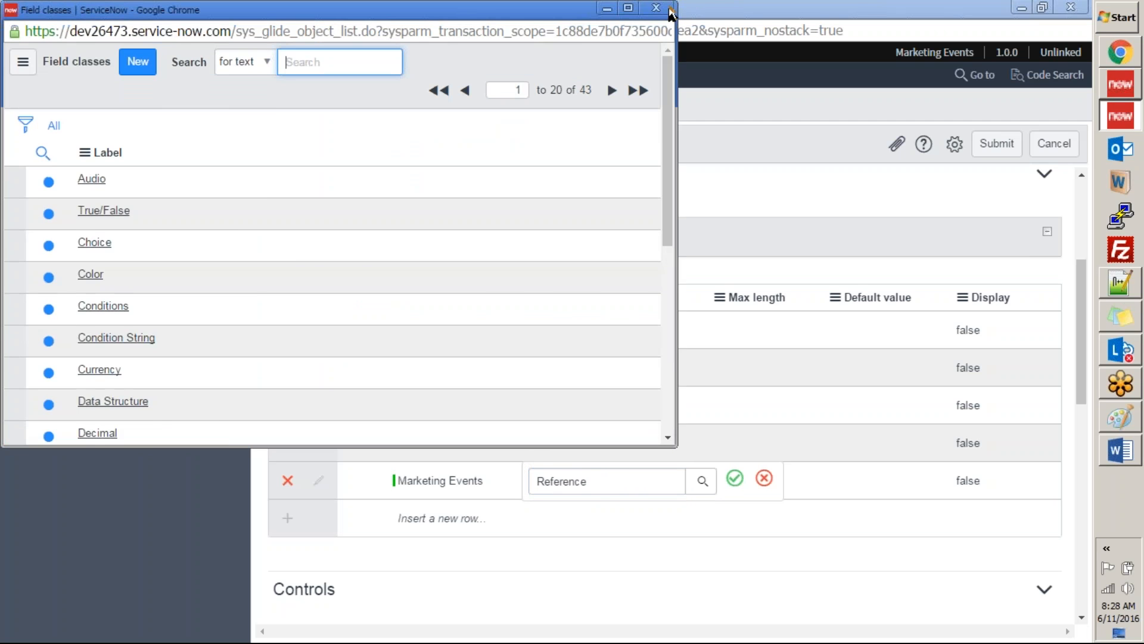
click(657, 8)
click(735, 478)
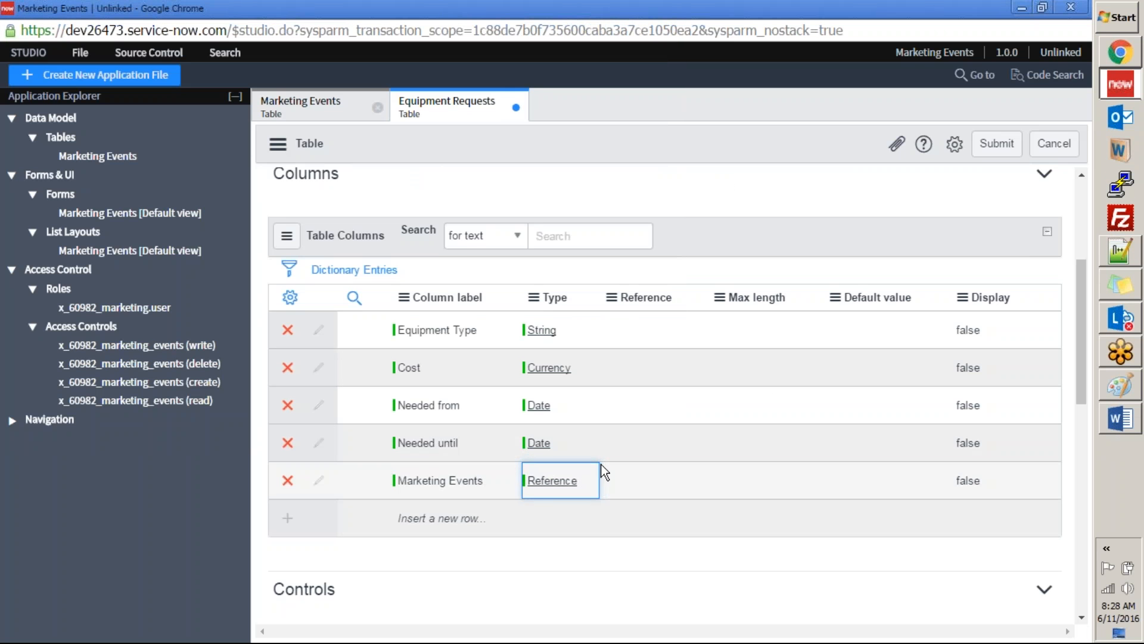
Step: Make the Marketing Events column reference the Marketing Events table, and compare the columns with the field list in the exercises document
double_click(648, 475)
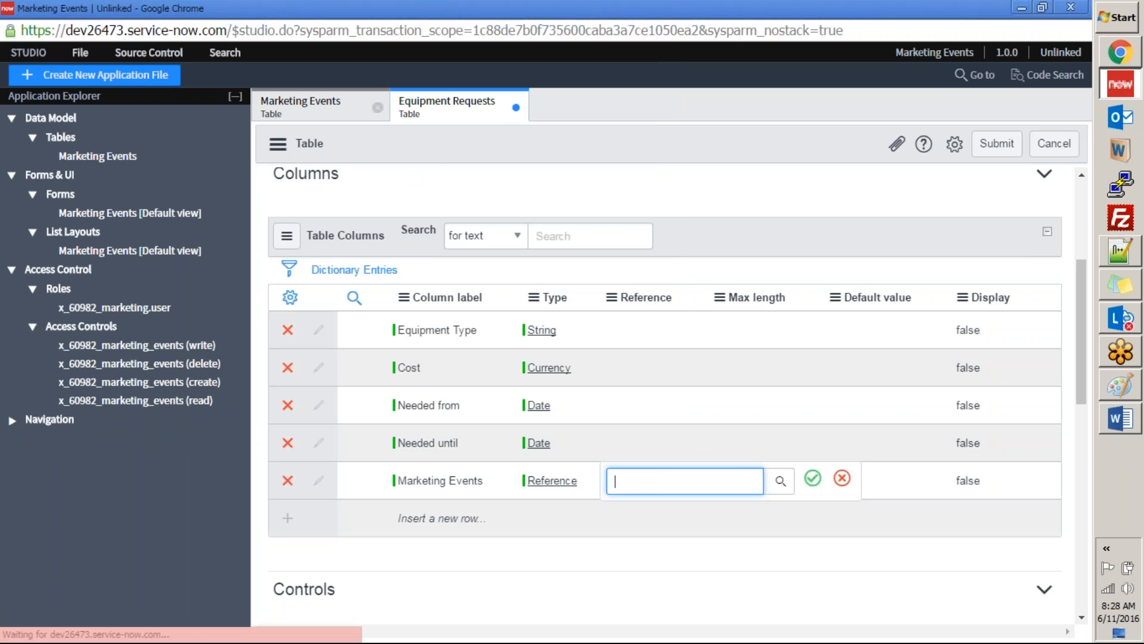
text(mar)
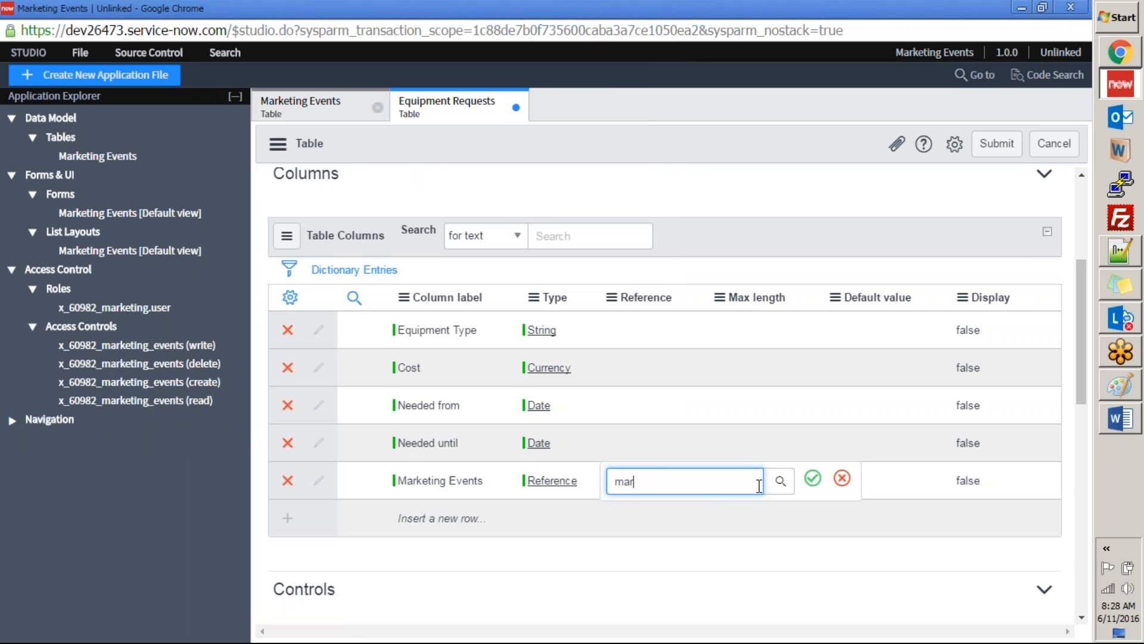
text(keting)
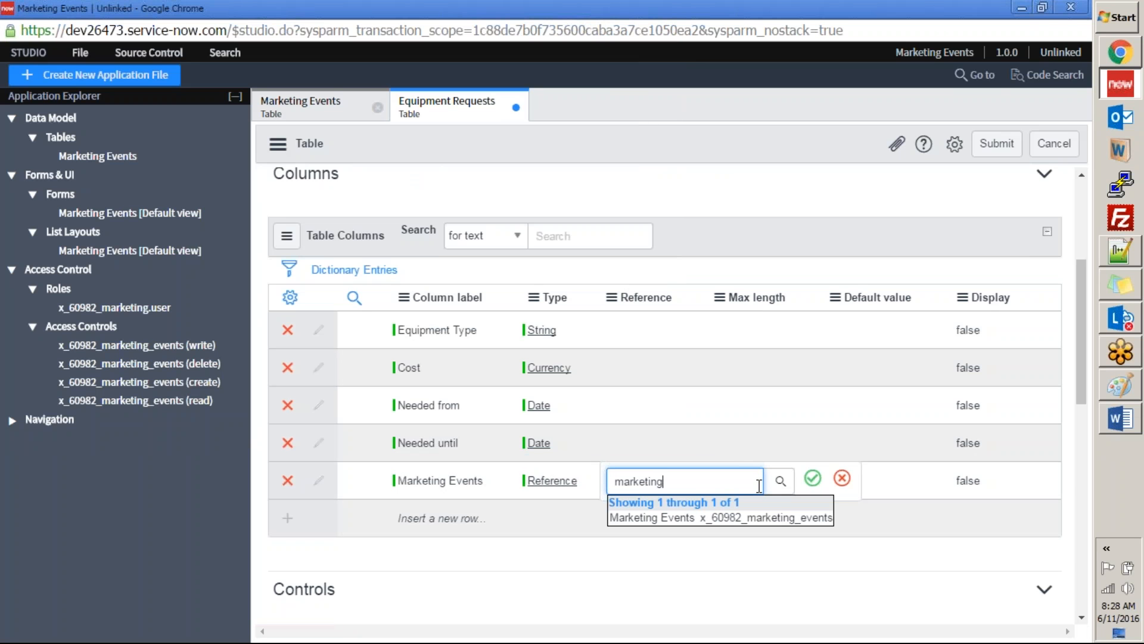
key(Down)
key(Return)
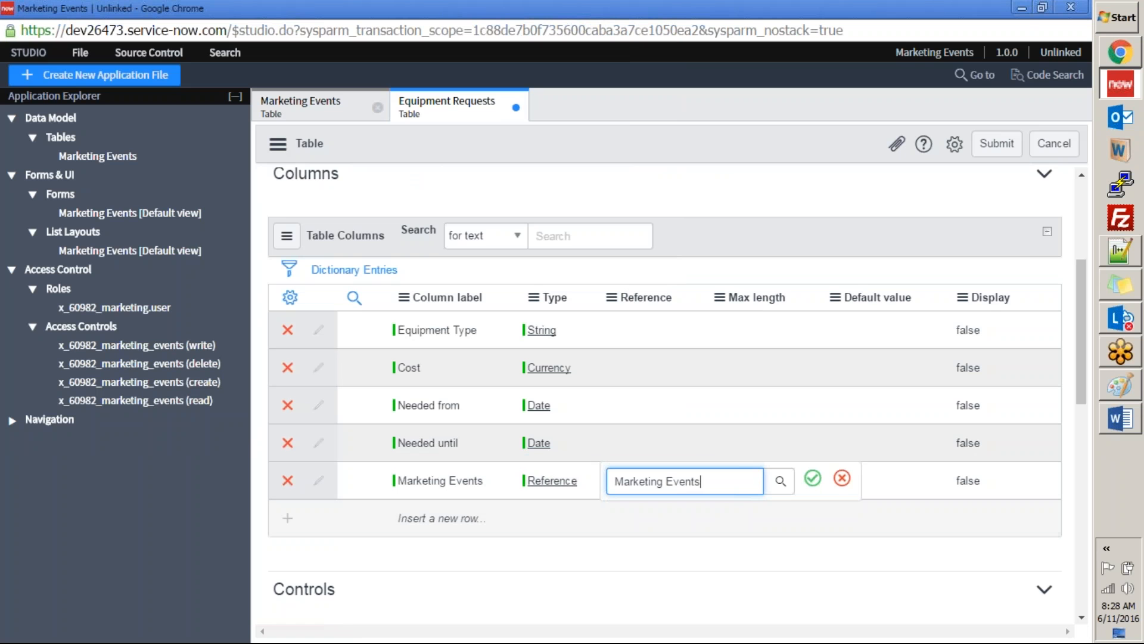
click(813, 478)
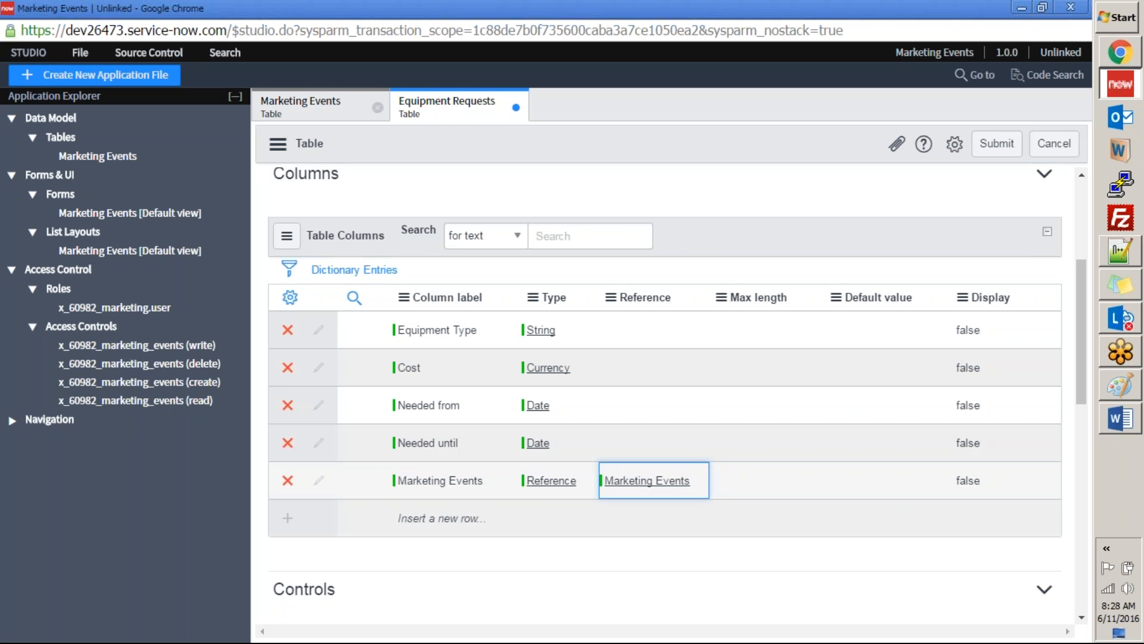
key(alt+Tab)
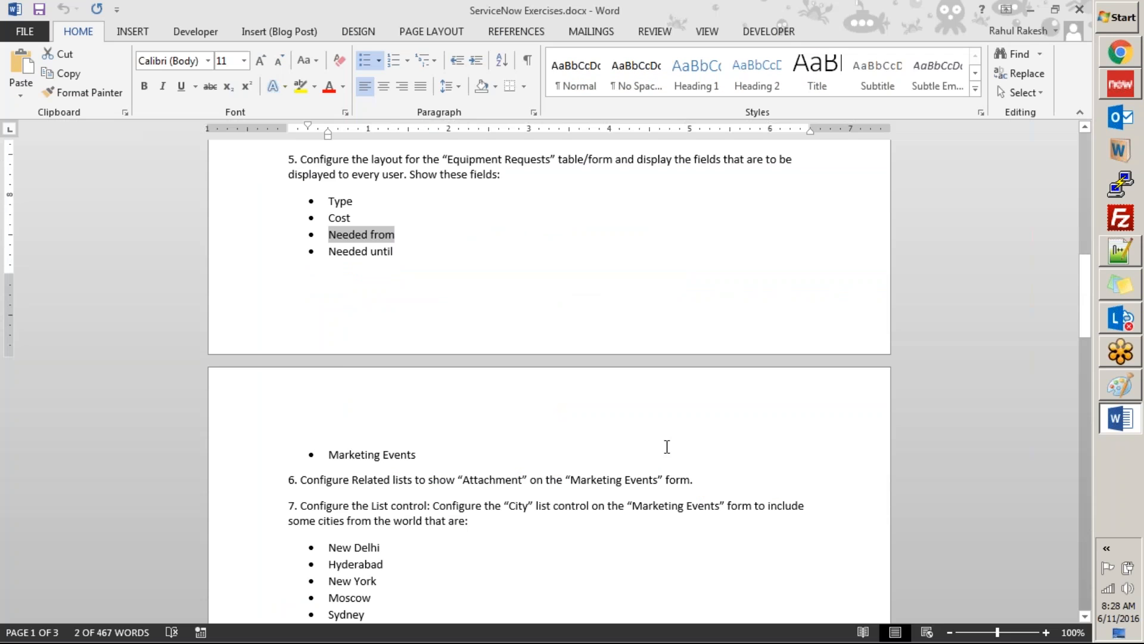
key(alt+Tab)
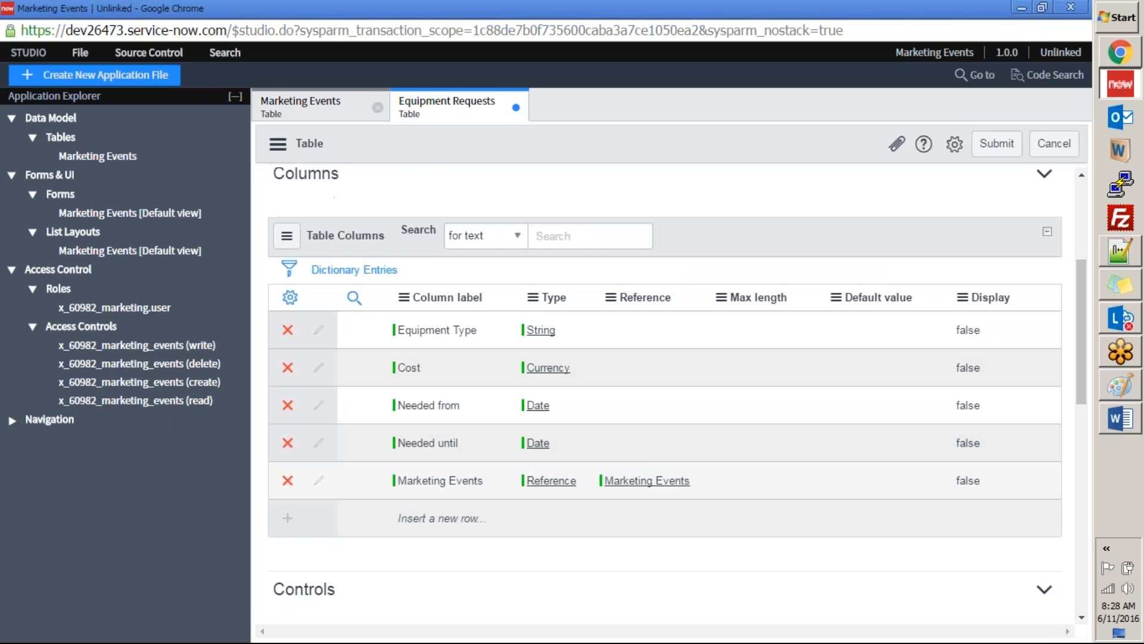
Step: Review the Controls and Application Access settings of the new Equipment Requests table and submit it
scroll(641, 445, down, 5)
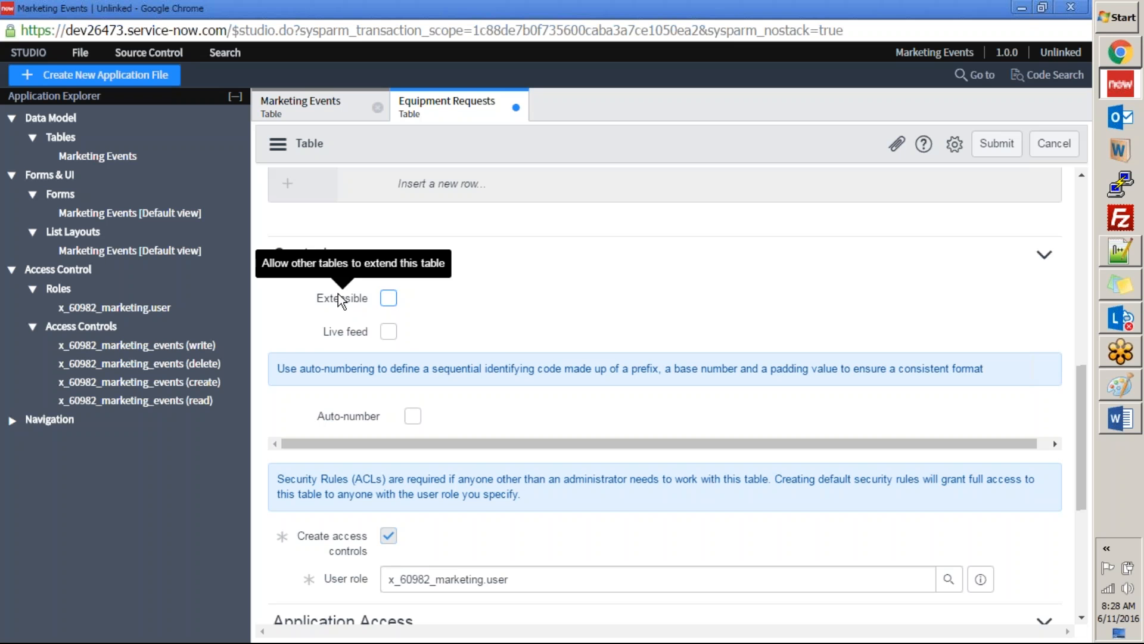
scroll(438, 434, down, 5)
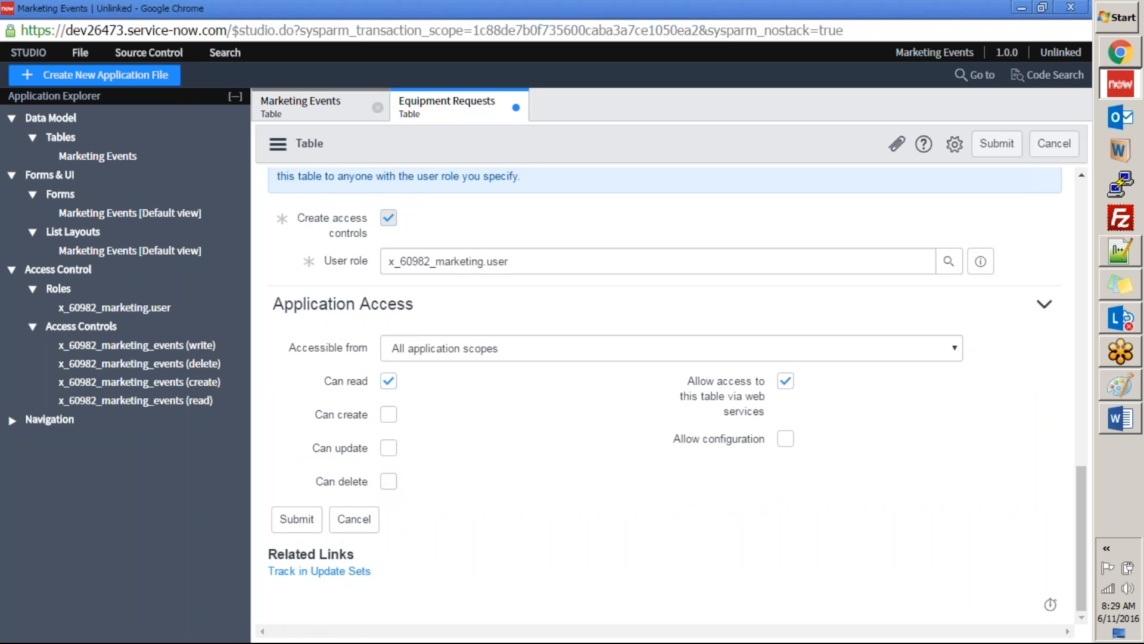
scroll(685, 358, up, 8)
click(1006, 150)
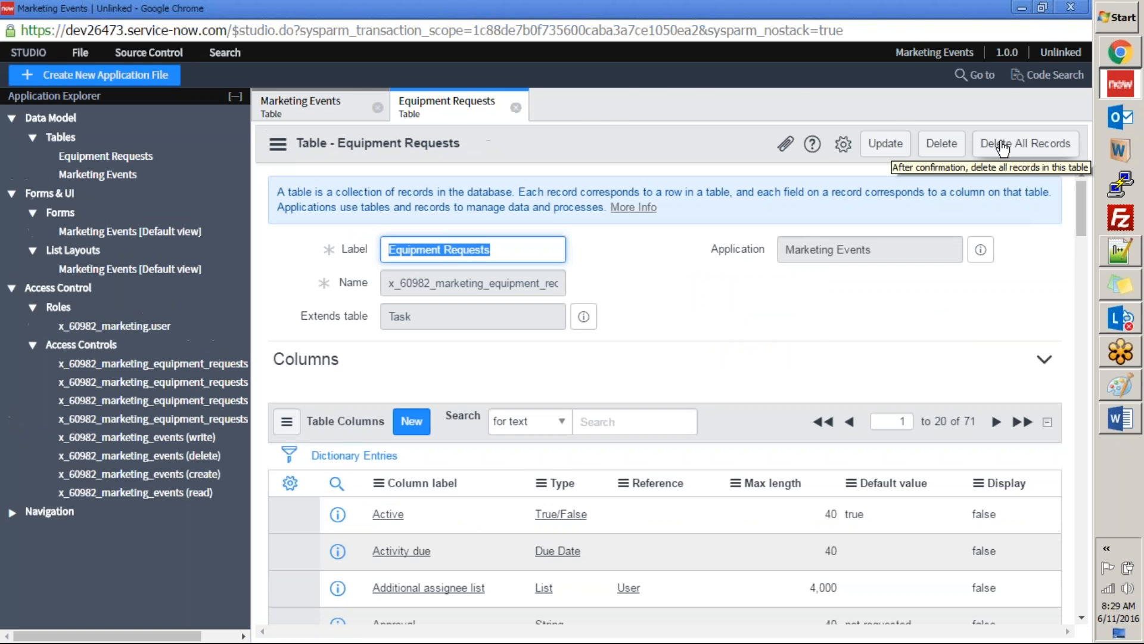
Step: Switch to the main ServiceNow window in Chrome, reload the page and filter the application navigator by "marketin"
key(alt+Tab)
key(alt+Tab)
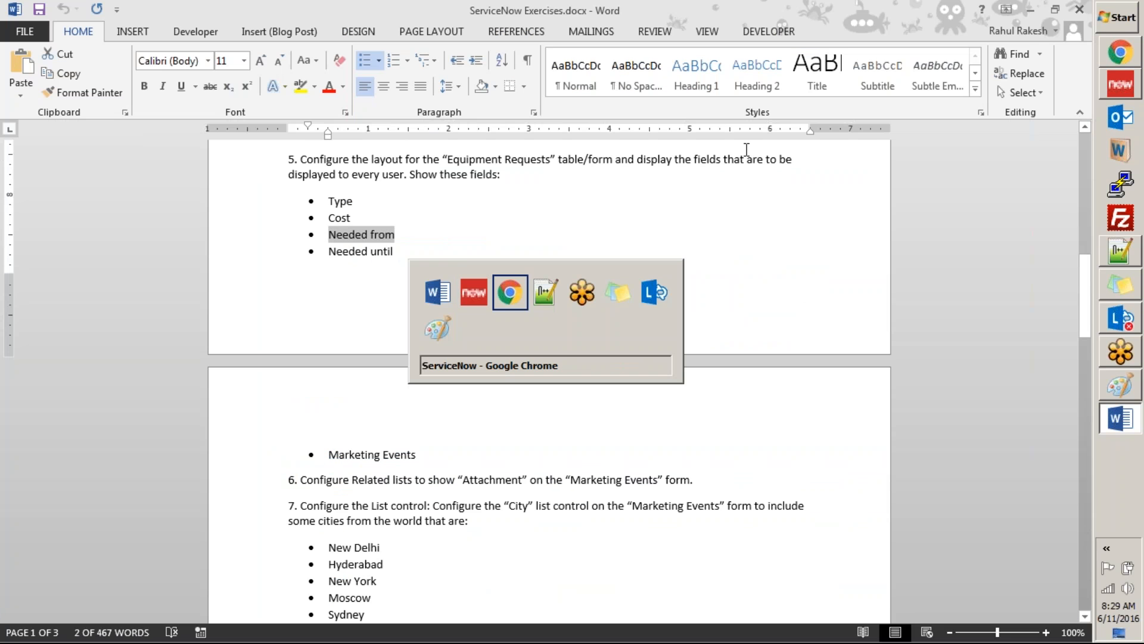
click(143, 101)
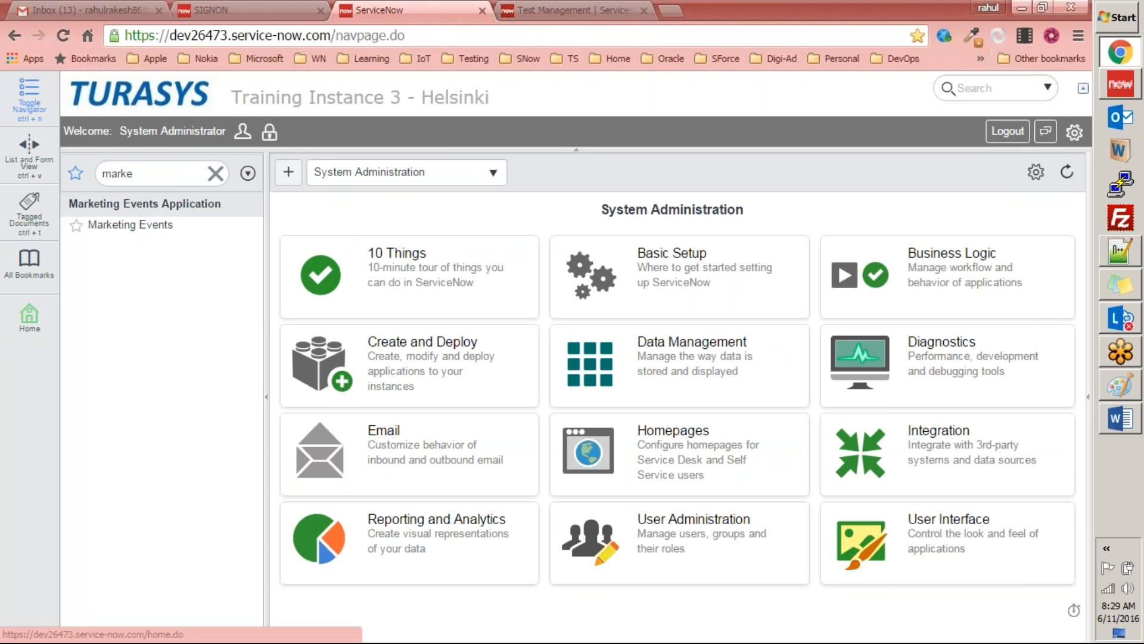
click(150, 58)
click(98, 95)
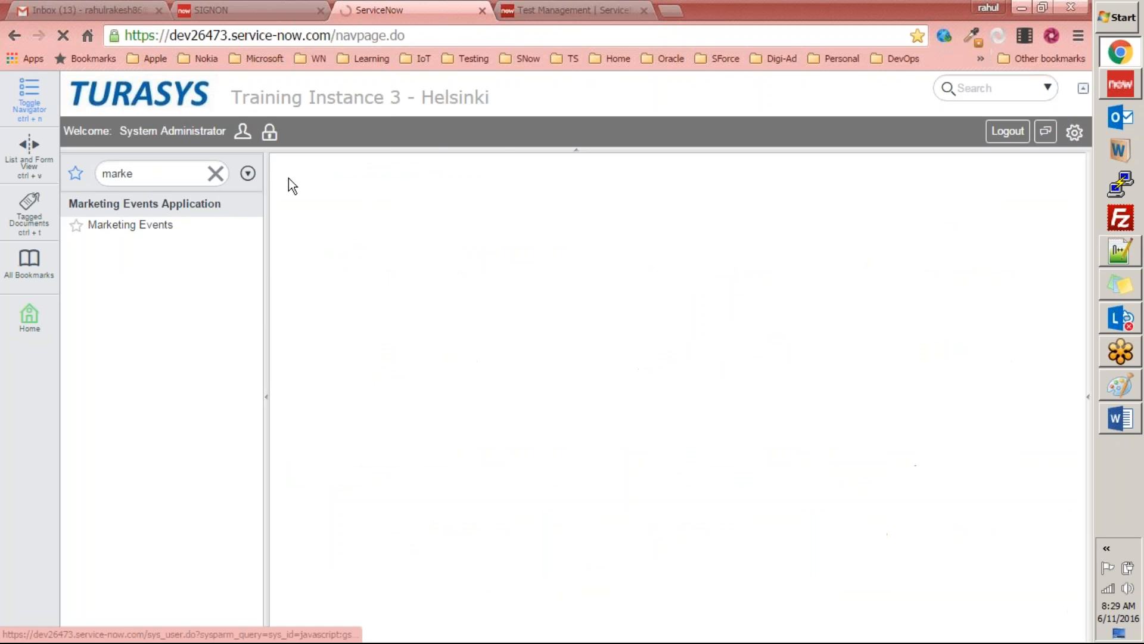
double_click(176, 174)
key(BackSpace)
click(173, 131)
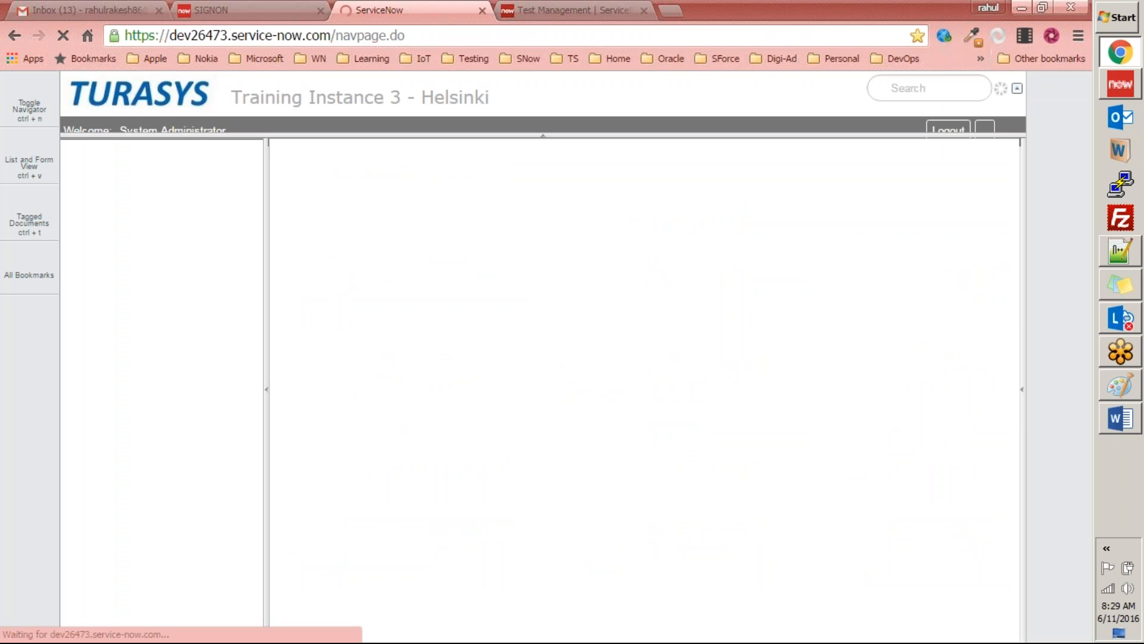
click(127, 174)
text(marketin)
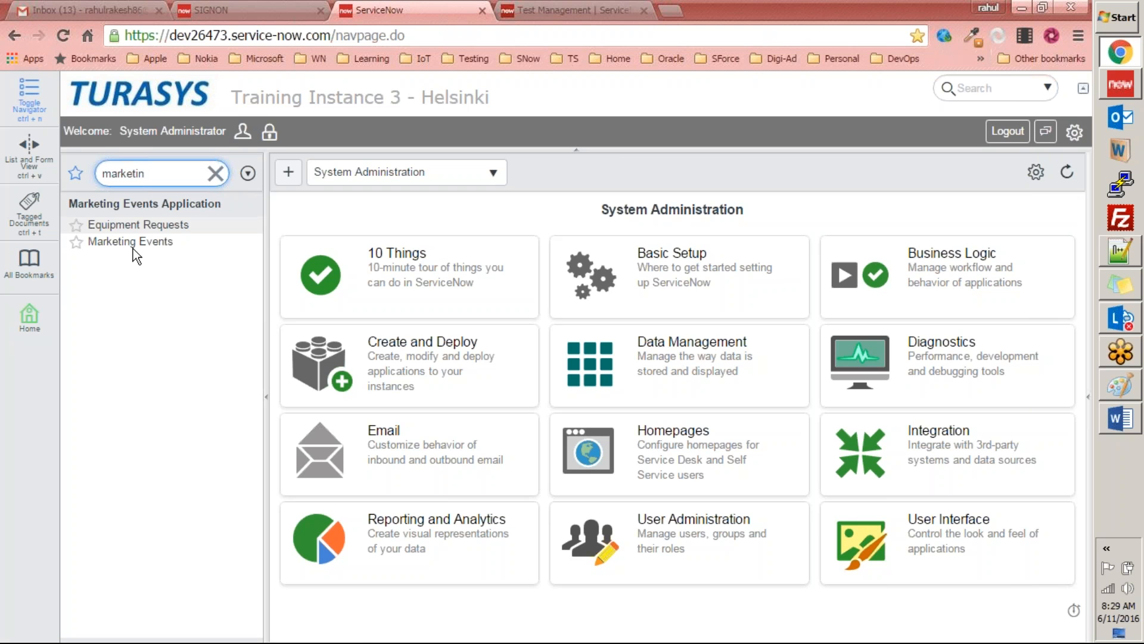
Step: Open the Equipment Requests list of the Marketing Events Application and start a new record
click(119, 225)
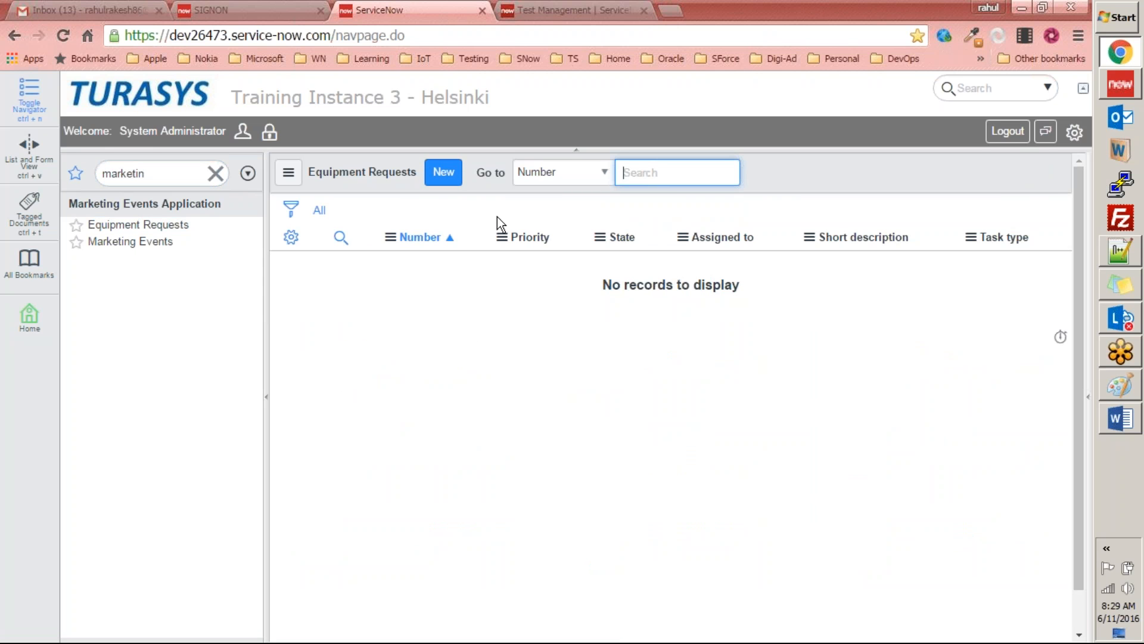
click(443, 173)
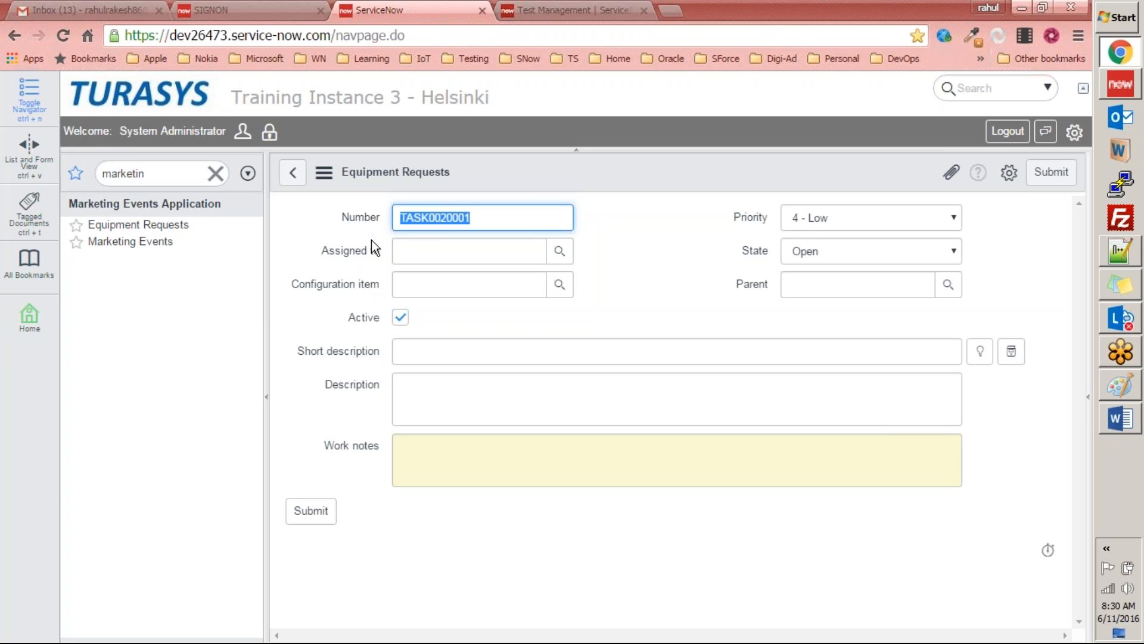
click(351, 260)
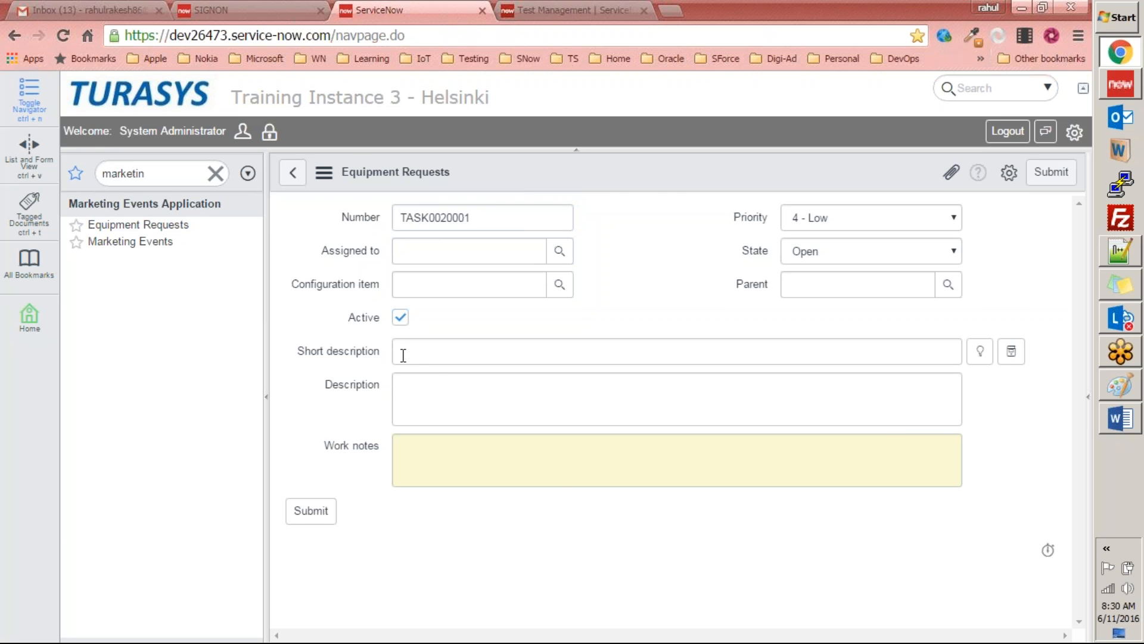
Step: Open Form Design for the Equipment Requests form from the new record, and close the Test Management page
key(alt+Tab)
scroll(491, 235, up, 1)
key(alt+Tab)
click(1106, 76)
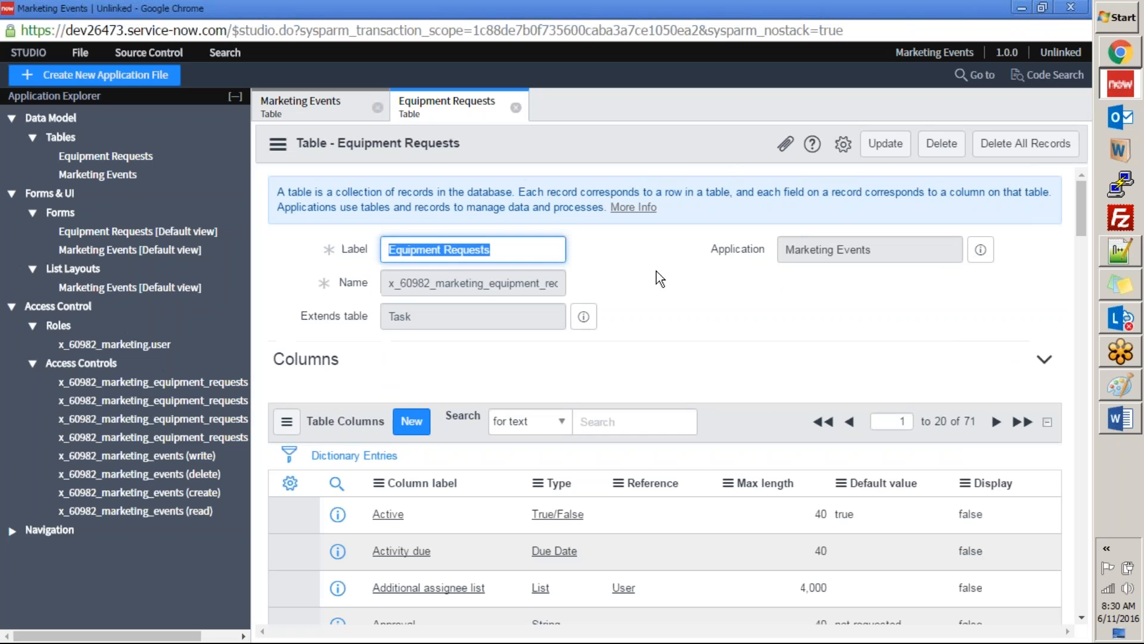
key(alt+Tab)
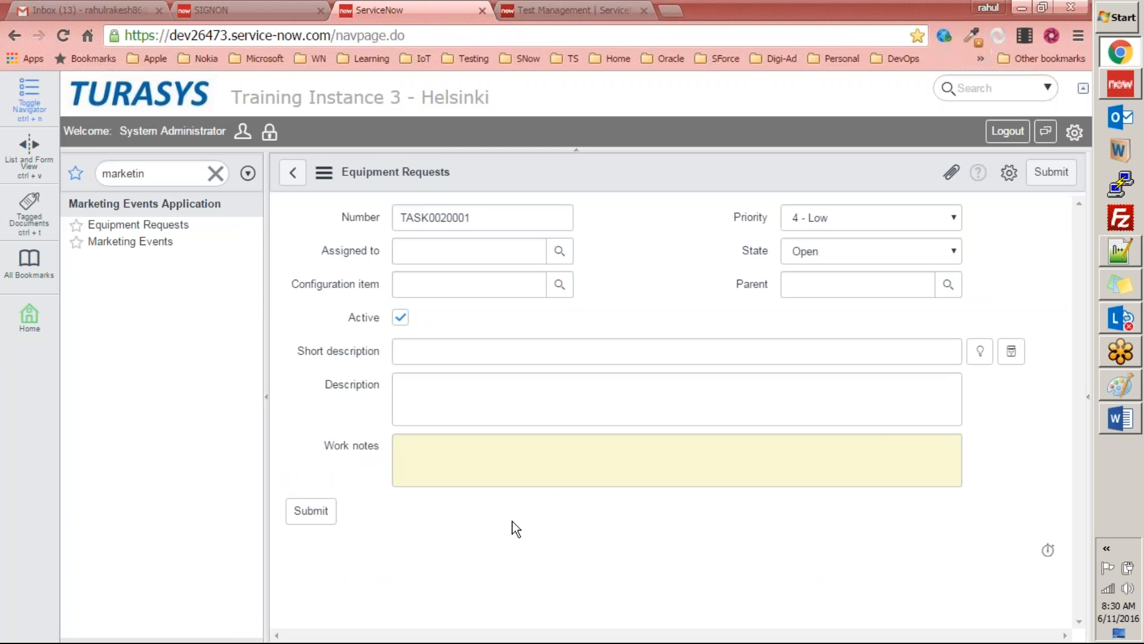
right_click(587, 164)
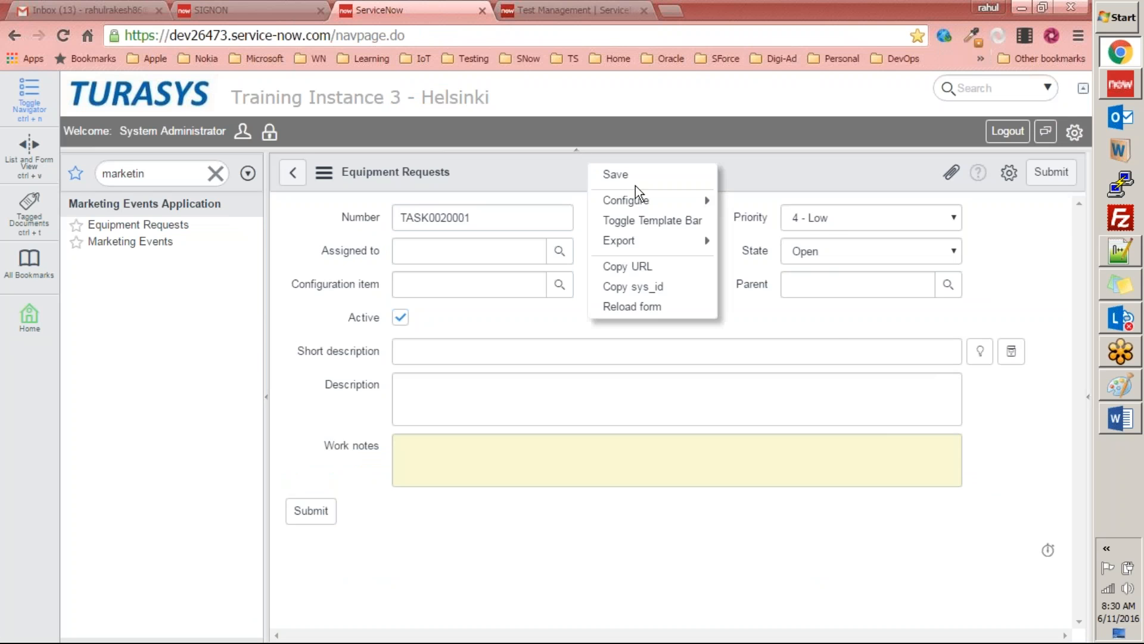
mouse_move(637, 200)
click(771, 206)
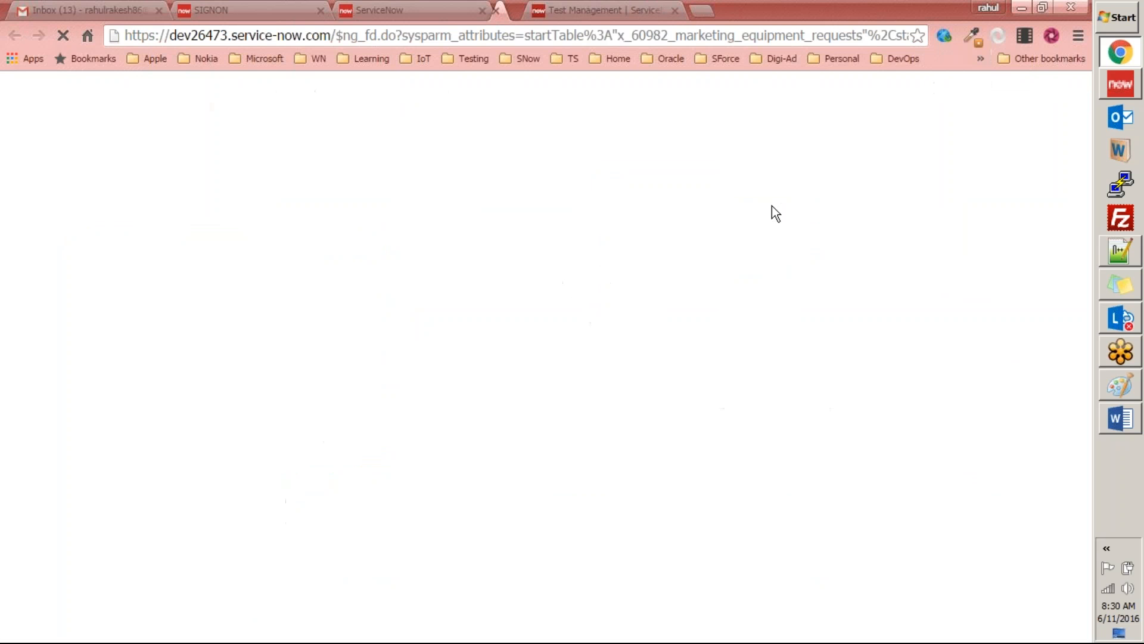
click(768, 10)
click(806, 10)
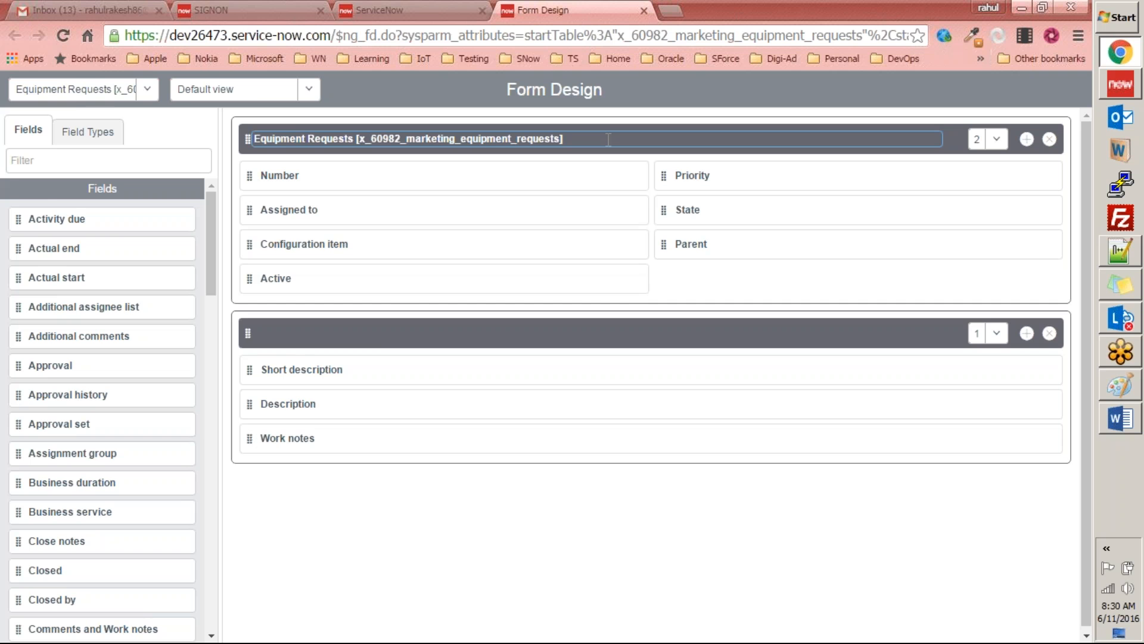
Step: Compare the fields on the Equipment Requests record form with its layout in Form Design
click(397, 12)
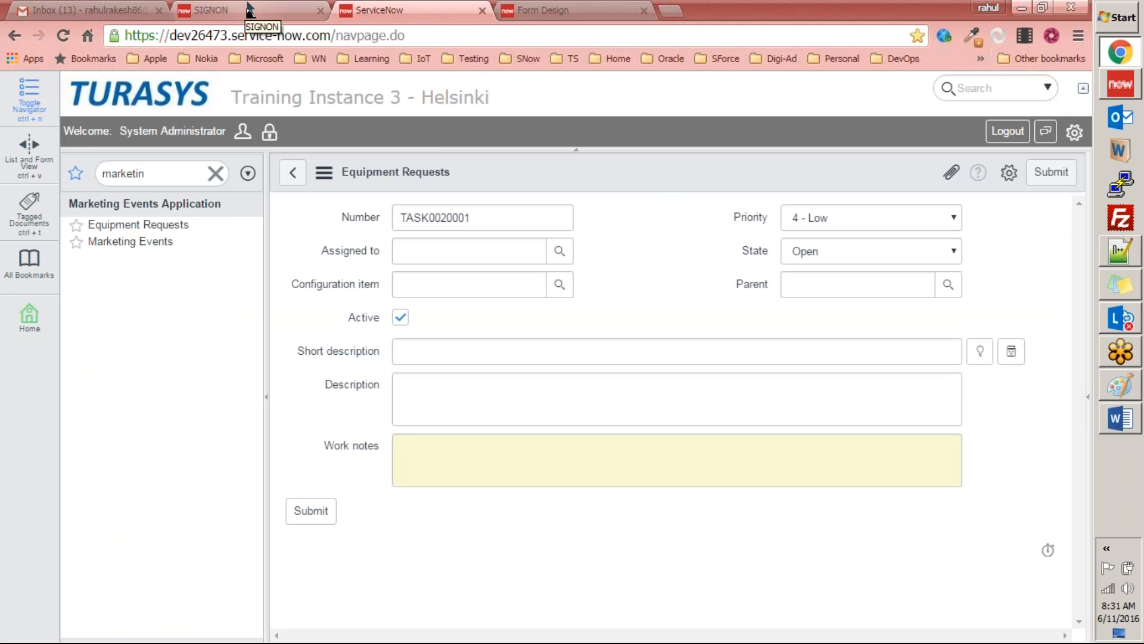
click(533, 12)
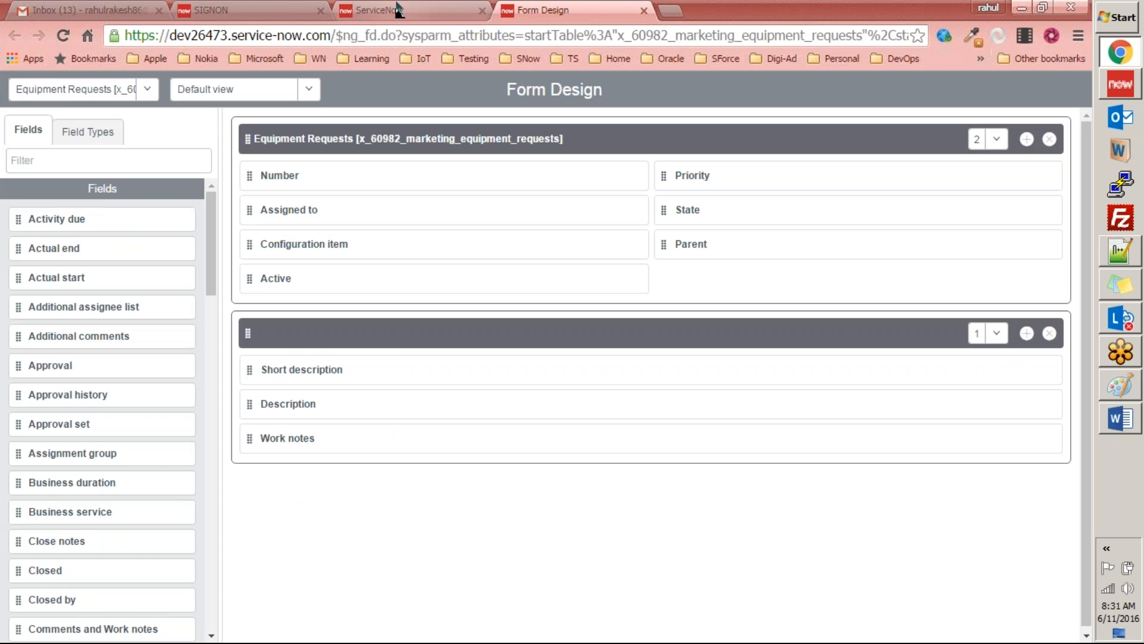
key(ctrl+shift+Tab)
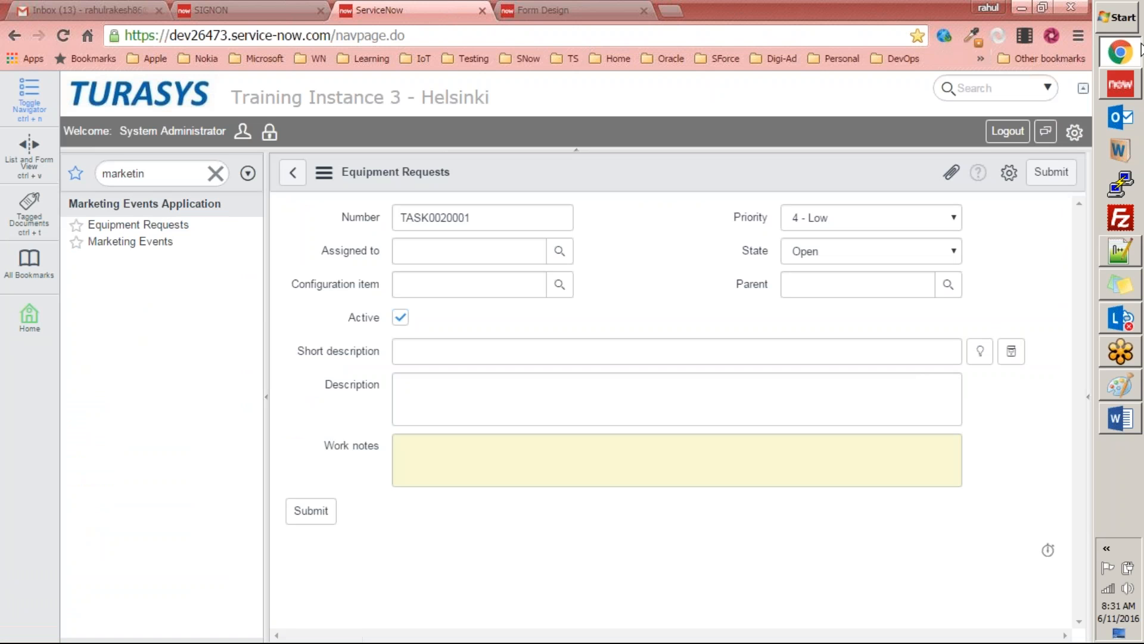
Step: Switch to Studio and check which table Equipment Requests extends
click(1121, 88)
scroll(665, 387, down, 4)
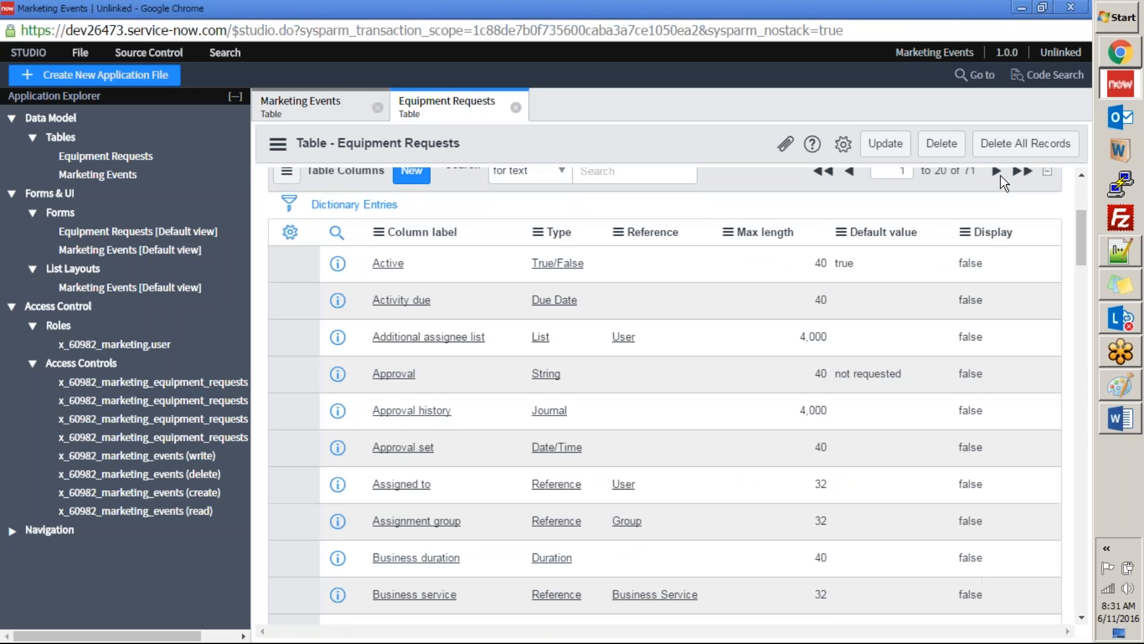
scroll(695, 210, up, 2)
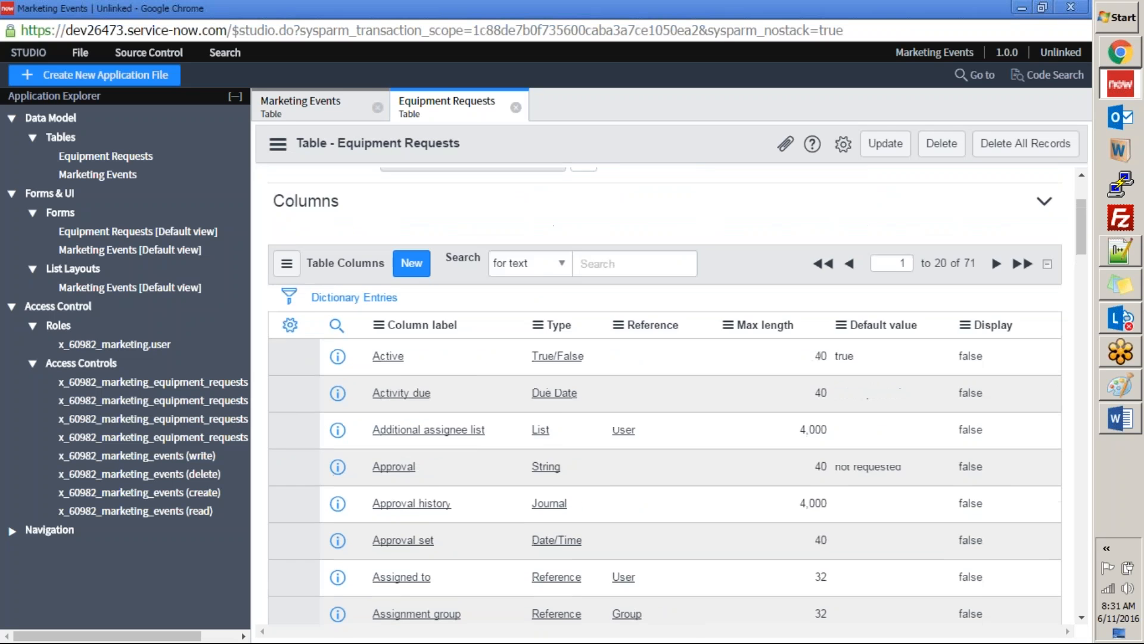
scroll(665, 357, up, 3)
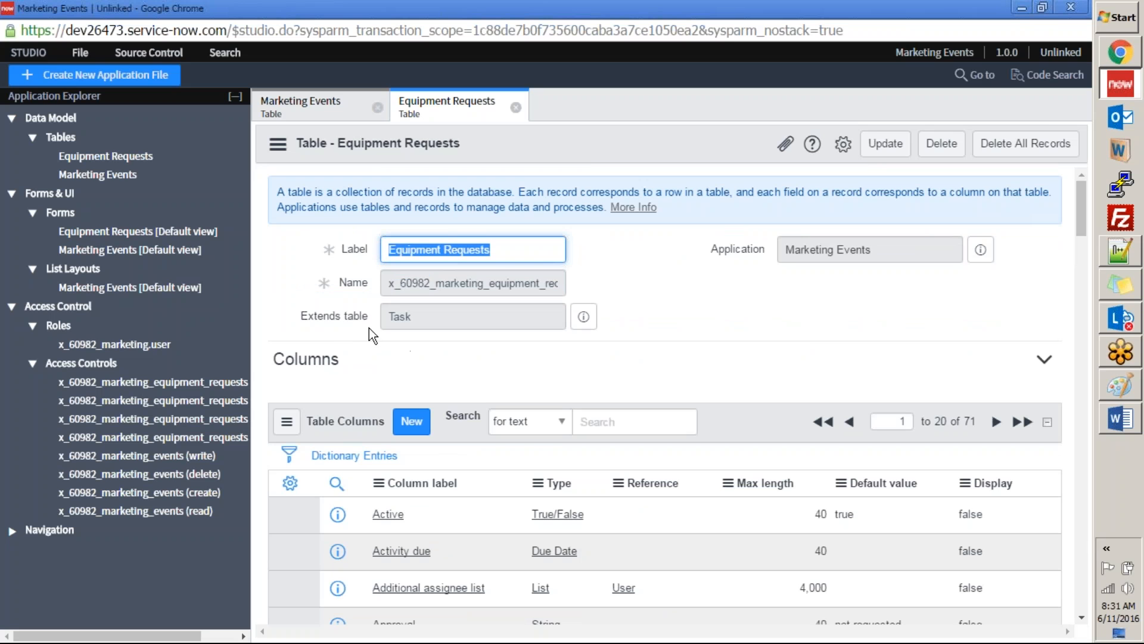
double_click(399, 316)
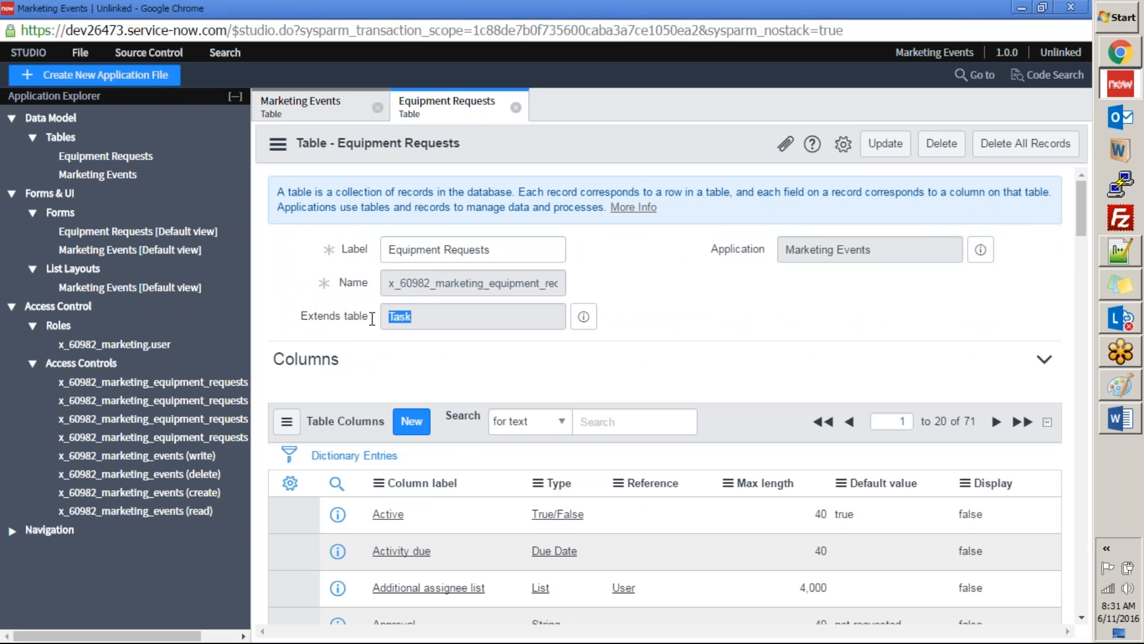
scroll(642, 295, down, 15)
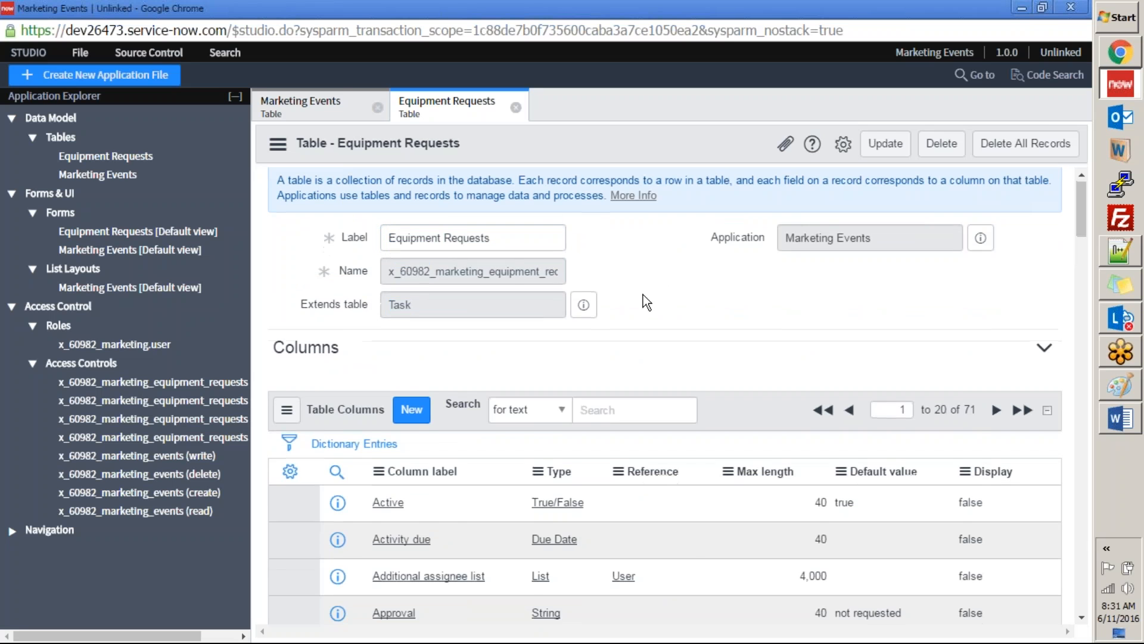
scroll(690, 273, up, 15)
Step: Page through the inherited columns of the Equipment Requests table up to the last page of the list
scroll(935, 248, down, 3)
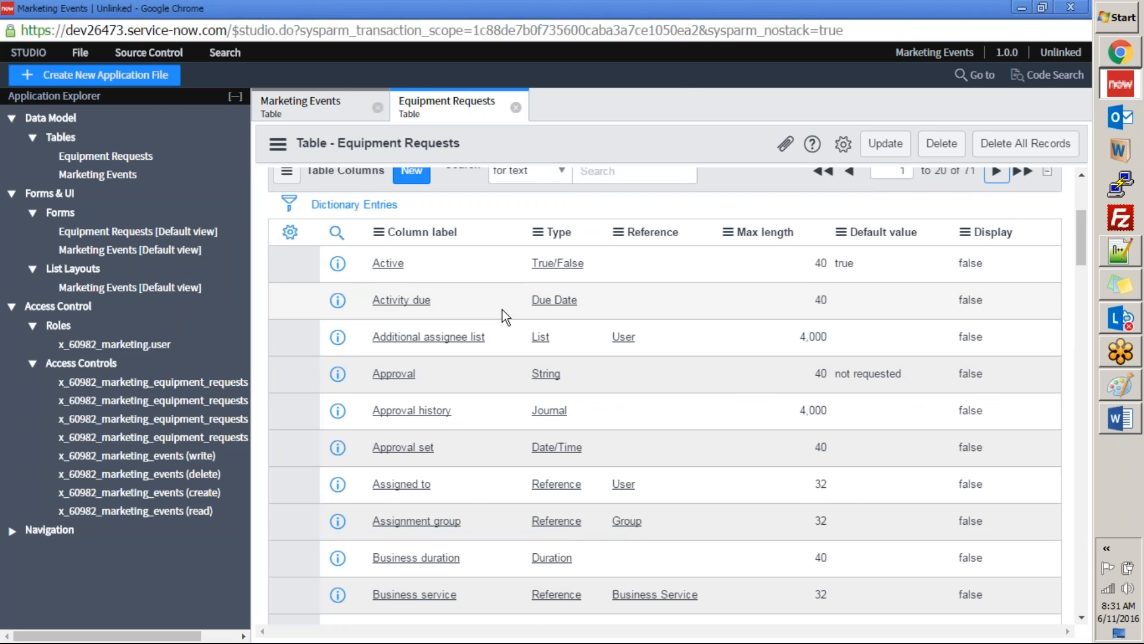
scroll(502, 310, down, 7)
scroll(502, 310, up, 9)
scroll(1005, 225, up, 2)
click(1023, 422)
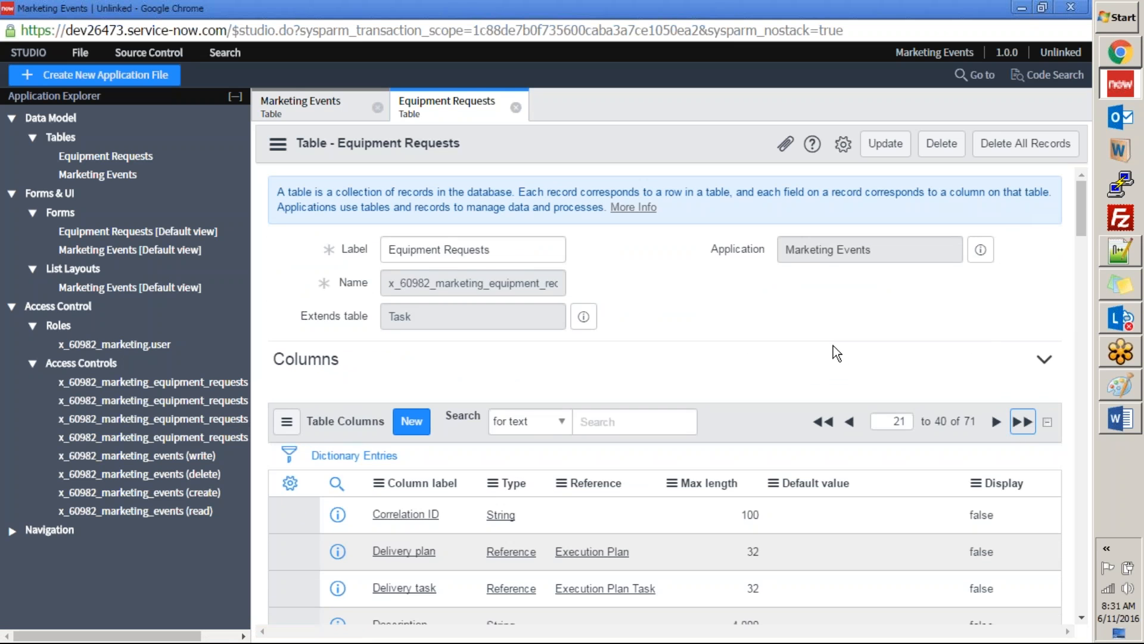
scroll(833, 346, down, 9)
scroll(833, 346, up, 5)
scroll(833, 346, up, 4)
scroll(988, 373, down, 5)
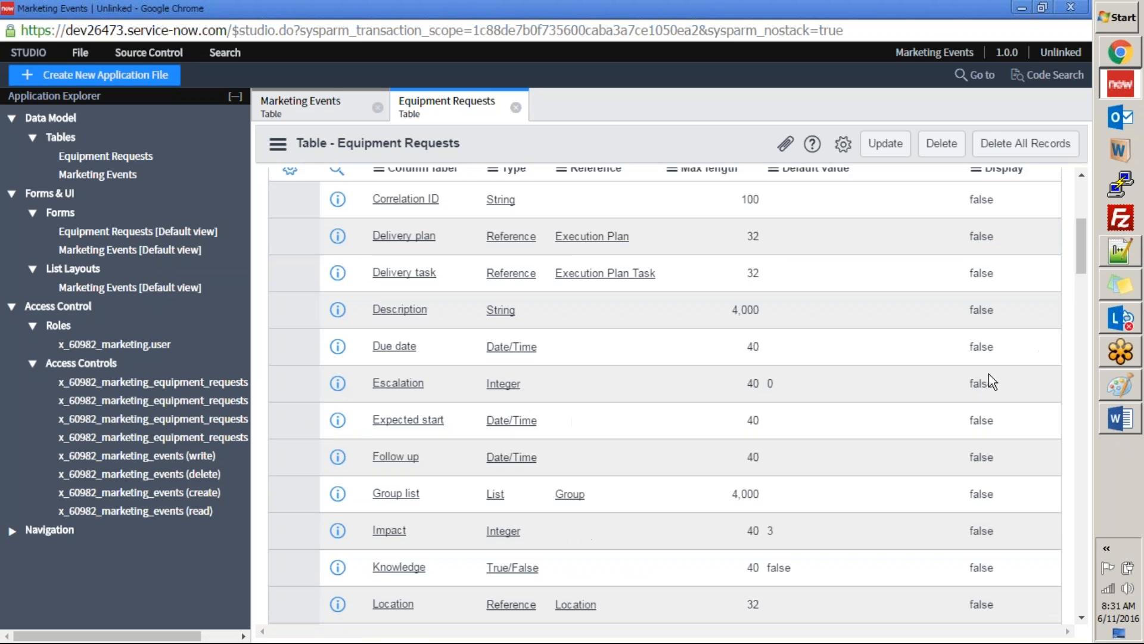
scroll(989, 374, down, 6)
scroll(994, 259, up, 10)
scroll(994, 267, up, 2)
click(993, 426)
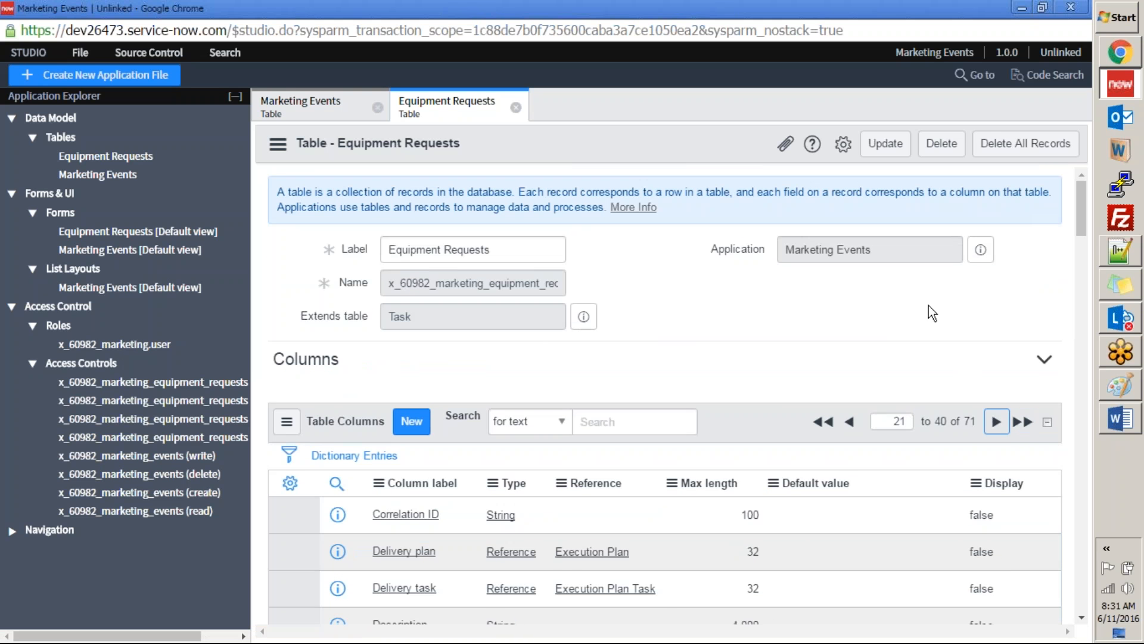
Step: Examine the custom columns at the end of the Equipment Requests column list and return to its Form Design in Chrome
scroll(861, 358, down, 15)
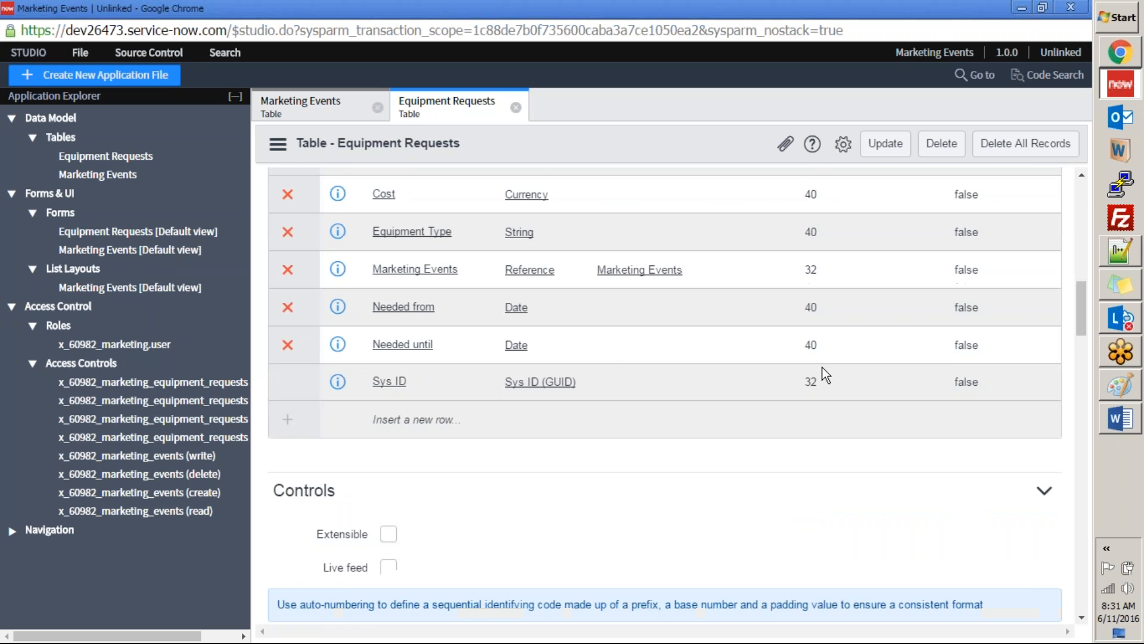
scroll(545, 317, up, 4)
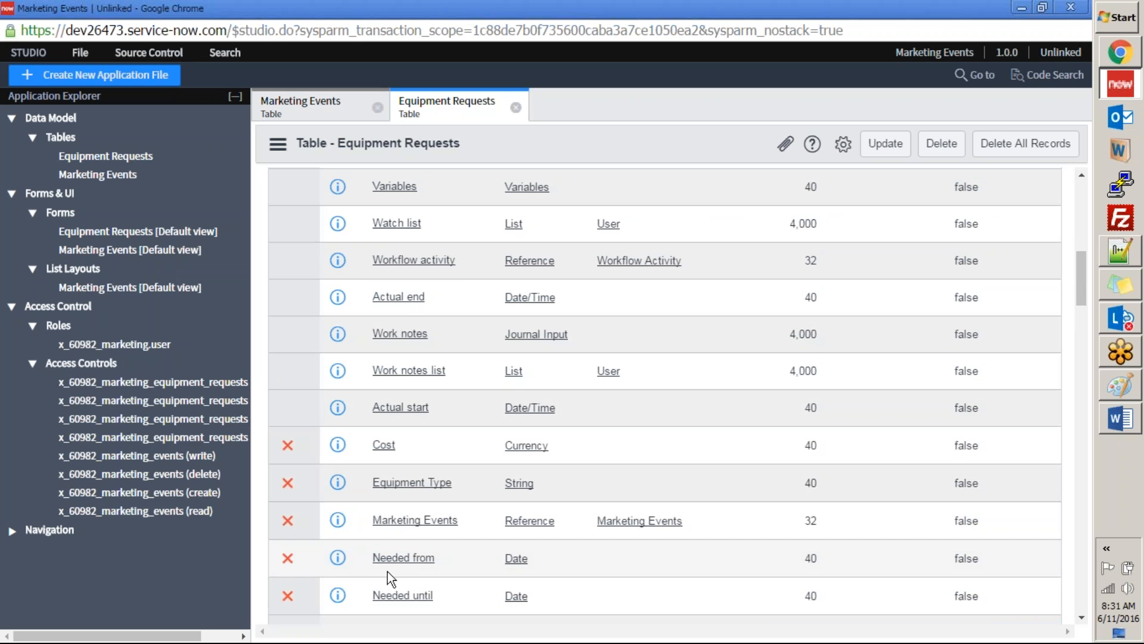
scroll(418, 441, down, 3)
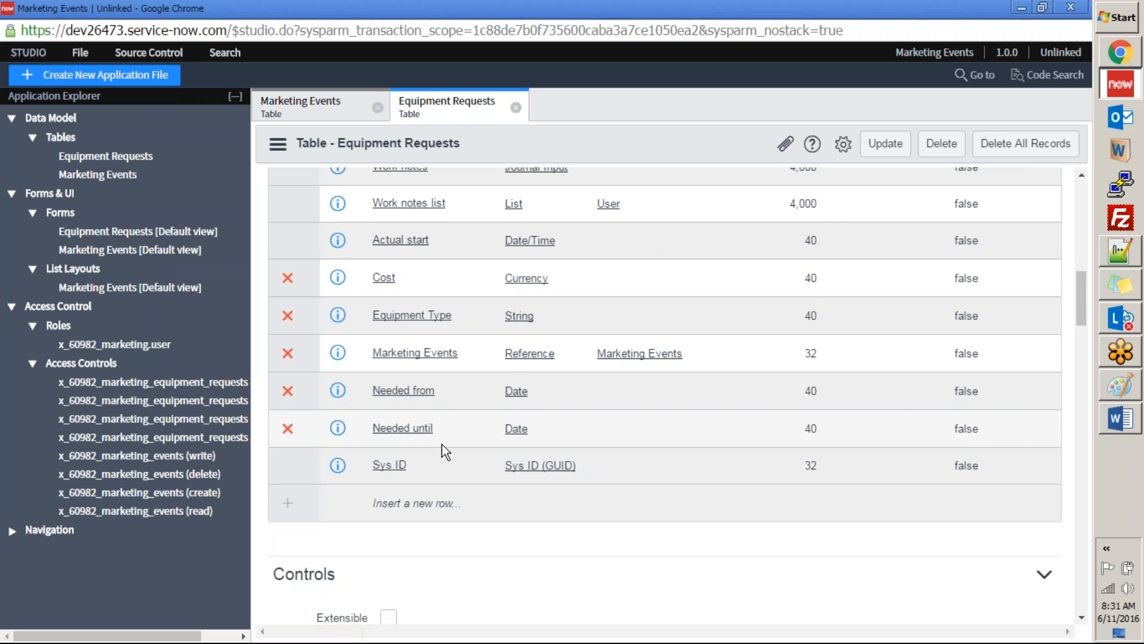
scroll(442, 444, down, 2)
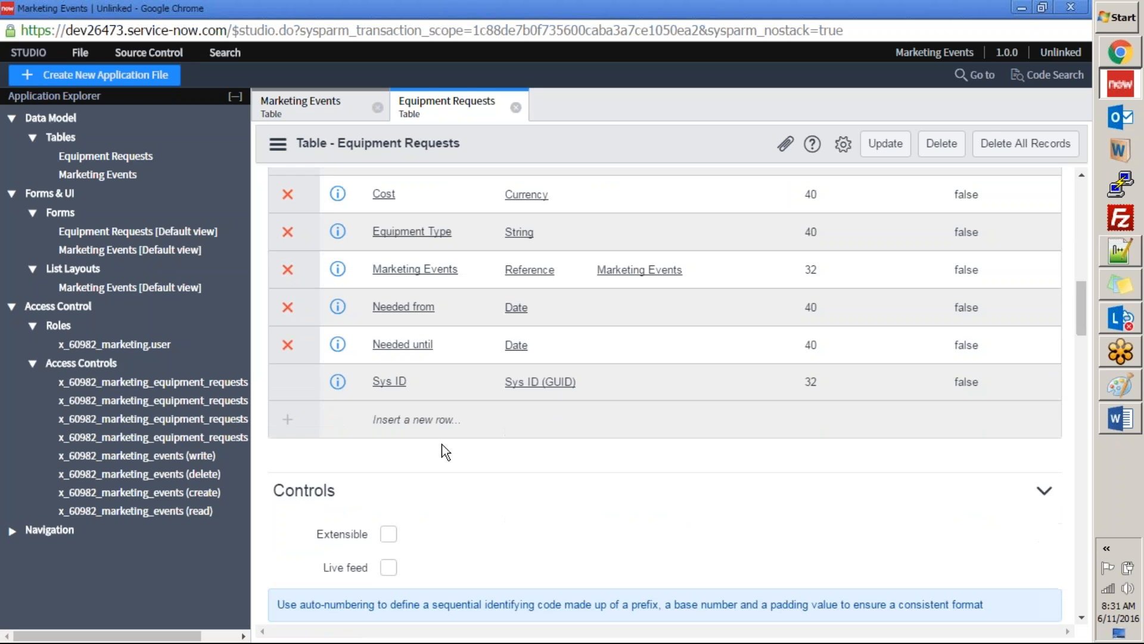
scroll(442, 444, up, 4)
scroll(442, 444, up, 6)
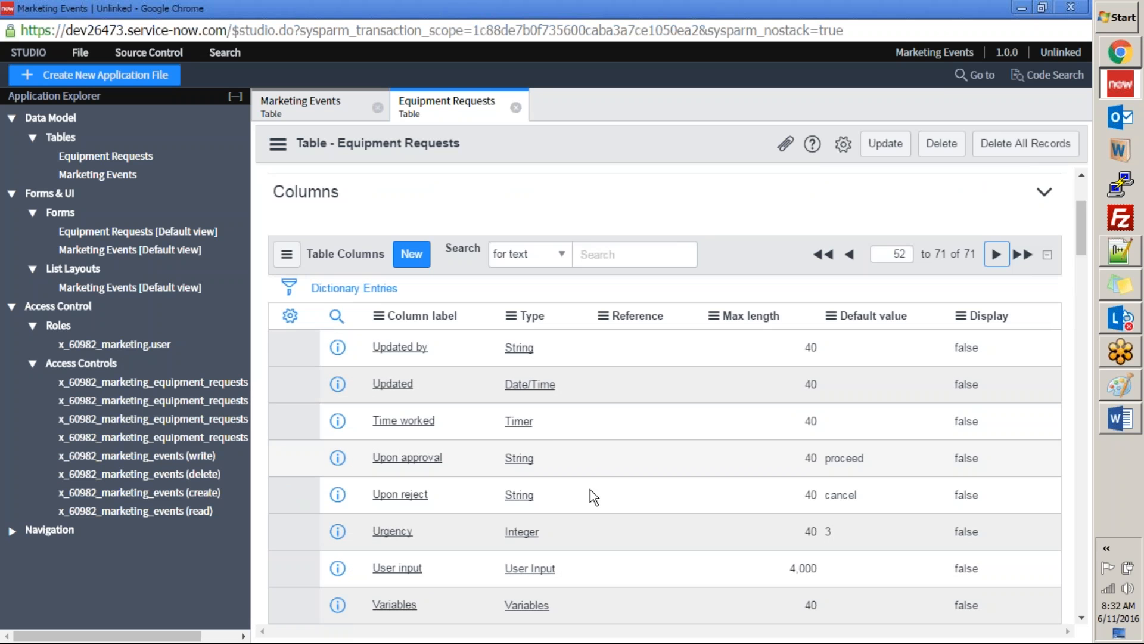
scroll(590, 489, down, 8)
key(alt+Tab)
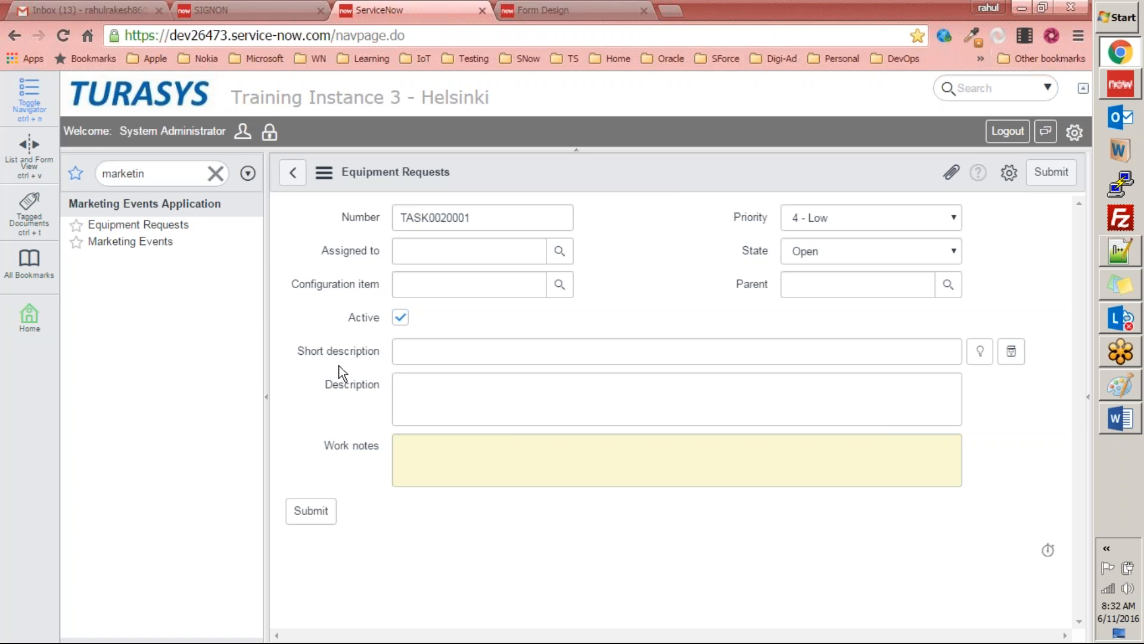
key(ctrl+Tab)
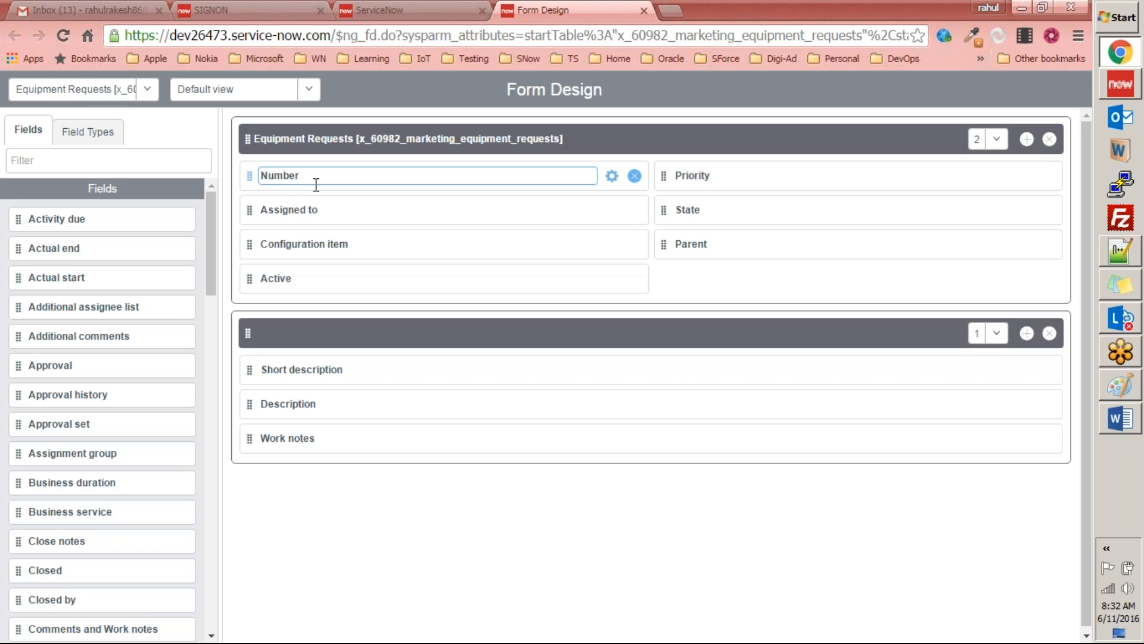
Step: Remove Number, Assigned to, Configuration item, Active, Priority, State and Parent from the Equipment Requests section of the form layout
click(635, 176)
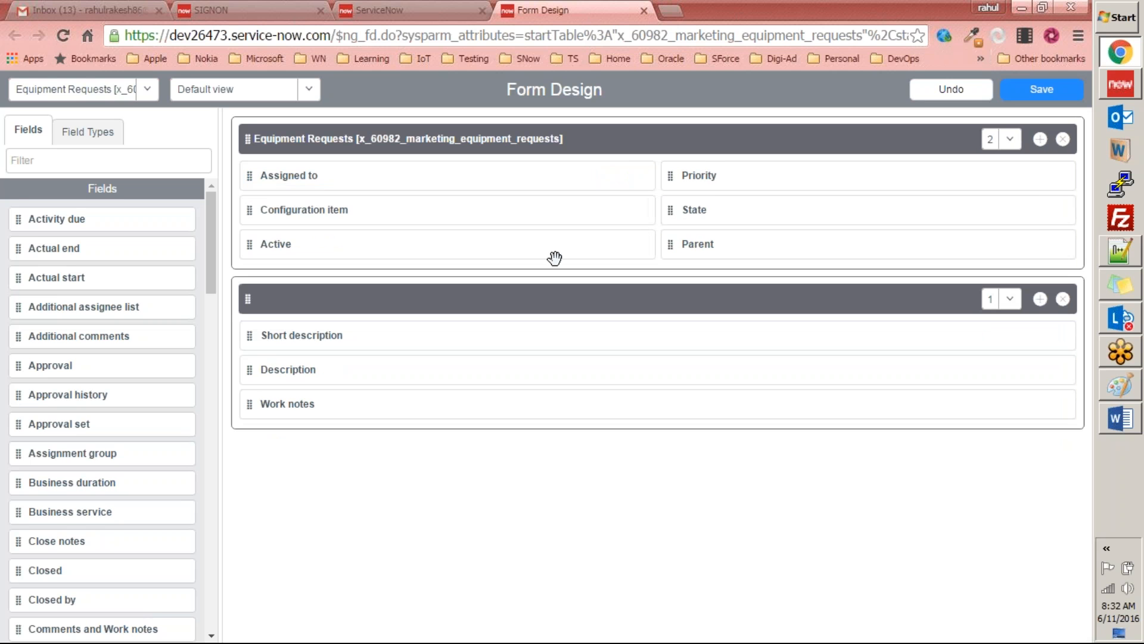
click(642, 176)
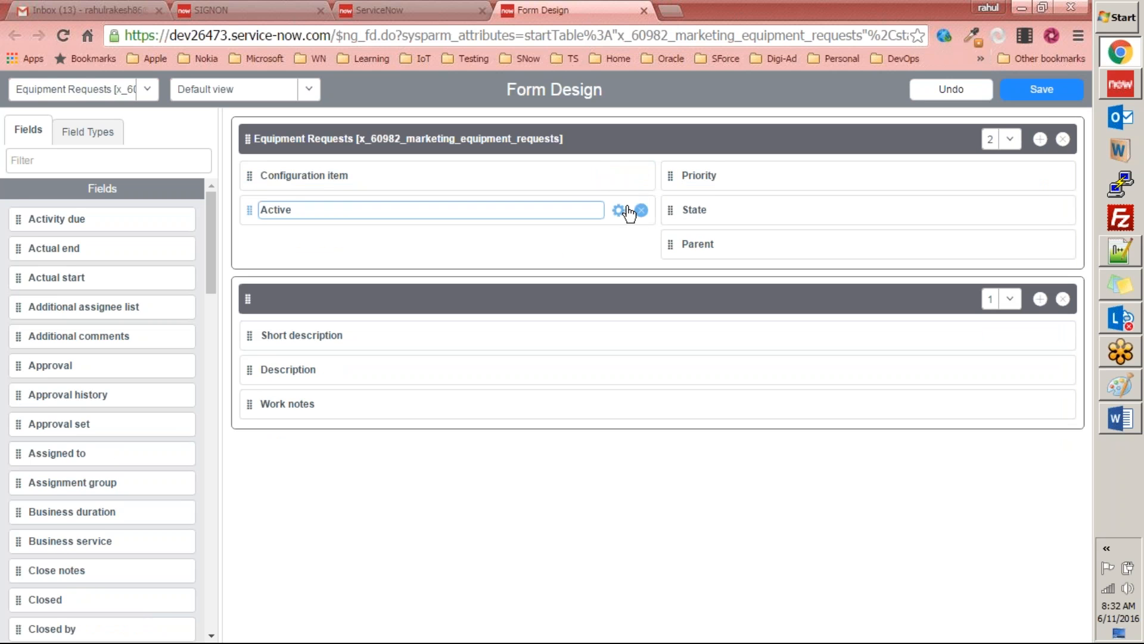
click(642, 176)
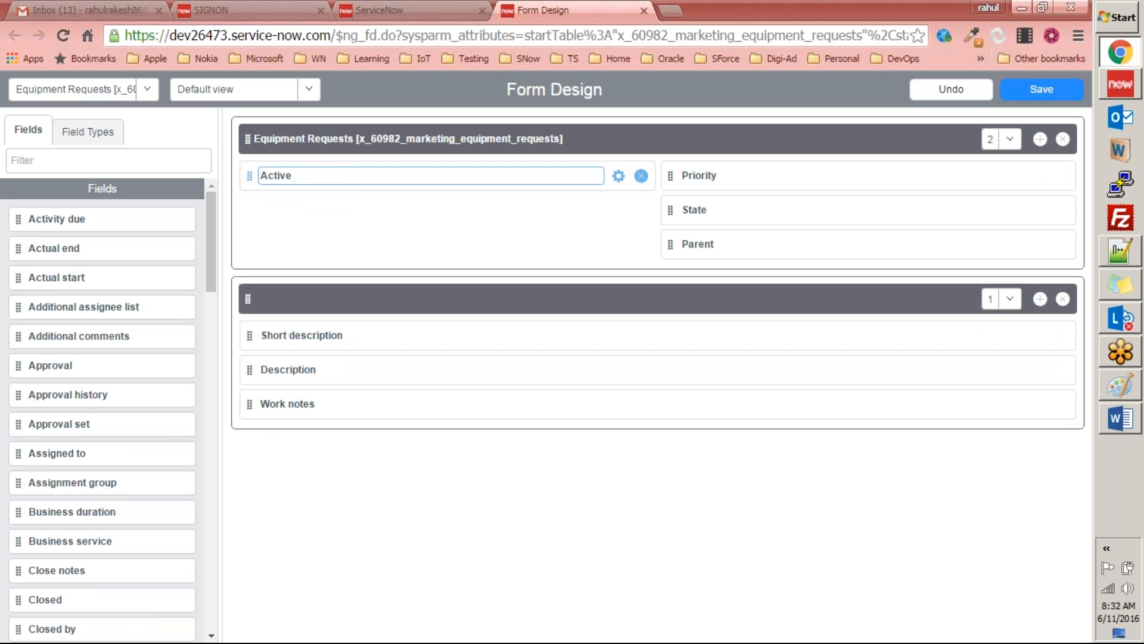
click(641, 176)
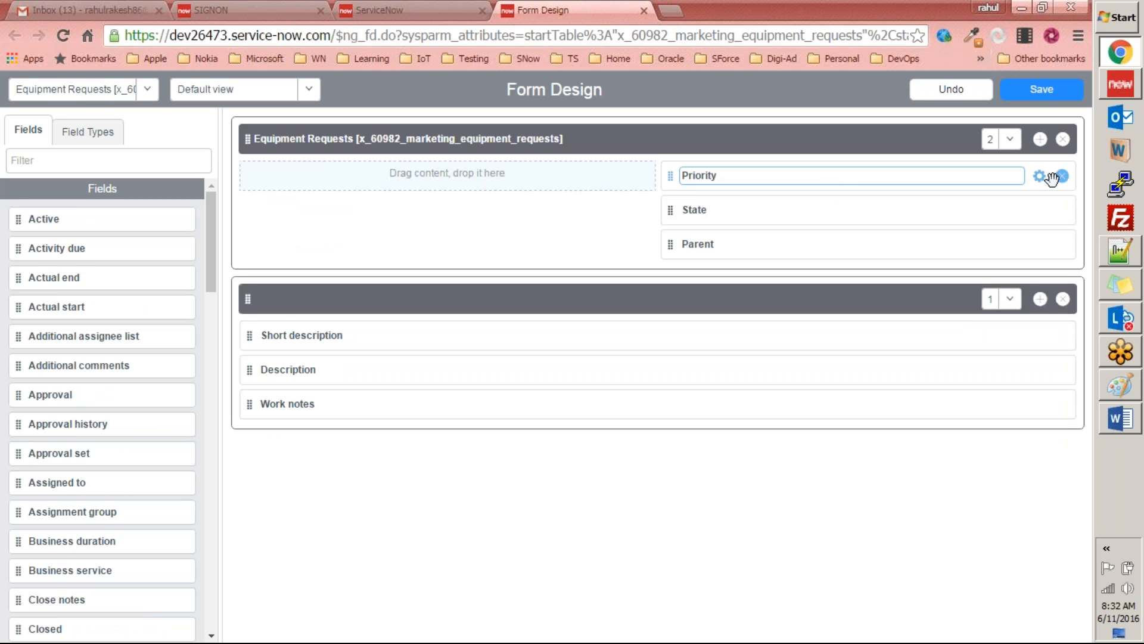
click(1062, 177)
click(1062, 178)
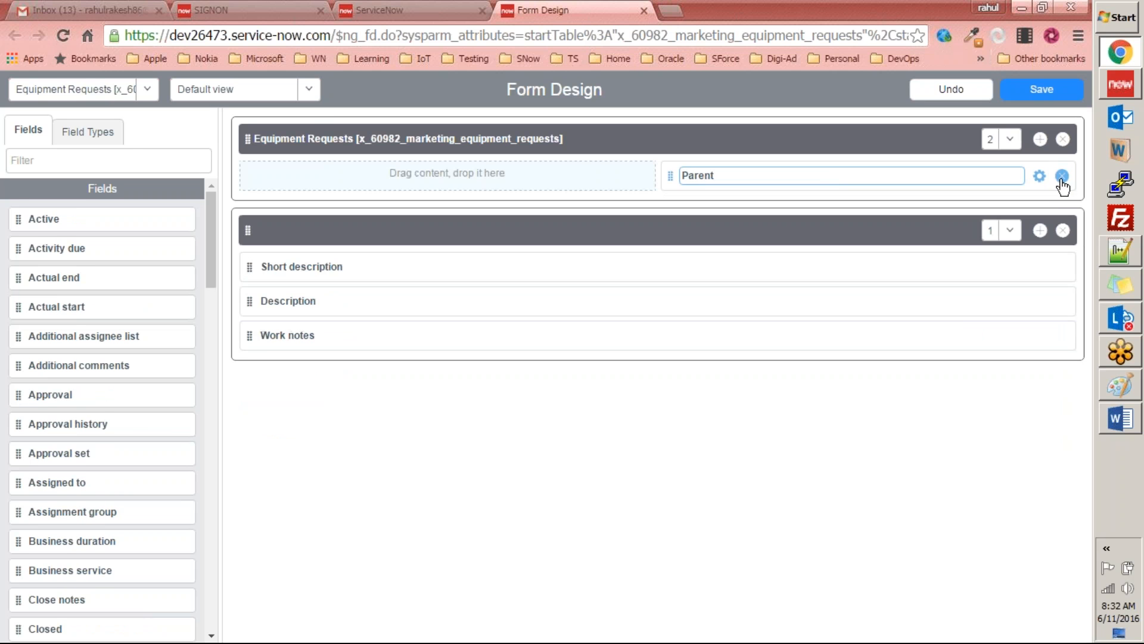
click(1062, 177)
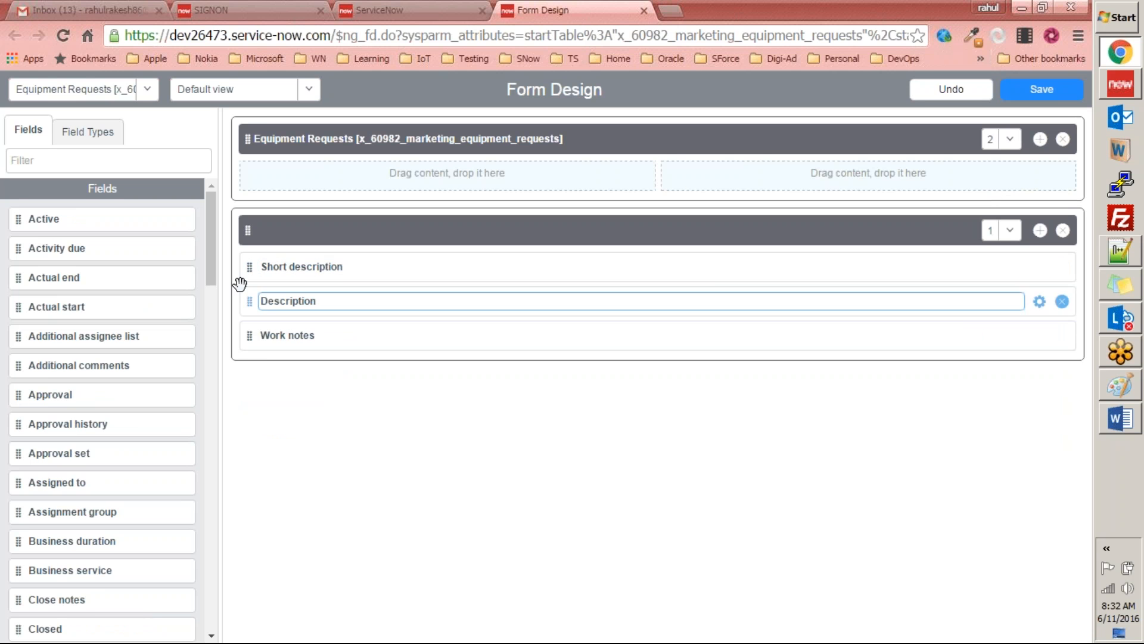
Step: Remove Short description, Description and Work notes from the untitled second section of the form layout
click(1062, 267)
click(1062, 267)
click(1062, 267)
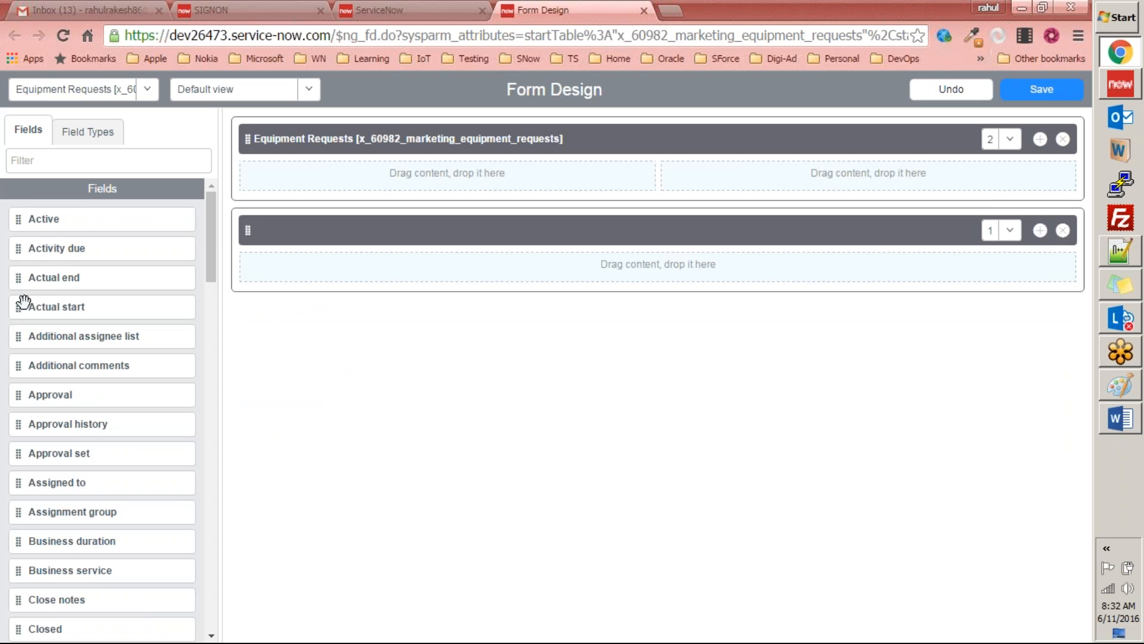
drag(210, 221, 187, 174)
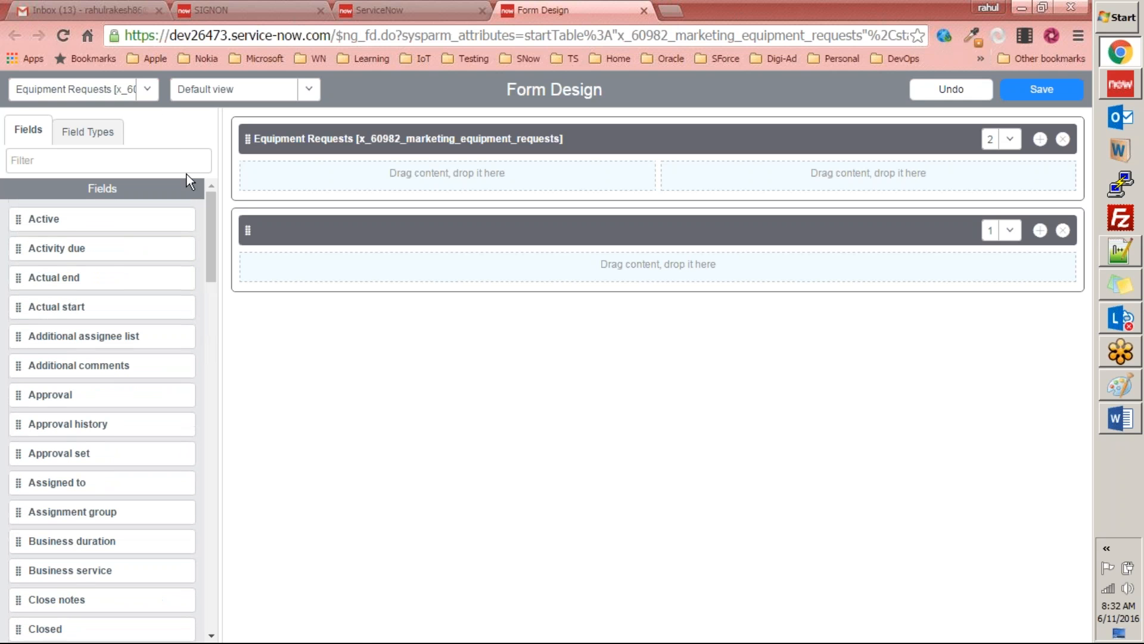
click(147, 91)
click(178, 134)
Step: Add Equipment Type and Cost side by side to the Equipment Requests section, checking the required fields in the Word exercise document
drag(209, 242, 181, 391)
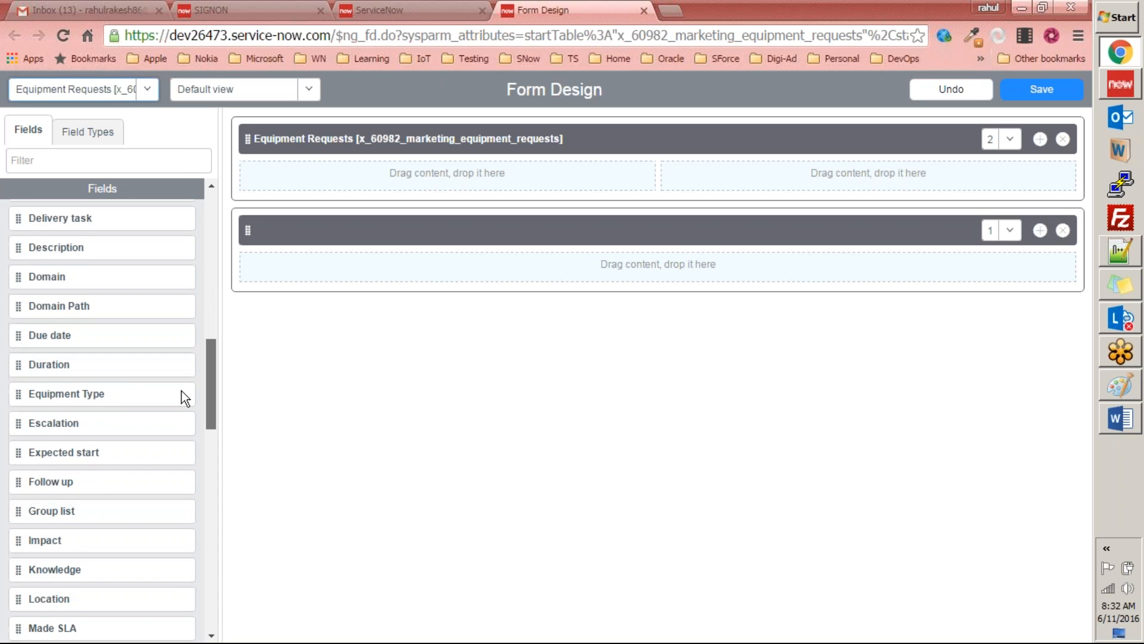
drag(18, 395, 259, 178)
drag(255, 185, 256, 179)
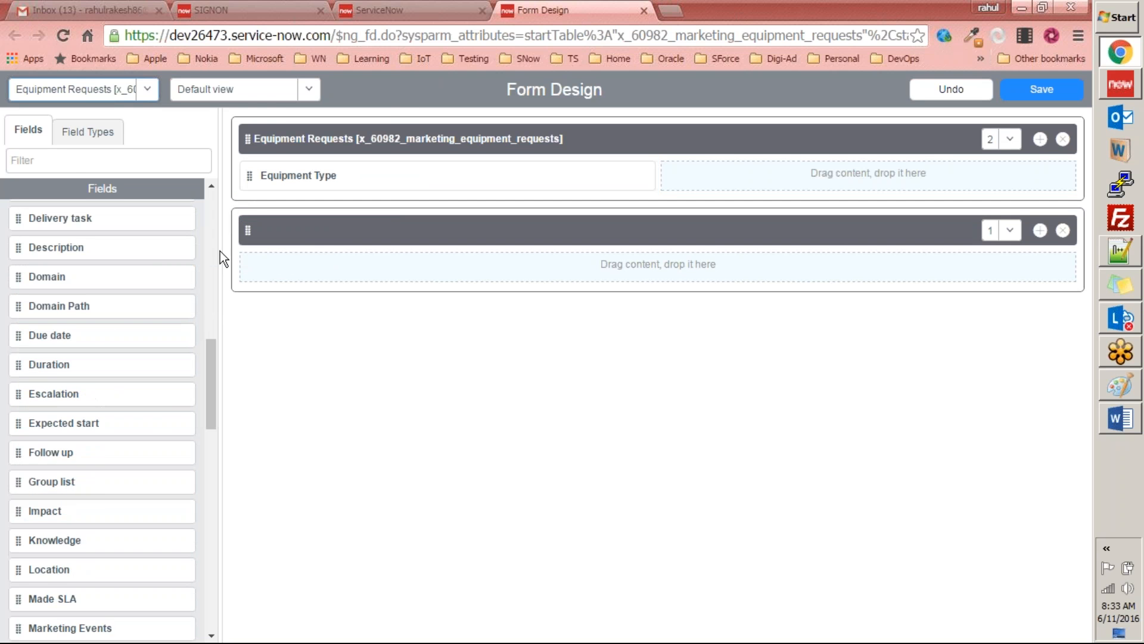
key(alt+Tab)
key(alt+Tab)
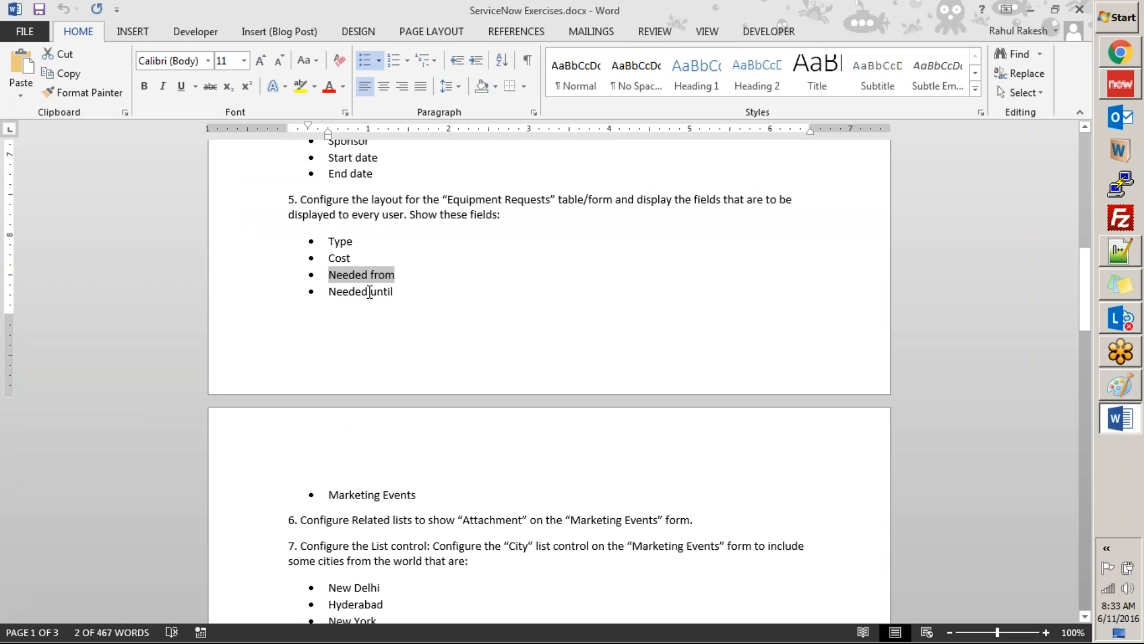
key(alt+Tab)
drag(210, 402, 201, 359)
drag(17, 334, 676, 178)
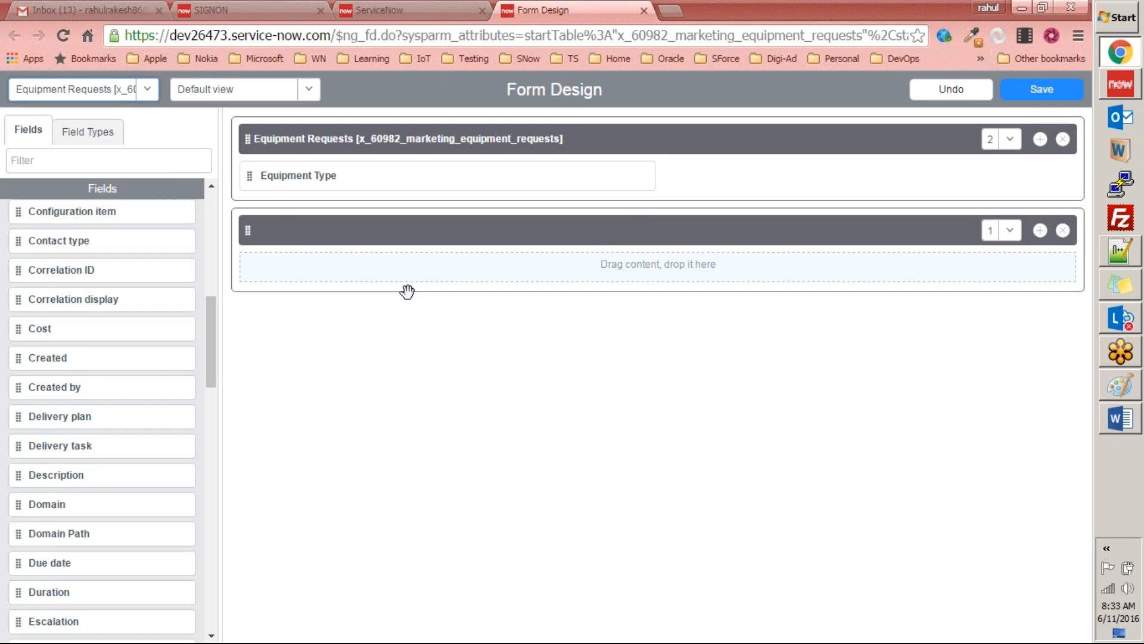
Step: Add Needed from, Needed until and Marketing Events to the second form section, following the field list in the Word exercise document
key(alt+Tab)
key(alt+Tab)
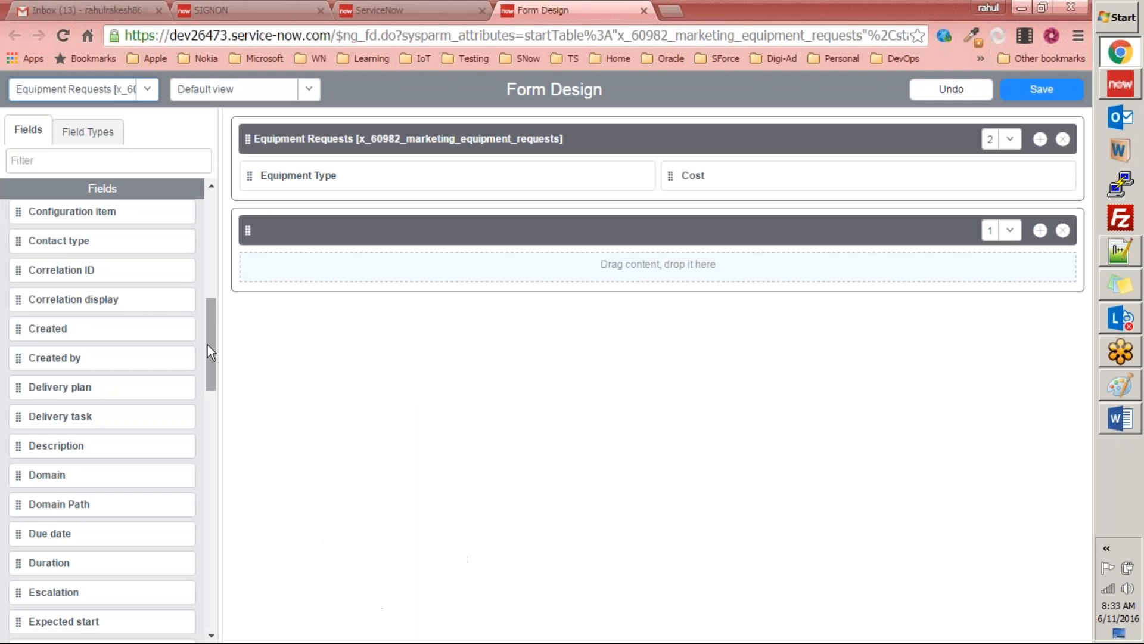
drag(214, 320, 179, 446)
drag(18, 258, 257, 268)
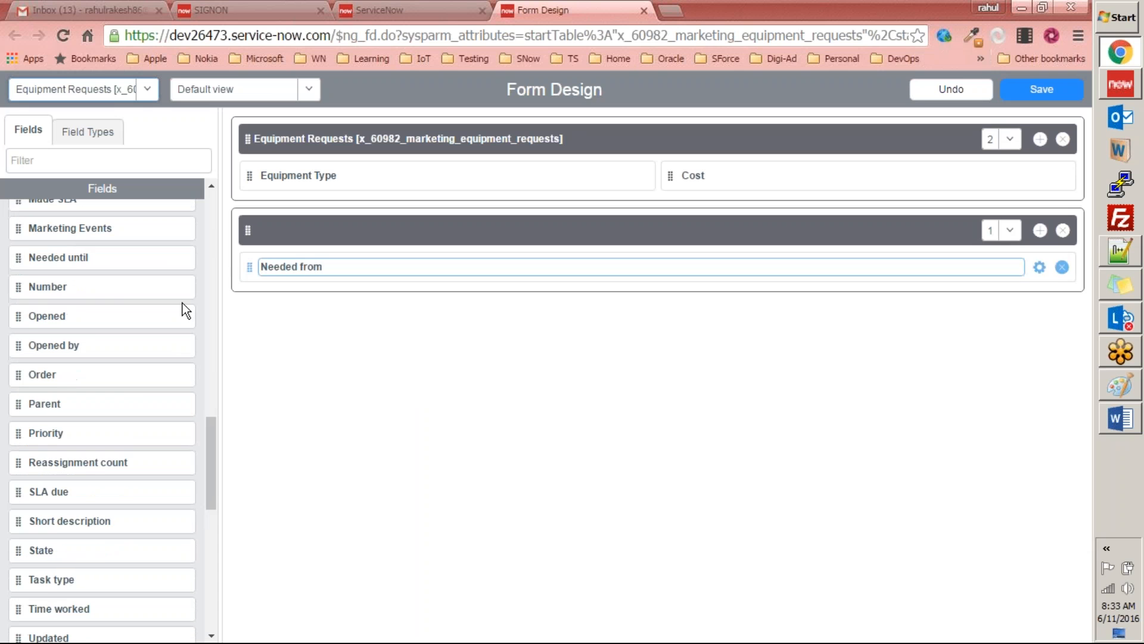
drag(10, 263, 705, 268)
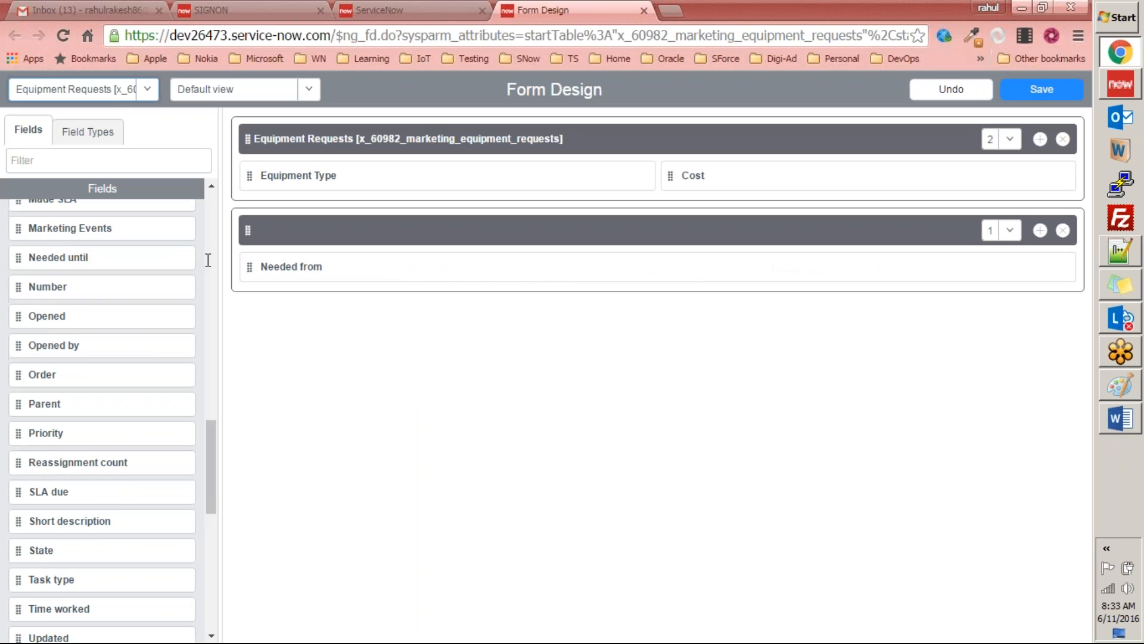
drag(17, 226, 256, 348)
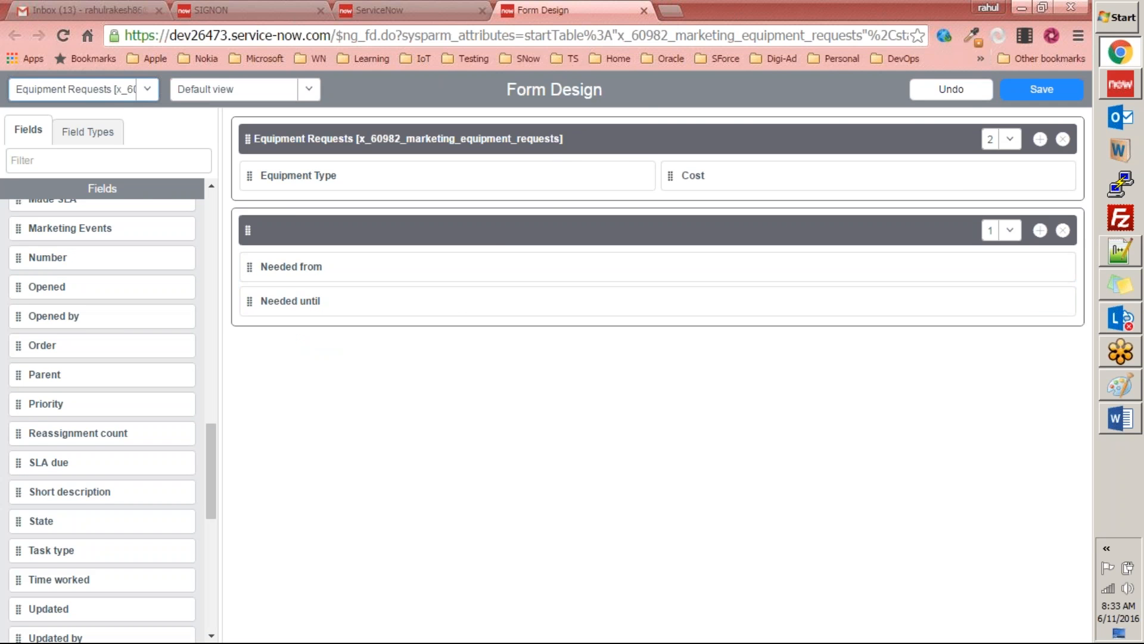
key(alt+Tab)
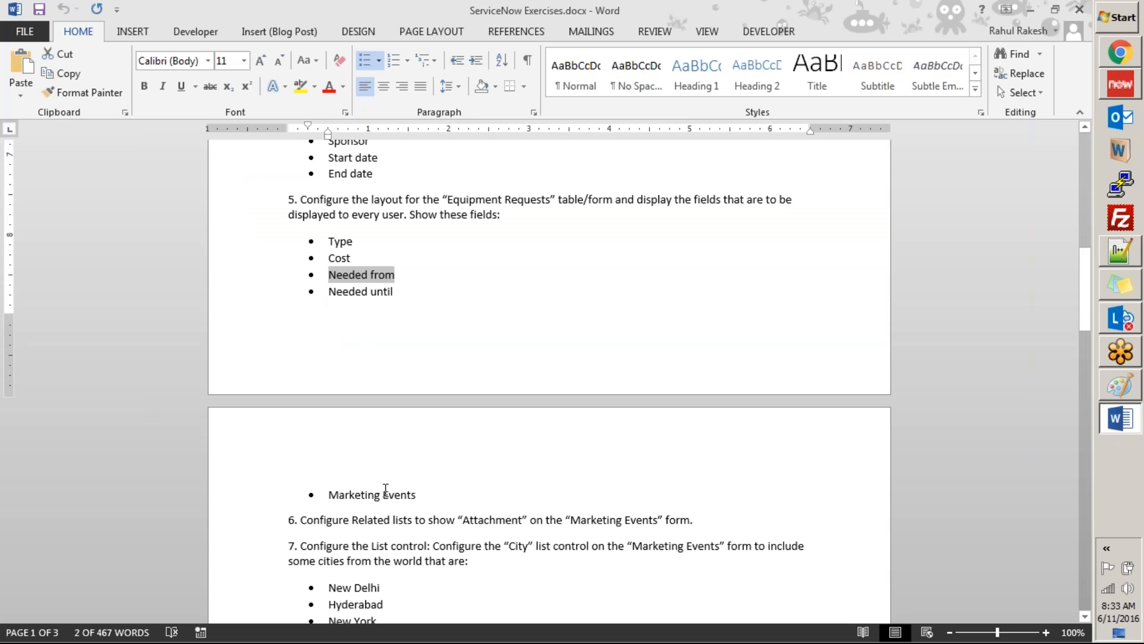
key(alt+Tab)
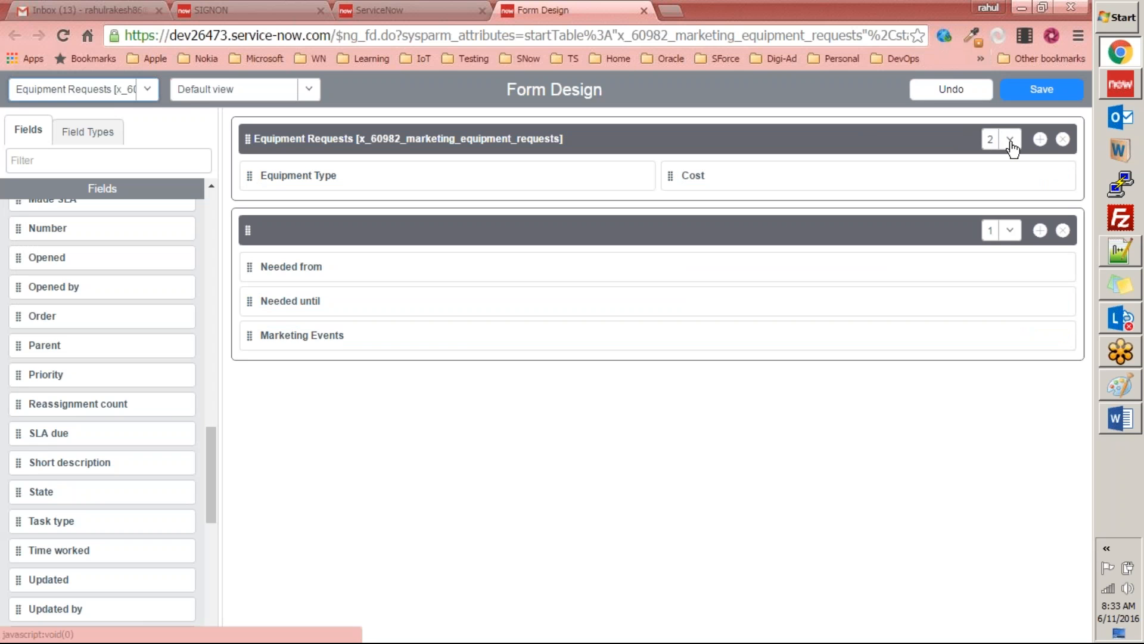
Step: Set the second form section to 2 columns and move Needed until into its second column beside Needed from
mouse_move(646, 184)
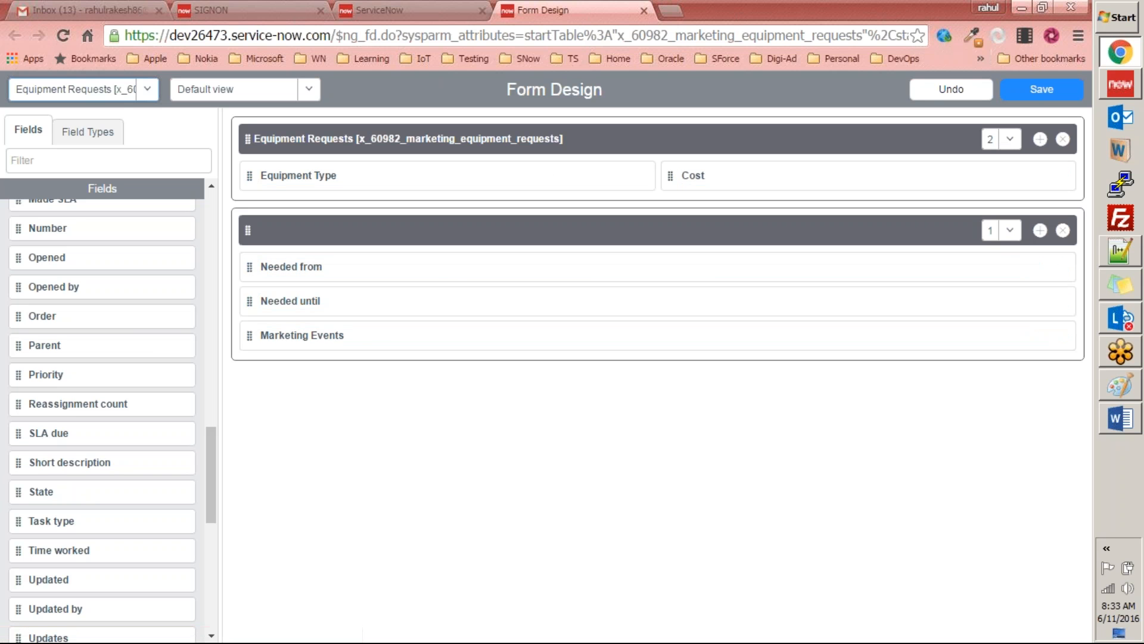
click(1009, 230)
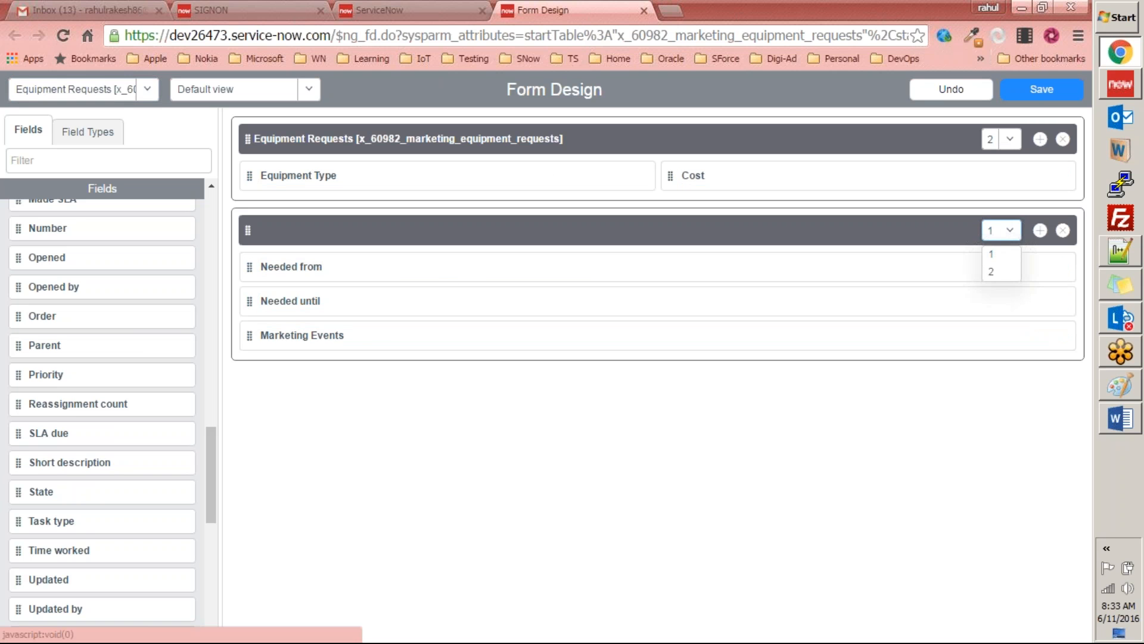
click(996, 279)
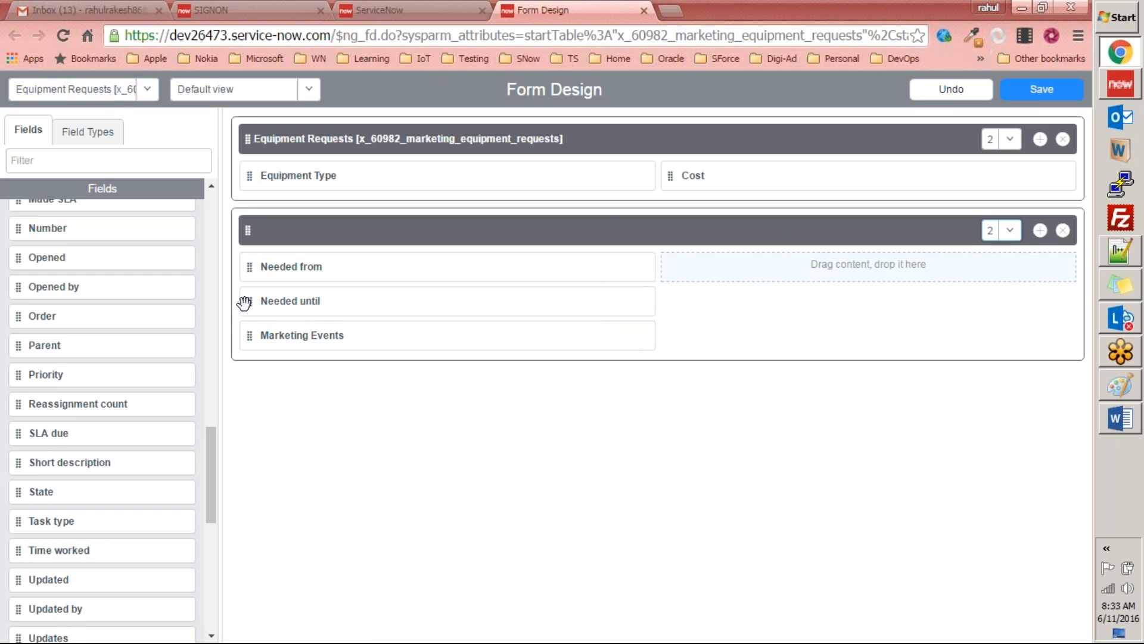
drag(248, 300, 666, 272)
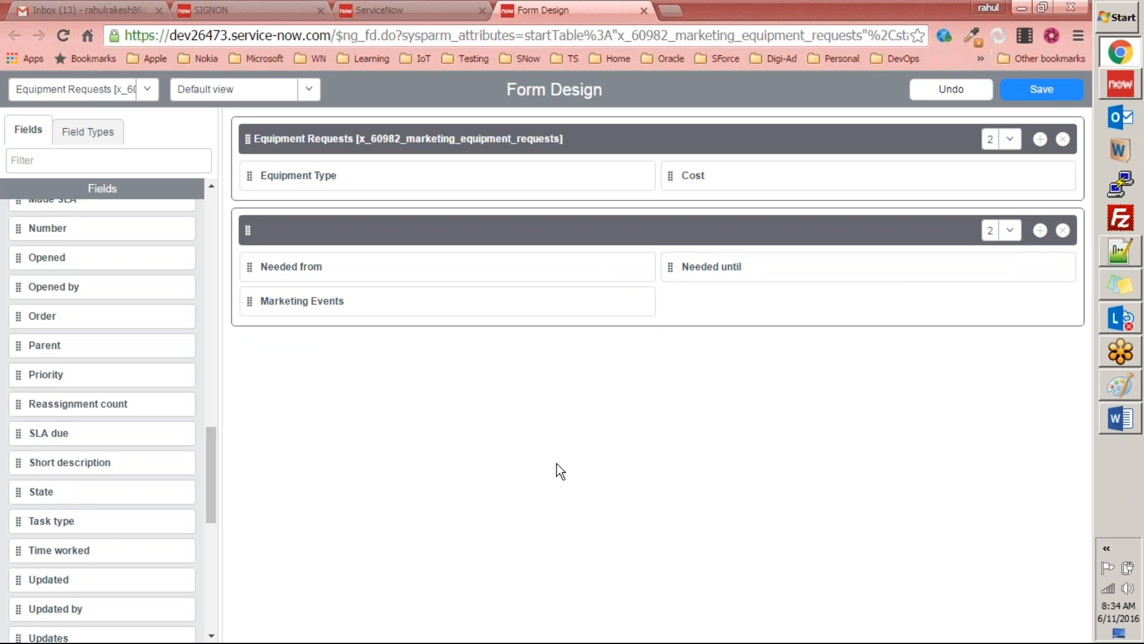
Step: Title the two form sections Equipment Request and Details, and save the form layout
click(377, 143)
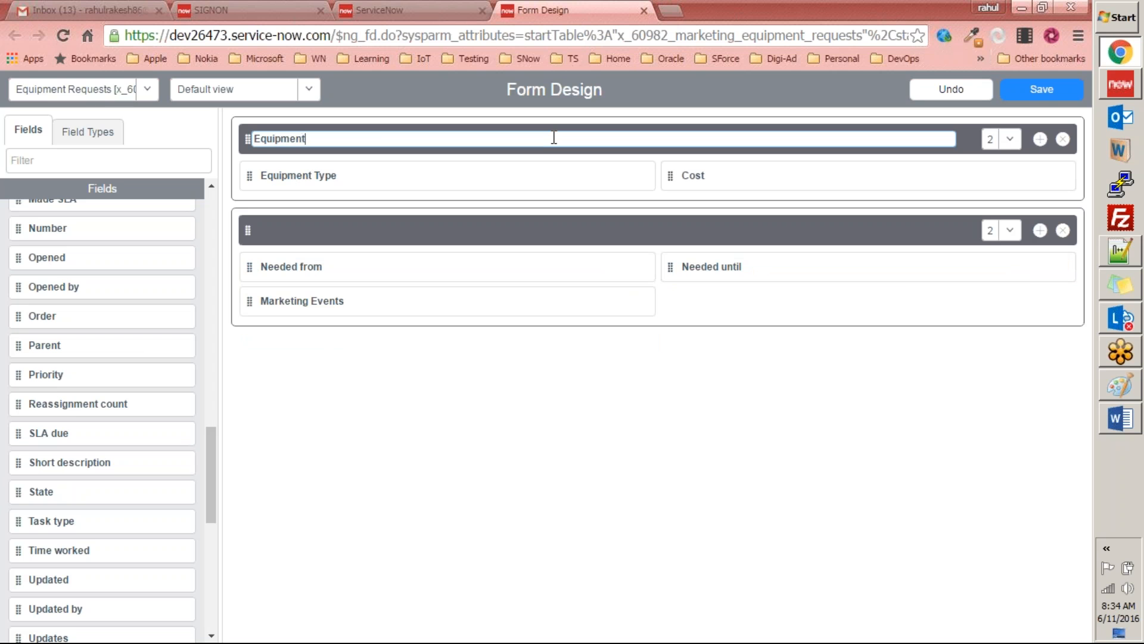
text(Equipment Request)
click(825, 413)
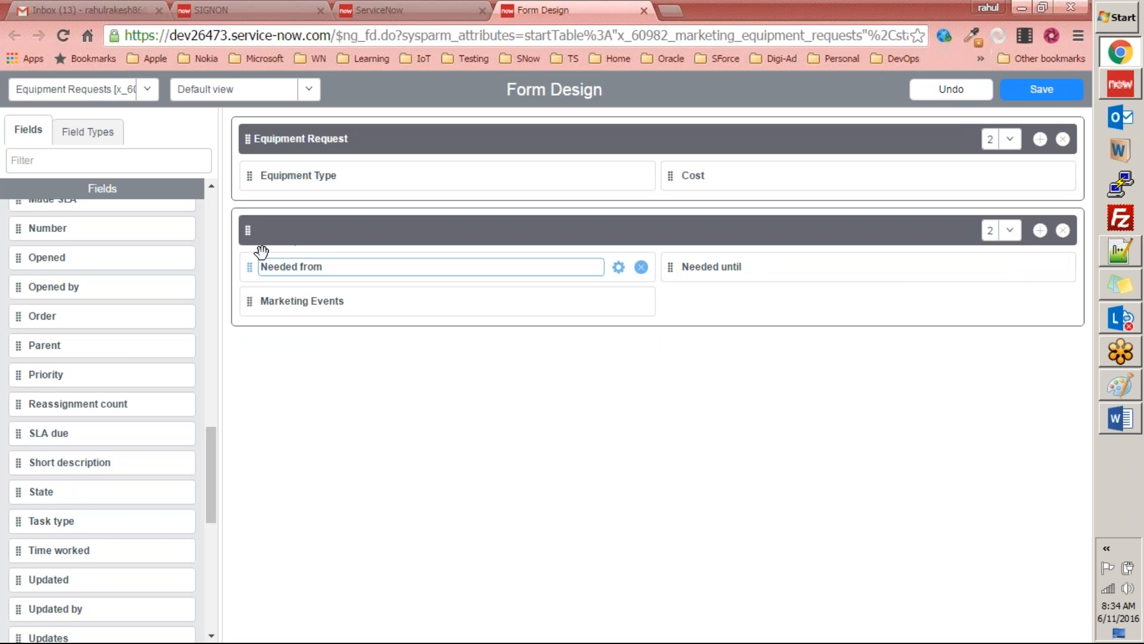
click(289, 235)
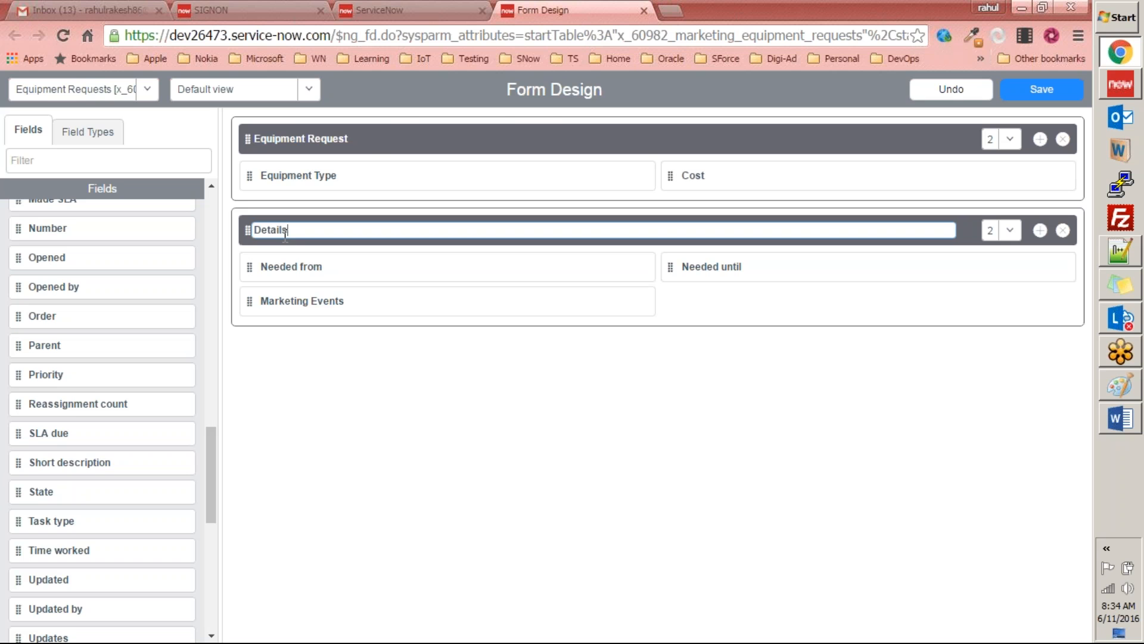
text(Details)
click(510, 459)
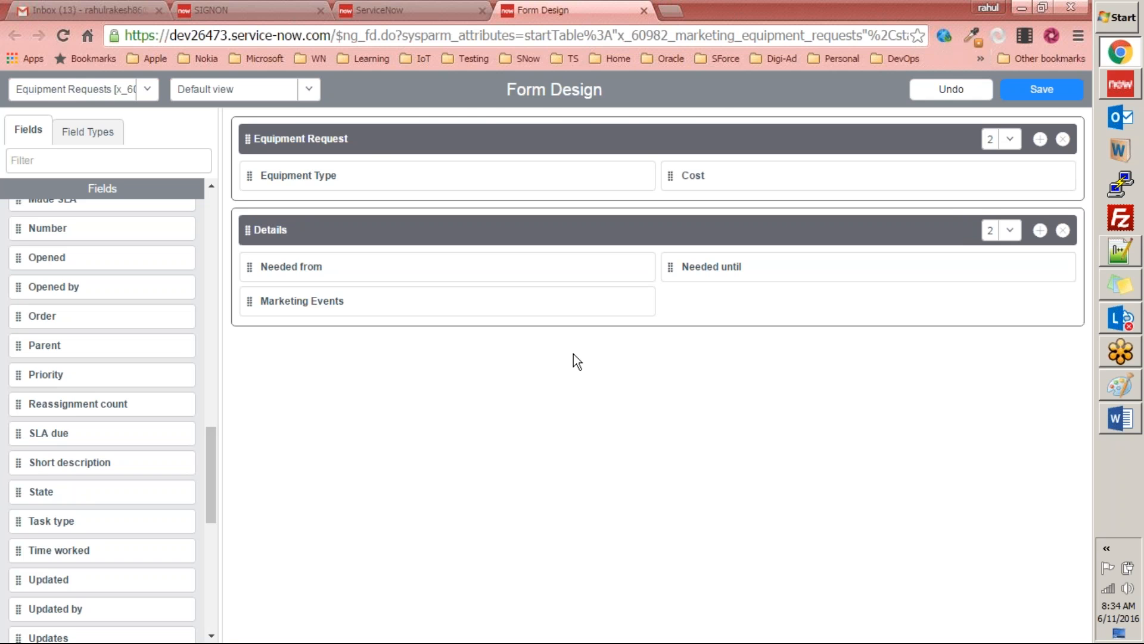
click(1042, 89)
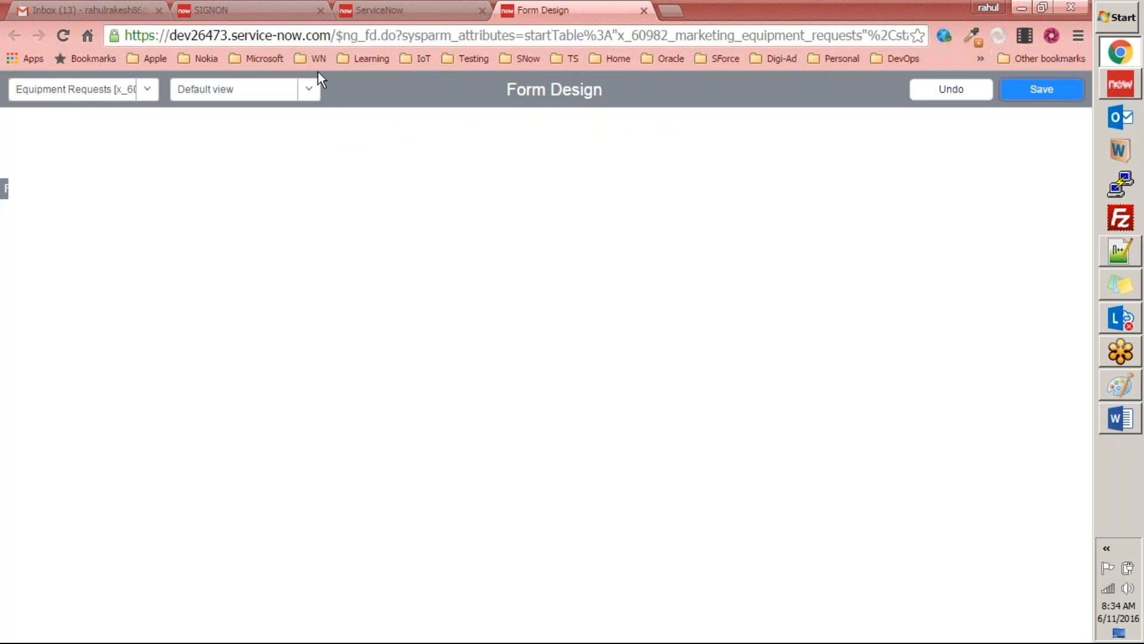
Step: Reload the Equipment Requests record form and check the lookup list of its Marketing Events field
click(372, 11)
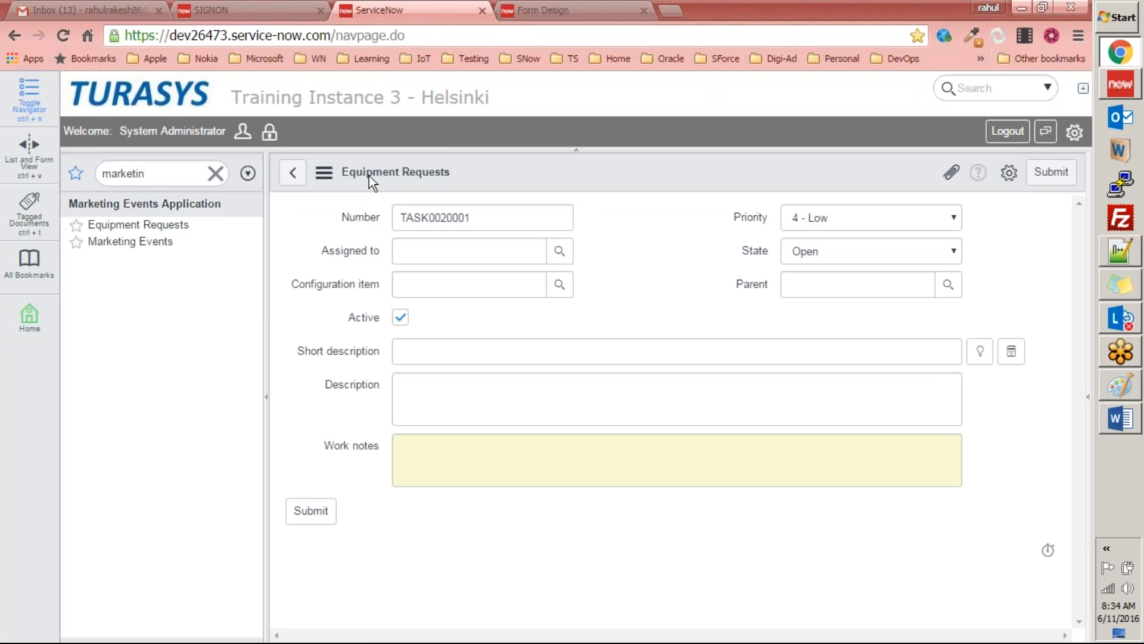
right_click(649, 179)
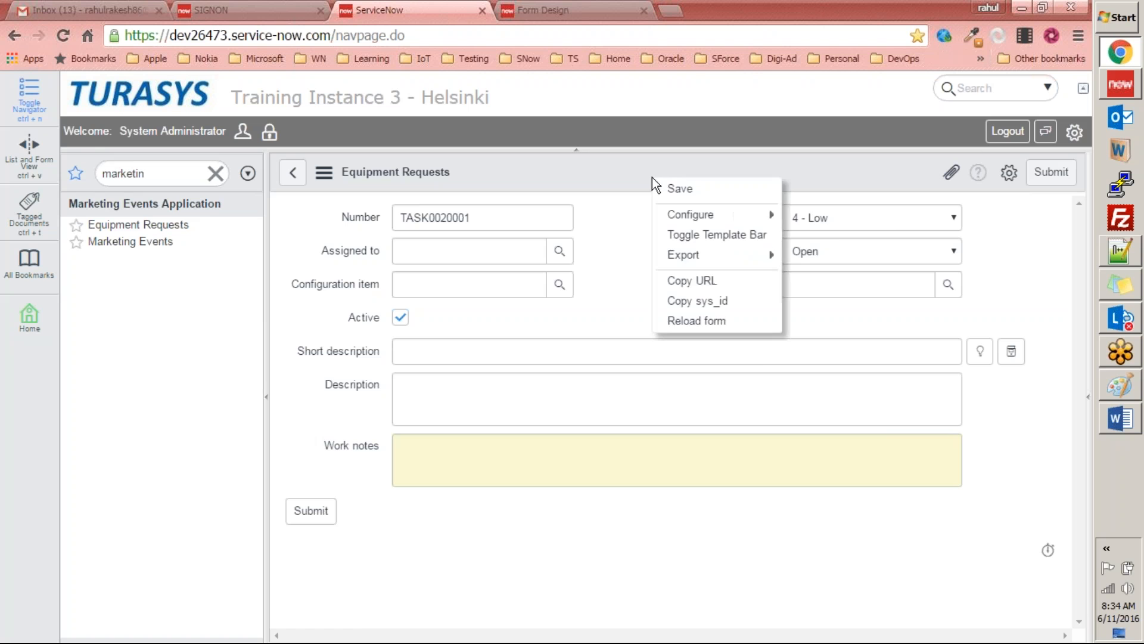
click(687, 321)
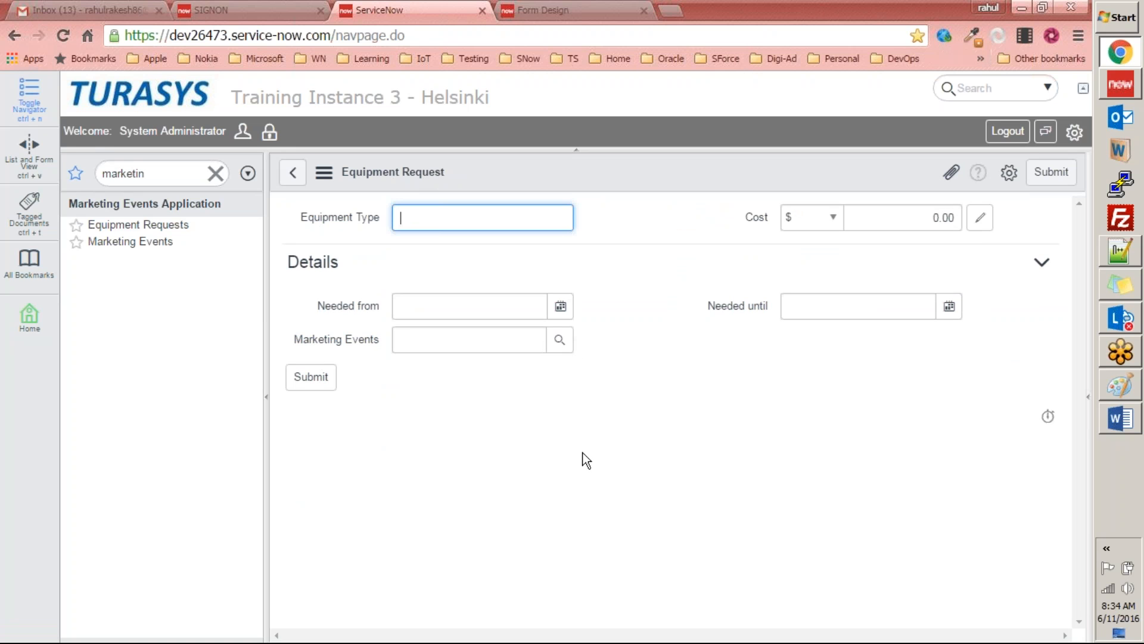
click(558, 341)
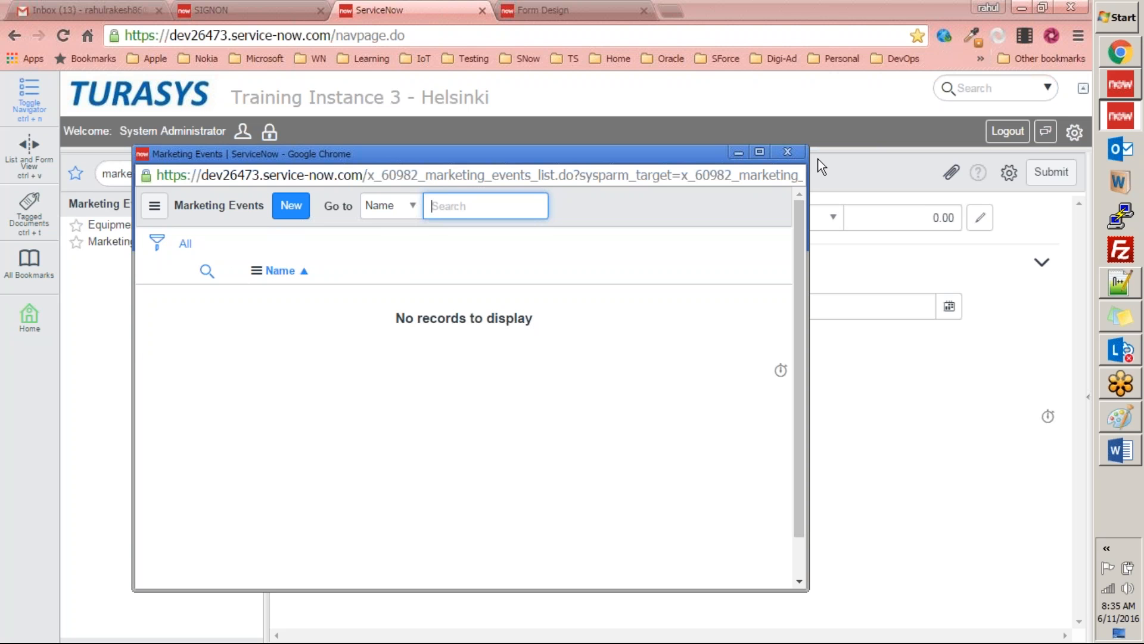
click(787, 154)
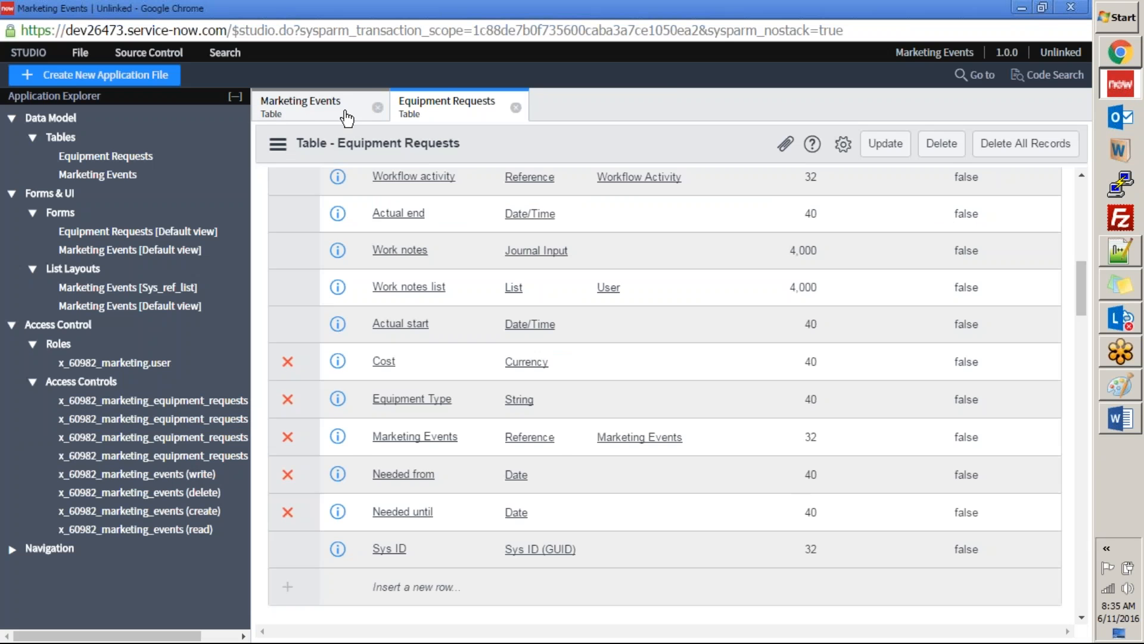
Step: Try to set the City column's Display value to true in the Marketing Events table and update the table
click(307, 110)
scroll(775, 417, down, 3)
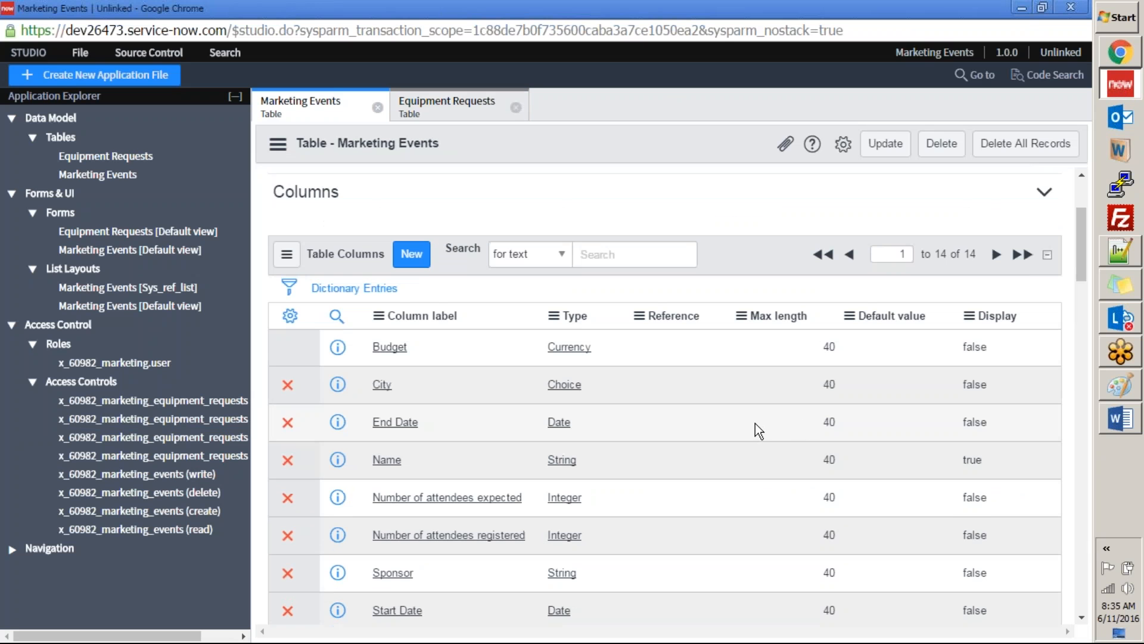
double_click(994, 384)
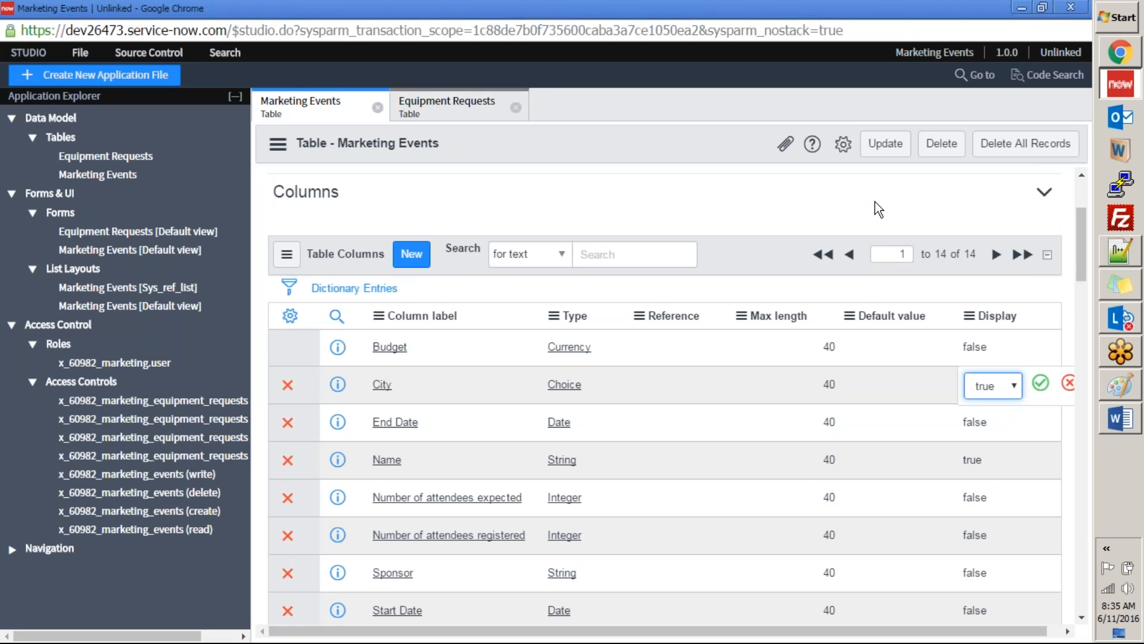
click(885, 143)
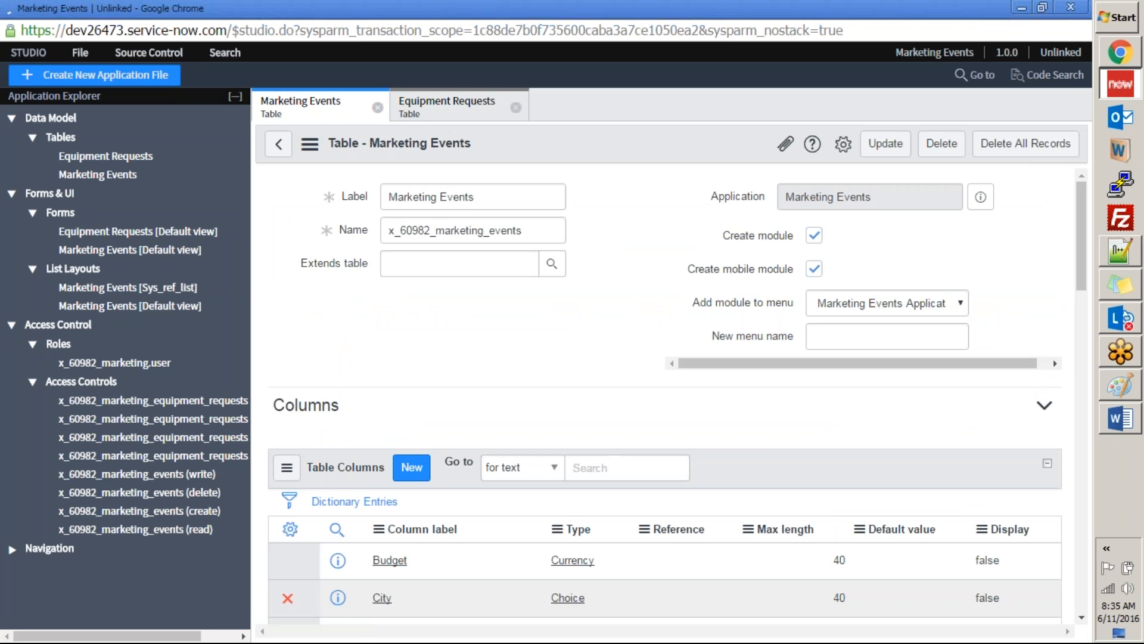
Step: Set the City column's Display value to true in the Marketing Events table, accept the cell edit and save the table
scroll(905, 429, down, 2)
scroll(906, 429, down, 3)
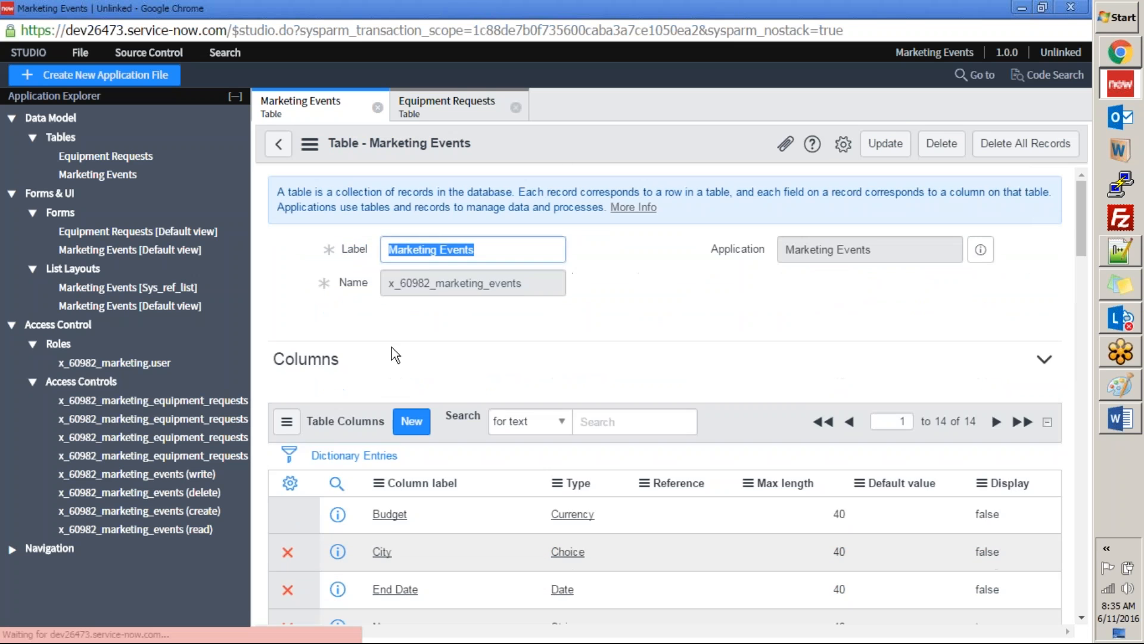
scroll(413, 387, down, 3)
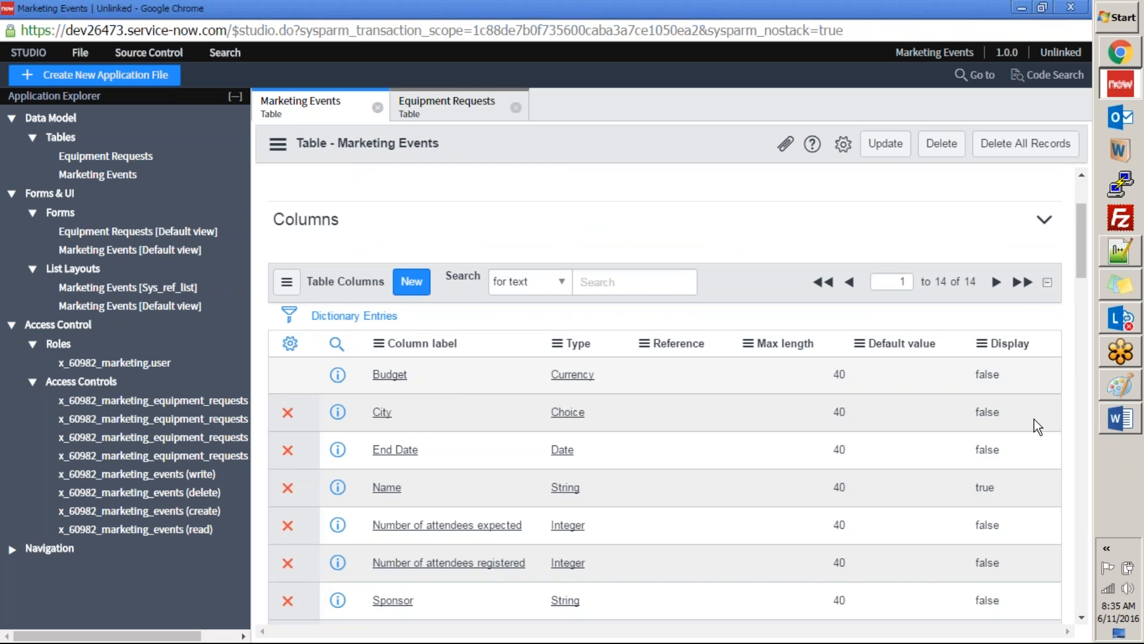
scroll(1024, 421, down, 1)
double_click(1022, 385)
click(990, 392)
click(983, 409)
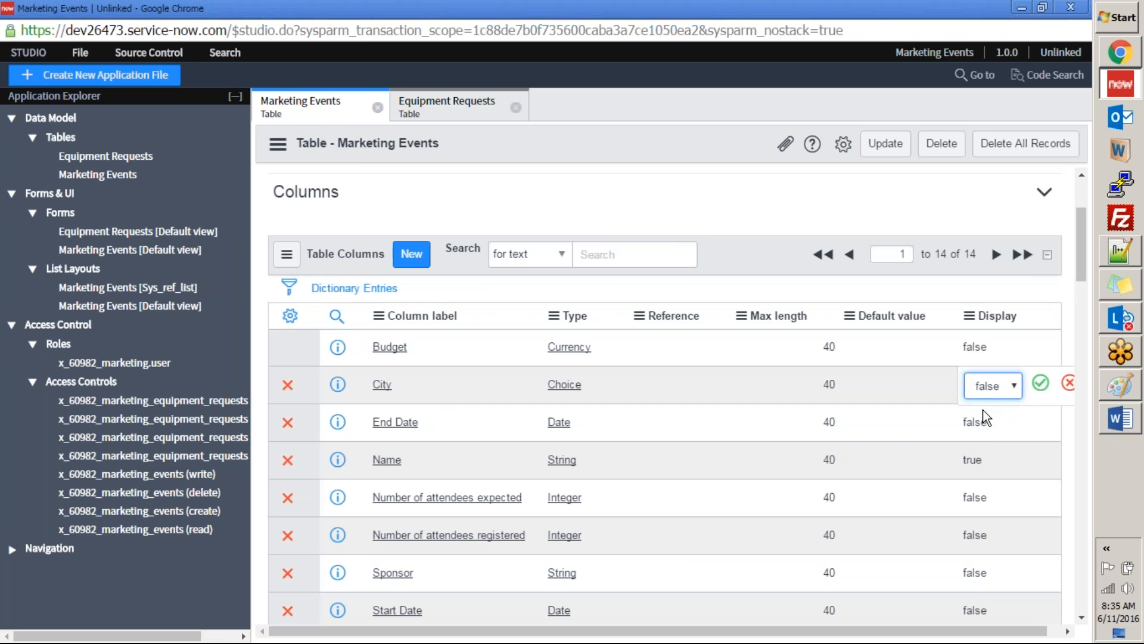
click(1040, 383)
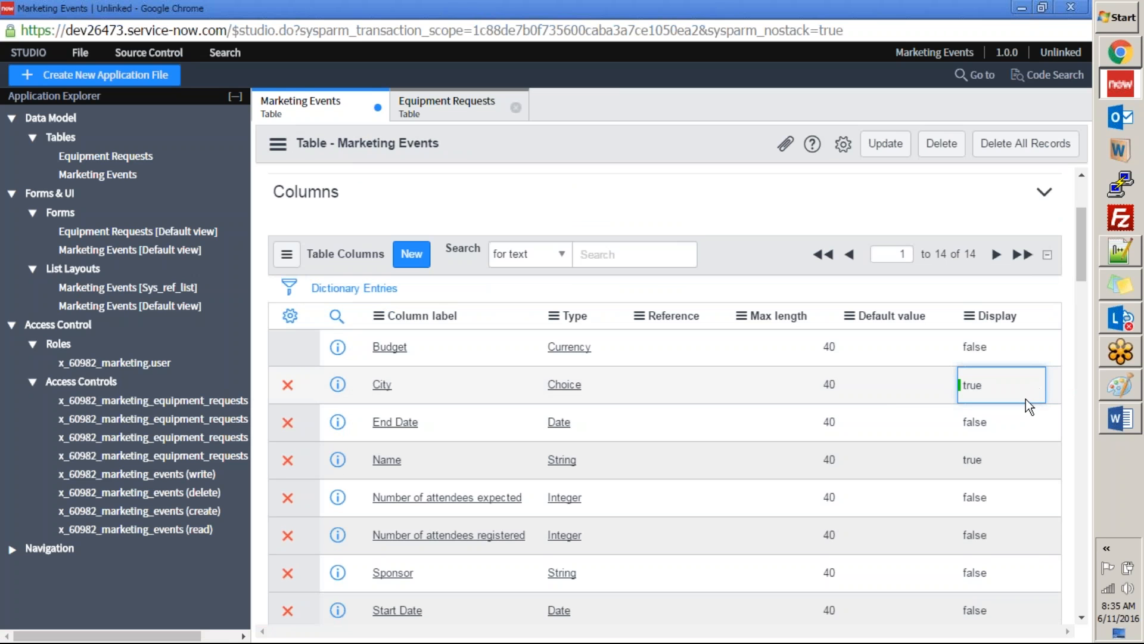
click(896, 404)
scroll(783, 398, up, 2)
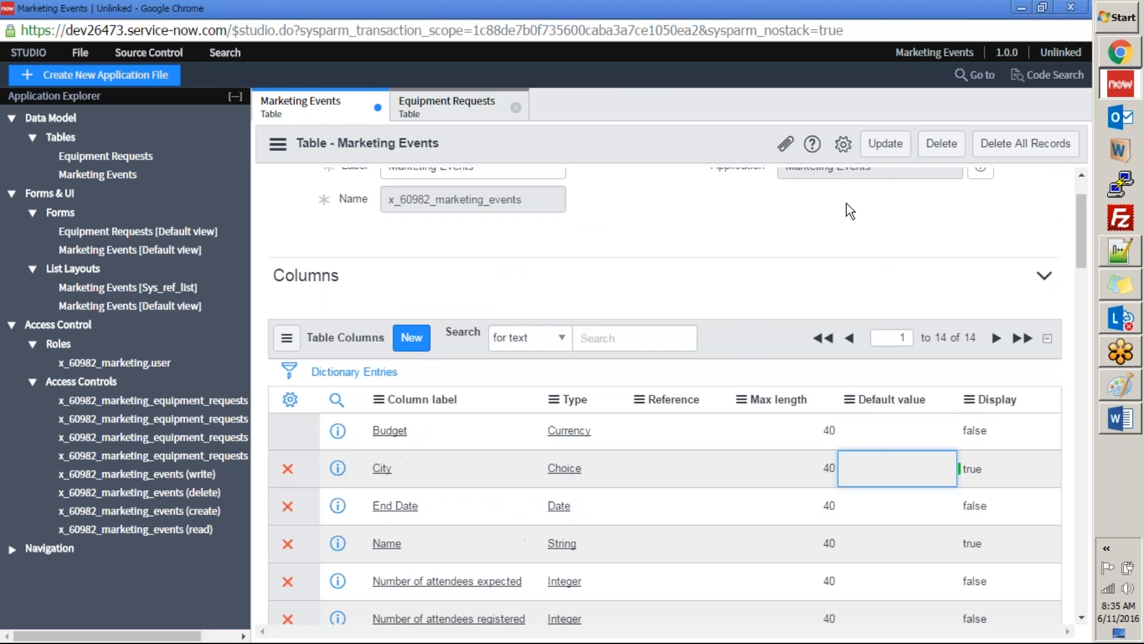
right_click(717, 150)
click(724, 155)
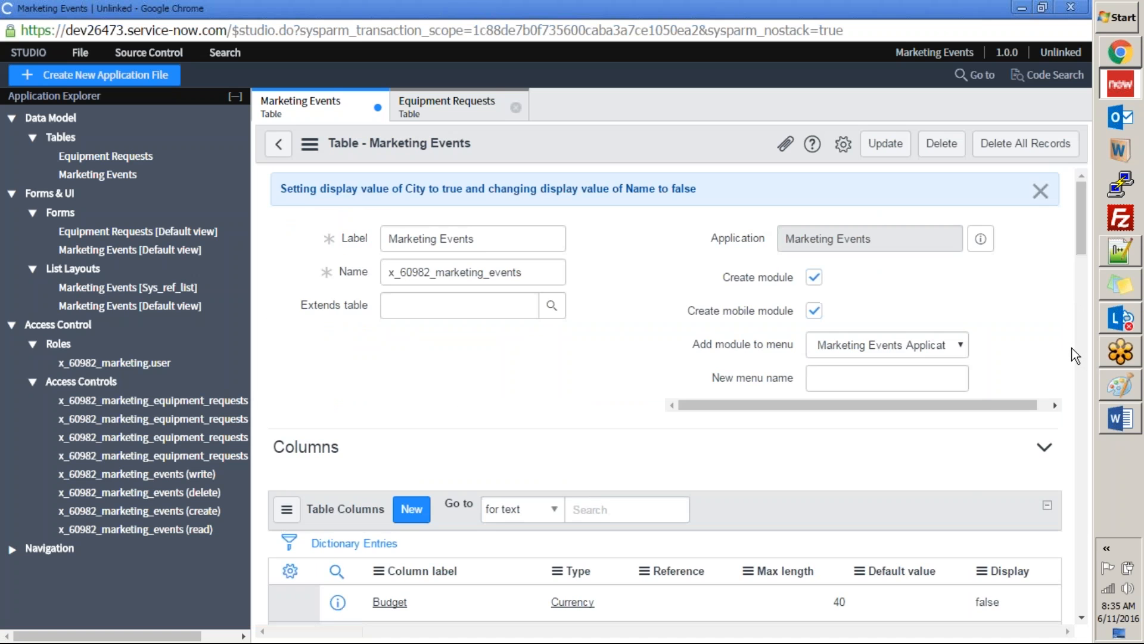
scroll(796, 388, down, 5)
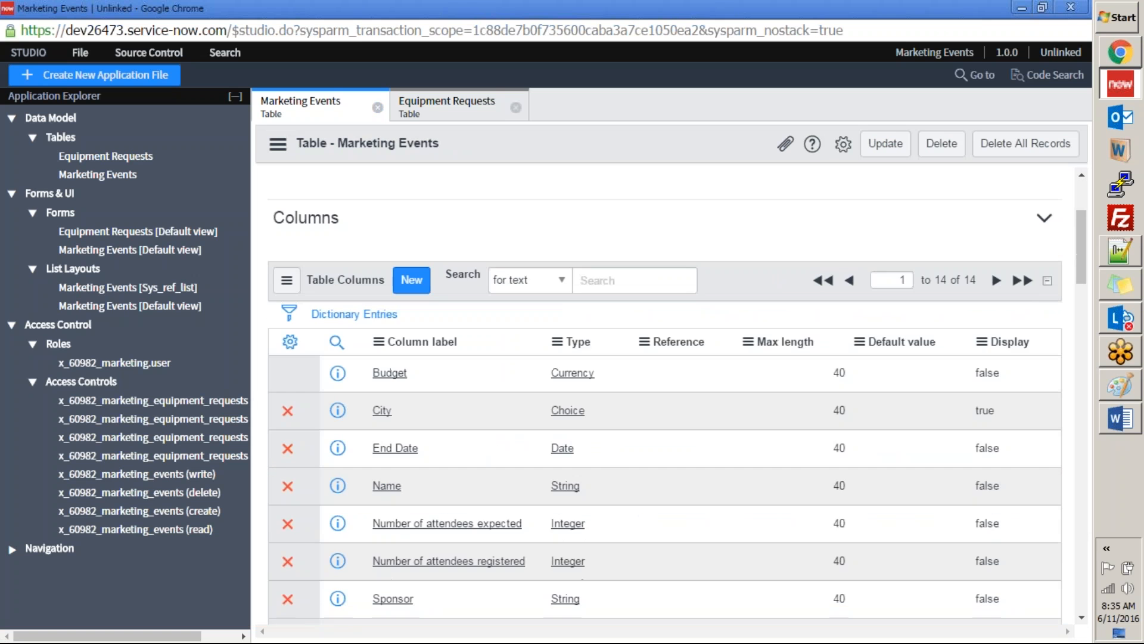
Step: Switch to the ServiceNow instance, reload the Equipment Request form and check the lookup list of its Marketing Events field
click(1121, 54)
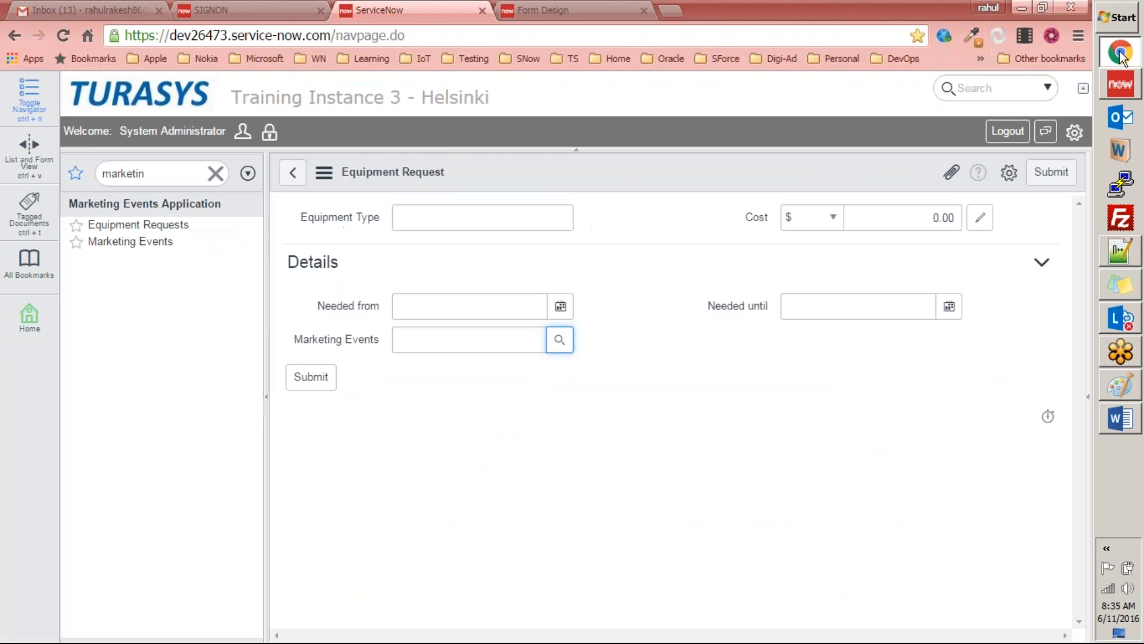
right_click(624, 173)
click(658, 326)
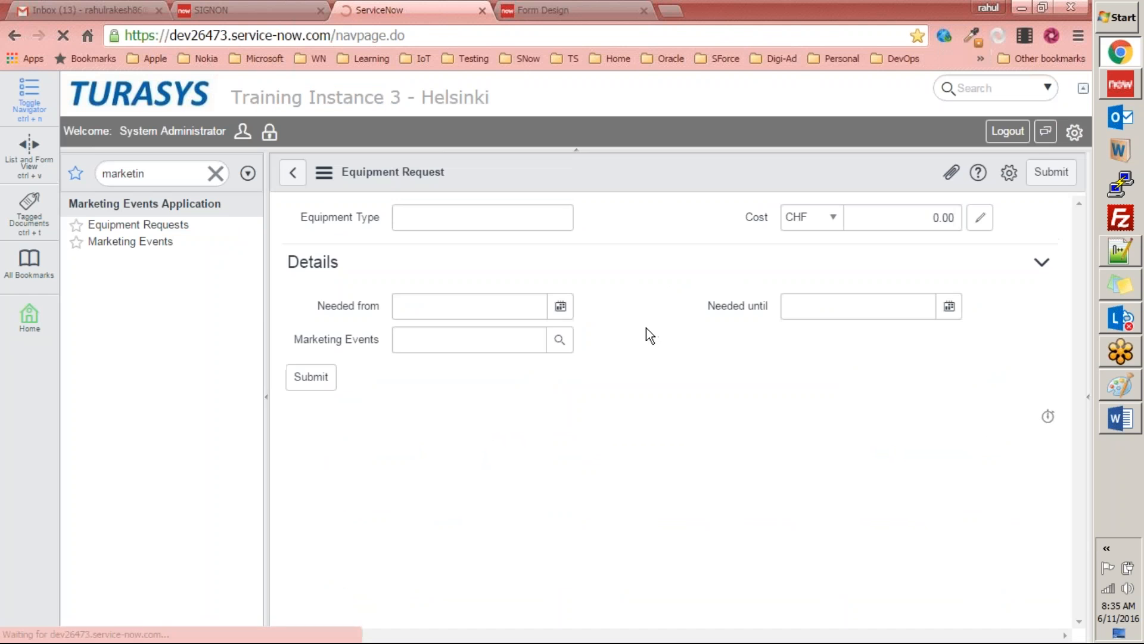
click(559, 339)
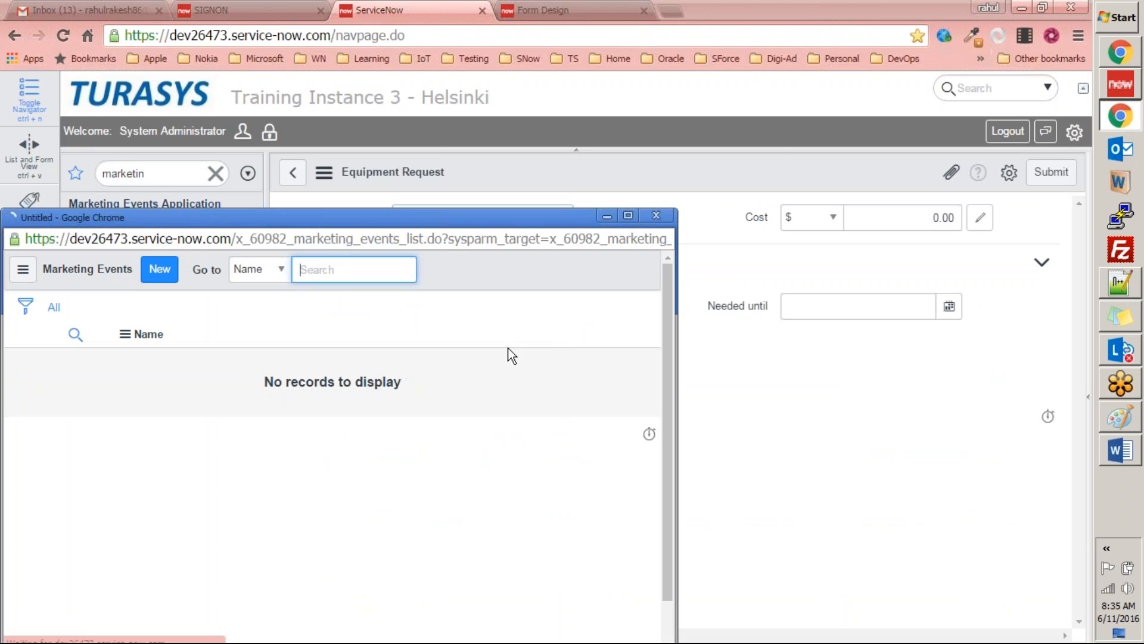
click(647, 217)
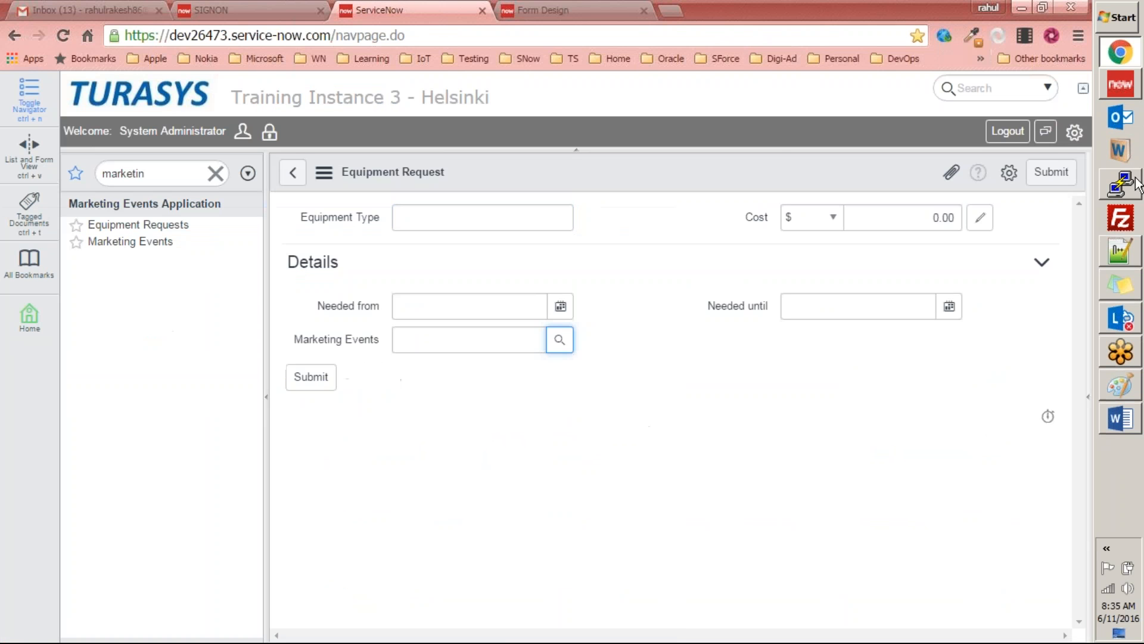
Step: Return to Studio, review the Display values of the Marketing Events columns and update the table again
click(1120, 87)
scroll(868, 363, down, 1)
scroll(868, 363, up, 6)
scroll(871, 296, down, 4)
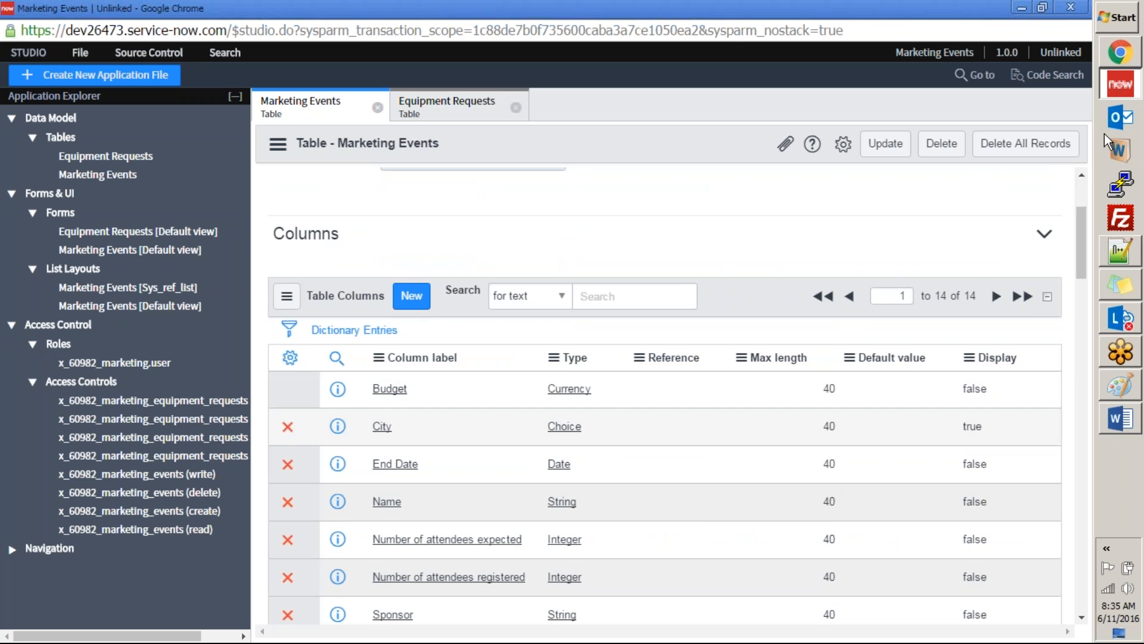
click(889, 150)
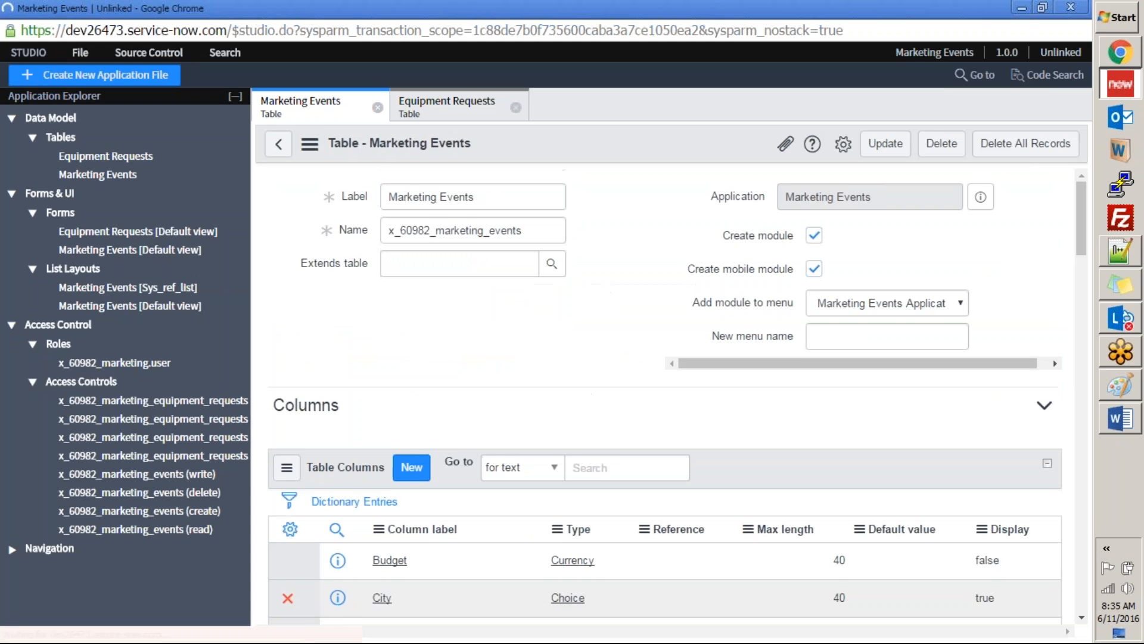
Step: Reload the ServiceNow instance, filter the navigator by "market", open a new Equipment Request and check its Marketing Events lookup list
key(alt+Tab)
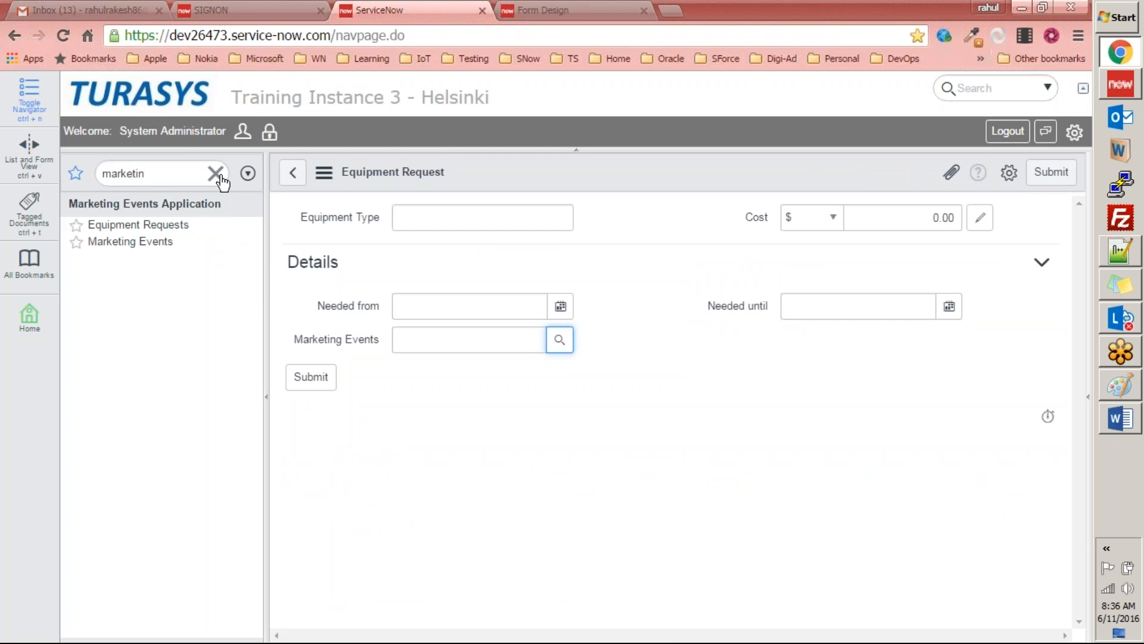
click(216, 174)
click(184, 106)
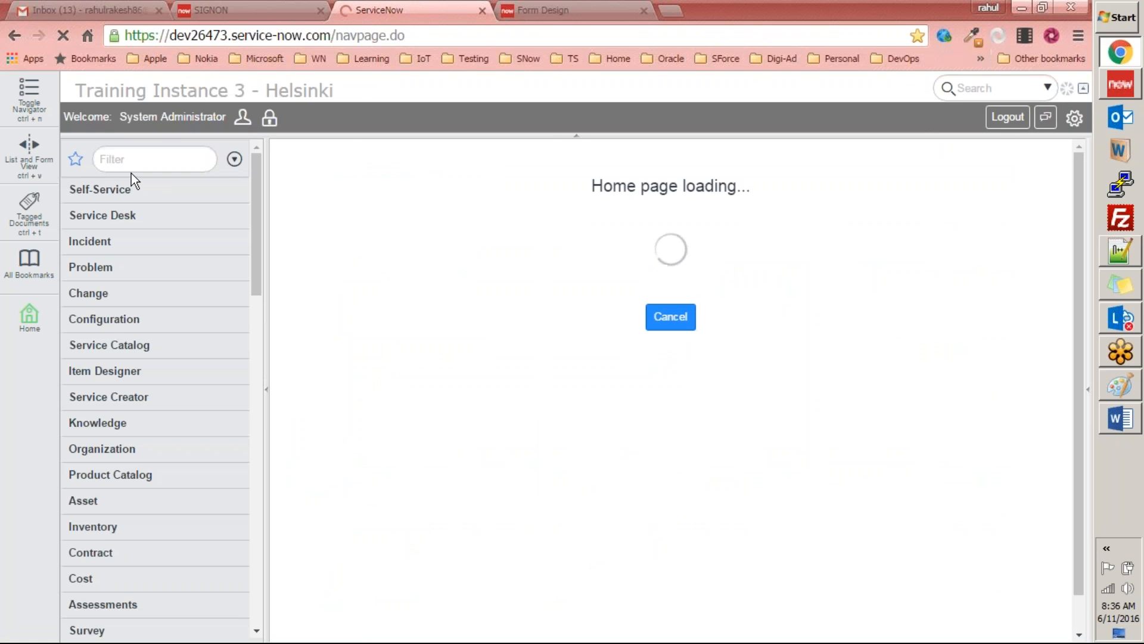
text(market)
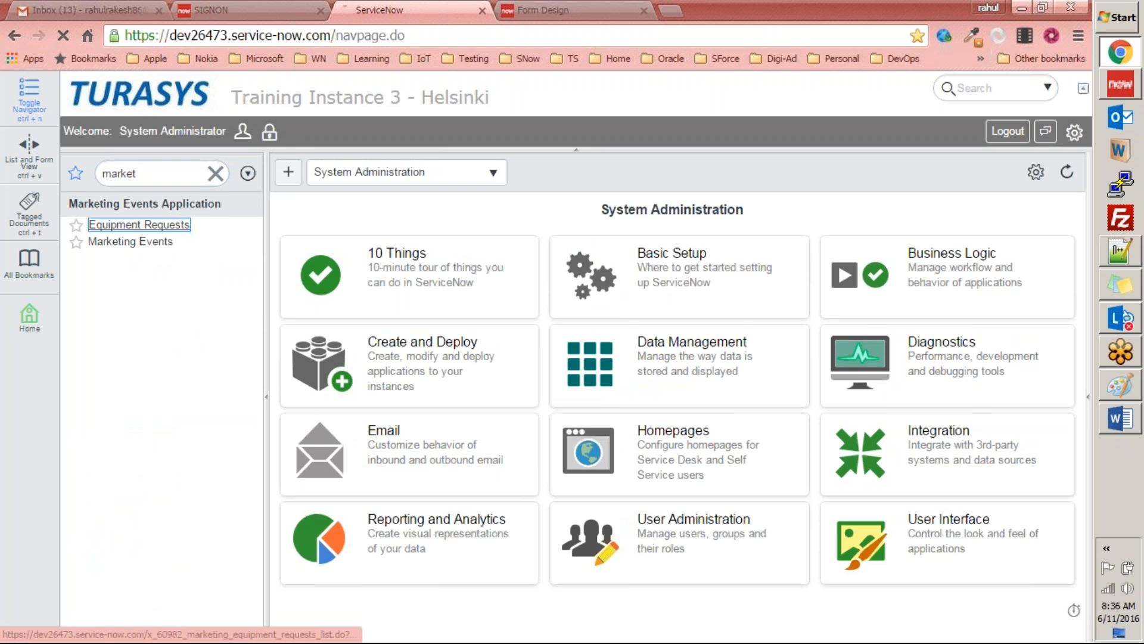
click(123, 224)
click(443, 172)
click(558, 338)
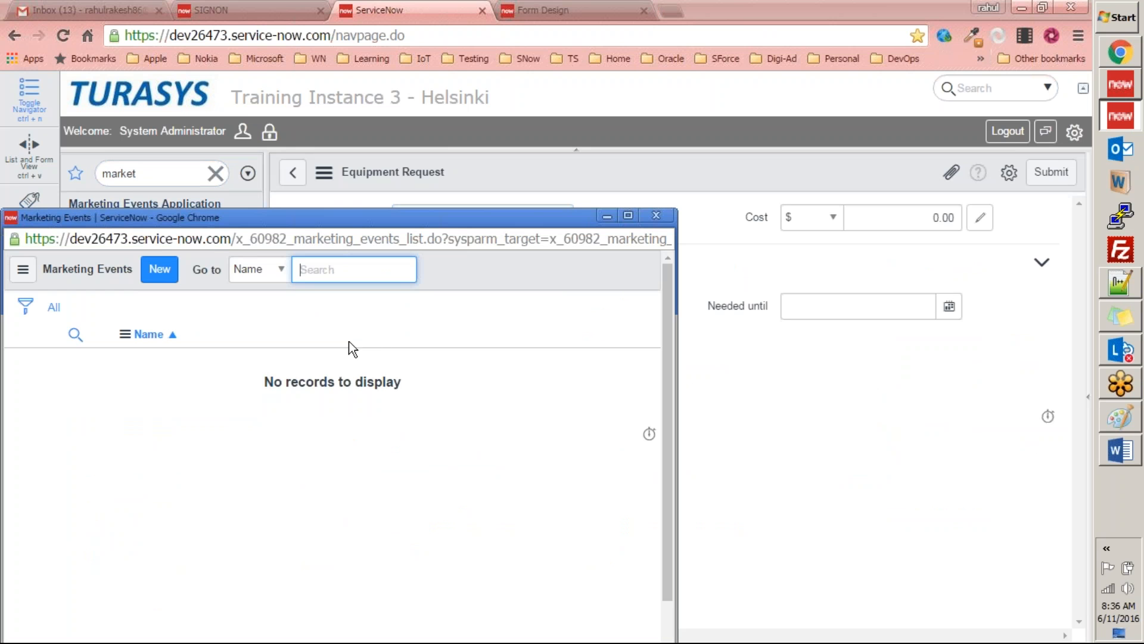
click(656, 215)
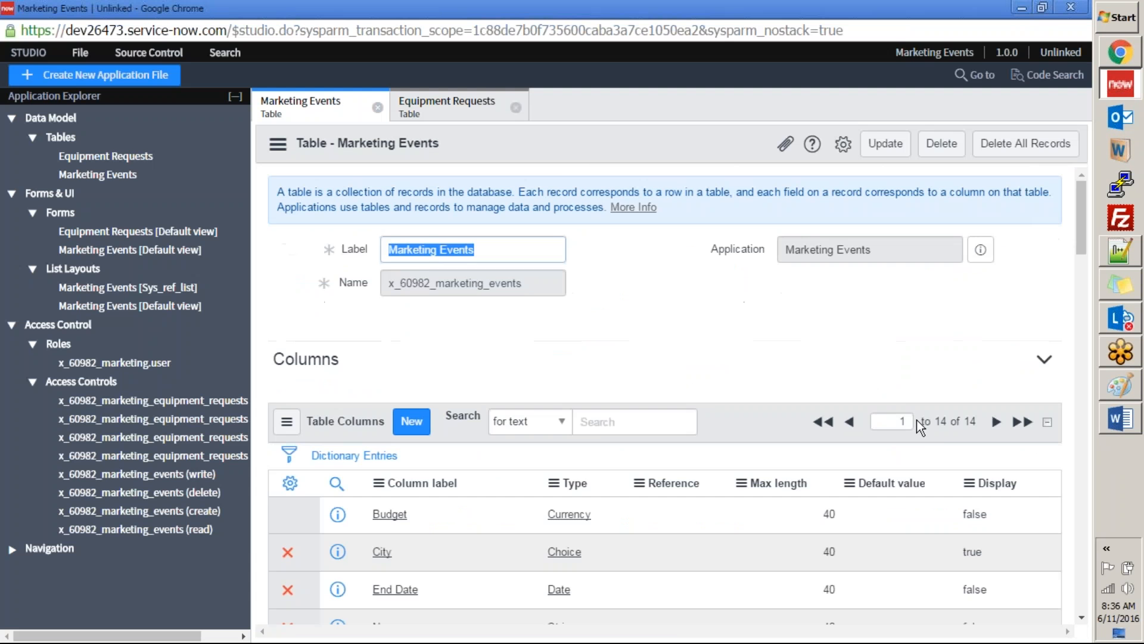
Step: Recheck the Display values of the Marketing Events table's columns in Studio
scroll(920, 424, down, 4)
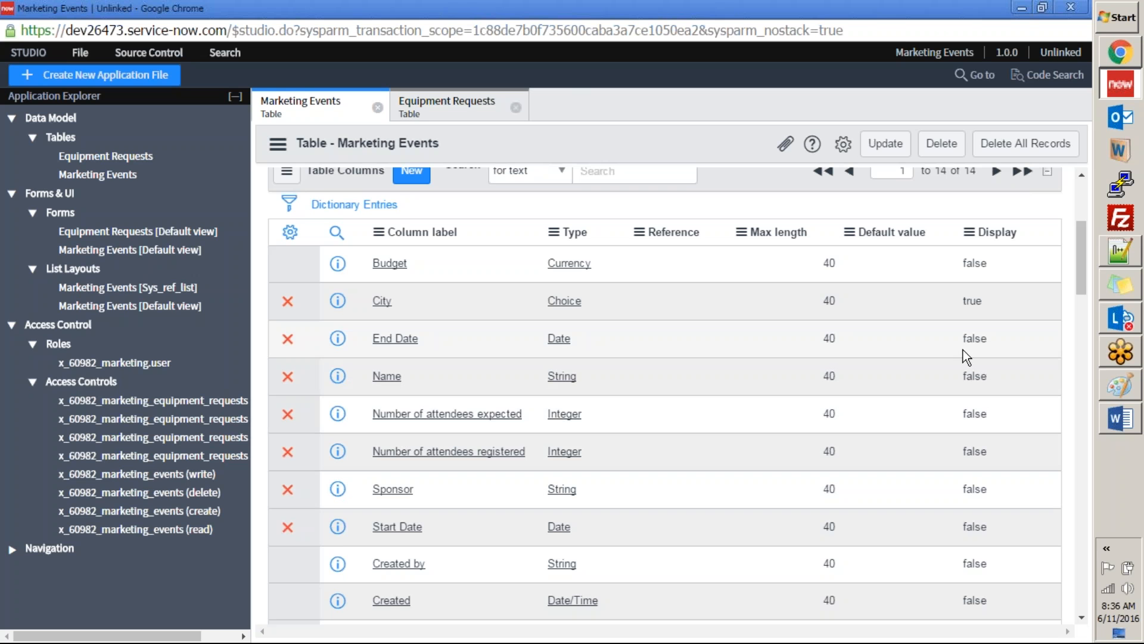
scroll(846, 375, up, 3)
key(alt+Tab)
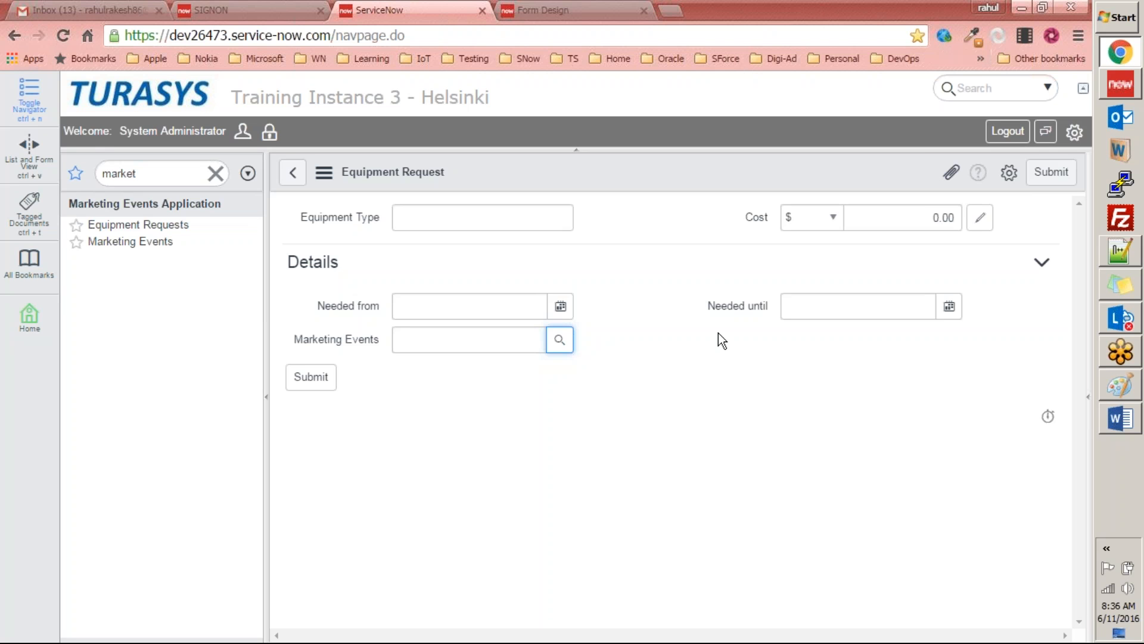
click(615, 22)
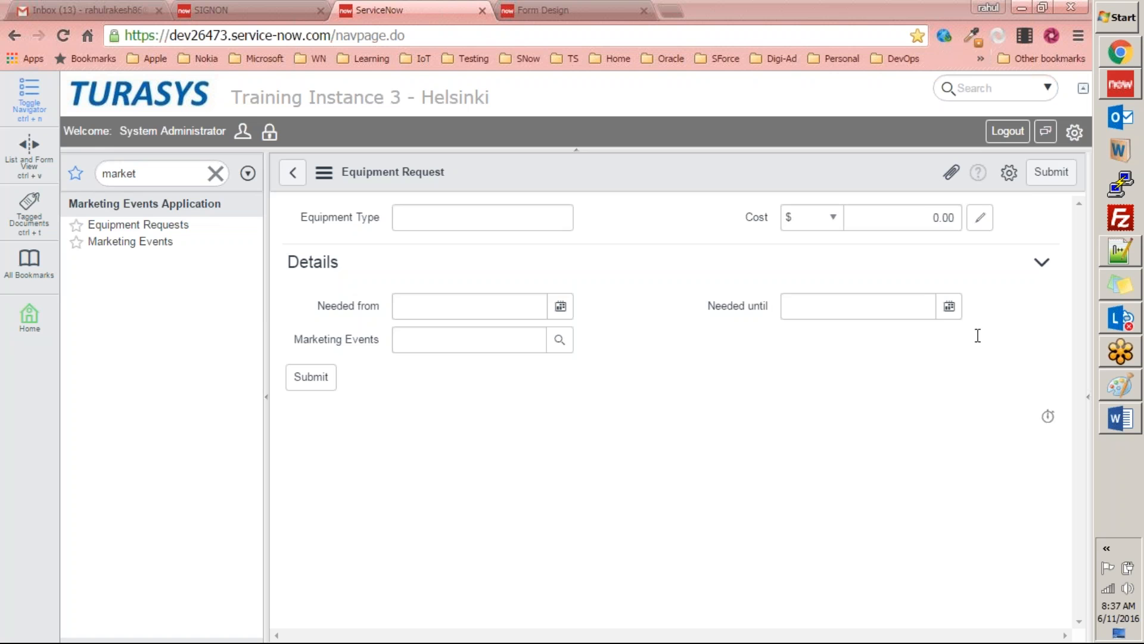
click(805, 416)
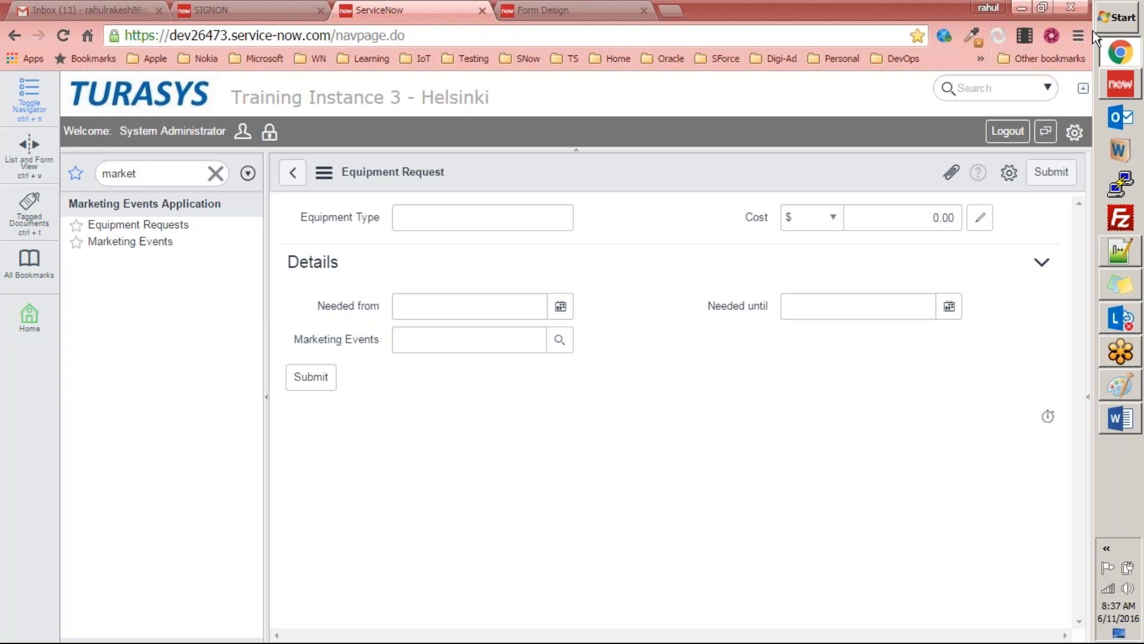
click(1077, 25)
click(624, 463)
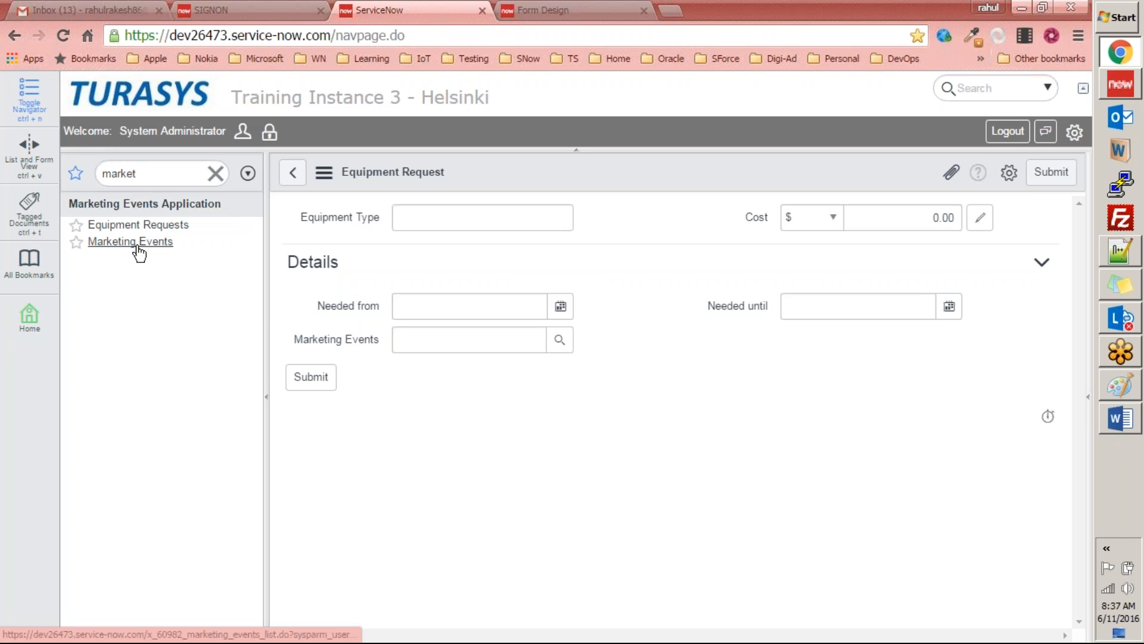
click(1121, 419)
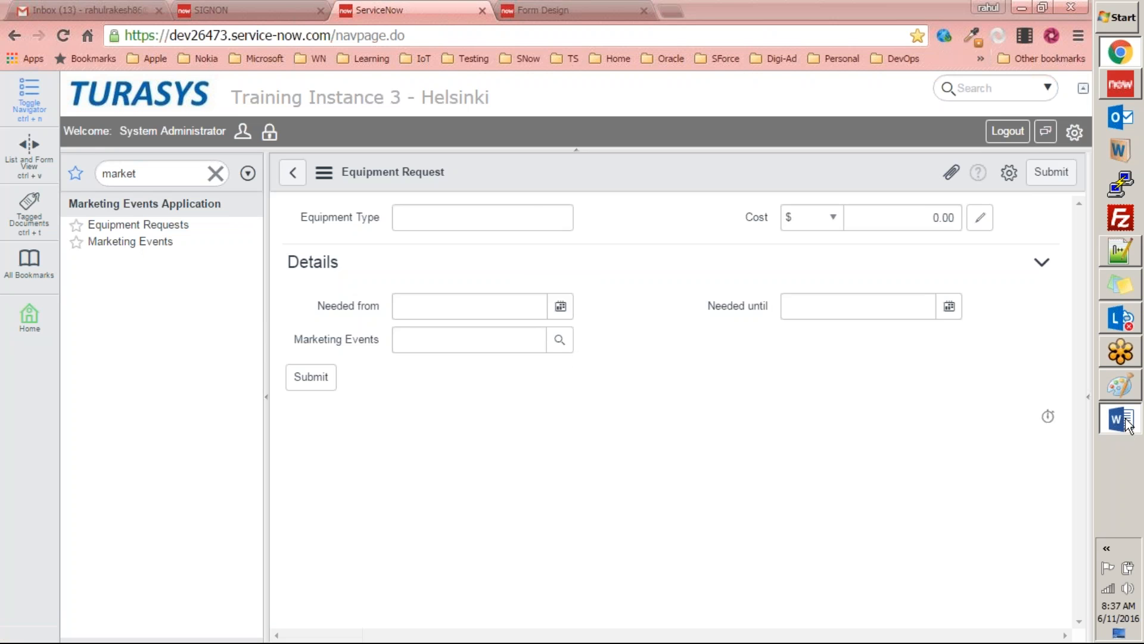
click(1121, 419)
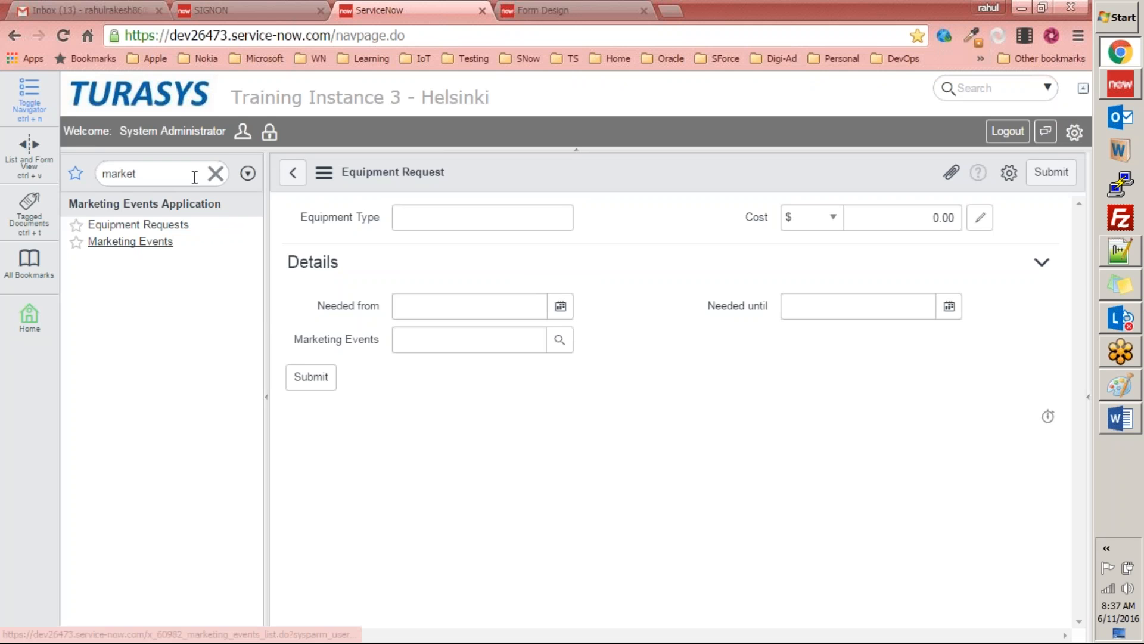
Step: Filter the navigator by "marke", open the Marketing Events list and start a new record
click(218, 178)
click(150, 176)
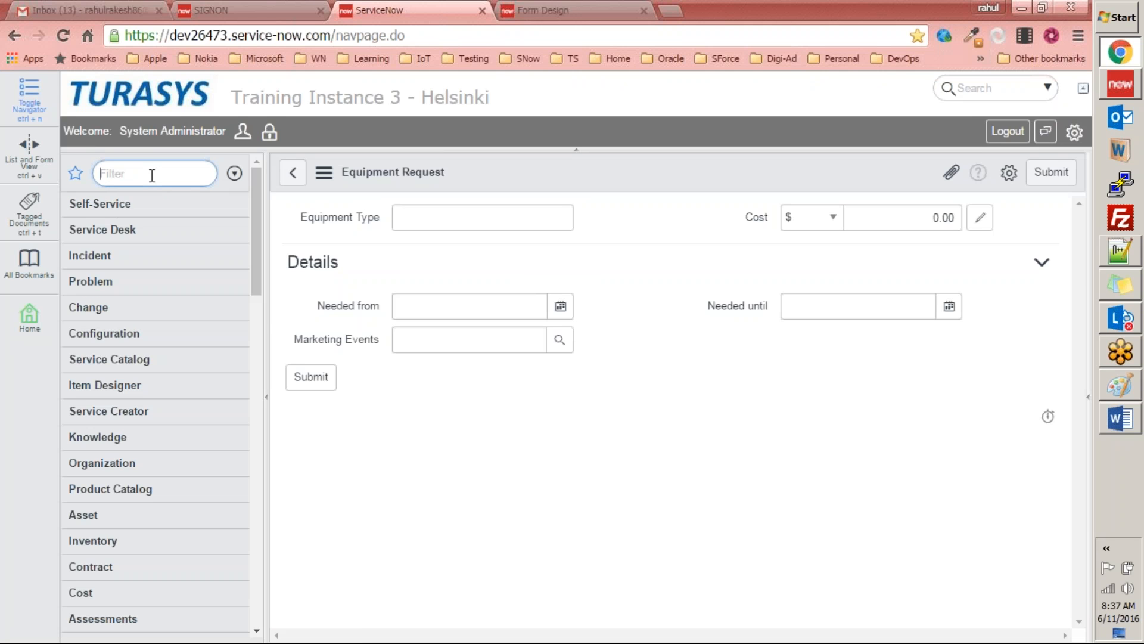
text(marke)
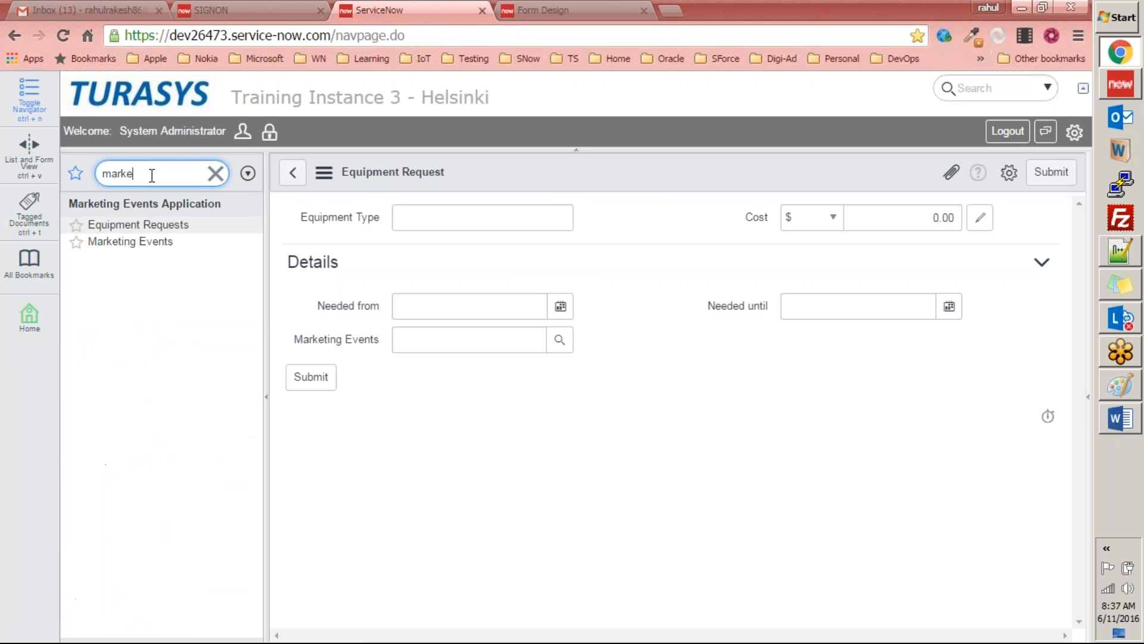
click(131, 241)
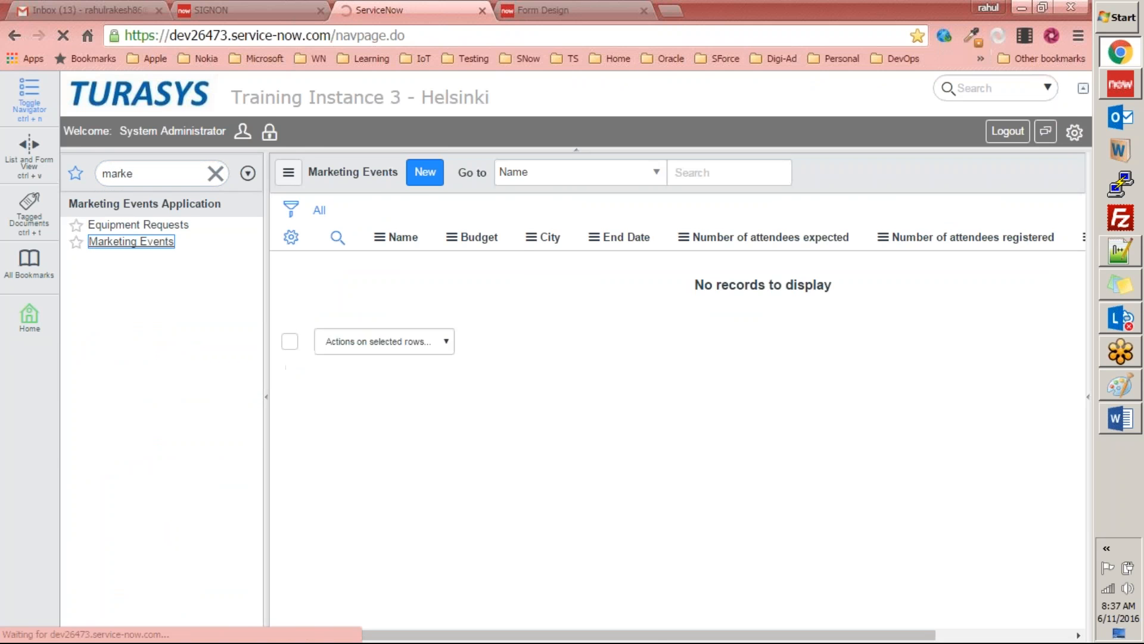
click(425, 176)
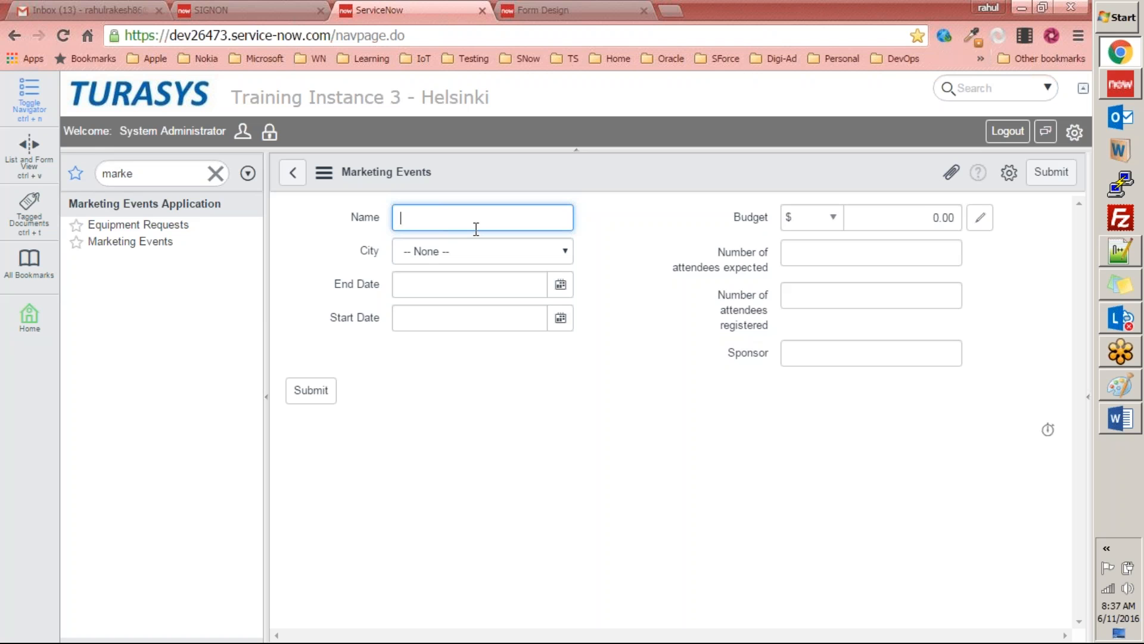
Step: Name the new marketing event Washington Roadshow and set its city to Washington
text(Washington Roadshow)
click(489, 255)
click(462, 312)
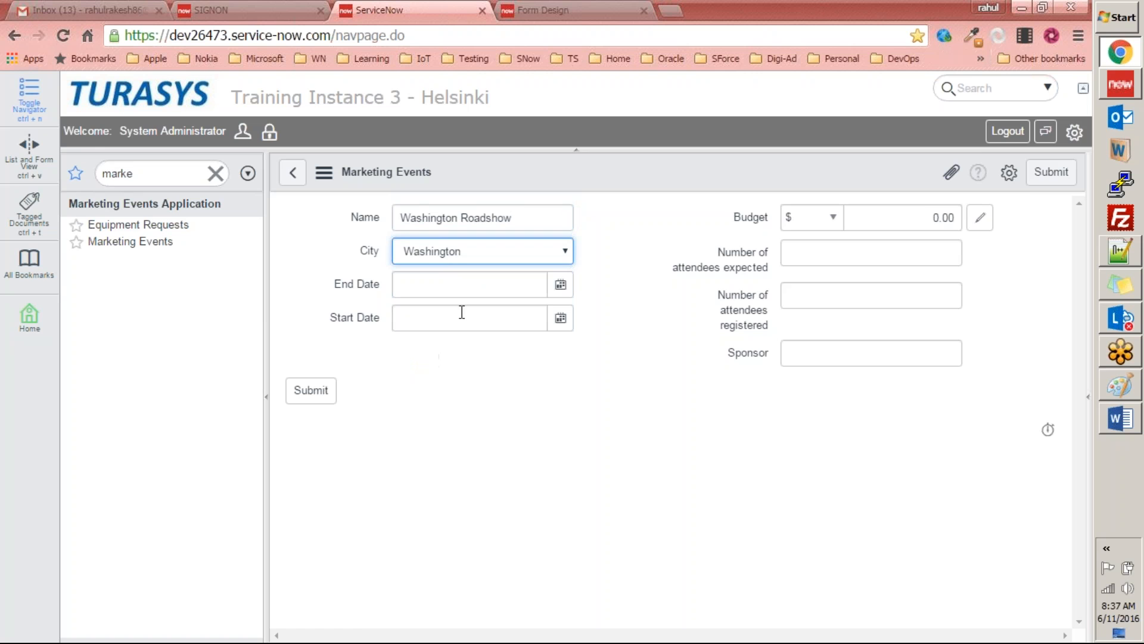
Step: Set the Washington Roadshow event's End Date to 2016-08-23 and its Start Date to 2016-08-26
click(562, 287)
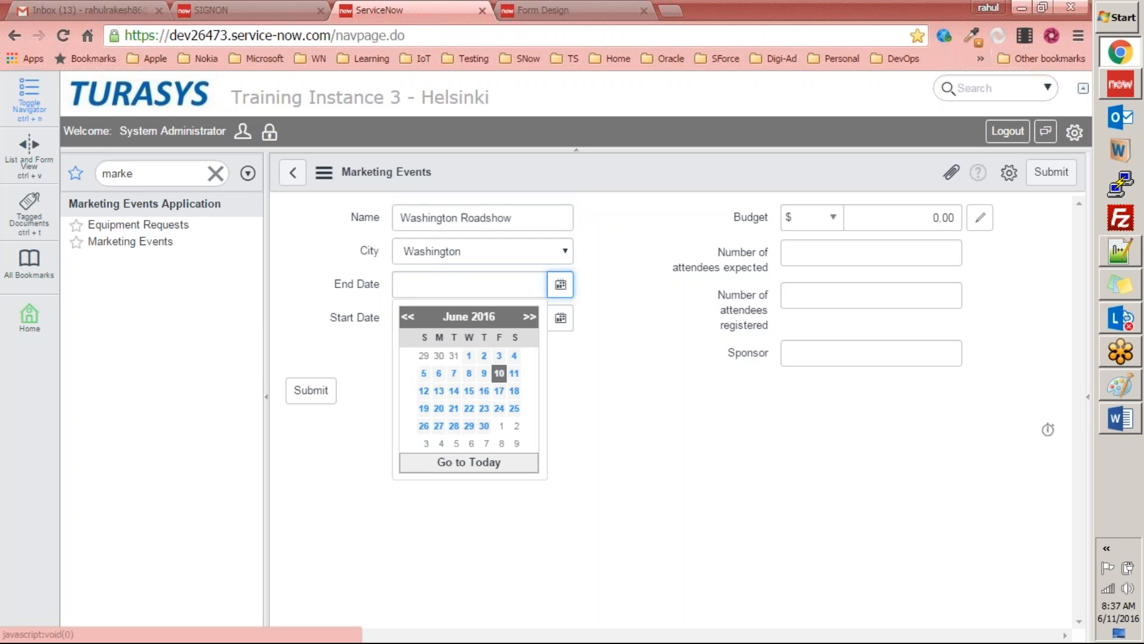
click(528, 318)
click(528, 317)
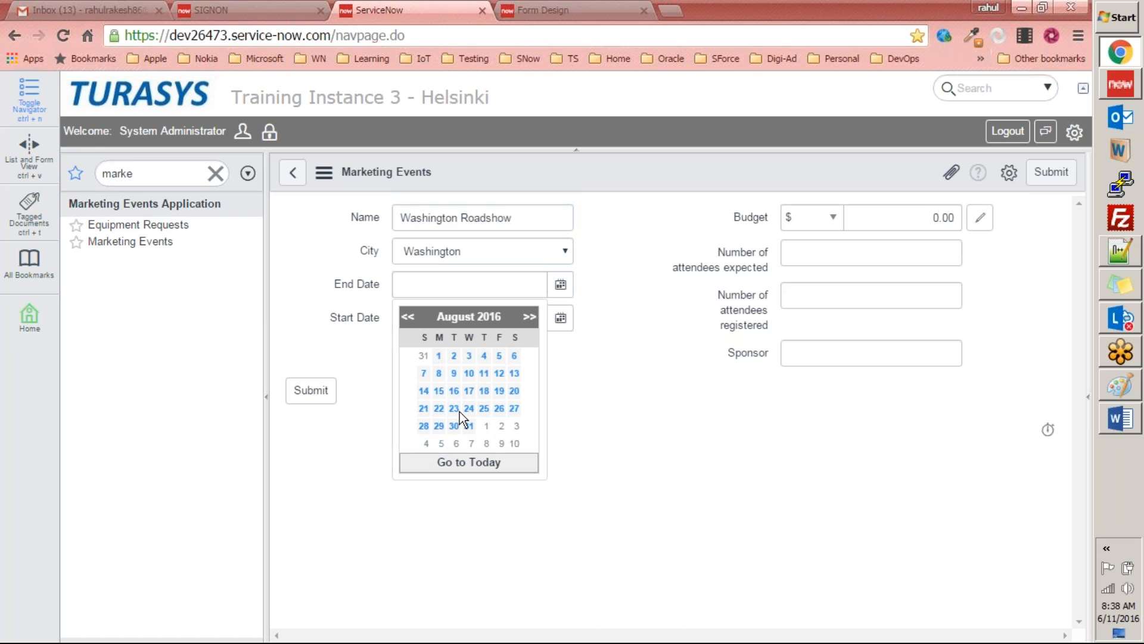
click(456, 410)
click(560, 319)
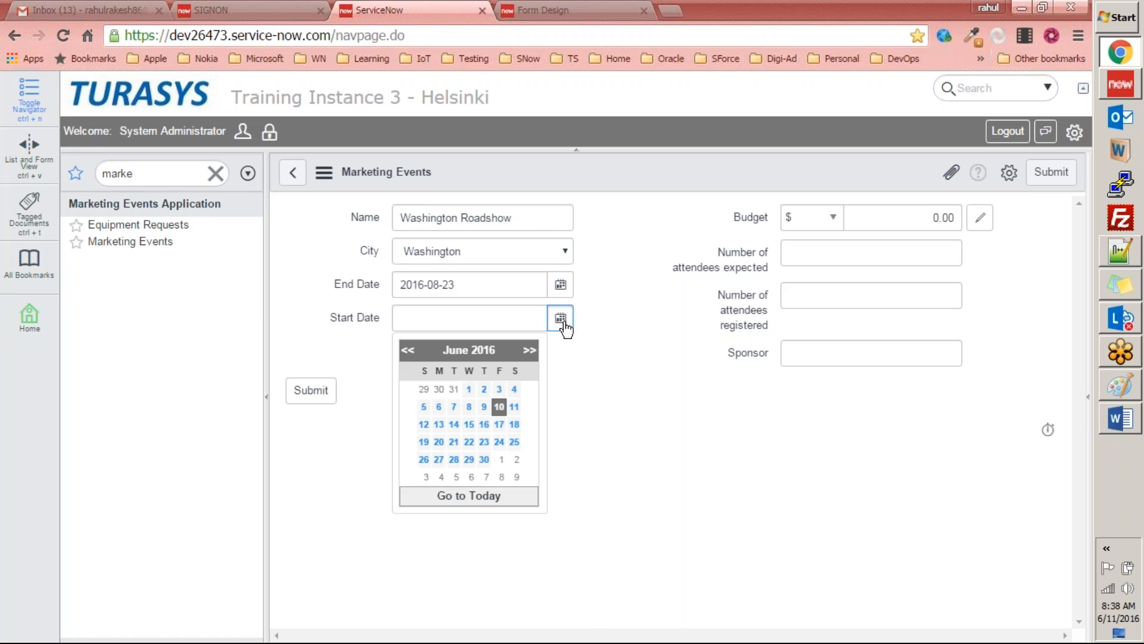
click(527, 352)
click(528, 351)
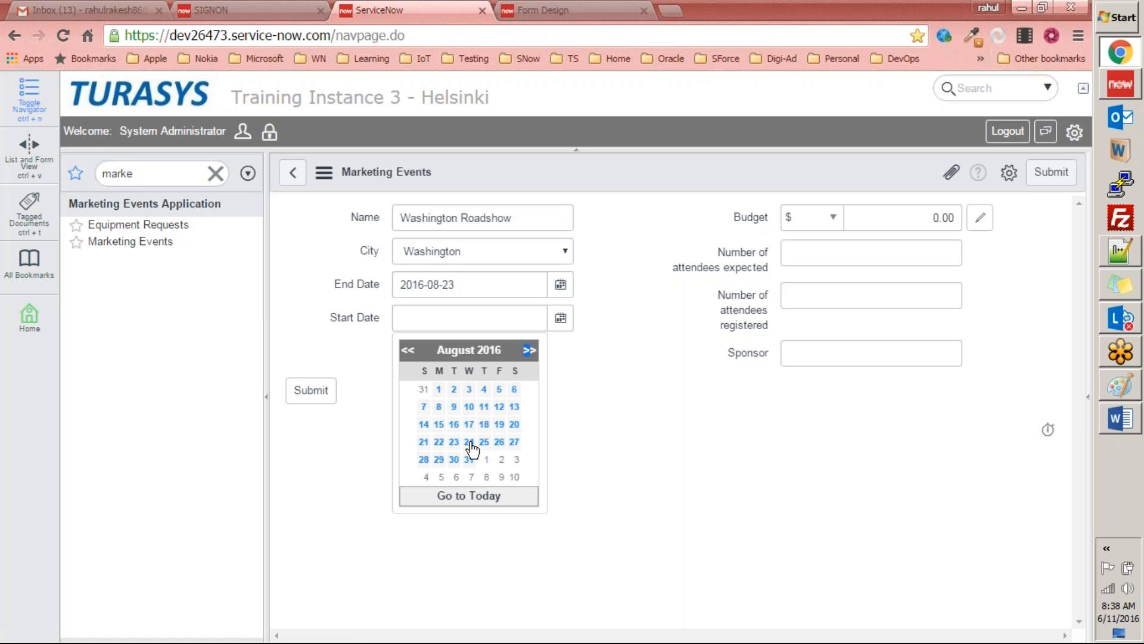
click(499, 443)
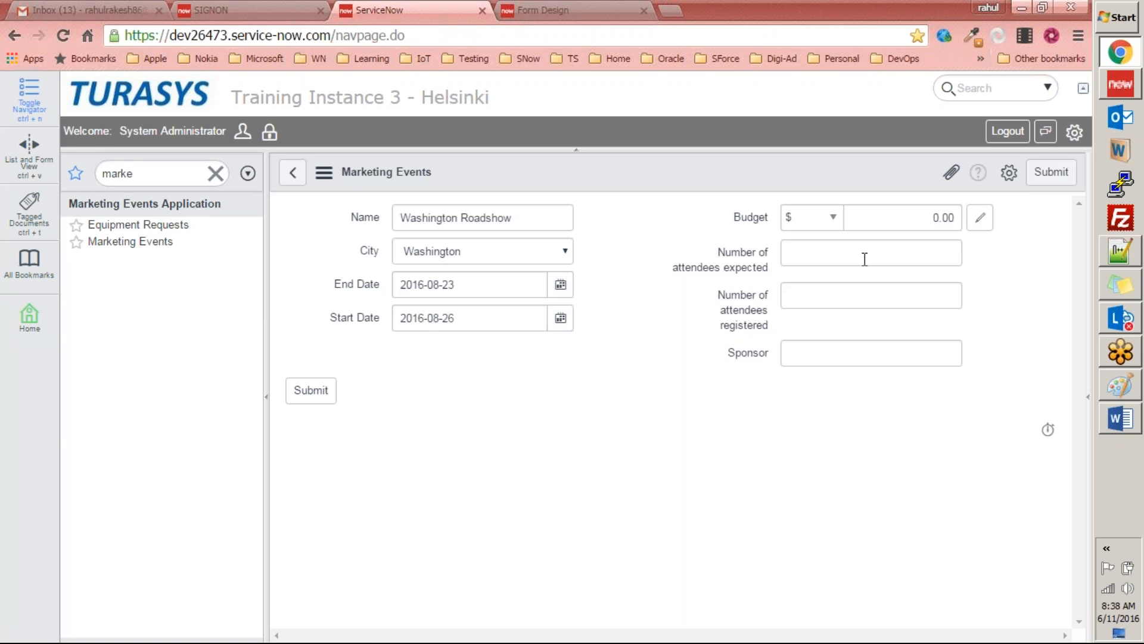
Step: Set the event's budget to $5,000, attendees expected to 45 and attendees registered to 70
click(917, 220)
text(5000)
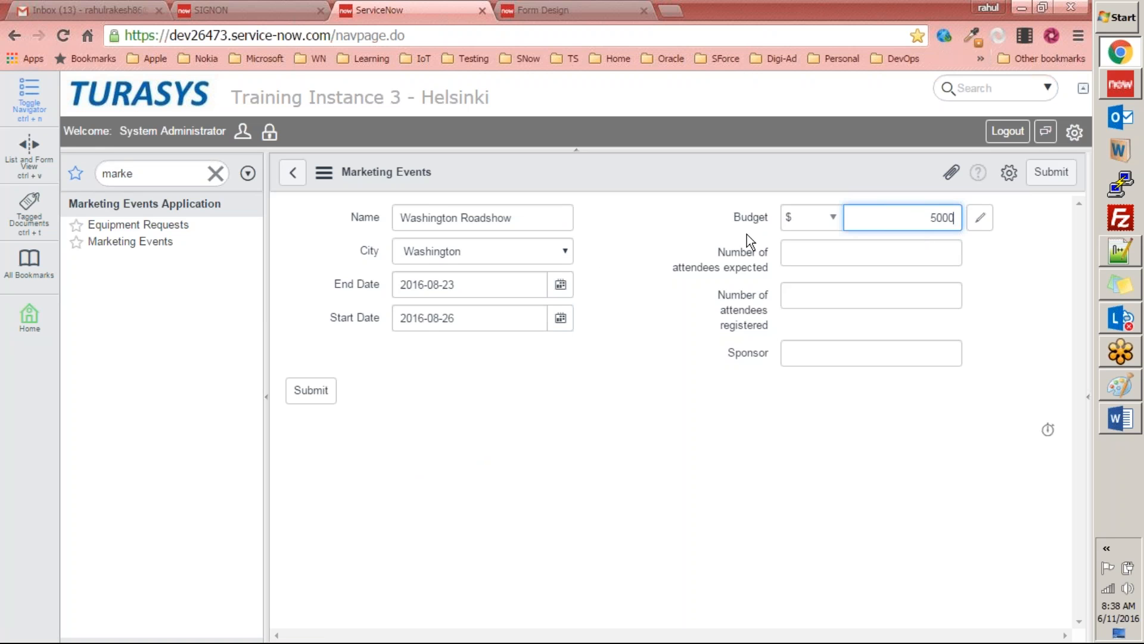
click(866, 252)
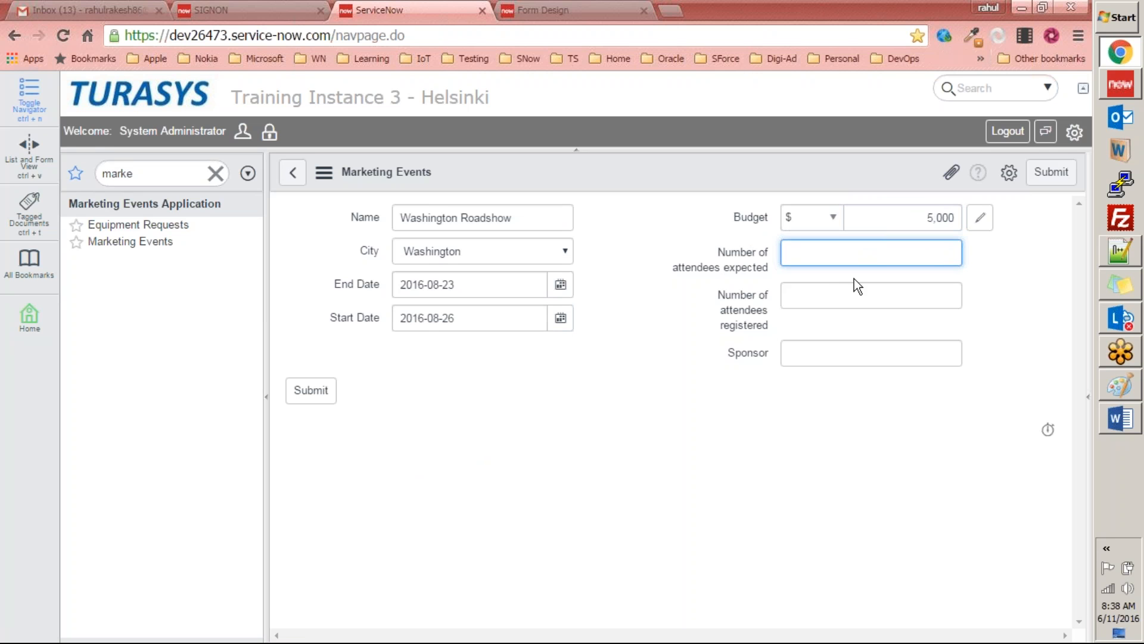
text(45)
click(884, 299)
text(70)
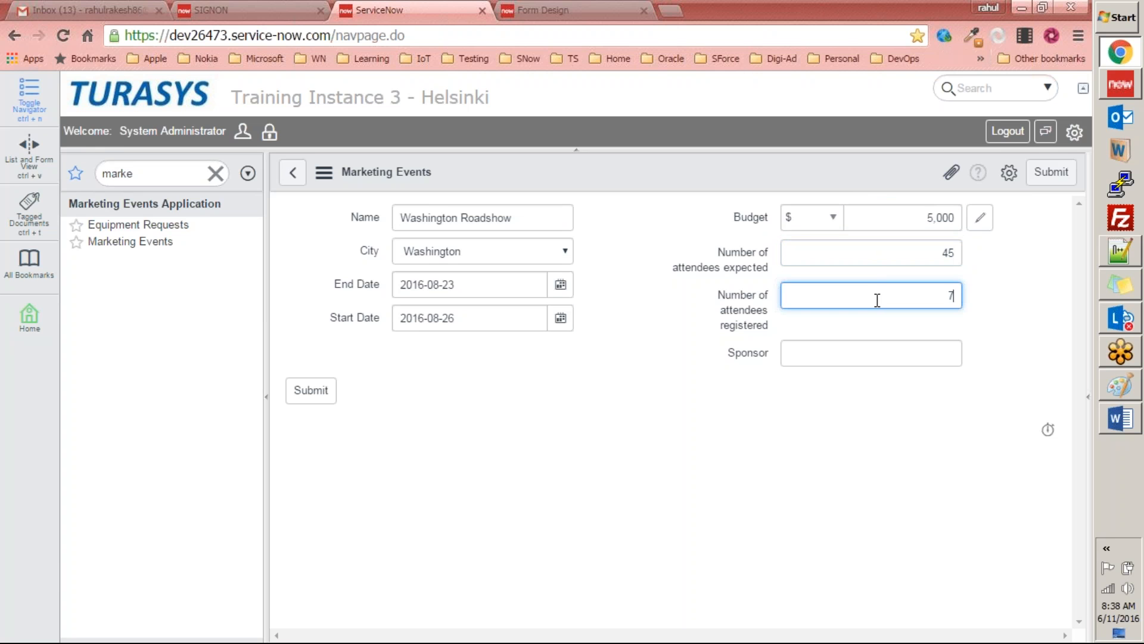
Step: Enter Turasys.com as the sponsor and submit the Washington Roadshow event
click(904, 352)
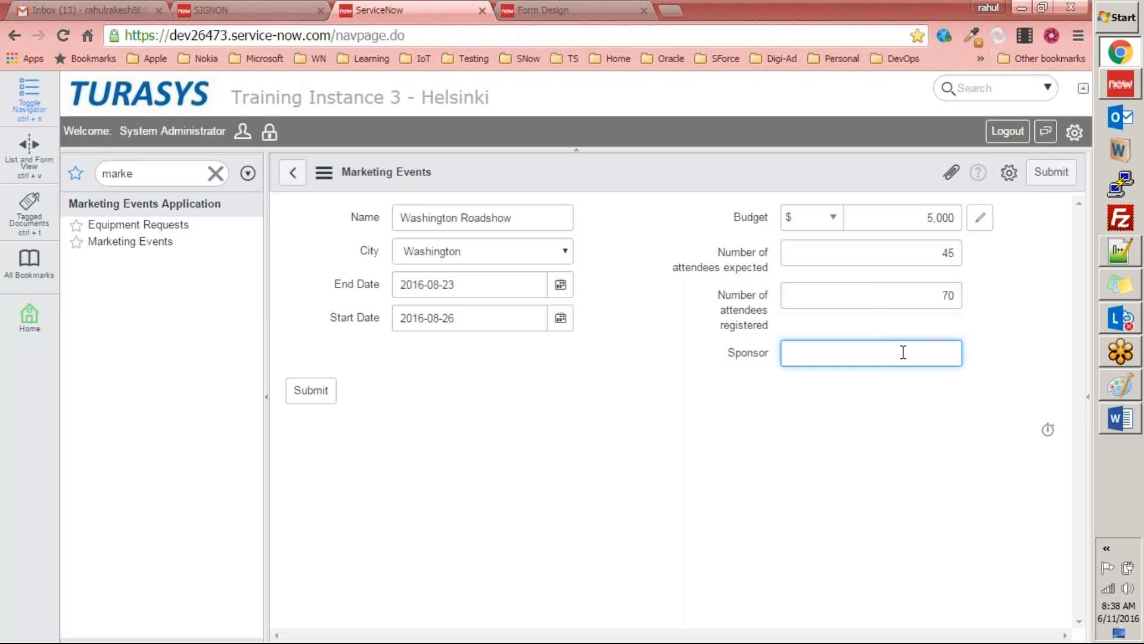
text(Turasys.com)
click(639, 566)
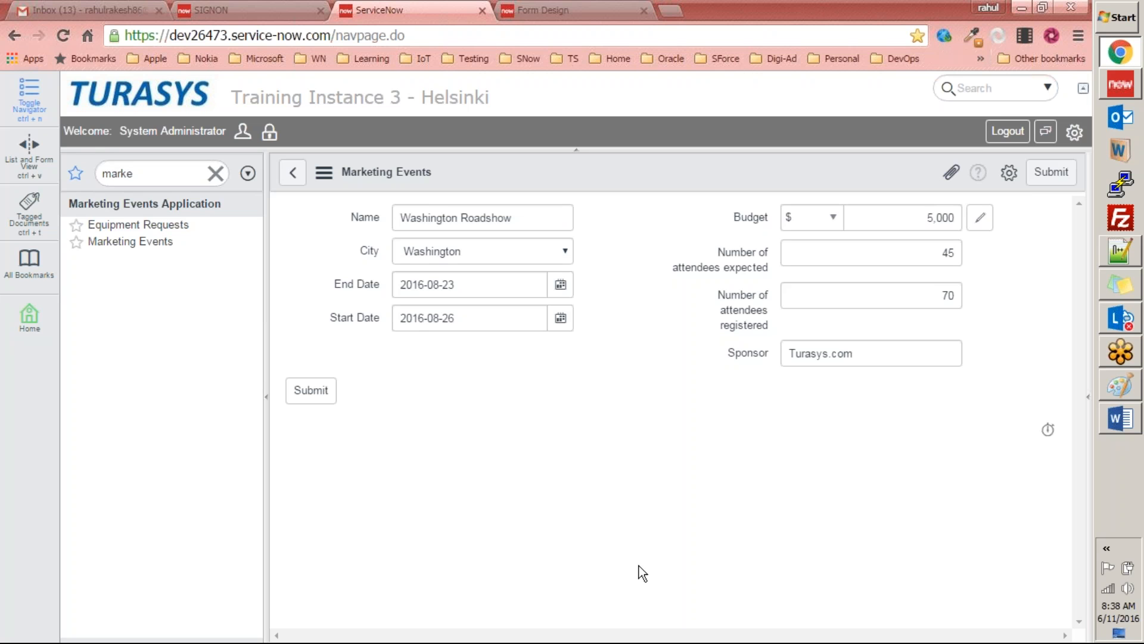
click(320, 393)
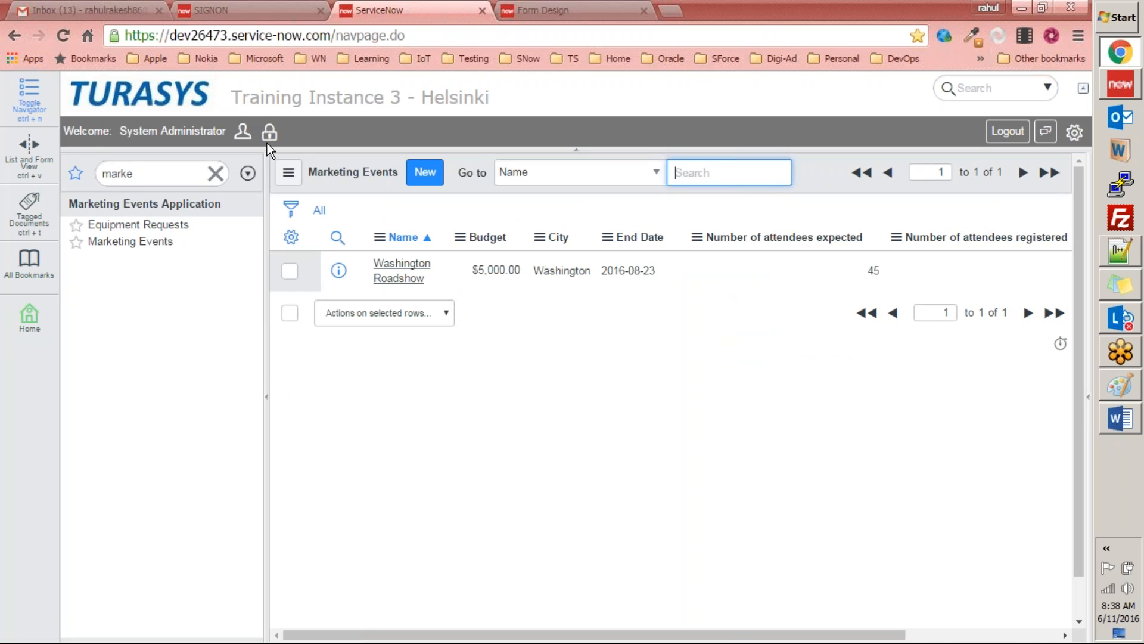
Step: Switch to Studio and review the table columns of Equipment Requests
drag(752, 634, 449, 622)
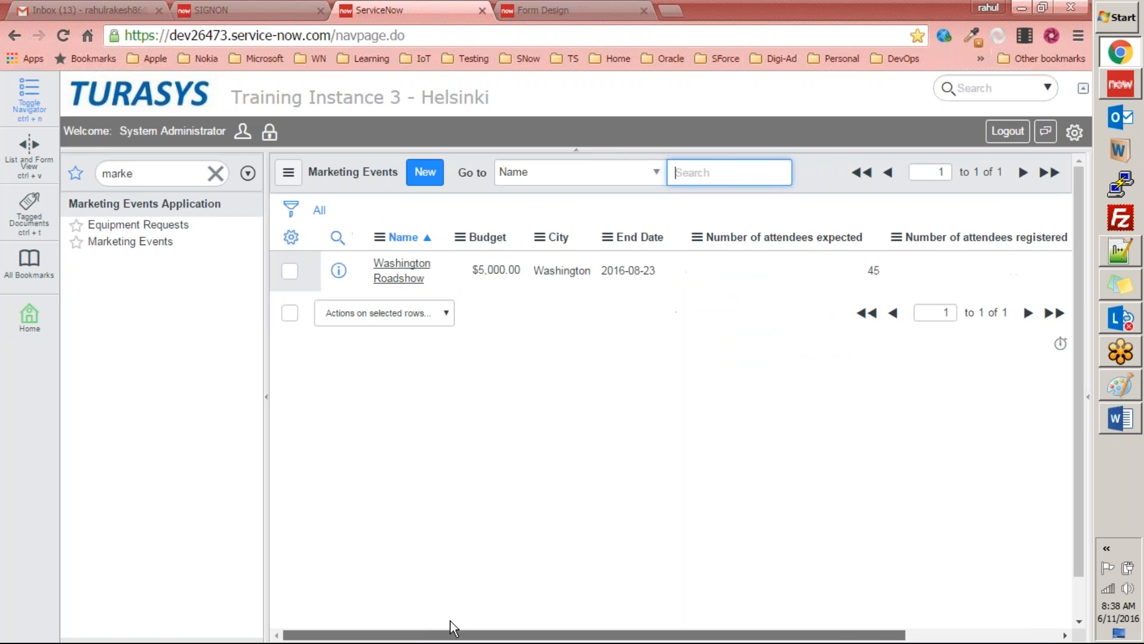
click(1136, 90)
click(477, 115)
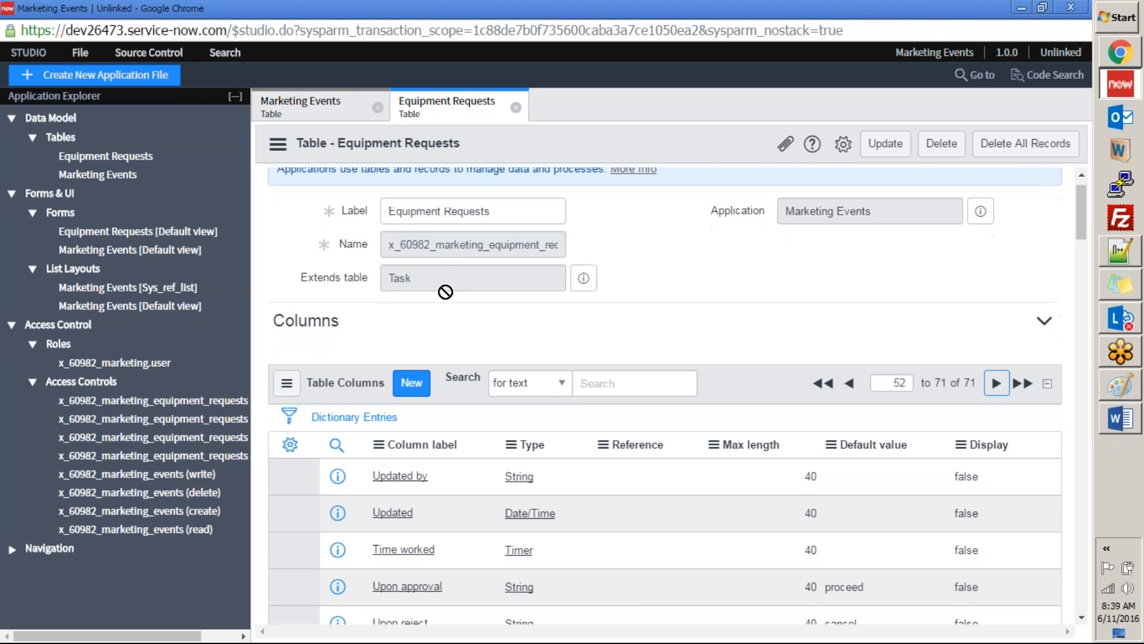
scroll(451, 290, down, 7)
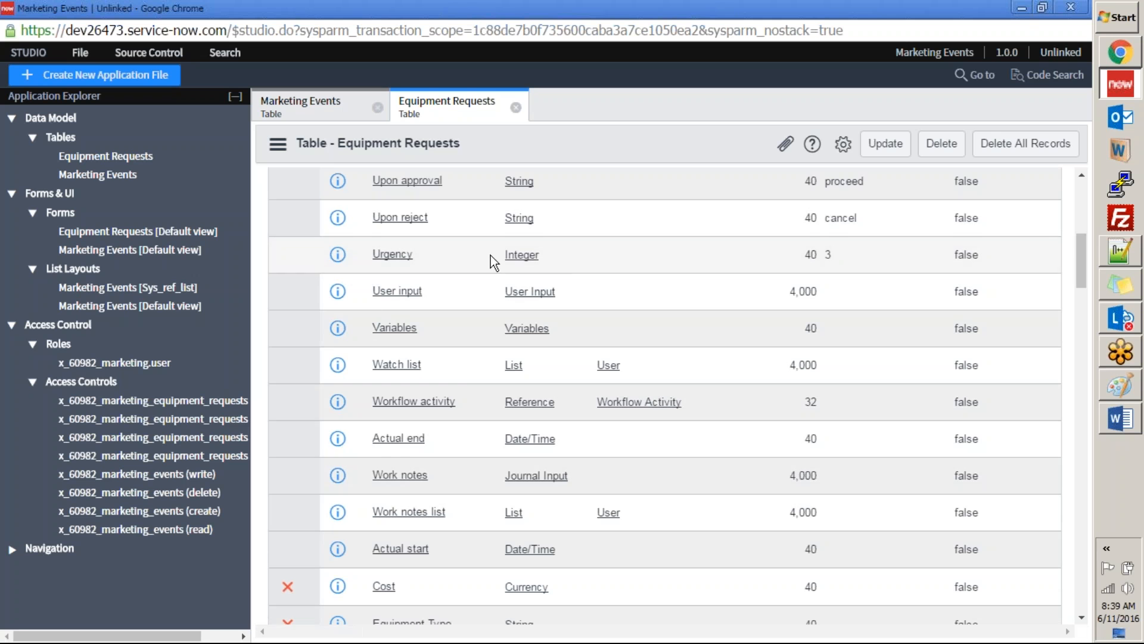
scroll(495, 410, up, 4)
scroll(496, 410, down, 5)
scroll(495, 410, up, 4)
Step: Return to the ServiceNow instance, start a new Equipment Request, inspect its layout in Form Design and close the designer
click(1123, 82)
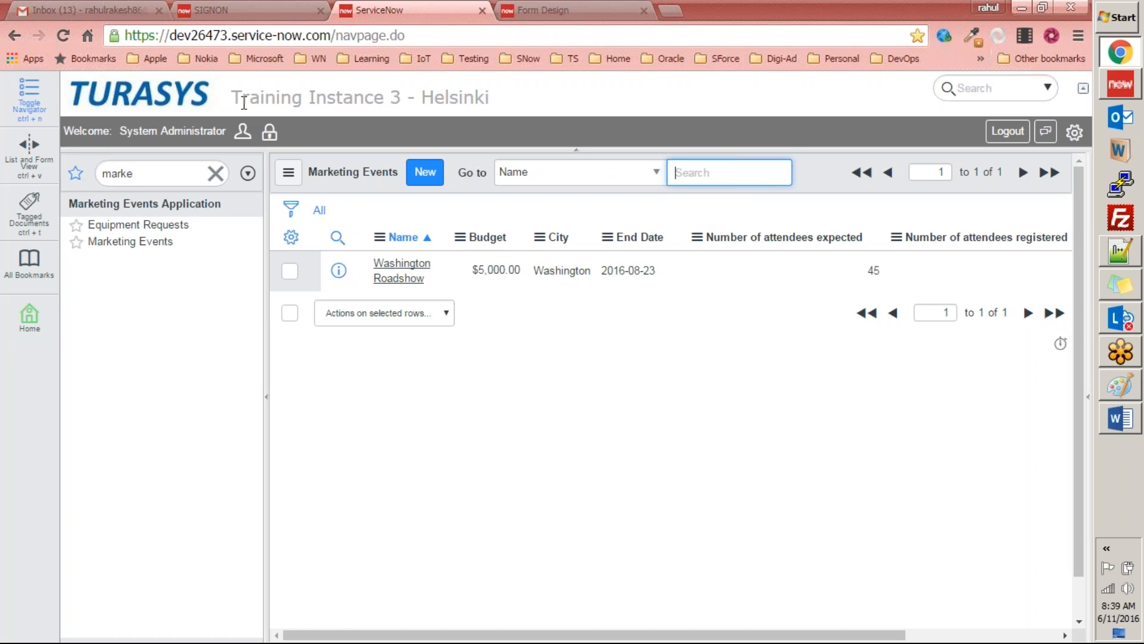
click(146, 224)
click(443, 173)
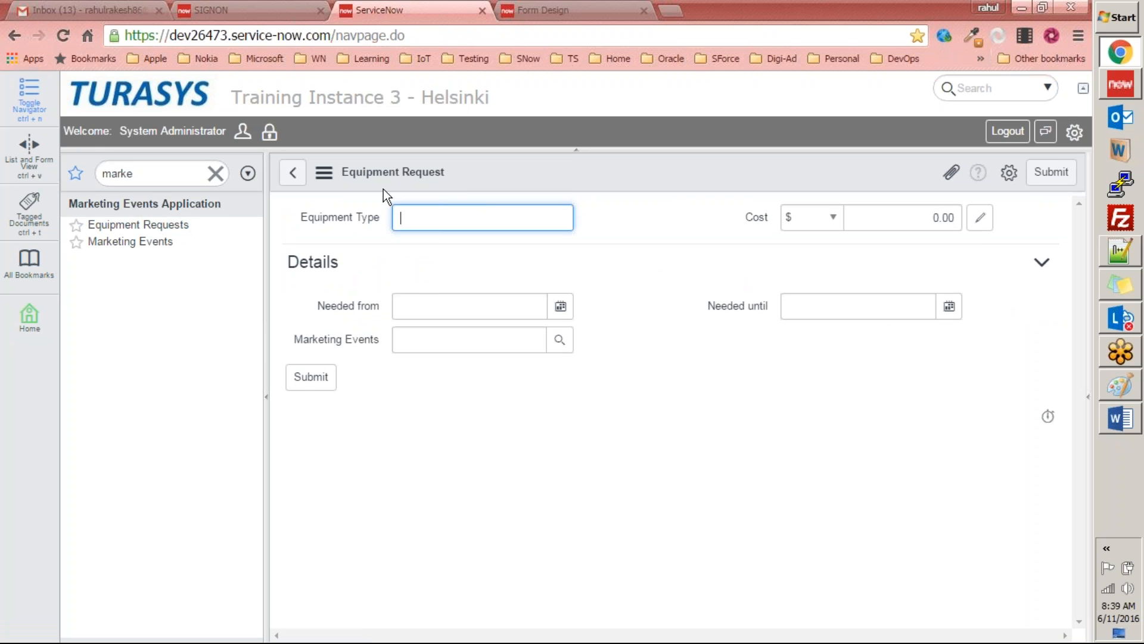
right_click(467, 173)
mouse_move(502, 203)
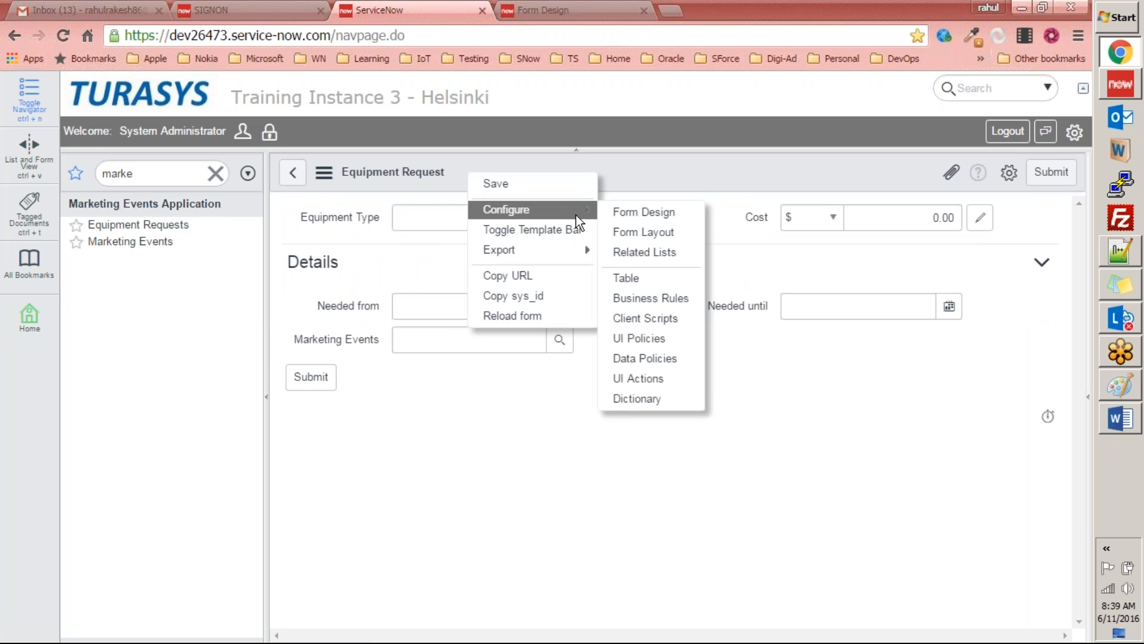
click(631, 217)
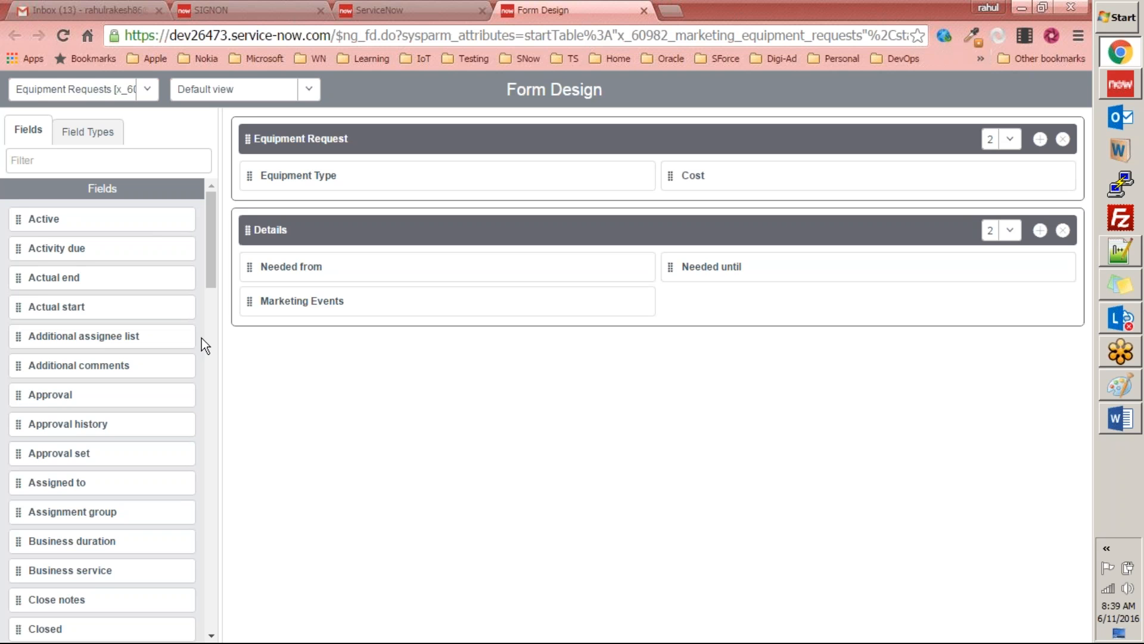
key(ctrl+w)
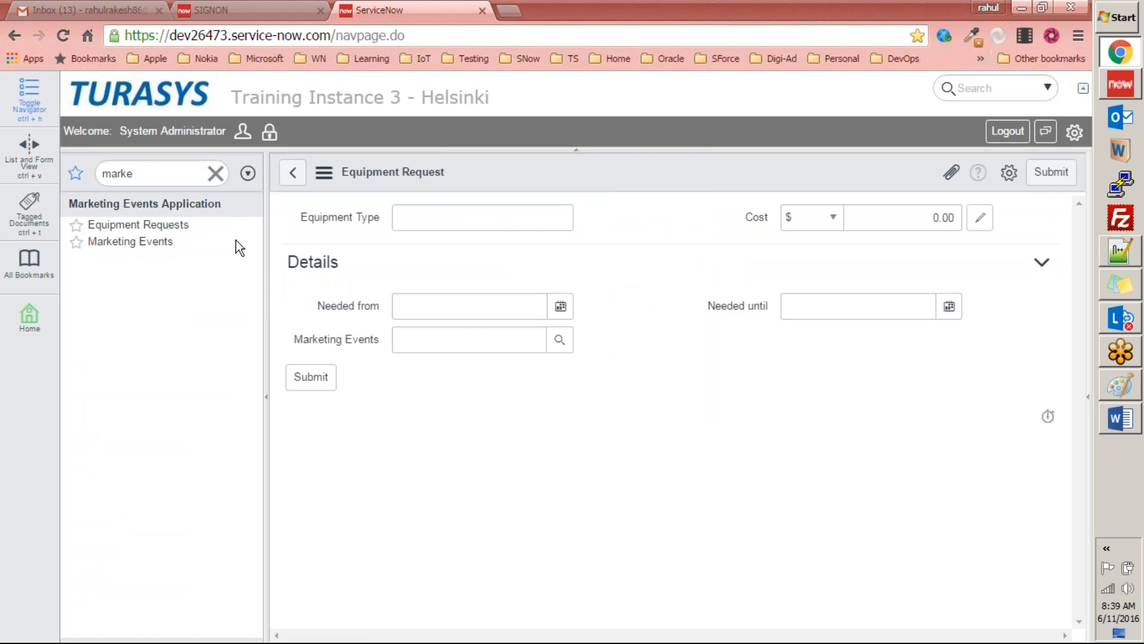
Step: Create a new marketing event named Denver Demonstration with Denver as its city
click(151, 241)
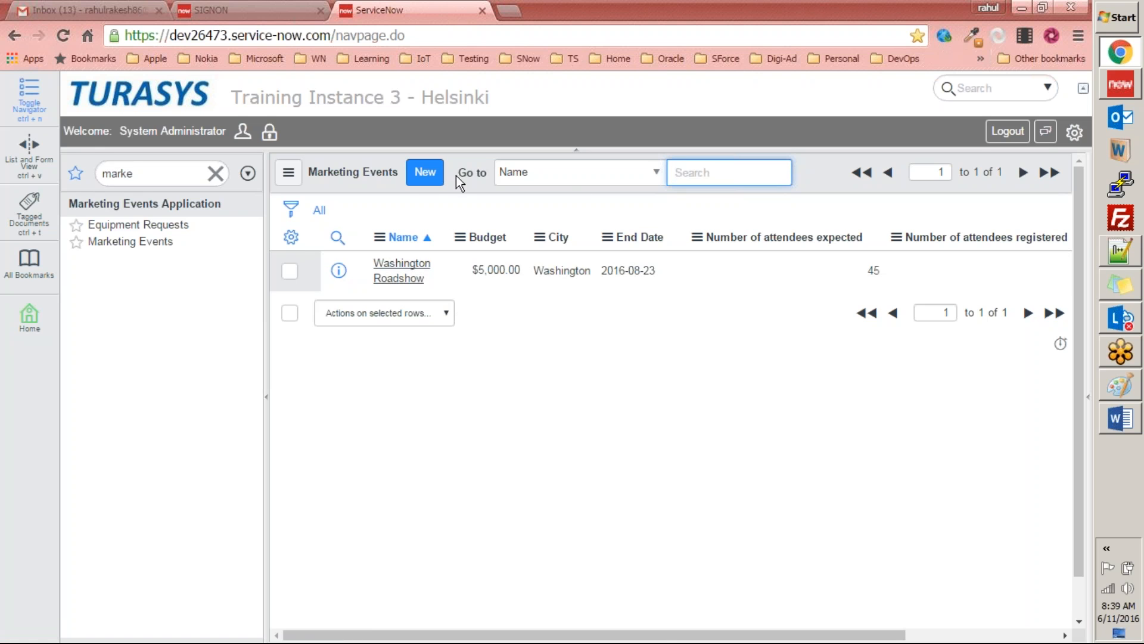
click(419, 174)
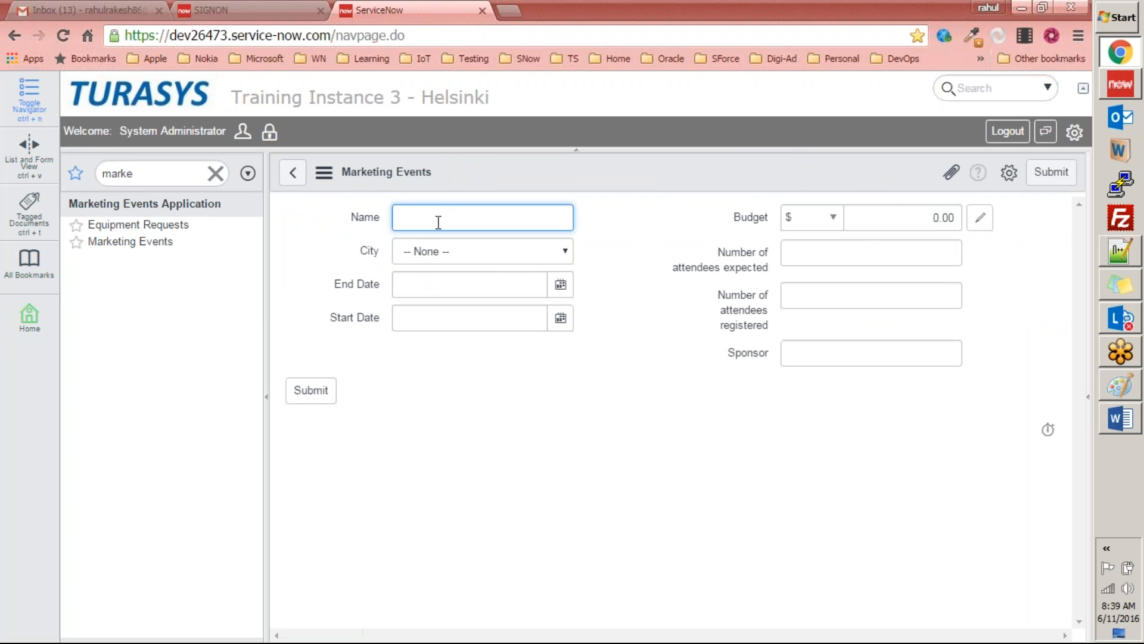
text(Denver Demonstration)
key(Tab)
click(453, 251)
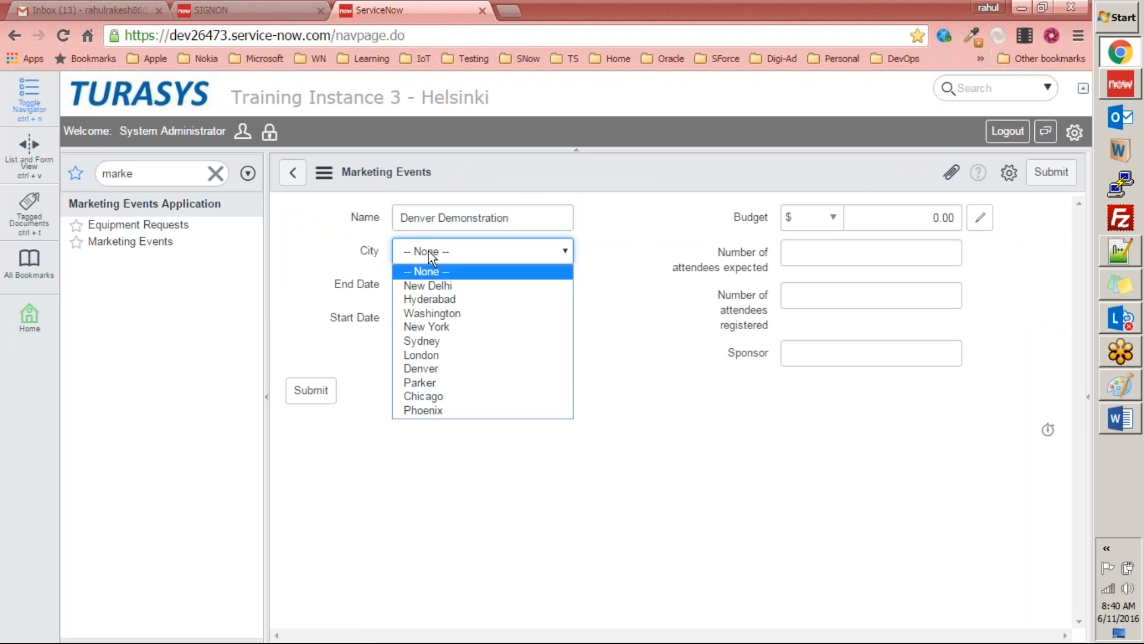
click(452, 368)
Step: Set the Denver Demonstration event's End Date to 2016-07-31 and its Start Date to 2016-08-04
click(560, 284)
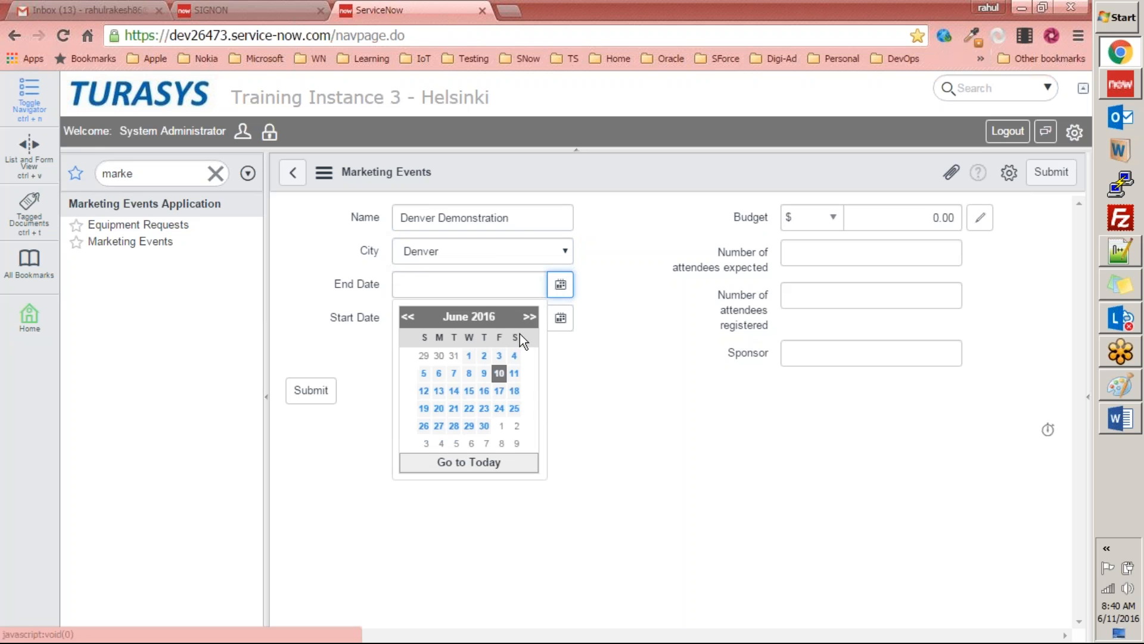
click(529, 316)
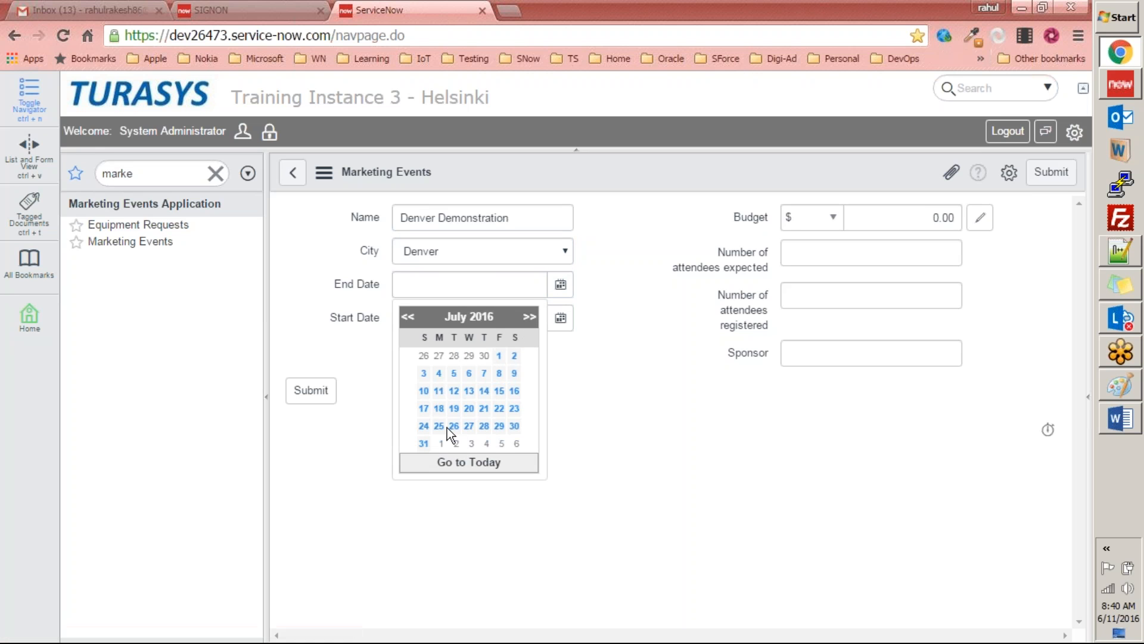
click(423, 443)
click(560, 318)
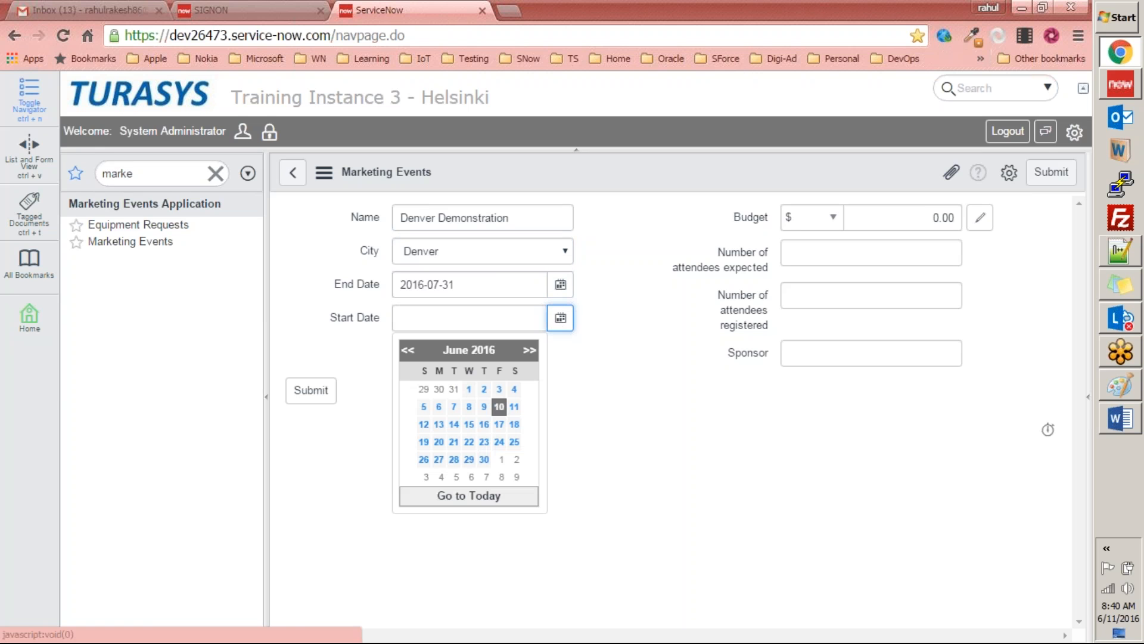
click(528, 352)
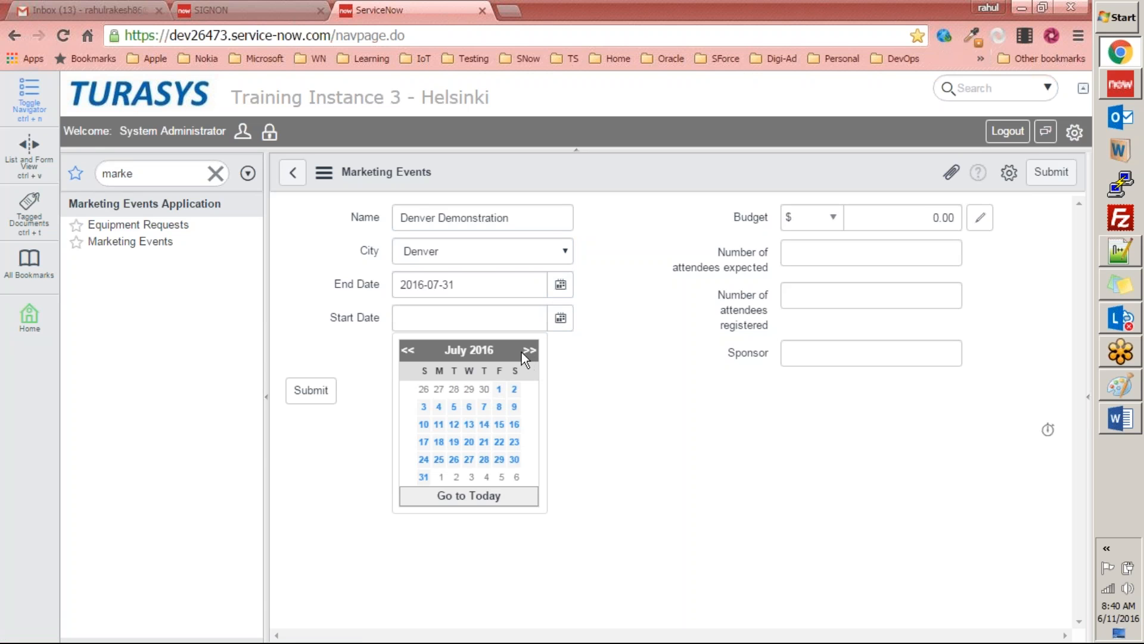
click(528, 351)
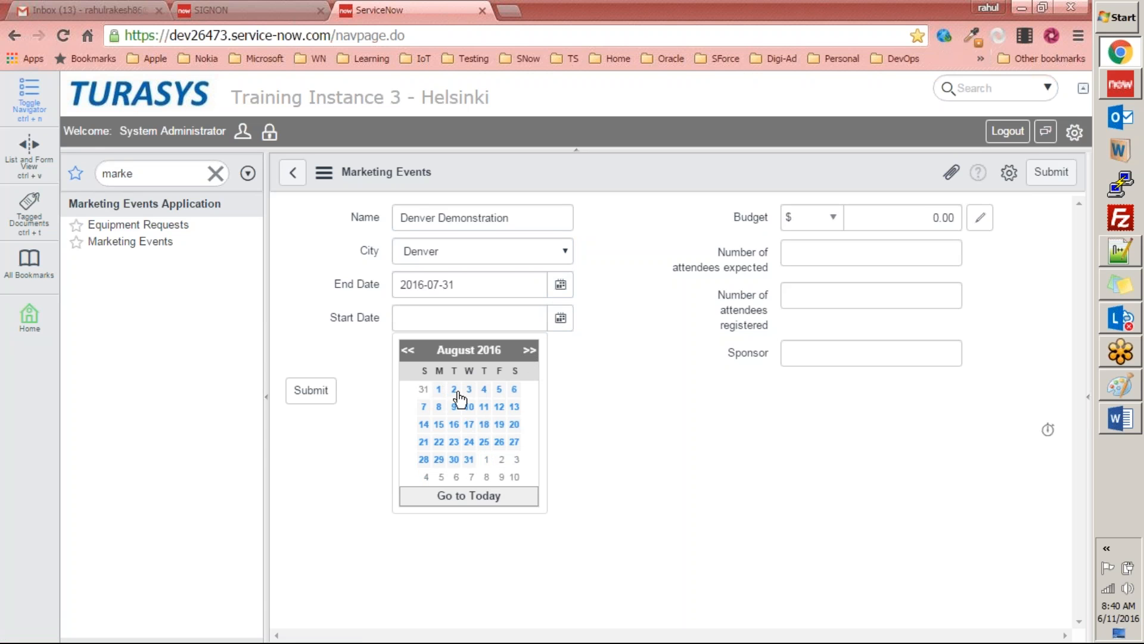
click(484, 389)
Step: Set attendees expected to 1,000, attendees registered to 1,200 and the sponsor to Apple
click(840, 256)
text(1000)
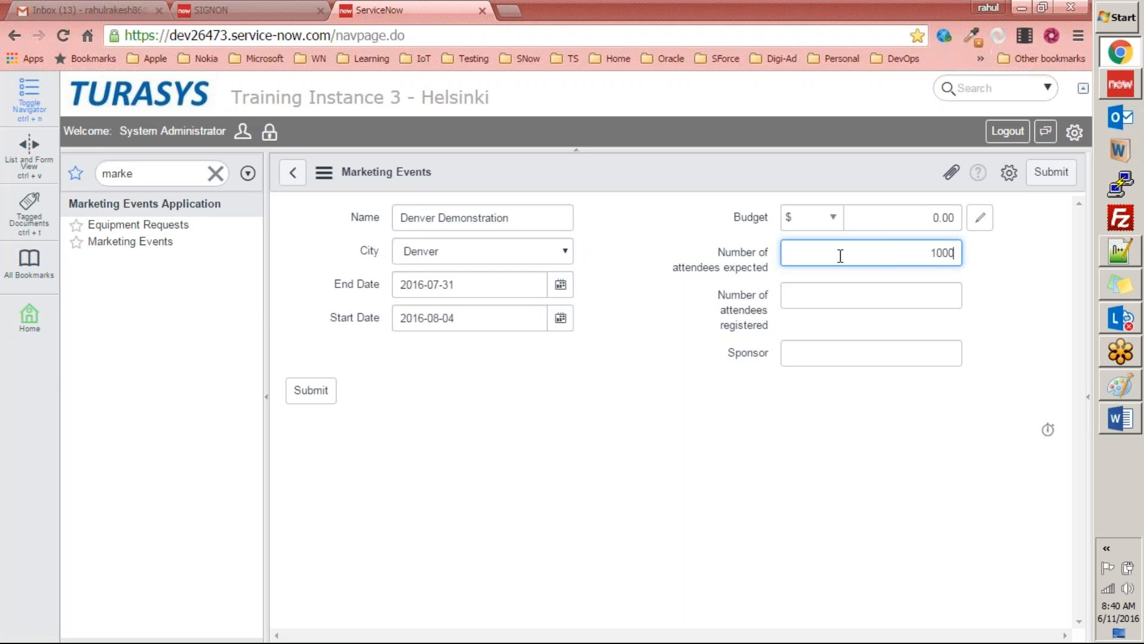
click(910, 297)
text(1200)
click(927, 348)
text(M)
key(BackSpace)
text(Apple)
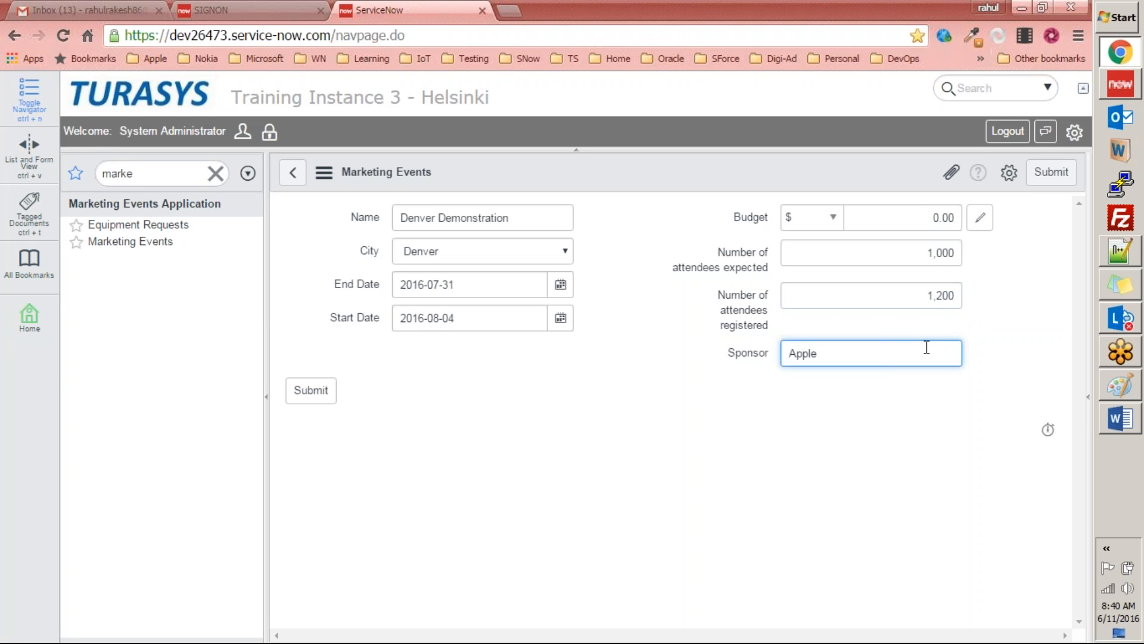
Step: Set the budget to $50,000 and submit the Denver Demonstration event
click(921, 225)
text(50000)
click(860, 327)
click(309, 394)
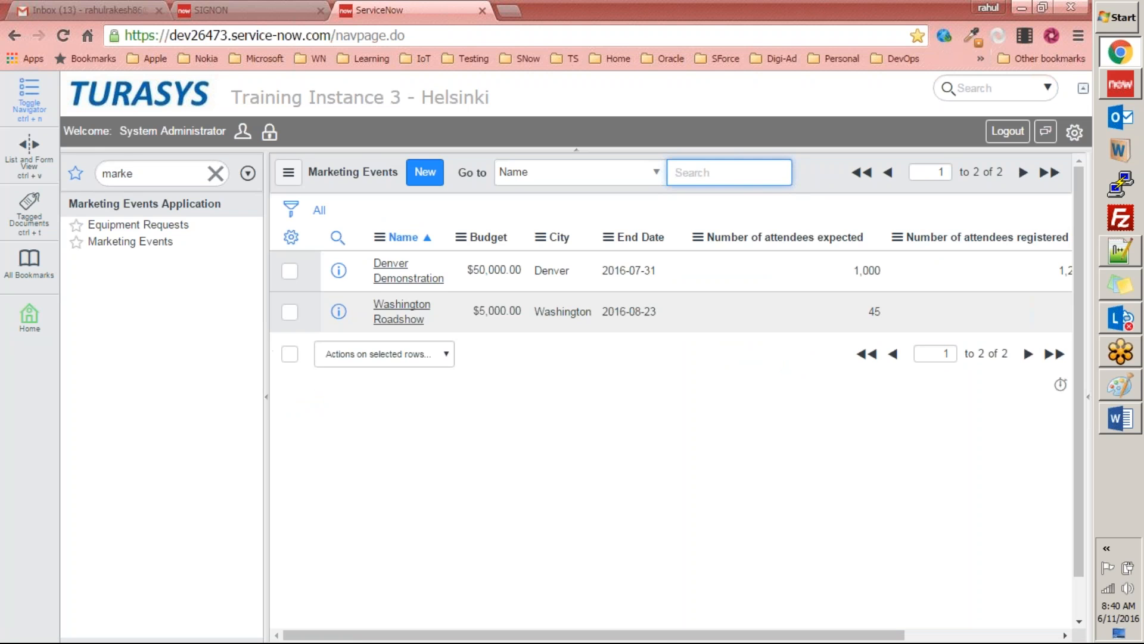
Step: Start a new Equipment Request with the equipment type Sony Project and a cost of $300
click(138, 224)
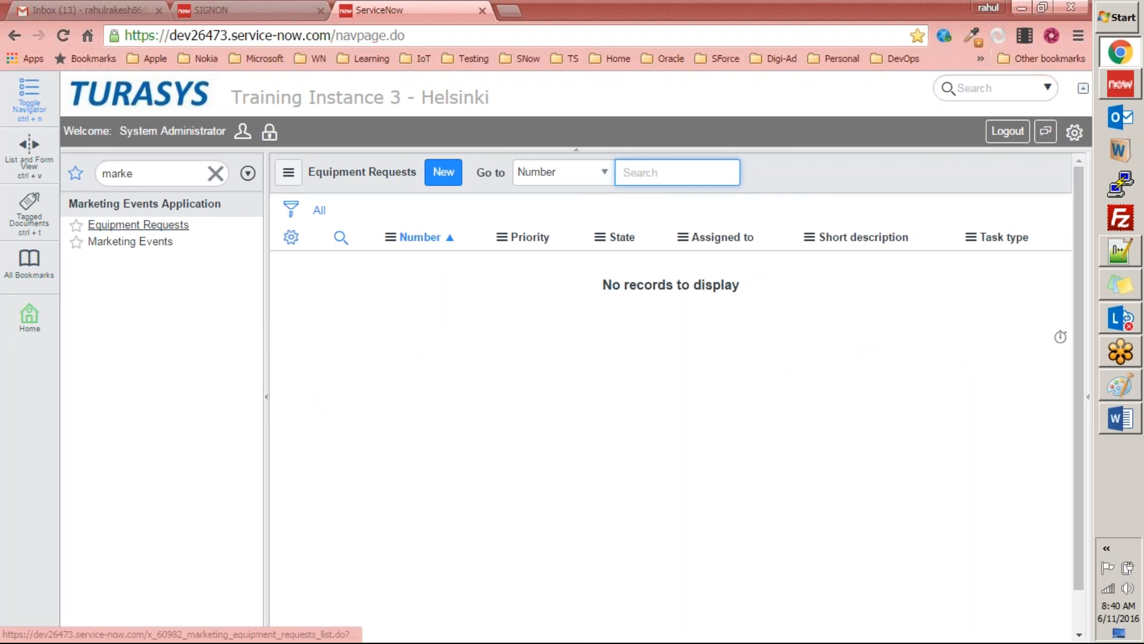
click(446, 179)
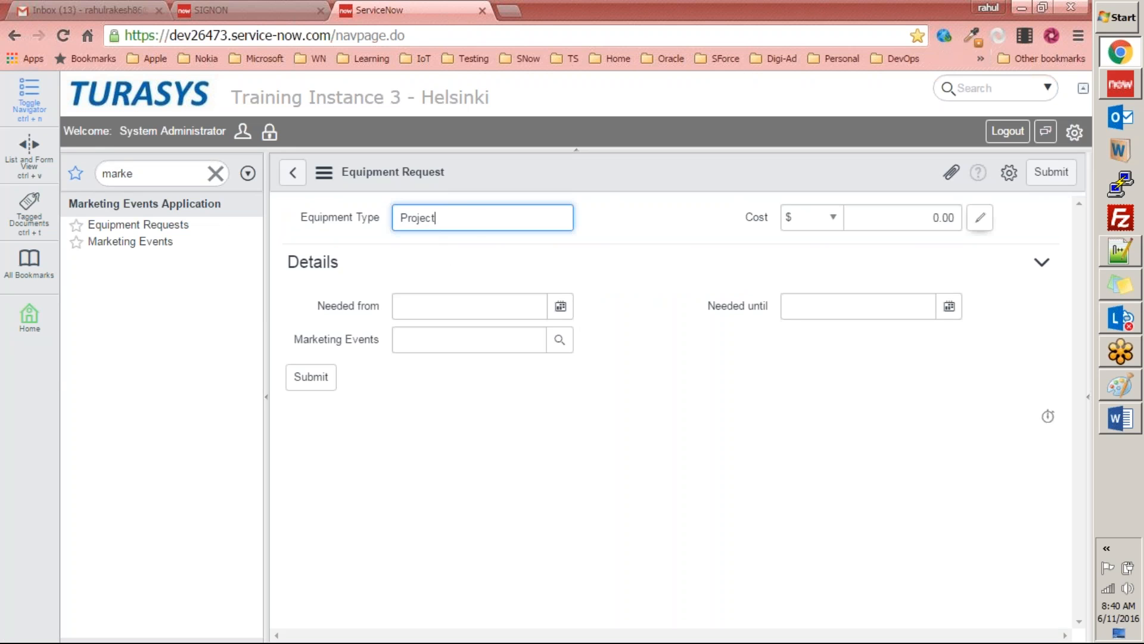
click(935, 221)
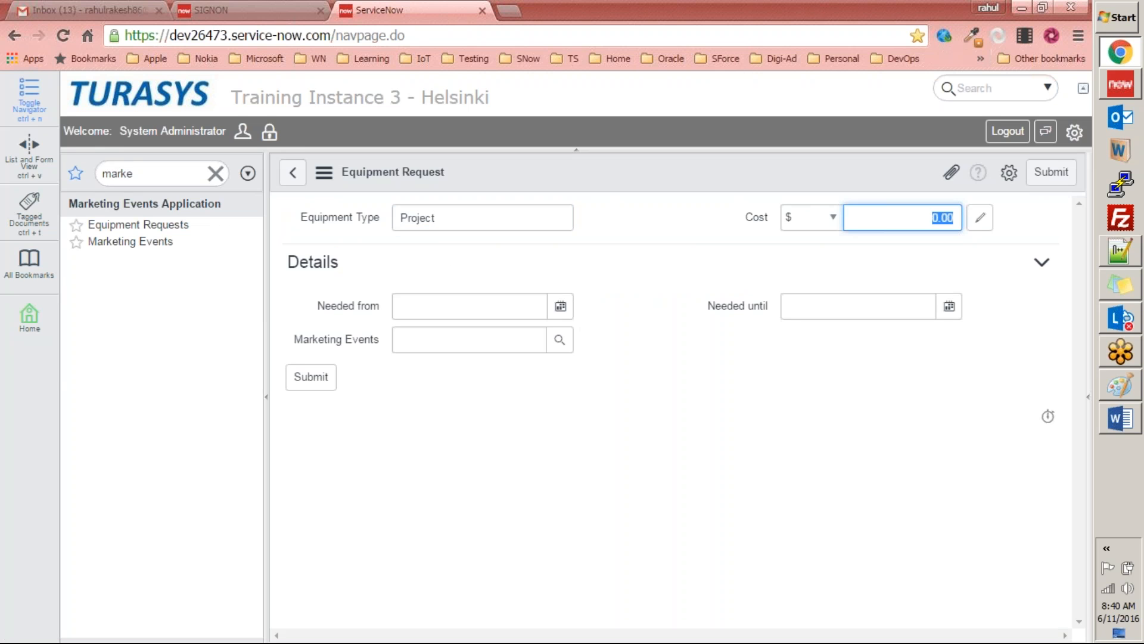
text(300)
click(457, 218)
key(Home)
text(Sony)
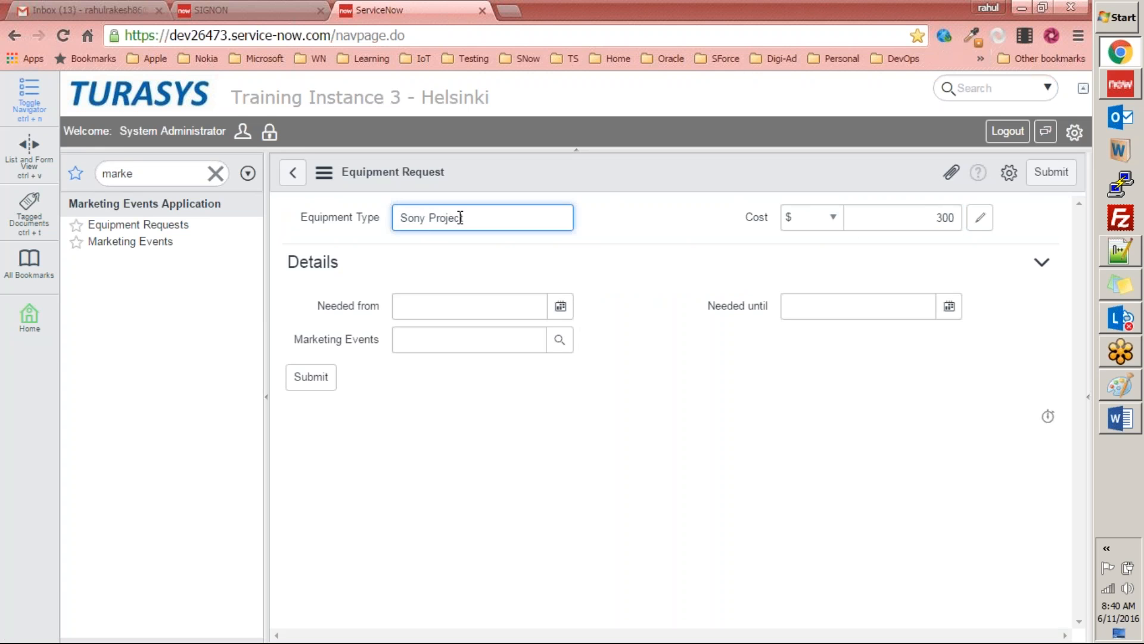
Step: Set the equipment request's Needed from date to 2016-07-31 and its Needed until date to 2016-08-04
click(560, 305)
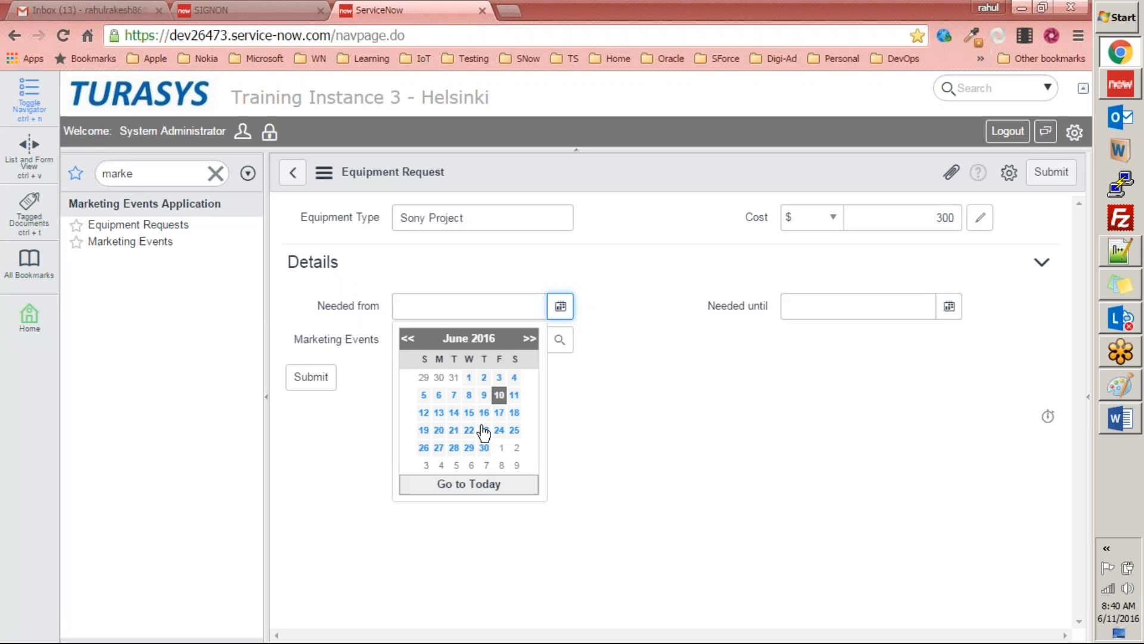
click(529, 338)
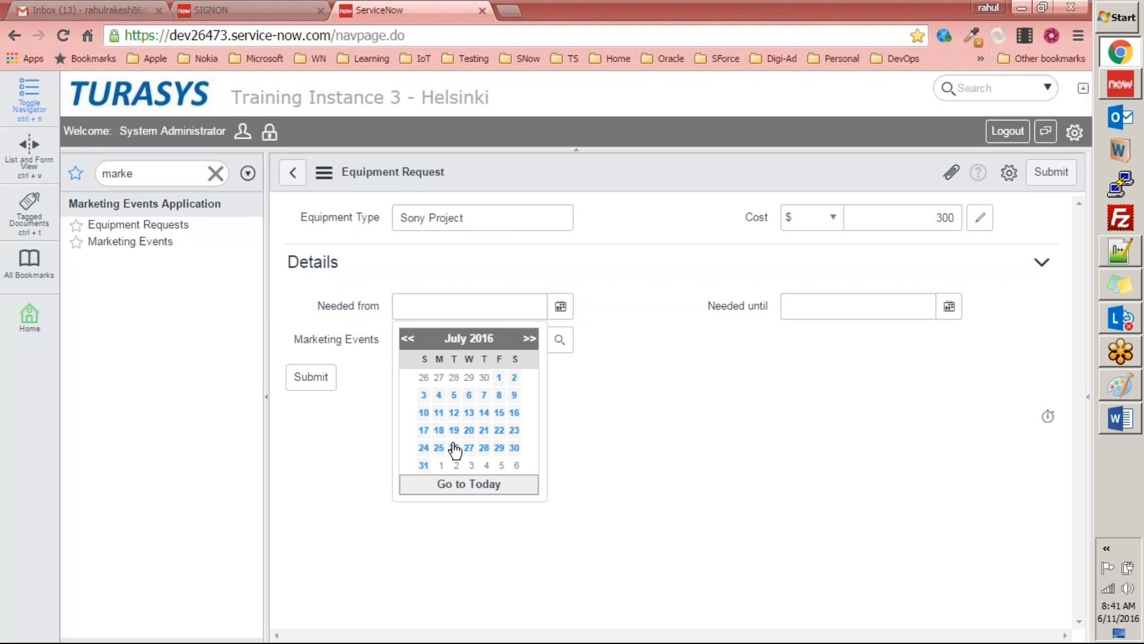
click(424, 466)
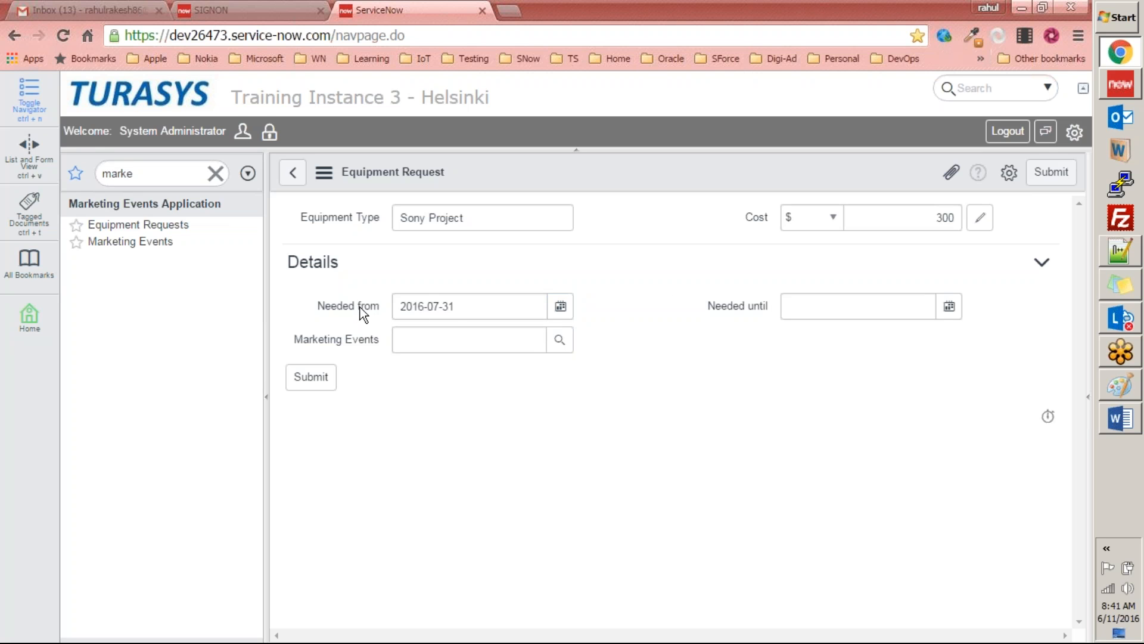
click(950, 307)
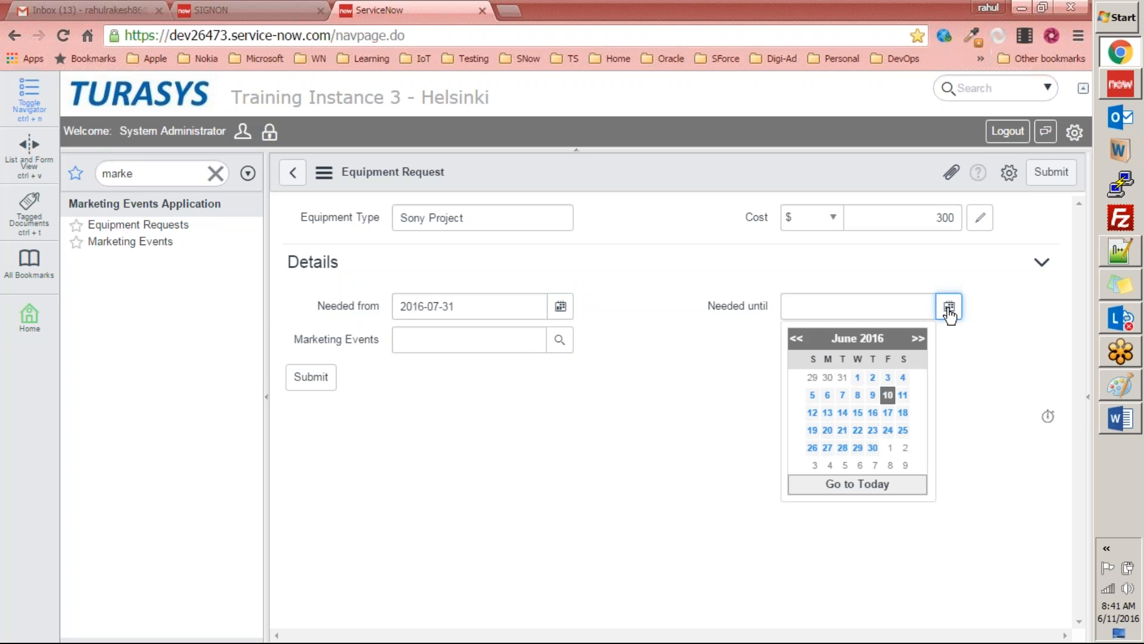
click(918, 341)
click(919, 341)
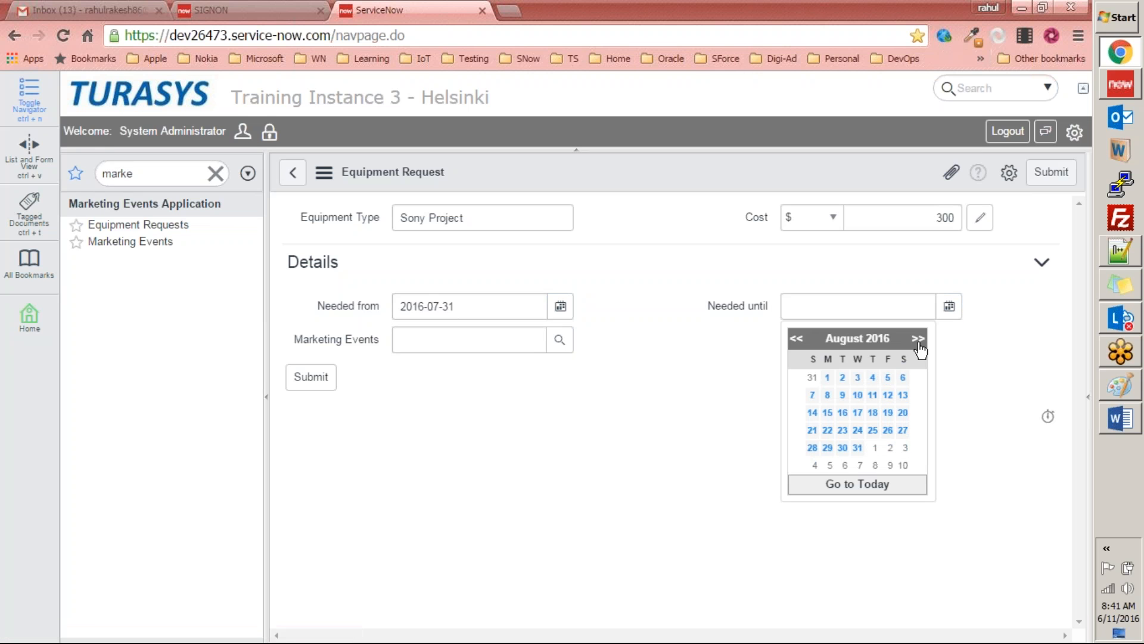
click(873, 378)
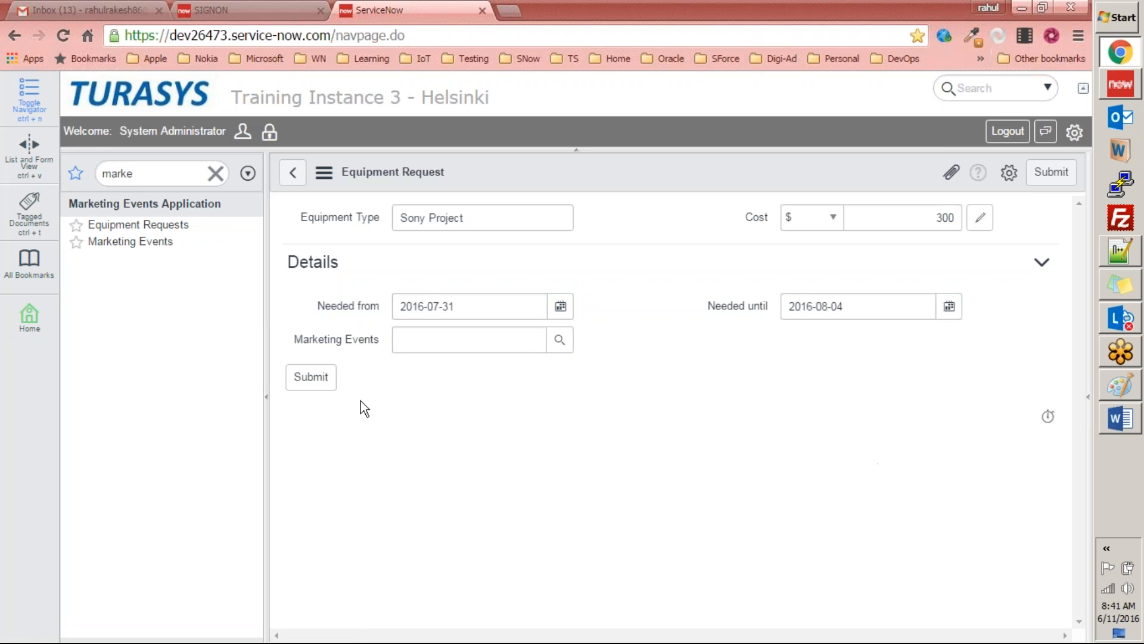
Step: Submit the equipment request with Denver Demonstration as its marketing event and reopen the saved record
click(558, 341)
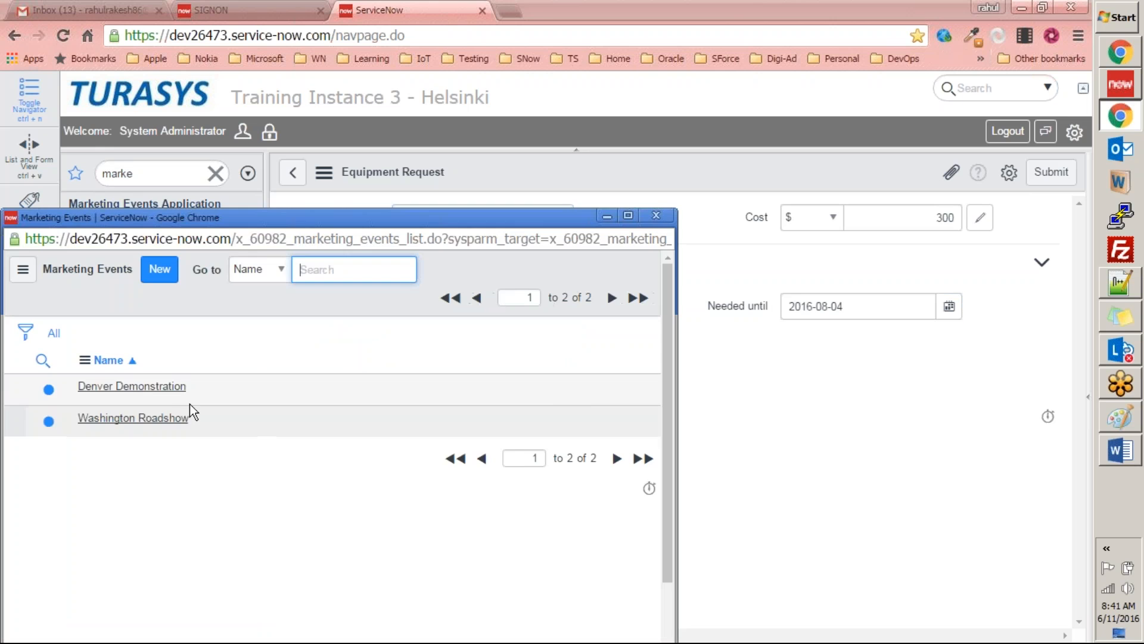
click(133, 386)
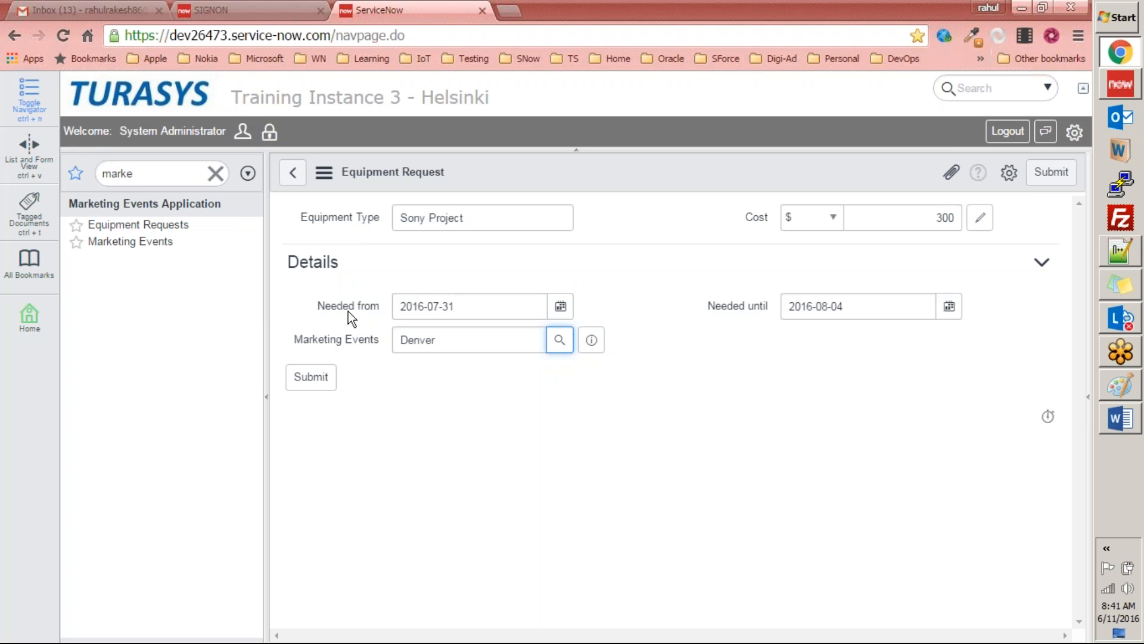
click(311, 385)
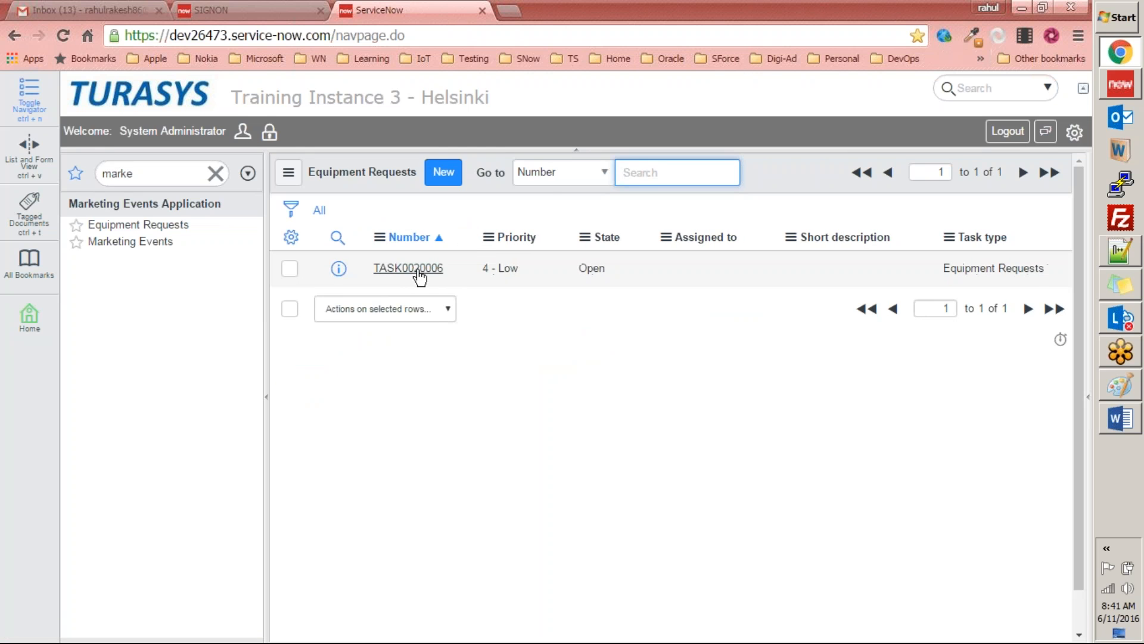
click(417, 271)
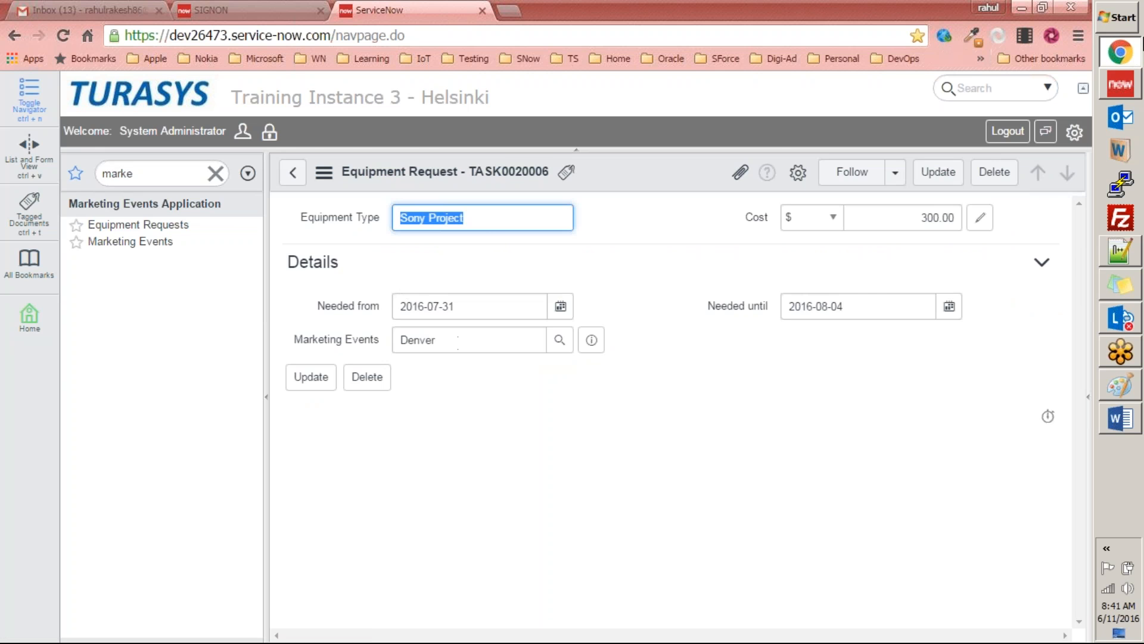
Step: Switch to the Studio window, set Display to true for the Name column of the Marketing Events table, and update the table
click(1124, 80)
scroll(431, 346, up, 3)
scroll(431, 352, up, 1)
click(316, 106)
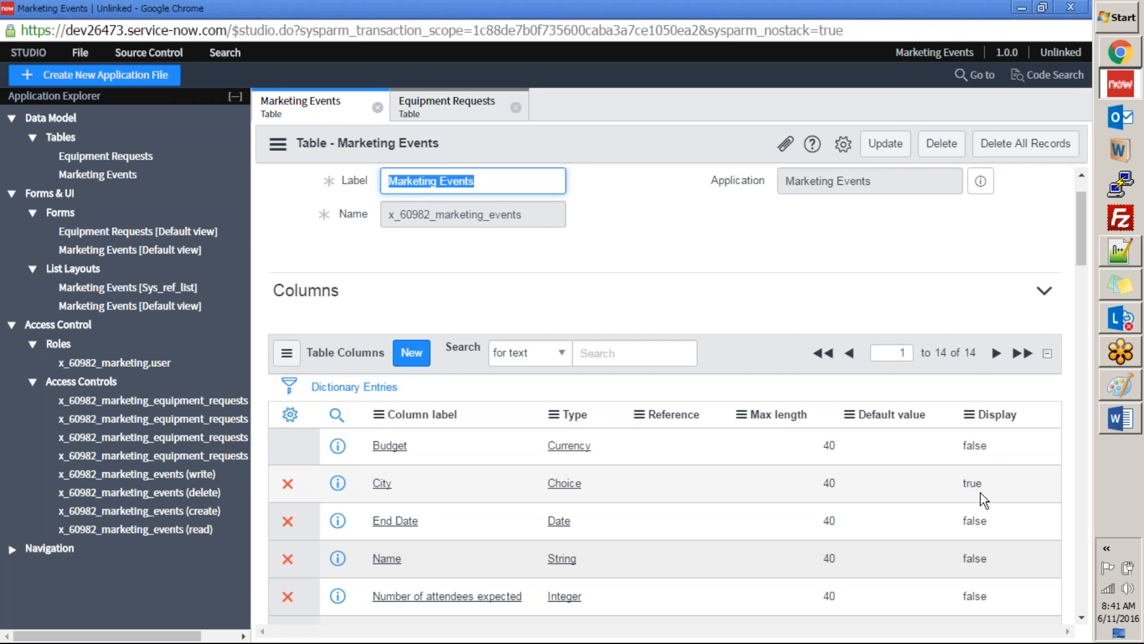
scroll(997, 424, down, 3)
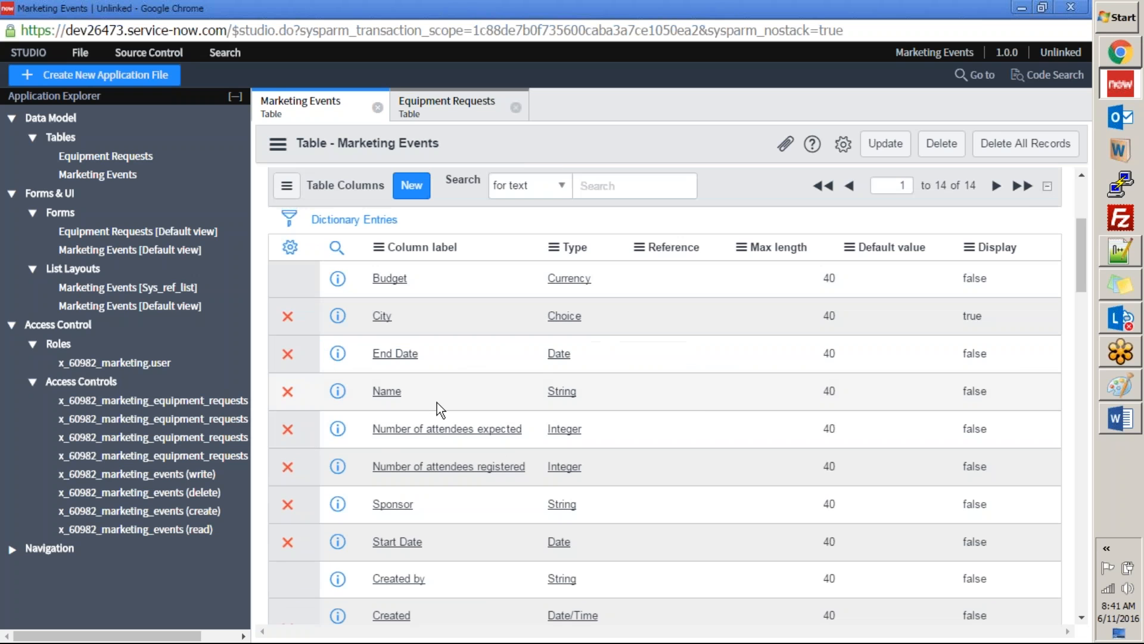
click(992, 395)
click(992, 394)
click(994, 394)
click(987, 415)
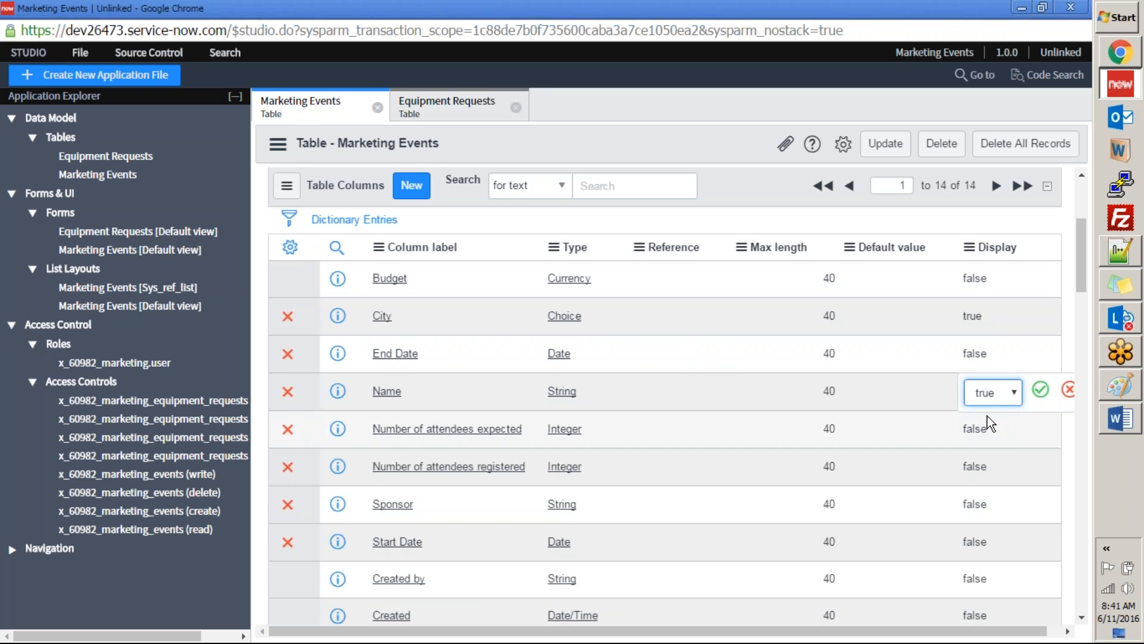
click(1040, 391)
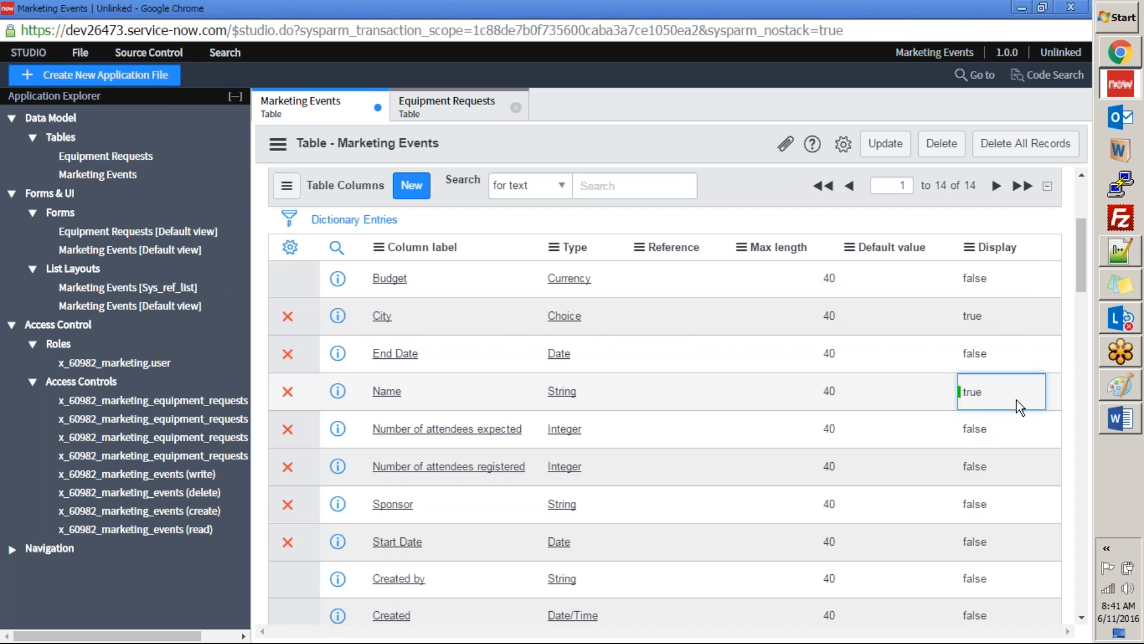
click(891, 149)
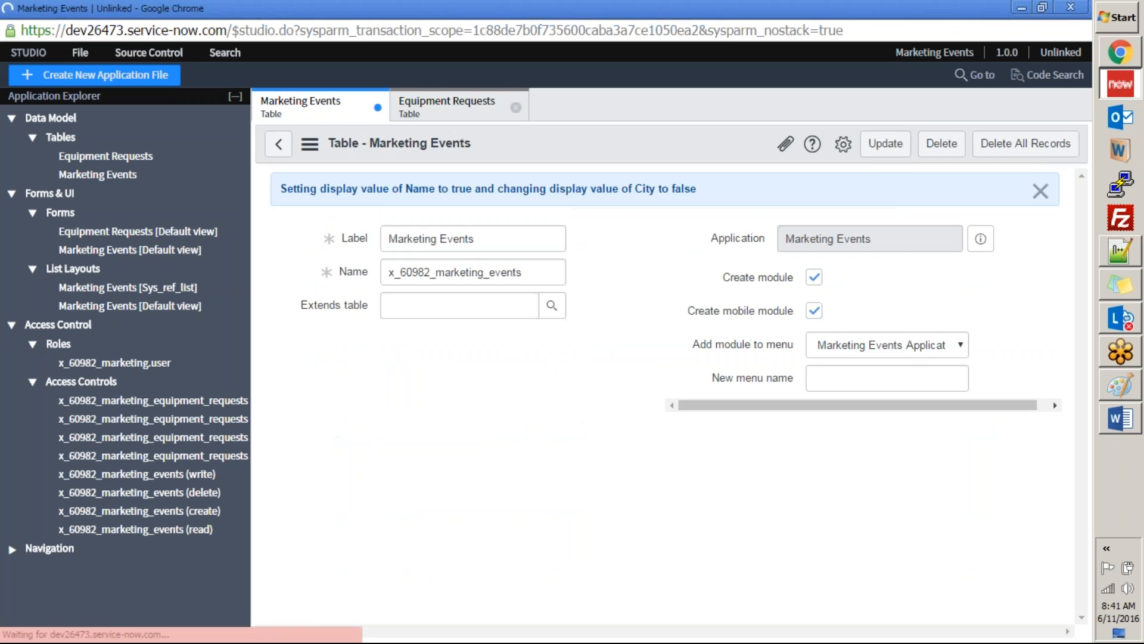
Step: Return to the equipment request in the browser and reload its form to check the Marketing Events reference
key(alt+Tab)
click(324, 220)
right_click(643, 162)
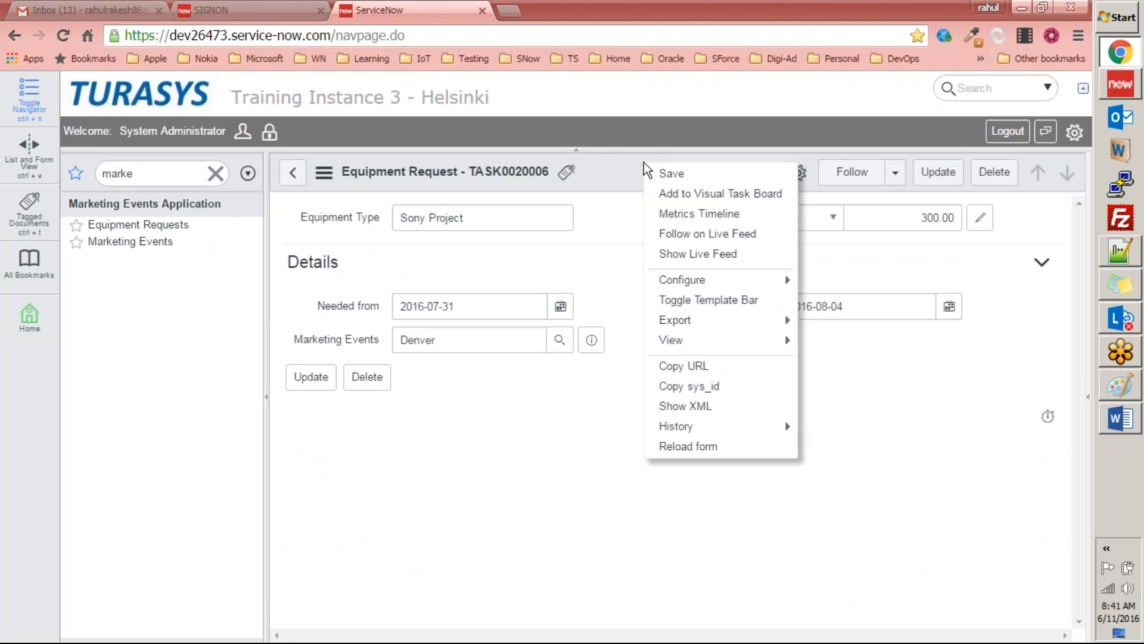
click(687, 447)
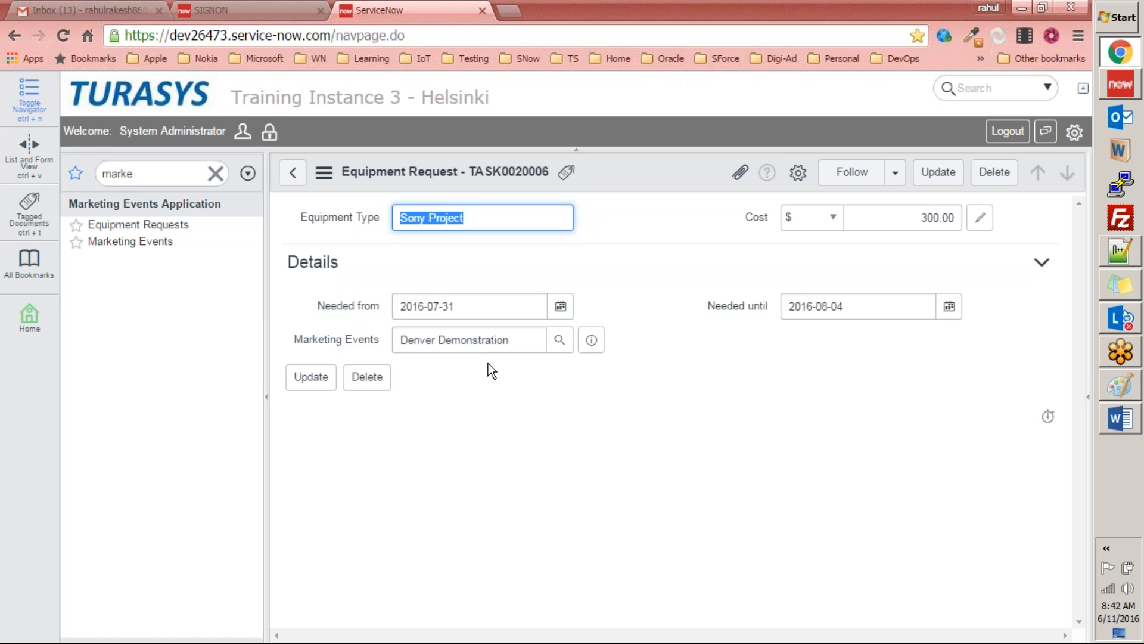
click(610, 302)
Step: Check the Display values of the Marketing Events table columns in Studio and open the Marketing Events record list in the browser
click(1120, 84)
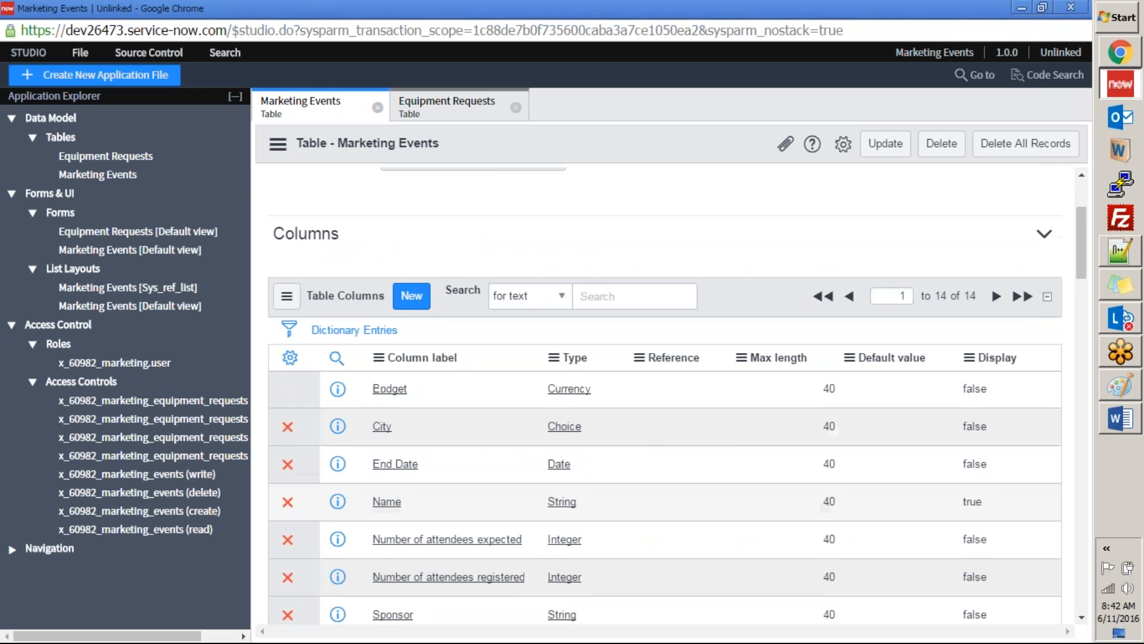
click(1022, 10)
click(126, 225)
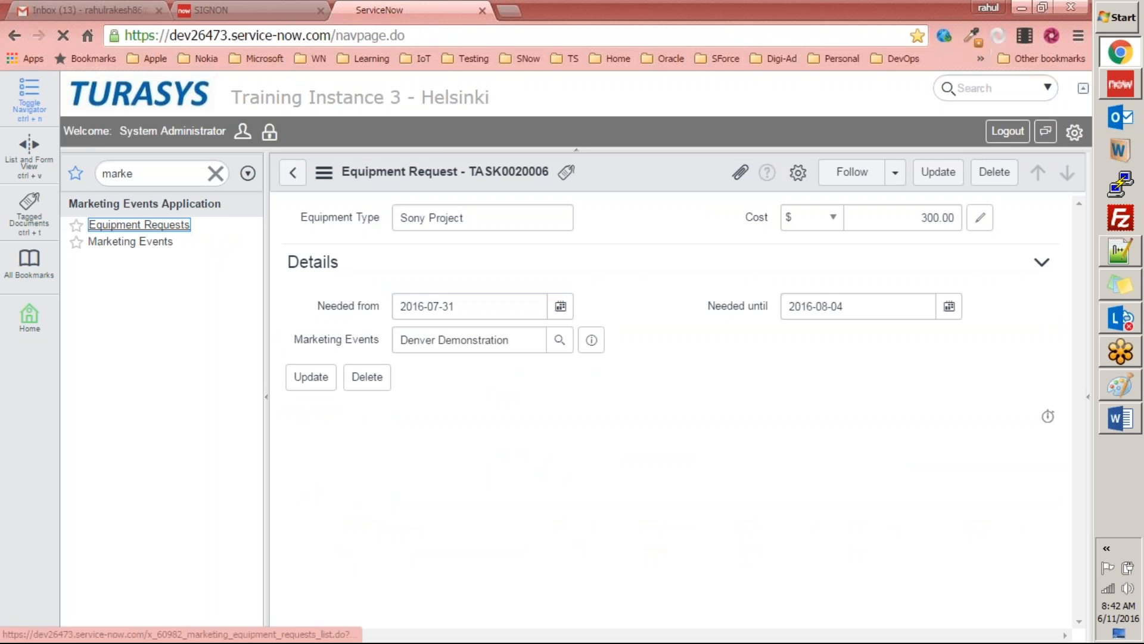
click(159, 242)
Step: Switch to the ServiceNow Exercises document in Word and review tasks 1 to 3 of Exercise 1, covering the application and its two tables
click(1114, 425)
scroll(385, 285, up, 5)
scroll(337, 253, up, 1)
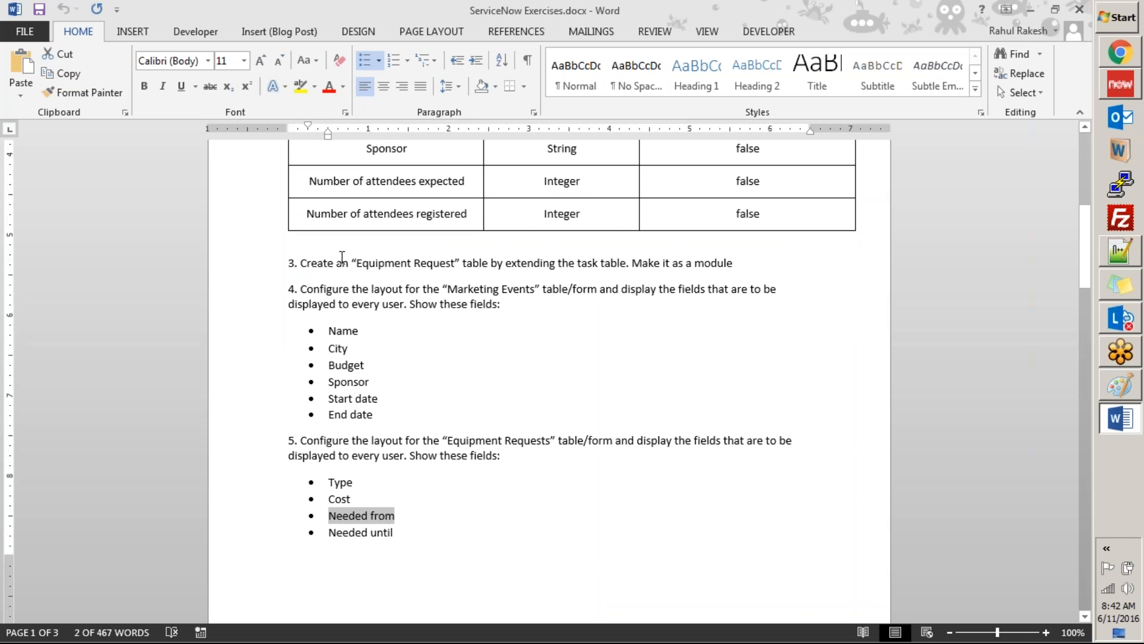
scroll(343, 256, up, 11)
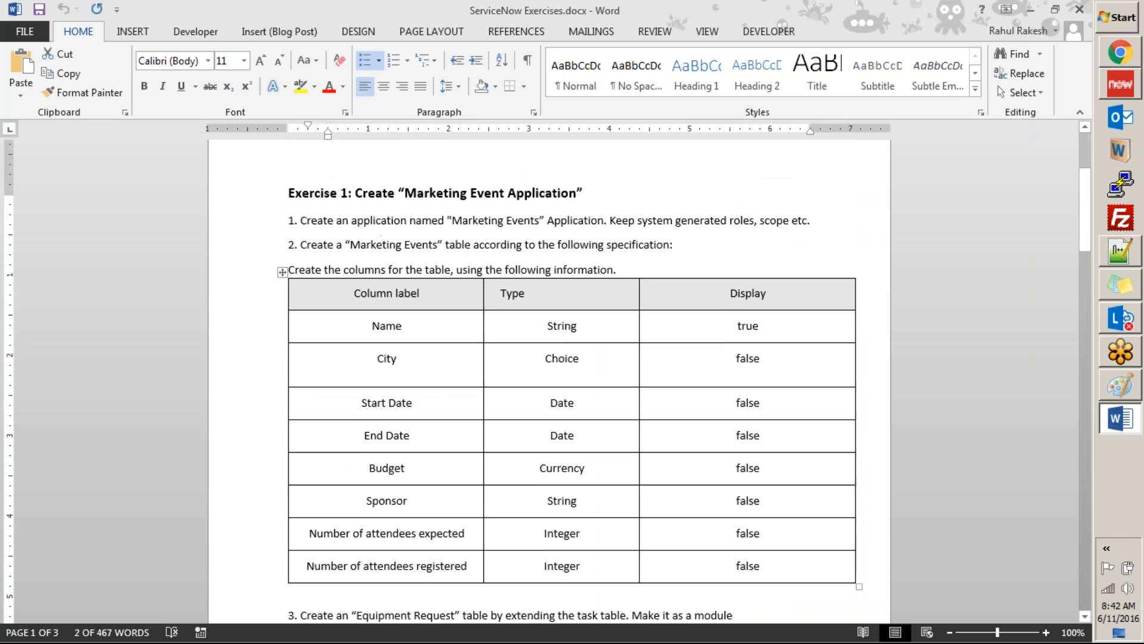
drag(290, 229, 574, 262)
scroll(574, 262, down, 6)
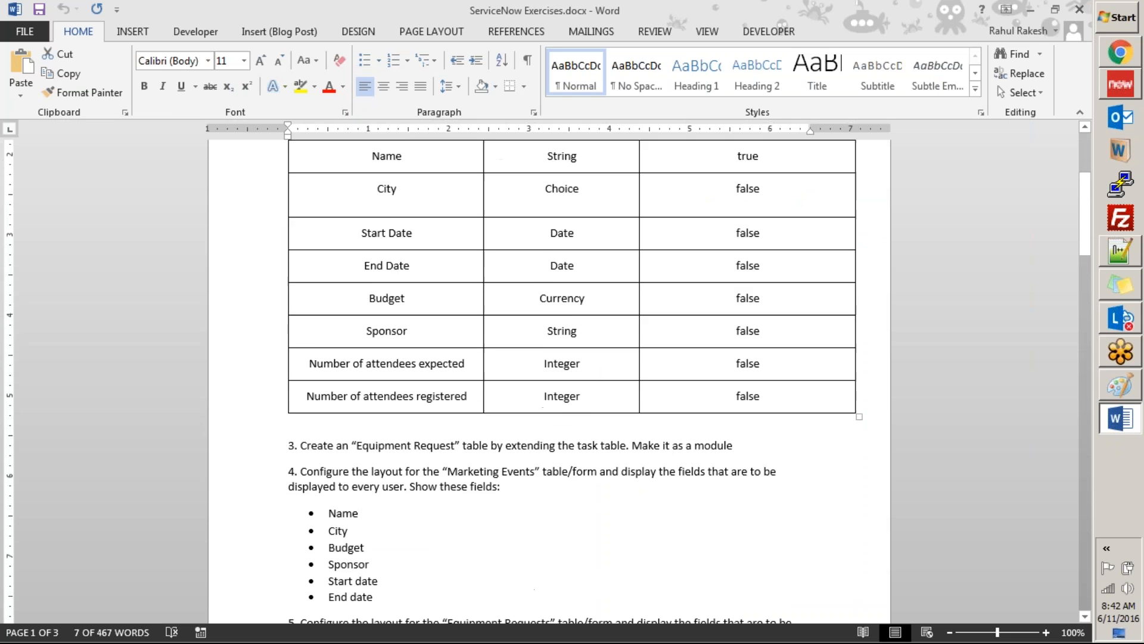
drag(646, 365, 387, 205)
scroll(388, 206, down, 3)
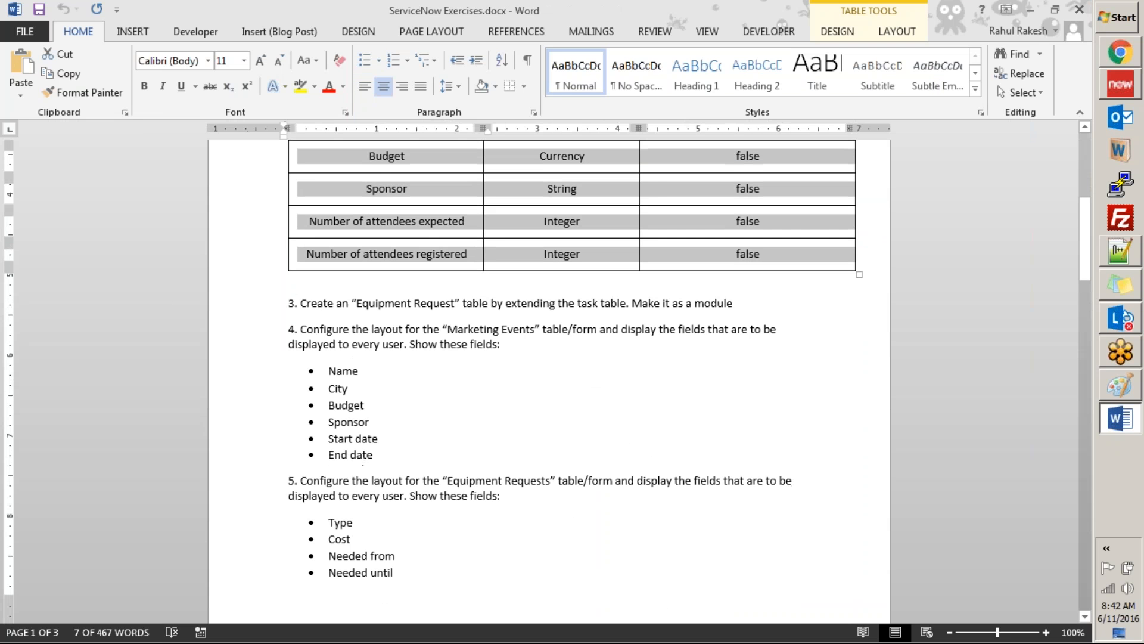
click(311, 303)
triple_click(585, 303)
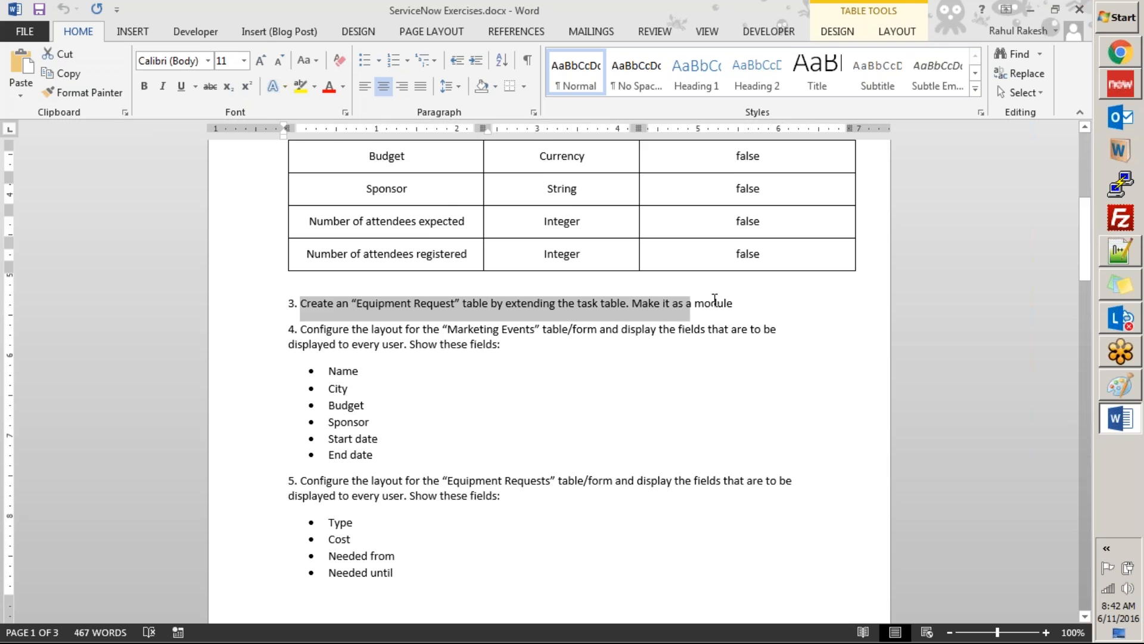
scroll(445, 305, down, 1)
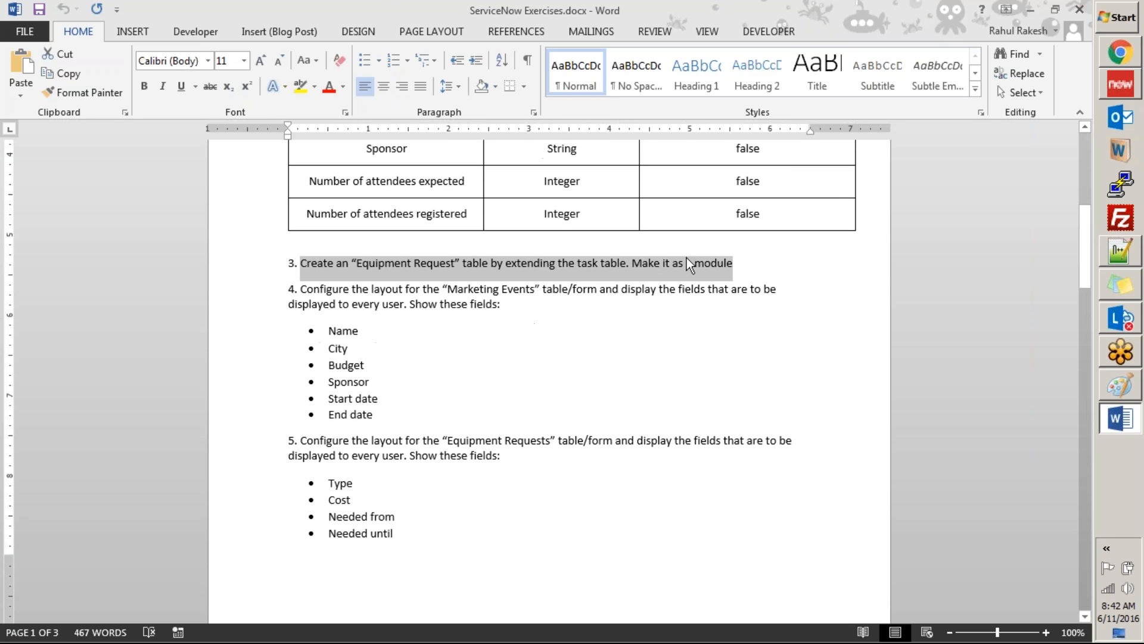
click(738, 263)
Step: Review exercise tasks 4 to 6 on the two form layouts and the Attachment related list, comparing with the Marketing Events list
key(alt+Tab)
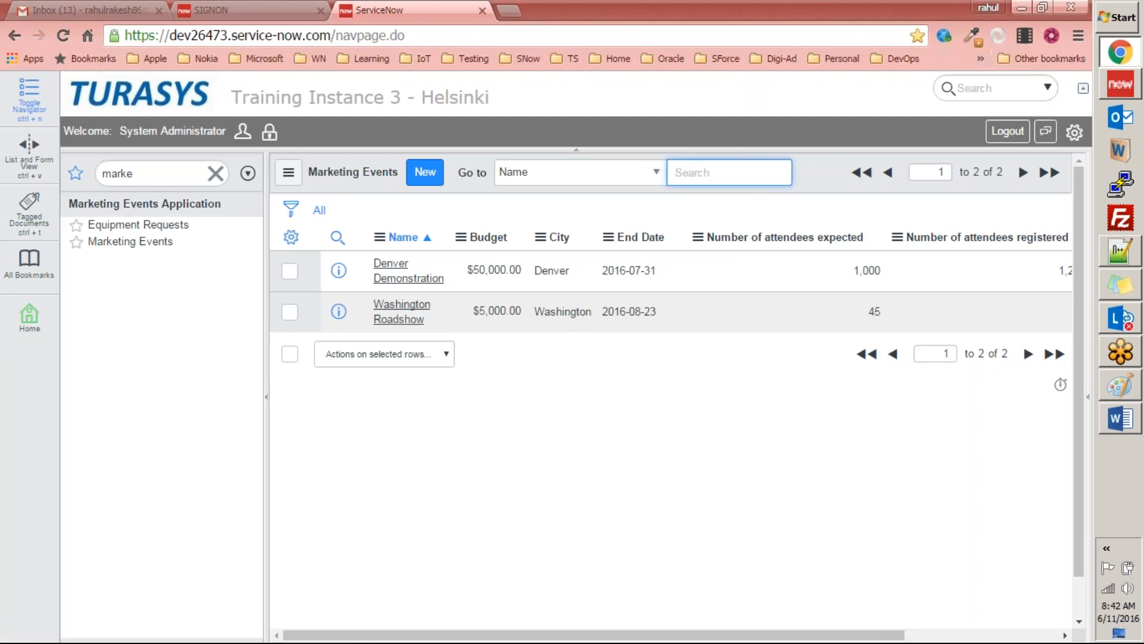
key(alt+Tab)
scroll(531, 344, down, 2)
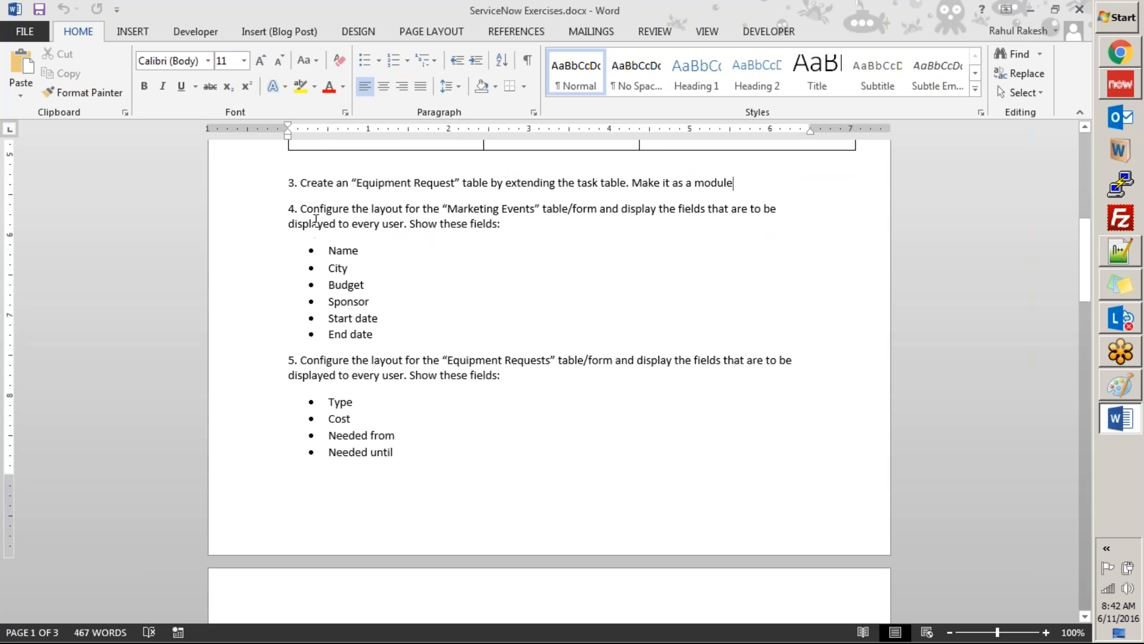
drag(304, 217, 416, 334)
key(alt+Tab)
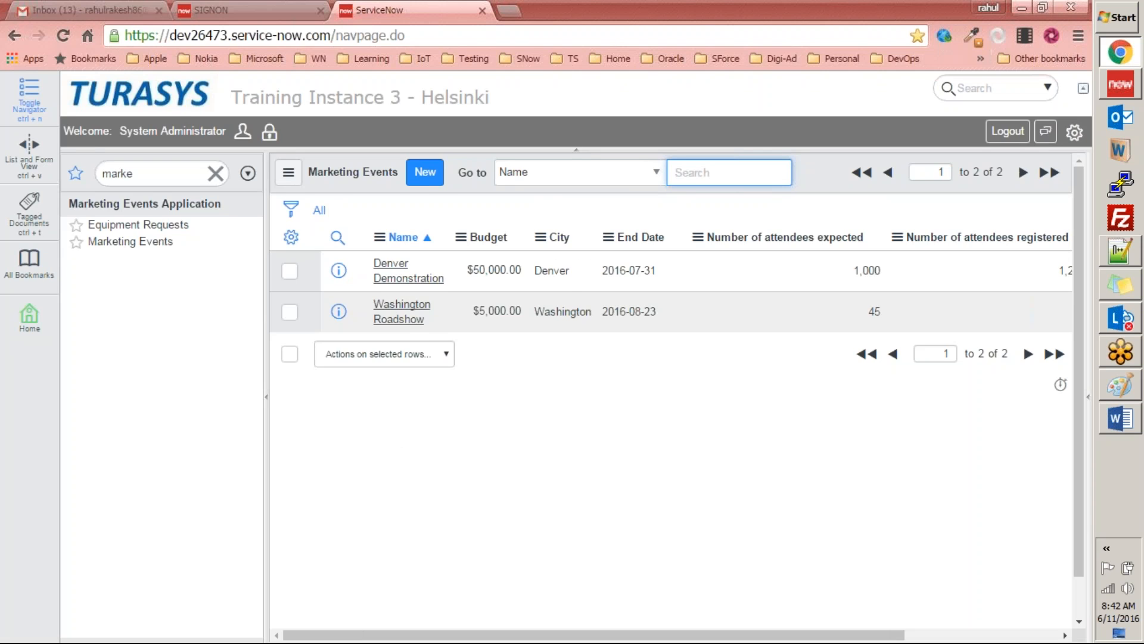
key(alt+Tab)
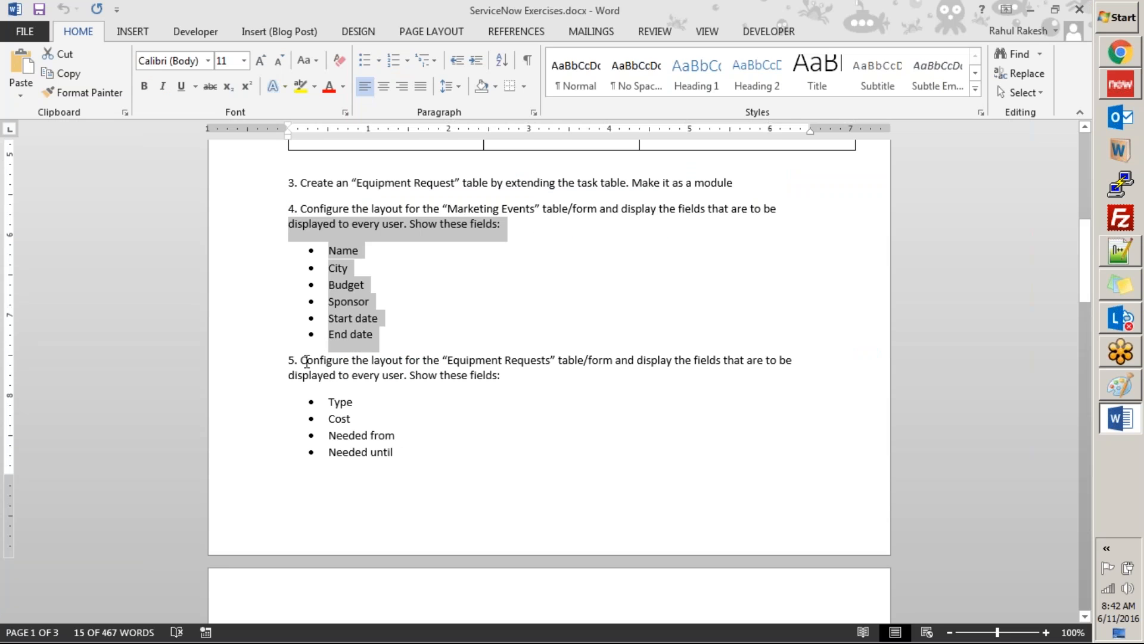
drag(290, 359, 399, 453)
scroll(399, 453, down, 7)
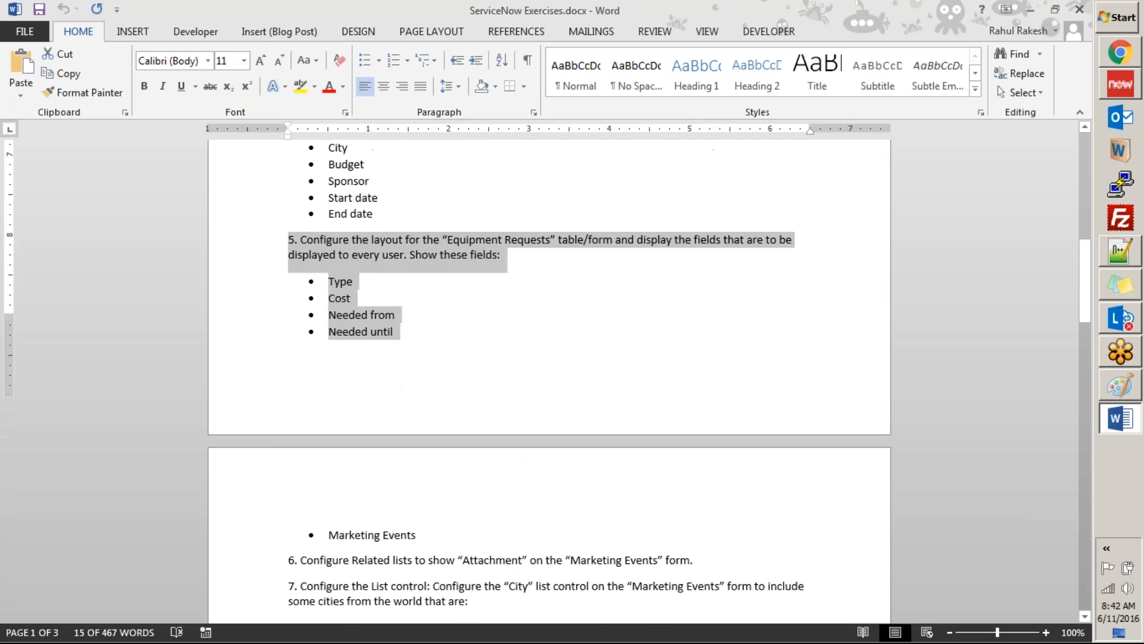
scroll(486, 325, down, 4)
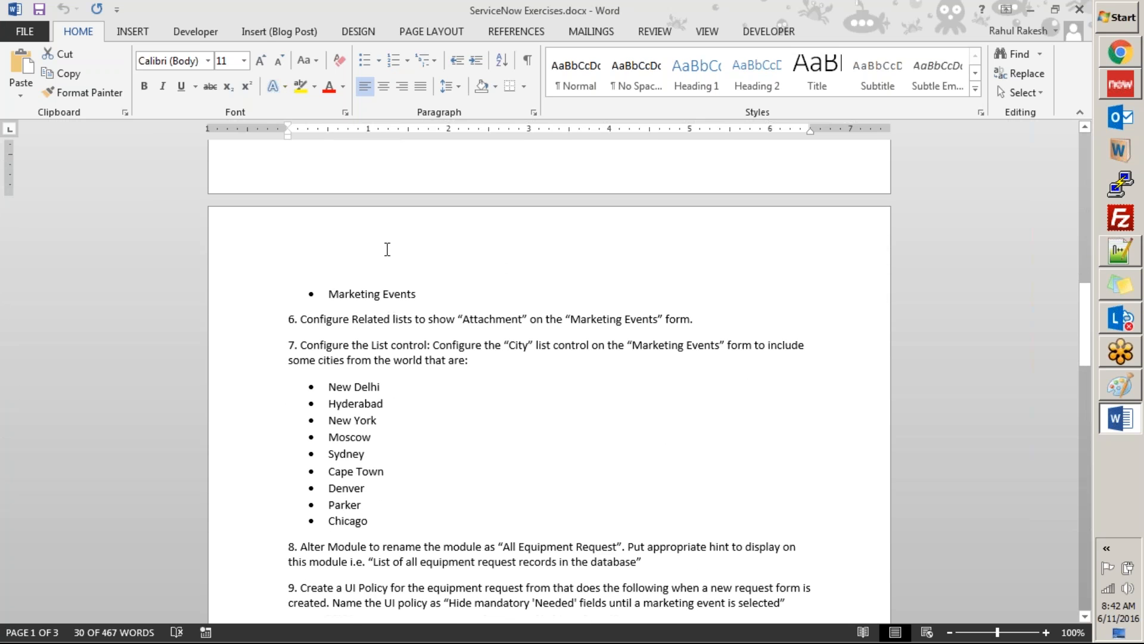
click(465, 294)
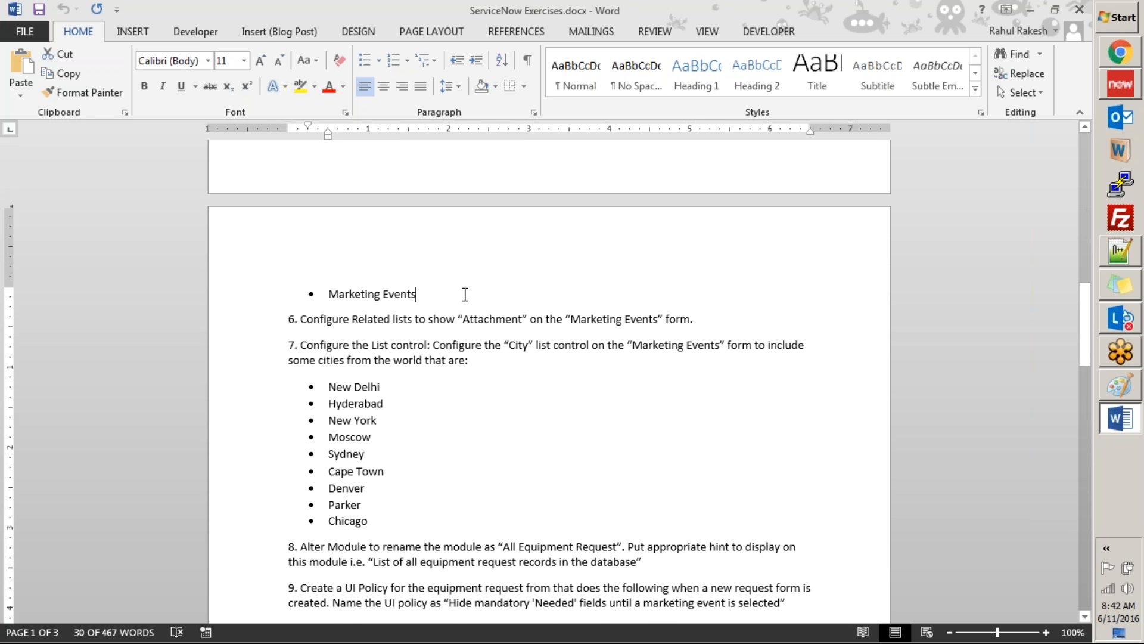
scroll(463, 295, down, 3)
drag(299, 198, 625, 207)
drag(670, 203, 695, 201)
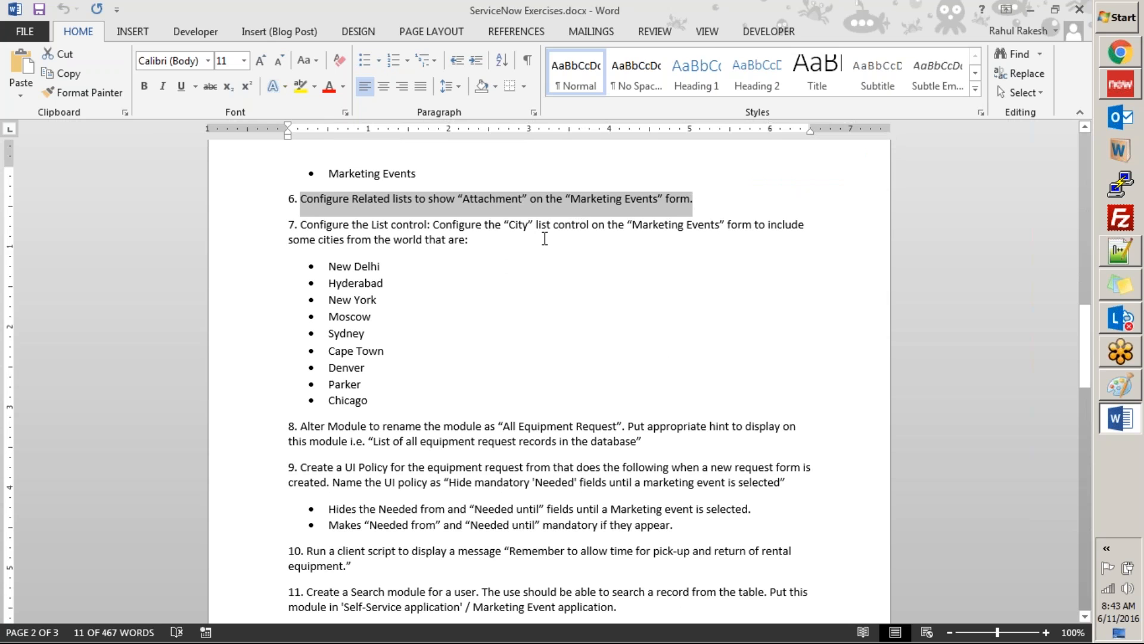
Step: Switch back to ServiceNow in the browser and open the saved Sony Project request from the Equipment Requests list
key(alt+Tab)
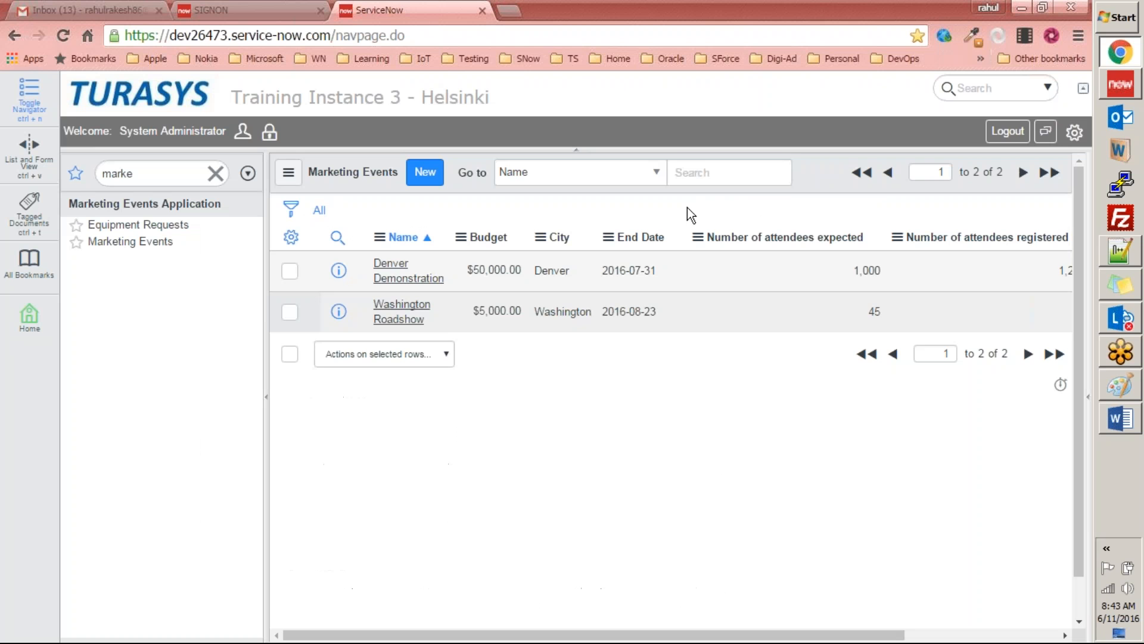
click(540, 456)
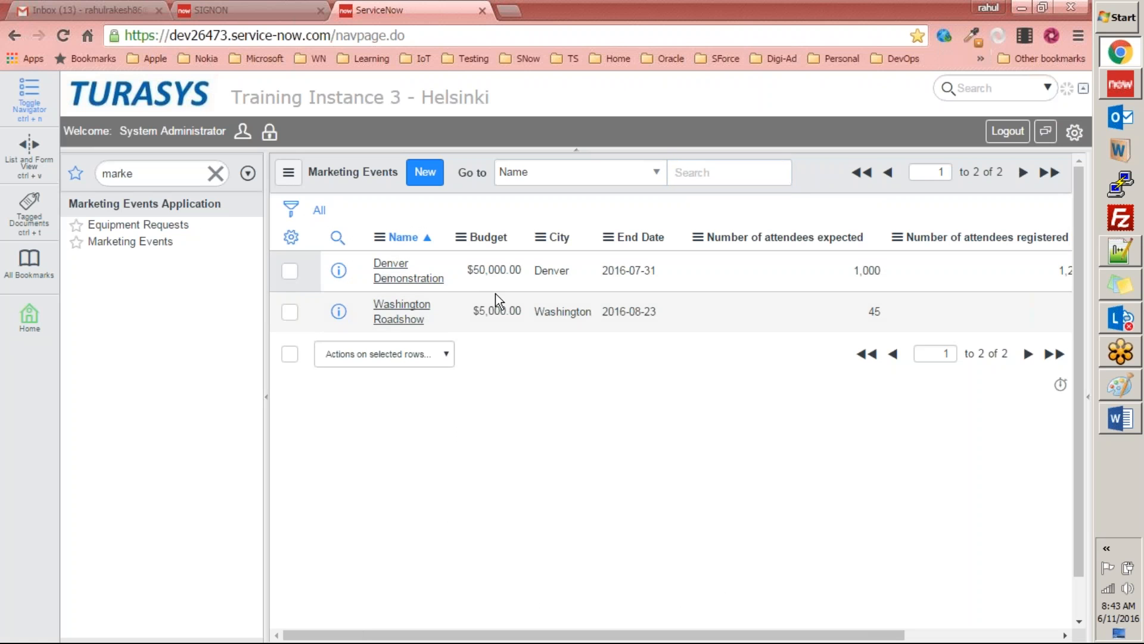
click(159, 226)
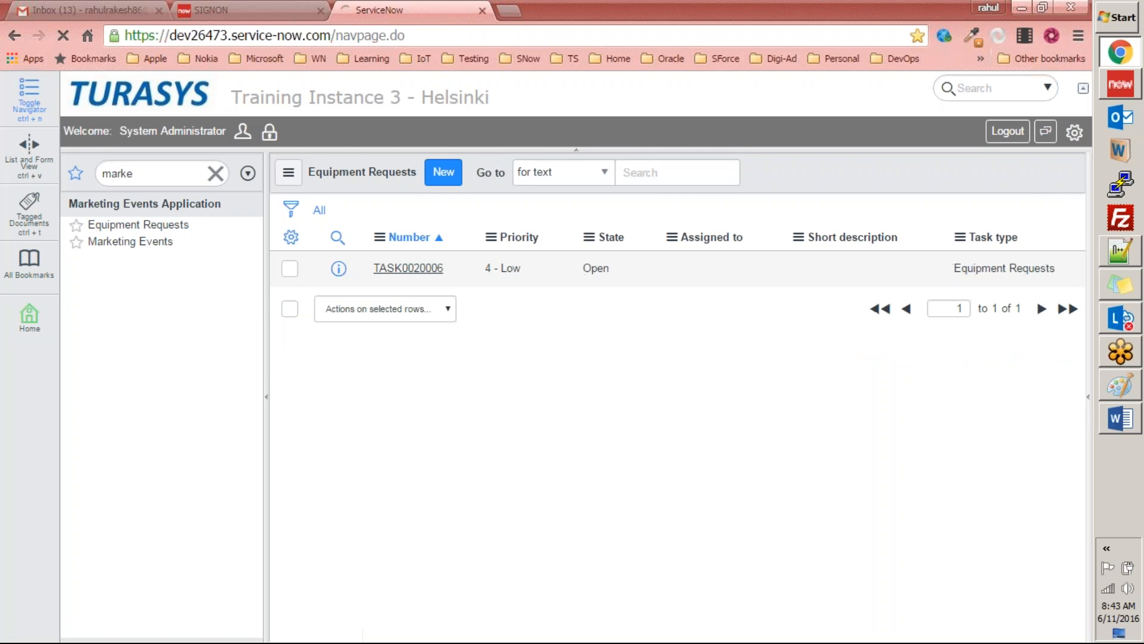
click(432, 269)
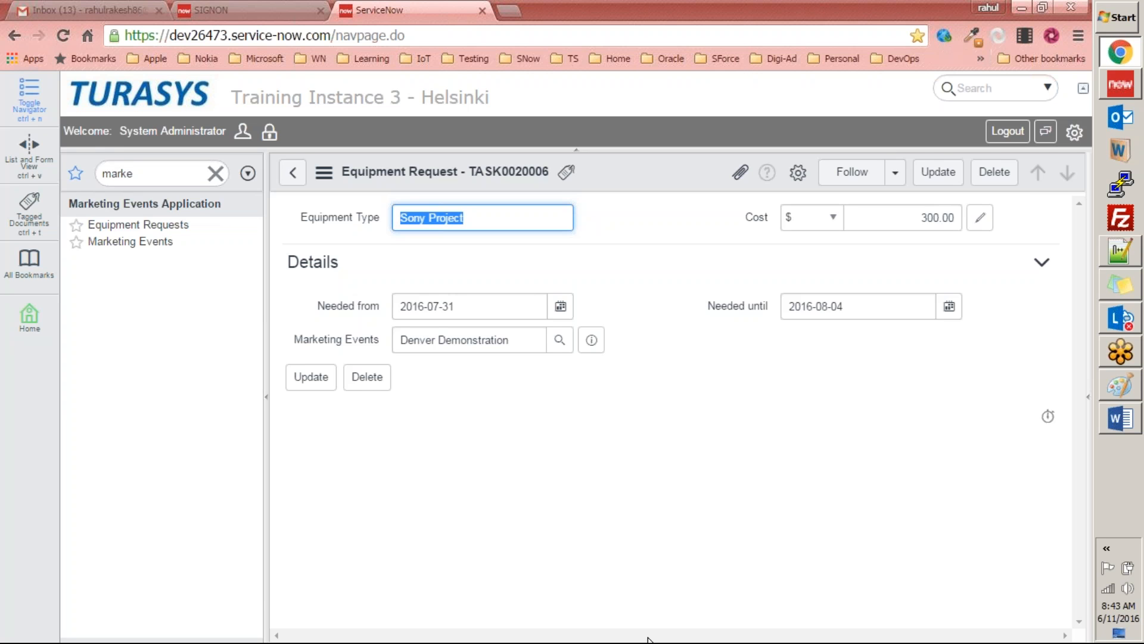
Step: Open the related lists configuration for the Equipment Requests form from the Sony Project request
right_click(635, 157)
mouse_move(681, 286)
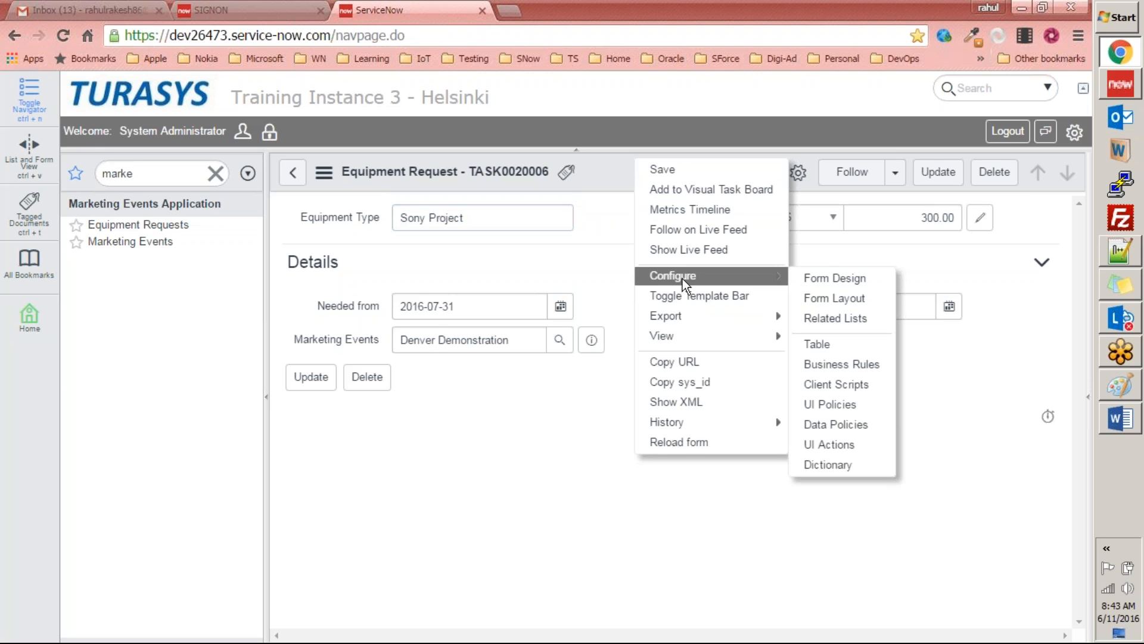
click(854, 325)
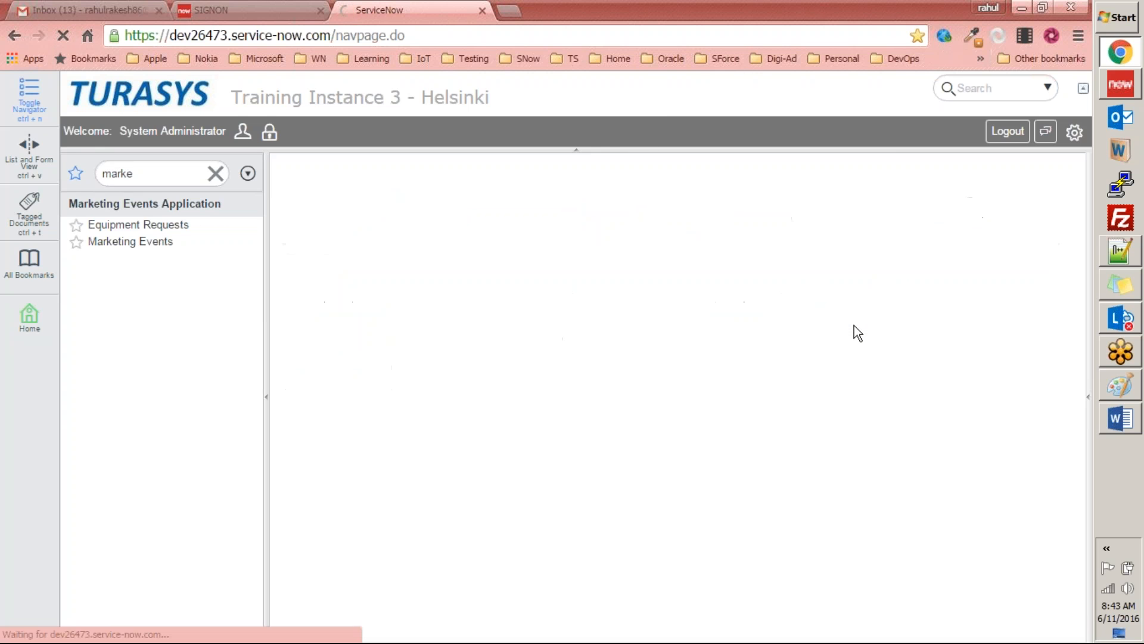
Step: Look through the available related lists for the Equipment Requests form, from Affected CIs down past Group approval->Parent
click(531, 246)
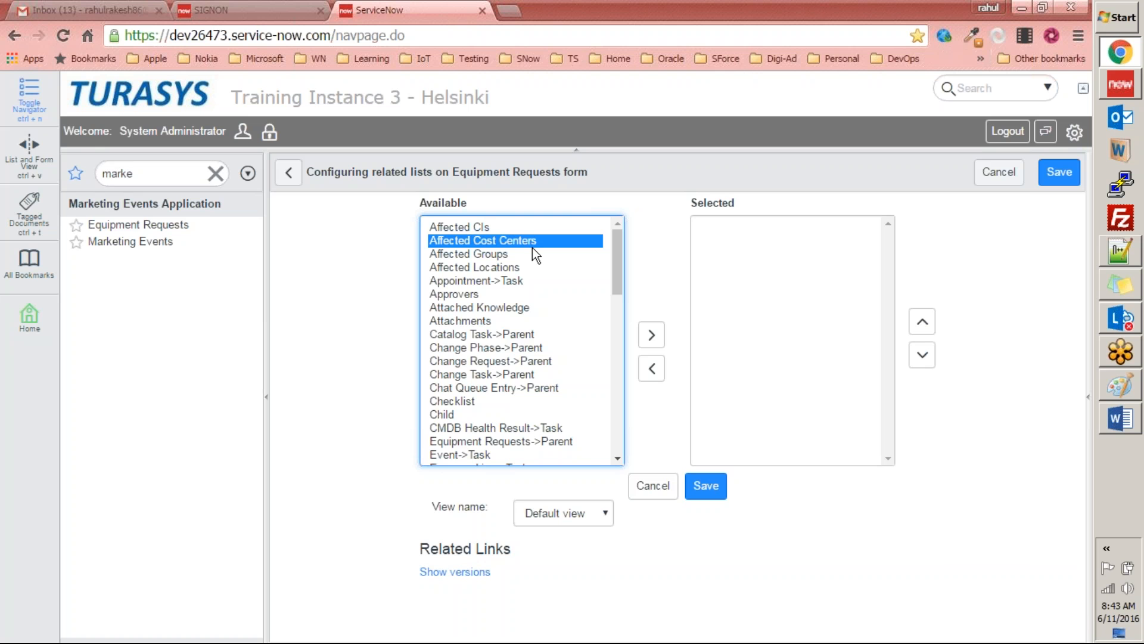
mouse_move(615, 251)
mouse_down()
mouse_move(590, 430)
mouse_move(627, 237)
mouse_move(623, 316)
mouse_move(596, 417)
mouse_move(620, 233)
mouse_up()
click(466, 228)
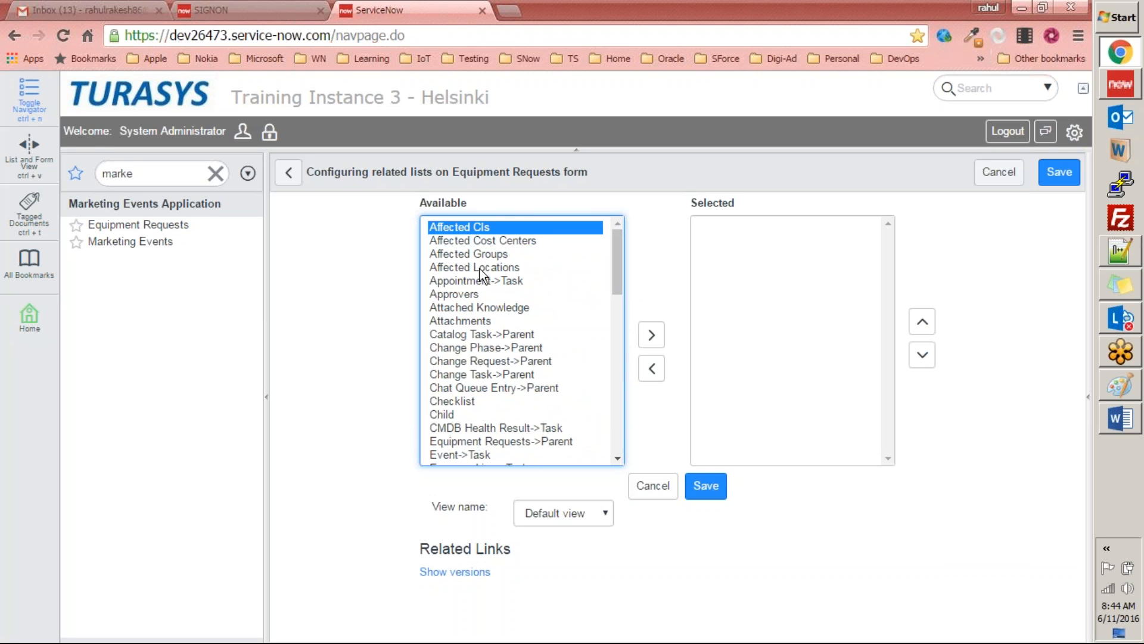
click(484, 296)
key(Down)
key(Down)
key(Down)
key(Down)
key(Down)
key(Down)
key(Down)
key(Down)
key(Down)
key(Down)
key(Down)
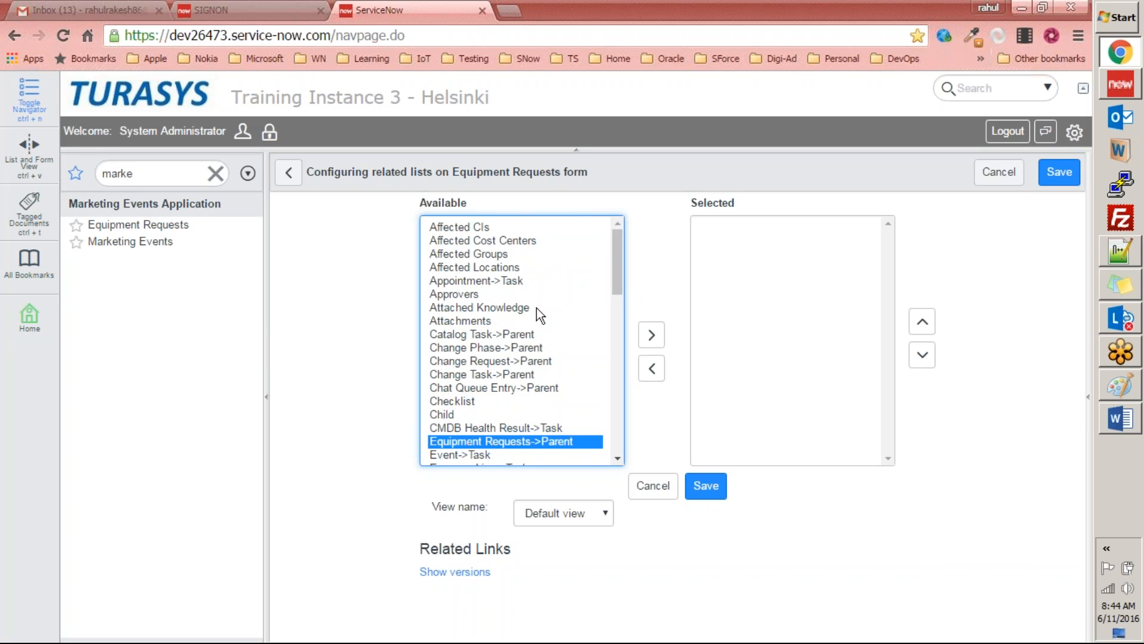
key(Down)
key(Down)
key(Down)
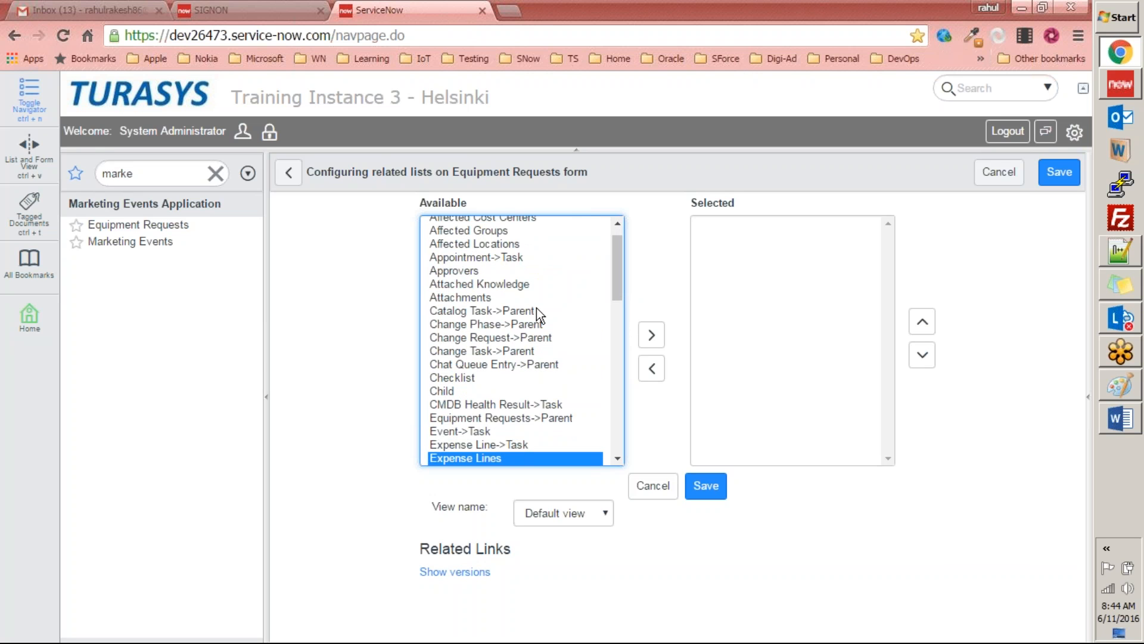
key(Up)
key(Up)
key(Up)
key(Down)
key(Down)
key(Down)
key(Down)
key(Down)
key(Down)
key(Down)
key(Down)
key(Down)
key(Down)
key(Down)
key(Down)
key(Down)
key(Down)
key(Down)
key(Down)
key(Down)
key(Down)
key(Down)
key(Down)
key(Down)
key(Down)
key(Down)
key(Down)
key(Down)
key(Up)
key(Up)
key(Up)
key(Up)
key(Up)
key(Up)
key(Up)
key(Up)
key(Up)
key(Up)
key(Up)
key(Up)
key(Up)
key(Up)
key(Up)
key(Up)
key(Up)
key(Up)
key(Up)
key(Up)
key(Up)
key(Down)
key(Down)
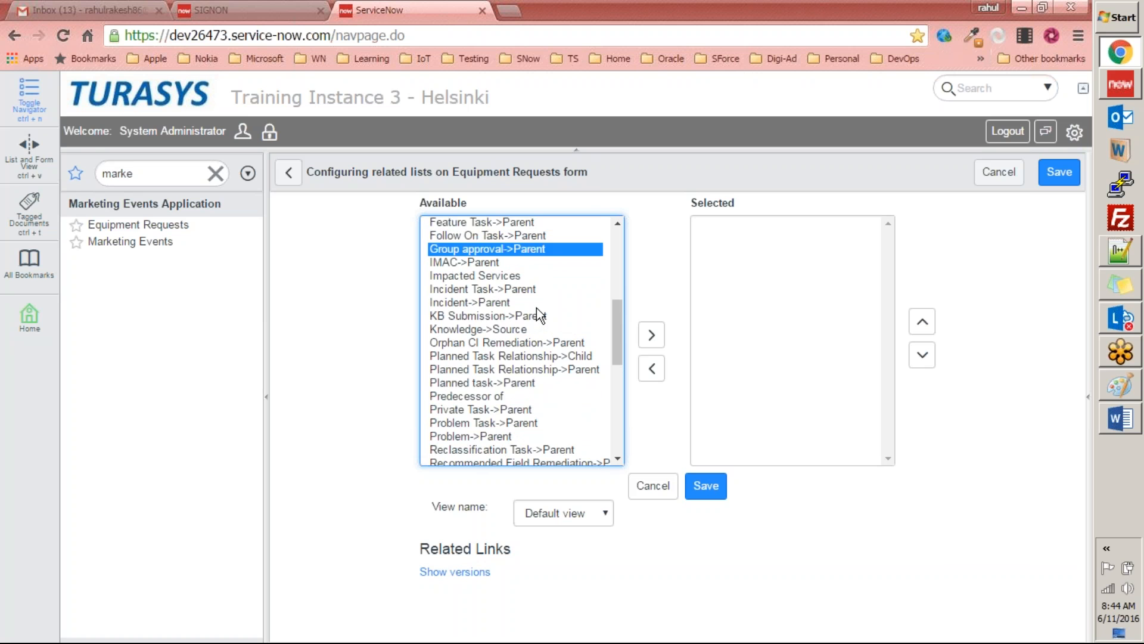
key(Up)
key(Up)
key(Up)
key(Up)
key(Up)
key(Up)
key(Up)
key(Up)
key(Up)
key(Up)
key(Up)
key(Up)
key(Up)
key(Up)
key(Up)
key(Up)
key(Up)
key(Up)
key(Up)
key(Up)
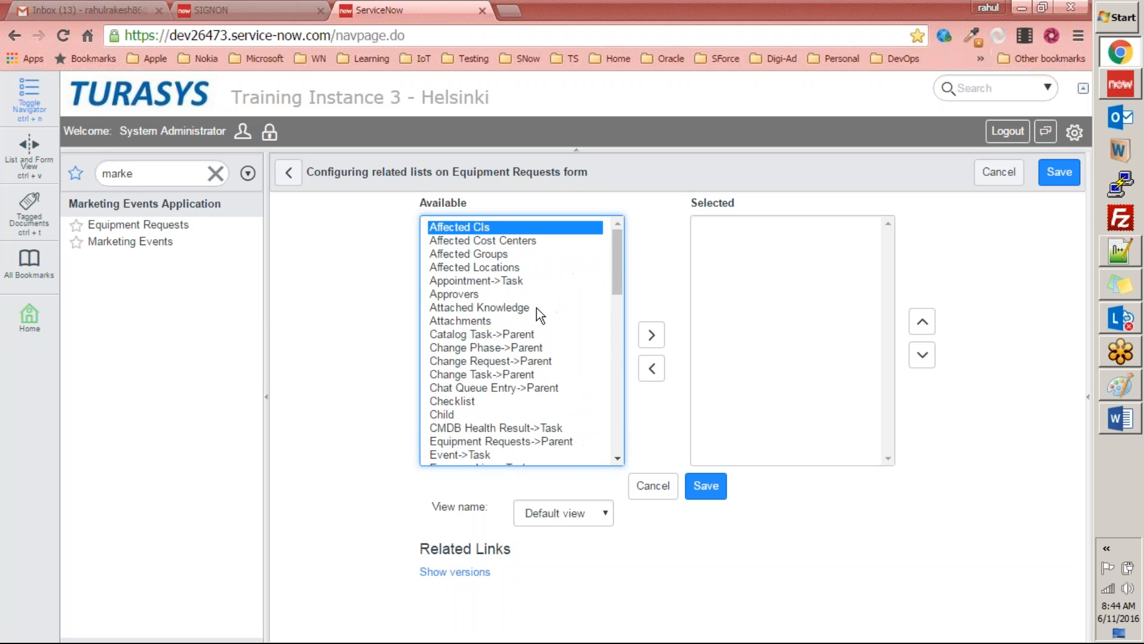
key(Down)
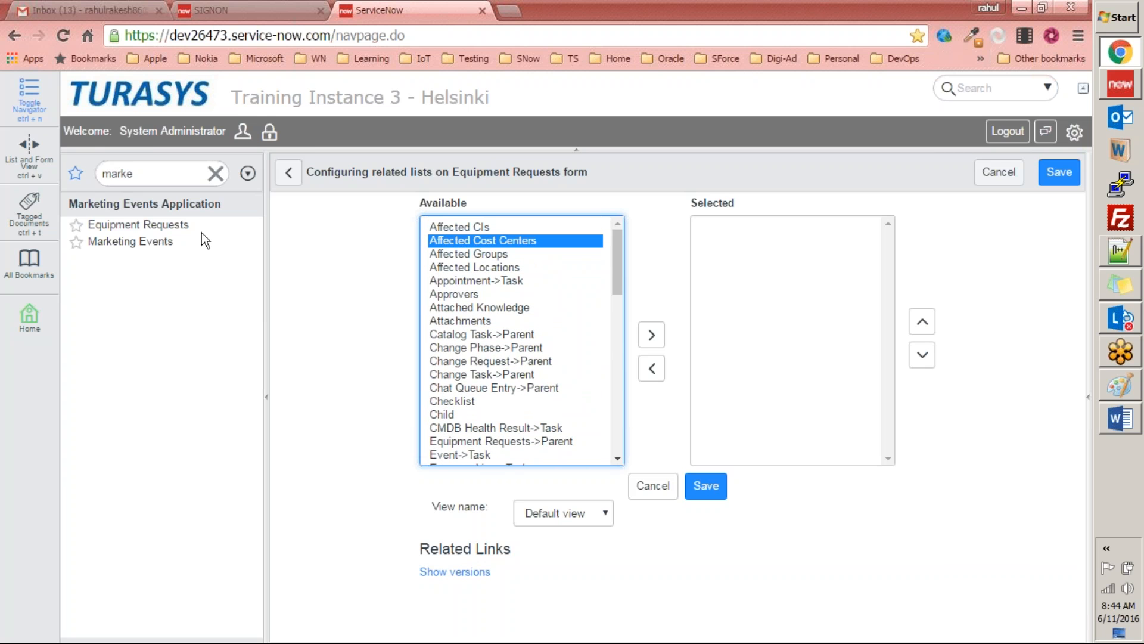
Step: Check the Denver Demonstration entry in the Marketing Events list and go back to the Equipment Requests list
click(132, 242)
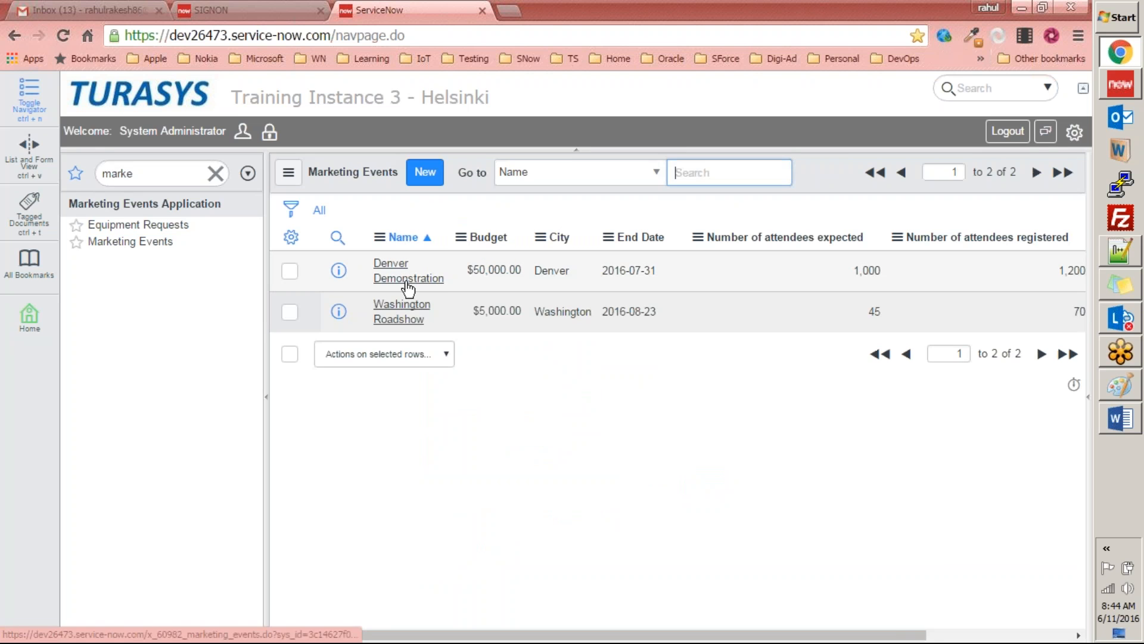
click(407, 287)
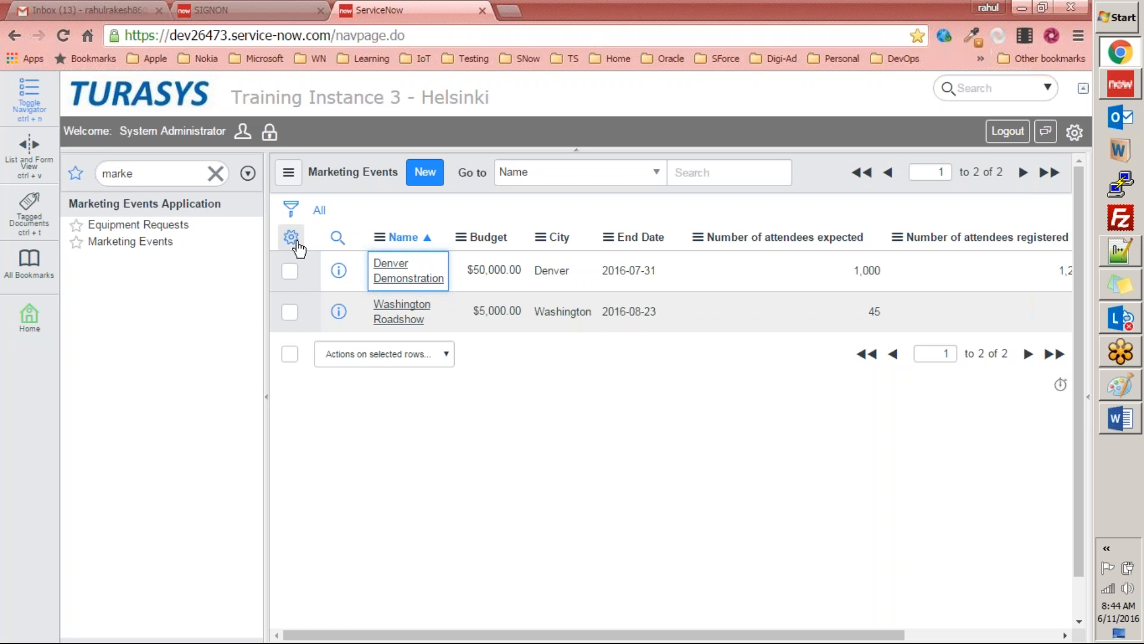
click(139, 224)
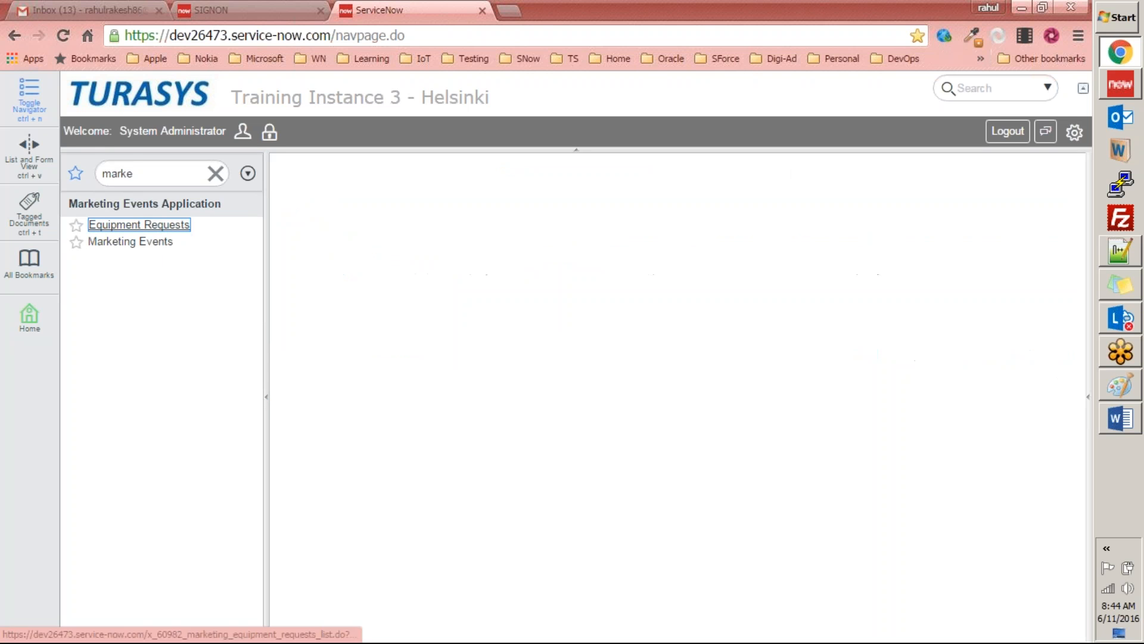
Step: Reopen the related lists configuration for the Equipment Requests form and look over the available lists
click(444, 172)
right_click(635, 176)
mouse_move(684, 213)
click(813, 259)
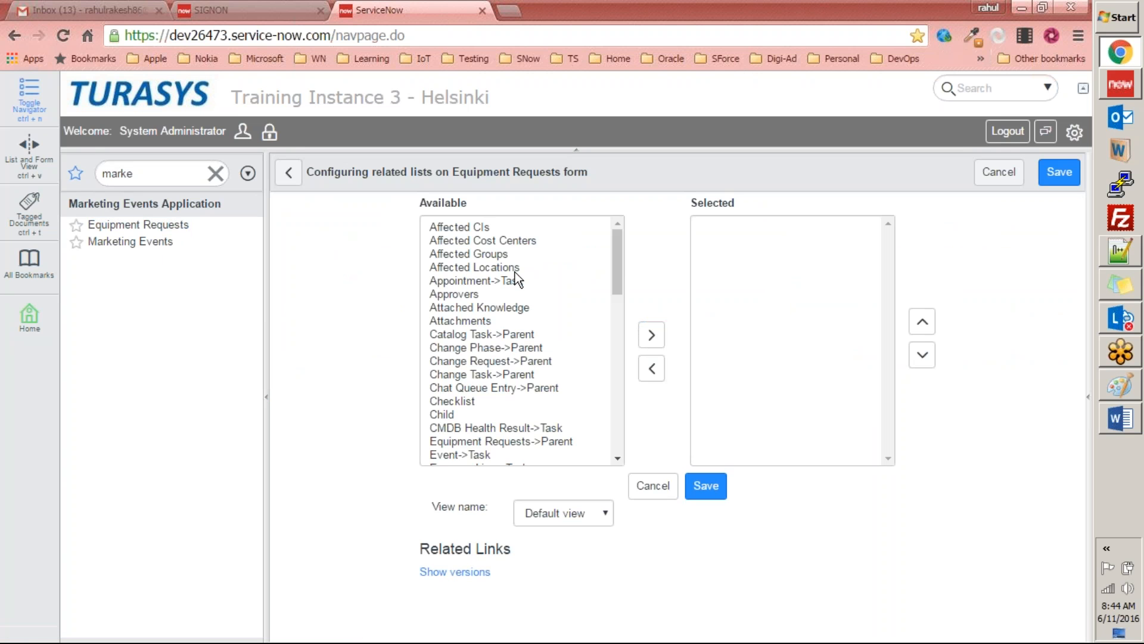
drag(621, 260, 599, 227)
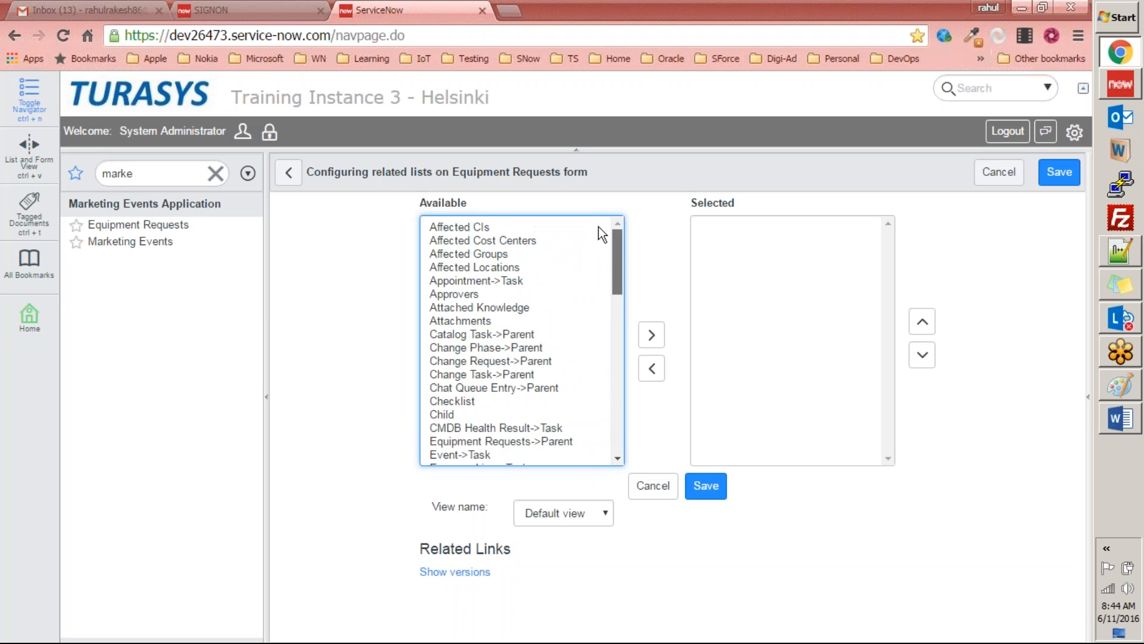
Step: Add Equipment Requests->Parent as a related list on the Equipment Requests form, save it, and reopen the Sony Project request
click(443, 444)
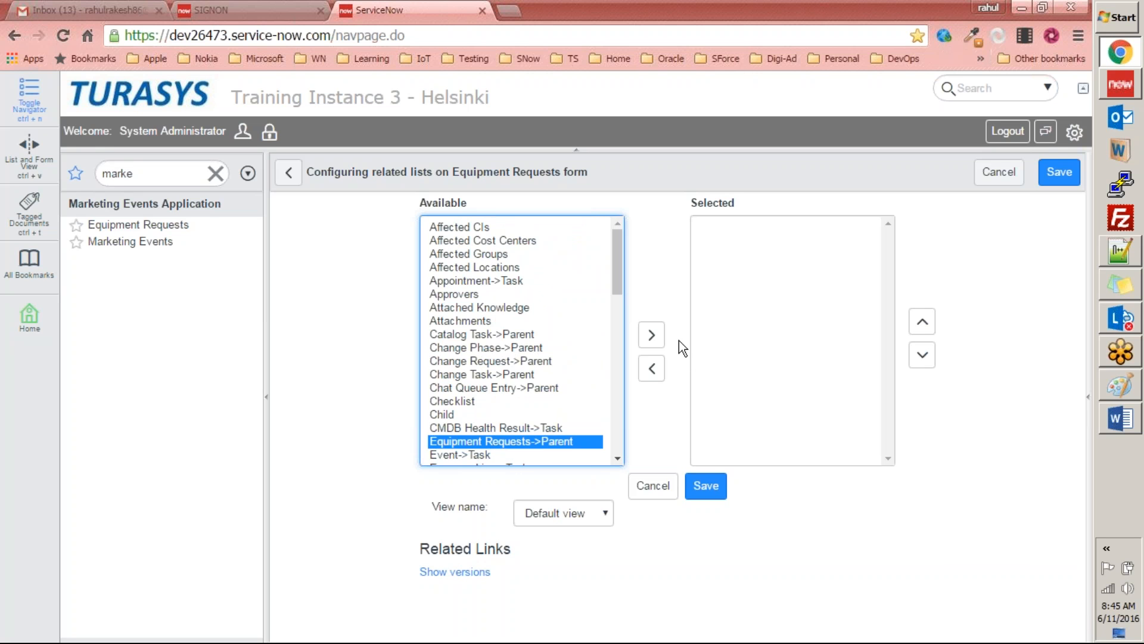
click(654, 333)
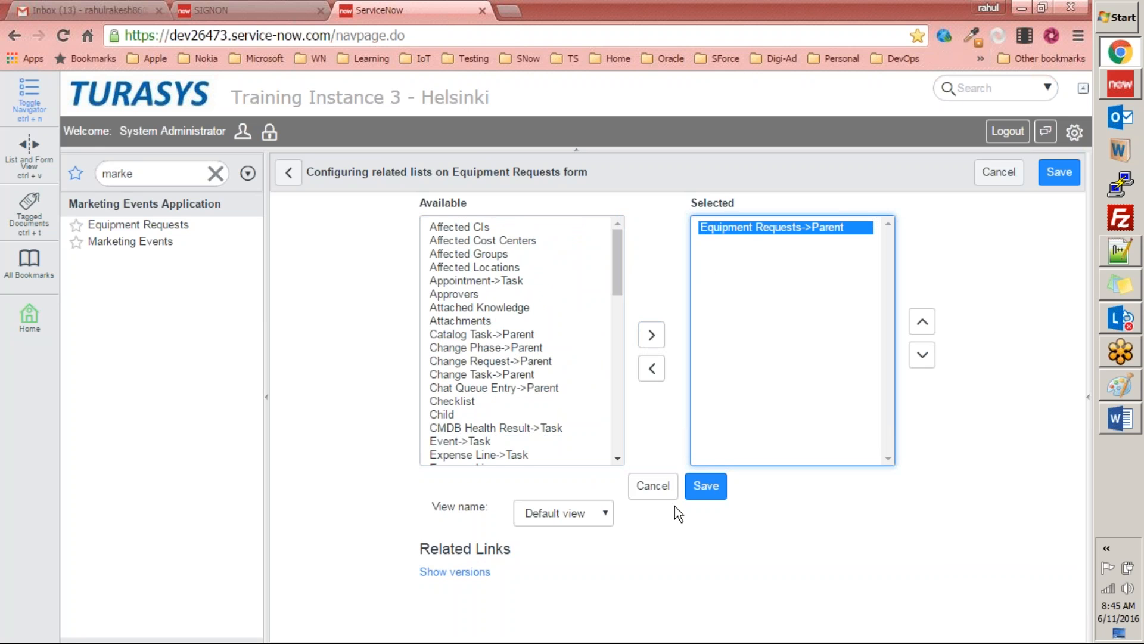
click(708, 488)
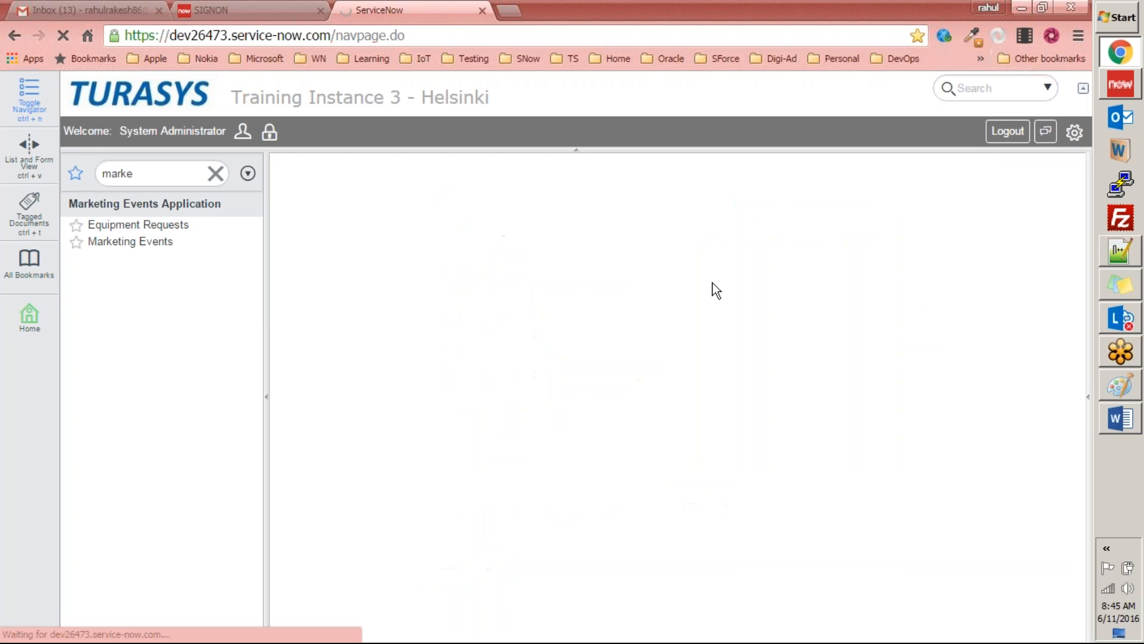
click(152, 228)
click(408, 267)
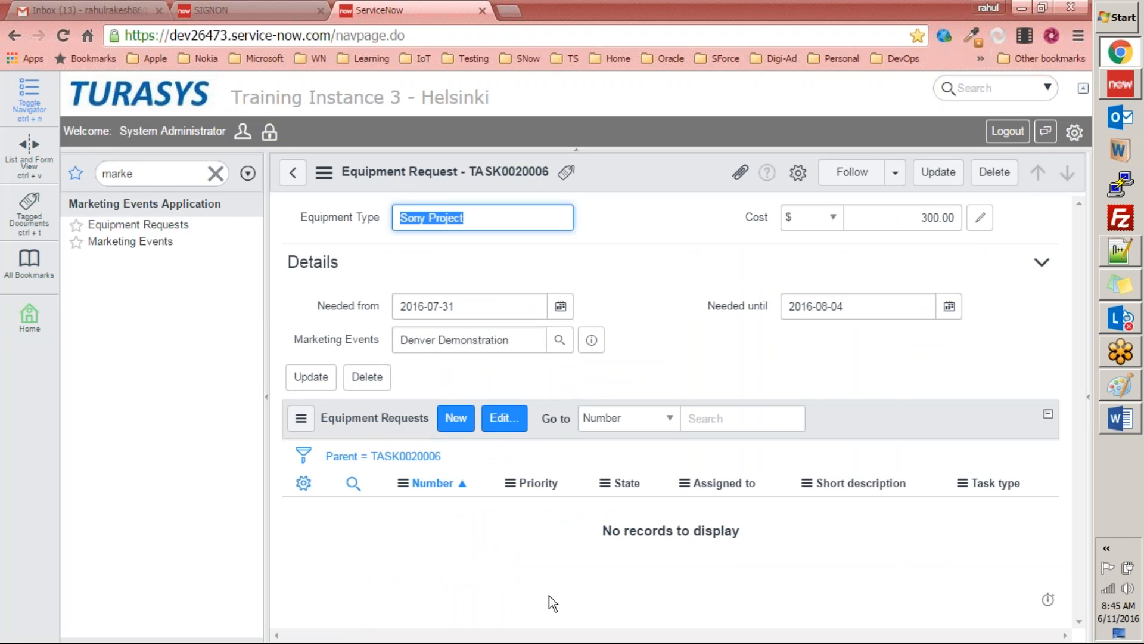
Step: Switch to the ServiceNow Exercises document in Word, reread task 6 on the Attachment related list, and return to ServiceNow in the browser
click(1110, 441)
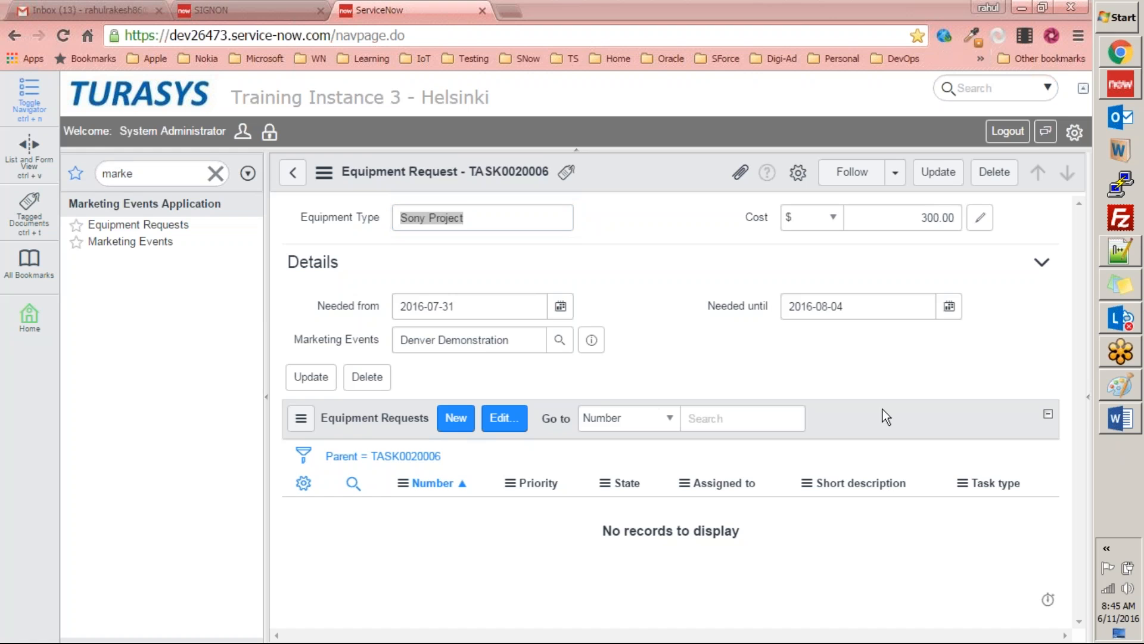
click(1121, 419)
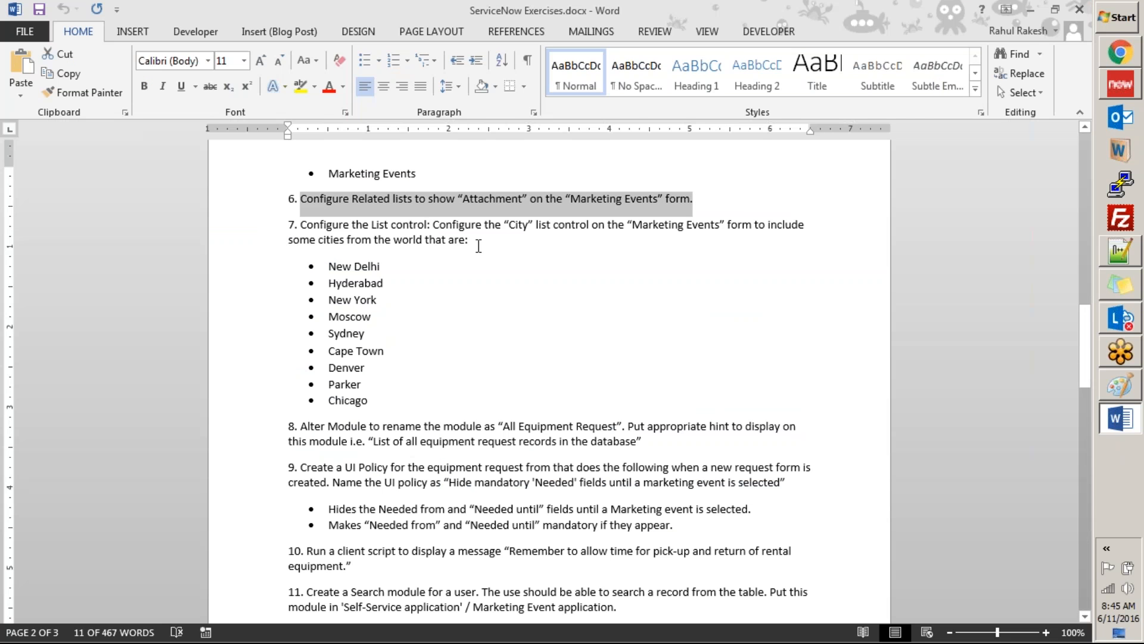
click(498, 198)
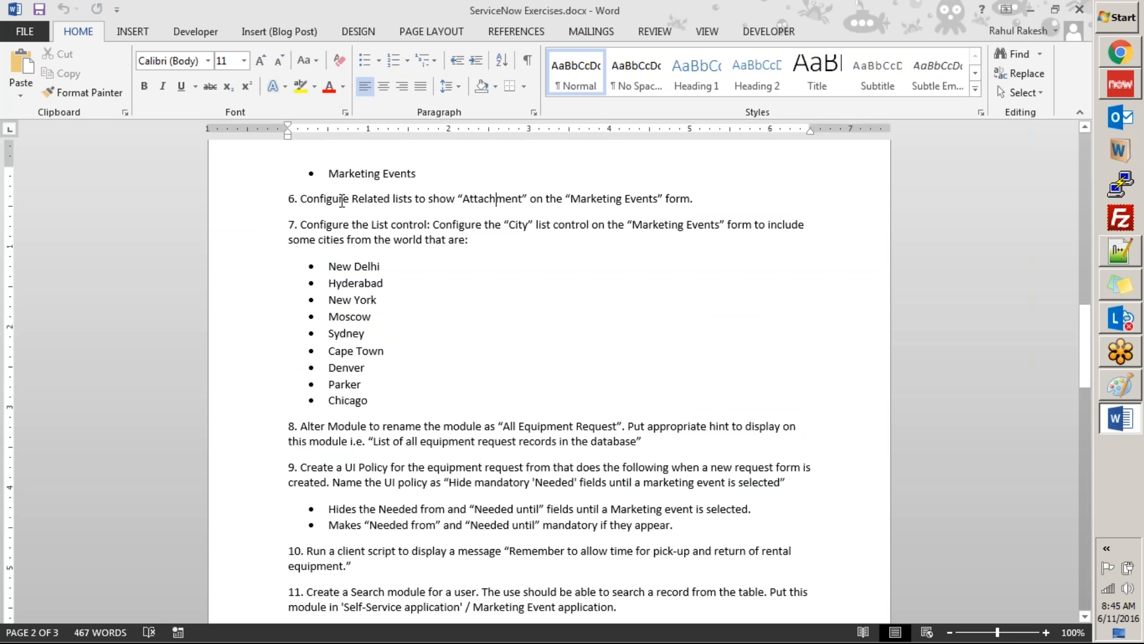
click(395, 200)
click(538, 200)
drag(698, 199, 557, 200)
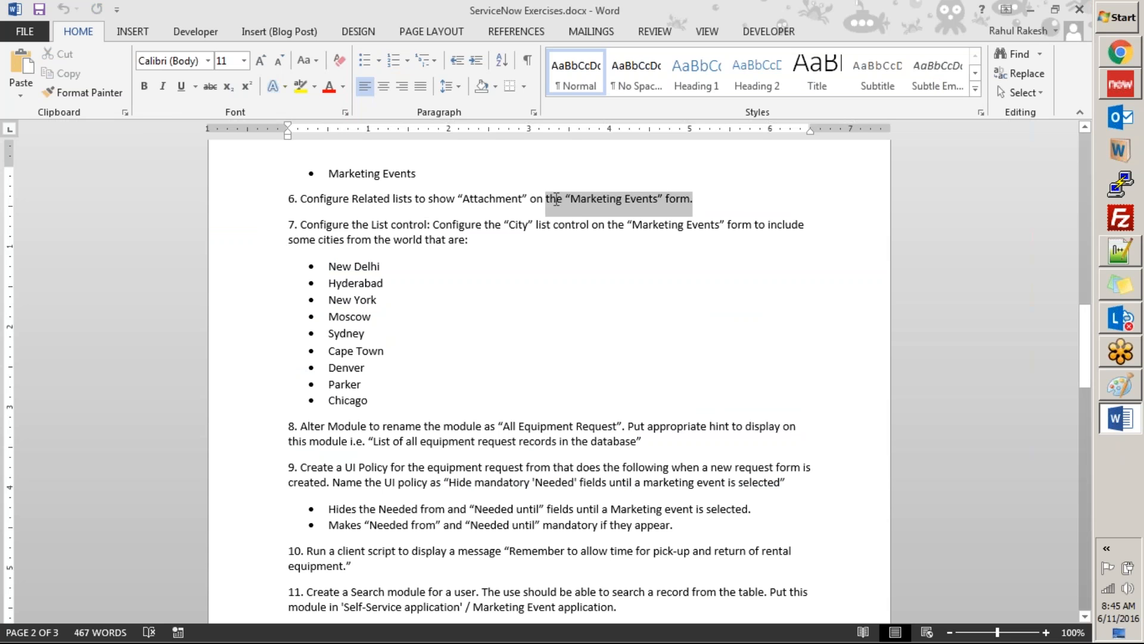
key(ctrl+c)
key(alt+Tab)
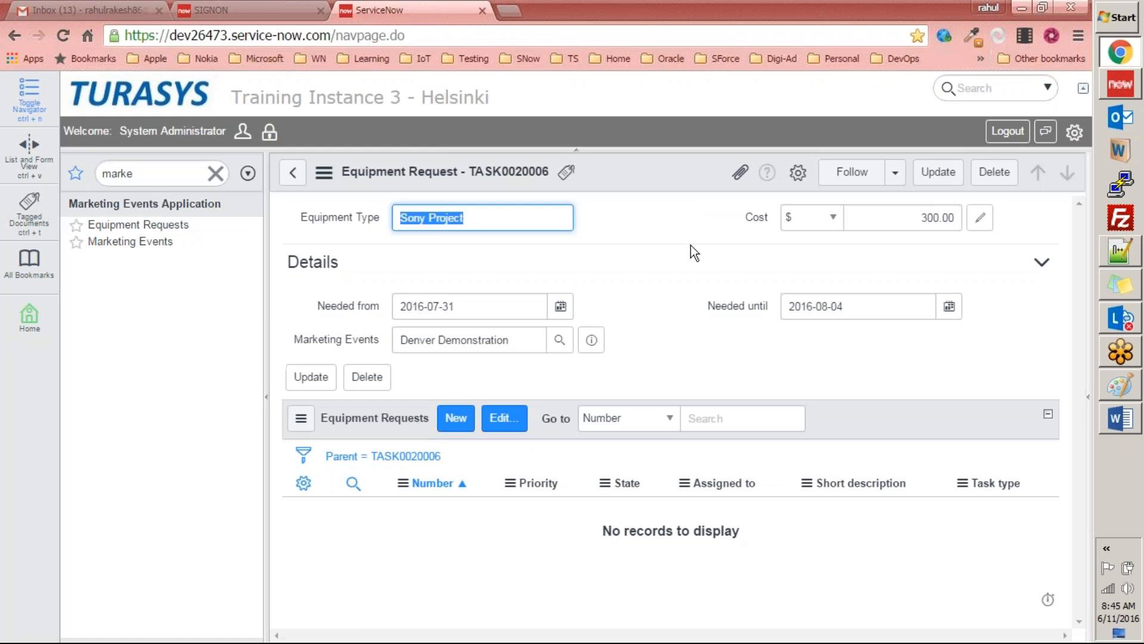
Step: Open the Denver Demonstration event from the Marketing Events list and bring up its form's related lists configuration
click(131, 241)
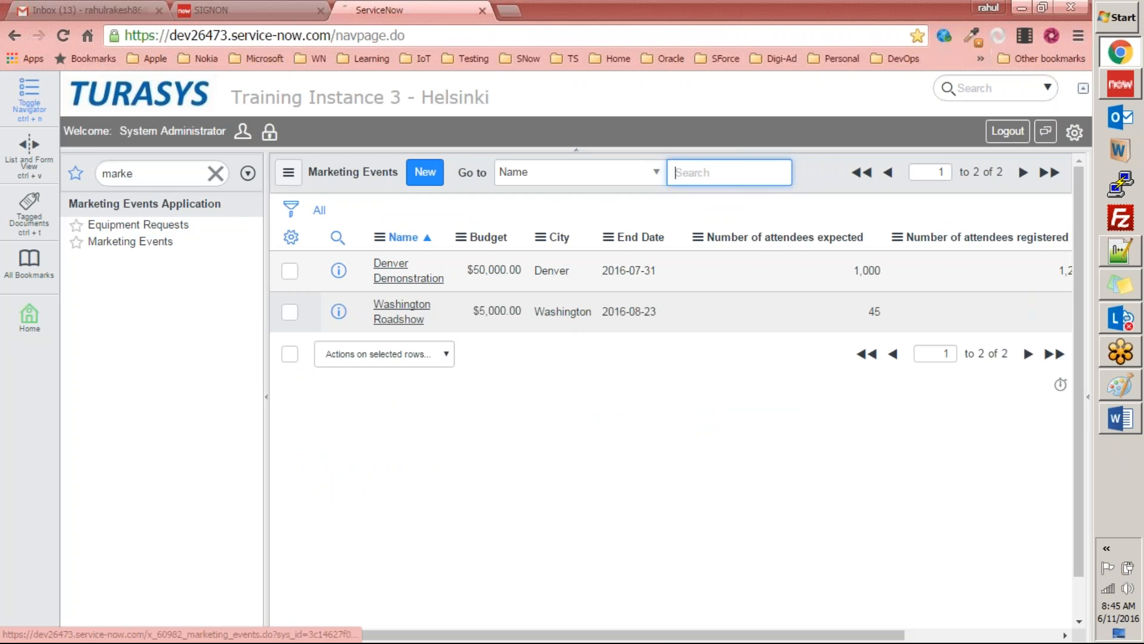
click(409, 270)
right_click(699, 177)
mouse_move(749, 255)
click(885, 299)
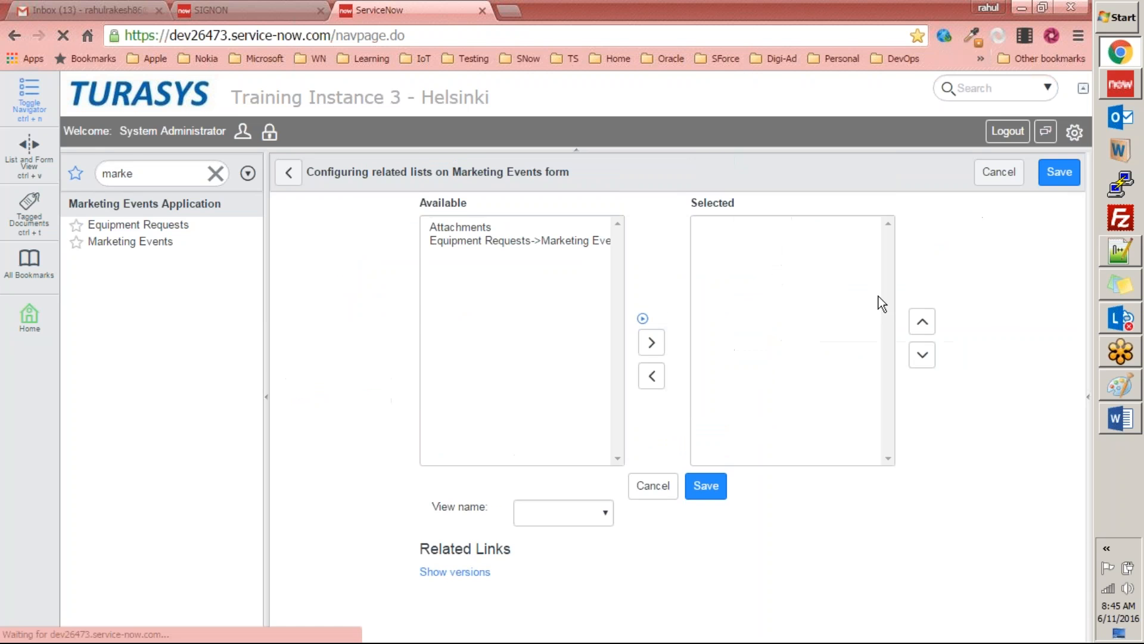
Step: Add Attachments and Equipment Requests->Marketing Events as related lists on the Marketing Events form and save the configuration
double_click(445, 228)
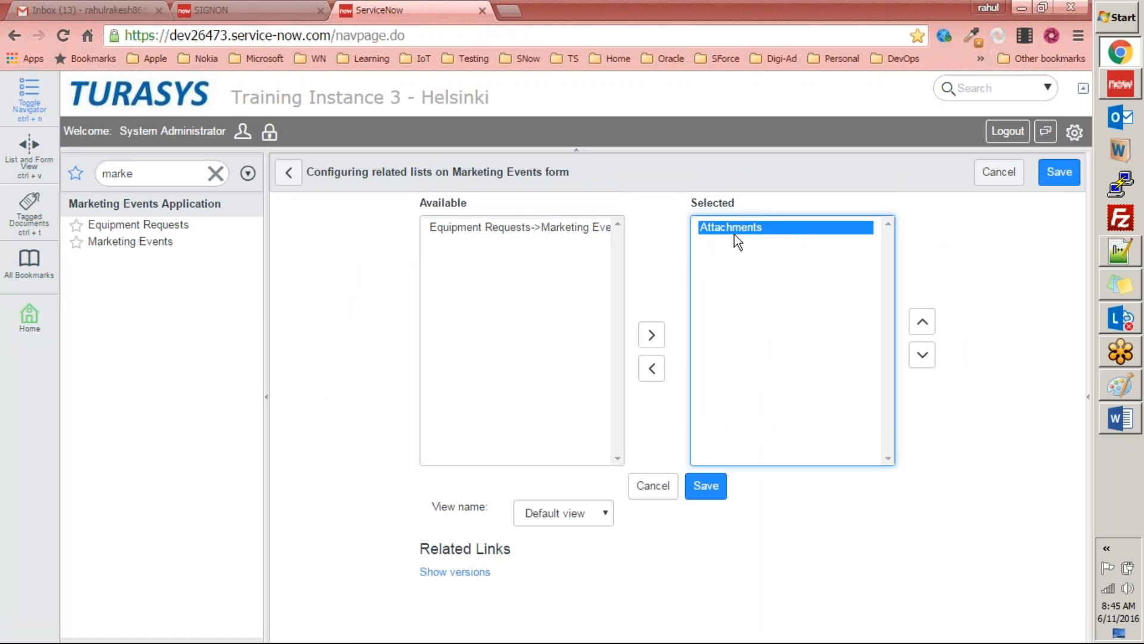
click(510, 228)
double_click(515, 228)
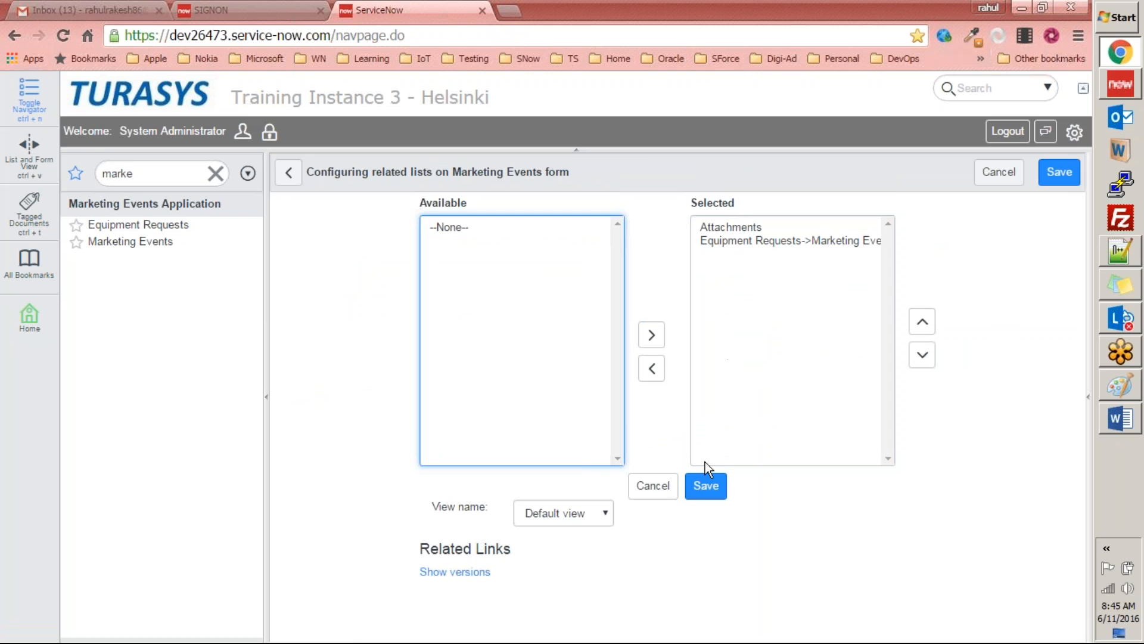
click(705, 494)
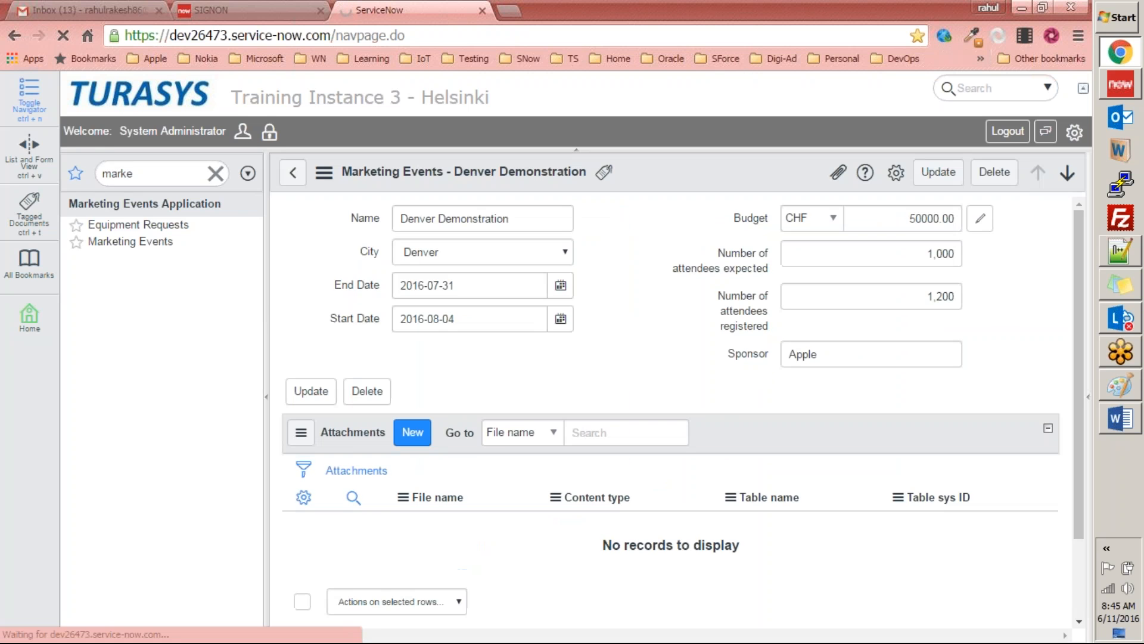
Step: Examine the Attachments and Equipment Requests related lists beneath the Denver Demonstration event's fields
scroll(644, 349, down, 3)
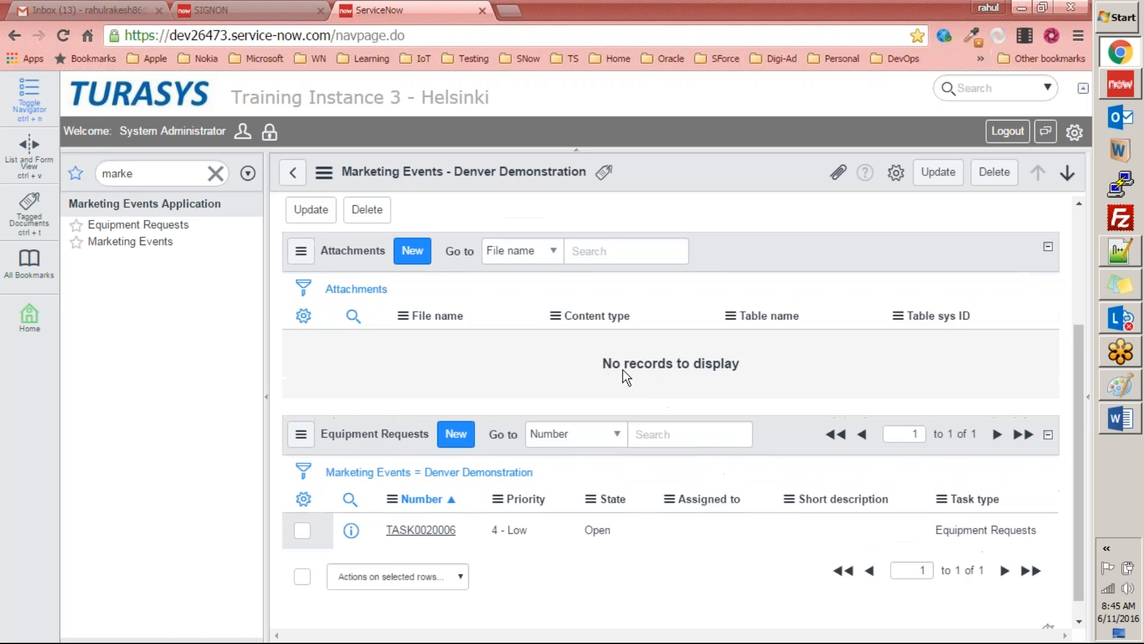
scroll(485, 241, down, 3)
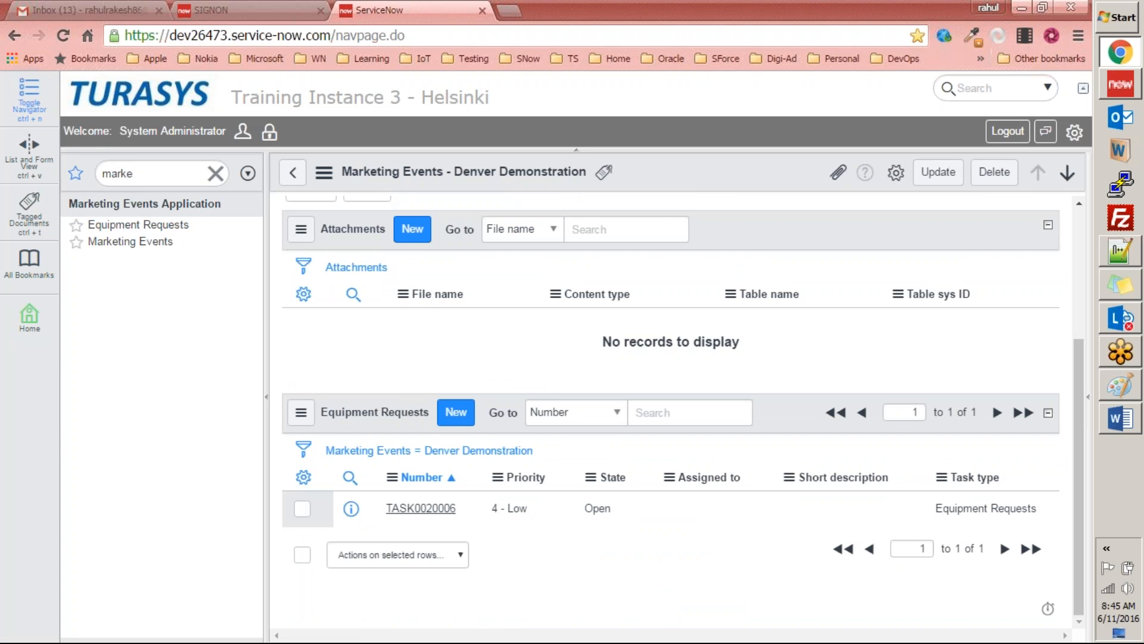
scroll(513, 284, up, 3)
scroll(511, 444, down, 3)
scroll(572, 292, up, 3)
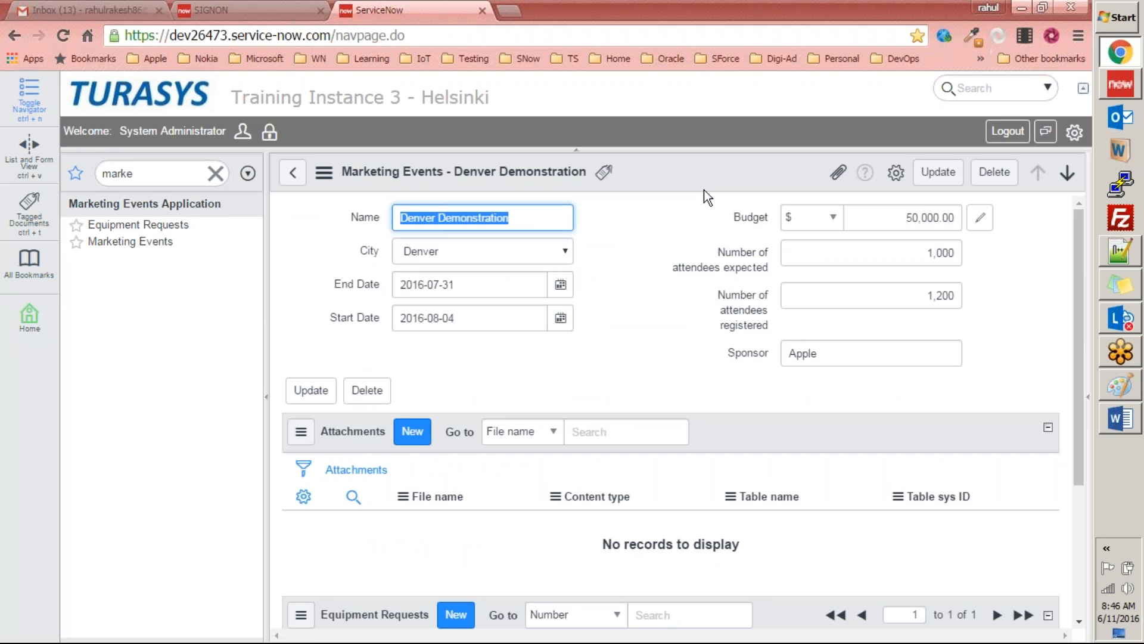
scroll(670, 506, down, 3)
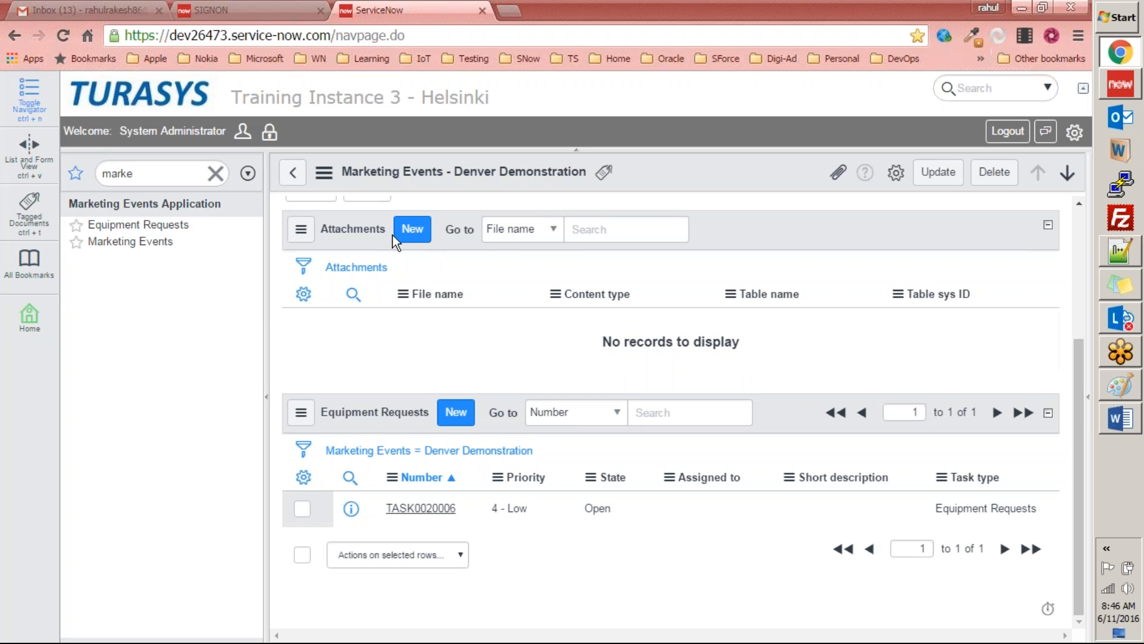
Step: Attach mobility_testing_lab.pdf to the Denver Demonstration event through its Attachments related list and inspect the new record's table sys ID
click(412, 234)
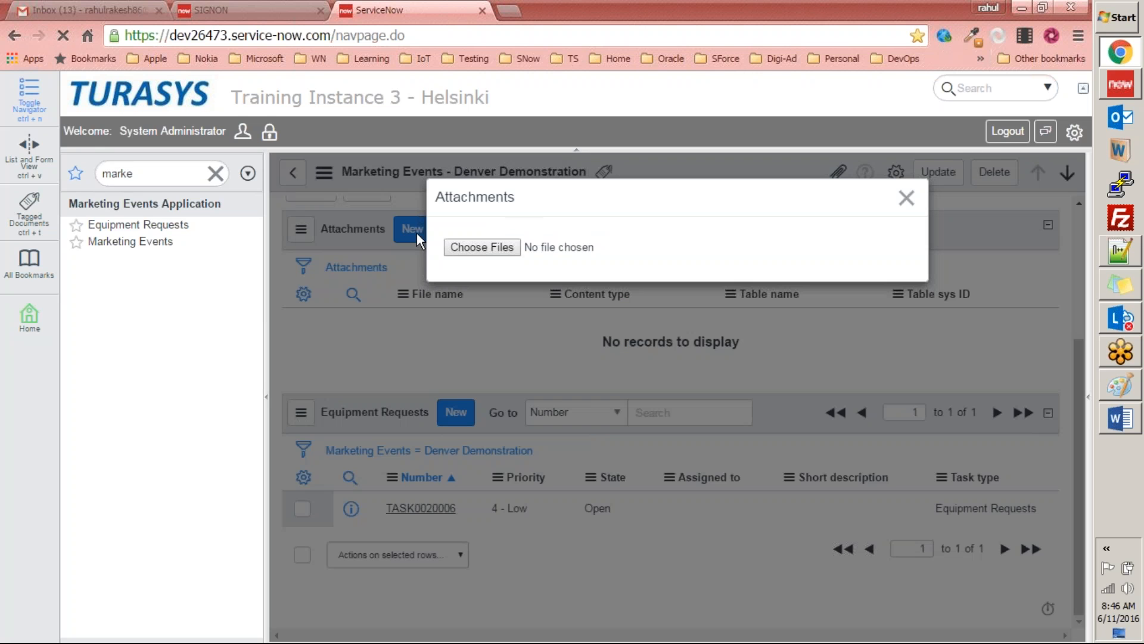
click(487, 251)
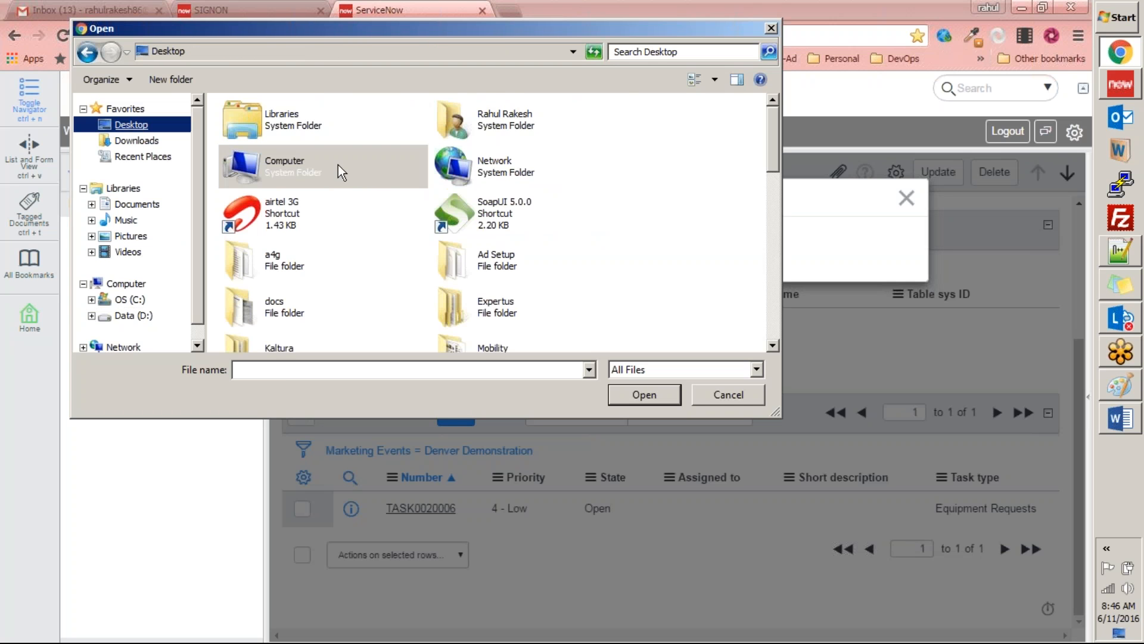
click(275, 250)
scroll(460, 237, down, 5)
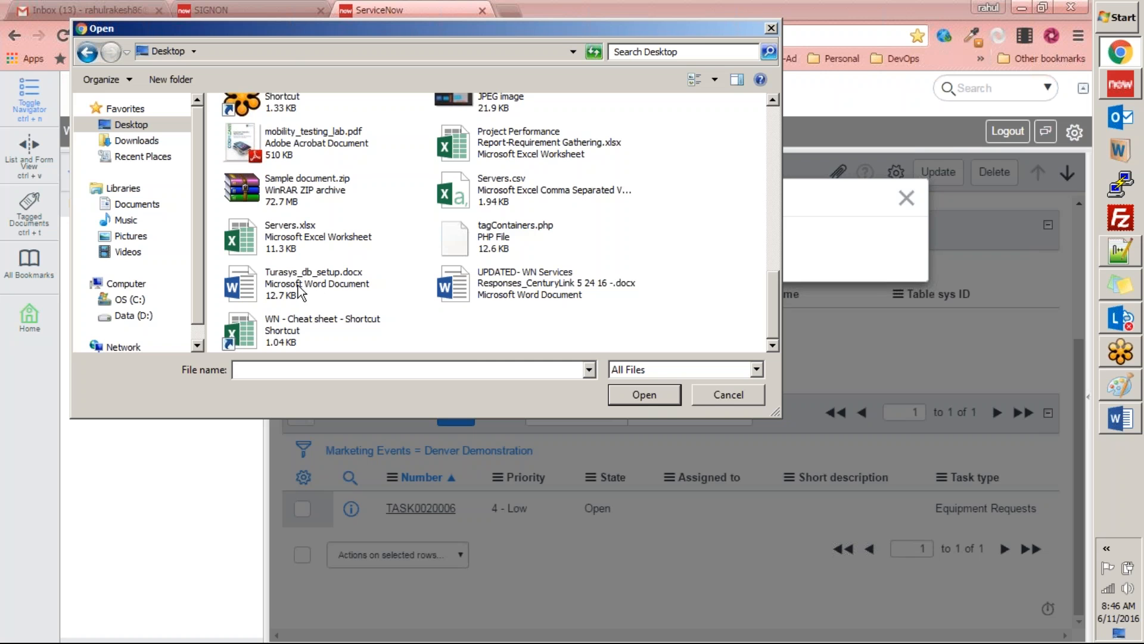
click(508, 189)
scroll(368, 191, up, 2)
click(306, 246)
click(645, 394)
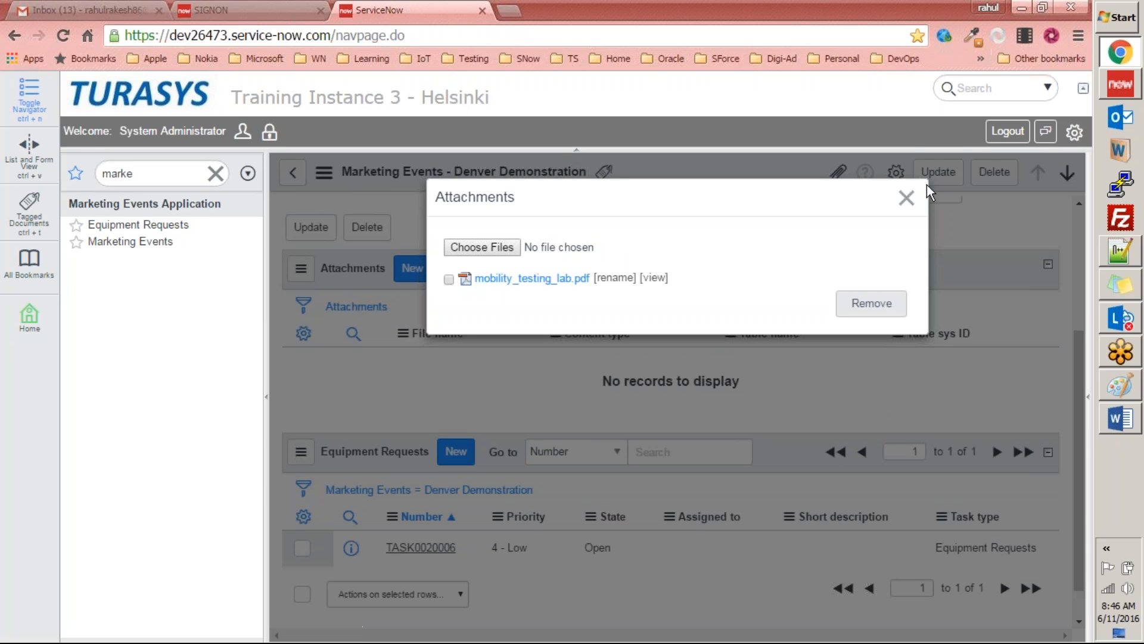
click(907, 198)
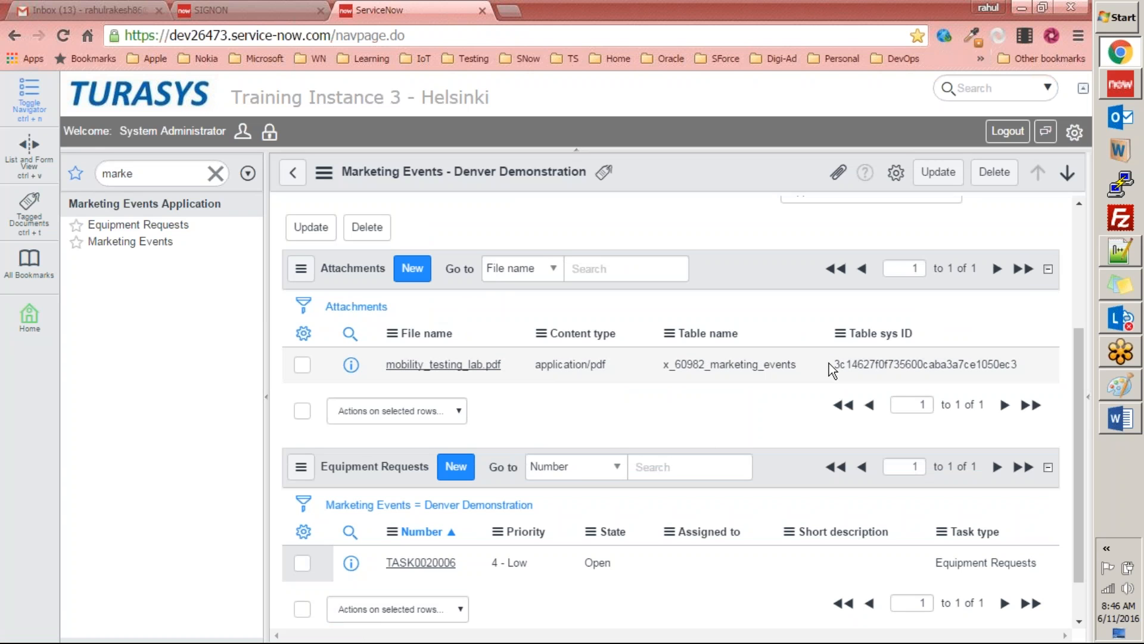
drag(833, 365, 1020, 358)
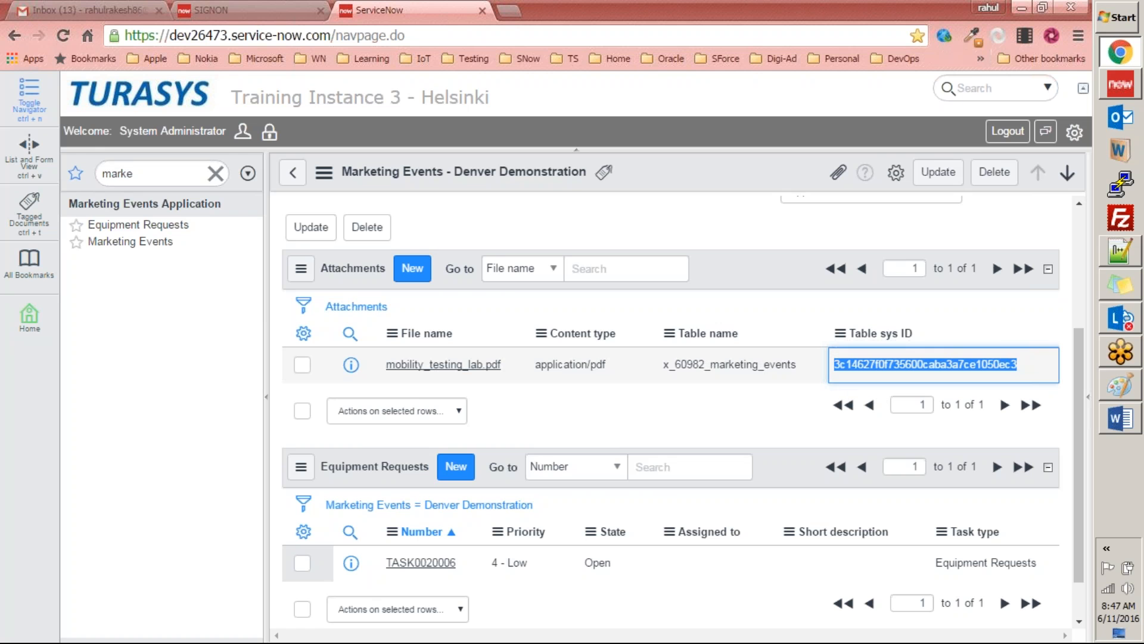
Step: Switch to the ServiceNow Exercises document in Word and read task 7 on the City list control and task 8 on altering the module
click(1121, 419)
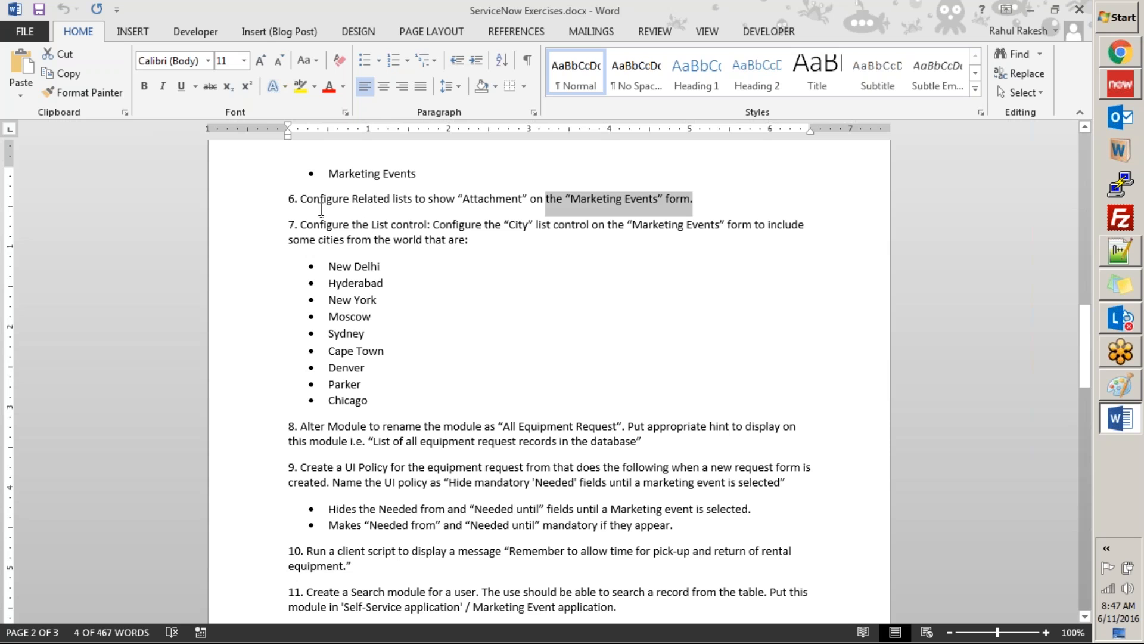
click(701, 198)
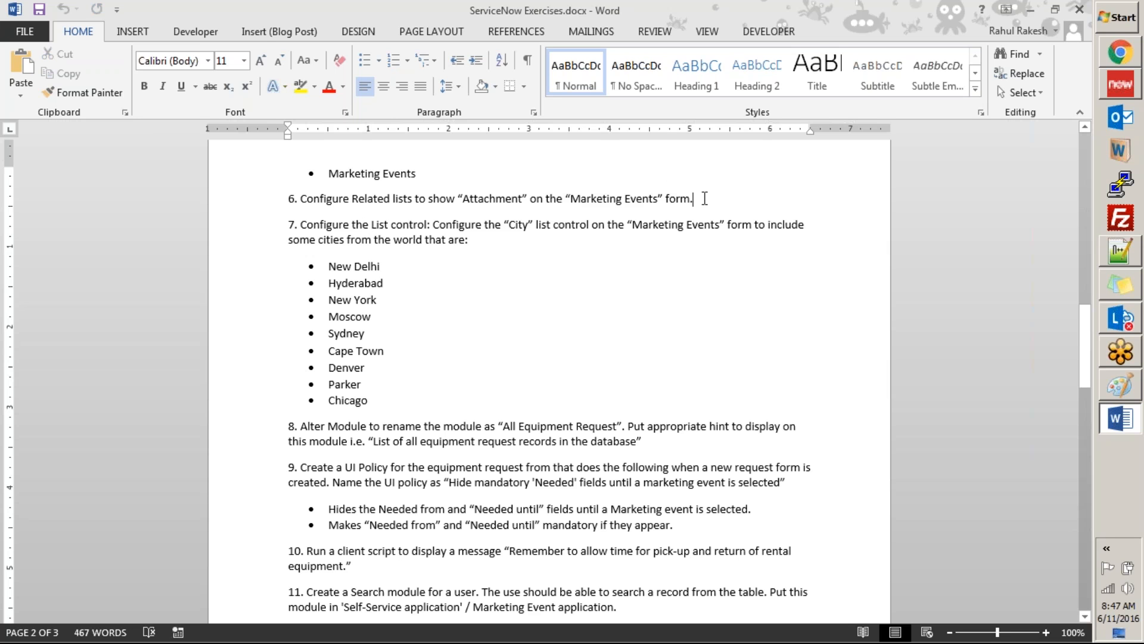
drag(284, 227, 386, 399)
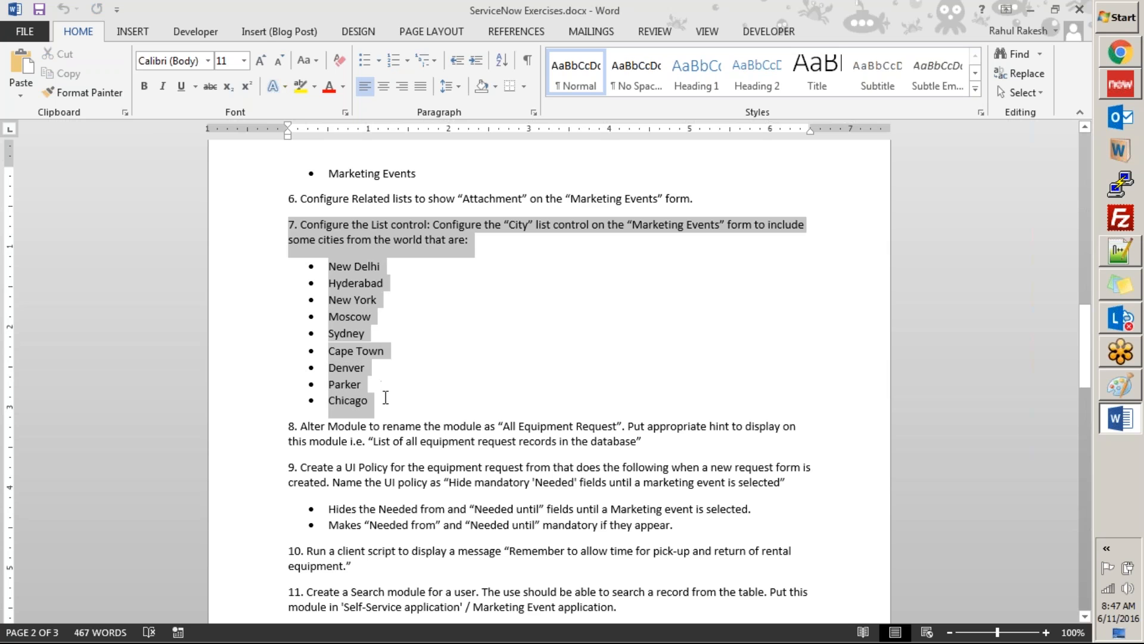
click(467, 281)
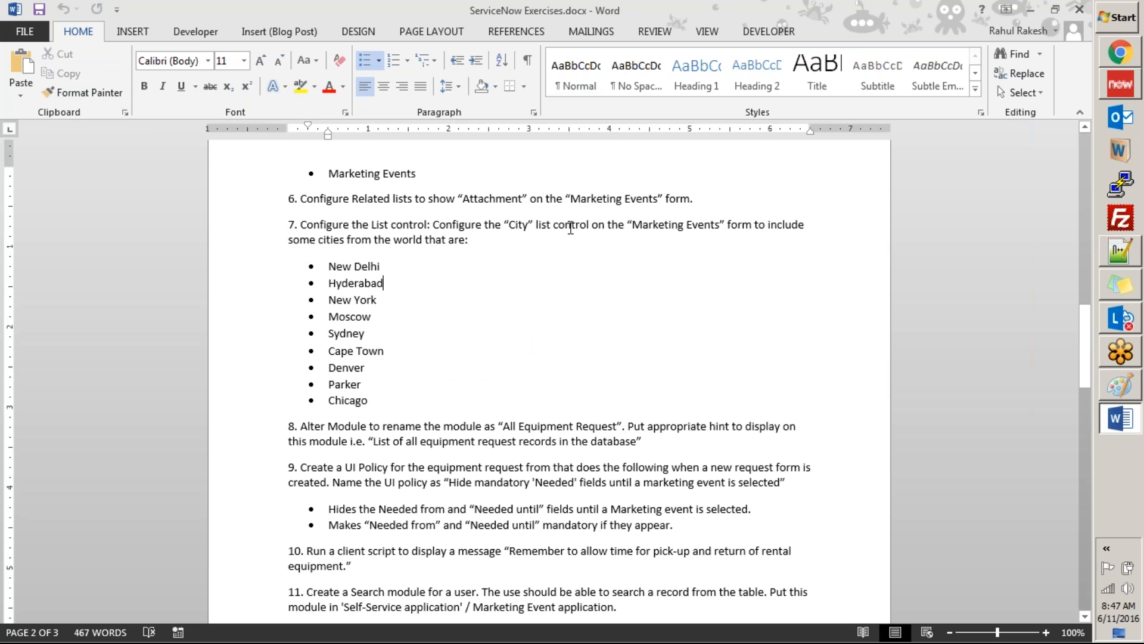
drag(583, 225, 390, 225)
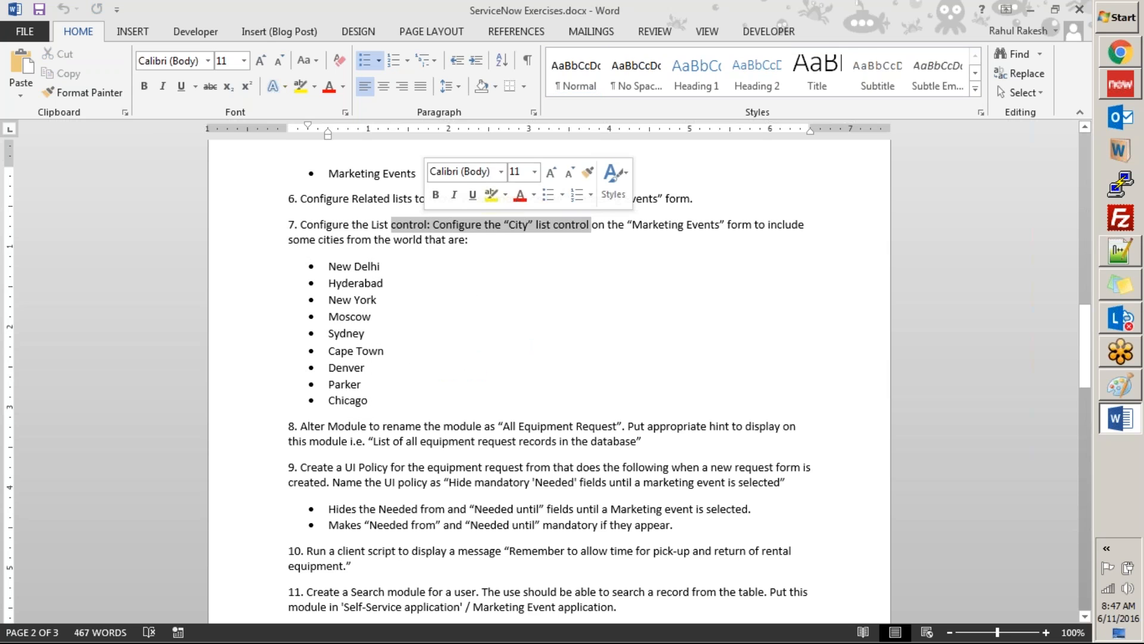
click(369, 398)
drag(369, 398, 287, 225)
scroll(434, 352, down, 3)
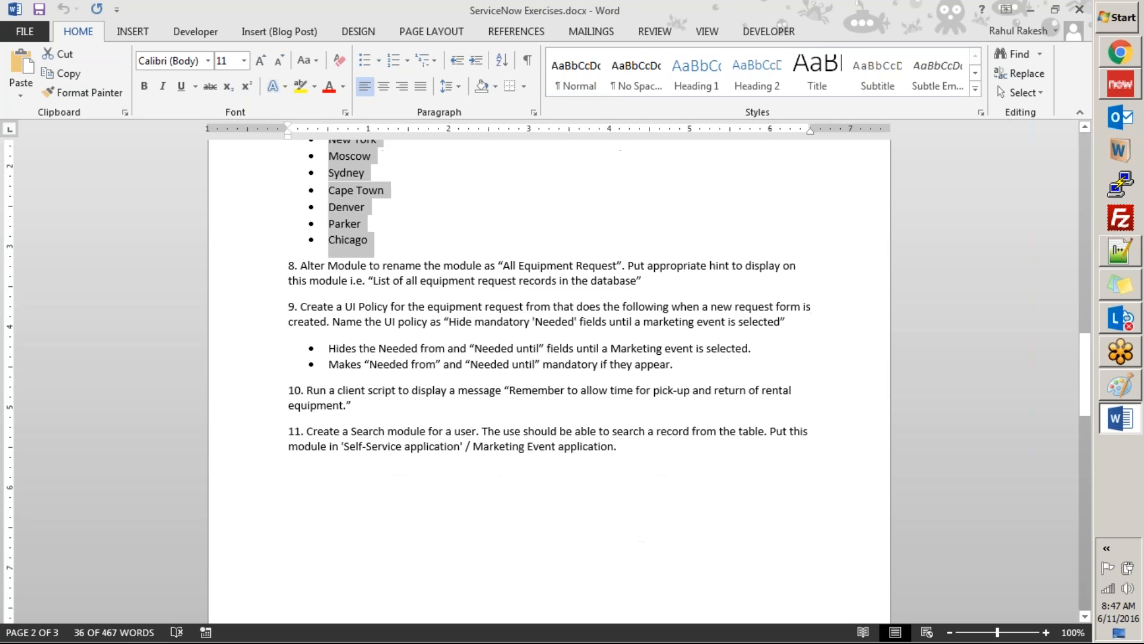
scroll(431, 346, up, 1)
click(310, 305)
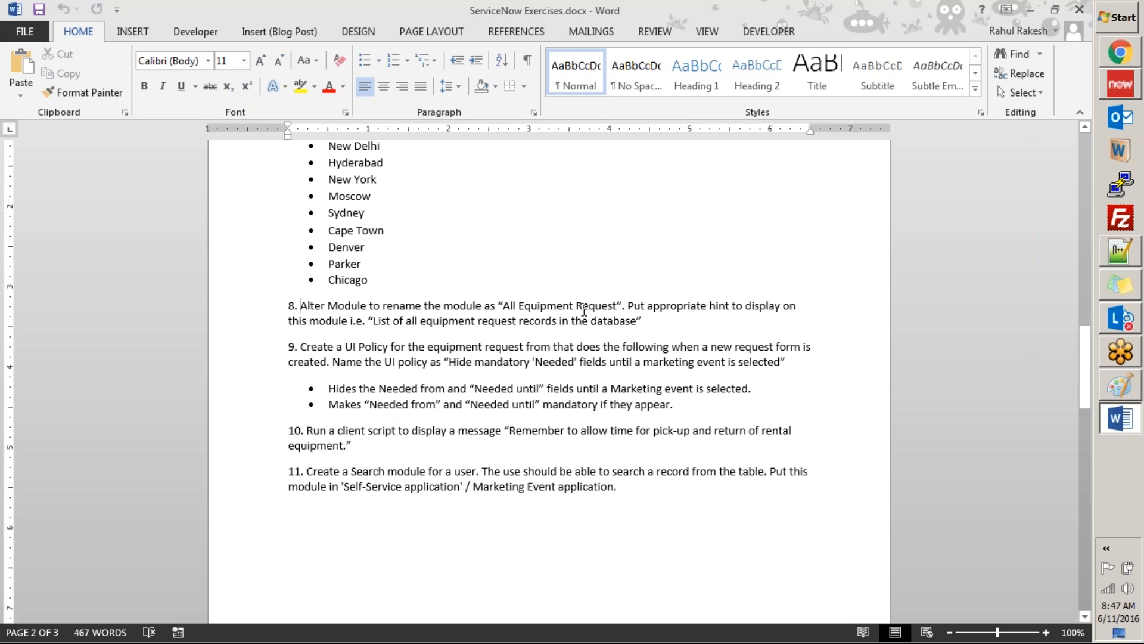
Step: In ServiceNow, rename the Equipment Requests module to "All Equipment Requests", save it, and filter the reloaded navigator by "marke"
key(alt+Tab)
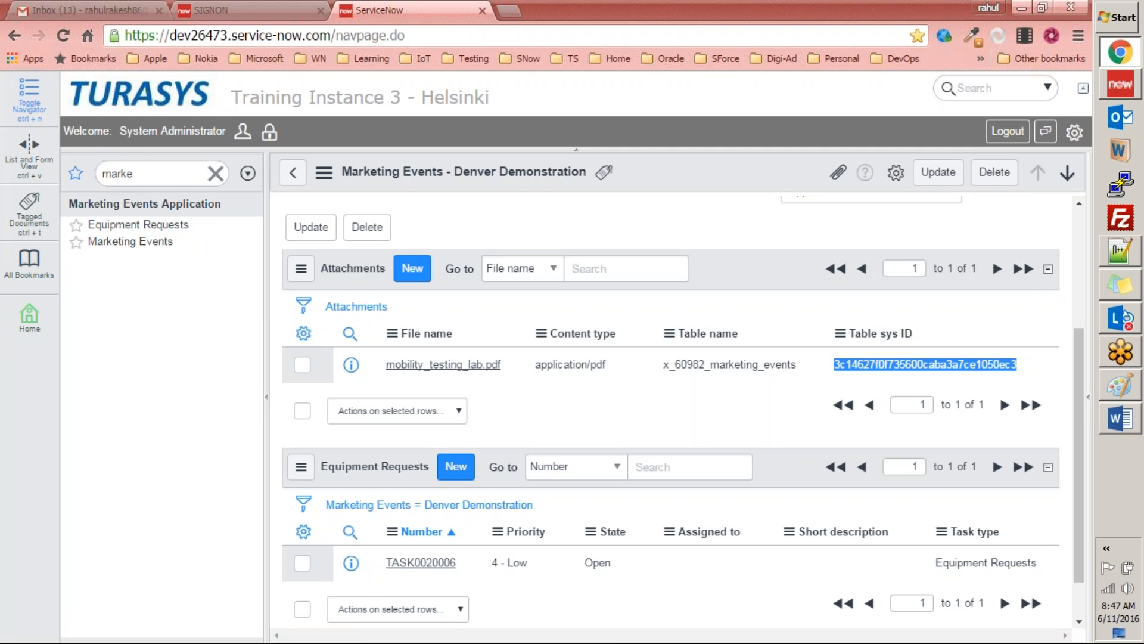
right_click(82, 226)
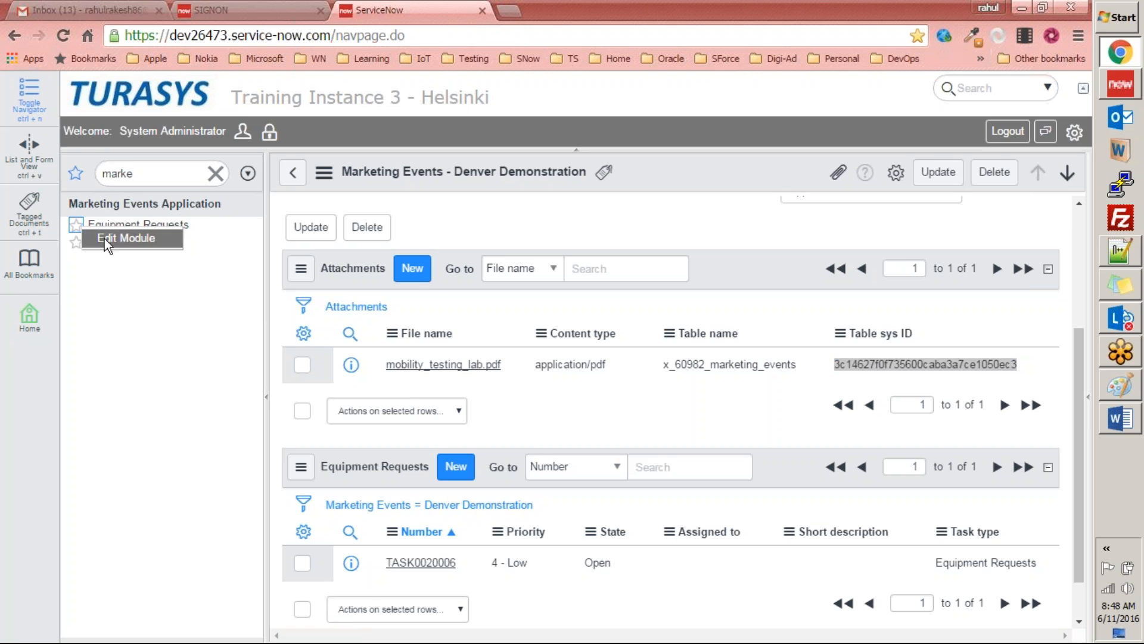
click(105, 239)
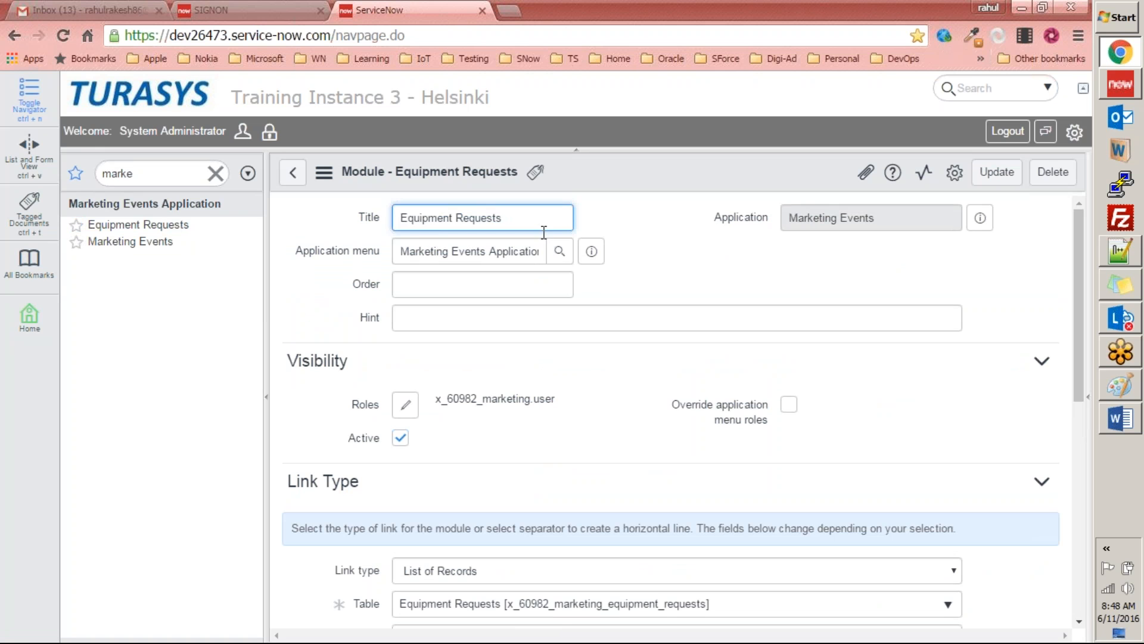
text(All)
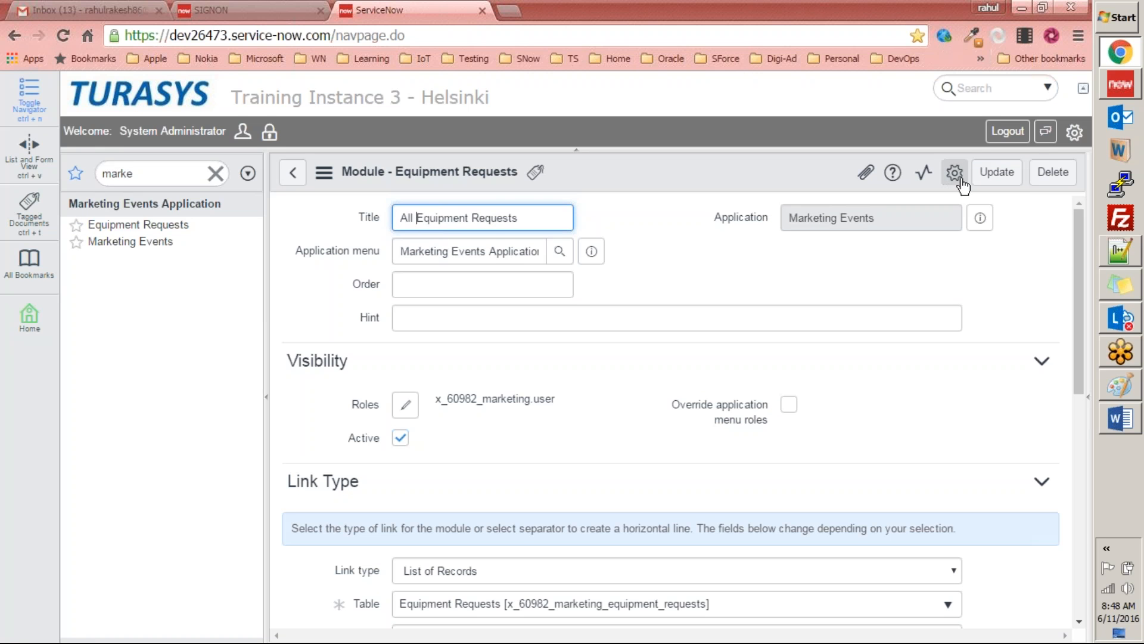
right_click(774, 175)
click(790, 184)
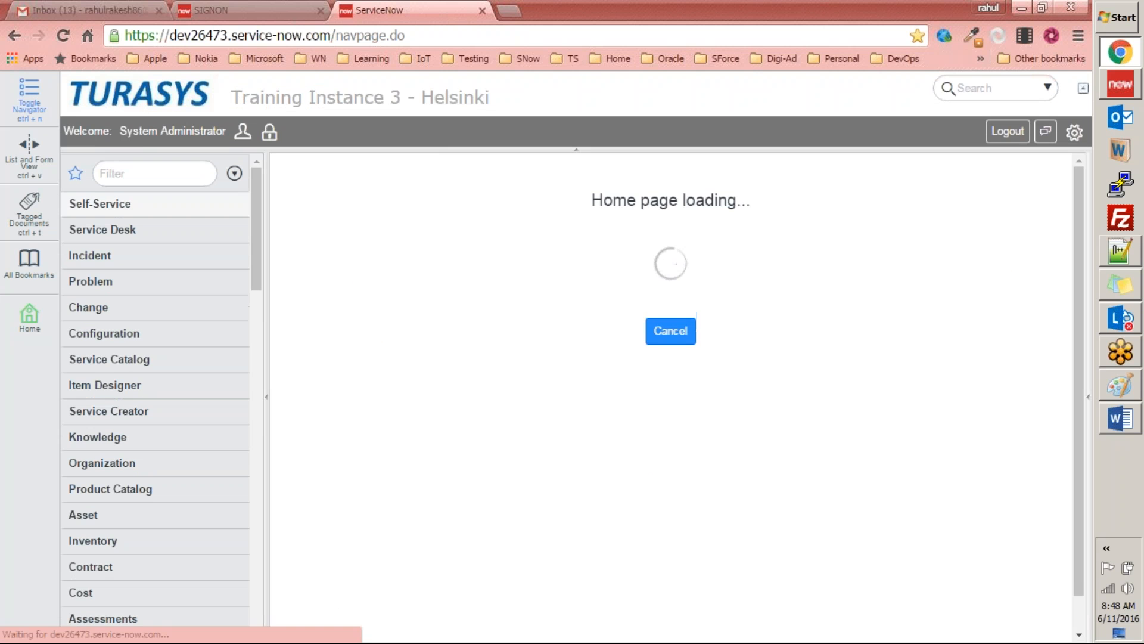
click(141, 173)
text(marke)
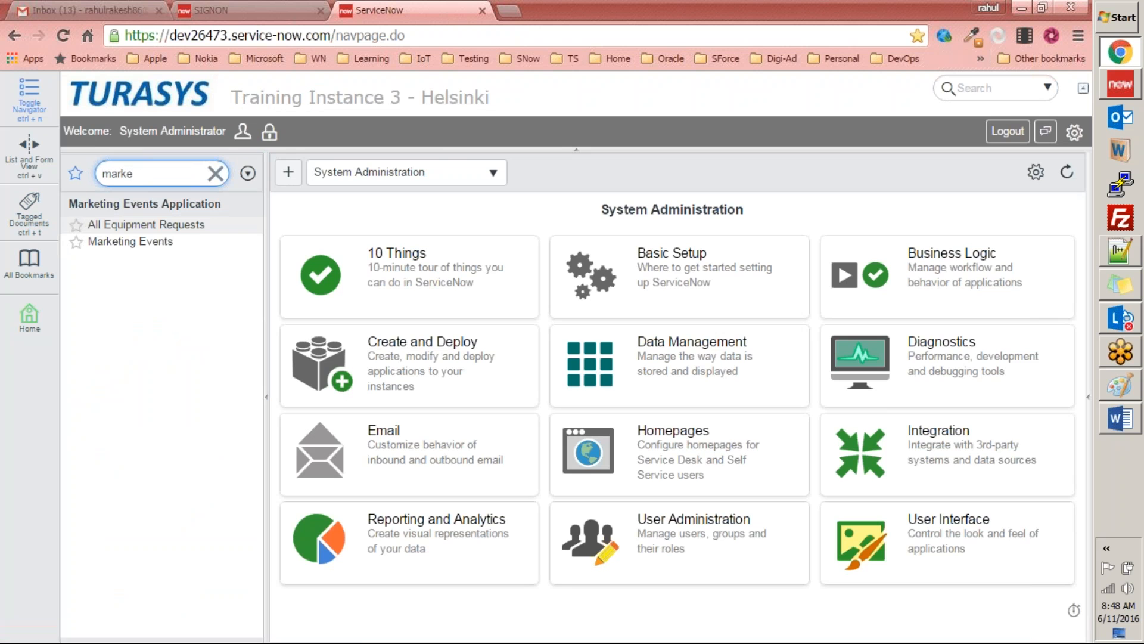
Step: Copy the hint text "List of all equipment request records in the database" from task 8 in Word and return to ServiceNow
key(alt+Tab)
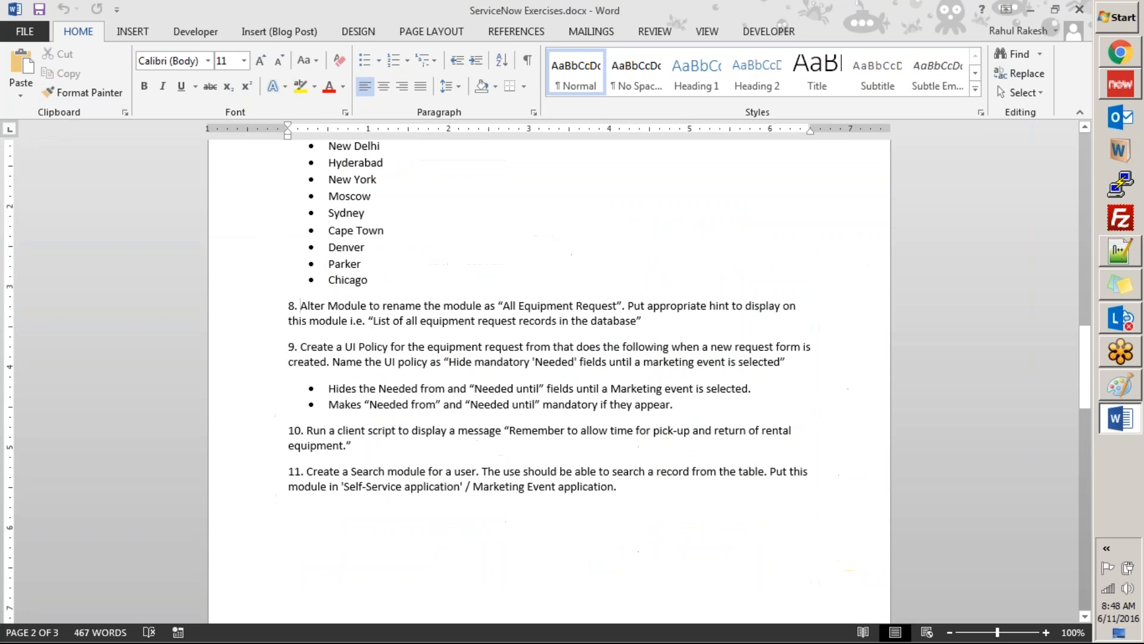
drag(647, 320, 444, 310)
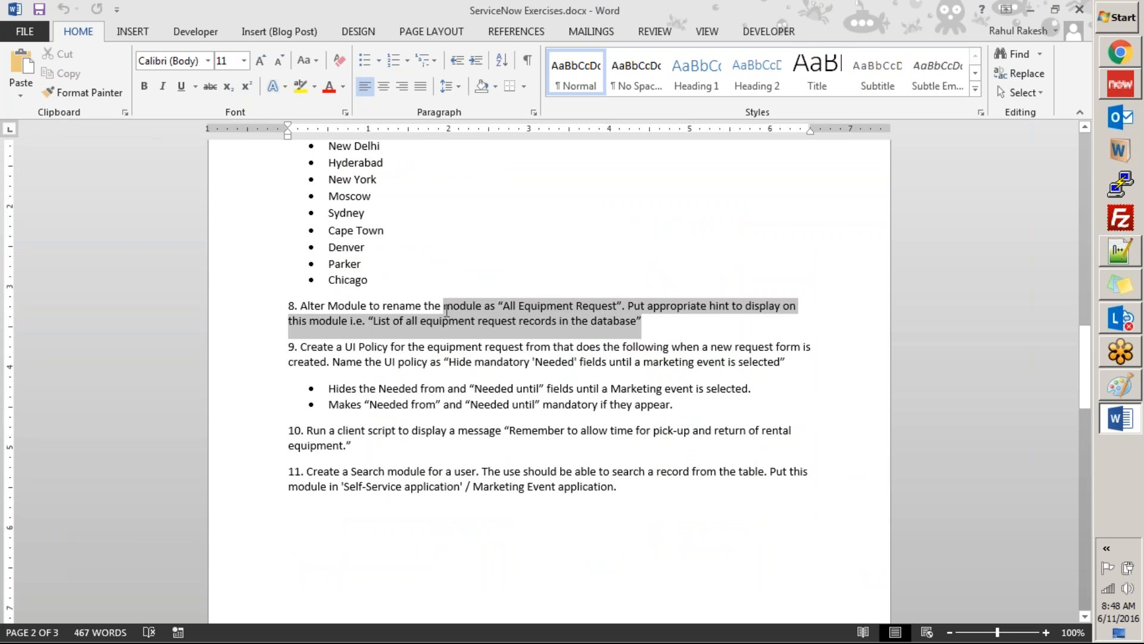
click(484, 361)
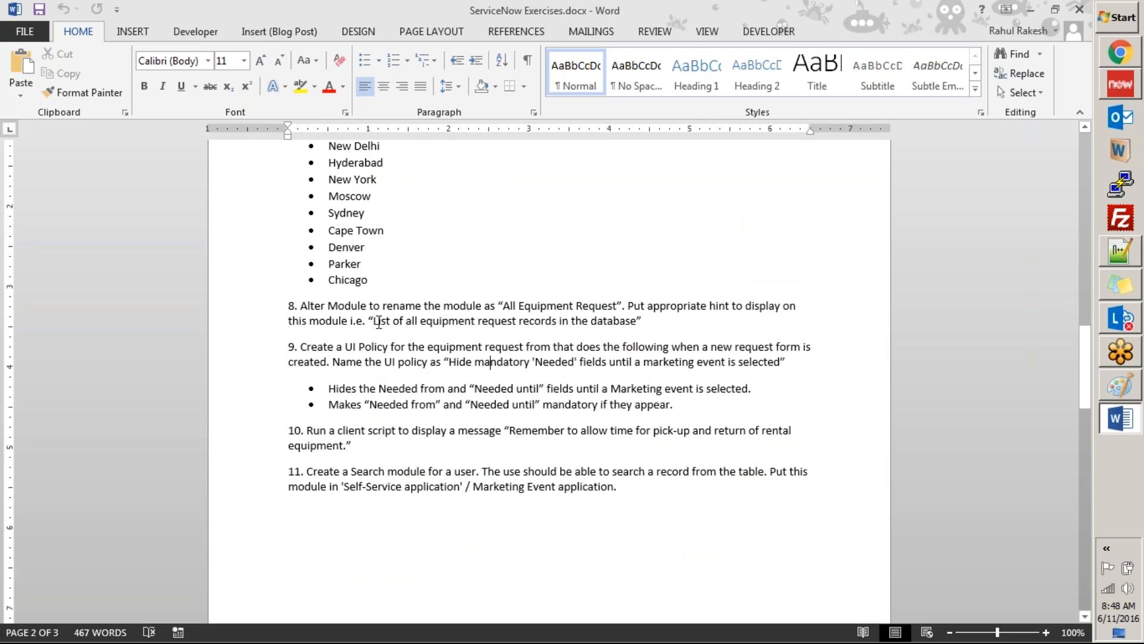
drag(374, 323, 635, 321)
key(ctrl+c)
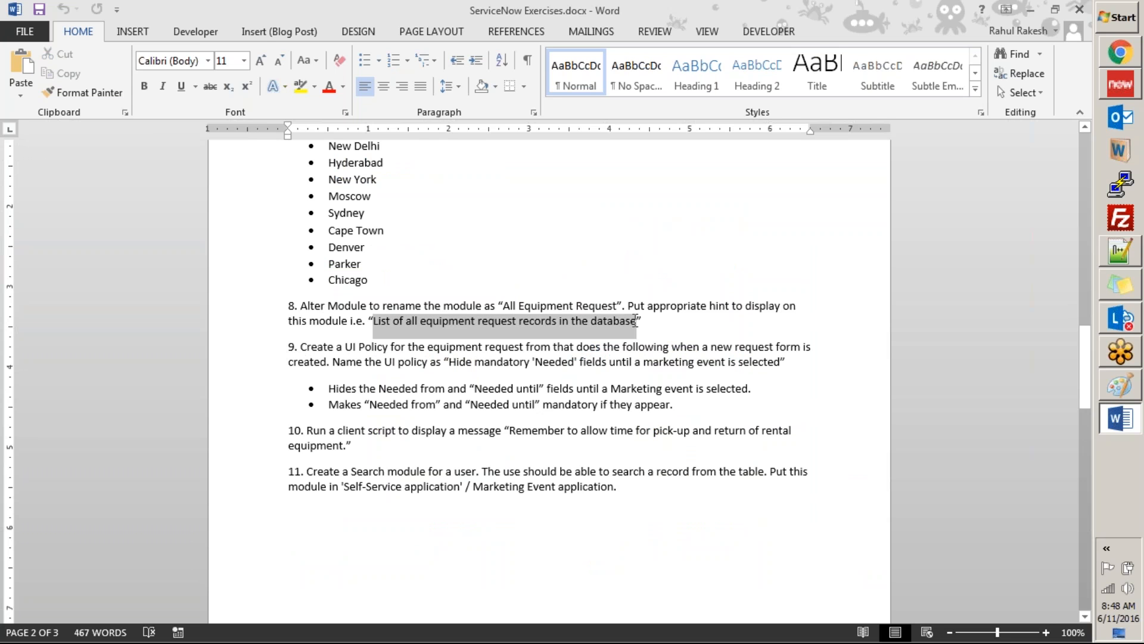
key(alt+Tab)
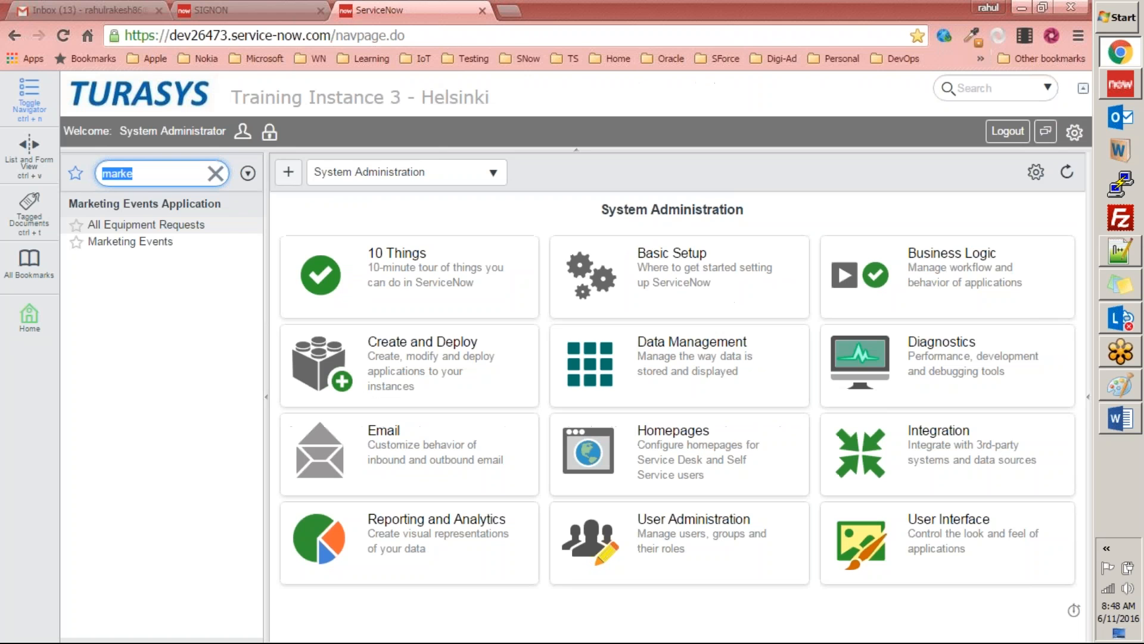
Step: Clear the navigator filter and look through the modules of the Change application
click(214, 174)
click(168, 175)
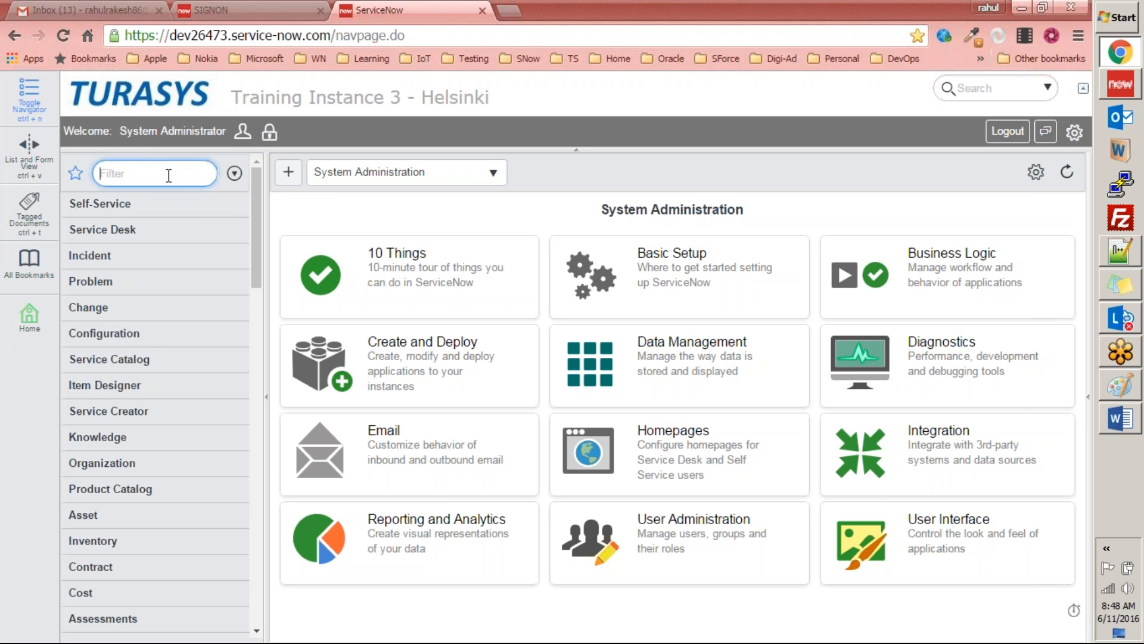
click(112, 261)
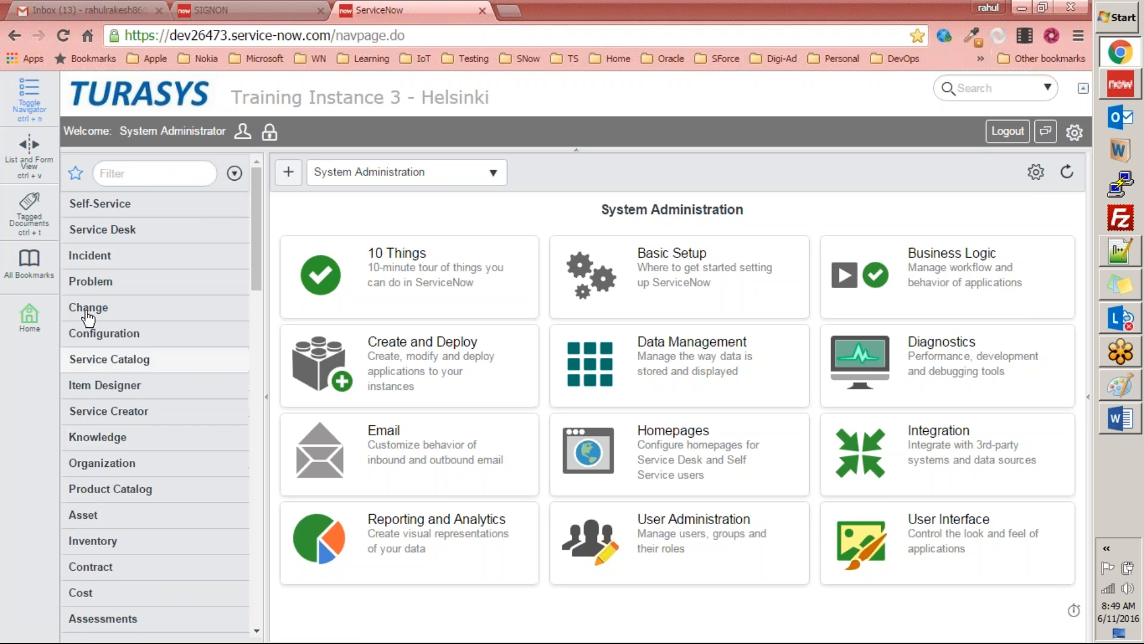
click(93, 305)
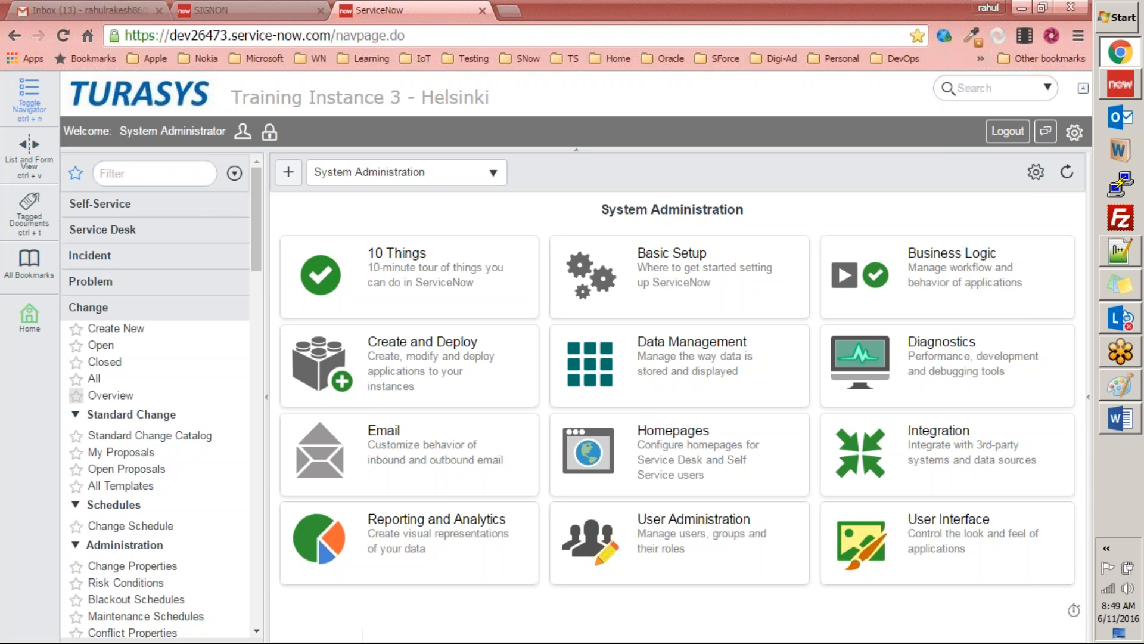
Step: Filter the navigator by "marke" and save the All Equipment Requests module with the hint "List of all equipment request records in the database"
click(161, 174)
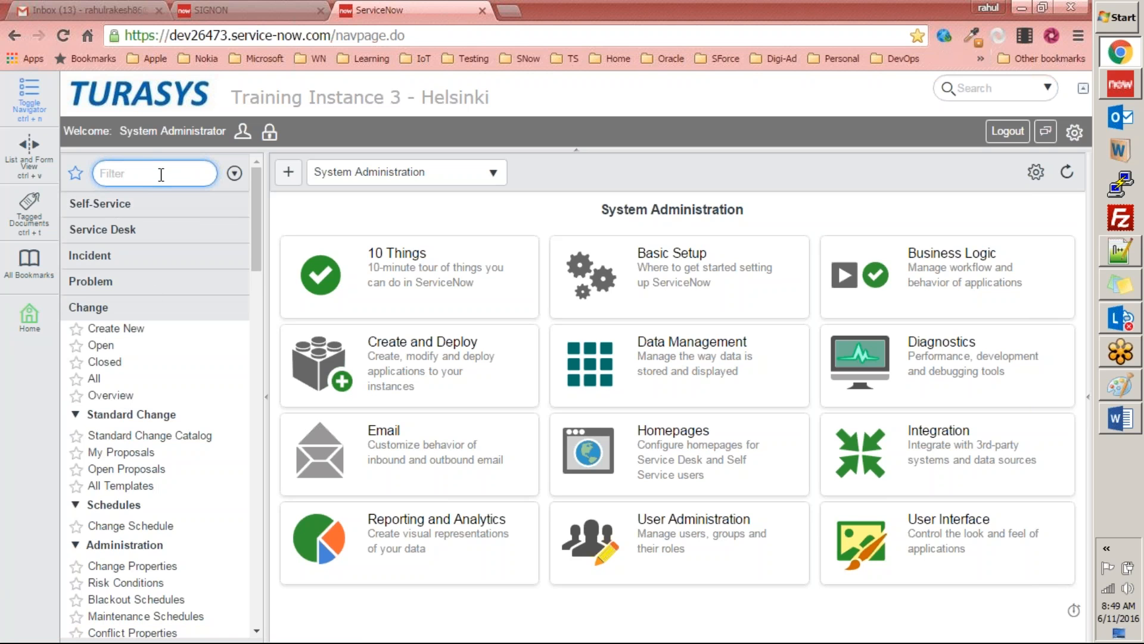
text(mark)
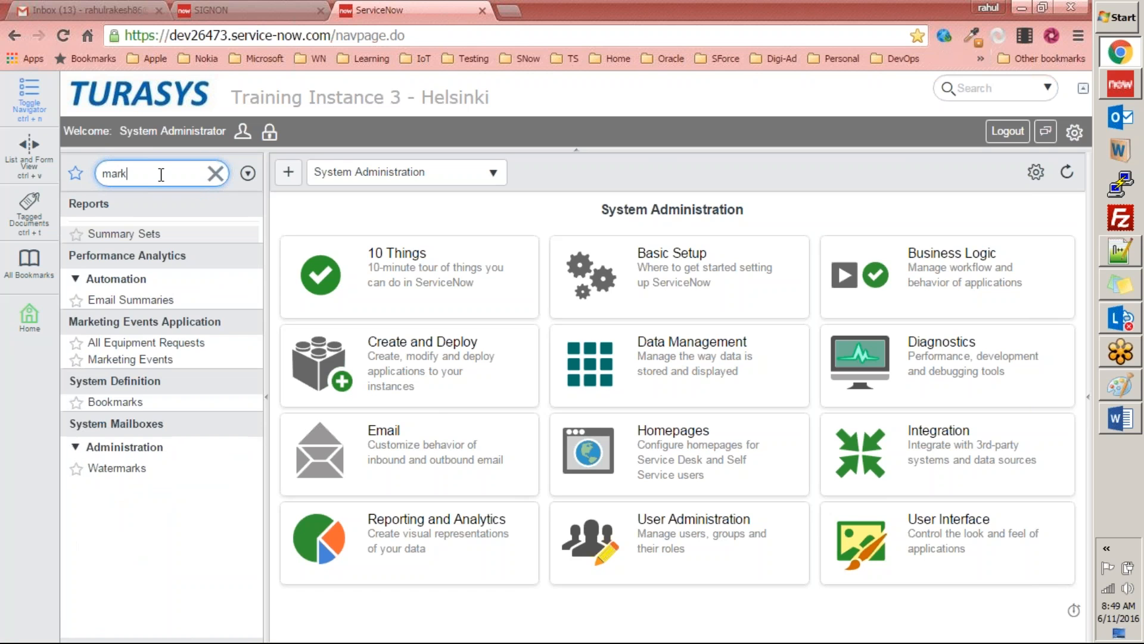
text(e)
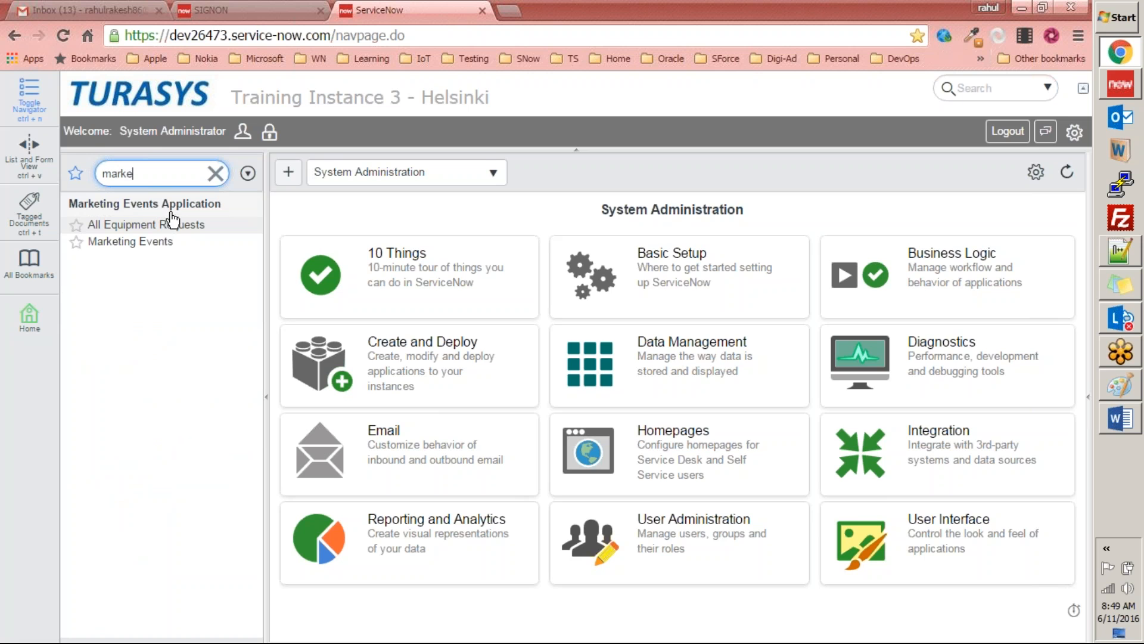
click(102, 230)
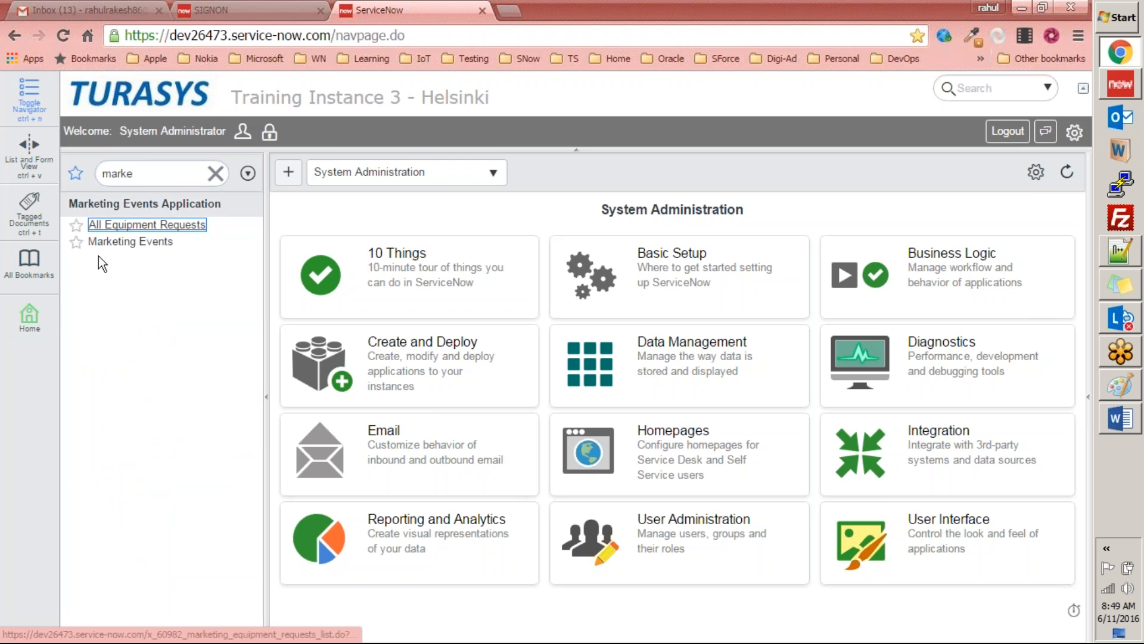
right_click(80, 228)
click(95, 237)
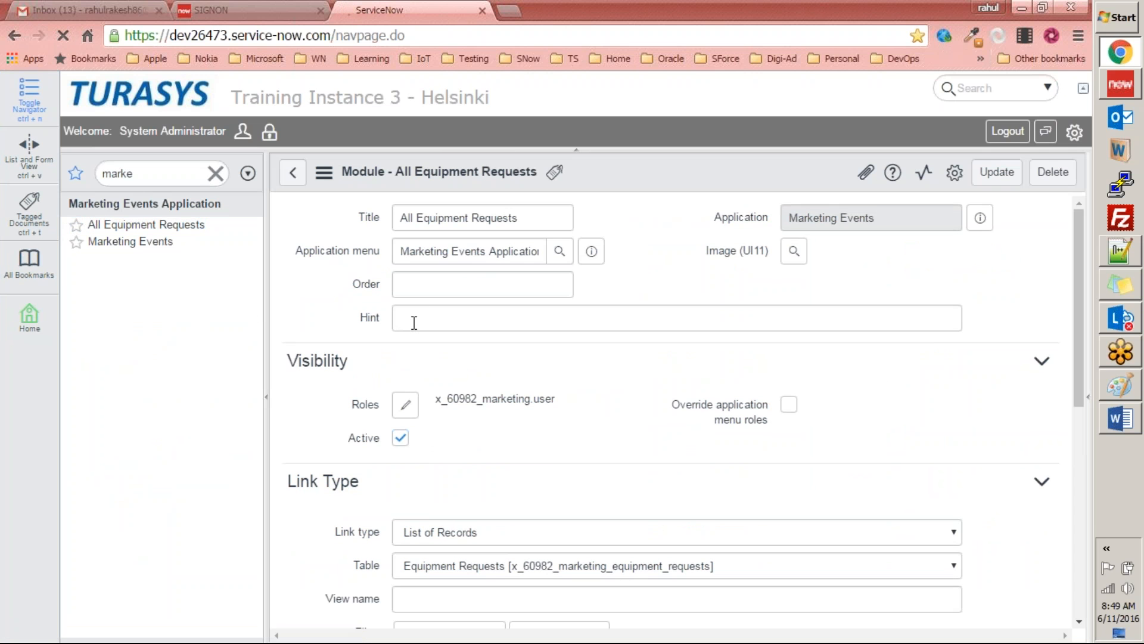
click(409, 323)
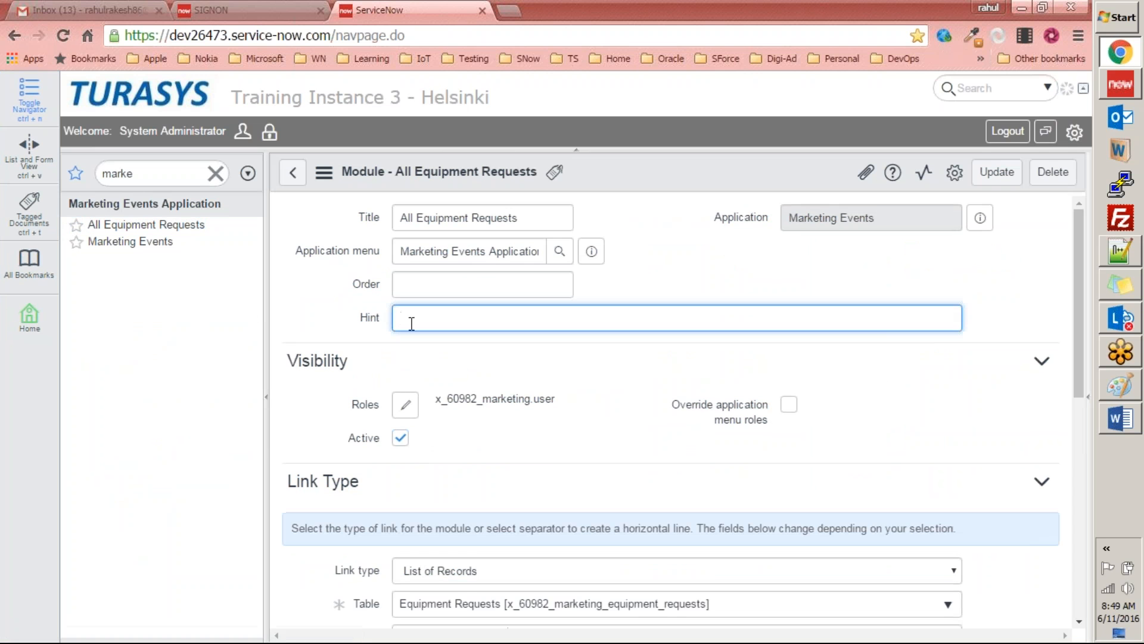
key(ctrl+v)
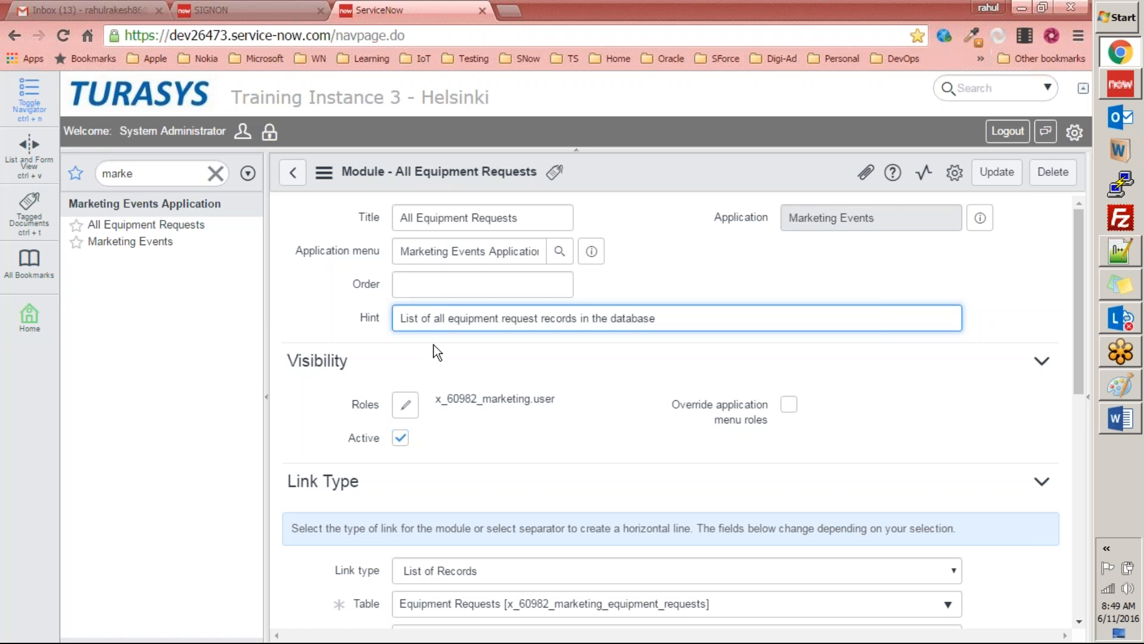
right_click(749, 174)
click(764, 187)
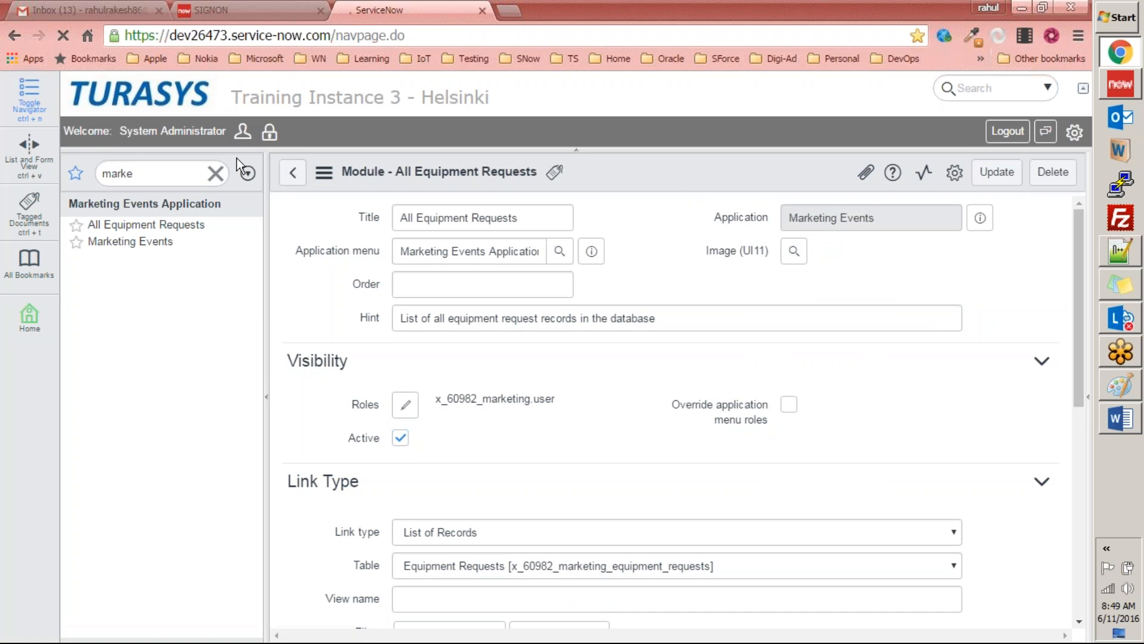
Step: Filter the reloaded navigator by "marke" and check the hint on the All Equipment Requests module
click(215, 174)
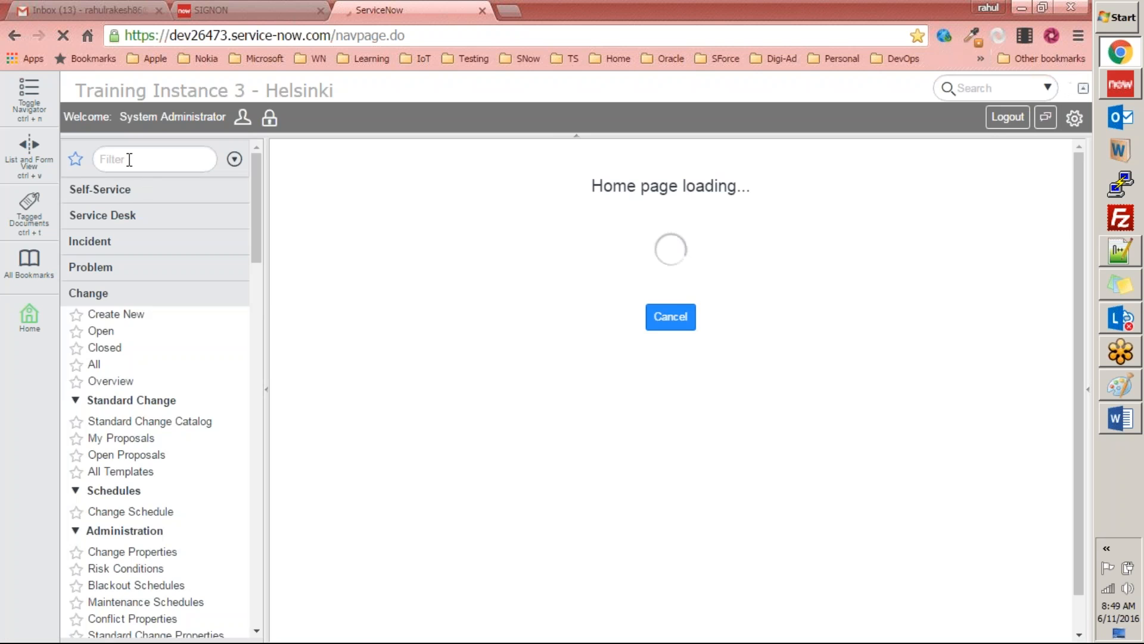
click(130, 159)
text(marke)
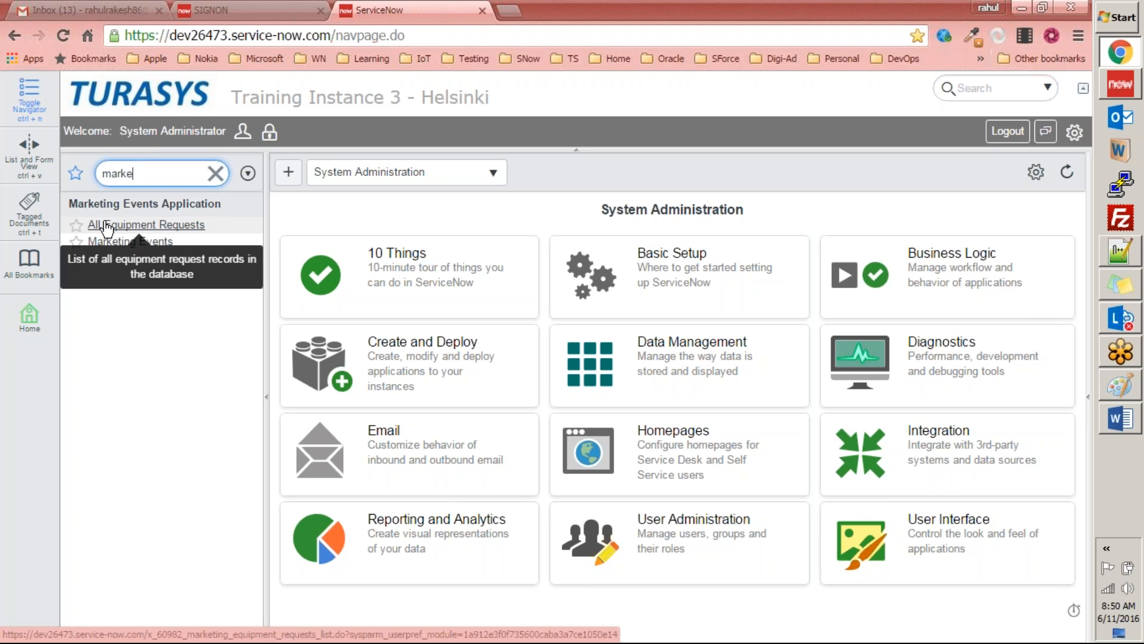
Step: Switch to Word and review the completed tasks 1 to 8, the remaining tasks 9 to 11, and the start of Exercise 2
click(1120, 419)
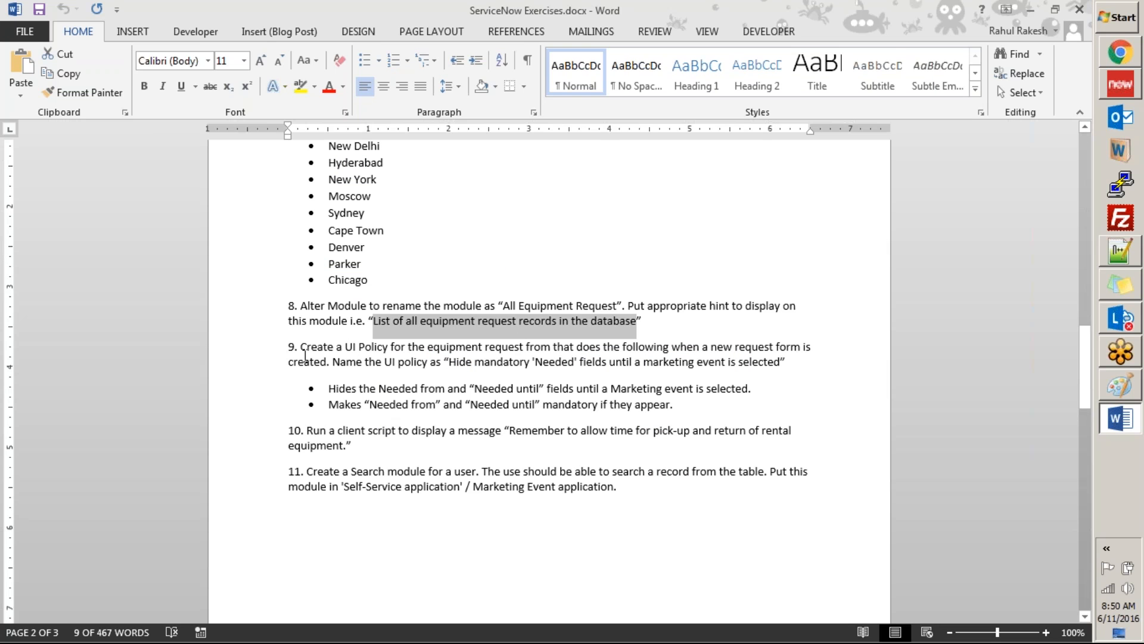
drag(291, 346, 472, 513)
click(298, 394)
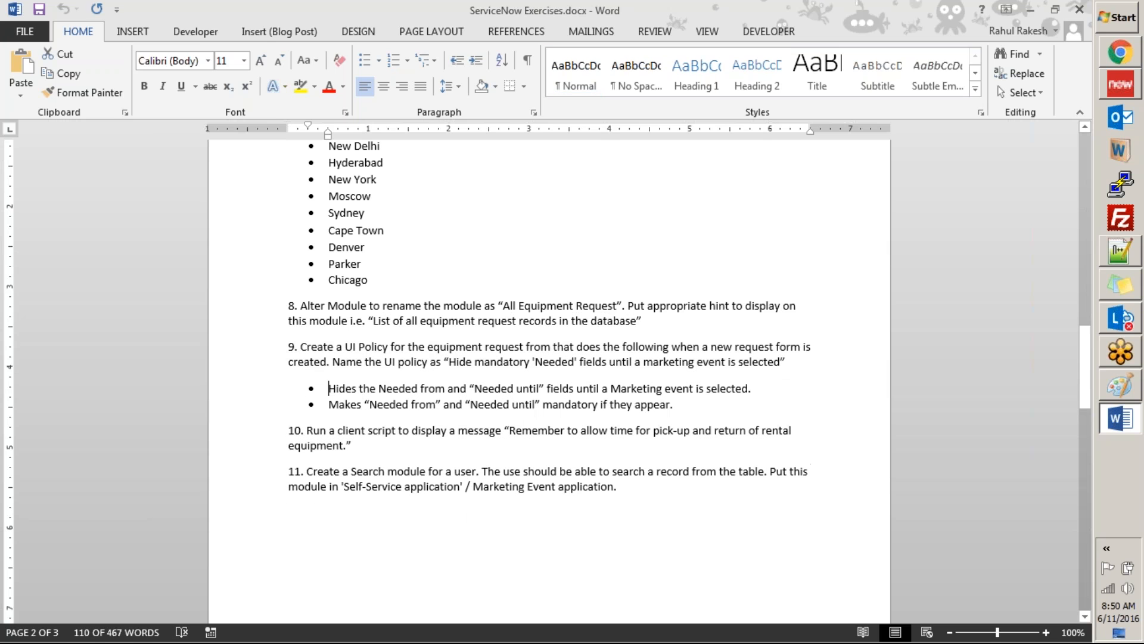
click(299, 346)
scroll(350, 361, down, 2)
scroll(382, 360, up, 3)
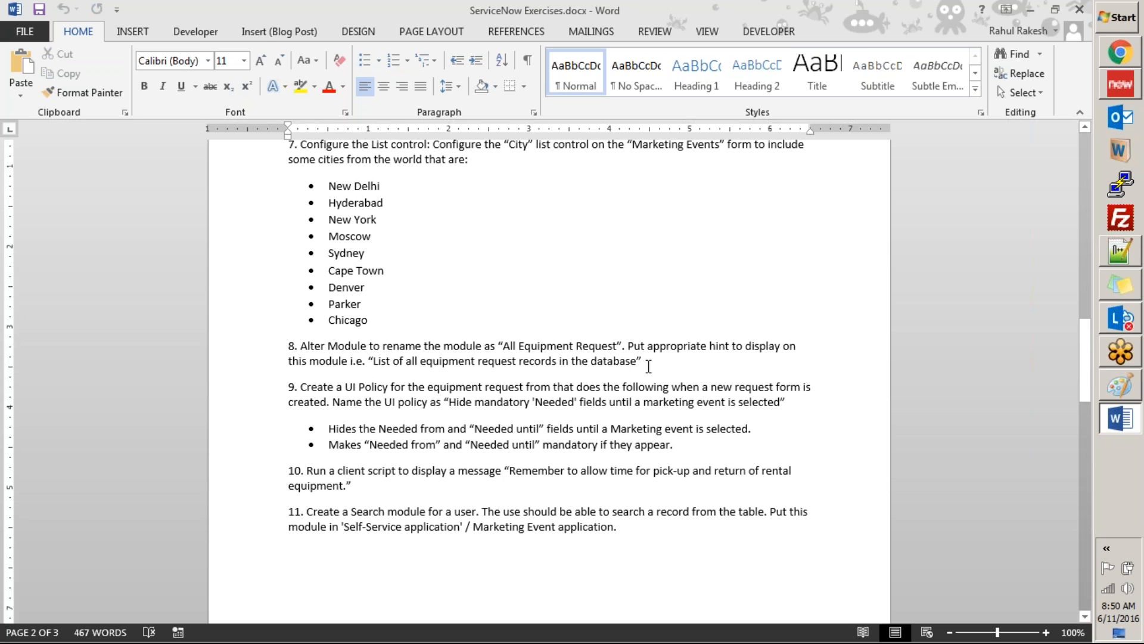
drag(648, 365, 265, 218)
scroll(291, 195, up, 9)
scroll(292, 195, up, 20)
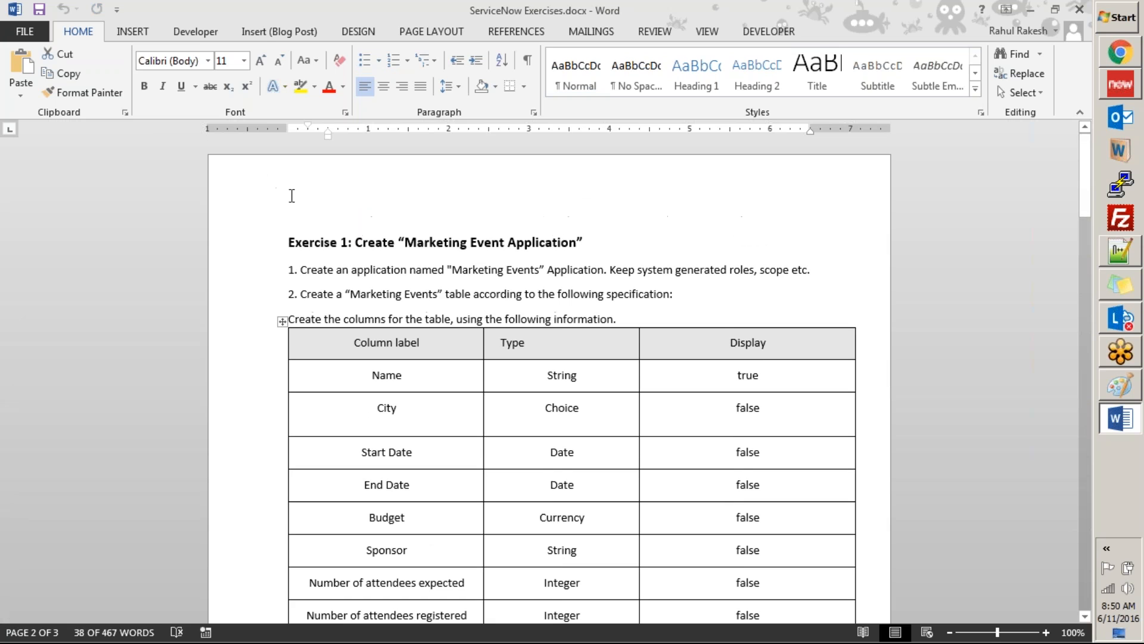
shift+click(285, 245)
scroll(486, 238, down, 15)
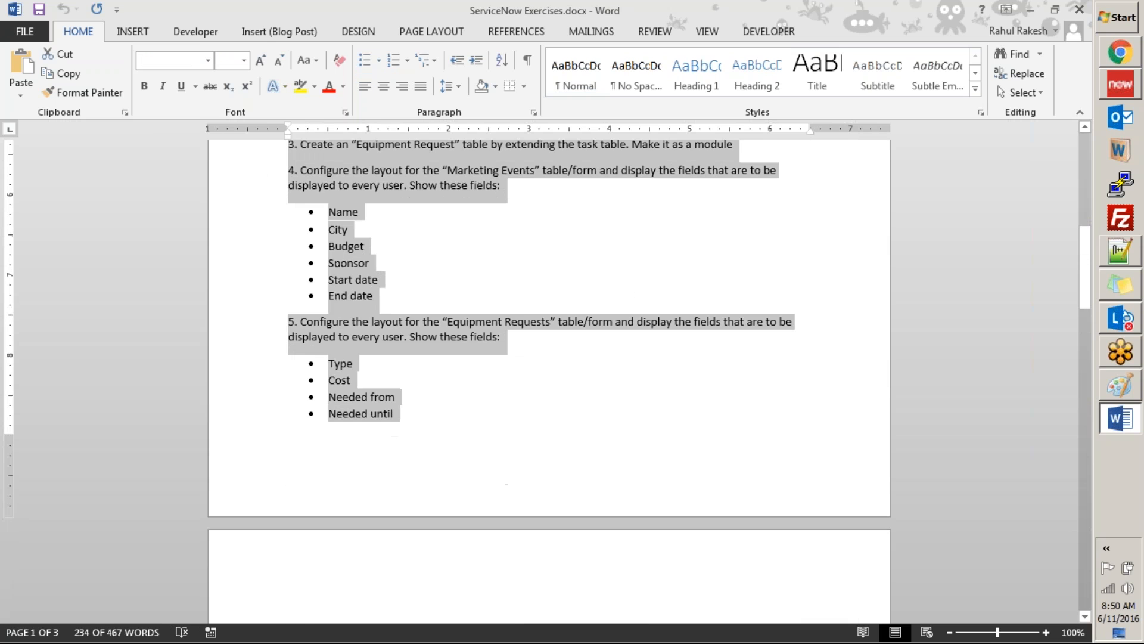
scroll(486, 237, down, 7)
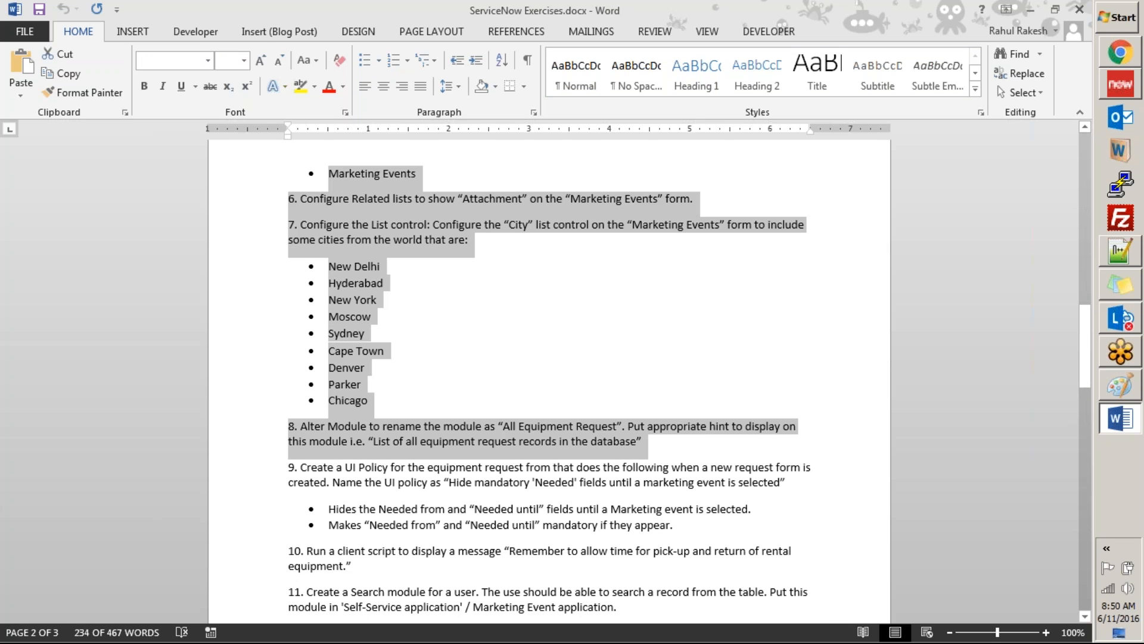
click(538, 337)
scroll(537, 336, down, 20)
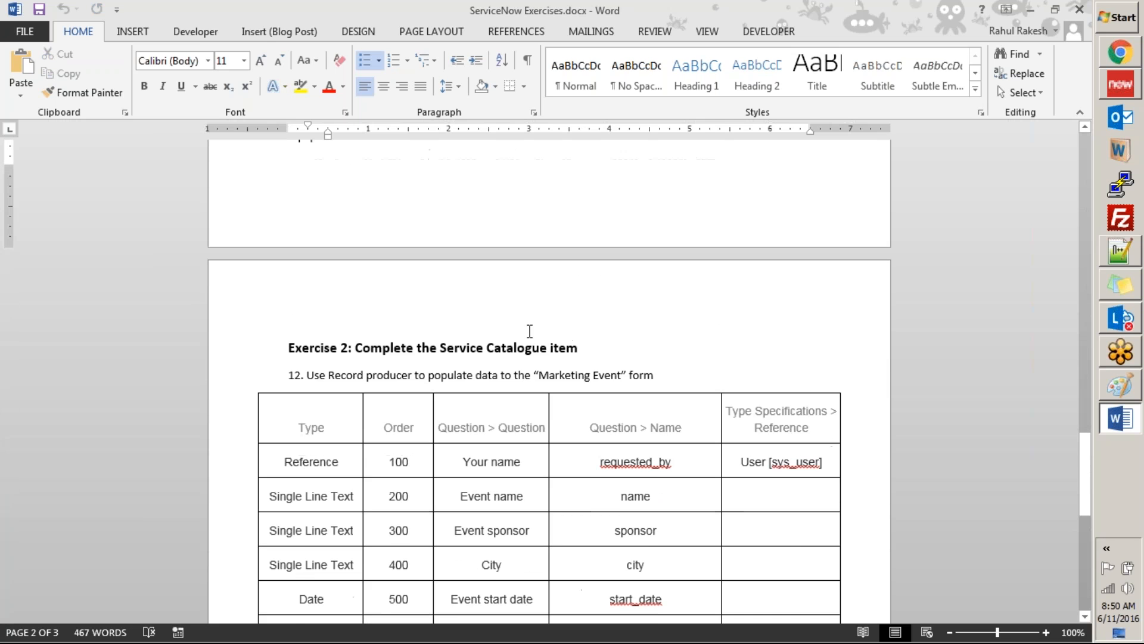
scroll(531, 334, up, 6)
Step: Close the Word document, the extra ServiceNow window and the Paint drawing, discarding the drawing's changes
click(1080, 9)
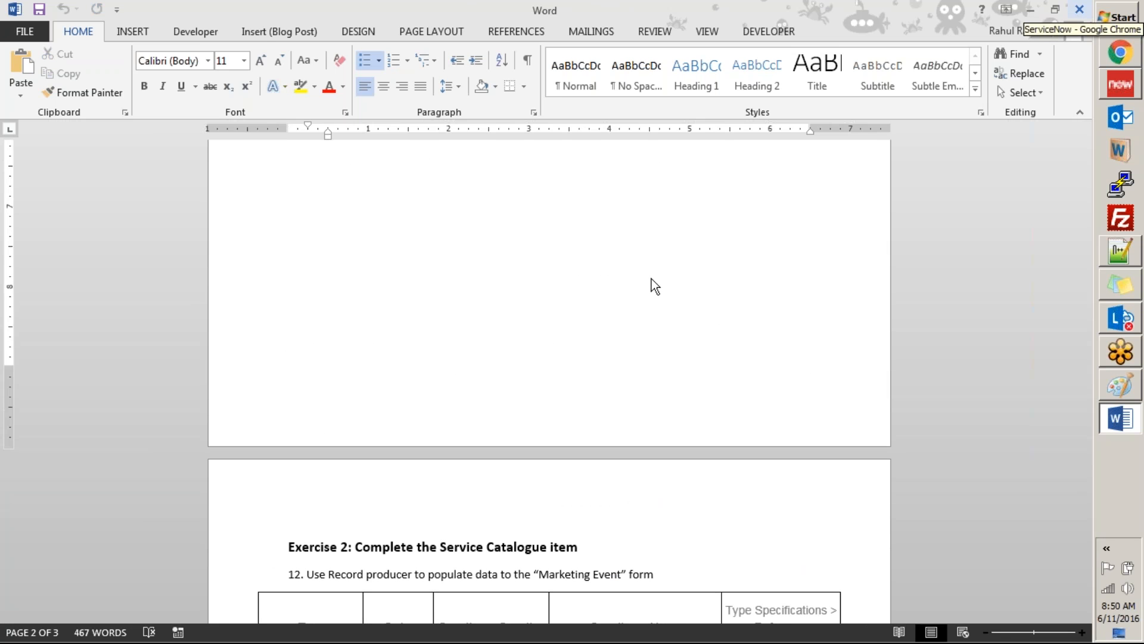
click(1121, 37)
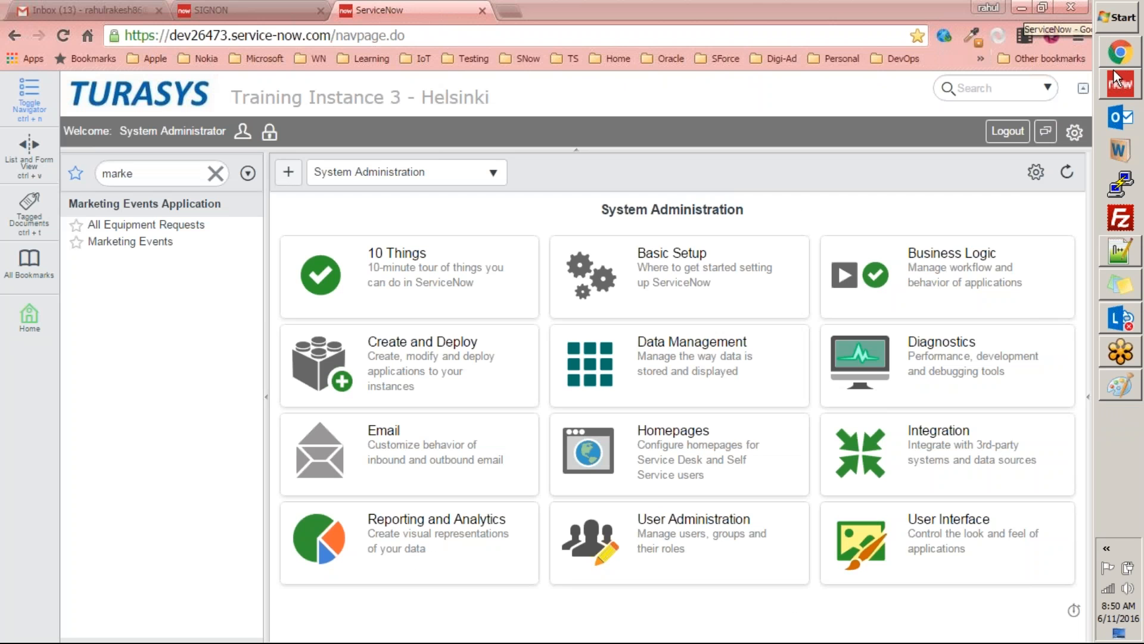
click(1126, 88)
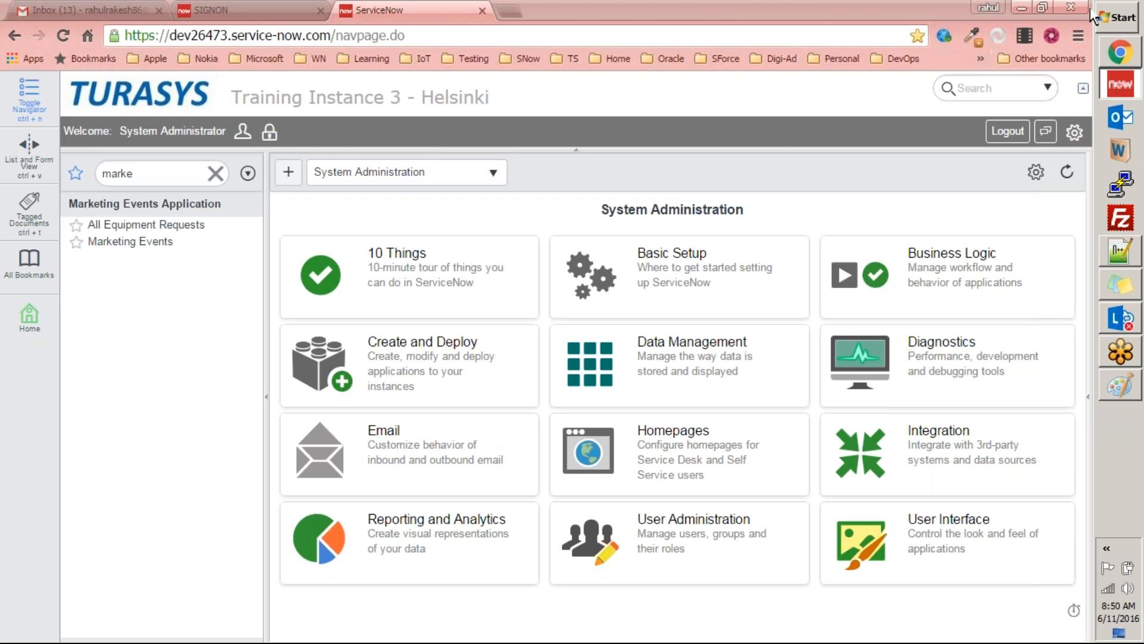
click(1071, 8)
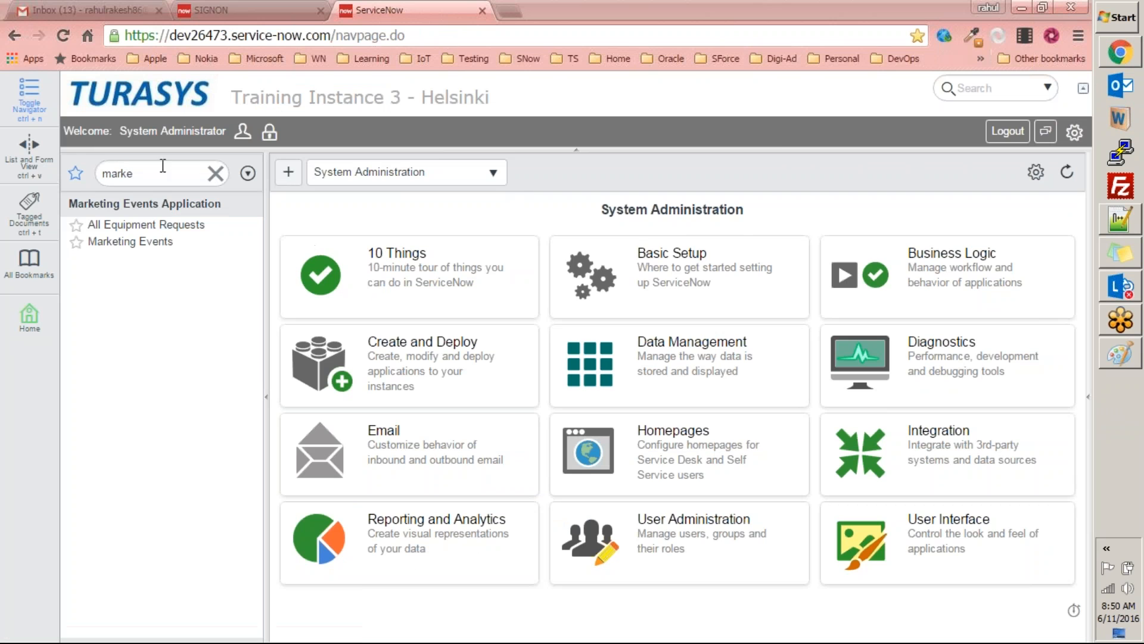
click(1121, 354)
click(1083, 8)
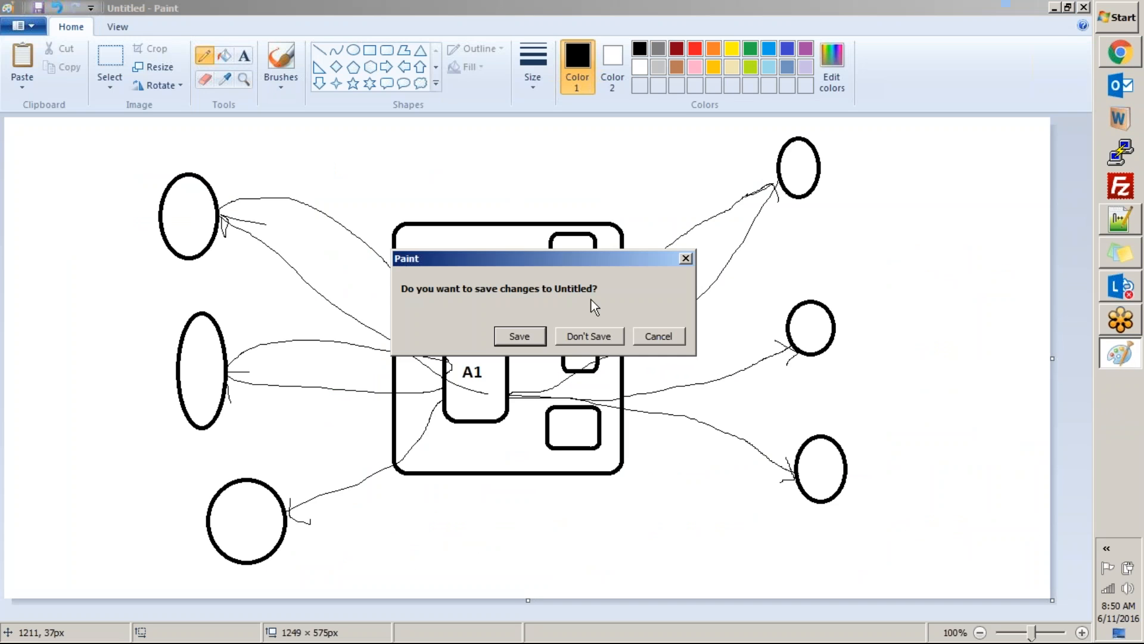
click(590, 334)
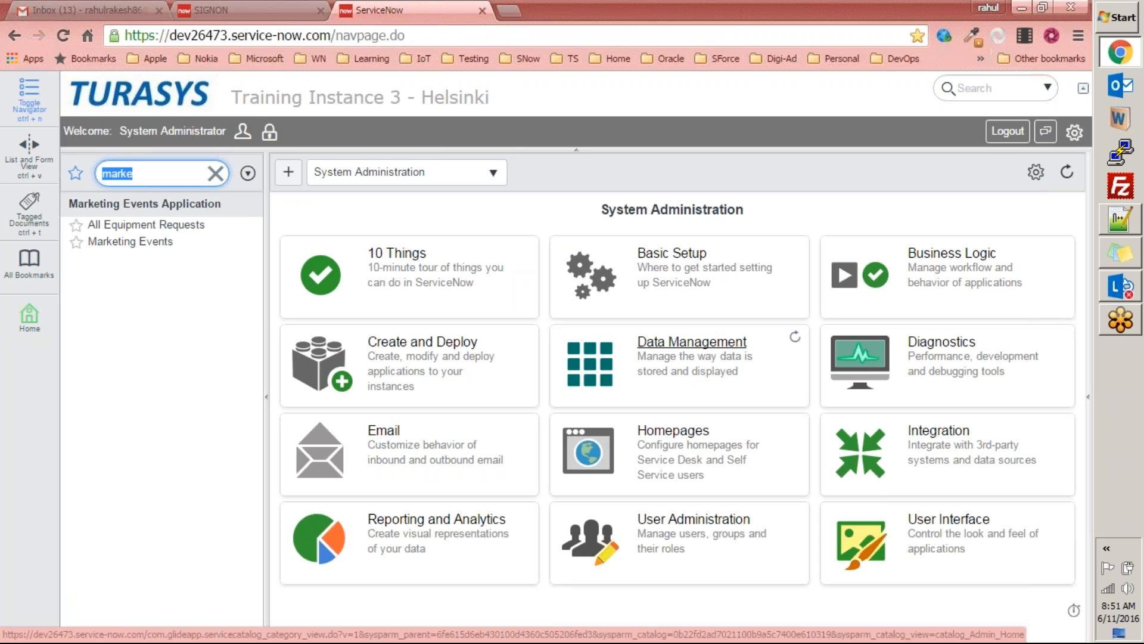
Step: Locate the downloaded ServiceNow Exercises.docx in its folder from Chrome's download list, and return to the browser
key(ctrl+j)
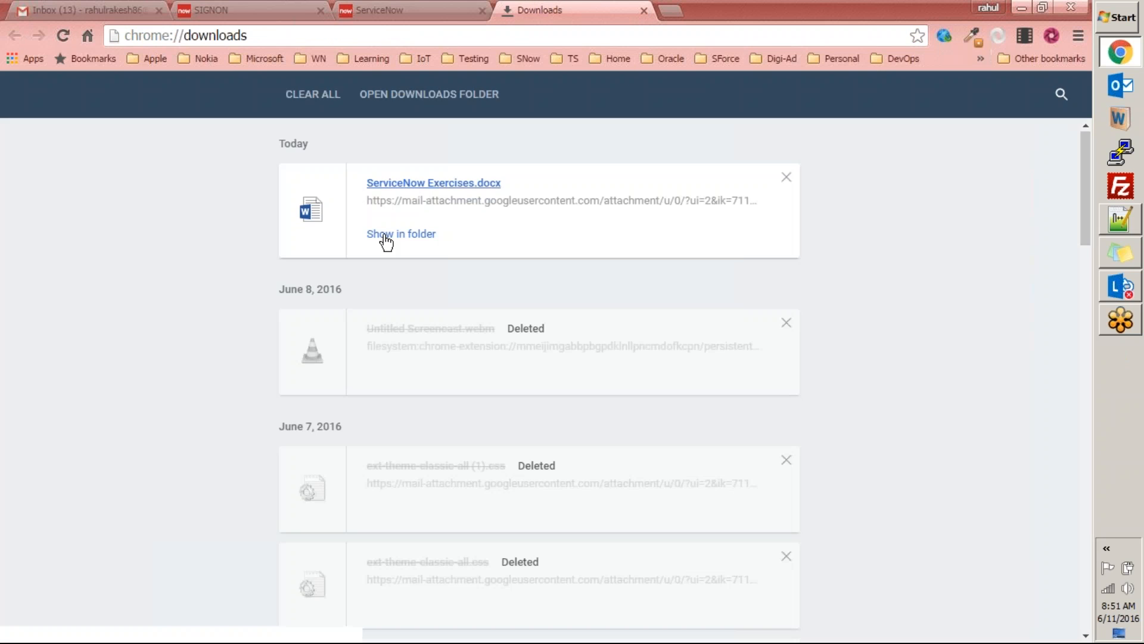
click(385, 236)
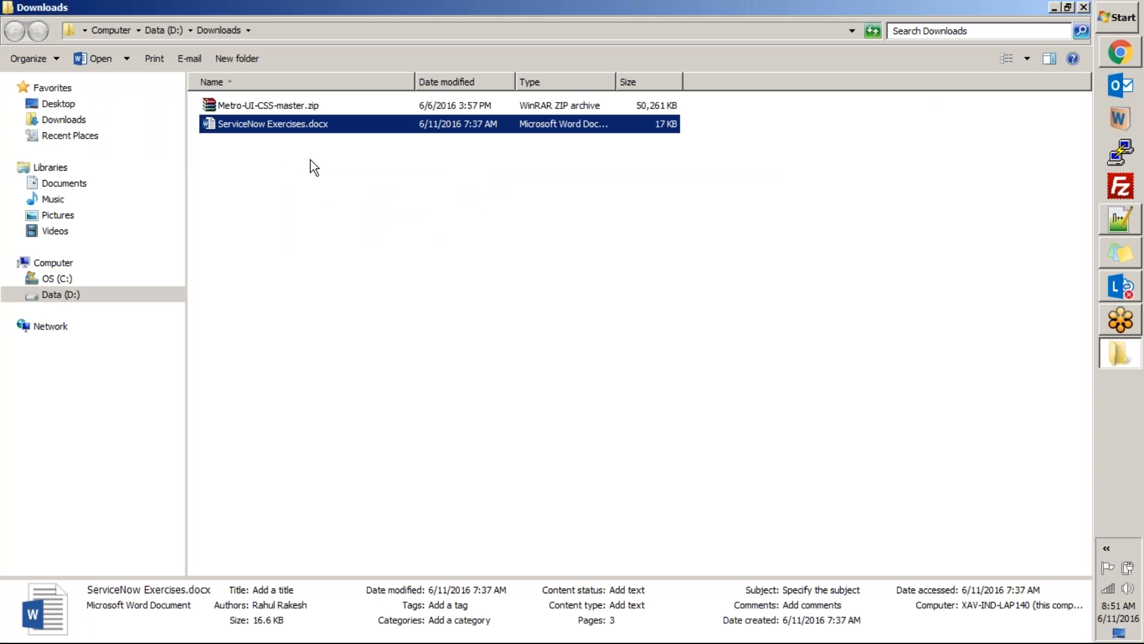
key(alt+d)
key(BackSpace)
key(alt+Tab)
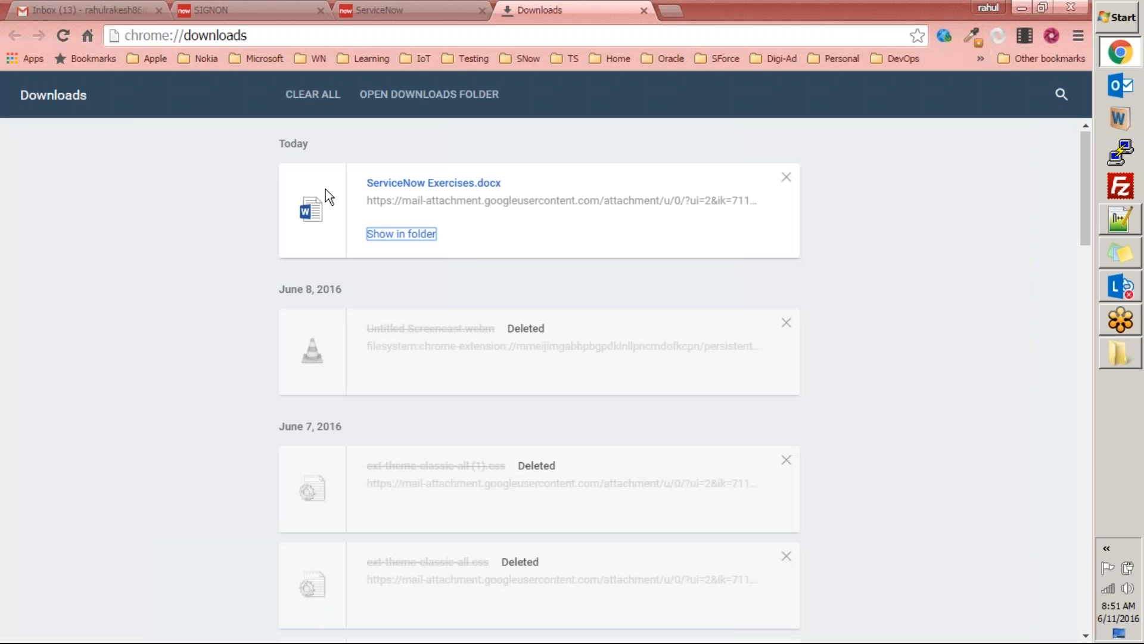
Step: Start a new Gmail message and add the e-mail addresses of two training attendees as recipients
click(90, 11)
click(95, 179)
click(1039, 225)
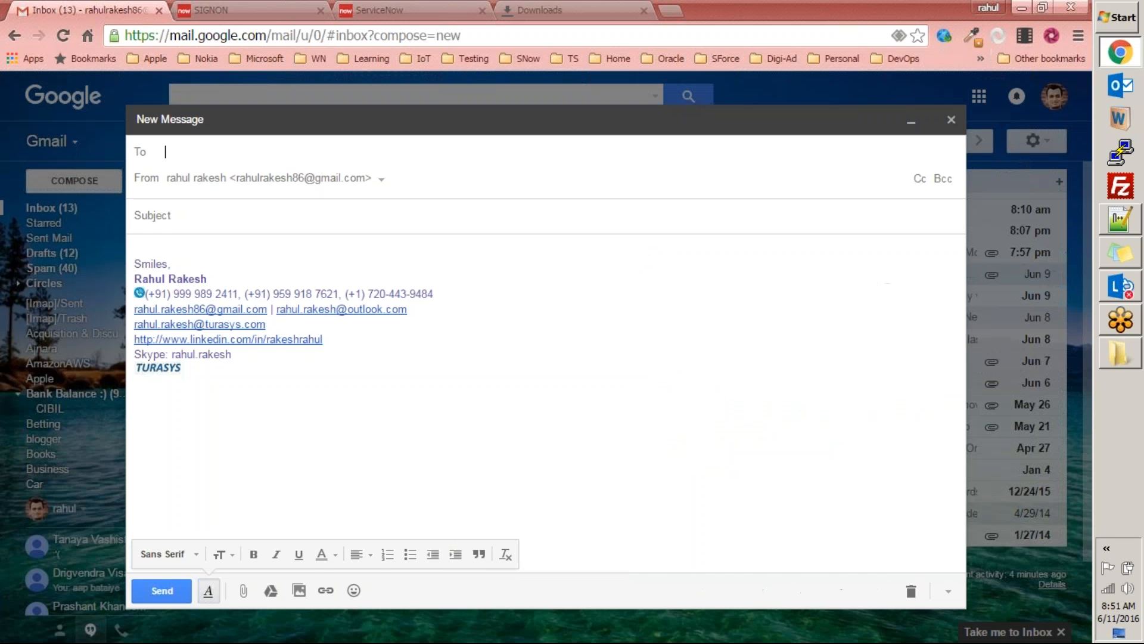
text(sam)
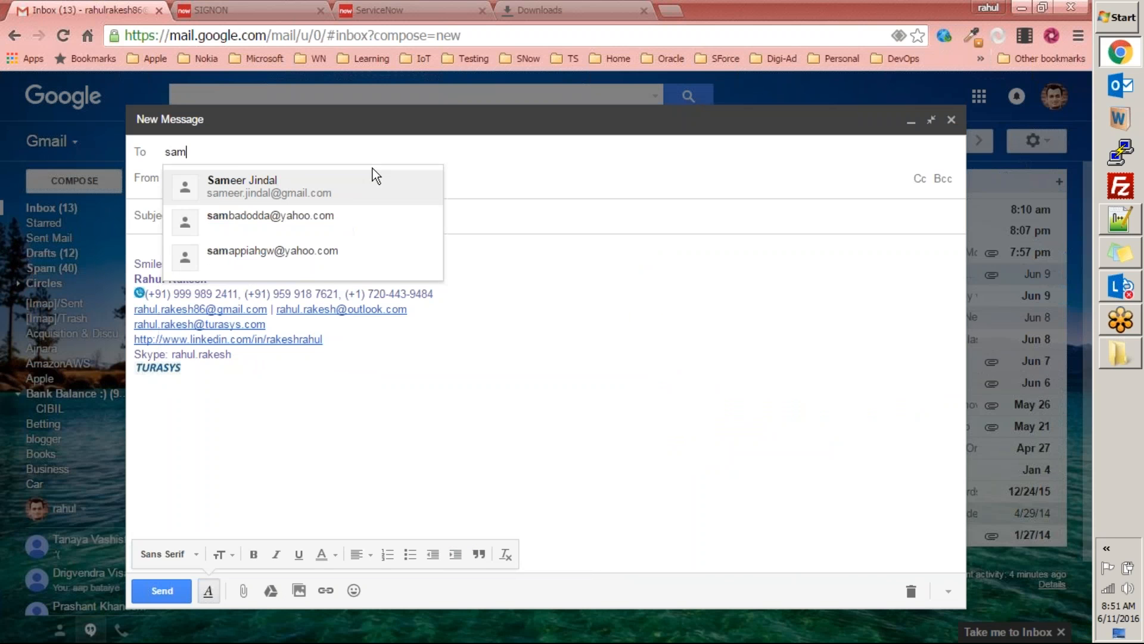
click(287, 255)
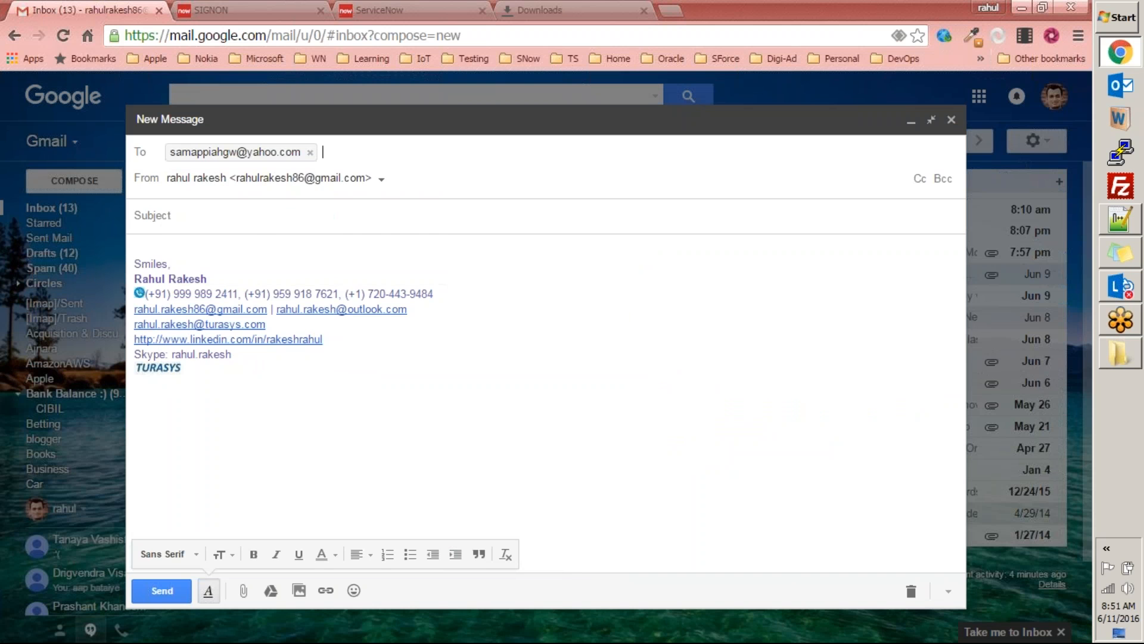
text(v)
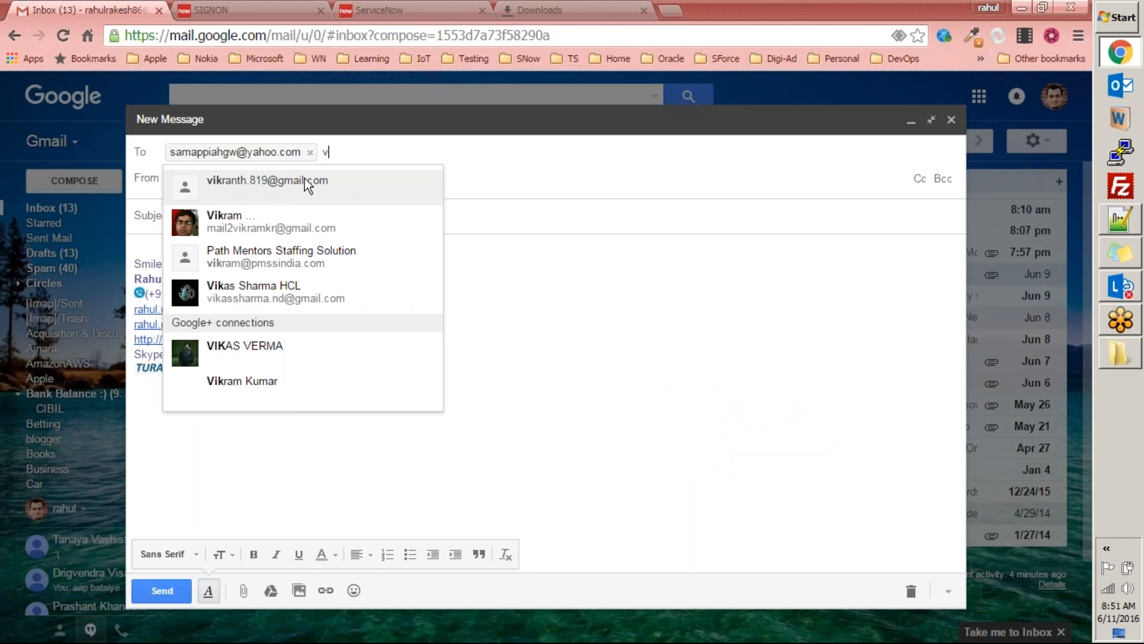
text(ik)
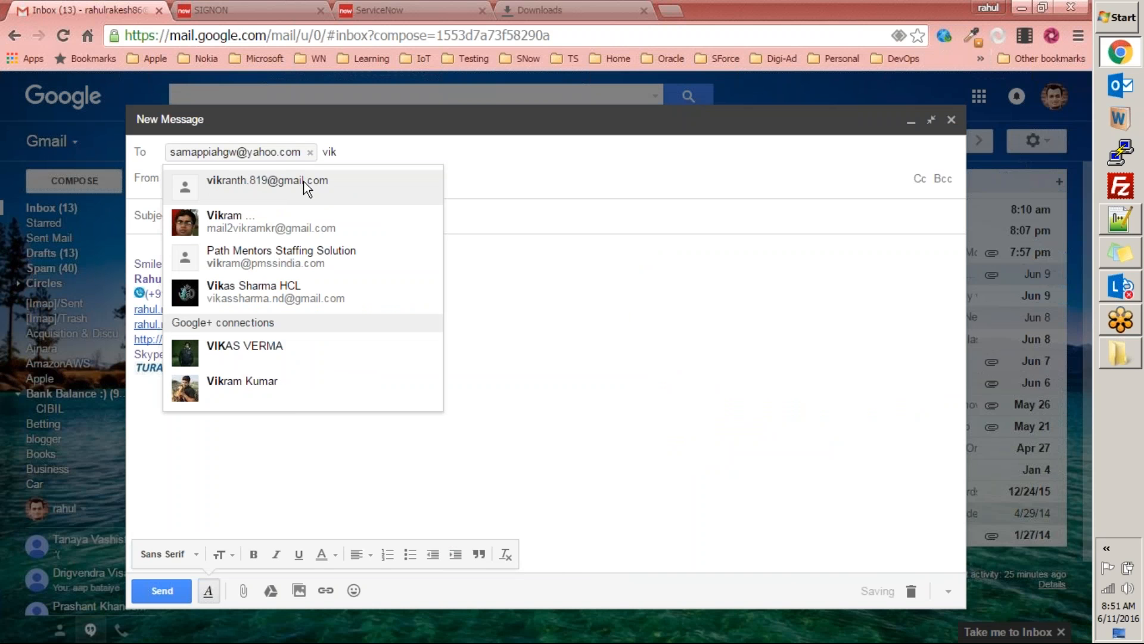
click(306, 188)
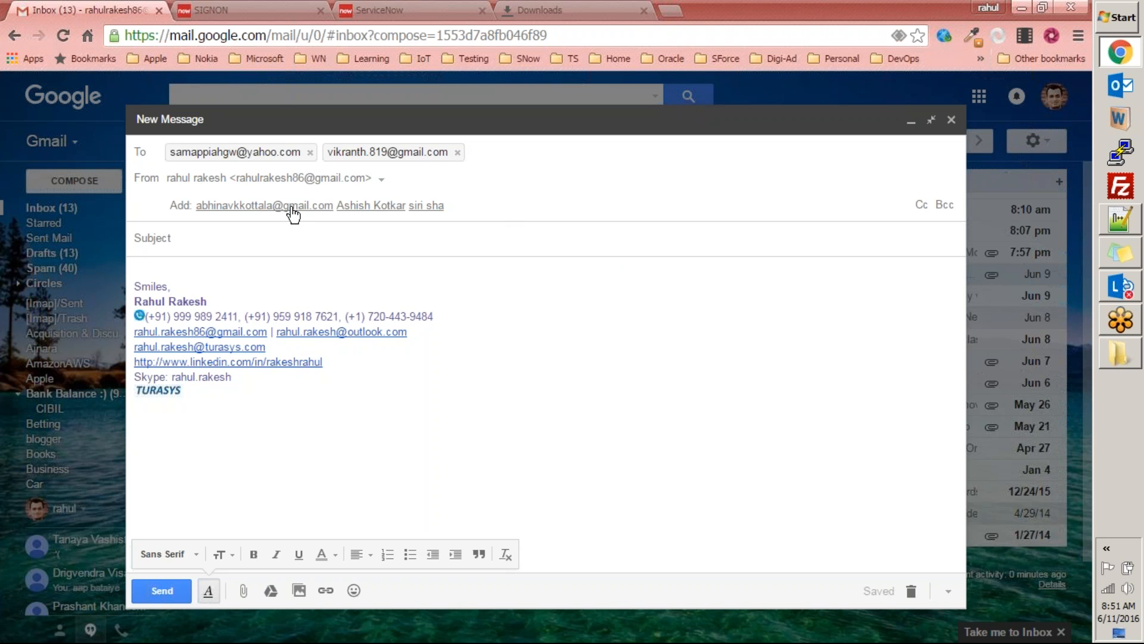
text(sh)
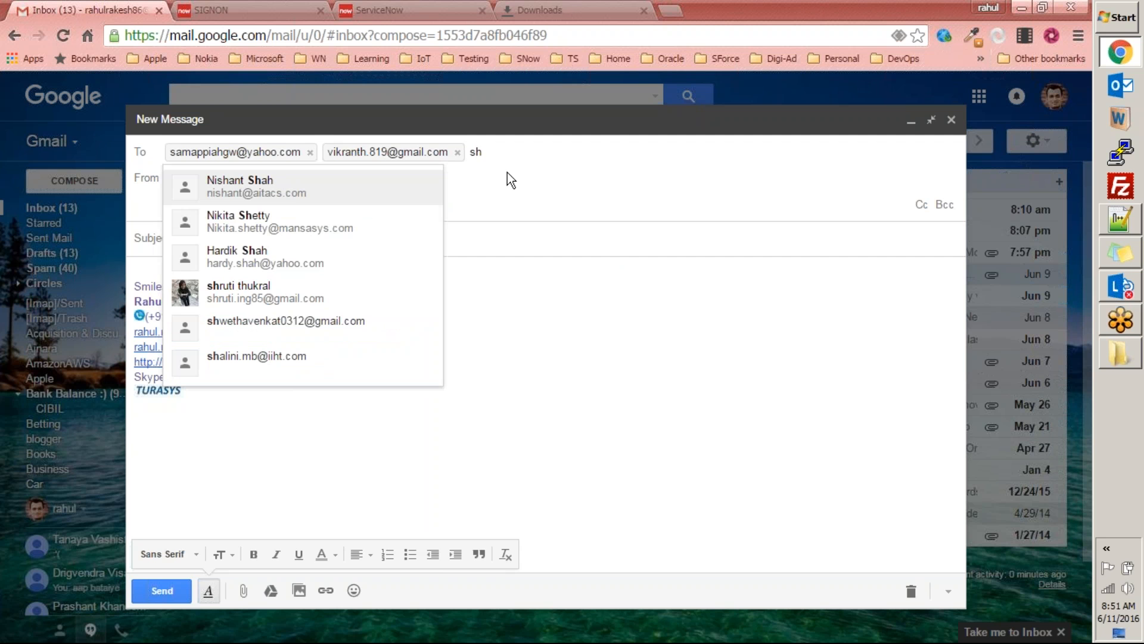
key(BackSpace)
key(BackSpace)
Step: Open Google Drive in a new browser tab and open the Training Attendees spreadsheet from the ServiceNow folder
click(668, 9)
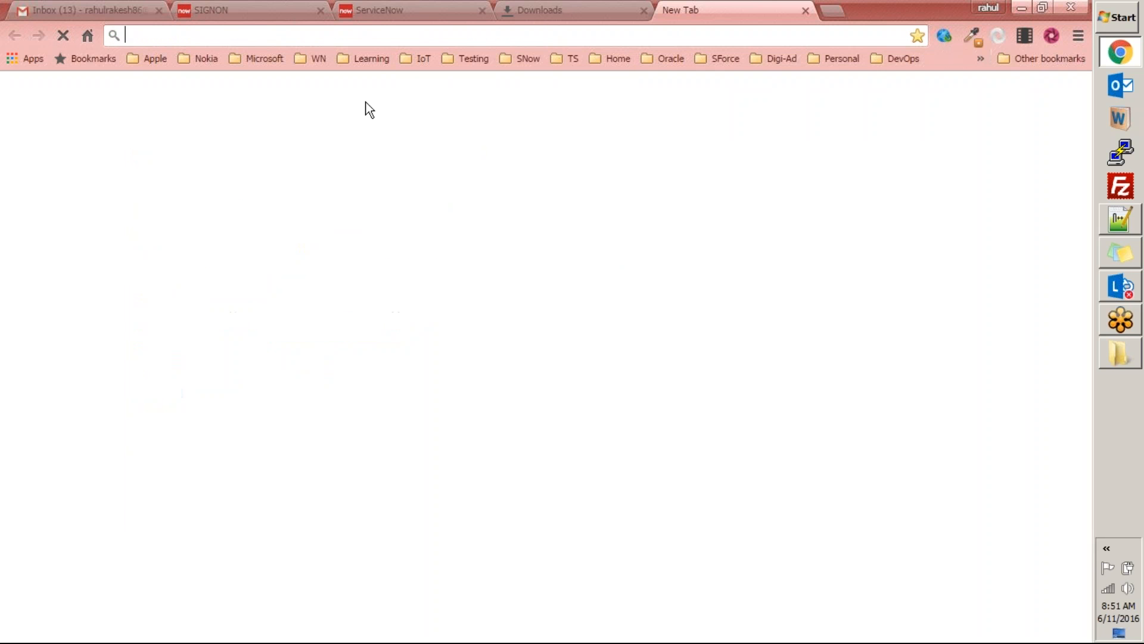
click(320, 60)
click(663, 133)
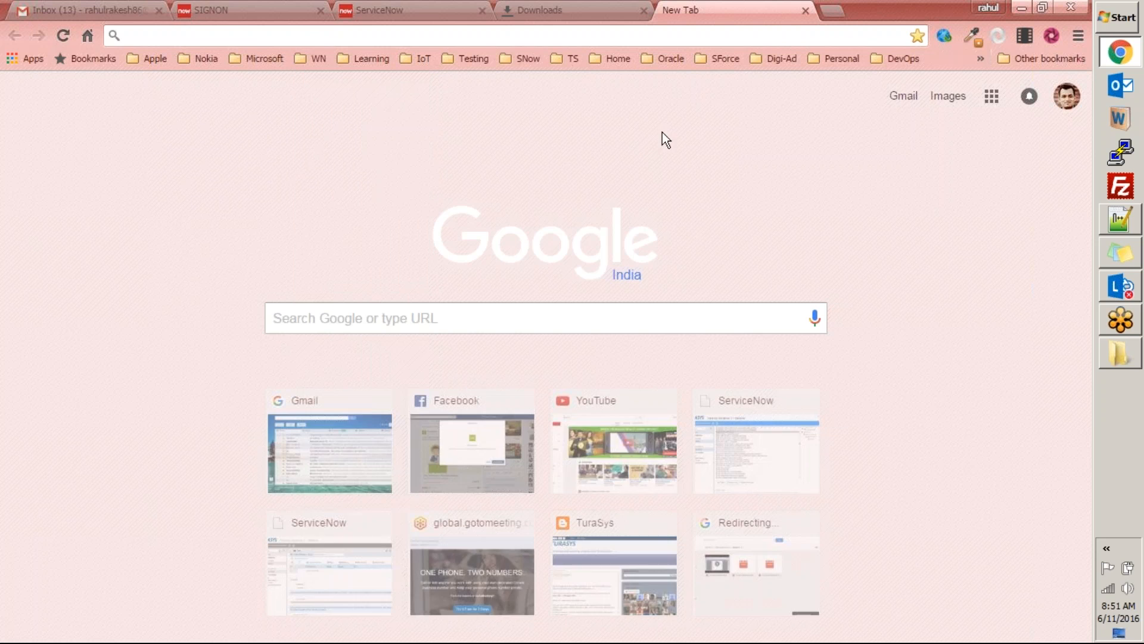
text(dri)
key(Return)
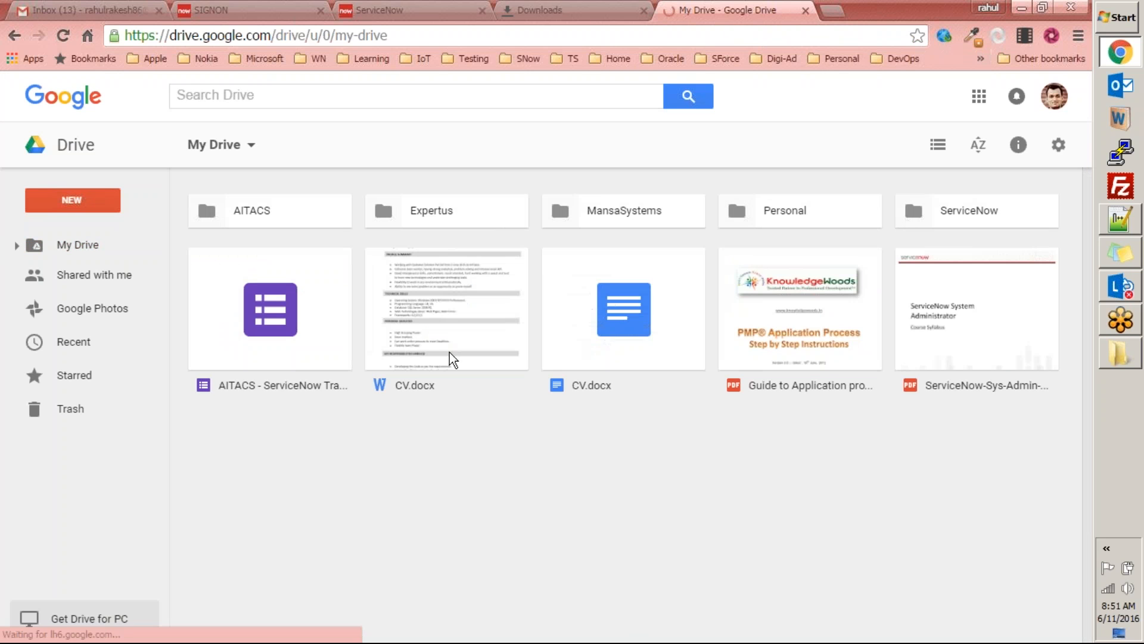
double_click(965, 210)
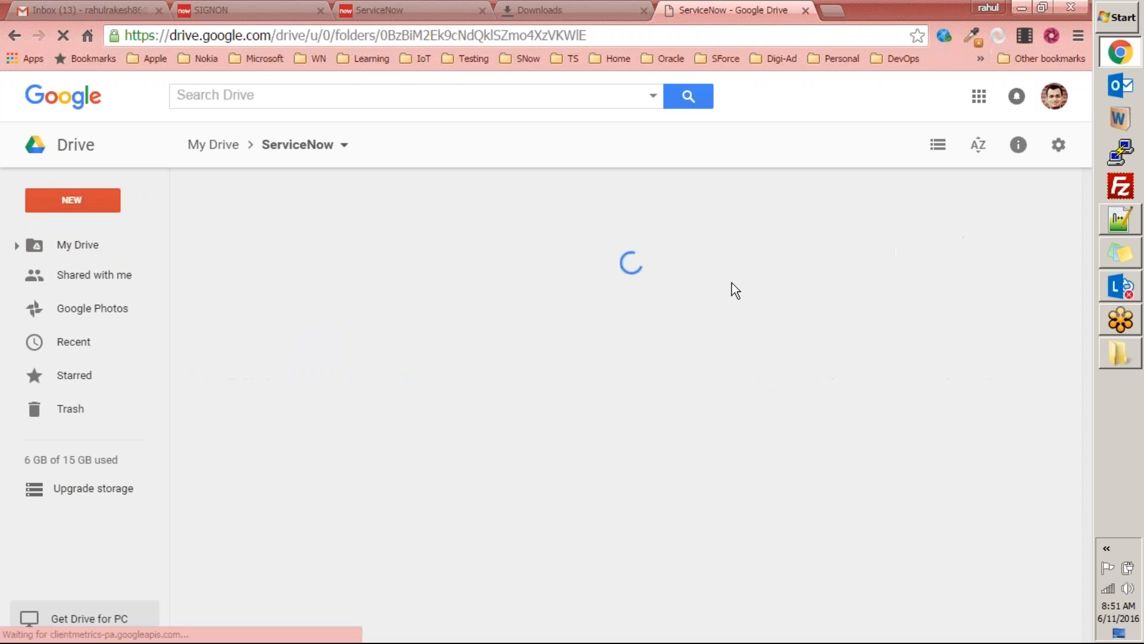
click(647, 262)
double_click(645, 257)
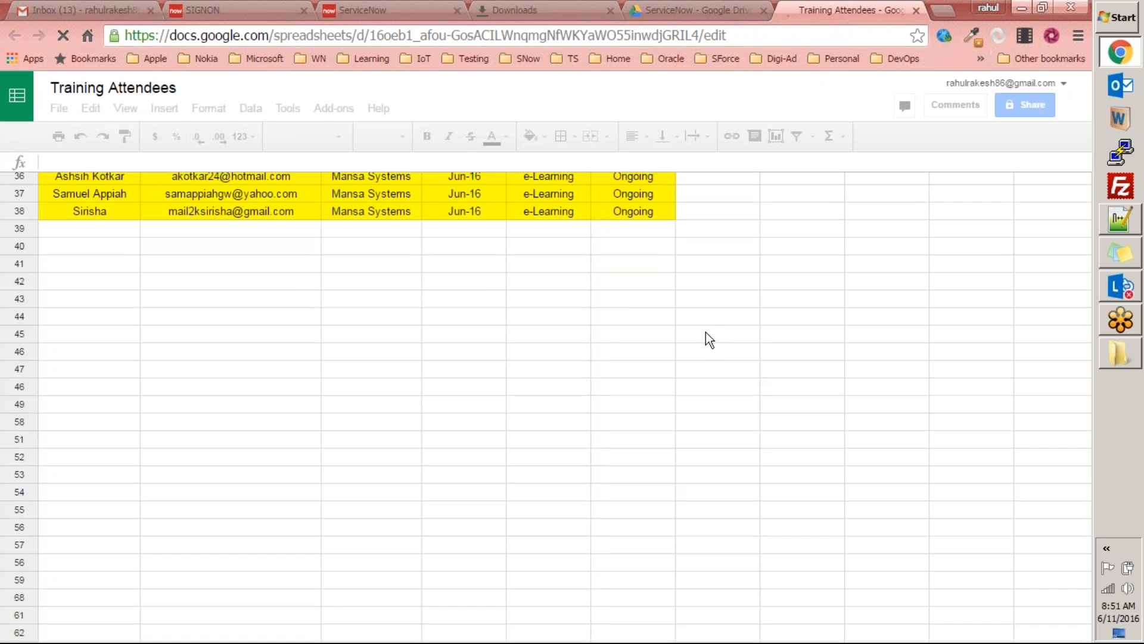
Step: Find the ongoing June 2016 attendees in the Training Attendees sheet and copy the e-mail address in cell B33
scroll(810, 305, down, 4)
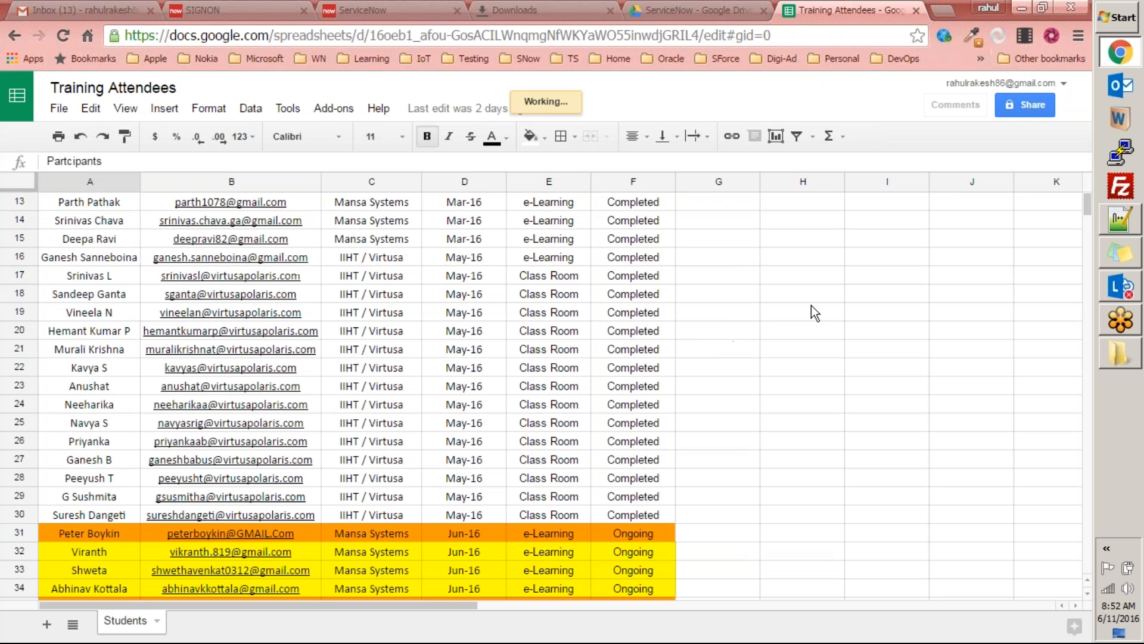
click(805, 309)
scroll(774, 319, down, 1)
scroll(774, 320, down, 2)
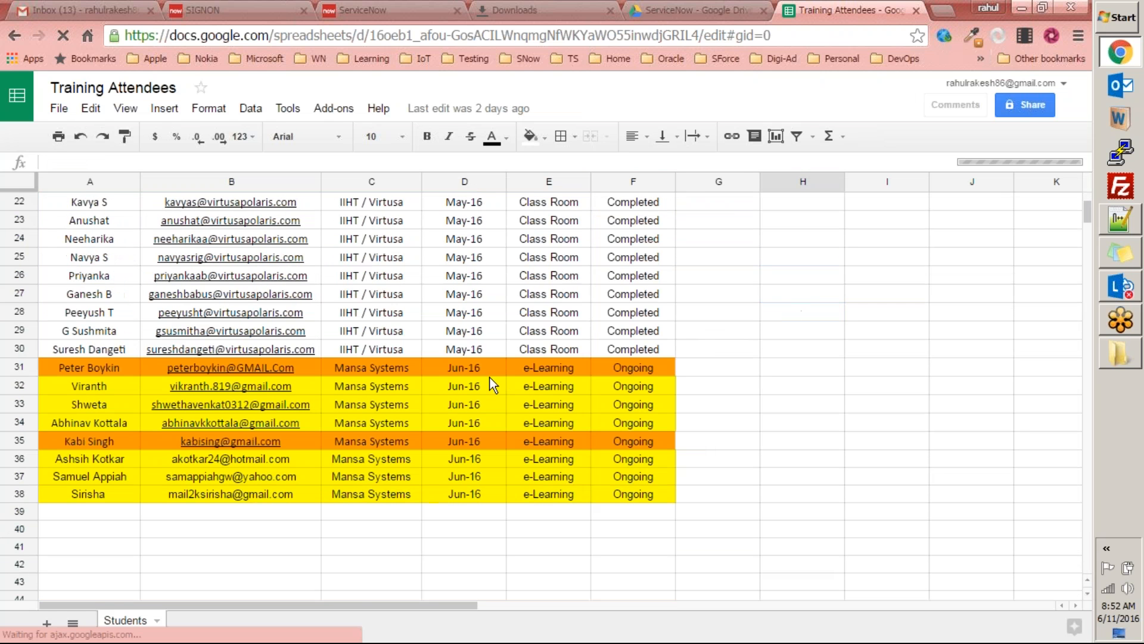
click(330, 402)
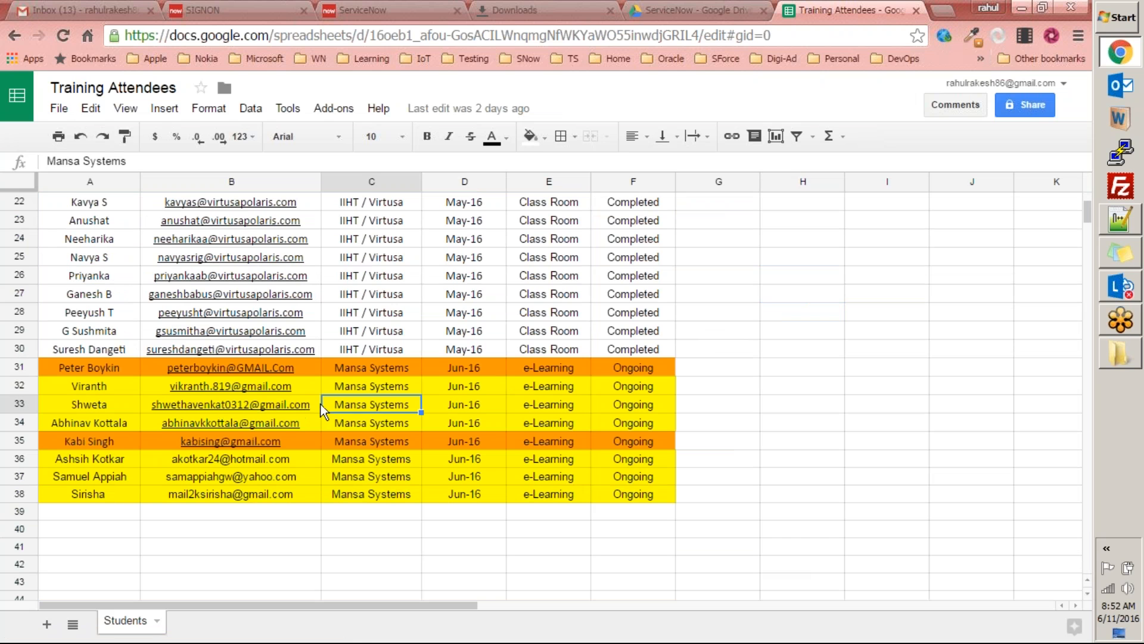
click(307, 409)
drag(208, 161, 9, 157)
key(ctrl+c)
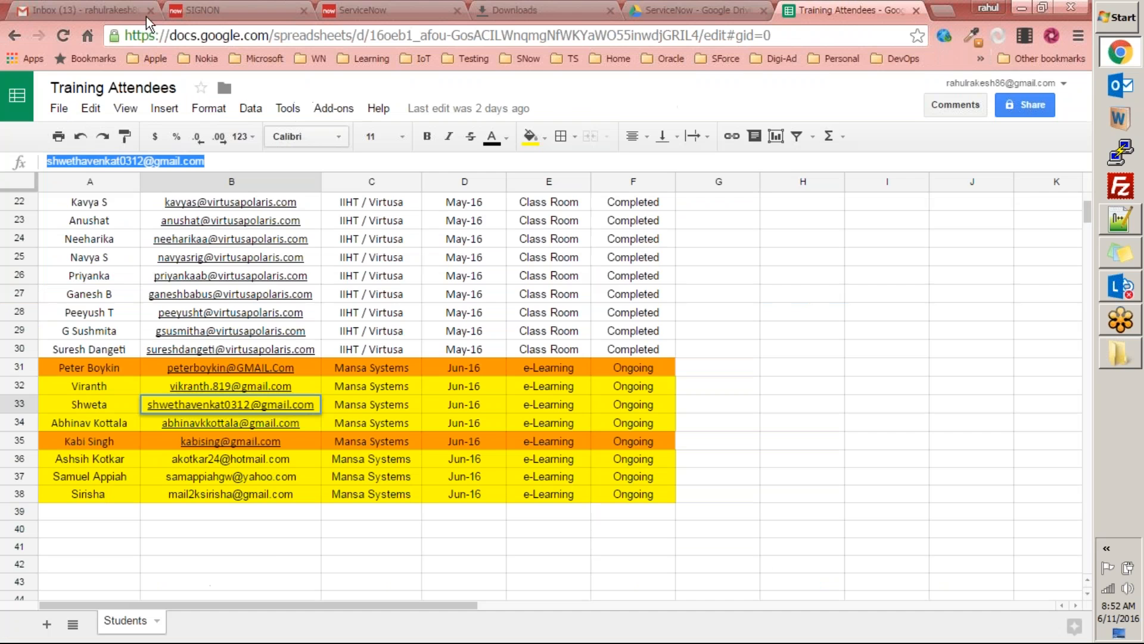
Step: Move the Gmail tab into its own browser window and add the copied attendee e-mail address as a recipient of the new message
drag(91, 10, 114, 137)
click(414, 154)
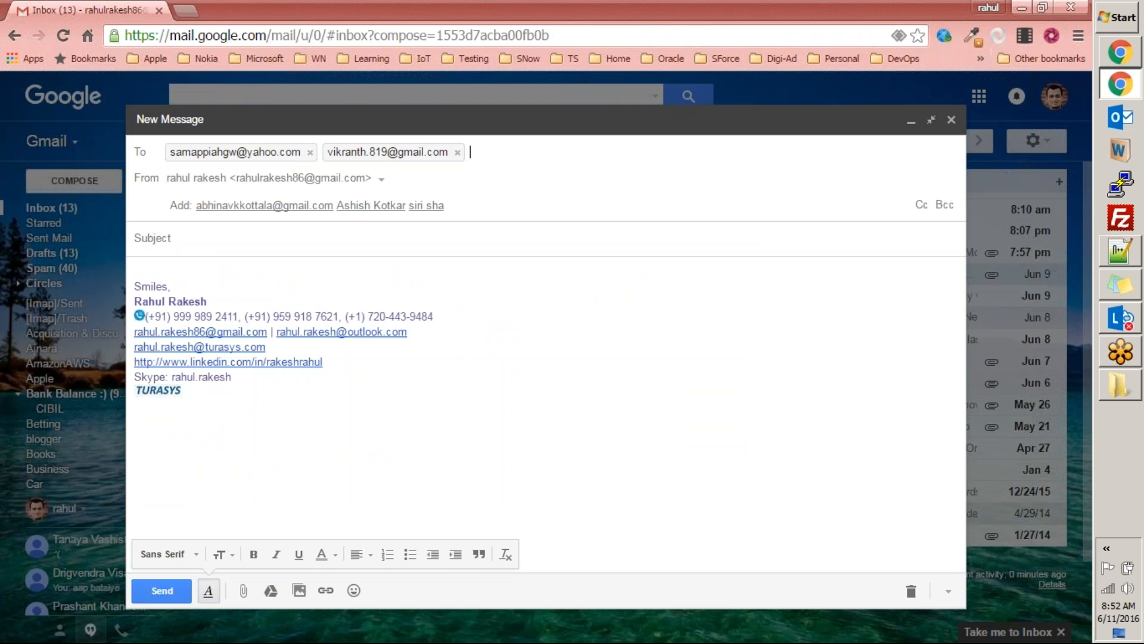
key(ctrl+v)
Step: Copy the e-mail address in cell B38 of the Training Attendees sheet and add it to the Gmail message's recipients
key(alt+Tab)
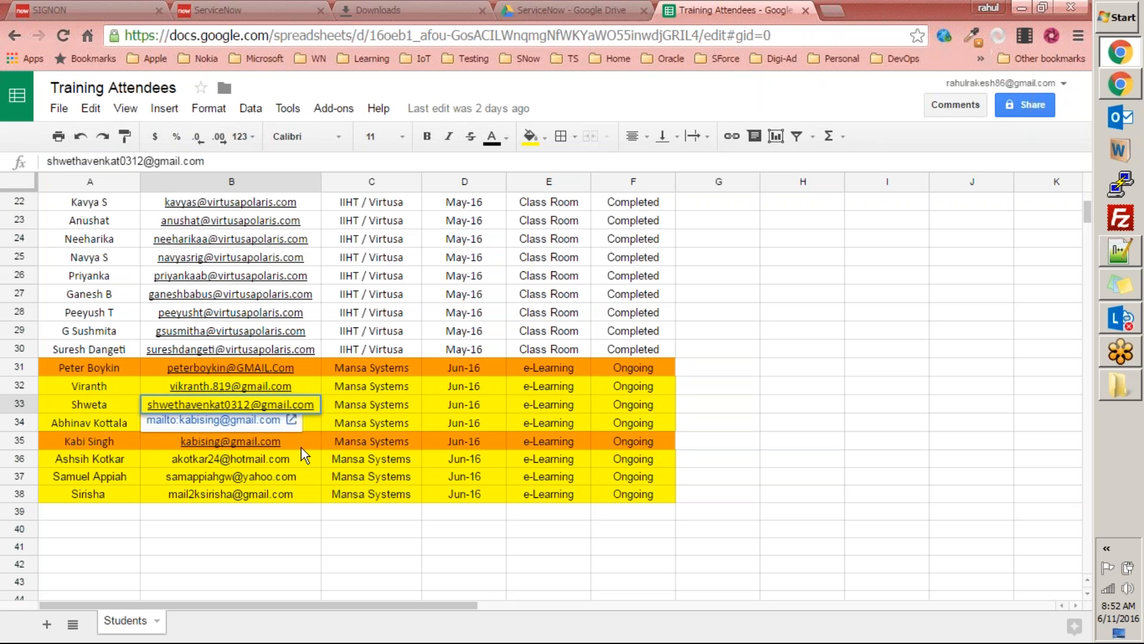
click(410, 443)
key(Down)
key(Down)
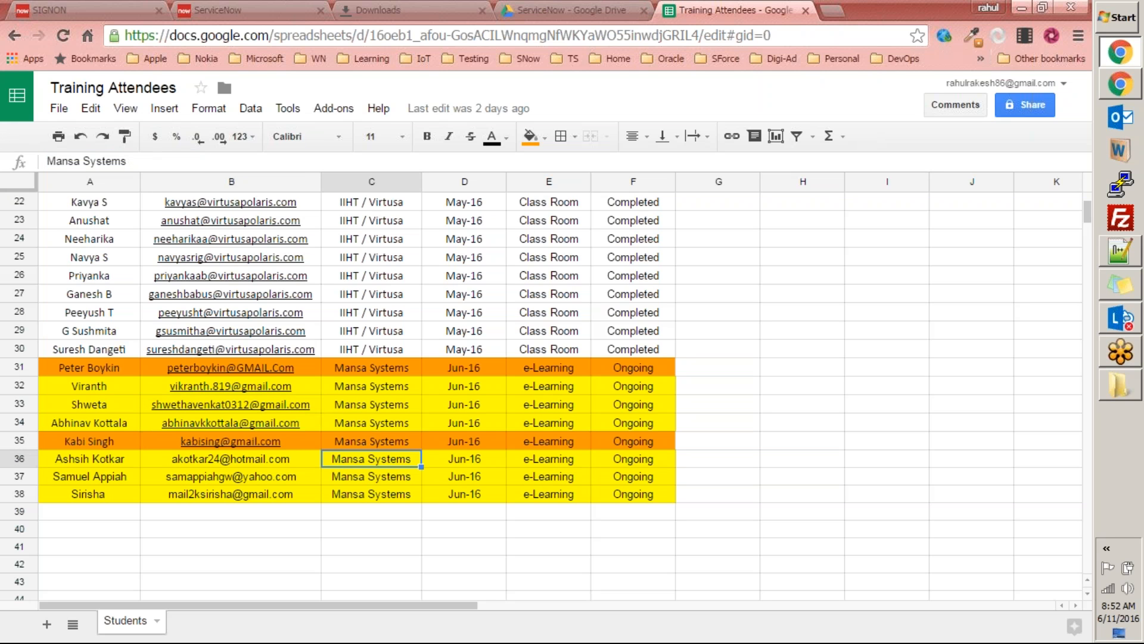
click(299, 493)
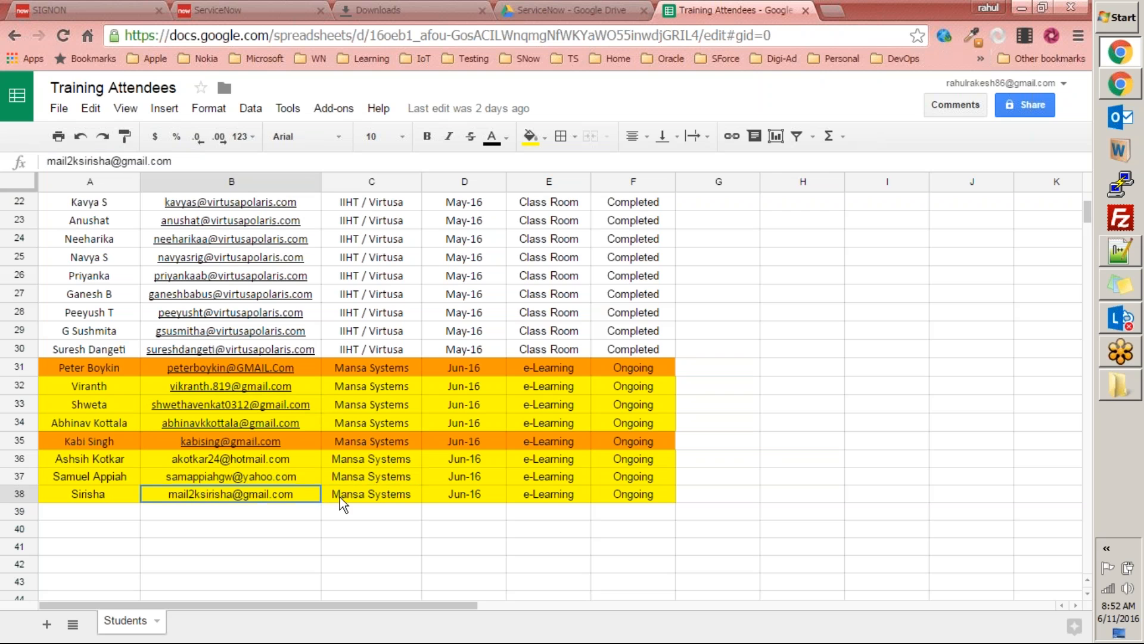
drag(178, 162, 8, 164)
key(ctrl+c)
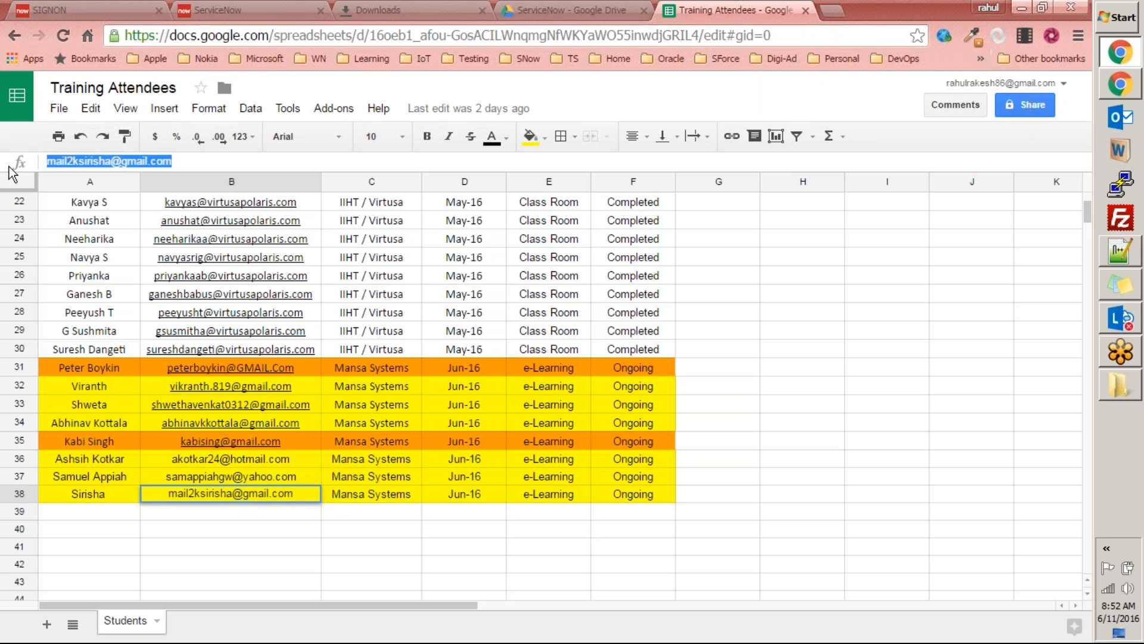
key(alt+Tab)
key(ctrl+v)
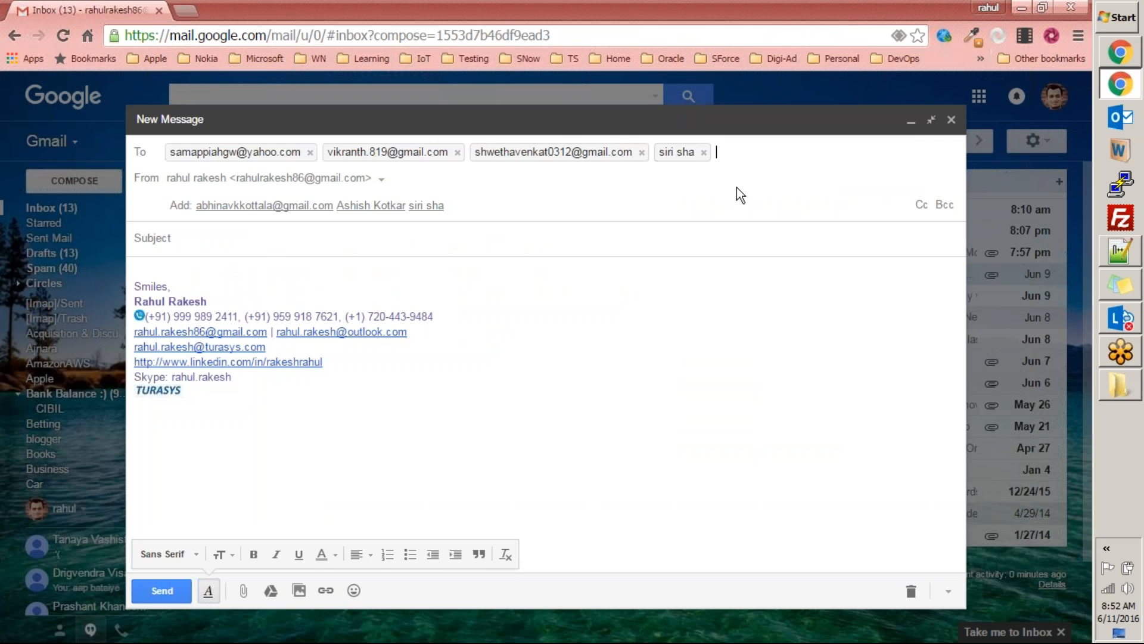
Step: Copy the e-mail address in cell B34 of the Training Attendees sheet and add it to the Gmail message's recipients
key(alt+Tab)
key(alt+Tab)
key(alt+Tab)
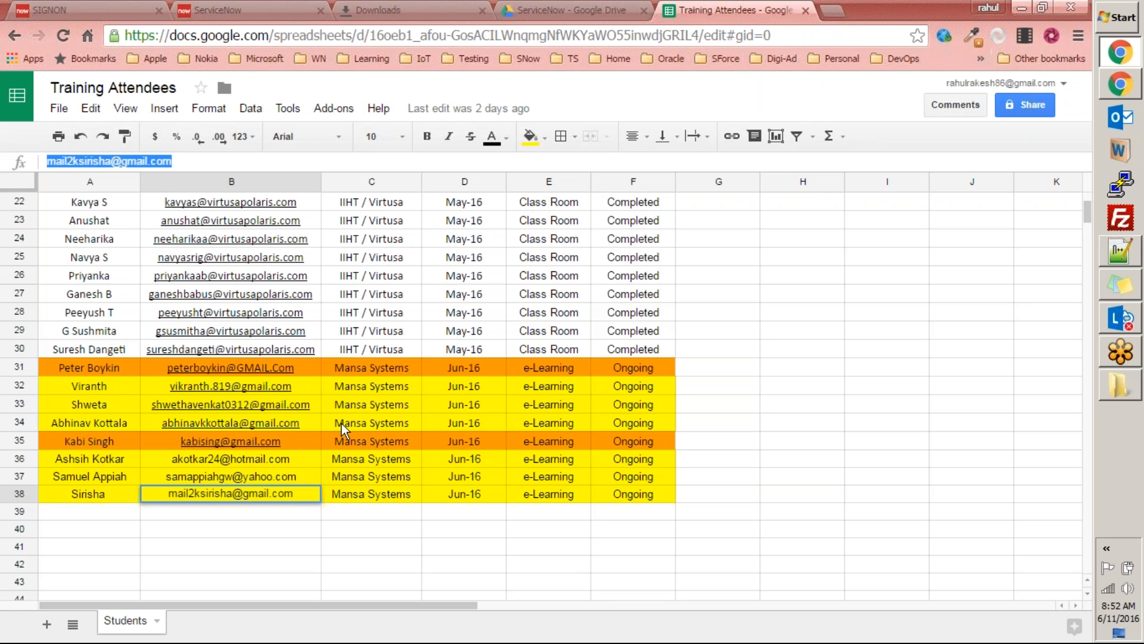
click(375, 421)
key(Left)
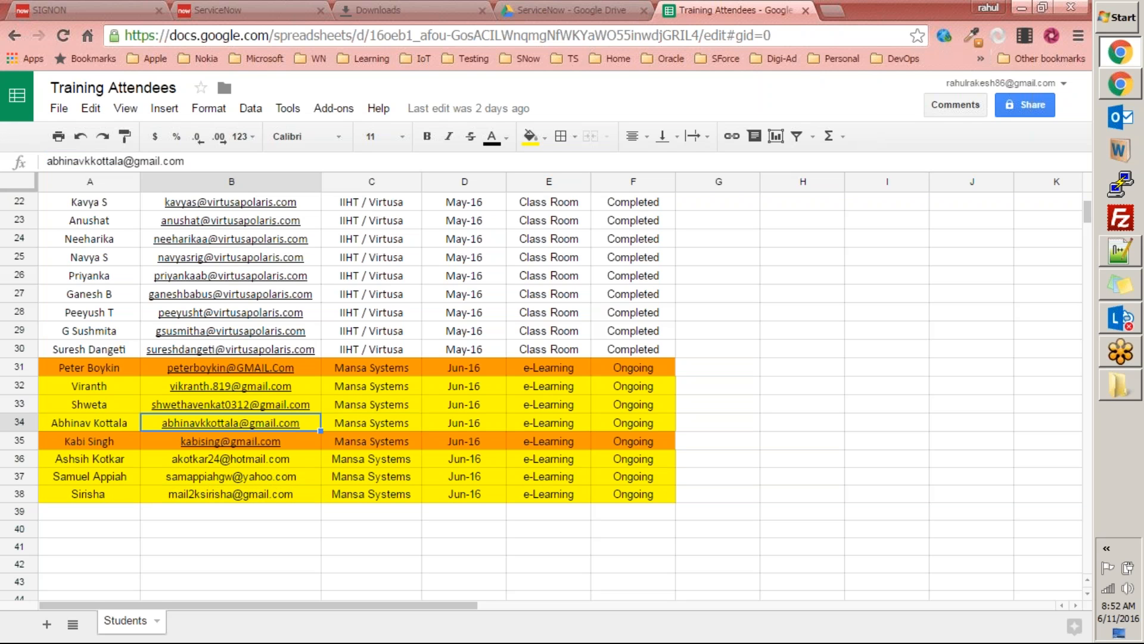
drag(245, 162, 9, 152)
key(ctrl+c)
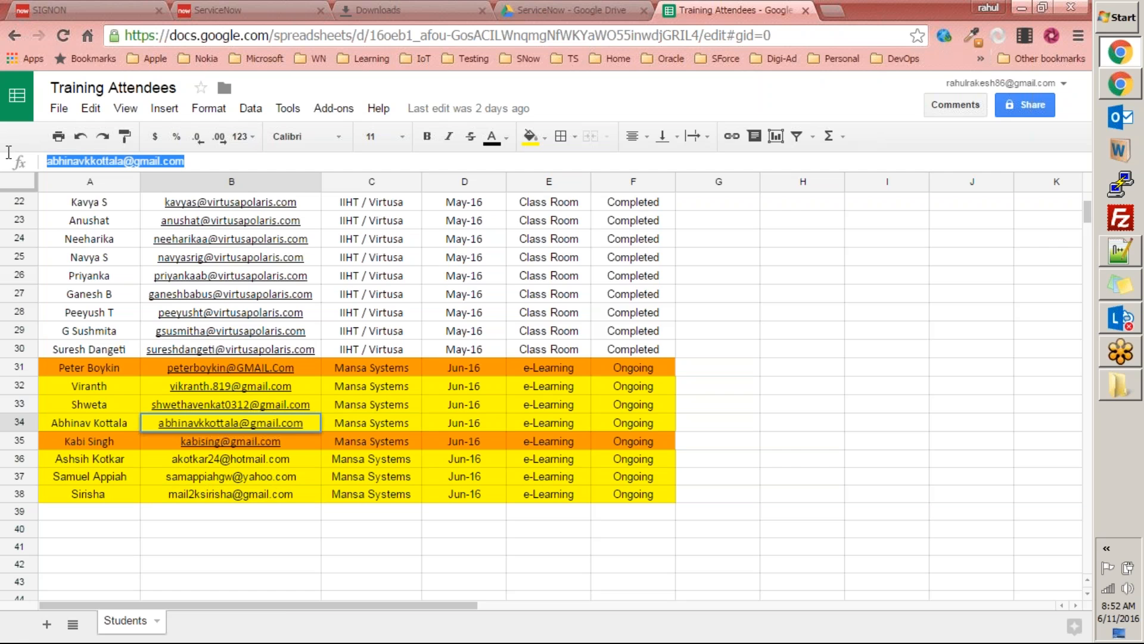
key(alt+Tab)
click(804, 154)
key(ctrl+v)
Step: Enter "Assignment - Application" as the subject of the message
click(203, 243)
text(Assignment)
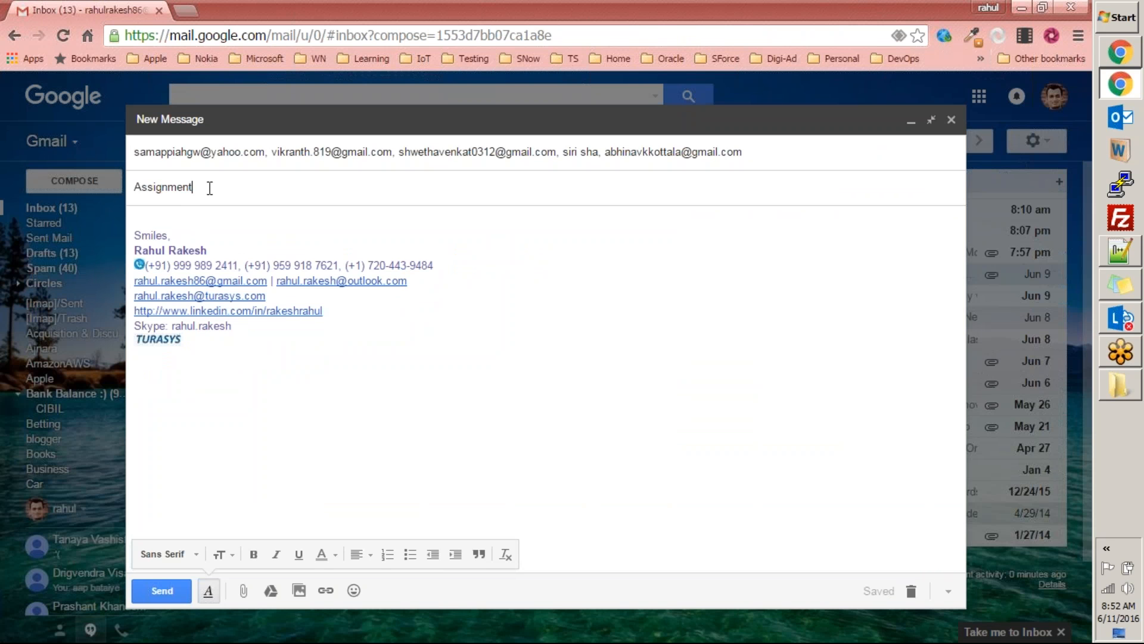
text( - Application)
Step: Copy the path of the D:\Downloads folder and use it to attach ServiceNow Exercises.docx to the message
key(alt+Tab)
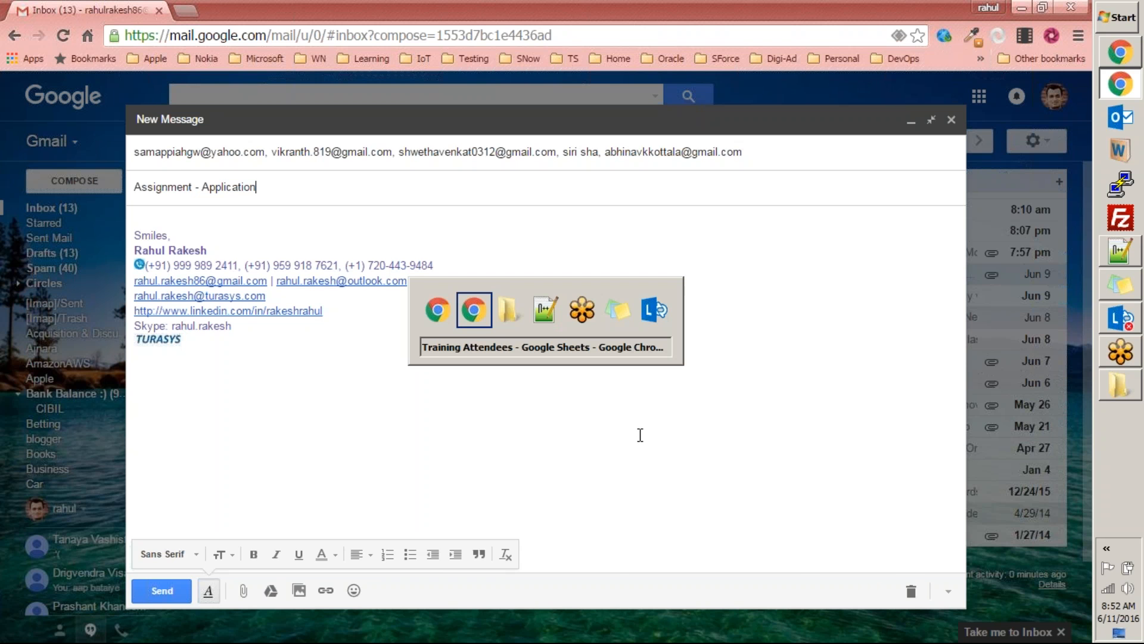
key(alt+Tab)
key(alt+d)
key(ctrl+c)
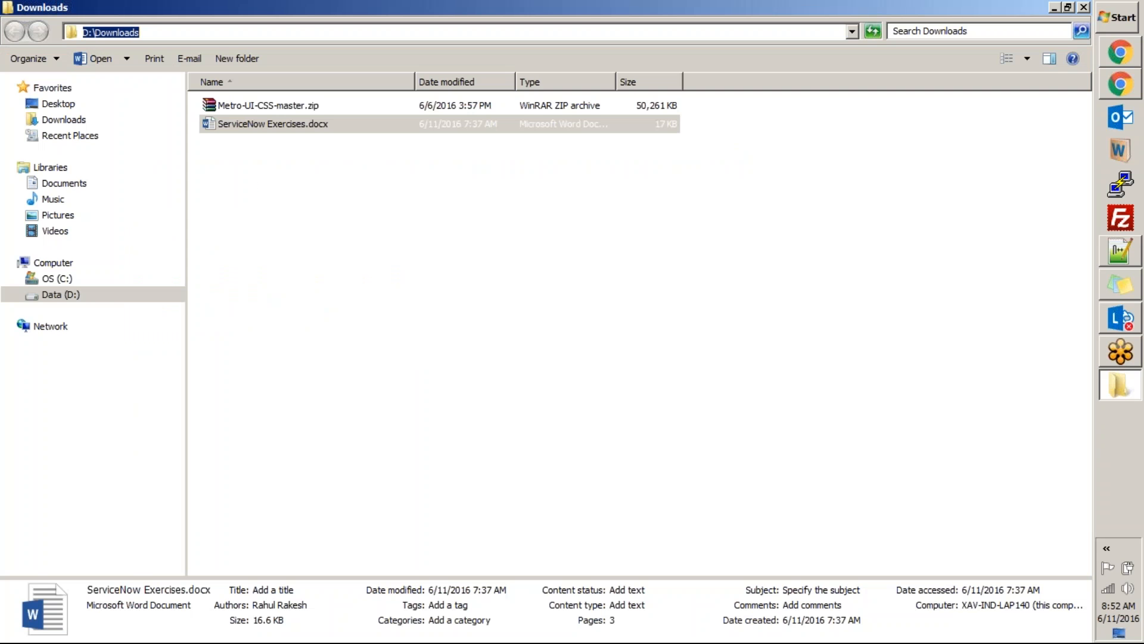
key(alt+Tab)
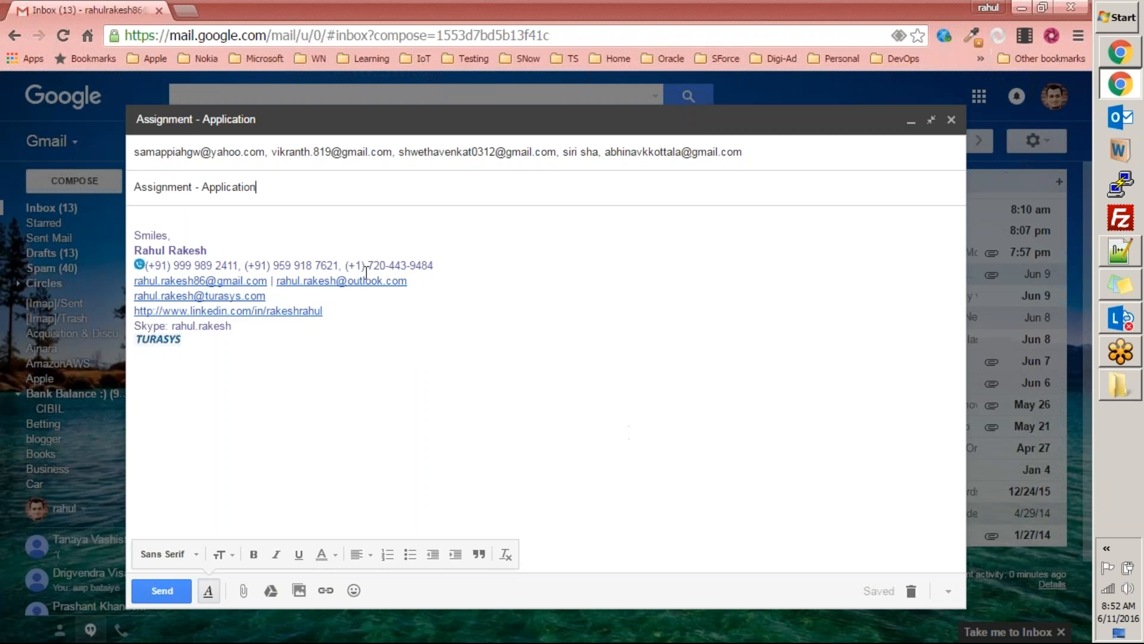
click(245, 593)
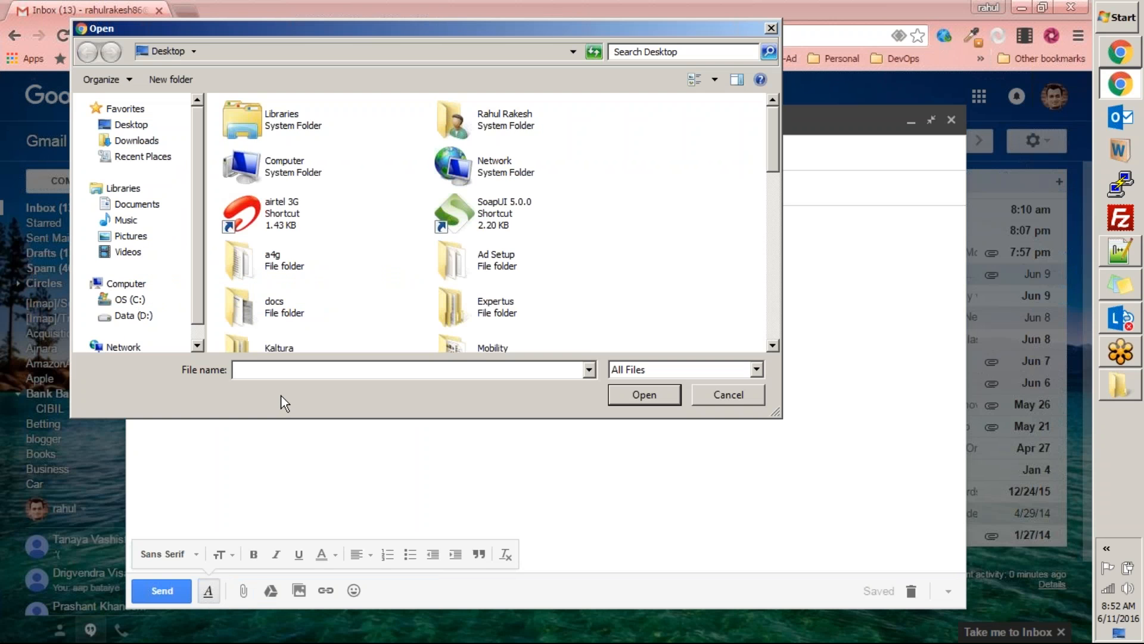
key(ctrl+v)
click(645, 395)
double_click(305, 149)
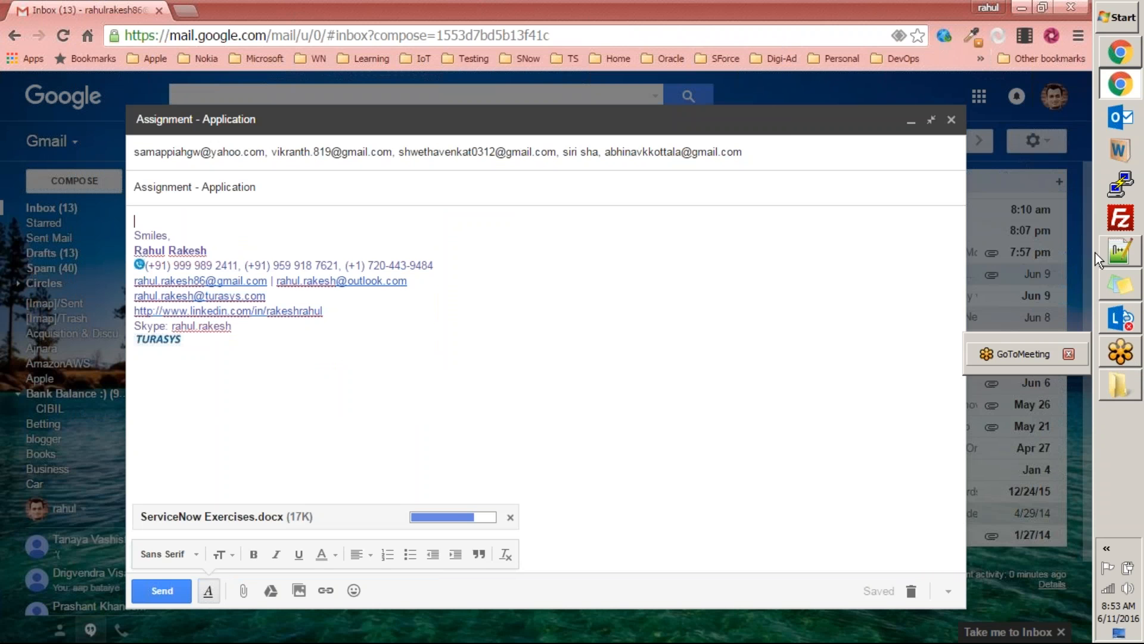
Step: Open ServiceNow Exercises.docx in Word to check the task up to item 8, close it, and return to the Gmail message
click(1120, 385)
click(257, 126)
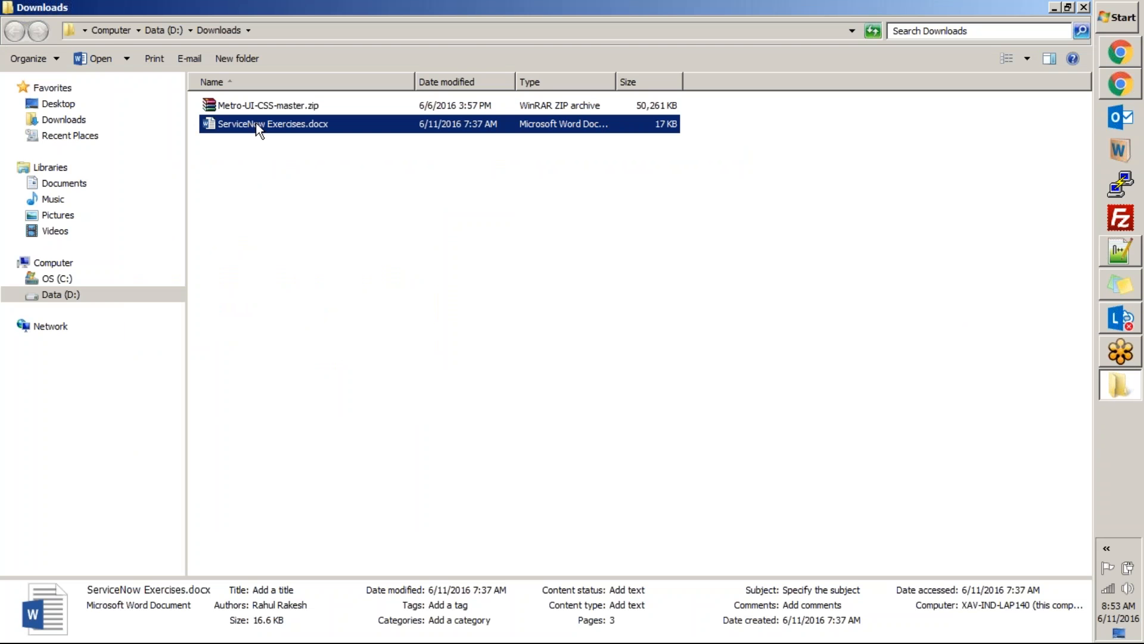
double_click(257, 127)
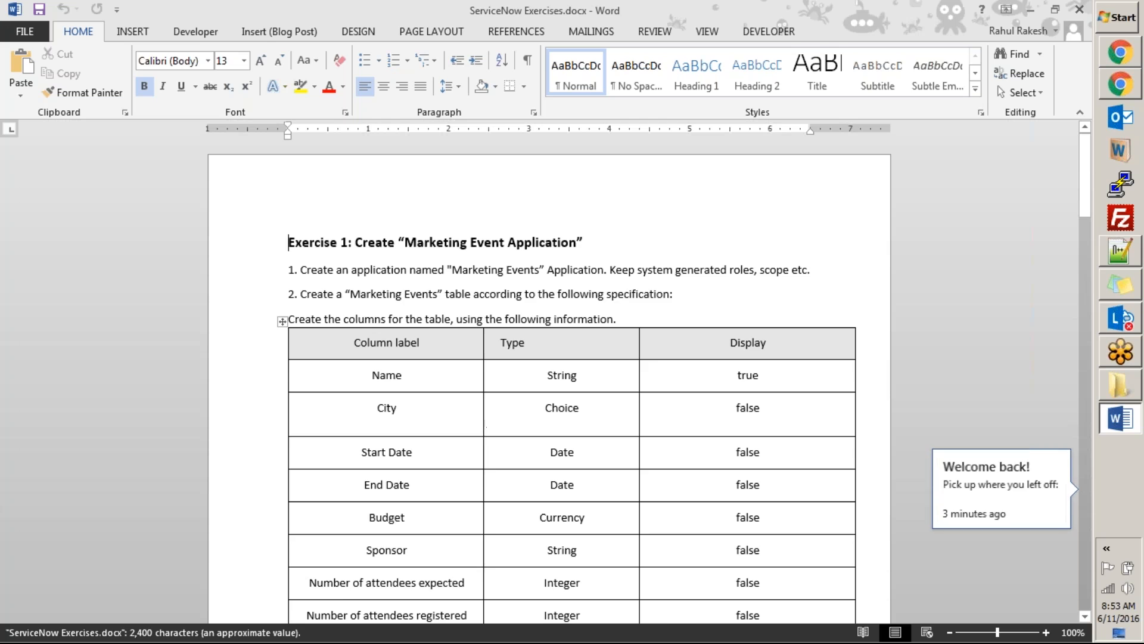
scroll(482, 423, down, 20)
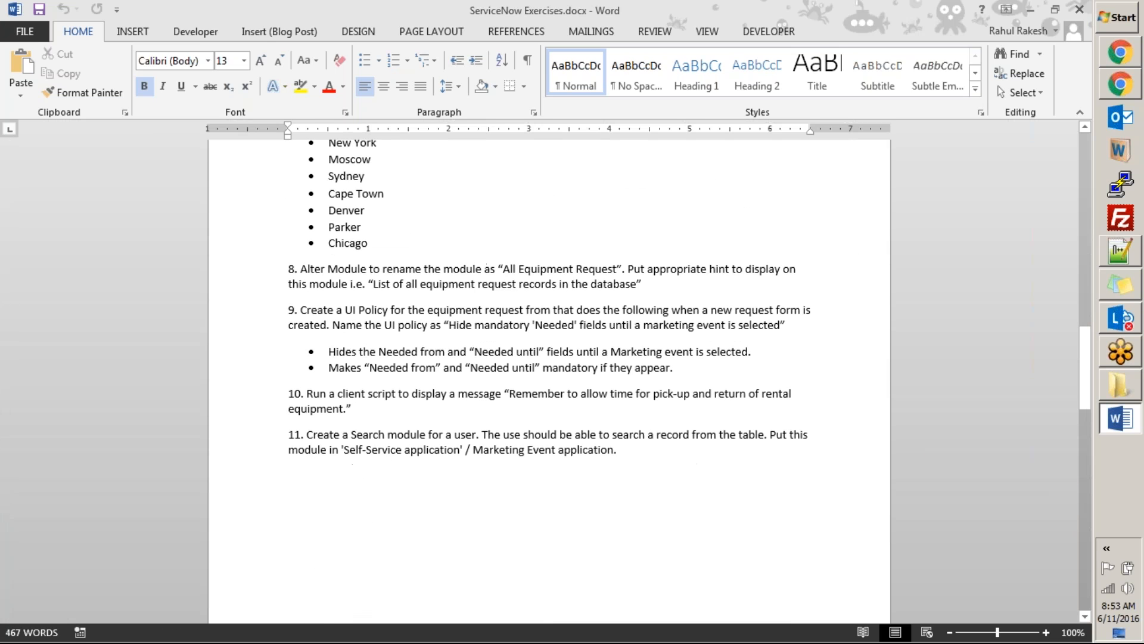
drag(654, 281, 269, 245)
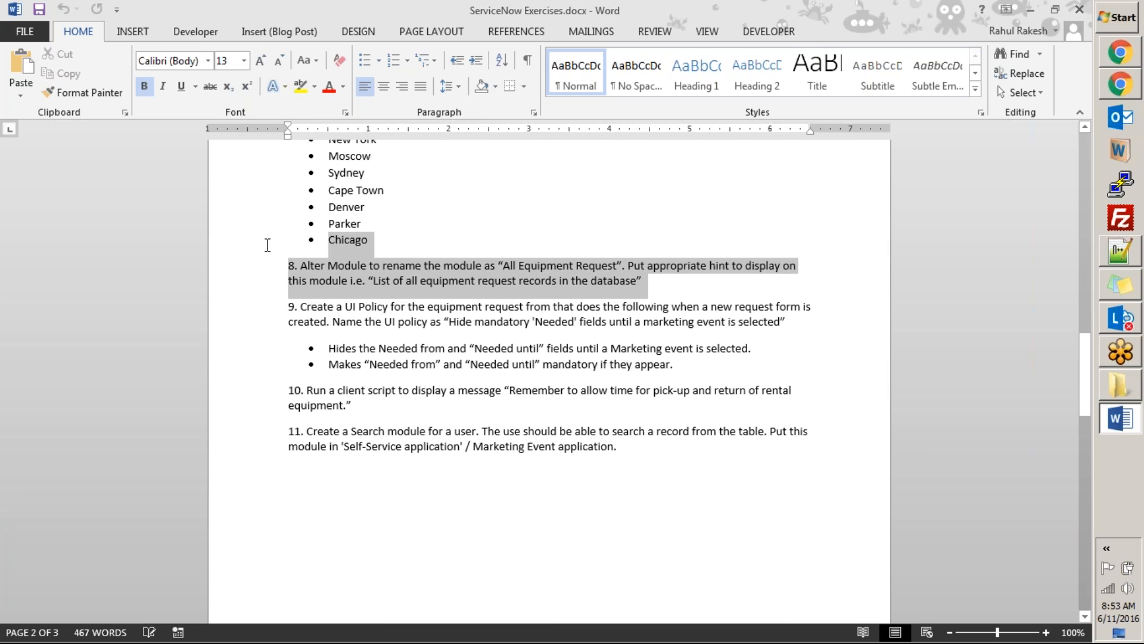
click(1080, 9)
click(337, 305)
key(alt+Tab)
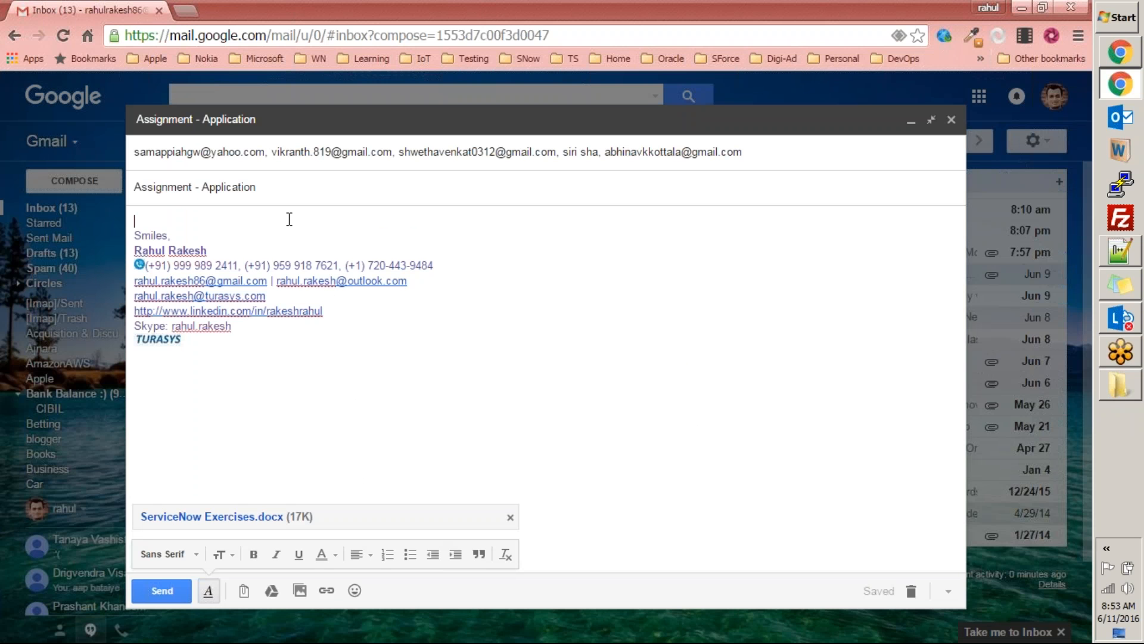
Step: Write the message body: "Guys," followed by "The idea is to create an applications according the specifications attached and come back with questions."
key(Return)
text(Guys,)
key(Return)
key(Return)
text(Th)
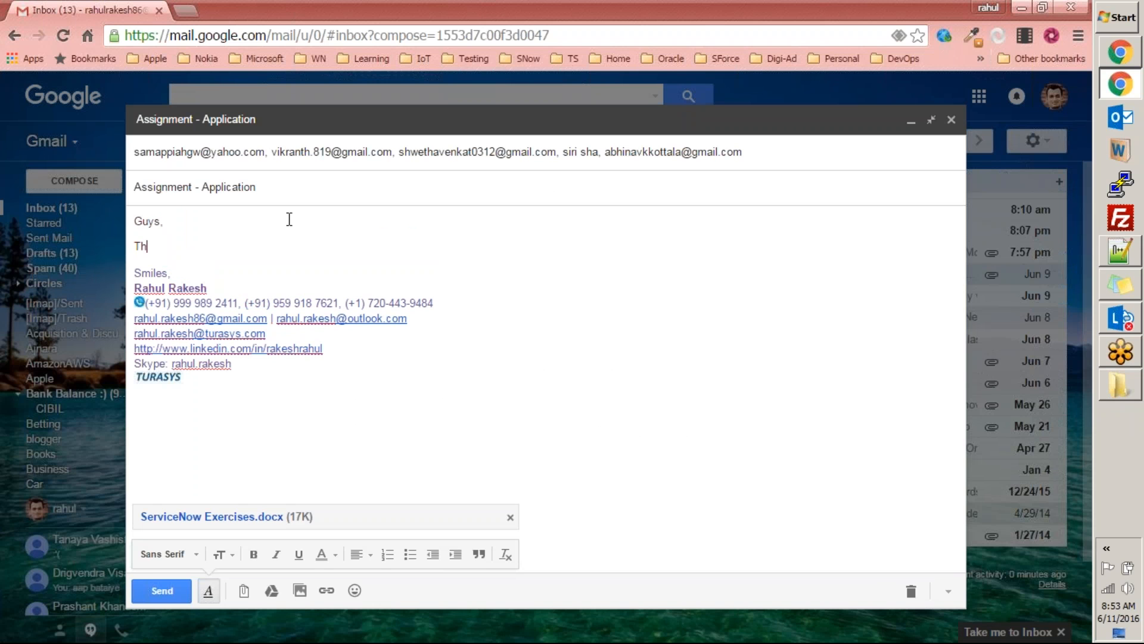
text(e idea is to create an applications)
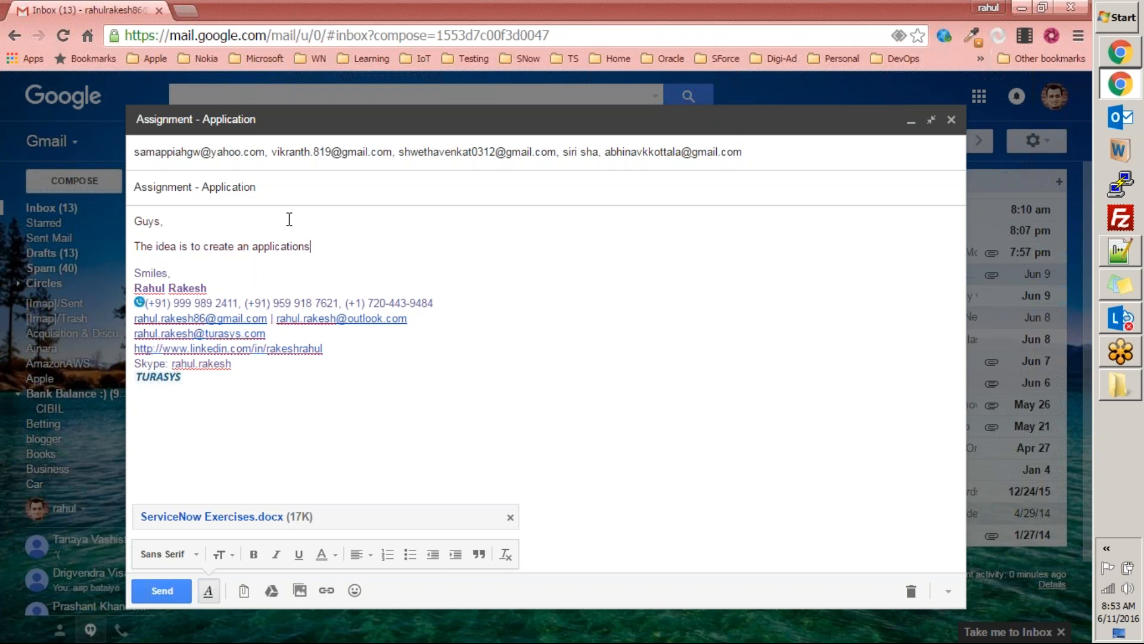
text( according the specificat)
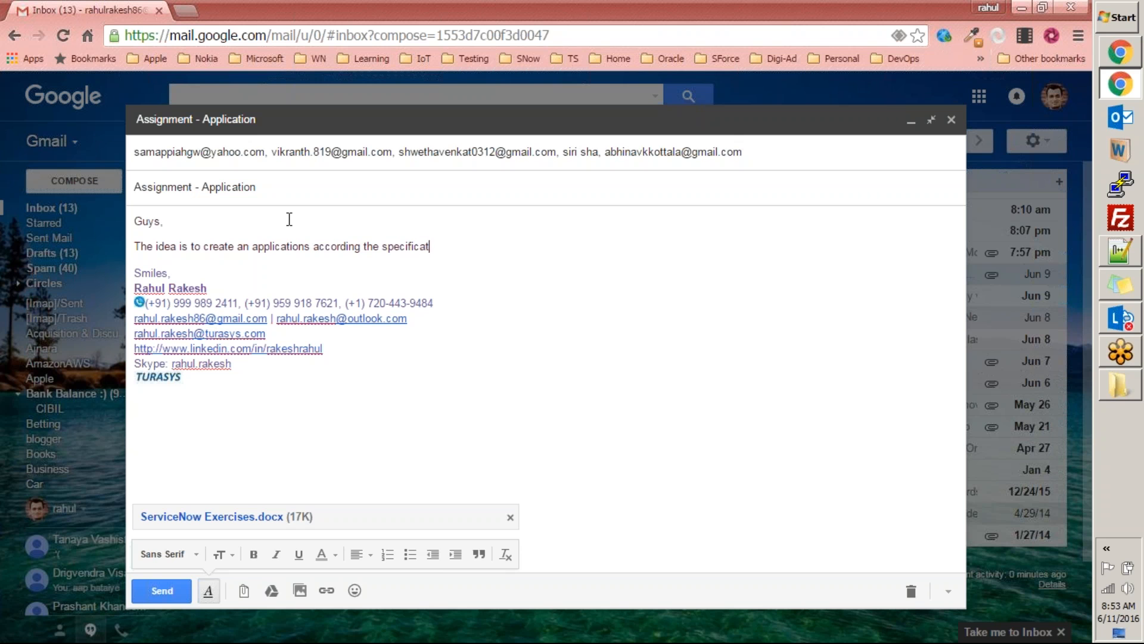
text(ions attached.)
key(BackSpace)
text(and come back )
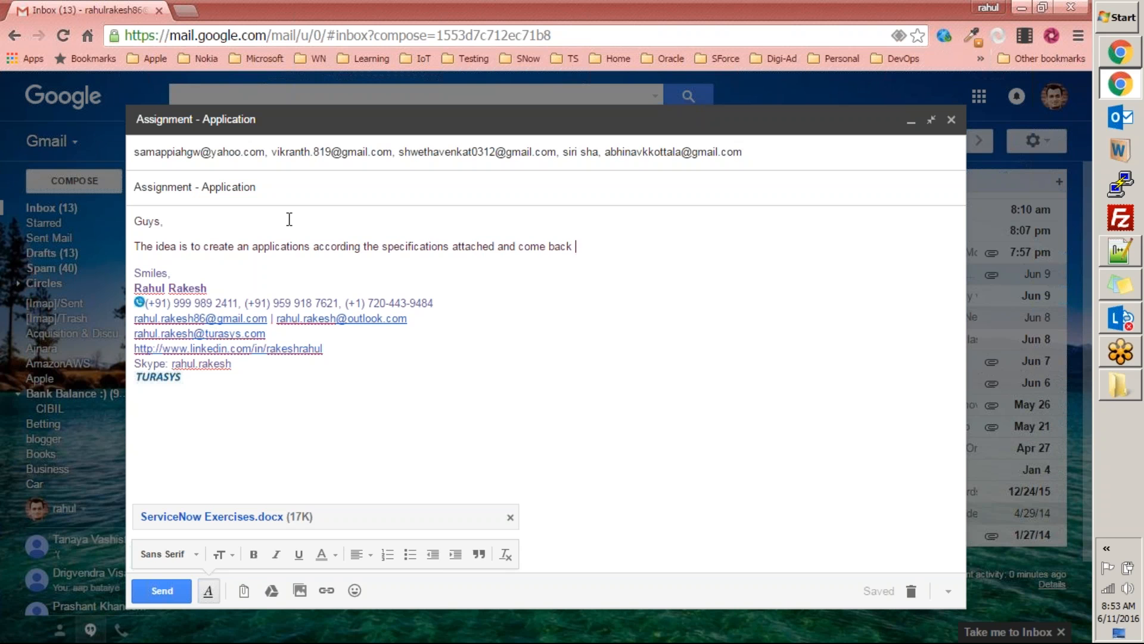
text(with questions.)
Step: Add the line "Do it until #8." to the message body and send the e-mail
key(Return)
text(Do it u)
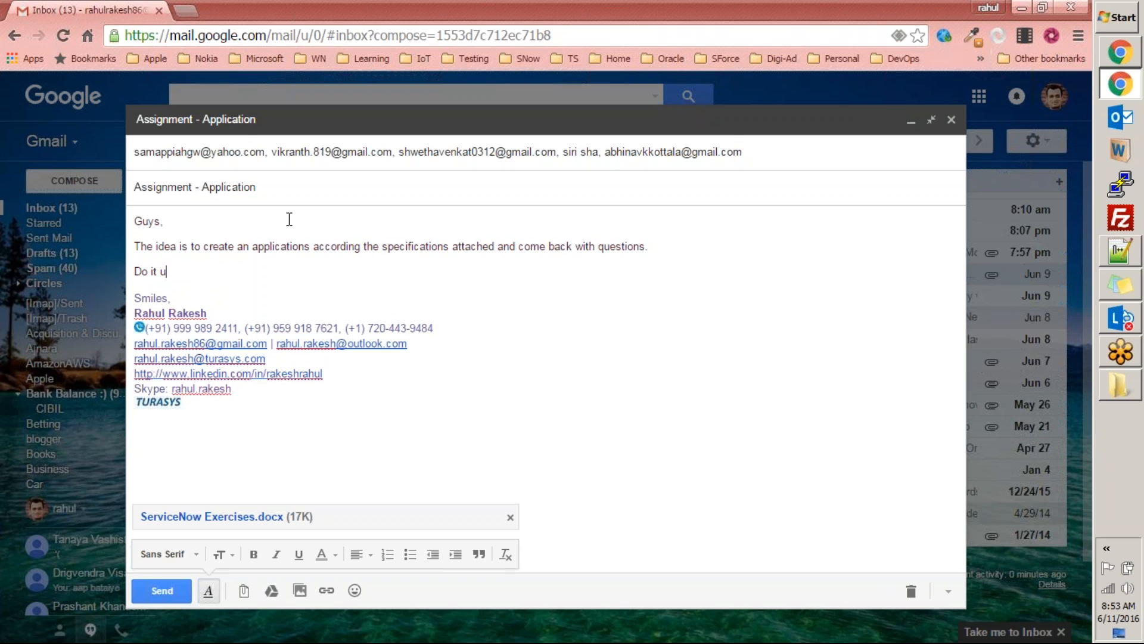
text(ntil #8.)
click(161, 591)
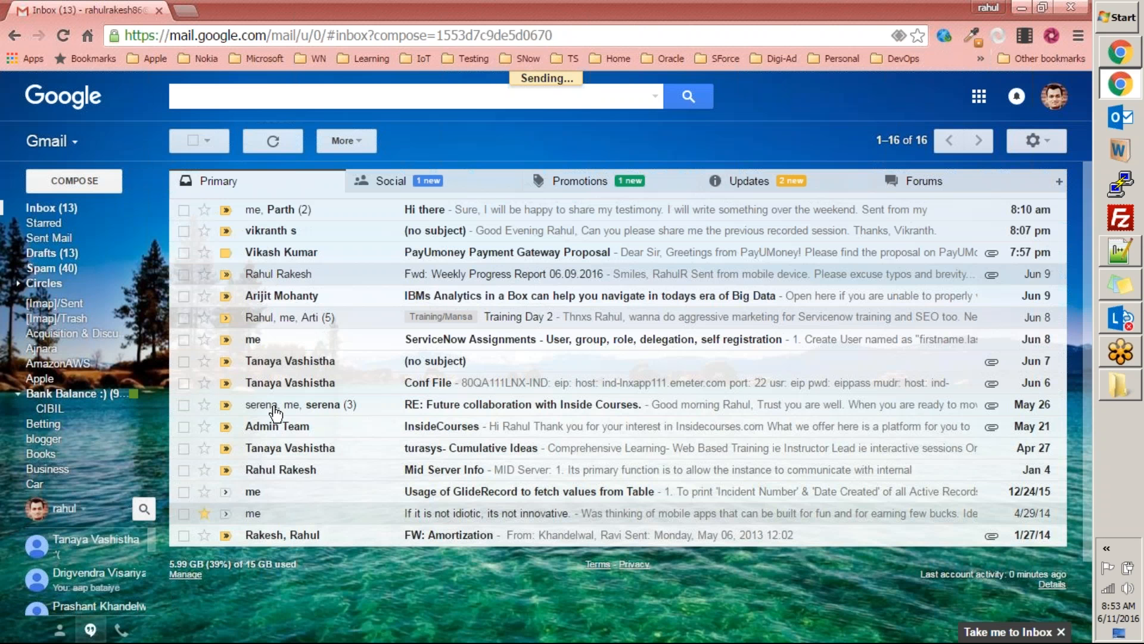
Step: Minimize the Gmail window, then close the Downloads folder window and the Training Attendees spreadsheet
click(1021, 7)
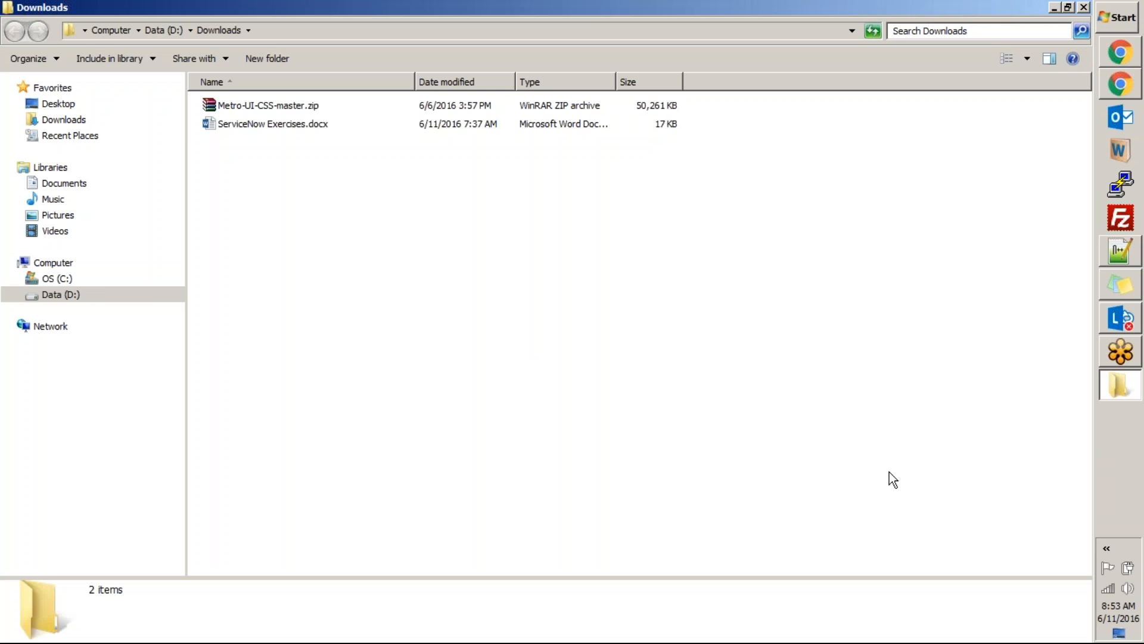
click(1083, 10)
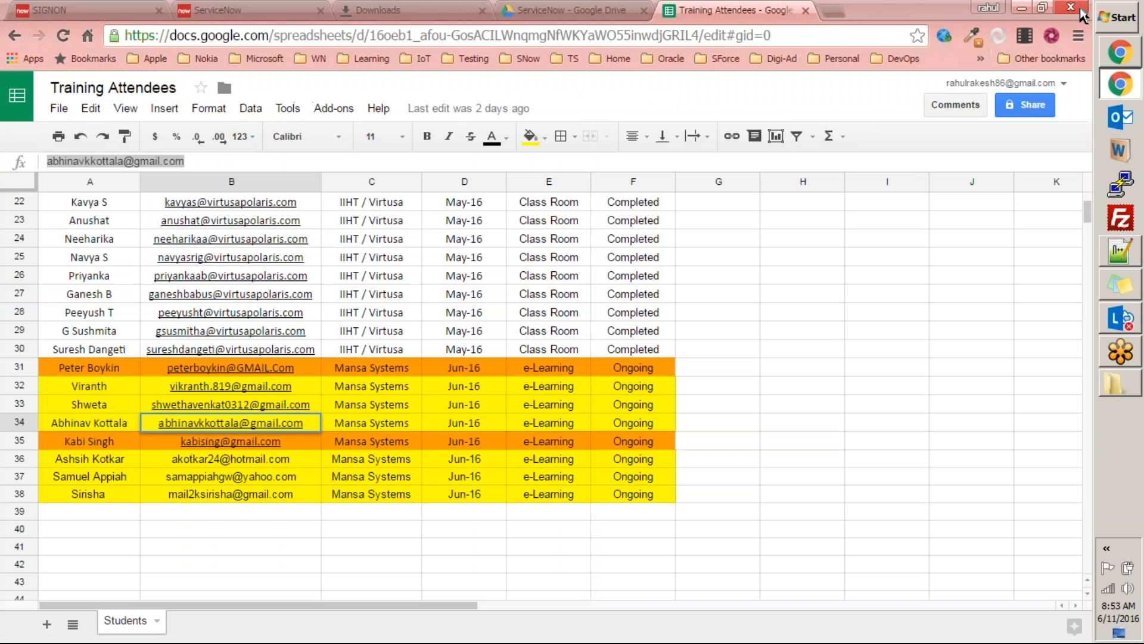
click(807, 11)
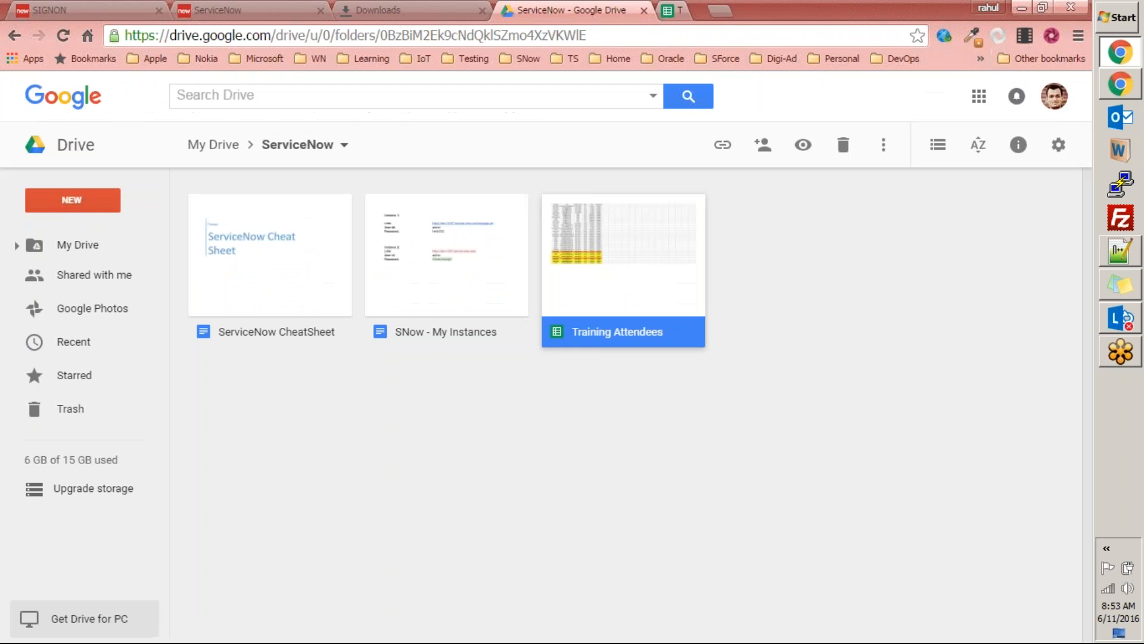
click(839, 309)
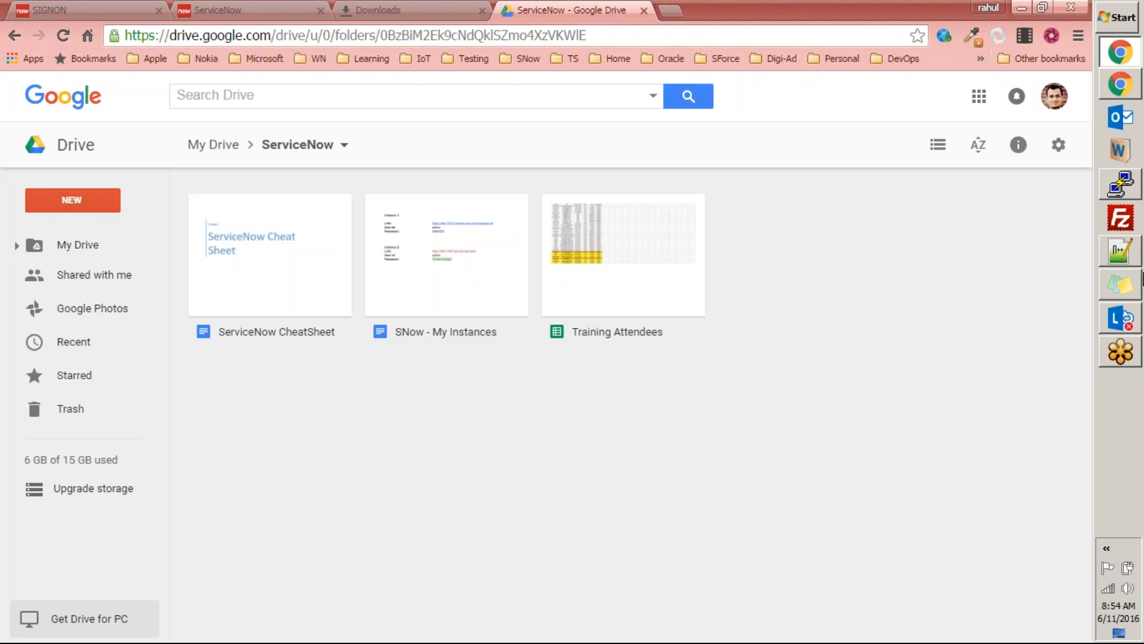
click(1119, 608)
click(891, 353)
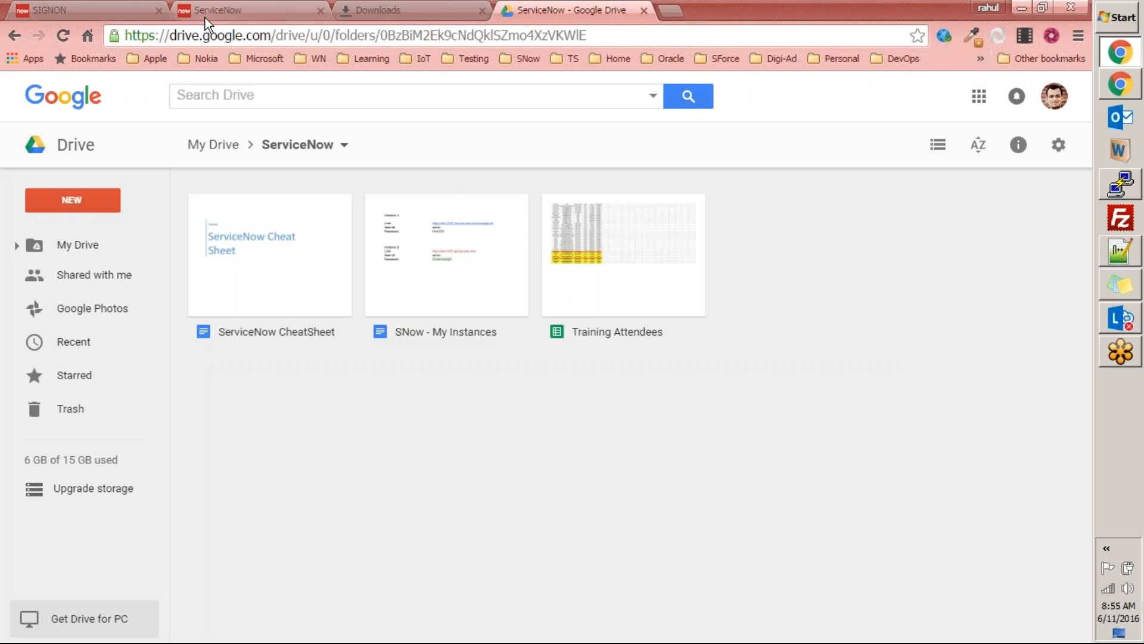
key(alt+Tab)
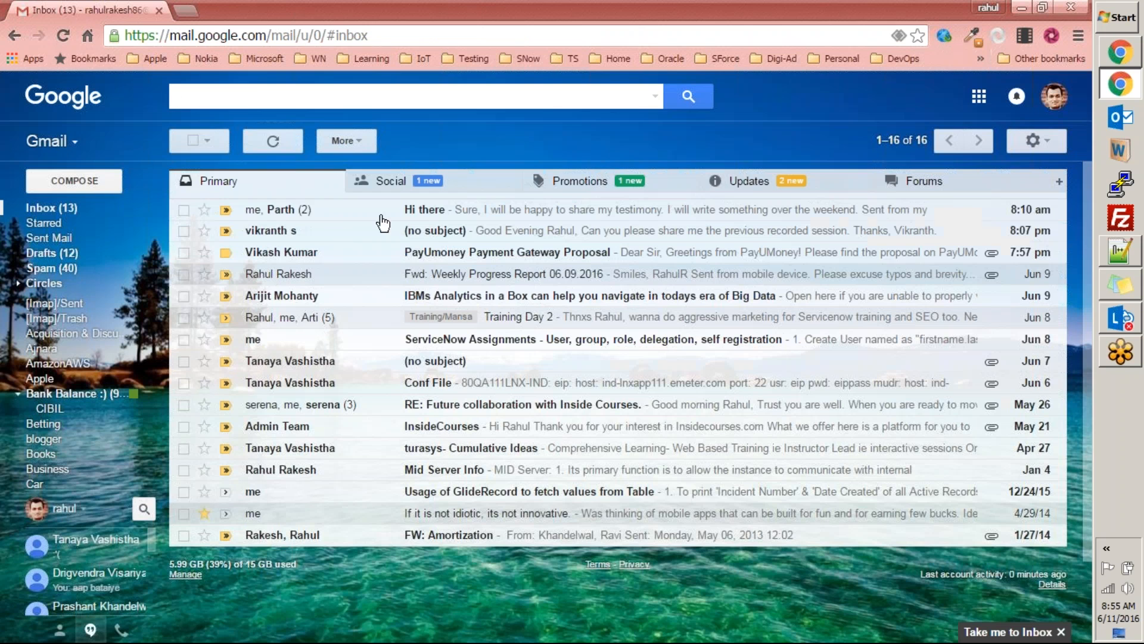
click(1021, 9)
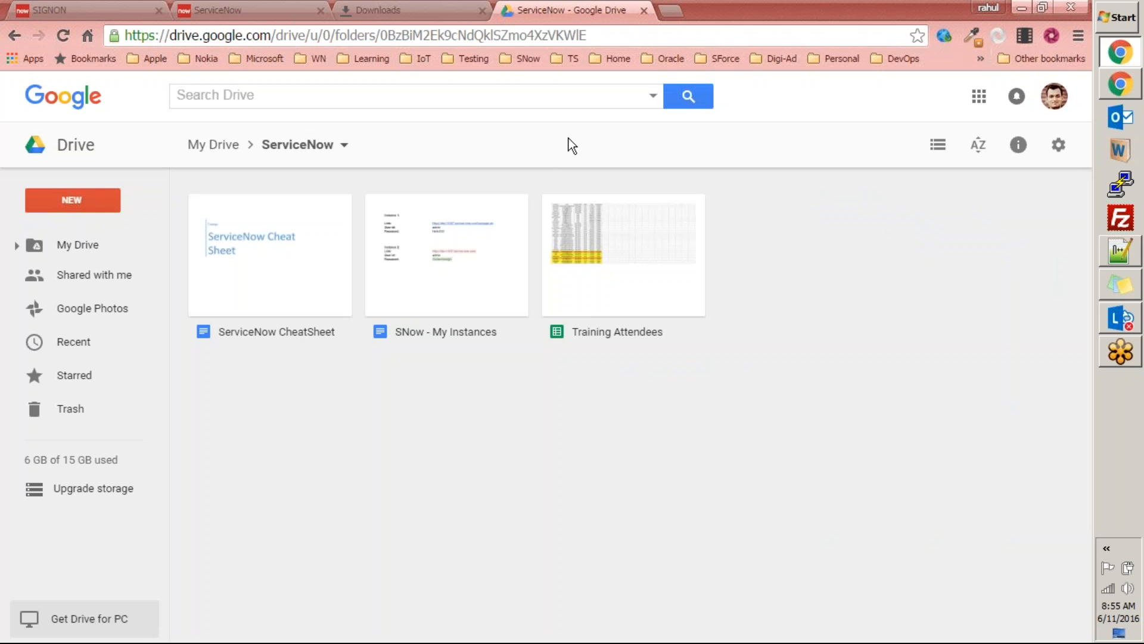